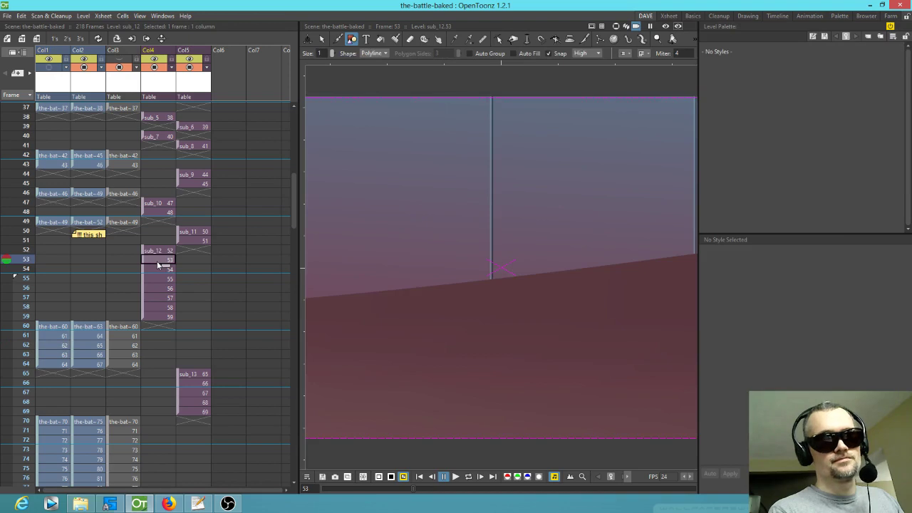
- Open the sub_12 sub-xsheet from its frame 57 cell in Col4 and move to the empty column Col9
click(164, 298)
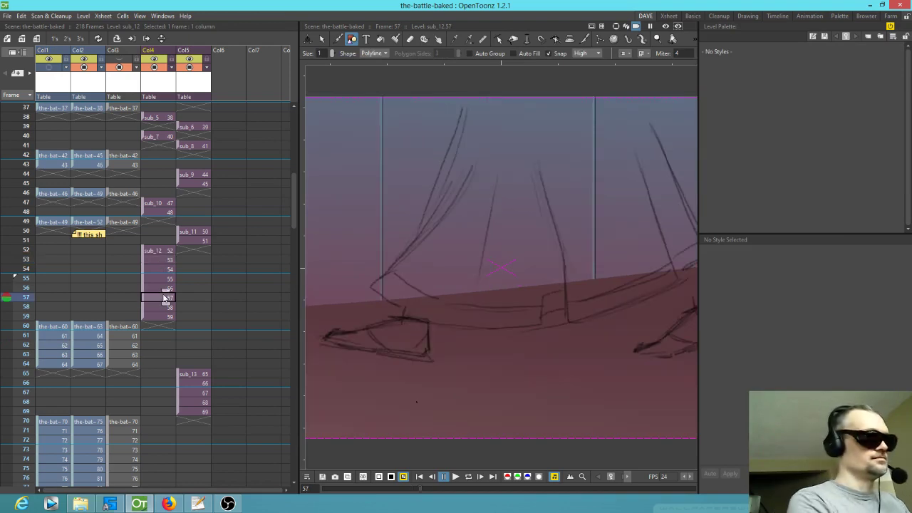
key(ctrl+e)
drag(236, 309, 170, 286)
click(221, 224)
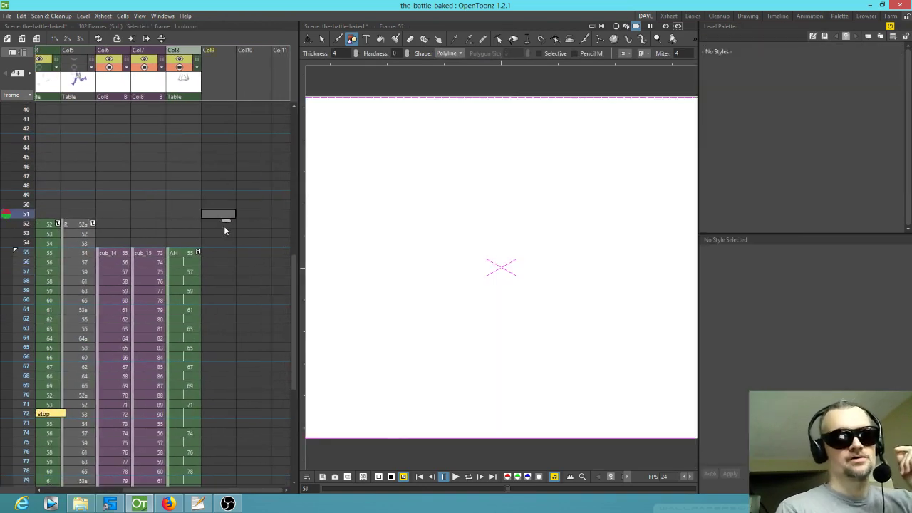
- Create a new Toonz Vector Level at frame 55 in Col9 with the default settings
mouse_move(20, 228)
mouse_down()
mouse_move(21, 260)
mouse_move(25, 254)
mouse_up()
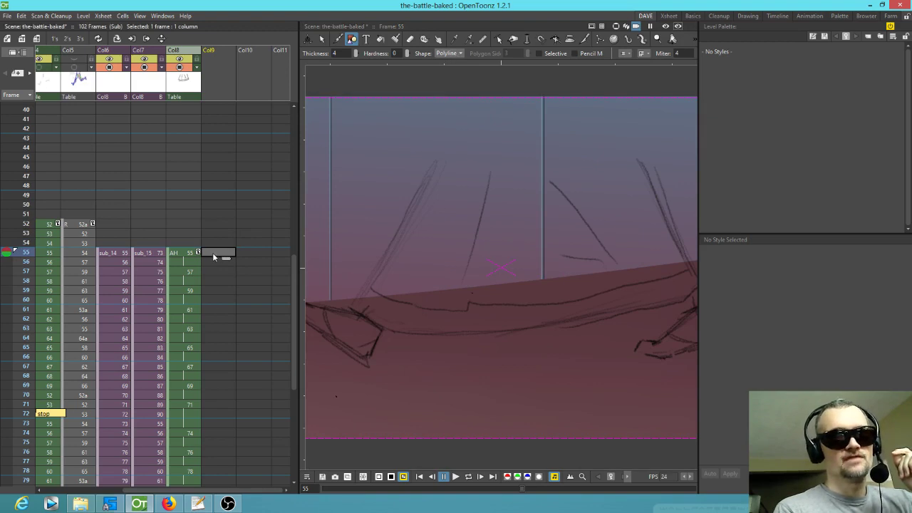
click(7, 40)
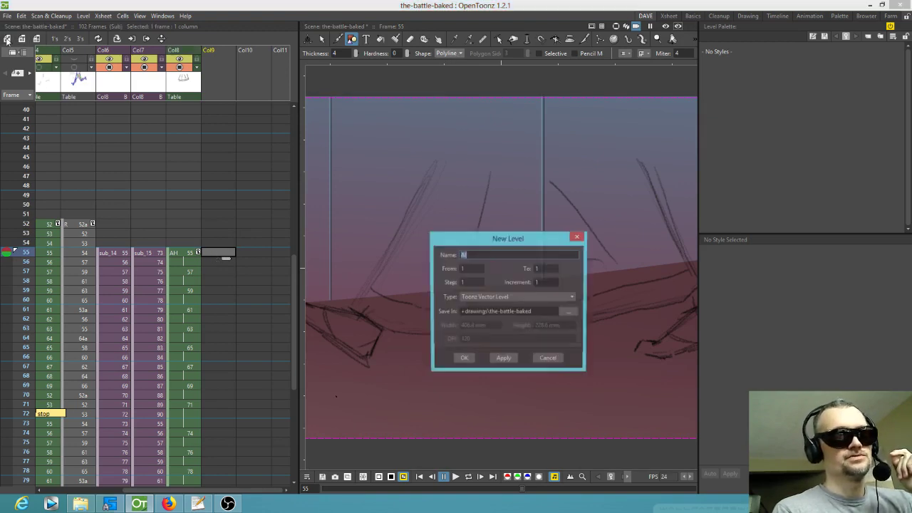
click(465, 357)
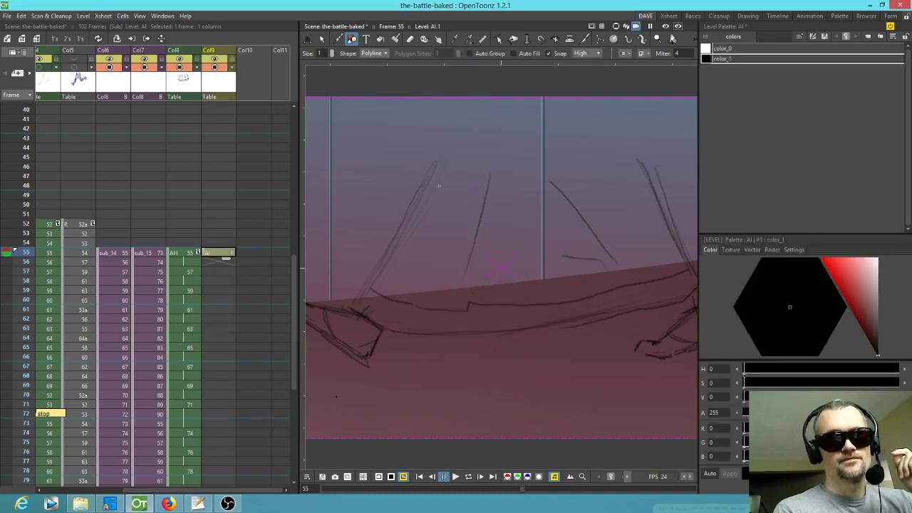
- Draw a closed four-cornered polyline over the sketched garment, with its upper edge above the camera frame
click(458, 83)
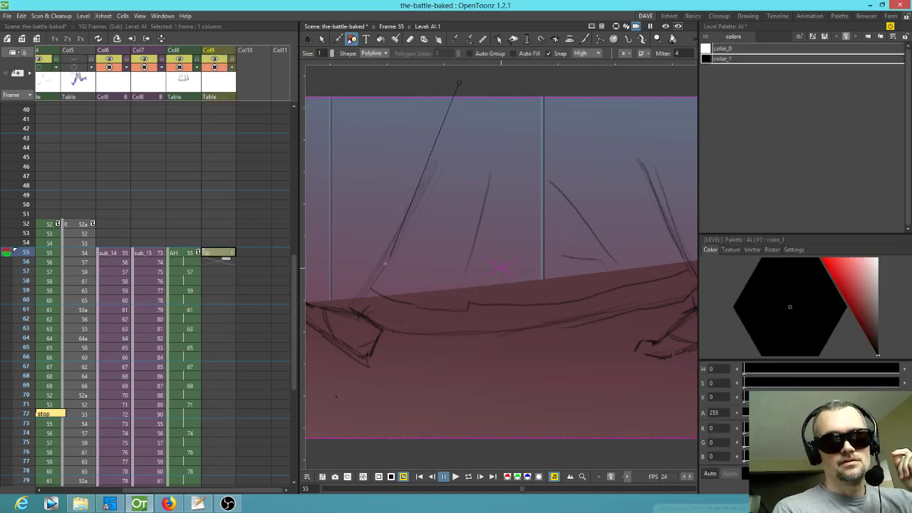
click(349, 308)
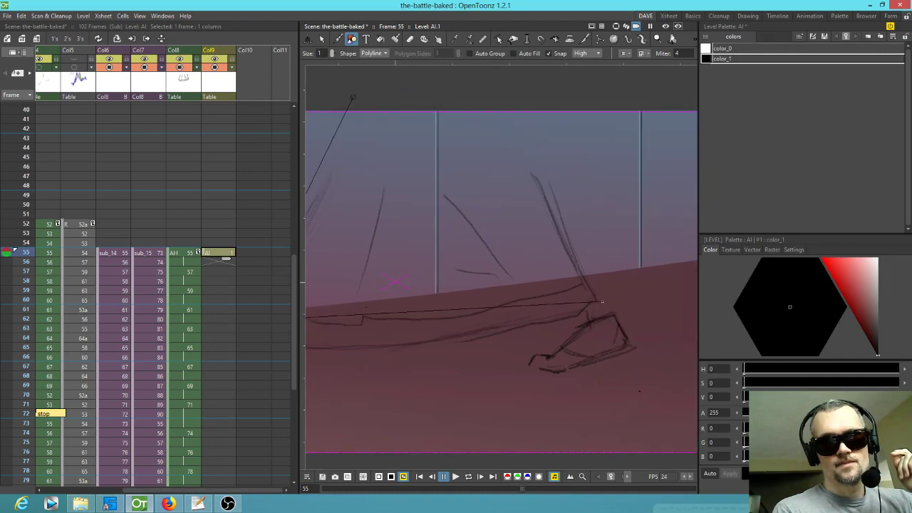
click(508, 87)
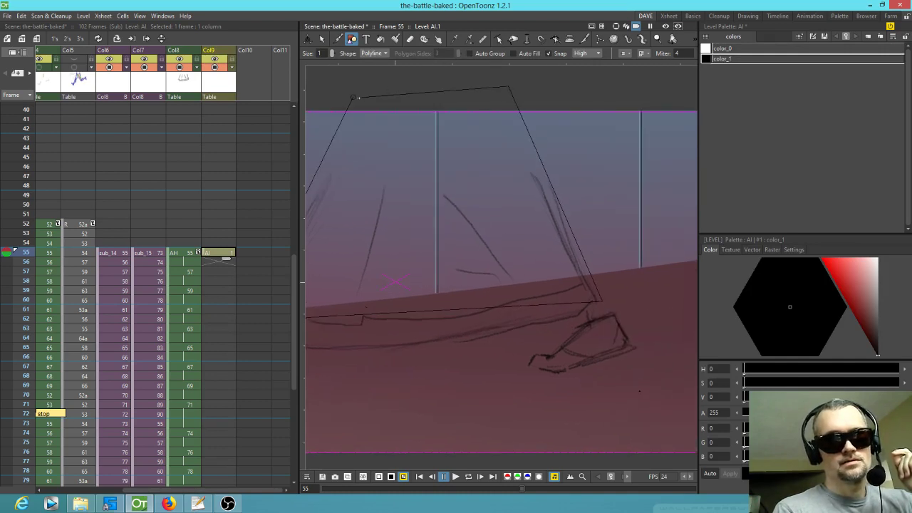
double_click(355, 96)
- Use the Control Point Editor to curve the outline's lower edge along the sketched hem and adjust both side edges
drag(565, 342, 683, 254)
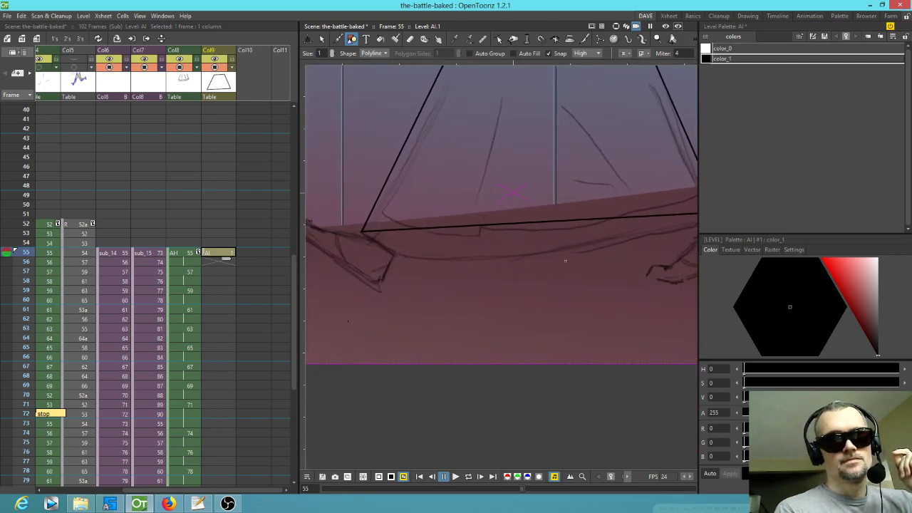
drag(565, 261, 537, 269)
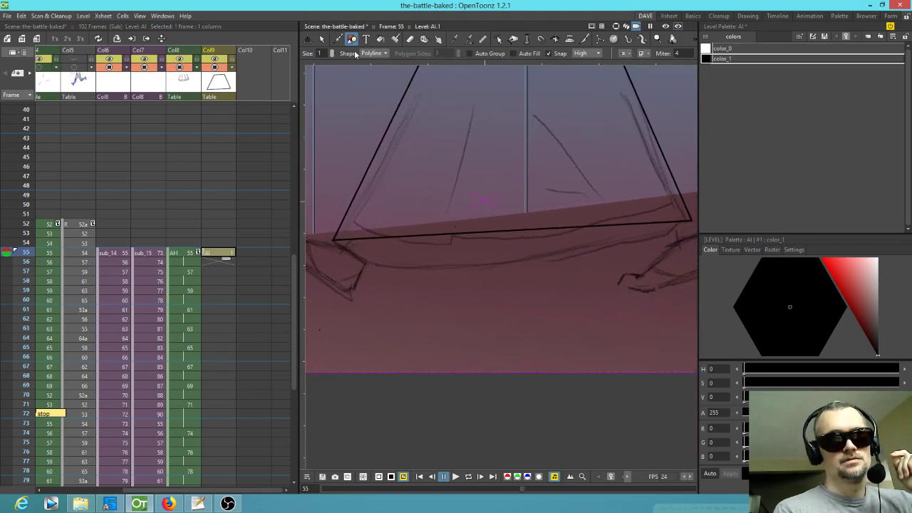
key(c)
click(528, 229)
mouse_move(530, 231)
mouse_down()
mouse_move(523, 259)
mouse_move(452, 266)
mouse_move(484, 269)
mouse_up()
drag(548, 249, 504, 327)
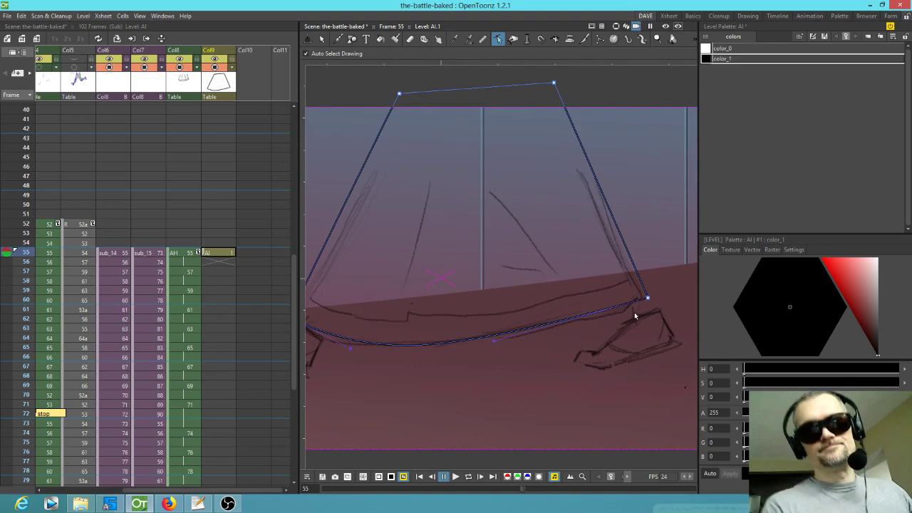
drag(604, 196, 600, 197)
drag(342, 214, 347, 212)
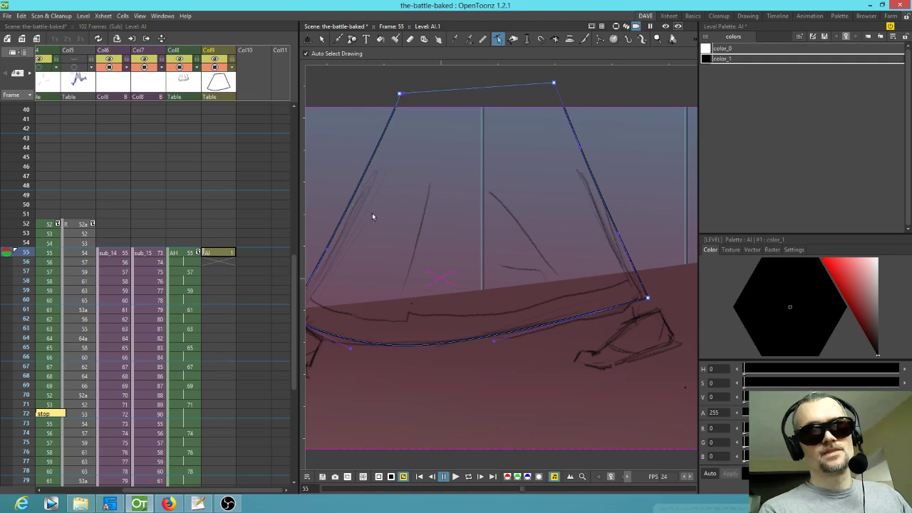
- Extend the exposure of the frame 55 drawing in Col9 to 36 frames
click(224, 254)
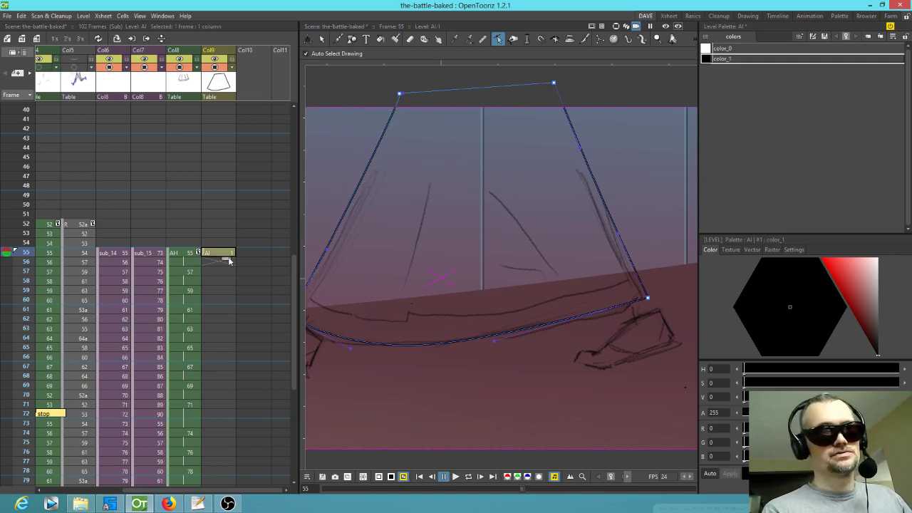
drag(229, 264, 243, 431)
scroll(229, 260, up, 5)
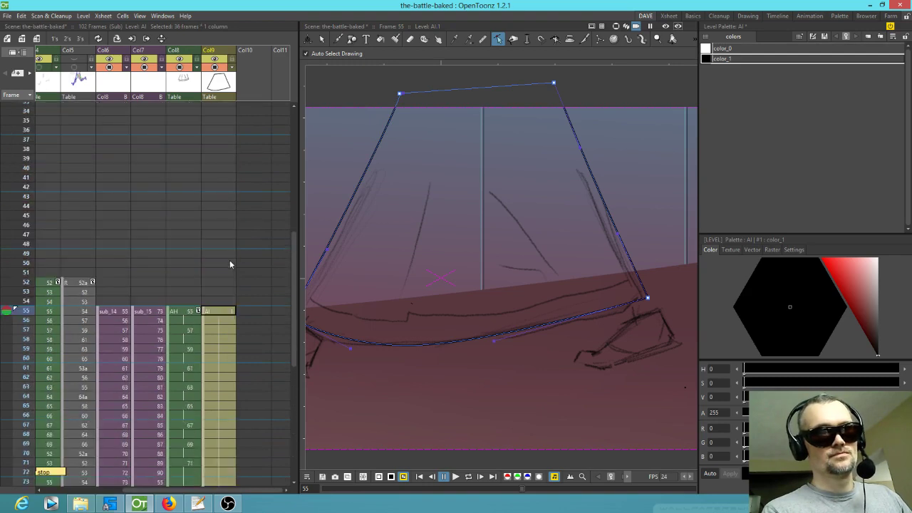
- On a duplicate of the drawing at frame 57, fit the outline's right corners and hem curve to the sketch
click(216, 328)
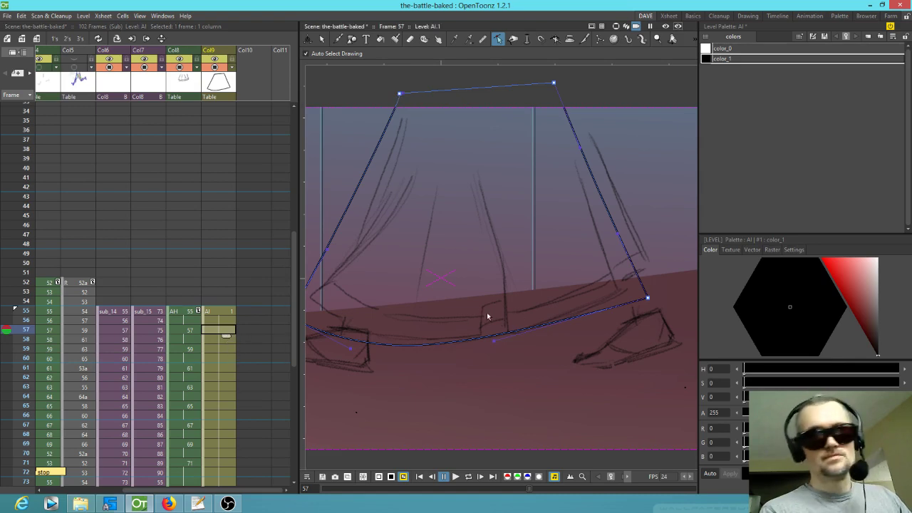
mouse_move(475, 380)
mouse_down()
mouse_move(501, 372)
mouse_move(465, 370)
mouse_up()
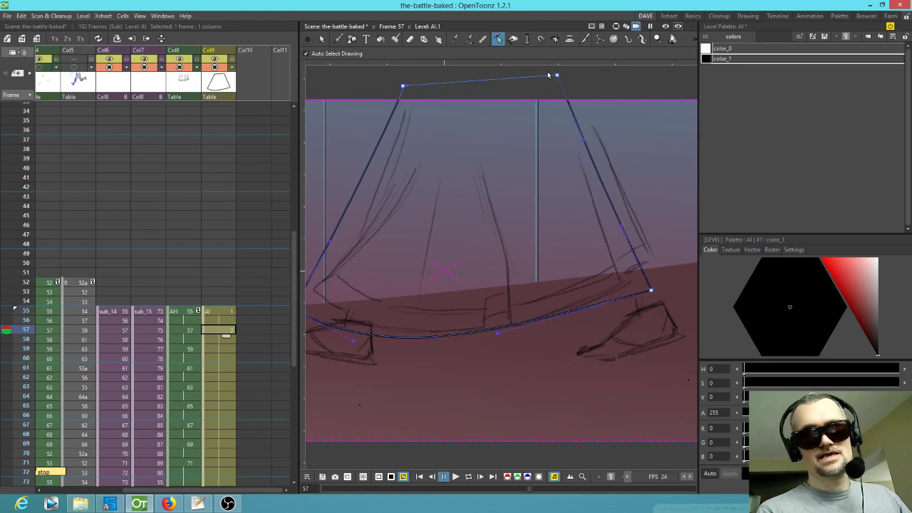
drag(557, 75, 565, 87)
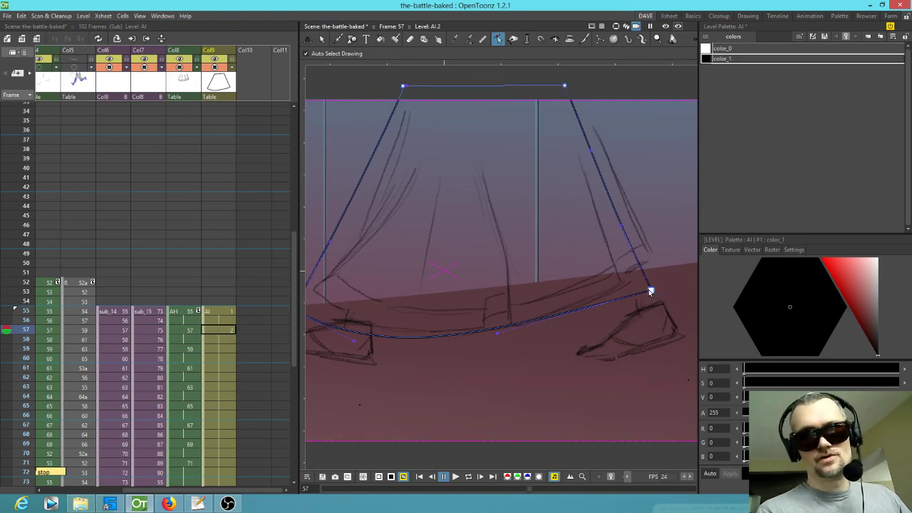
drag(650, 291, 651, 262)
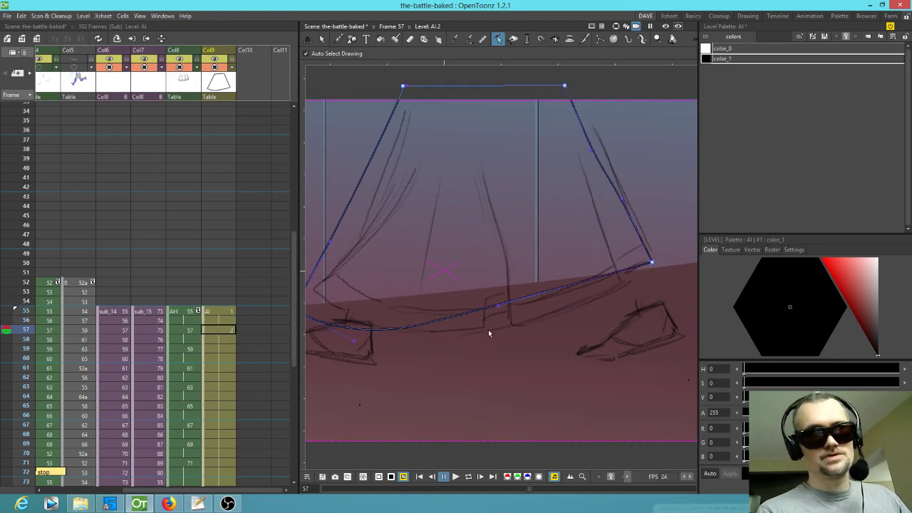
drag(500, 307, 526, 328)
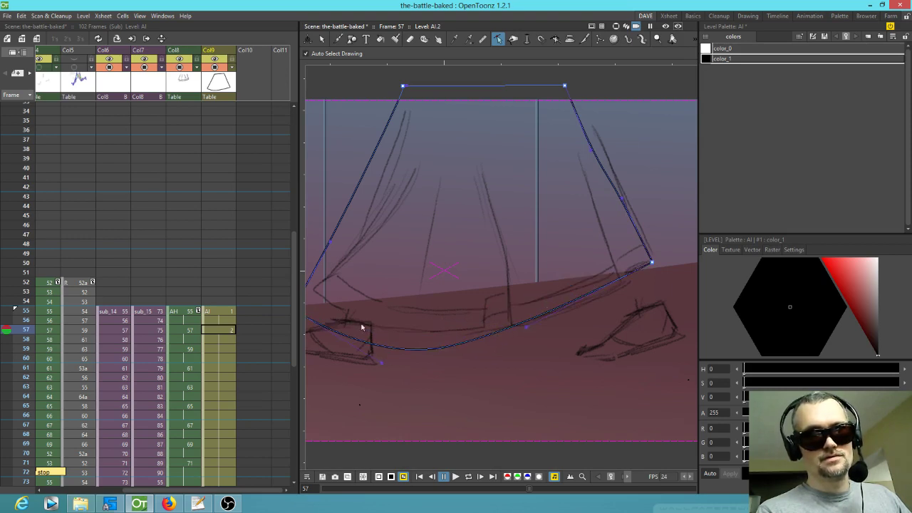
- Move the outline's lower-left corner onto the sketch and bend the left side inward using an added control point
drag(361, 327, 402, 327)
drag(325, 312, 346, 290)
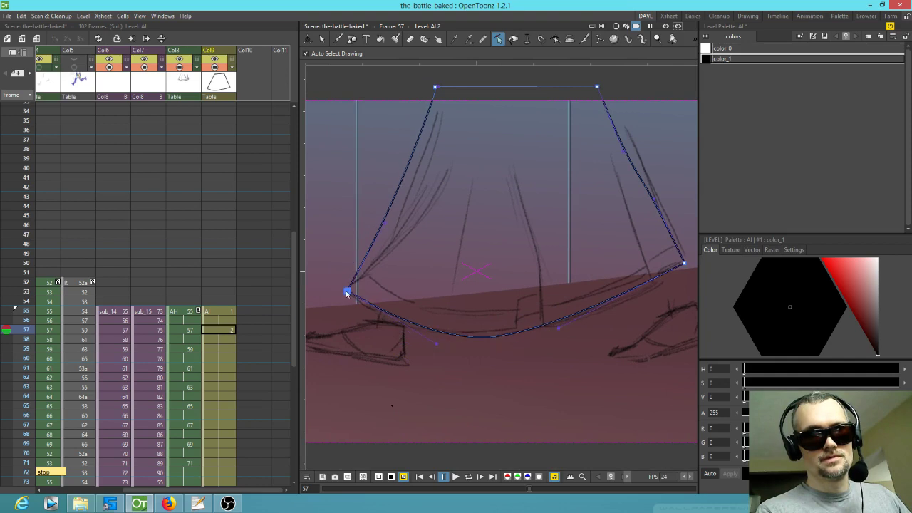
drag(401, 175, 396, 218)
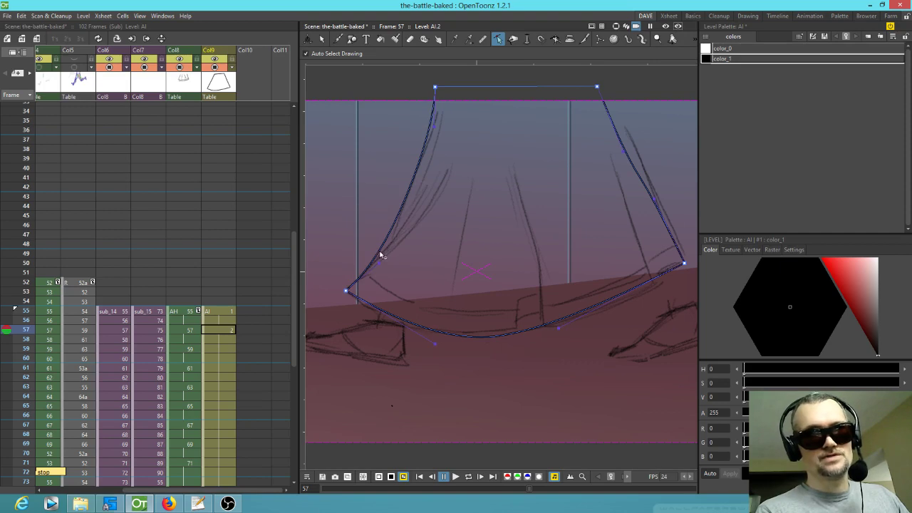
click(396, 219)
drag(396, 219, 378, 260)
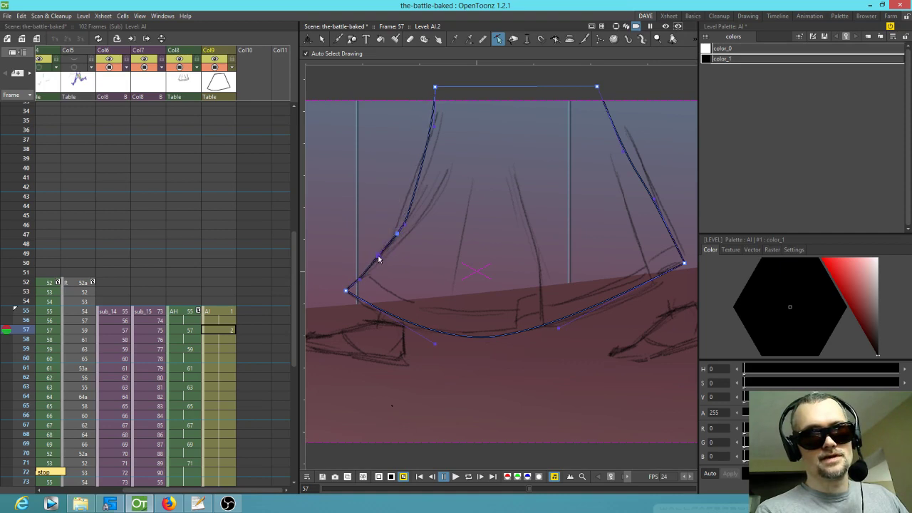
- Add control points to the hem at the middle fold and raise them to form a notch up to the fold line
click(517, 336)
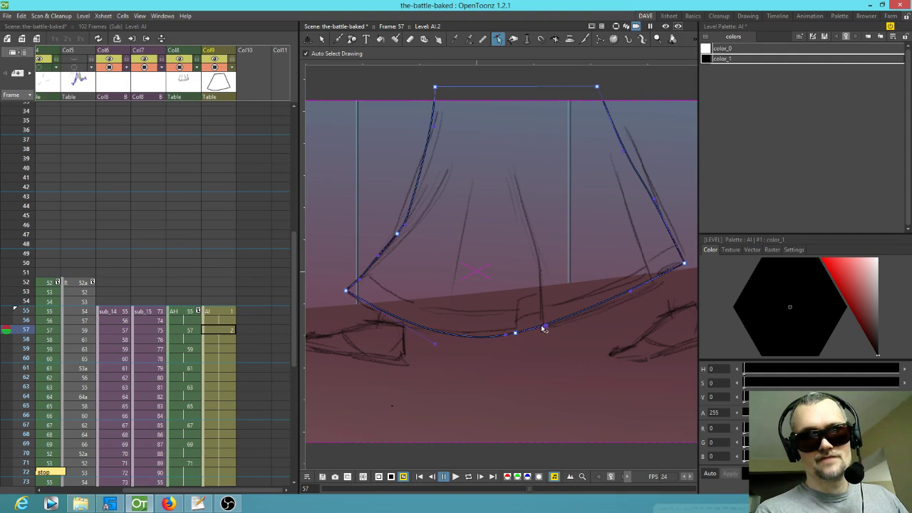
drag(531, 332, 534, 318)
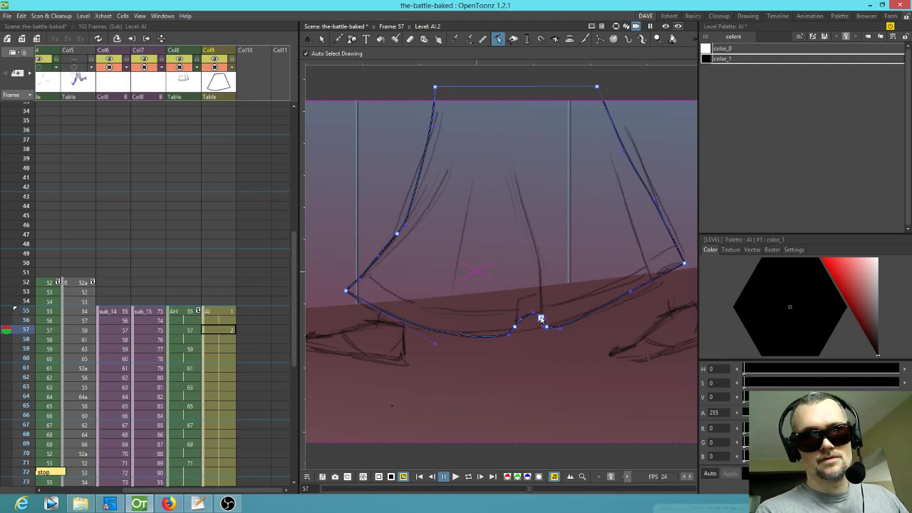
mouse_move(541, 320)
mouse_down()
mouse_move(533, 311)
mouse_move(540, 314)
mouse_up()
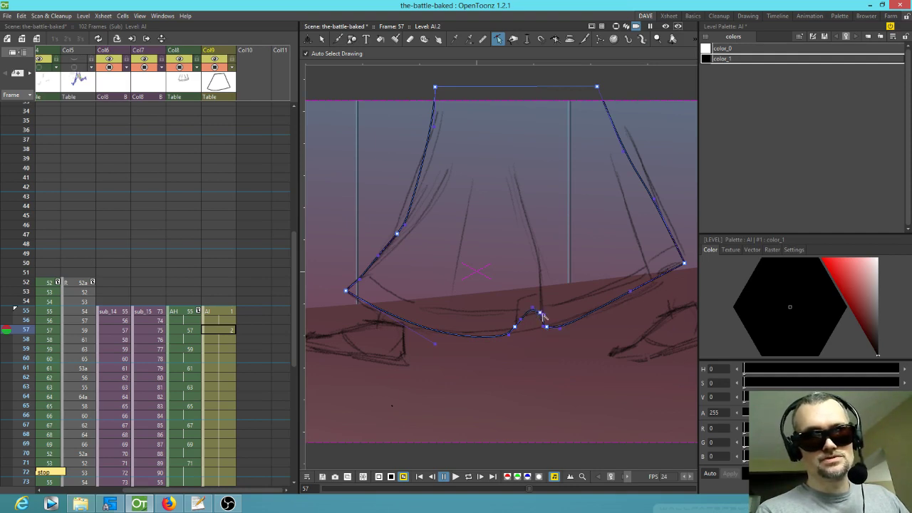
drag(541, 318, 541, 310)
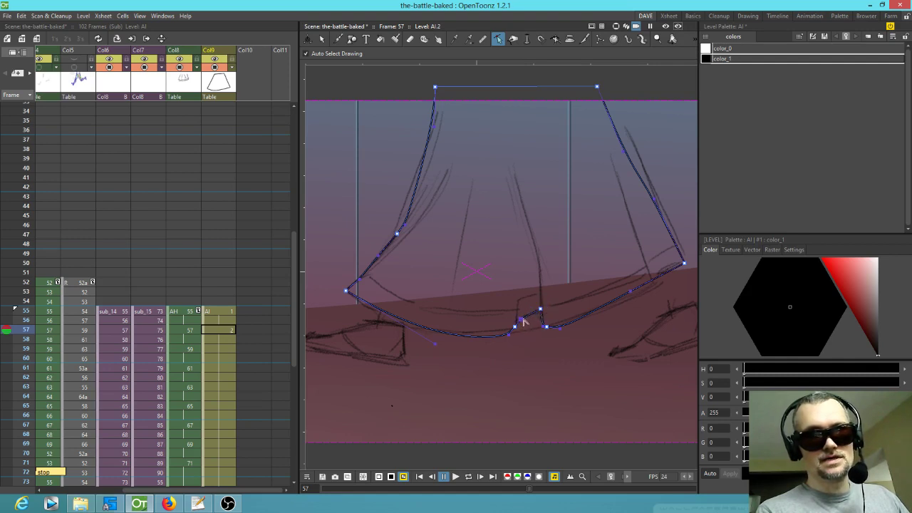
- Square off the middle notch with straight segments and an extra corner point, and refine the hem curve to its right
click(519, 329)
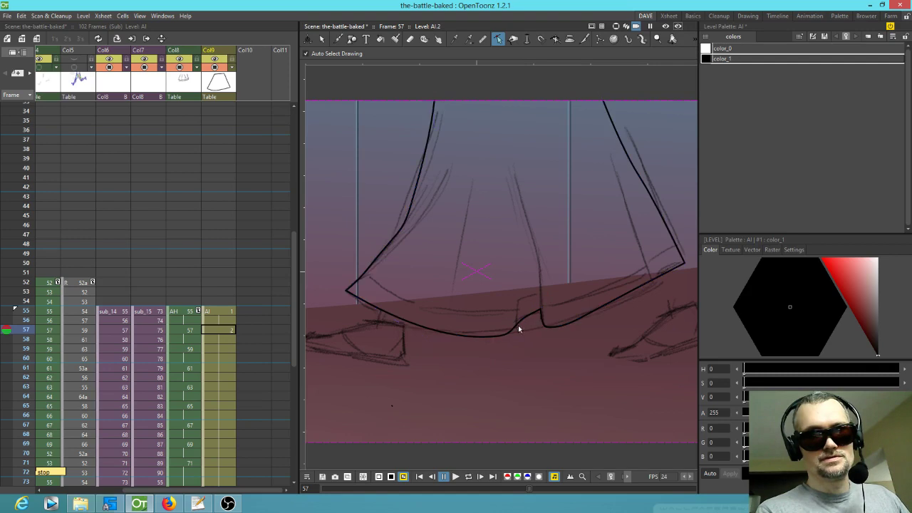
click(518, 330)
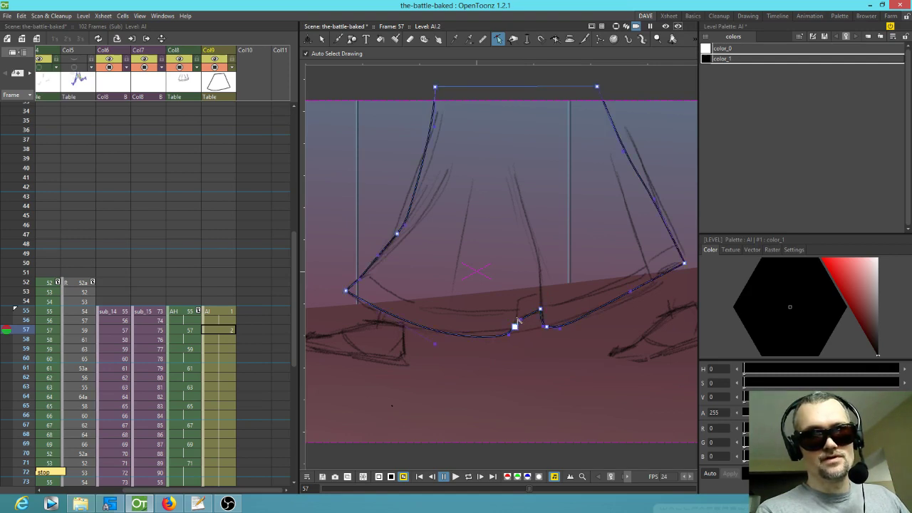
click(491, 335)
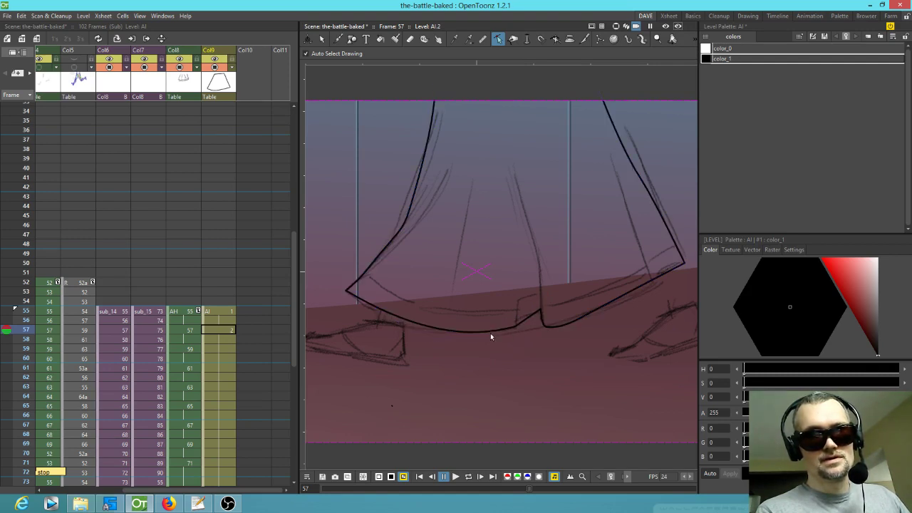
click(486, 332)
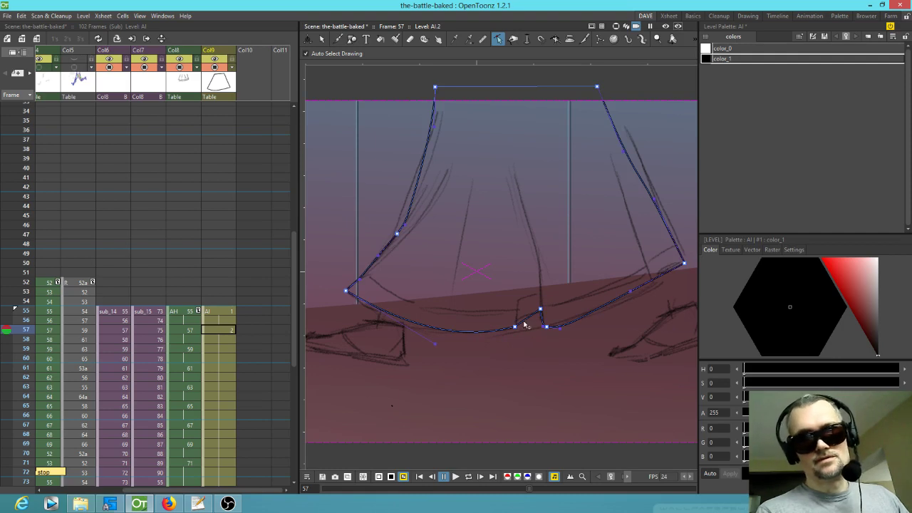
drag(523, 322, 516, 314)
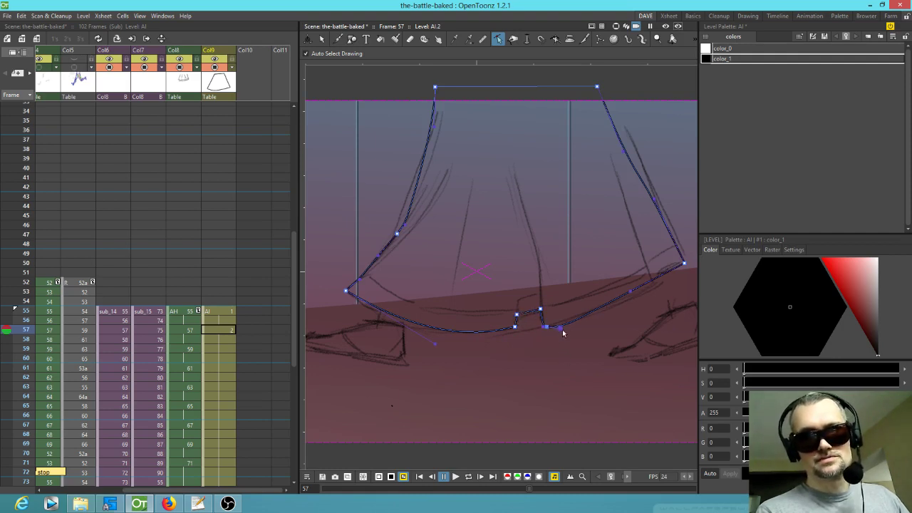
drag(632, 292, 634, 290)
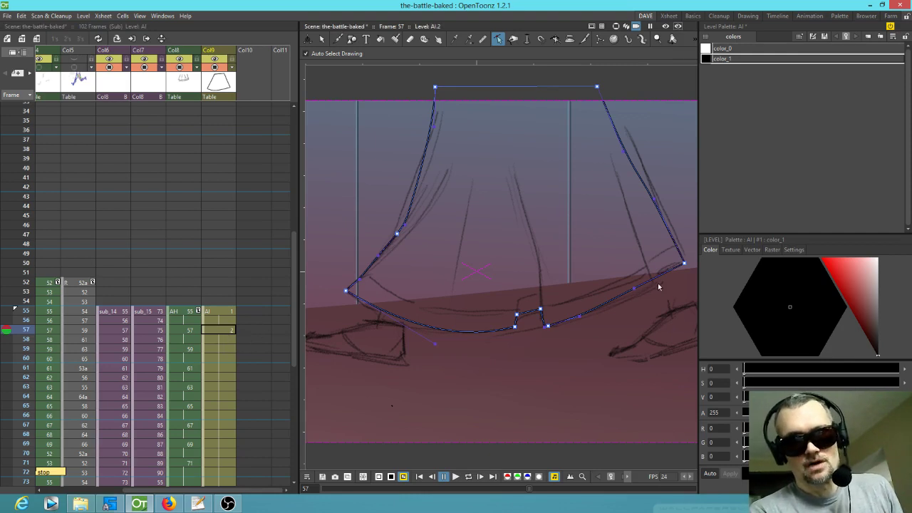
- Add control points to the hem at the right-hand fold and offset them to form a second small notch
scroll(668, 283, up, 2)
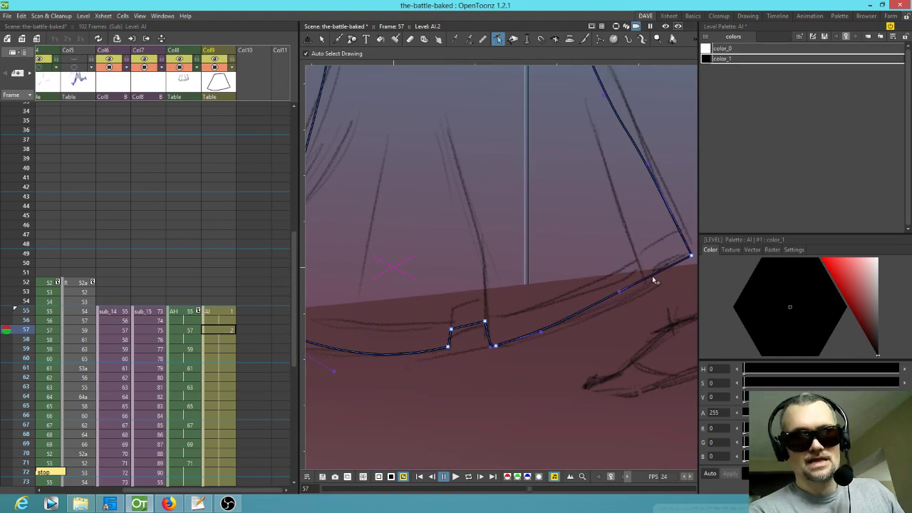
ctrl+click(650, 276)
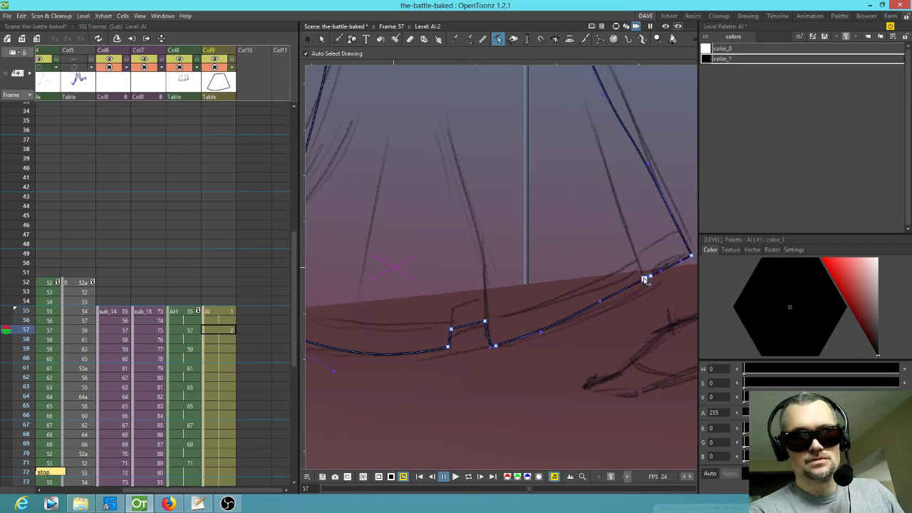
mouse_move(645, 279)
mouse_down()
mouse_move(649, 293)
mouse_move(645, 279)
mouse_up()
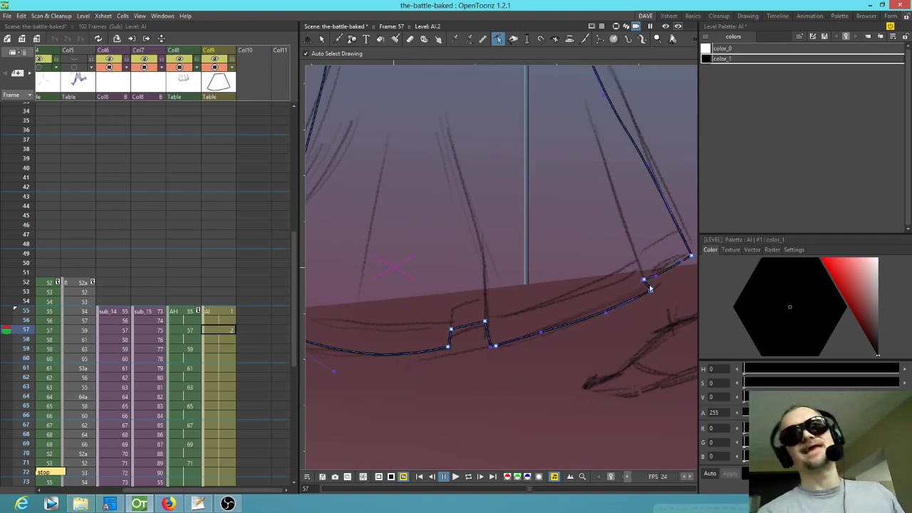
- Duplicate the outline drawing into frame 59 of Col9 and narrow its middle notch to fit the sketched fold
scroll(631, 281, down, 1)
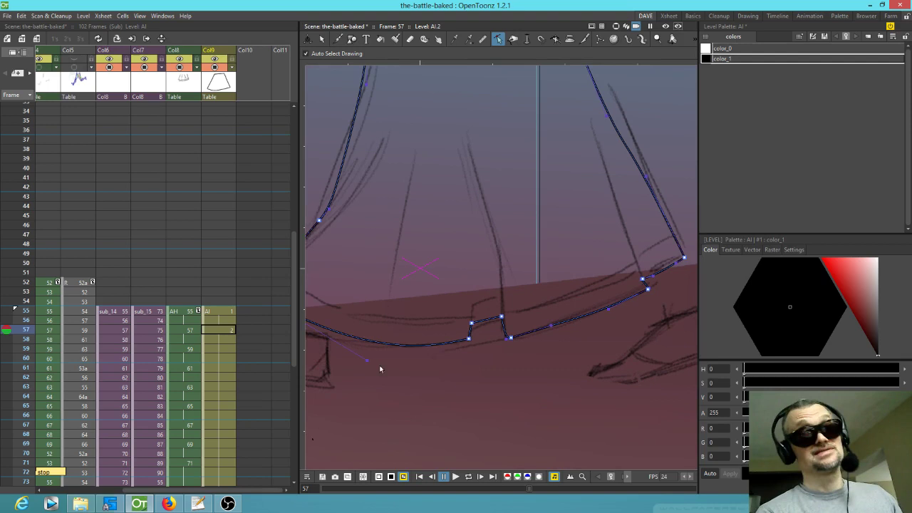
click(223, 348)
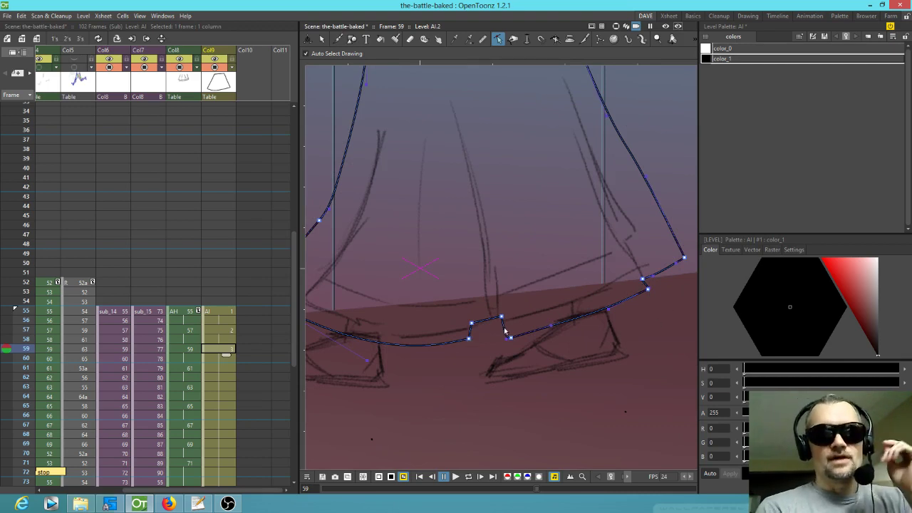
drag(502, 317, 496, 291)
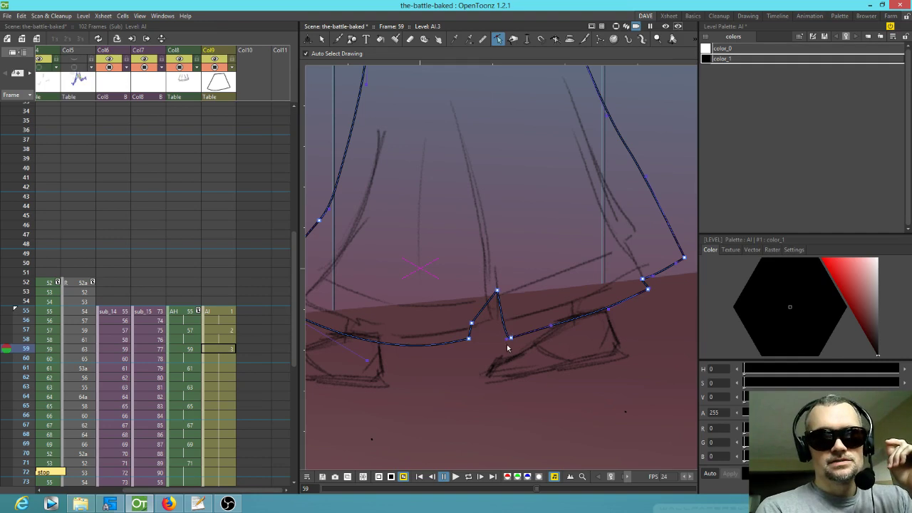
drag(510, 338, 487, 291)
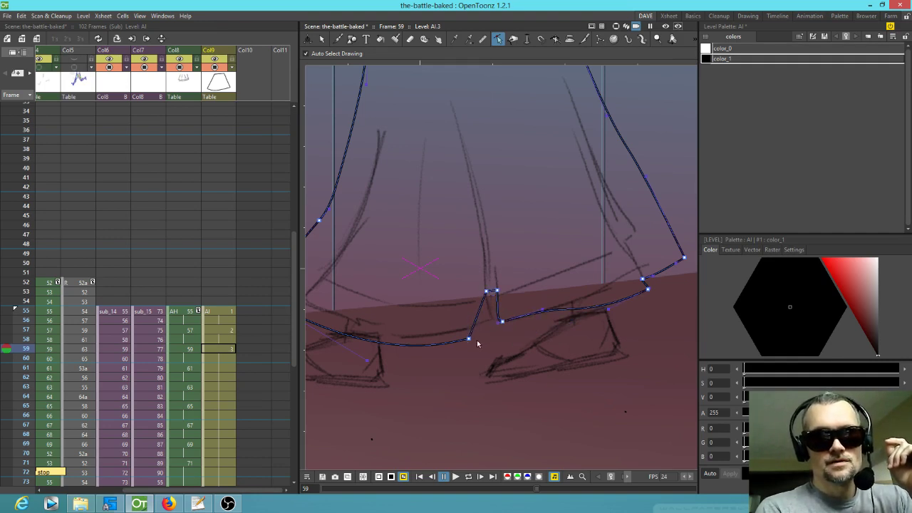
drag(468, 340, 494, 325)
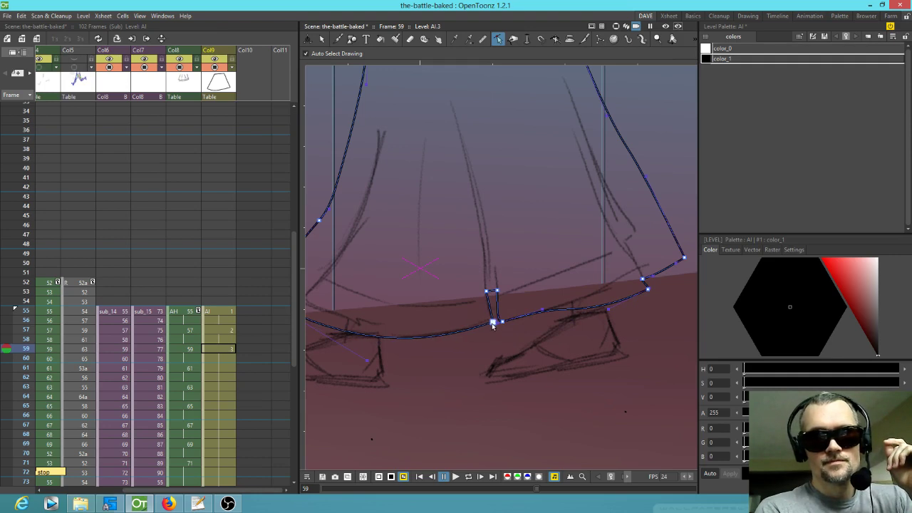
- Move the small right-hand notch and the adjoining hem and side corners inward onto the frame 59 sketch
drag(644, 280, 629, 247)
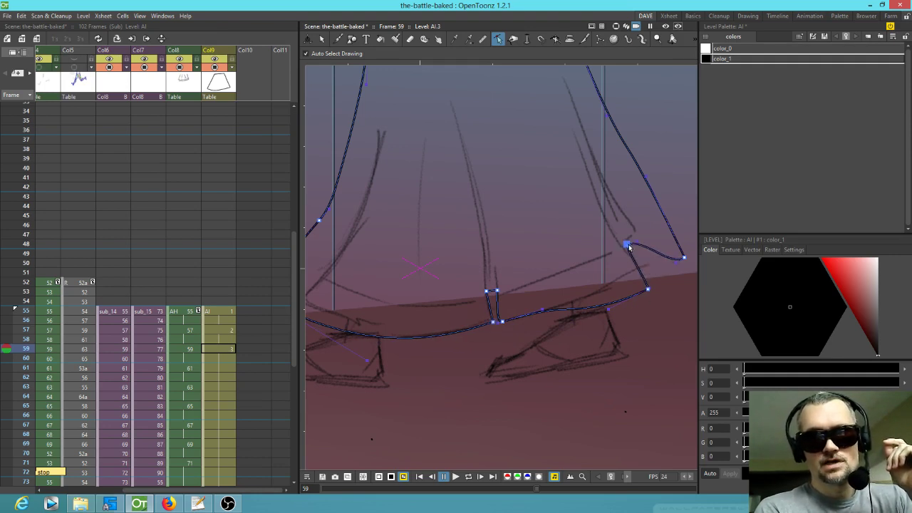
mouse_move(647, 289)
mouse_down()
mouse_move(641, 264)
mouse_move(587, 335)
mouse_up()
drag(618, 300, 566, 273)
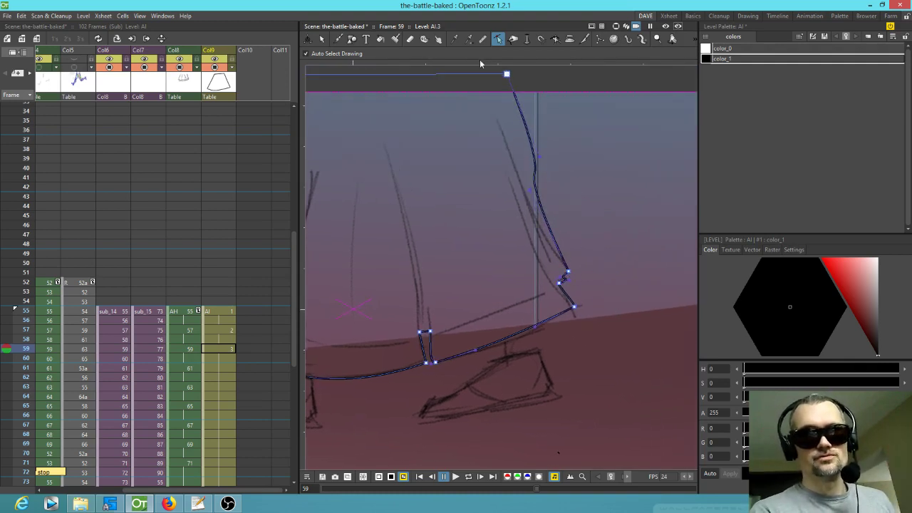
click(569, 271)
click(578, 267)
click(538, 158)
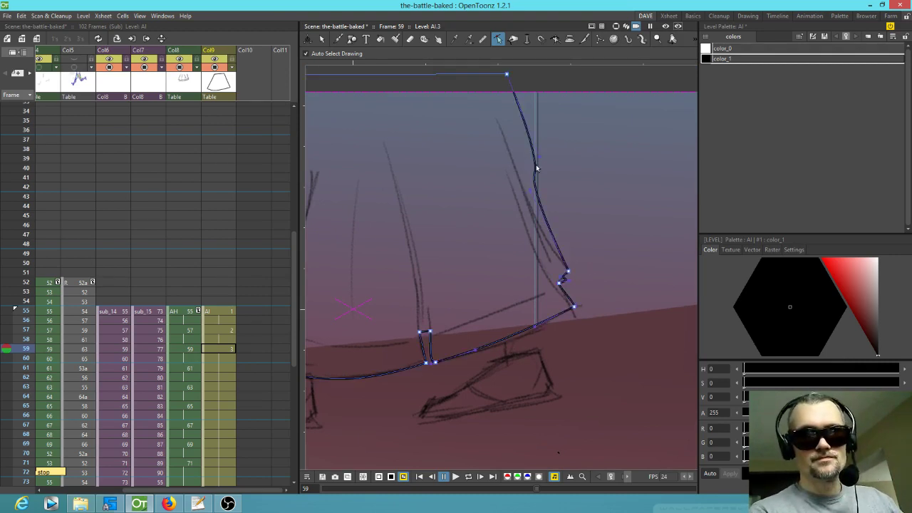
- Shift the outline's two top corners and move the left side's bend point up onto the sketched edge
drag(506, 75, 481, 80)
drag(516, 304, 643, 335)
drag(378, 293, 426, 271)
drag(427, 105, 441, 105)
drag(427, 271, 432, 243)
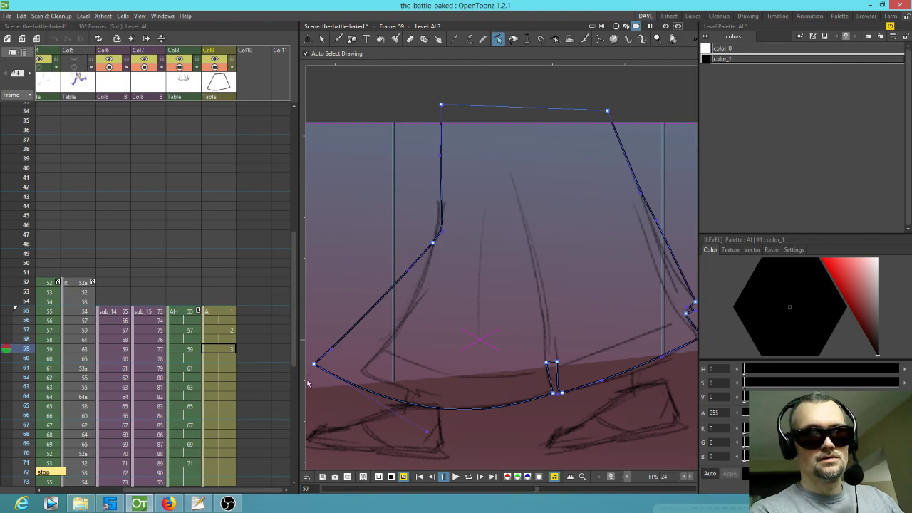
- Move the lower-left corner inward onto the sketch and smooth the left side's curve through its bend point
drag(314, 363, 367, 375)
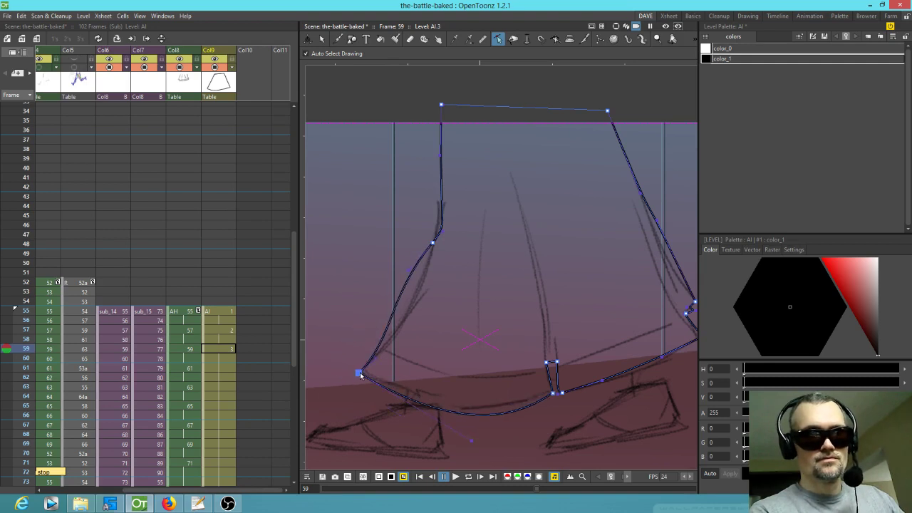
click(408, 303)
click(404, 287)
drag(403, 288, 408, 297)
alt+click(435, 247)
mouse_move(433, 250)
mouse_down()
mouse_move(428, 279)
mouse_move(422, 256)
mouse_move(442, 266)
mouse_move(430, 240)
mouse_move(436, 254)
mouse_up()
- Reshape the hem between the lower-left corner and the middle notch into a smooth shallow curve using its handles
mouse_move(456, 414)
mouse_down()
mouse_move(460, 397)
mouse_move(468, 420)
mouse_up()
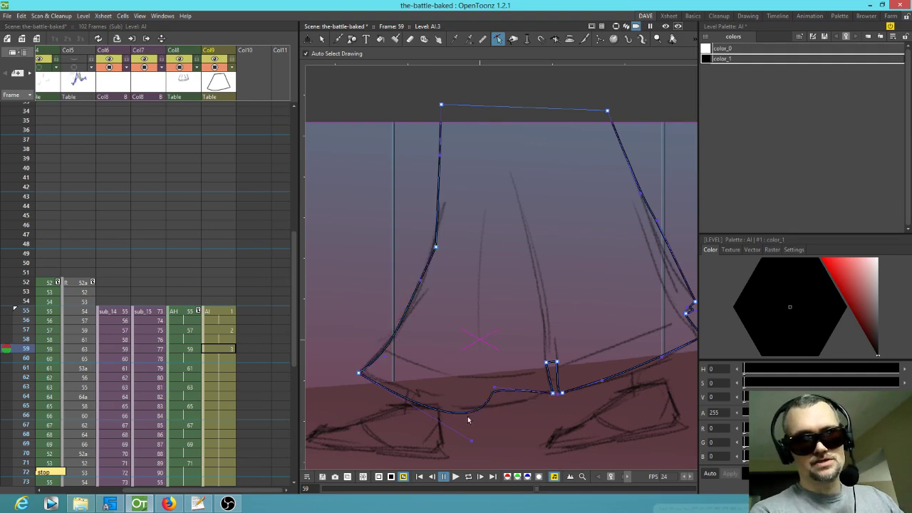
click(464, 404)
click(497, 394)
mouse_move(495, 394)
mouse_down()
mouse_move(490, 411)
mouse_move(516, 405)
mouse_up()
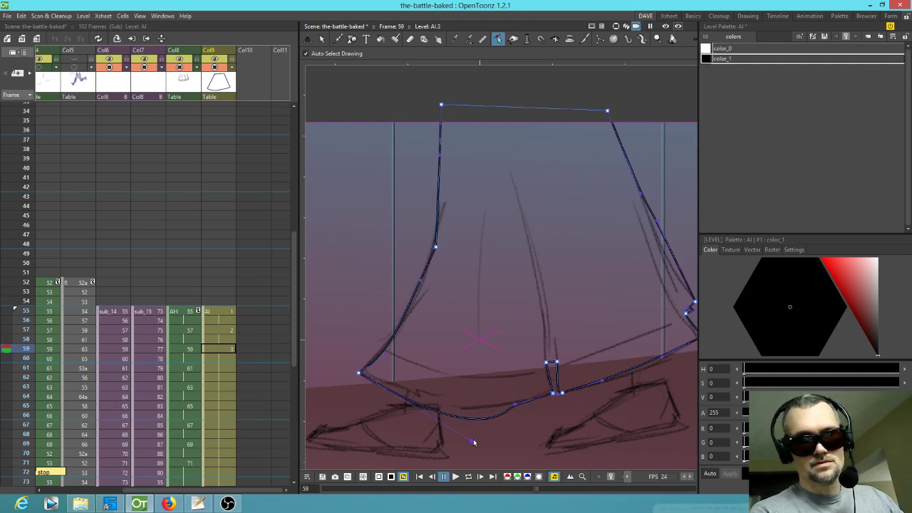
click(473, 443)
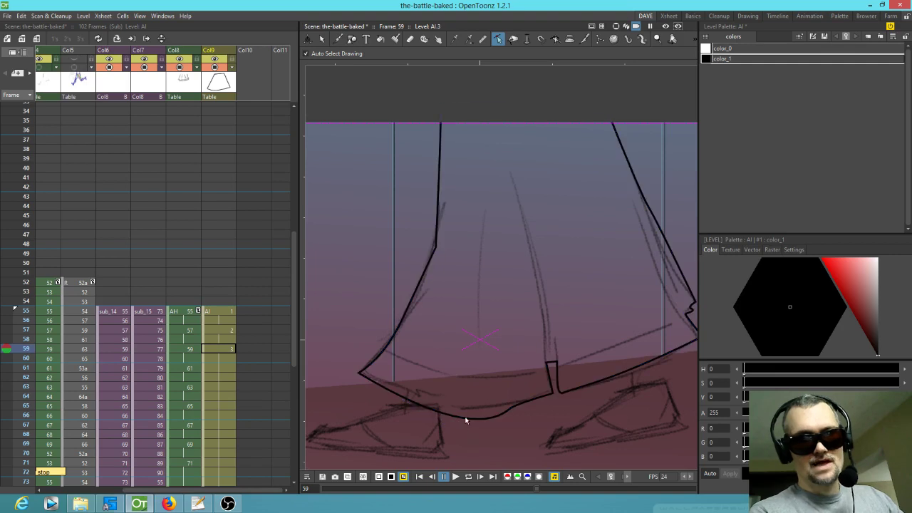
click(465, 421)
mouse_move(474, 444)
mouse_down()
mouse_move(449, 407)
mouse_move(440, 412)
mouse_up()
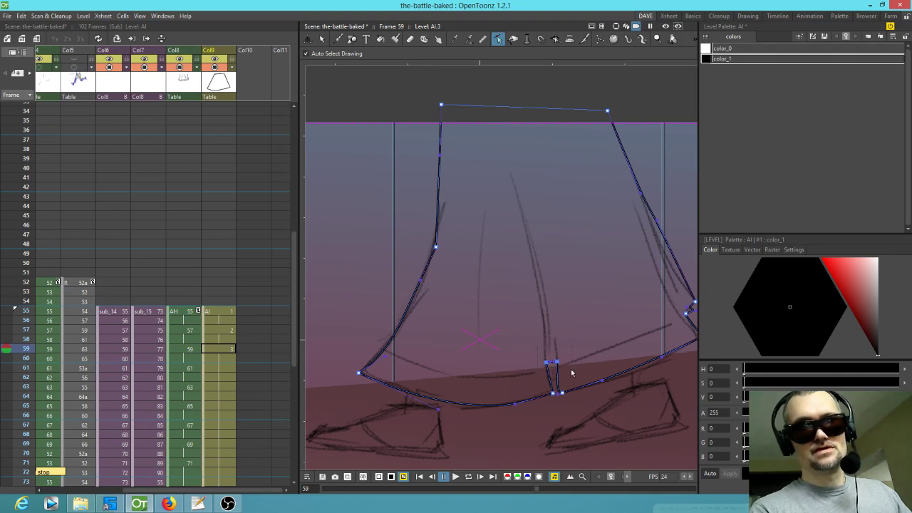
- Lower the top of the middle notch to make it shallower and nudge the right-hand notch onto the sketch
drag(559, 365, 559, 382)
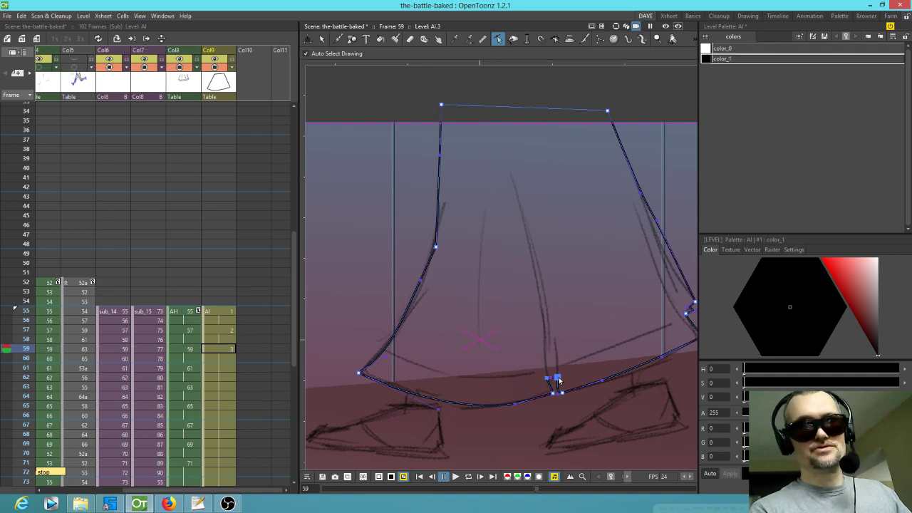
drag(629, 351, 494, 354)
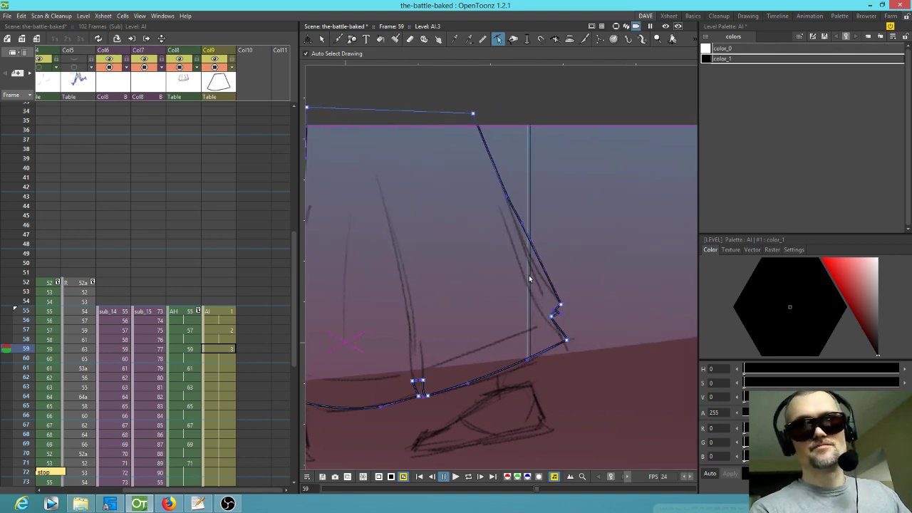
drag(554, 318, 550, 324)
key(ctrl+z)
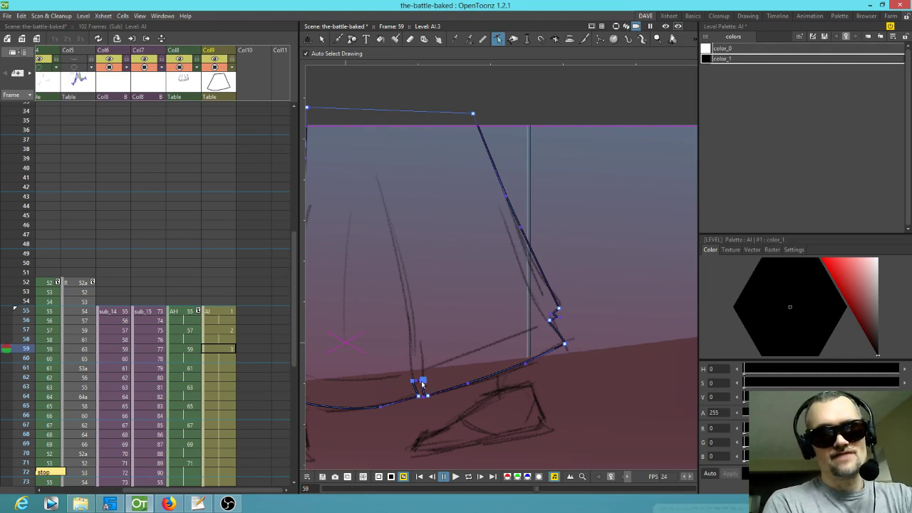
drag(425, 381, 426, 387)
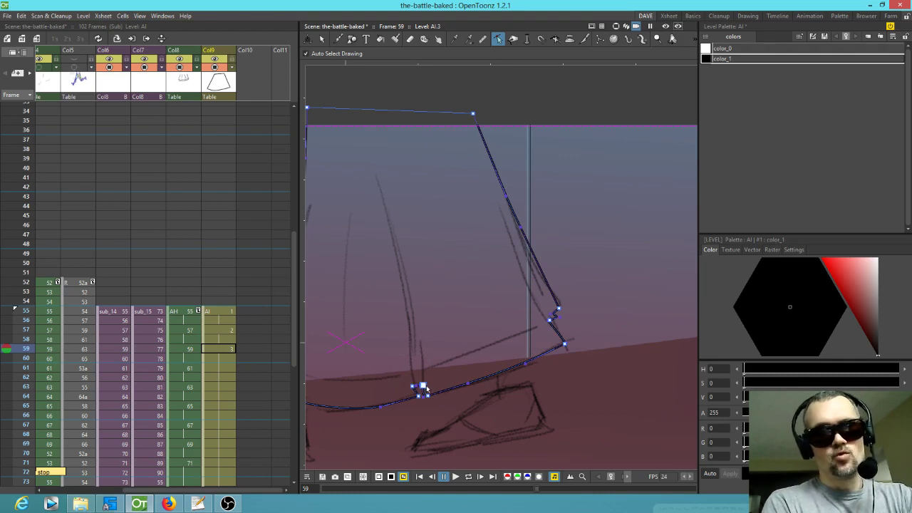
- Nudge the lower-left corner slightly inward and refine the hem curve leading to the middle notch
drag(525, 384, 650, 339)
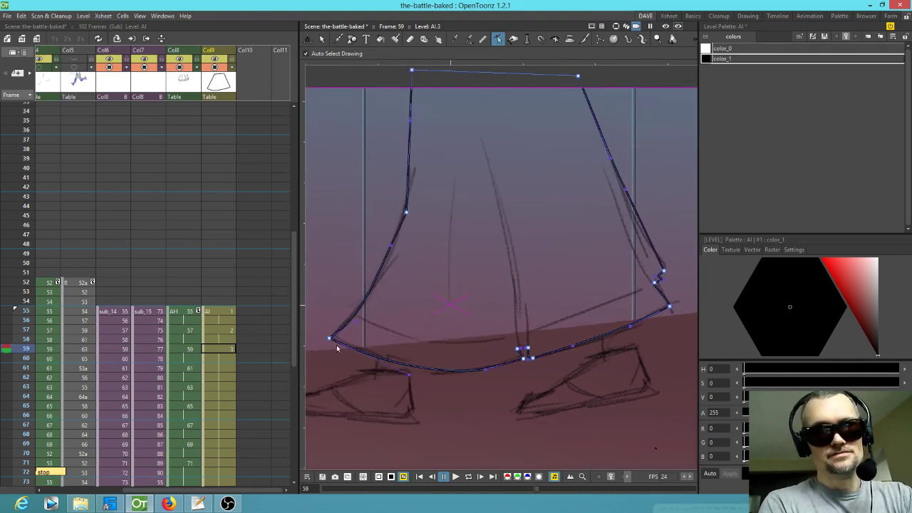
drag(330, 339, 335, 337)
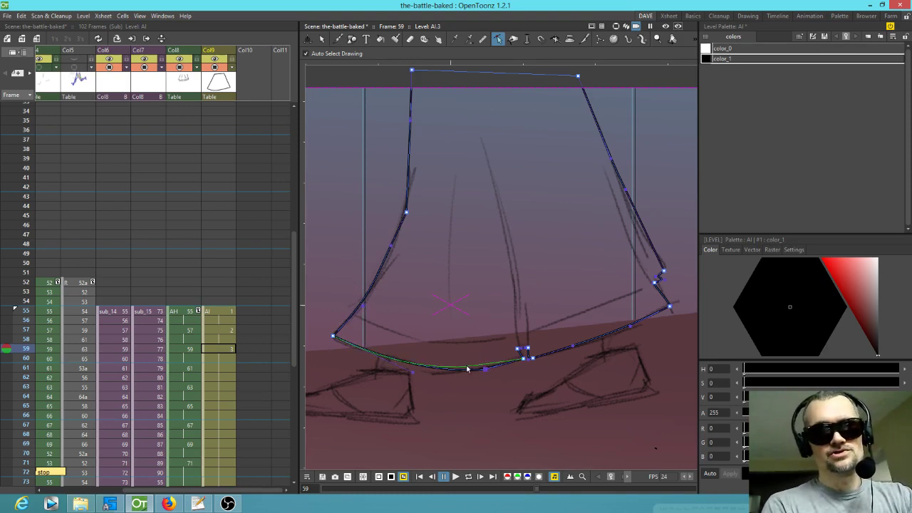
drag(474, 373, 474, 373)
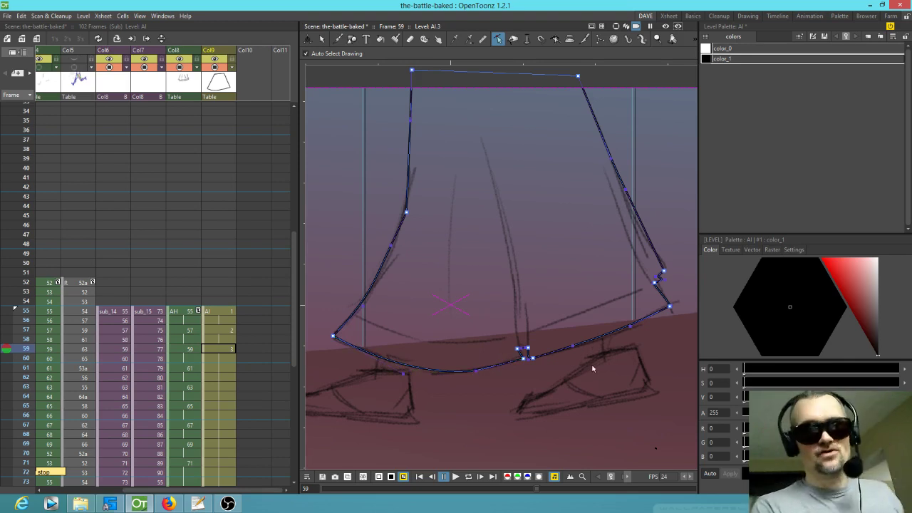
- Duplicate the outline drawing into frame 61 of Col9 and move its lower-left corner inward toward the sketch
mouse_move(580, 394)
mouse_down()
mouse_move(573, 362)
mouse_move(576, 388)
mouse_up()
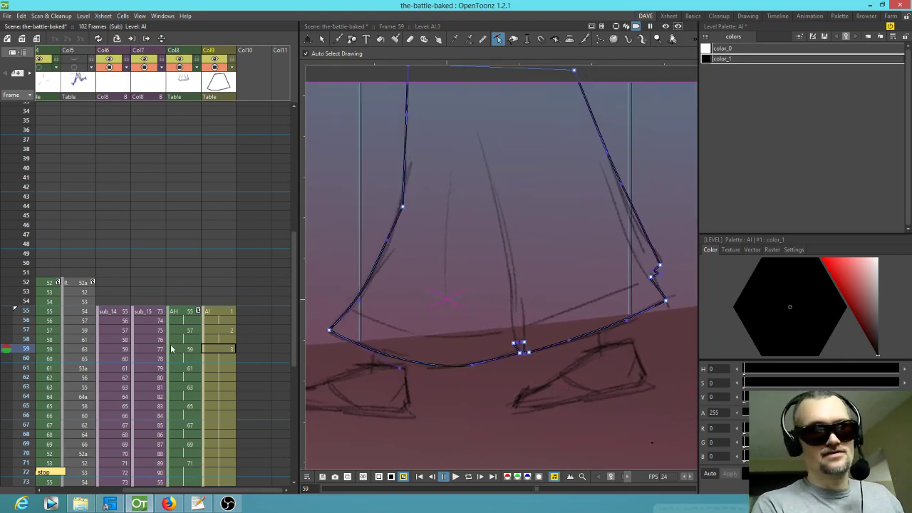
click(210, 368)
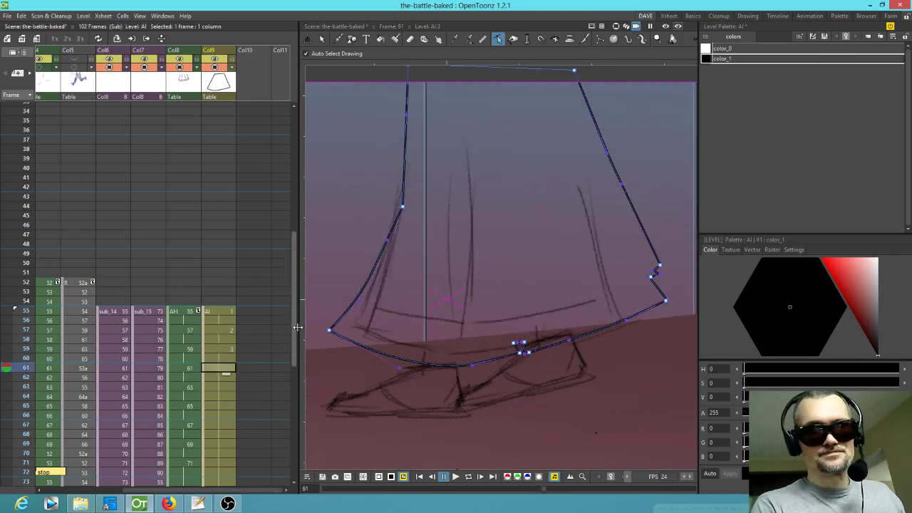
key(d)
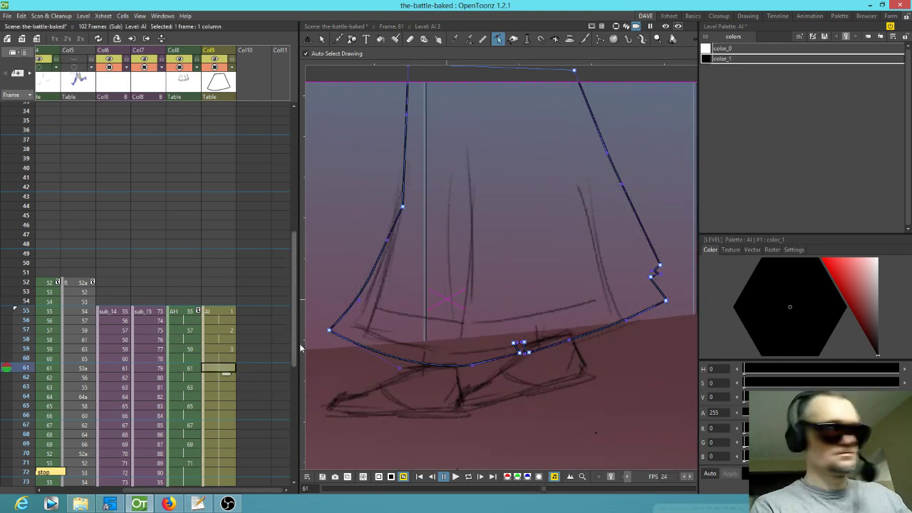
click(329, 330)
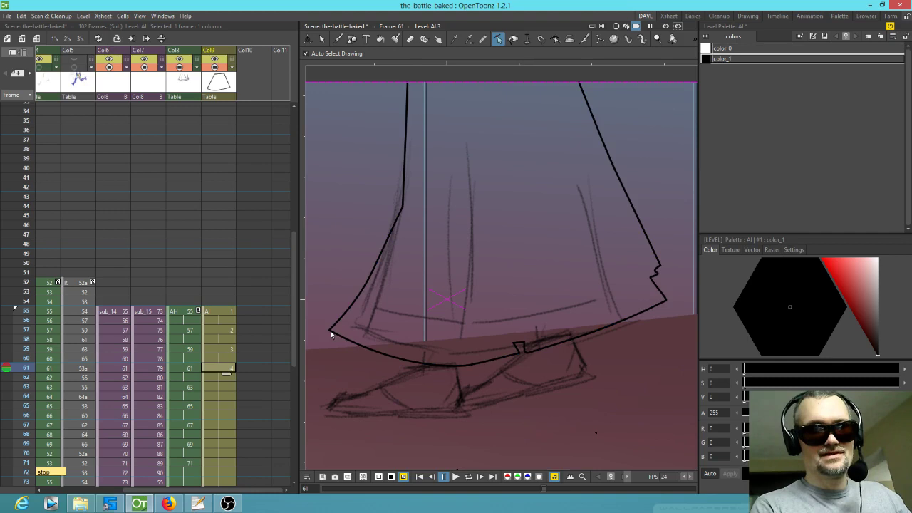
drag(330, 330, 353, 326)
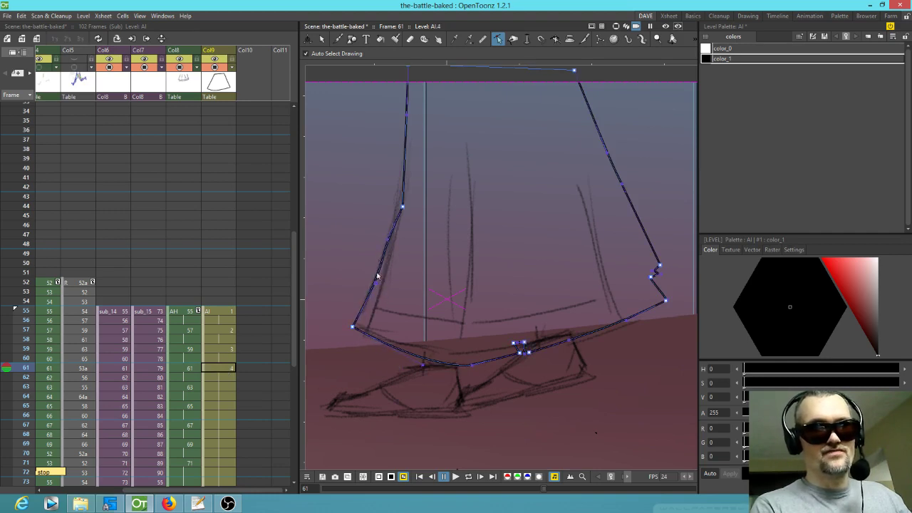
- Raise the hem curve left of the middle notch toward the sketched hem line in frame 61
click(454, 349)
click(446, 364)
drag(450, 365, 454, 352)
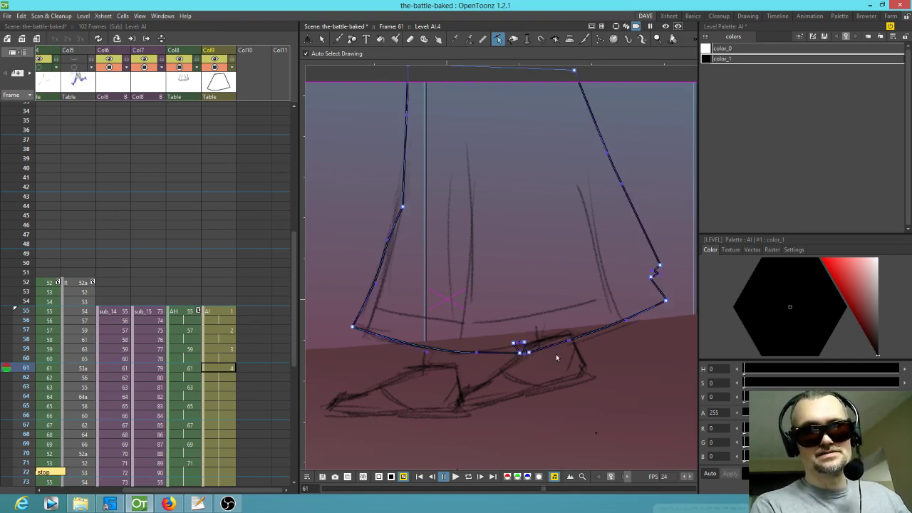
- Delete the middle notch's control points from the hem and lower the remaining curve toward the sketch
scroll(541, 369, up, 2)
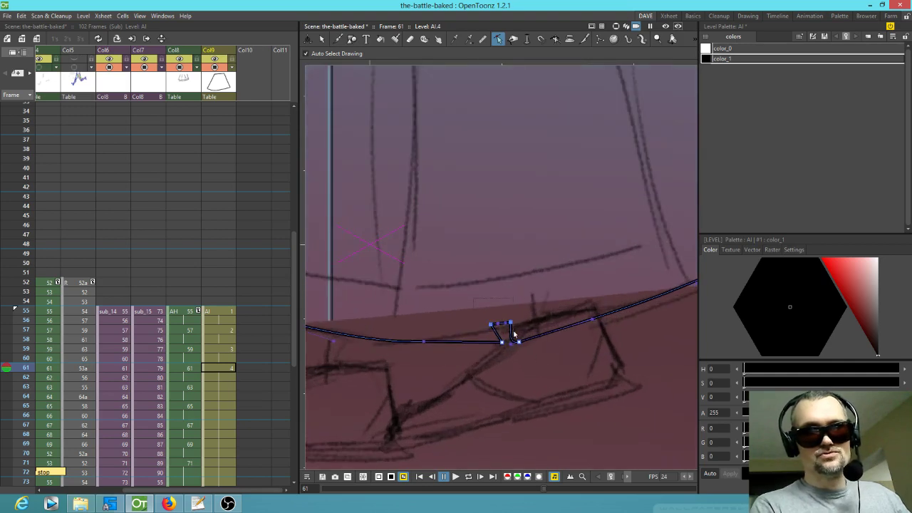
key(Delete)
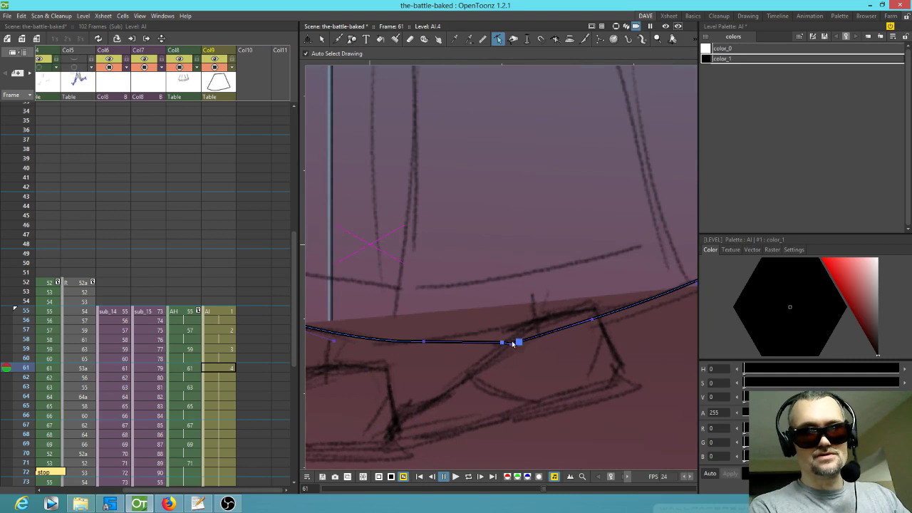
key(Delete)
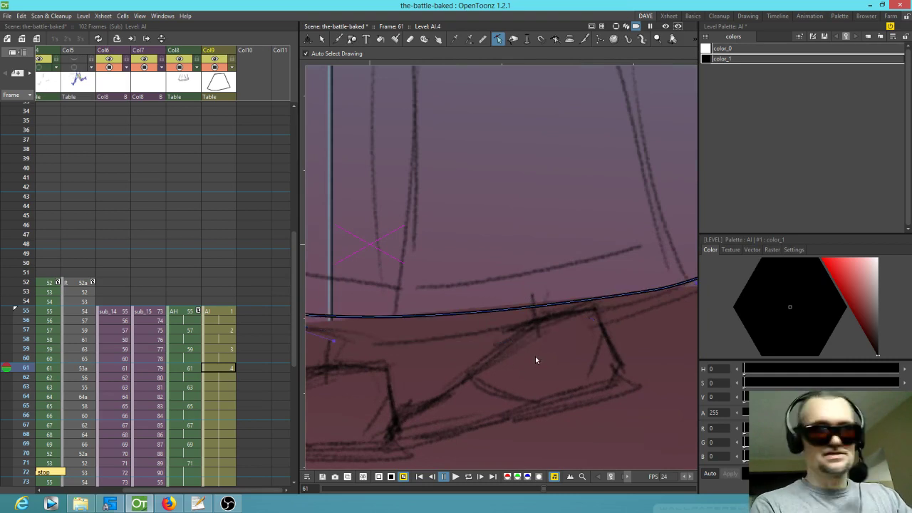
scroll(504, 311, down, 1)
scroll(501, 312, up, 1)
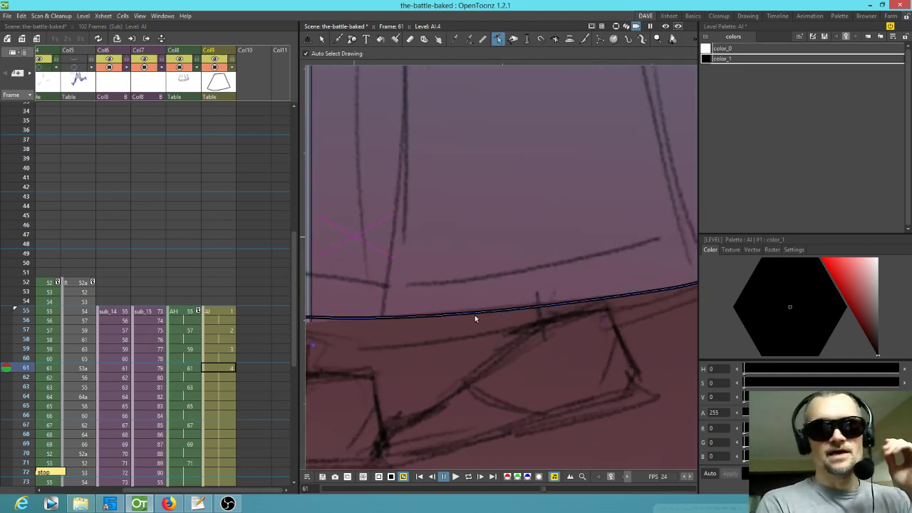
drag(412, 345, 420, 343)
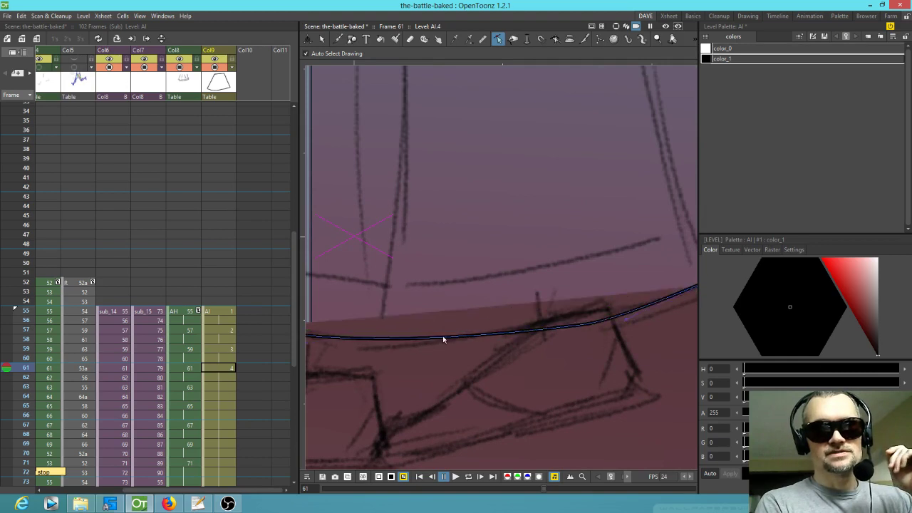
- Nudge the lower-right corner of the frame 61 outline and round the short edge between it and the side notch
scroll(428, 341, down, 2)
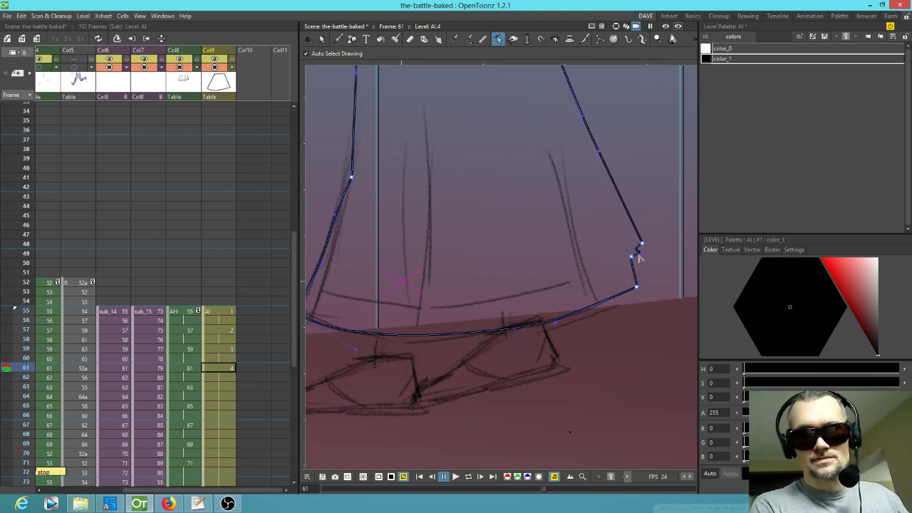
click(637, 288)
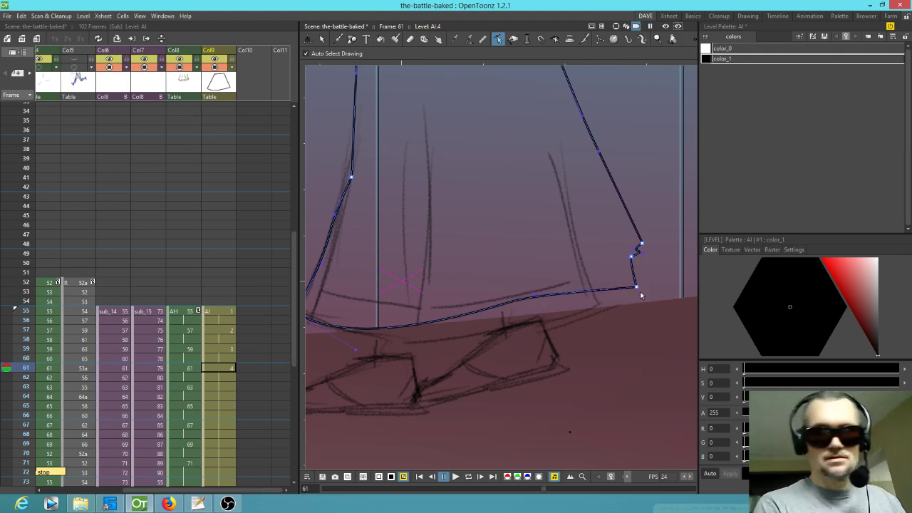
key(ctrl+z)
drag(637, 287, 637, 289)
click(638, 288)
mouse_move(637, 289)
mouse_down()
mouse_move(641, 298)
mouse_move(643, 288)
mouse_up()
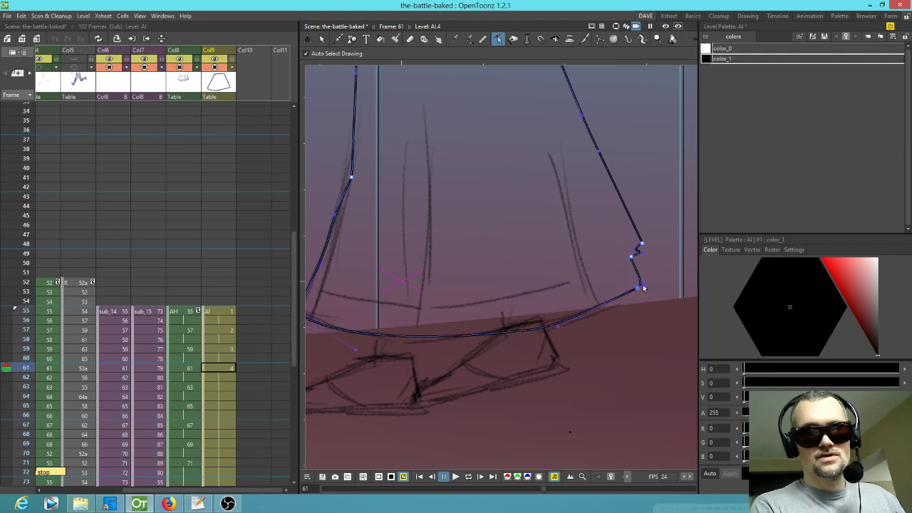
mouse_move(383, 340)
mouse_down()
mouse_move(421, 316)
mouse_move(397, 334)
mouse_up()
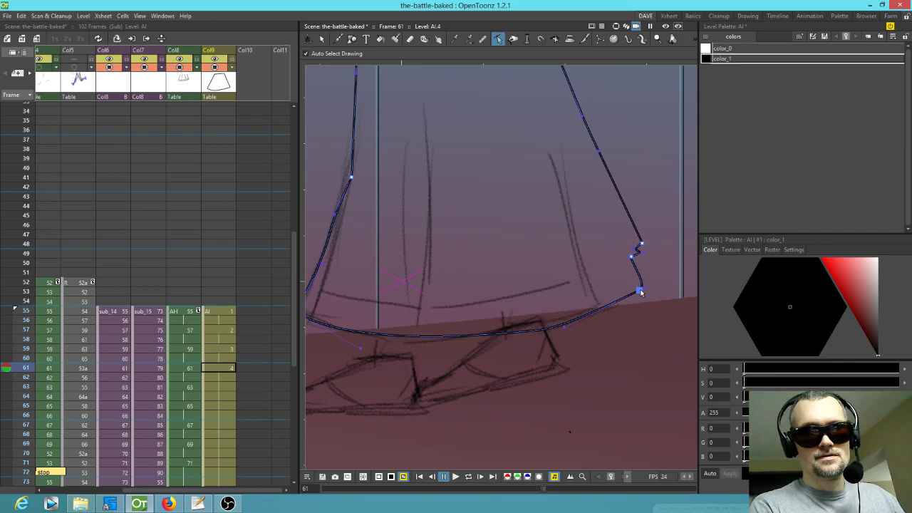
drag(638, 291, 639, 288)
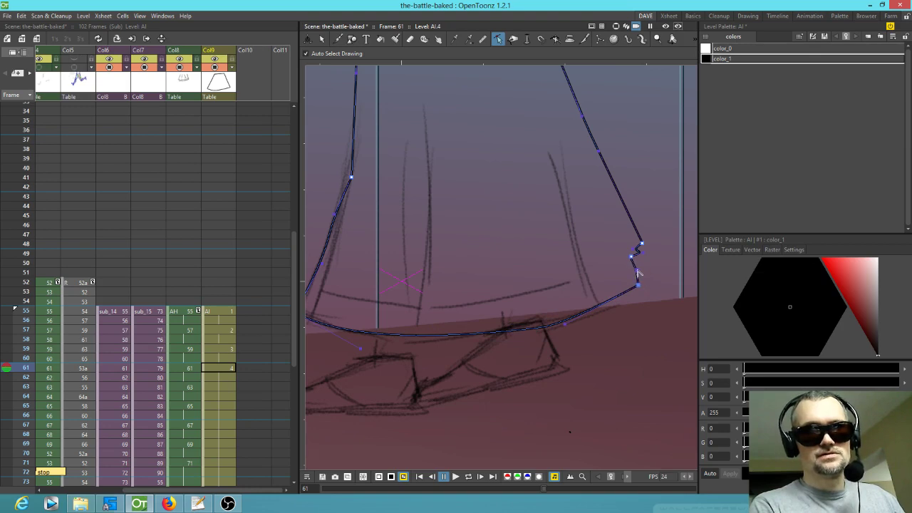
- Raise the hem curve near the lower-right corner to the sketch and move the left side's bend point up slightly
click(618, 363)
click(570, 321)
mouse_move(566, 326)
mouse_down()
mouse_move(578, 342)
mouse_move(602, 303)
mouse_move(584, 312)
mouse_move(598, 327)
mouse_move(595, 313)
mouse_up()
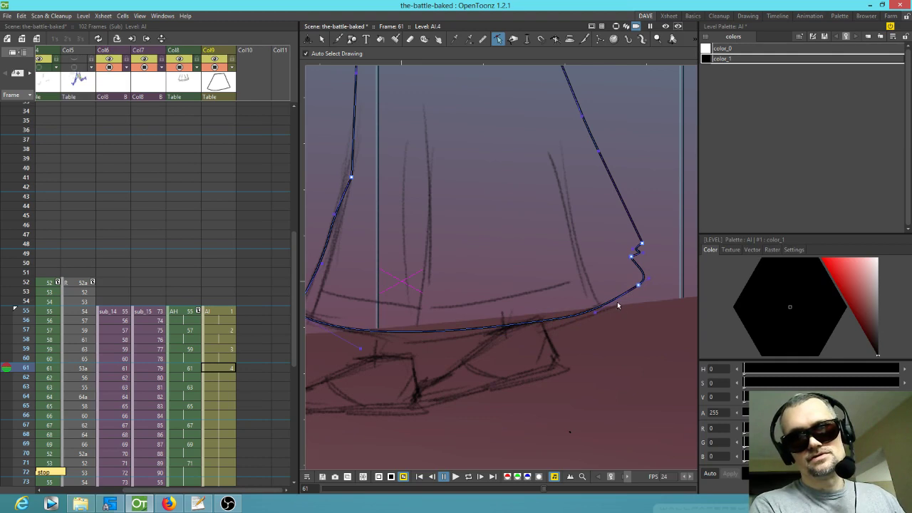
mouse_move(594, 316)
mouse_down()
mouse_move(601, 326)
mouse_move(590, 318)
mouse_up()
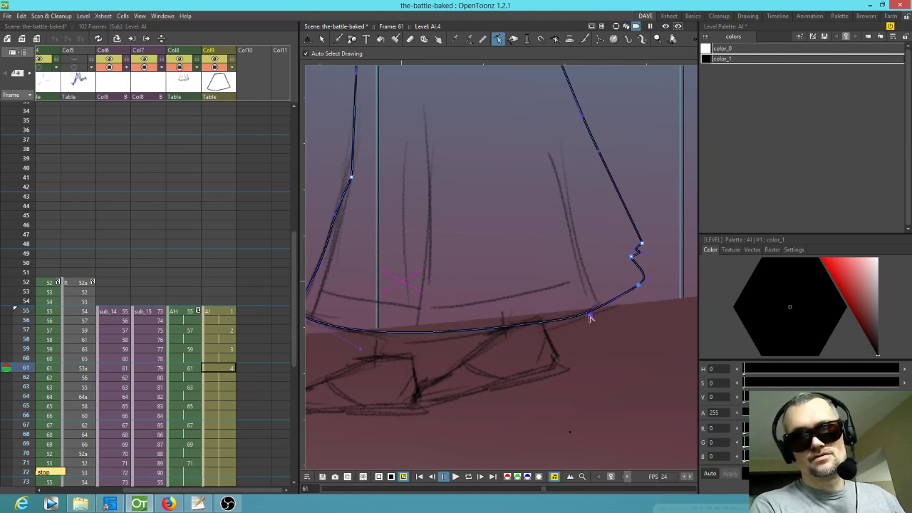
click(651, 281)
click(640, 286)
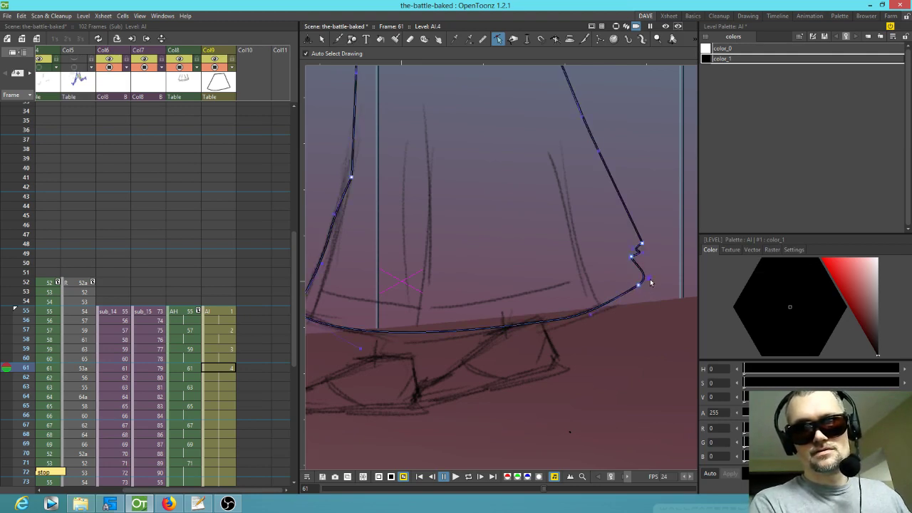
mouse_move(650, 280)
mouse_down()
mouse_move(657, 277)
mouse_move(647, 285)
mouse_up()
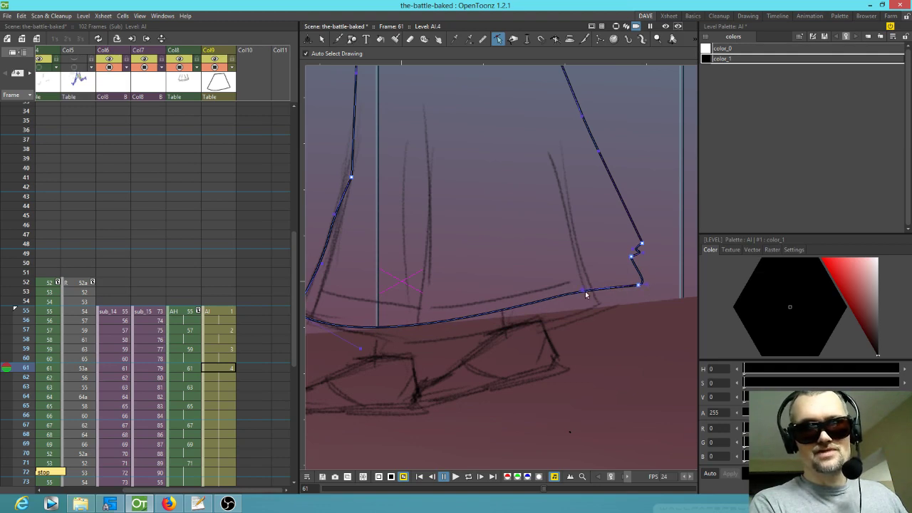
drag(584, 294, 588, 311)
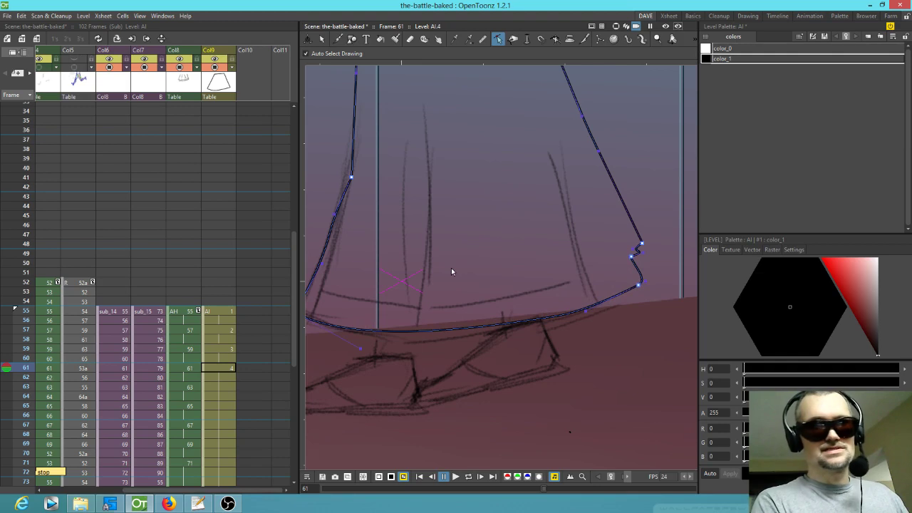
drag(352, 177, 351, 168)
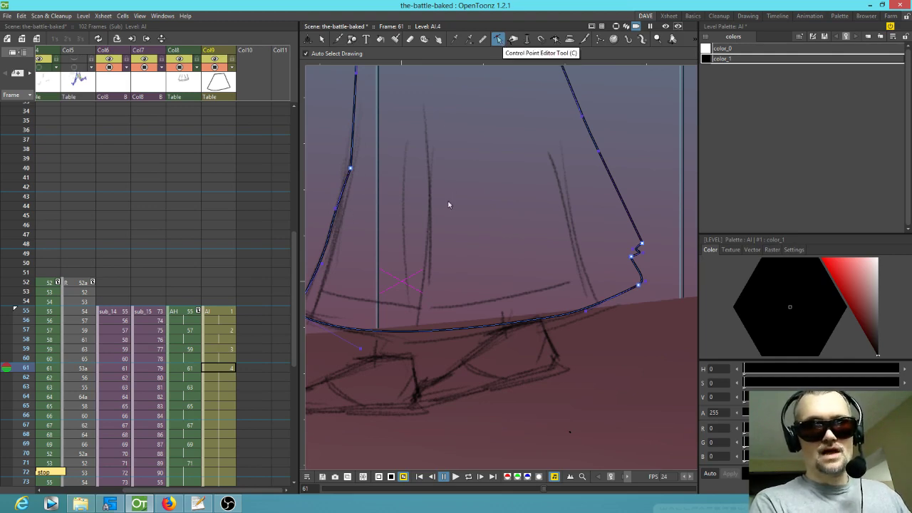
- Duplicate the outline drawing into frame 63 of Col9 and move its lower-left corner inward to the sketched hem
click(568, 192)
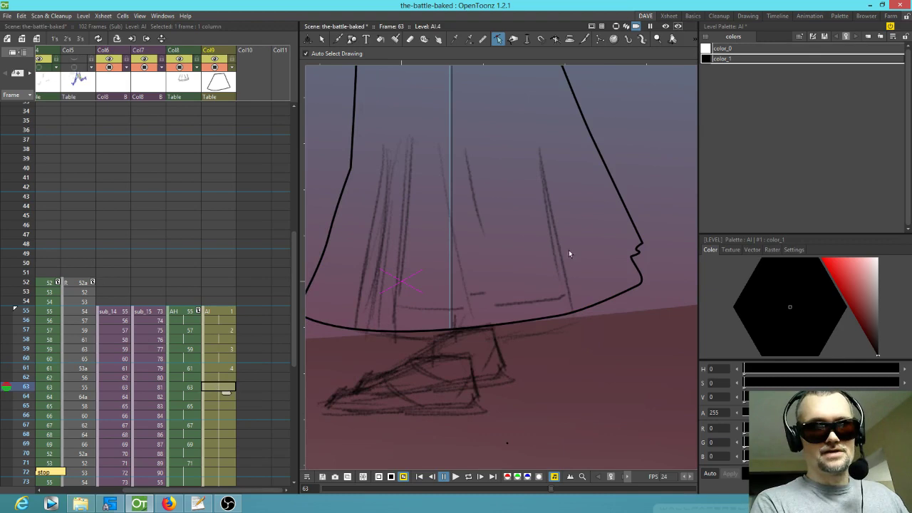
click(225, 377)
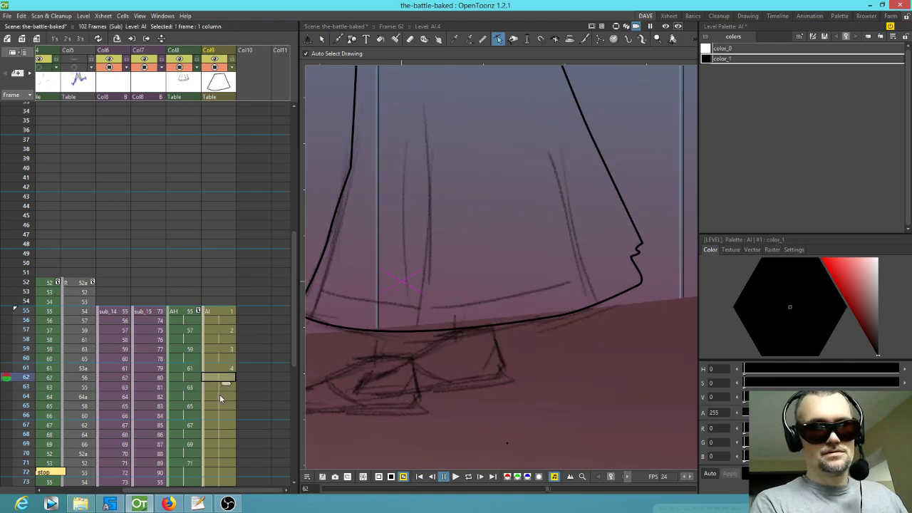
click(21, 386)
click(27, 378)
mouse_move(25, 381)
mouse_down()
mouse_move(29, 361)
mouse_move(29, 388)
mouse_up()
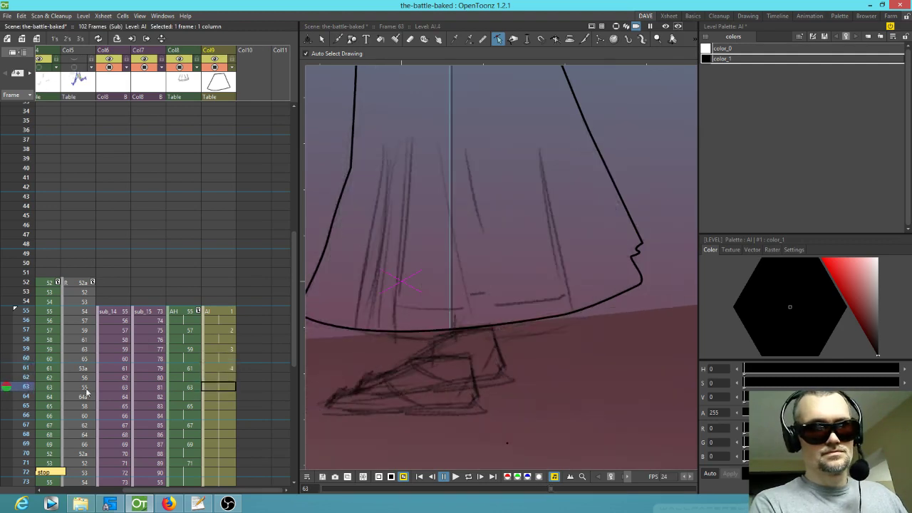
click(224, 390)
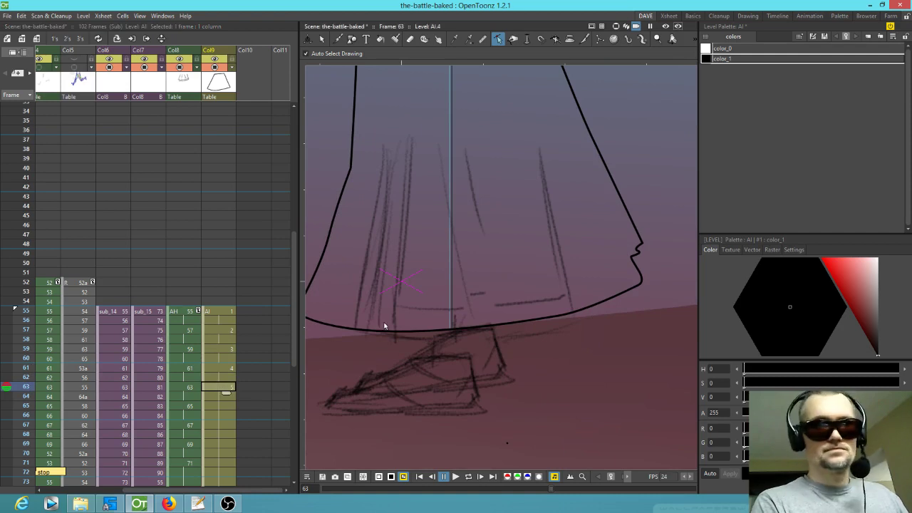
drag(404, 279, 423, 292)
click(312, 329)
drag(314, 328, 370, 342)
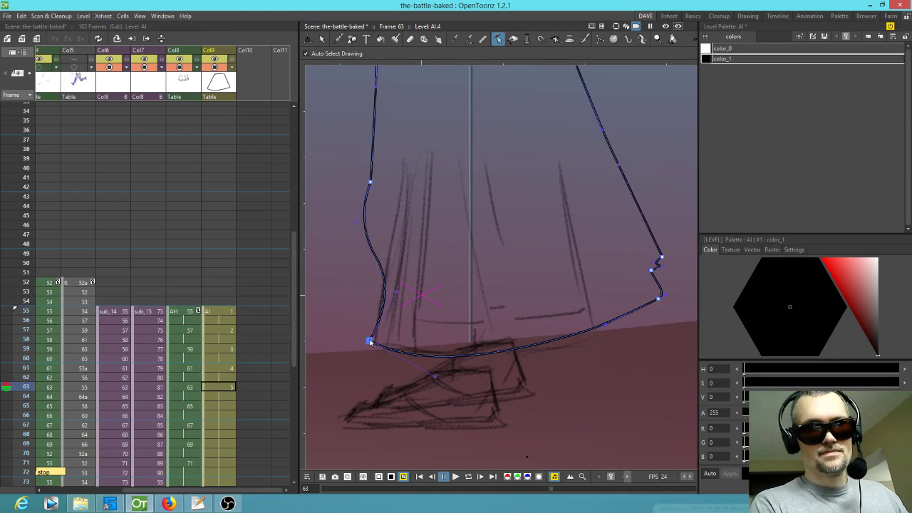
- Move the left side's bend point up and inward, reshaping the edge below it along the sketched fold in frame 63
drag(371, 183, 410, 148)
drag(399, 293, 382, 271)
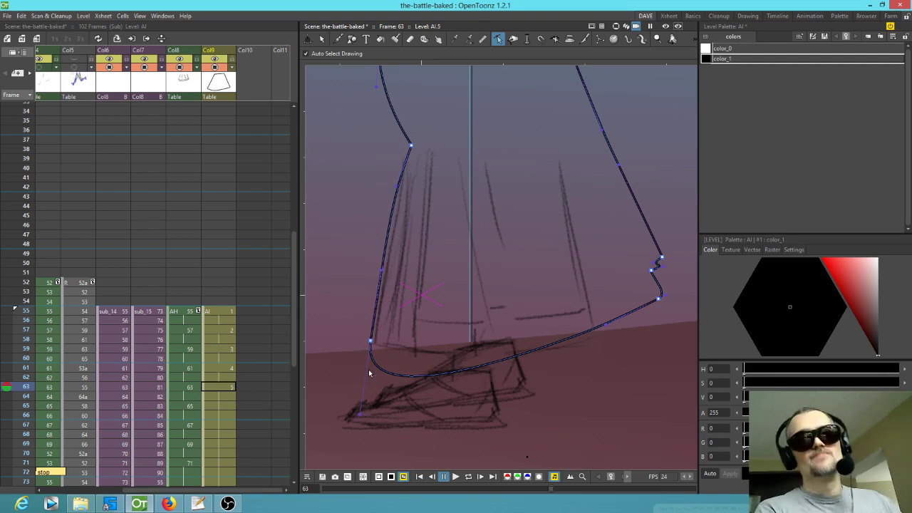
drag(371, 341, 375, 338)
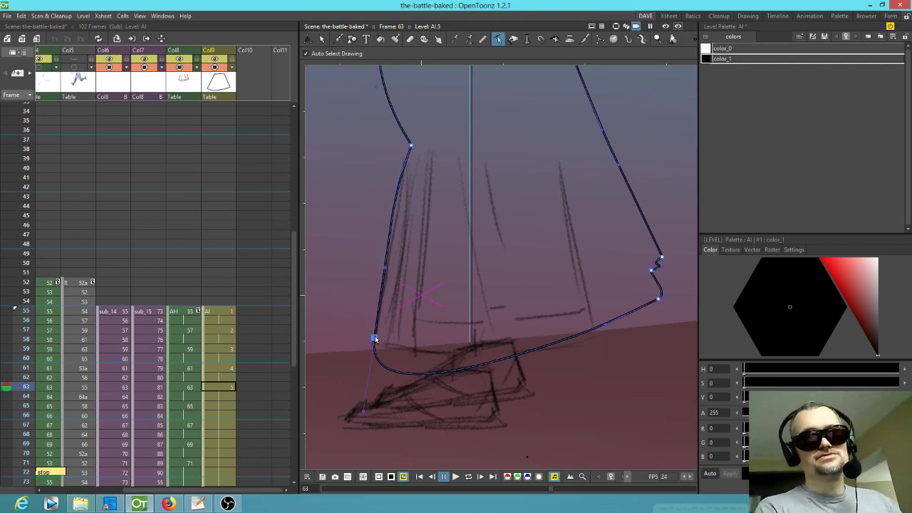
mouse_move(366, 407)
mouse_down()
mouse_move(408, 400)
mouse_move(359, 412)
mouse_up()
- Flatten the hem curve onto the sketch and form a small step with control points near its middle
drag(409, 383, 443, 369)
click(475, 350)
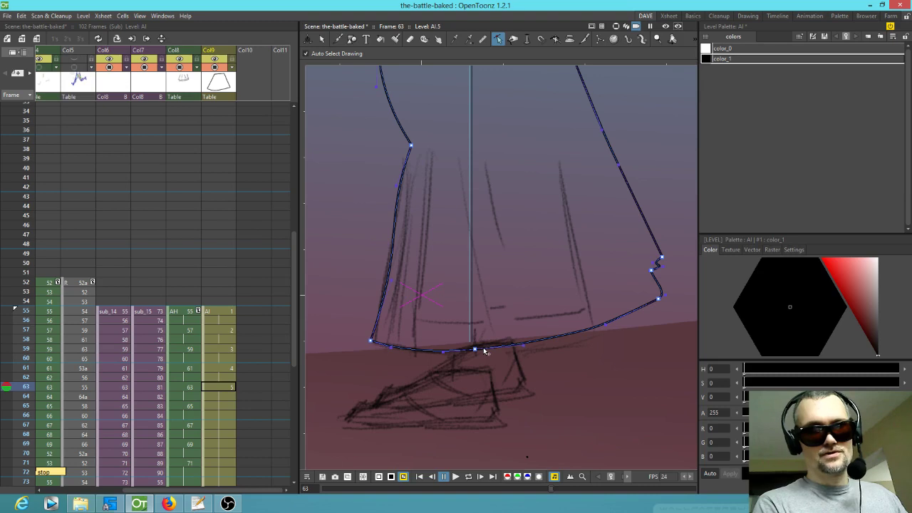
mouse_move(483, 349)
mouse_down()
mouse_move(481, 331)
mouse_move(479, 344)
mouse_up()
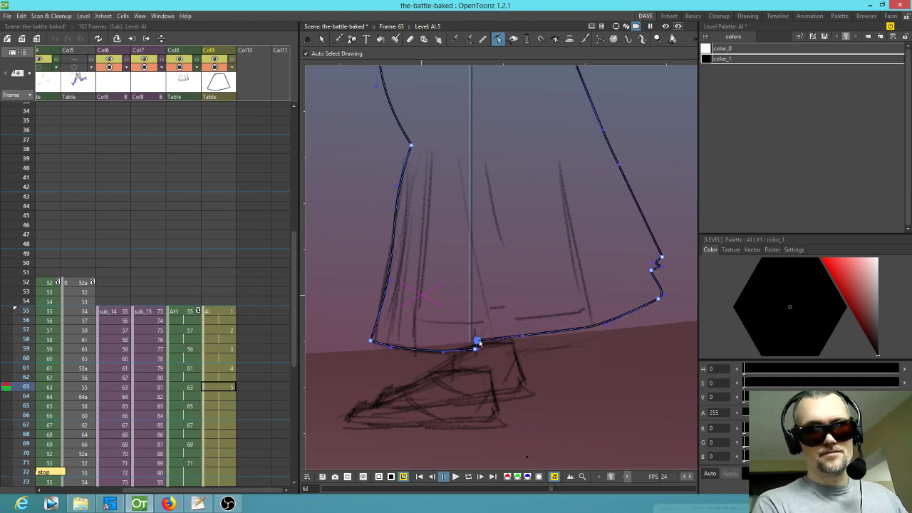
drag(596, 327, 591, 337)
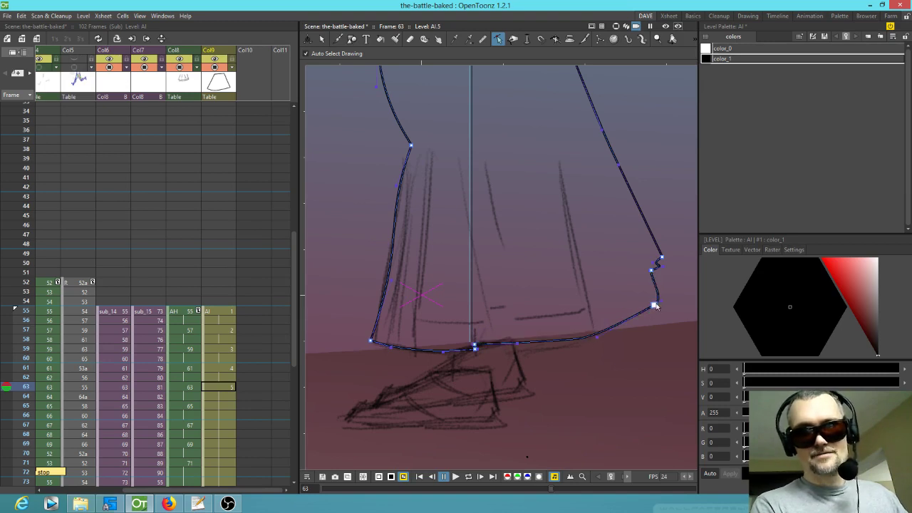
- Move the lower-right corner inward to the sketched hem and delete the right side's notch control points, reshaping the remaining edge
drag(665, 304, 568, 345)
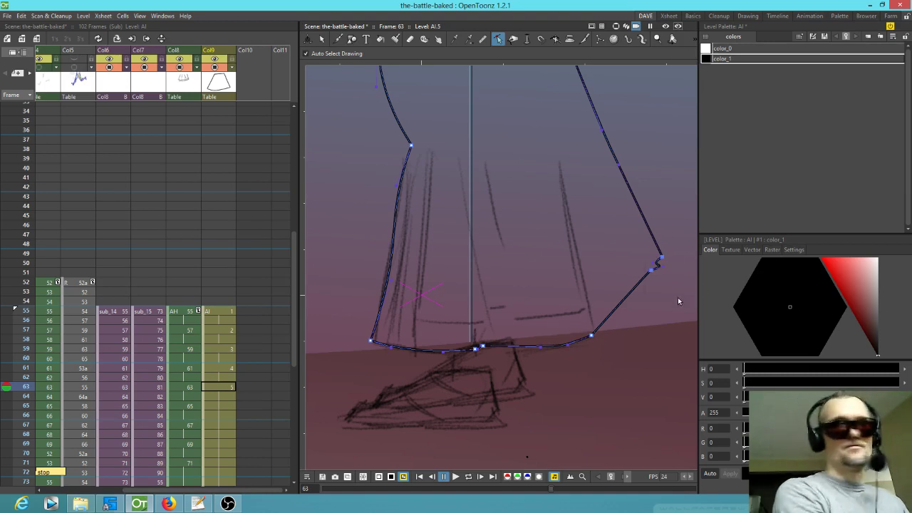
key(Delete)
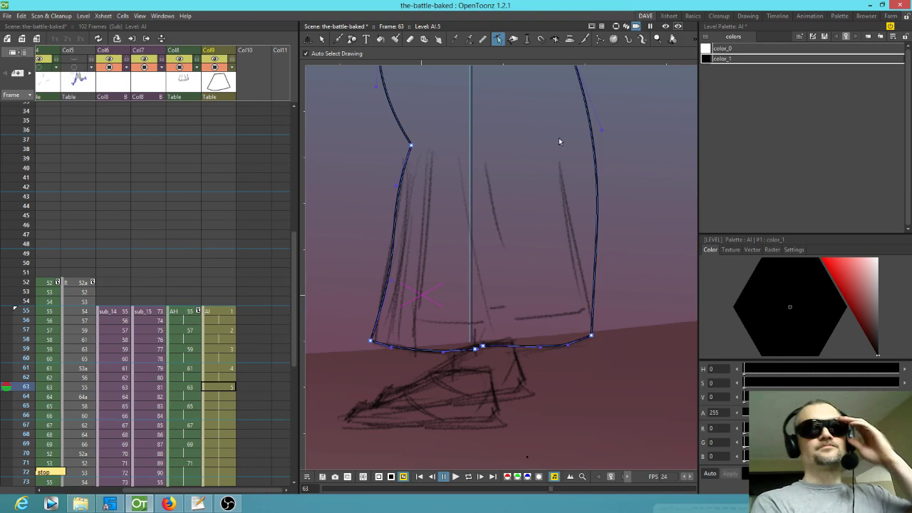
mouse_move(595, 155)
mouse_down()
mouse_move(577, 146)
mouse_move(592, 234)
mouse_move(592, 208)
mouse_up()
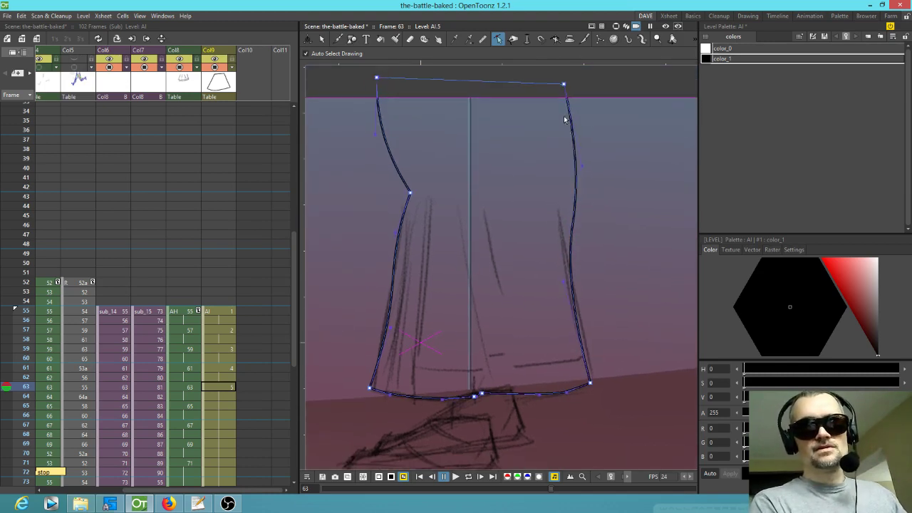
- Refine the right edge's curve to follow the sketched side line and nudge the lower-right corner slightly outward
click(570, 95)
click(569, 116)
drag(571, 126, 560, 116)
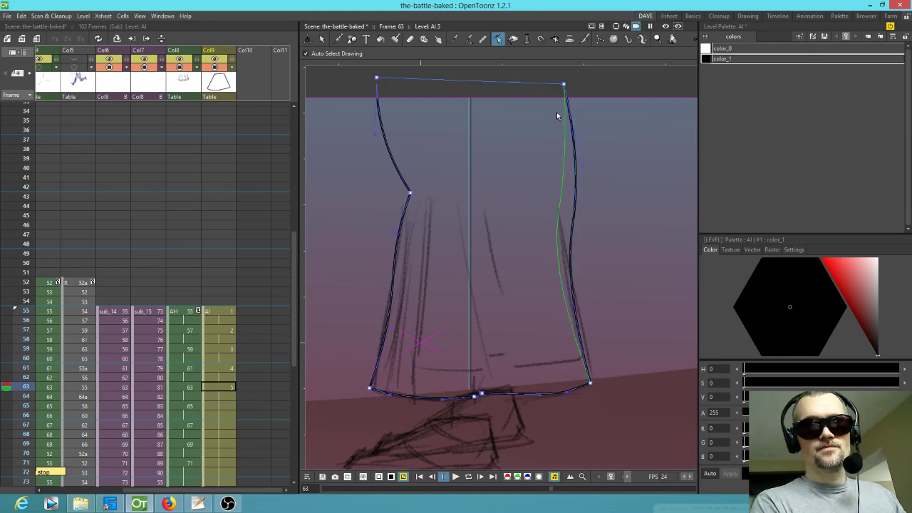
click(593, 383)
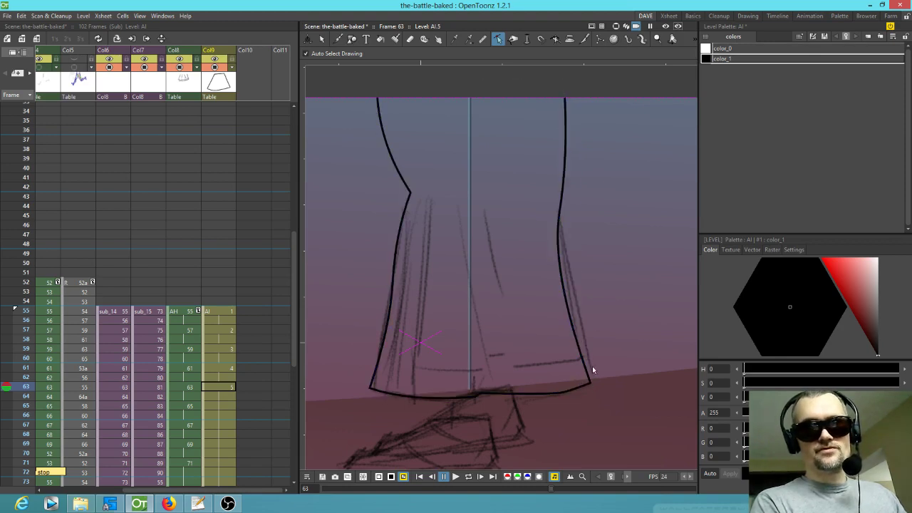
click(558, 250)
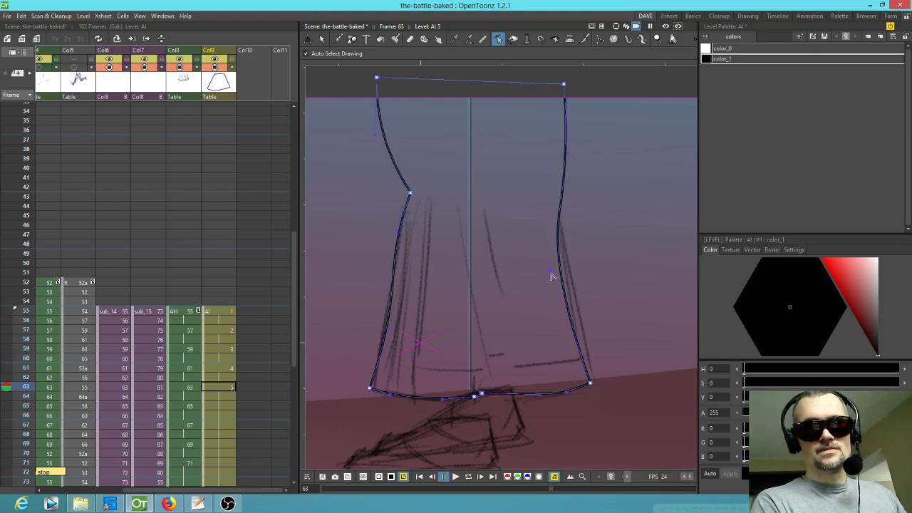
click(561, 270)
click(560, 275)
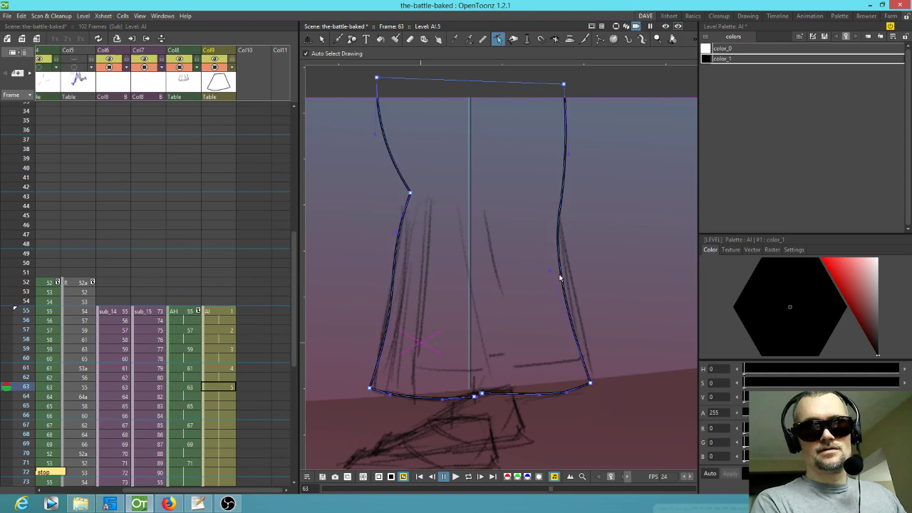
drag(551, 271, 556, 253)
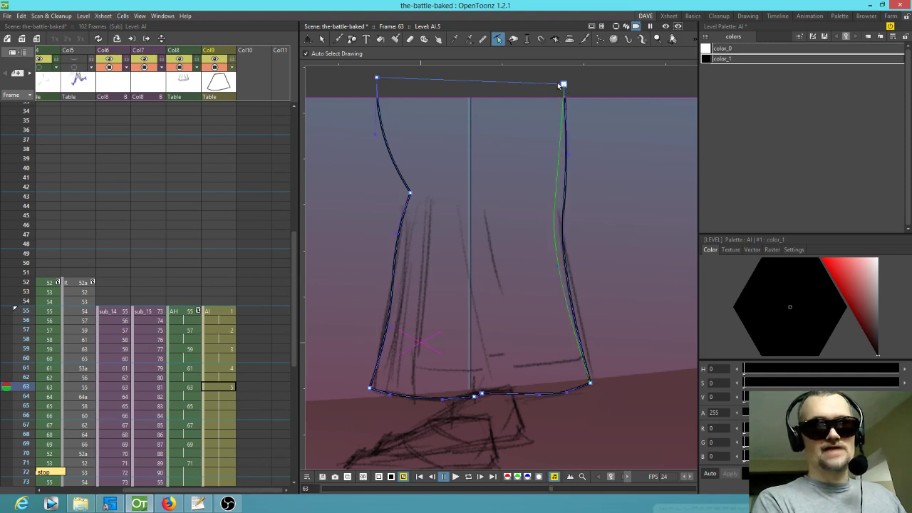
drag(565, 83, 566, 84)
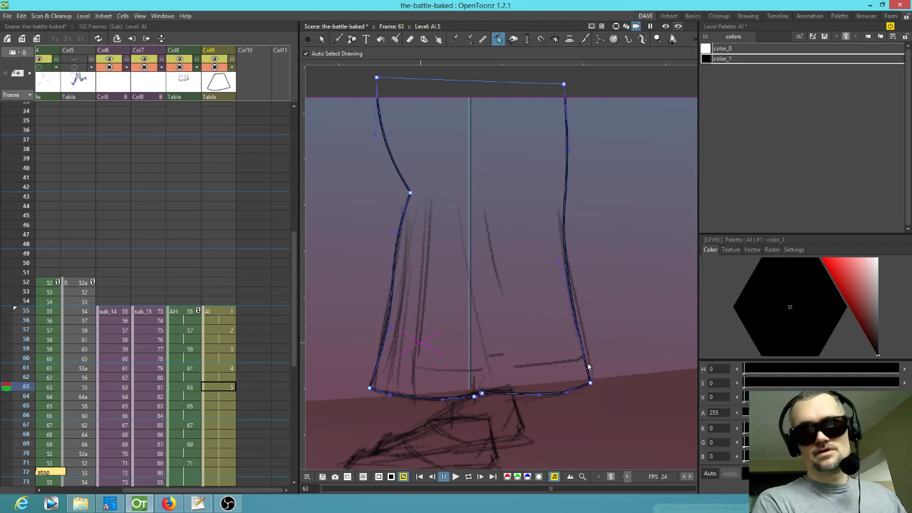
drag(590, 384, 593, 381)
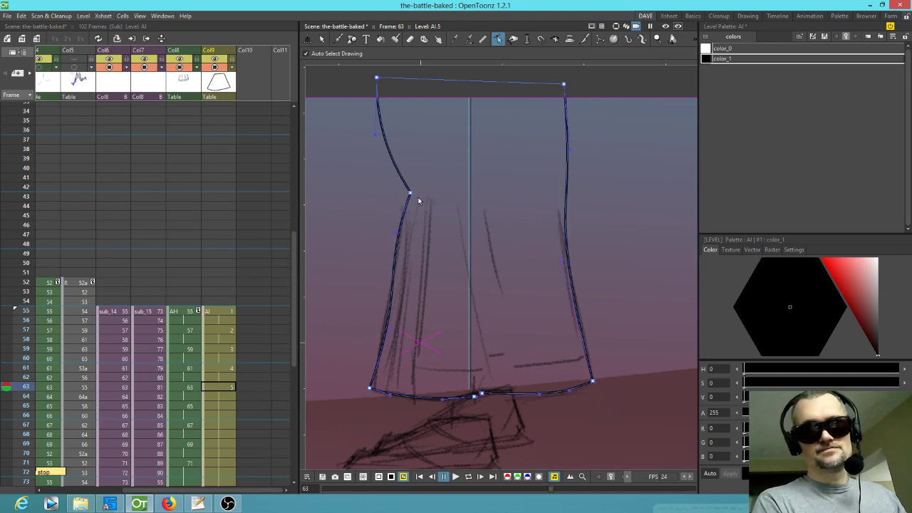
- Duplicate the outline drawing into frame 65 of Col9 and move its lower-right corner inward to the sketch
click(219, 405)
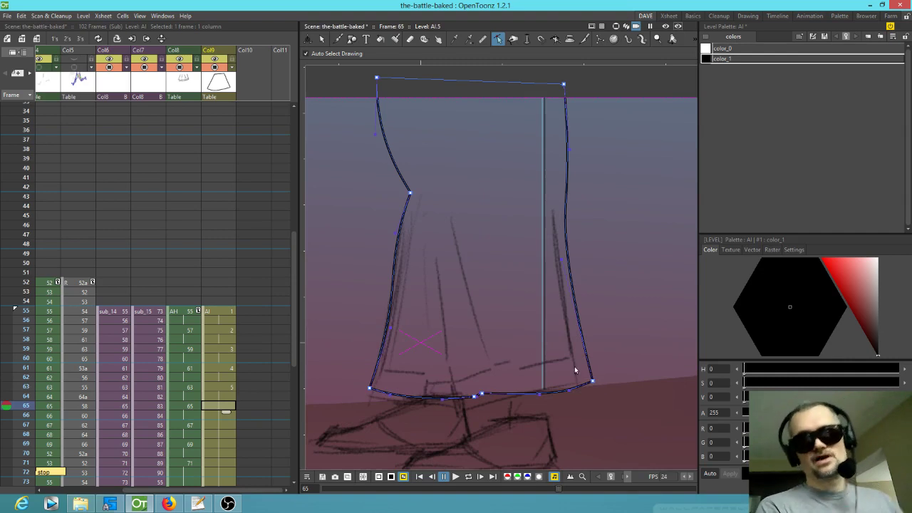
drag(578, 341, 576, 327)
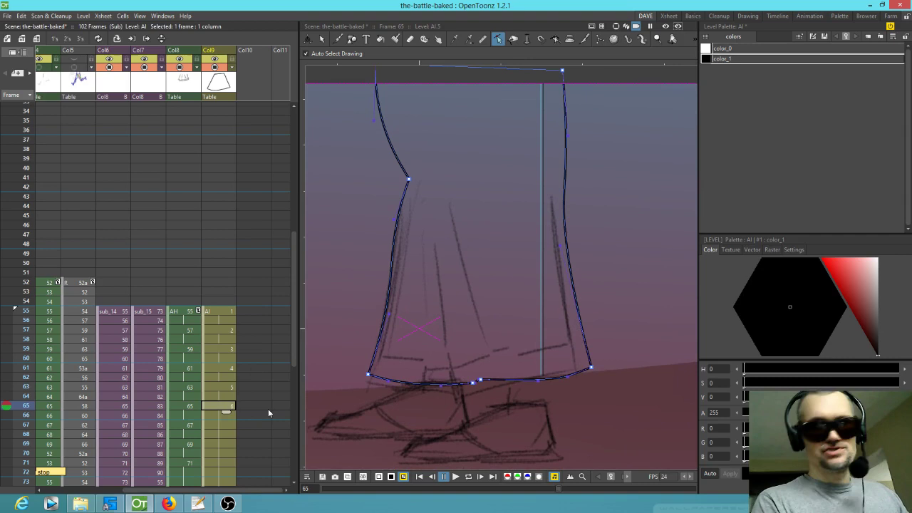
drag(591, 368, 577, 371)
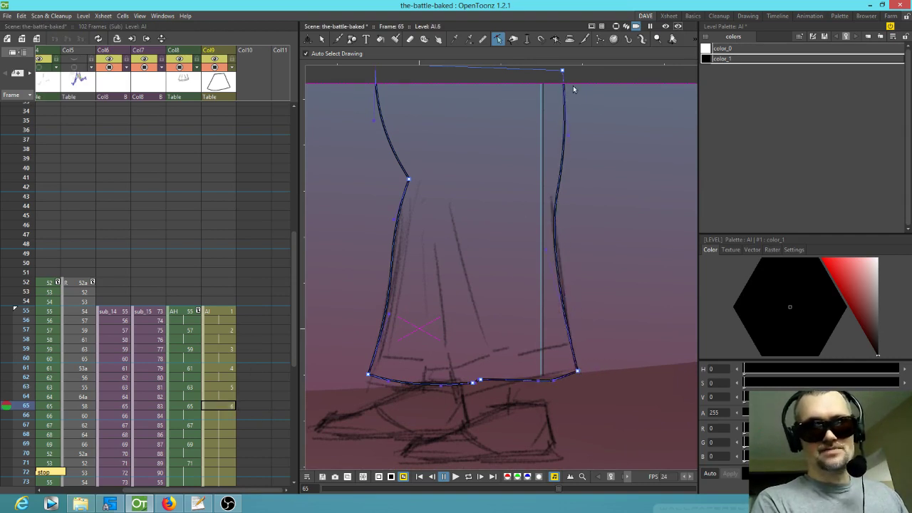
click(555, 70)
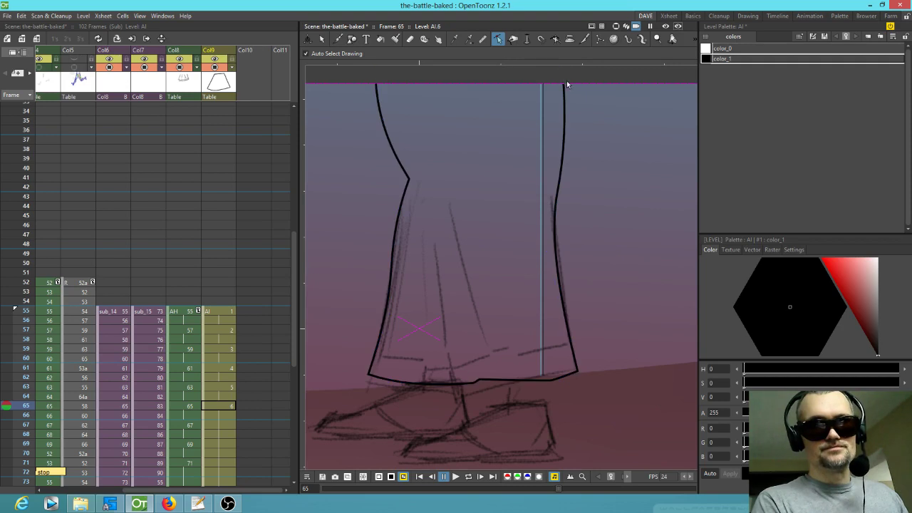
- Move the frame 65 outline's upper-right corner inward and shift the left edge's waist point onto the sketched side line
click(565, 99)
drag(570, 85, 538, 106)
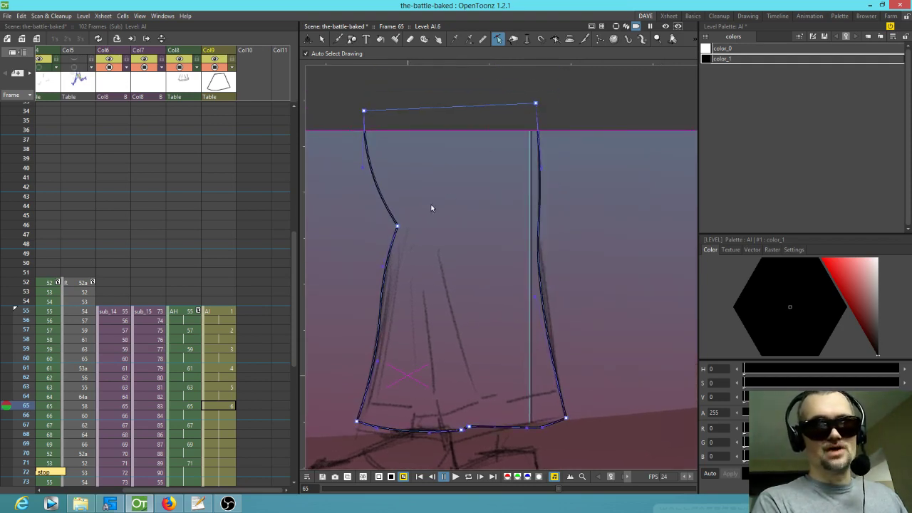
alt+click(398, 229)
mouse_move(399, 230)
mouse_down()
mouse_move(407, 217)
mouse_move(391, 238)
mouse_move(373, 241)
mouse_move(408, 237)
mouse_move(397, 234)
mouse_up()
click(402, 235)
click(394, 244)
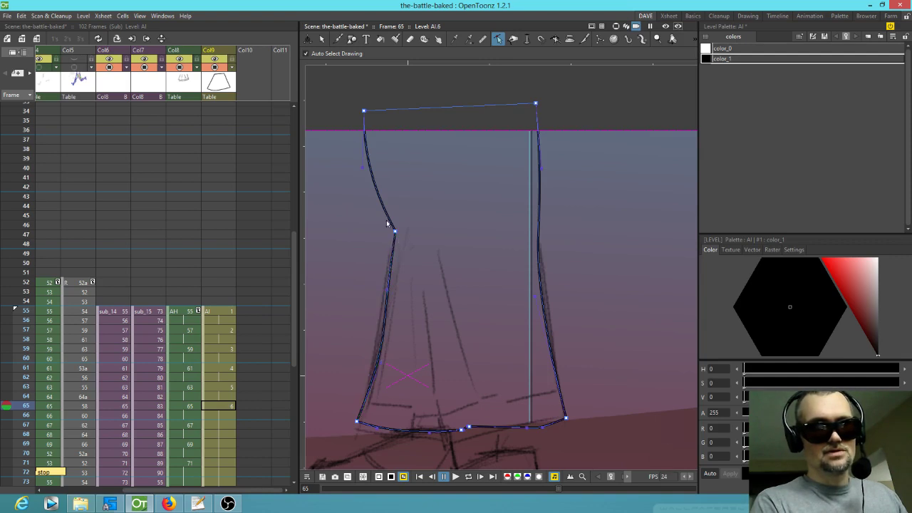
- Smooth the left edge above its waist point by adjusting the curve handles and moving the upper-left corner inward
drag(391, 222, 398, 233)
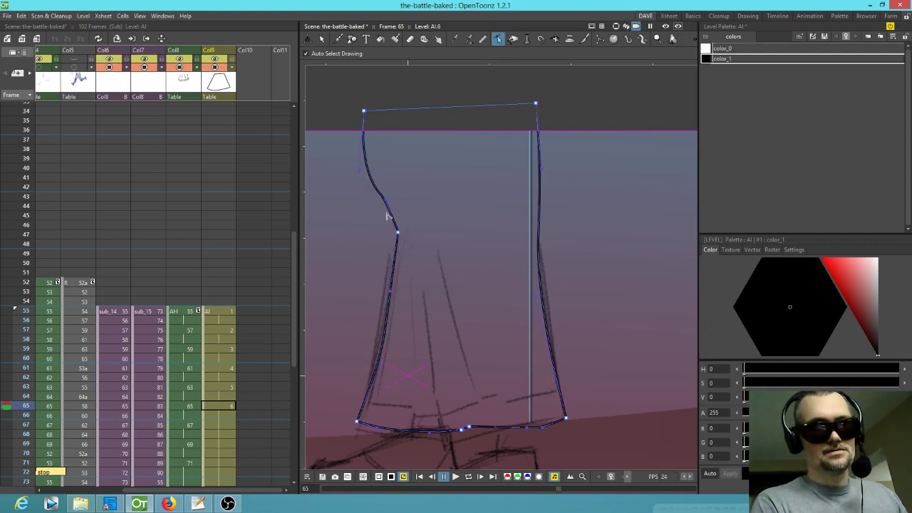
drag(384, 206, 404, 203)
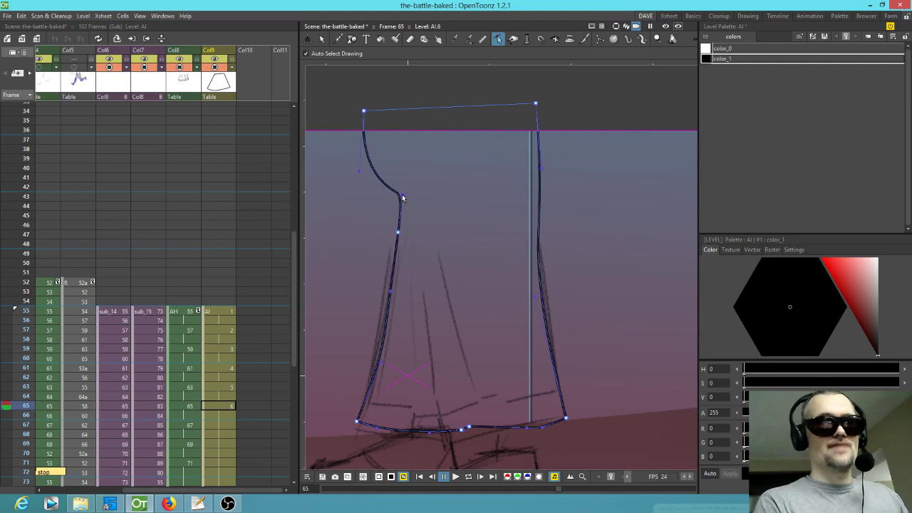
drag(397, 234, 400, 233)
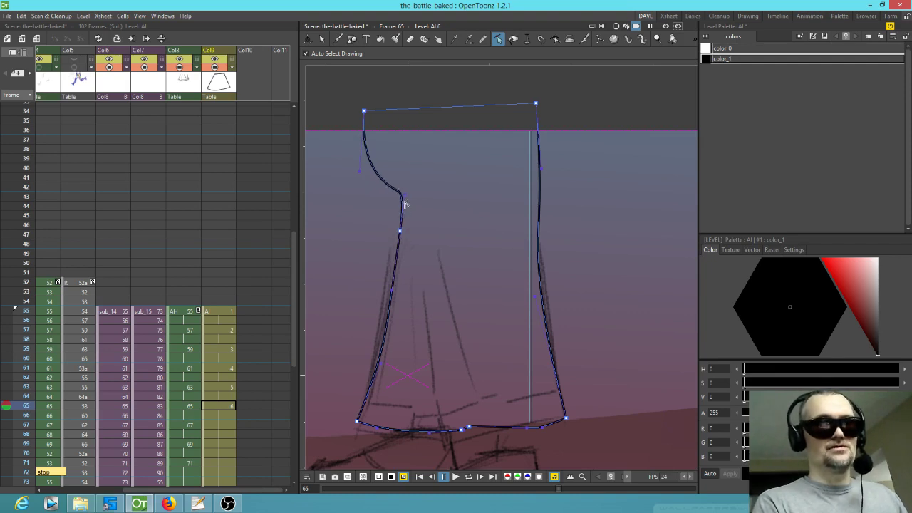
drag(405, 199, 391, 205)
drag(365, 112, 411, 110)
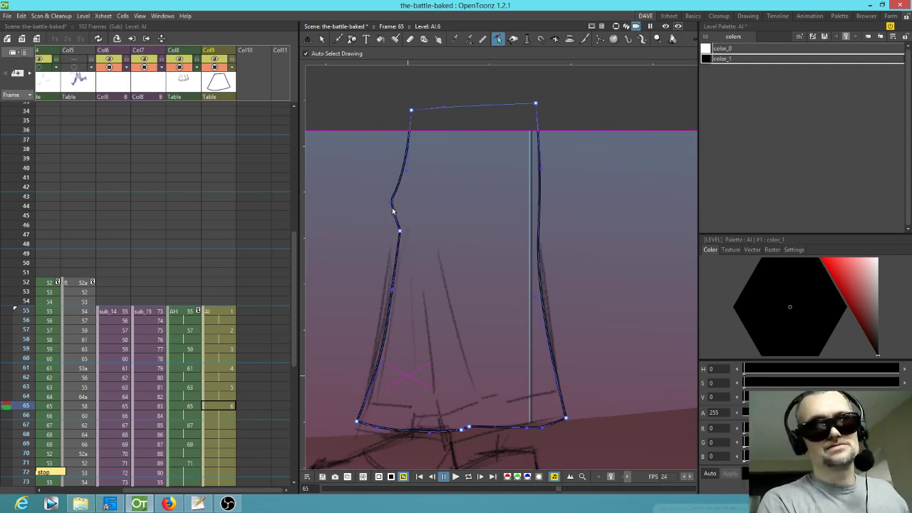
drag(393, 206, 405, 202)
- Lower the outline's lower-left corner to the sketched hem and add control points that form a small step in the left hem
scroll(505, 411, up, 4)
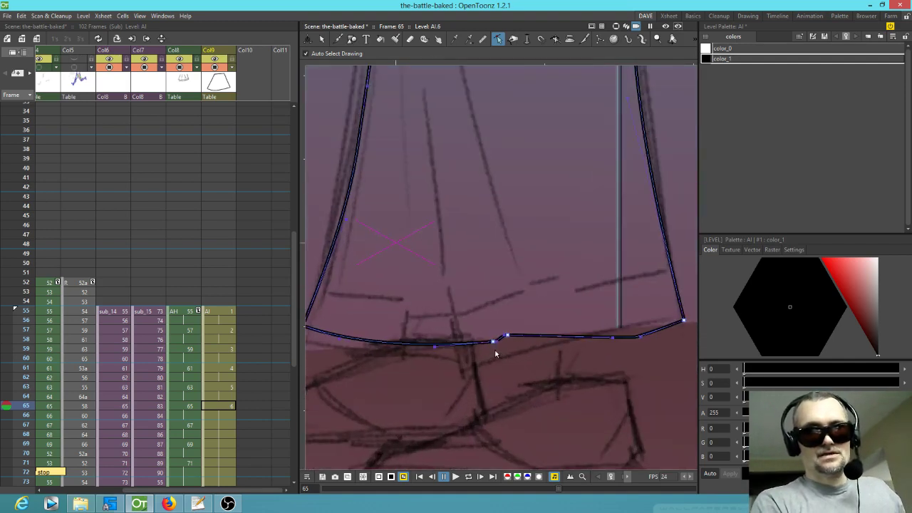
scroll(481, 337, up, 2)
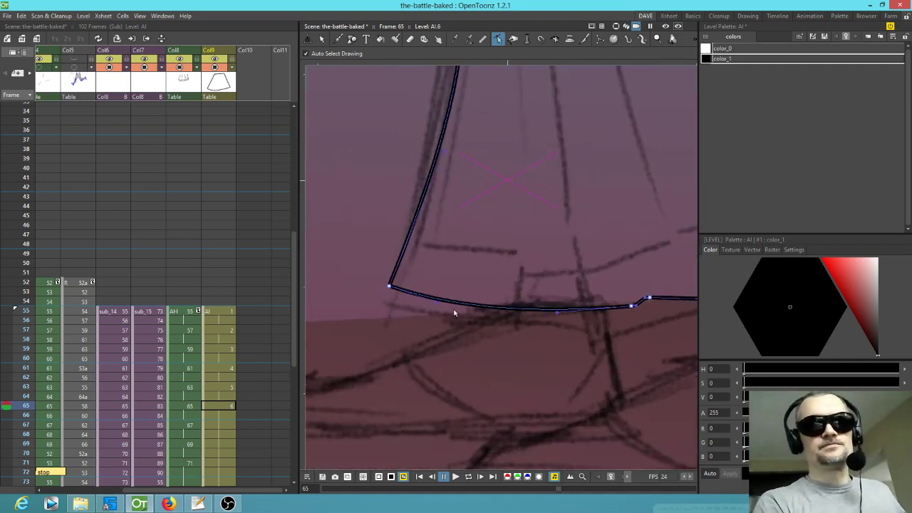
drag(389, 288, 389, 300)
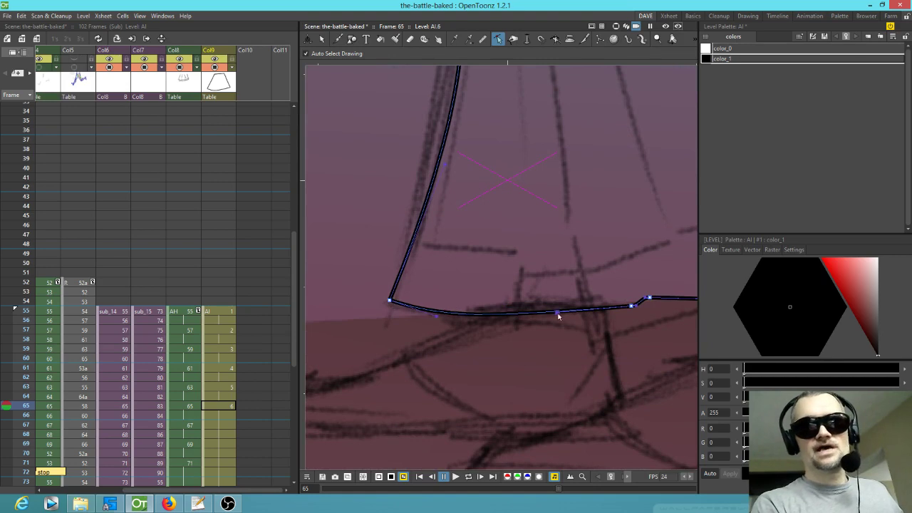
ctrl+click(508, 315)
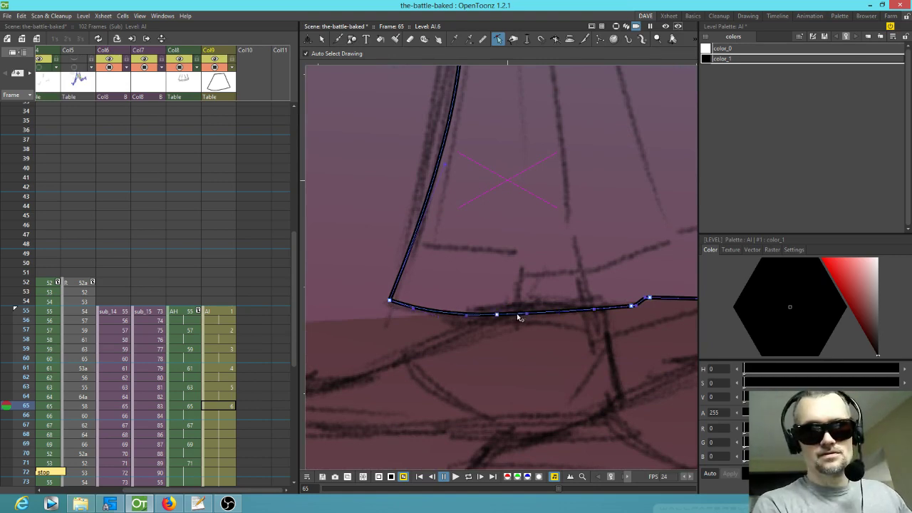
mouse_move(516, 315)
mouse_down()
mouse_move(513, 306)
mouse_move(506, 315)
mouse_up()
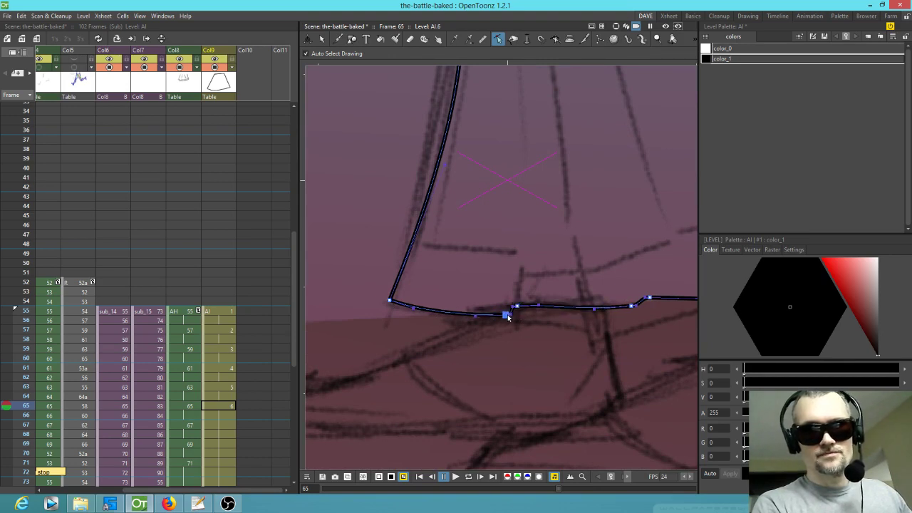
- Pull the middle of the hem down to the sketch with added control points, delete the surplus step points, and raise the lower-right corner slightly
ctrl+click(578, 307)
drag(587, 308, 590, 338)
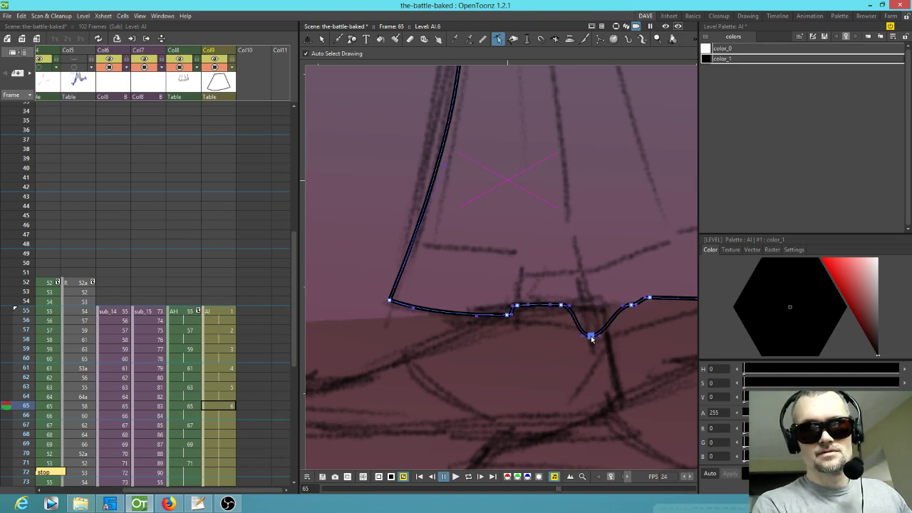
key(Delete)
drag(664, 318, 426, 335)
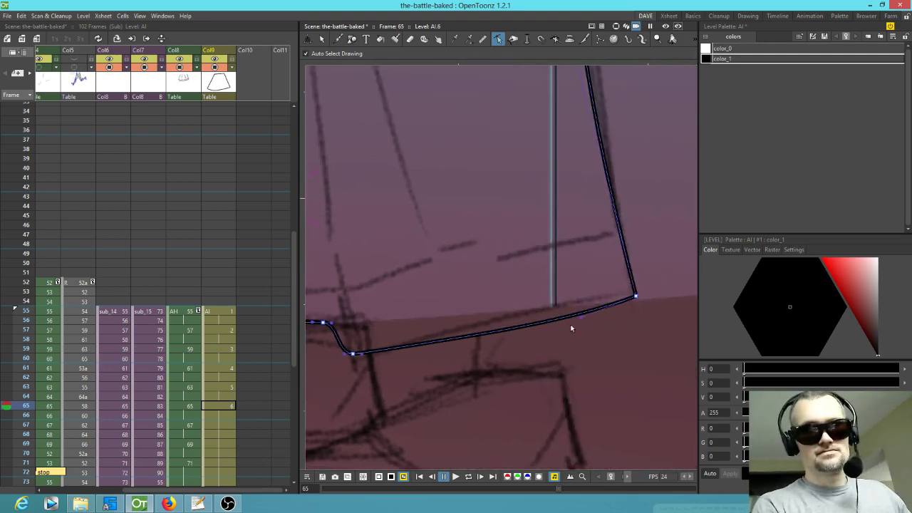
drag(636, 295, 631, 291)
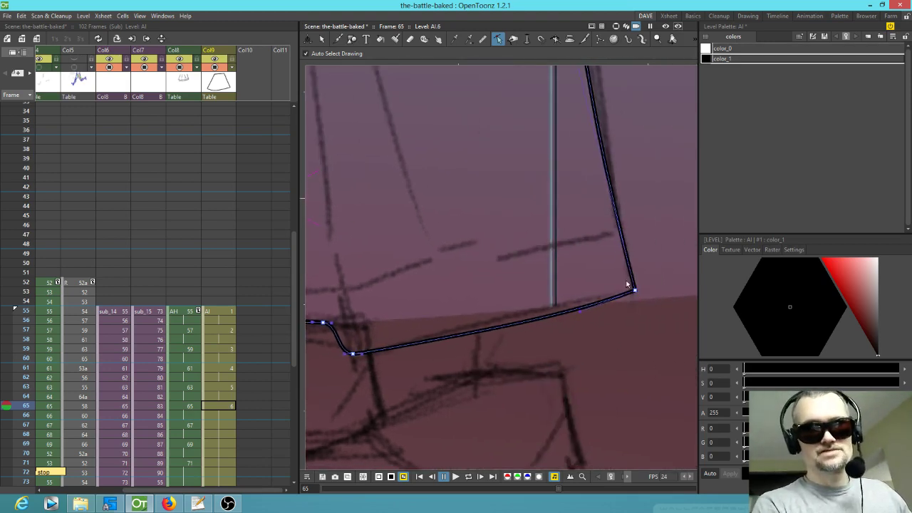
- Duplicate the outline drawing into frame 67 of Col9 and move its left side and lower-right corner outward to the sketch
scroll(611, 280, down, 5)
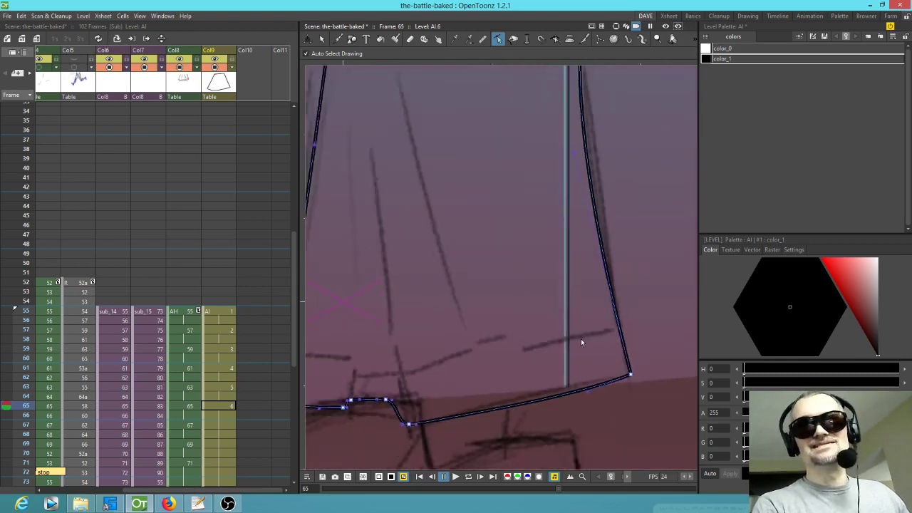
scroll(592, 354, down, 3)
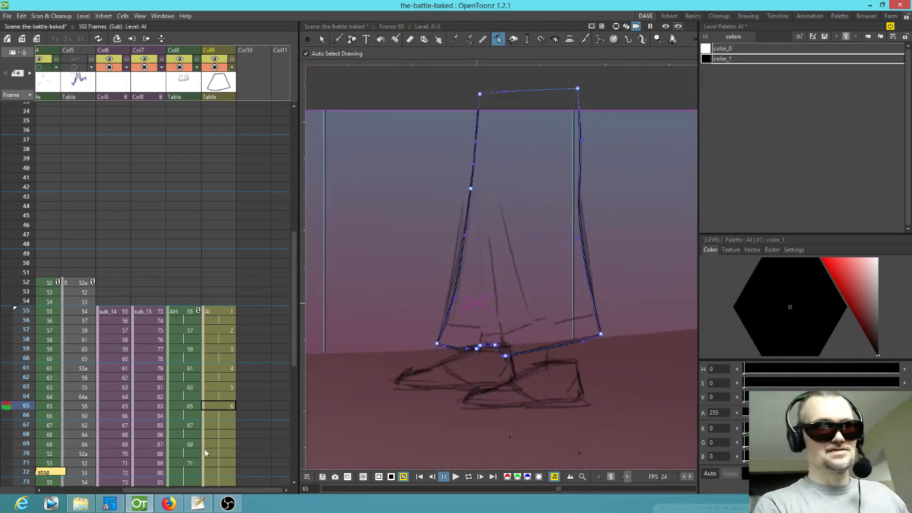
click(215, 425)
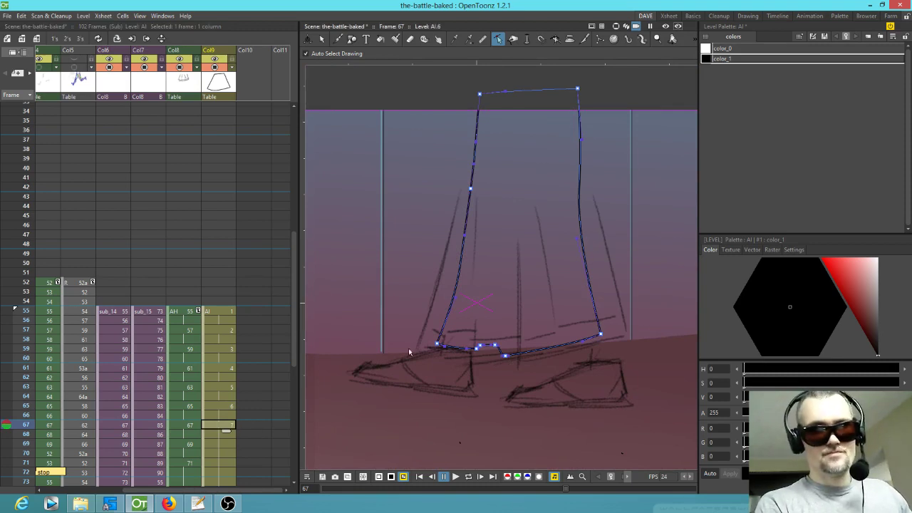
drag(439, 346, 418, 347)
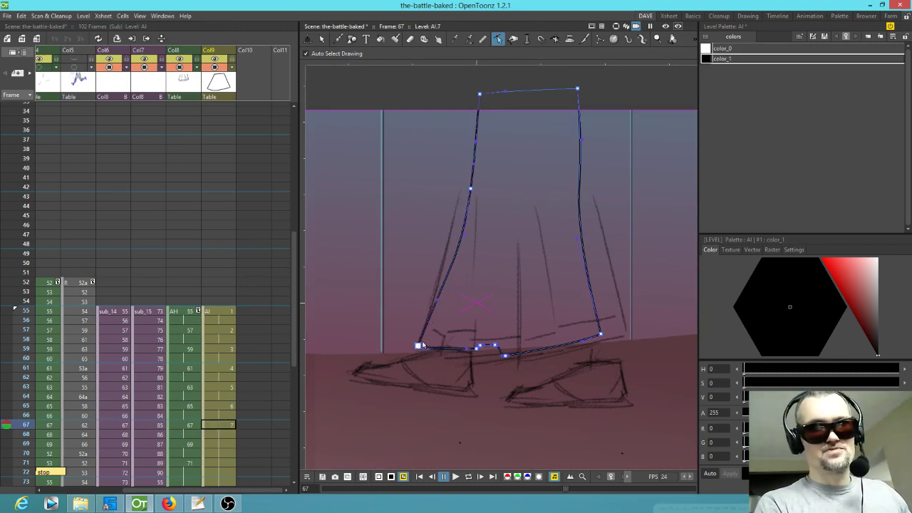
drag(470, 190, 460, 179)
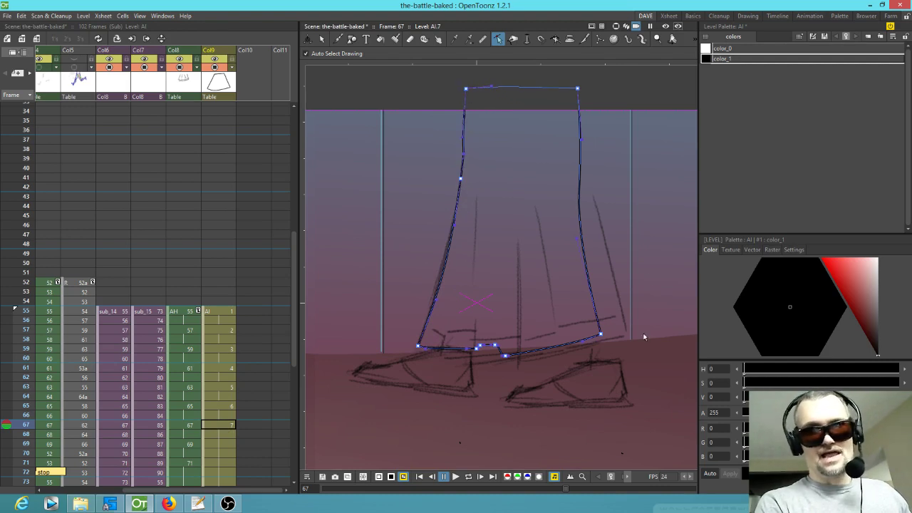
drag(601, 334, 629, 335)
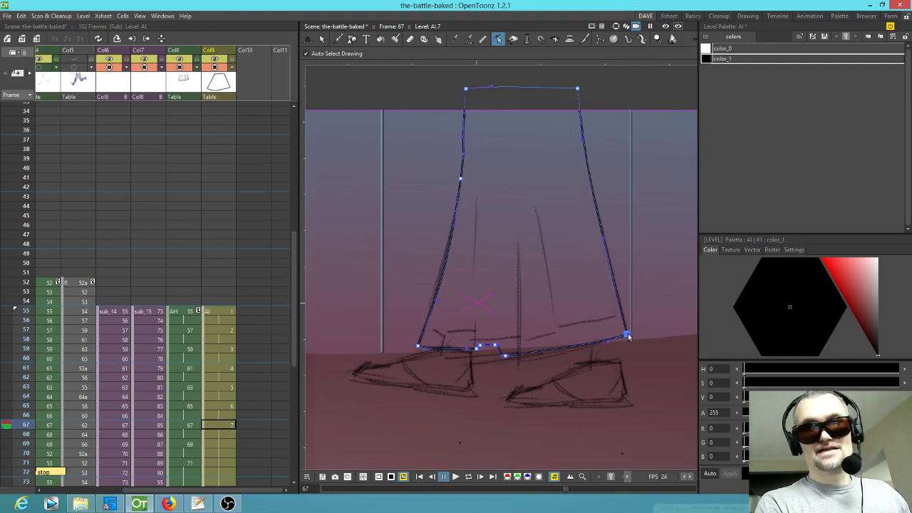
- Reposition the hem's control points in frame 67 so both hem steps follow the sketched folds
scroll(568, 370, up, 2)
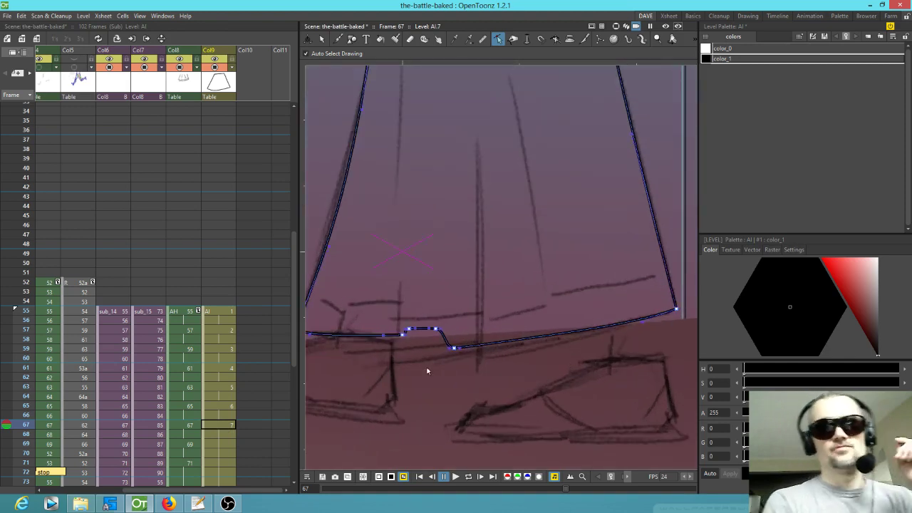
drag(454, 349, 482, 357)
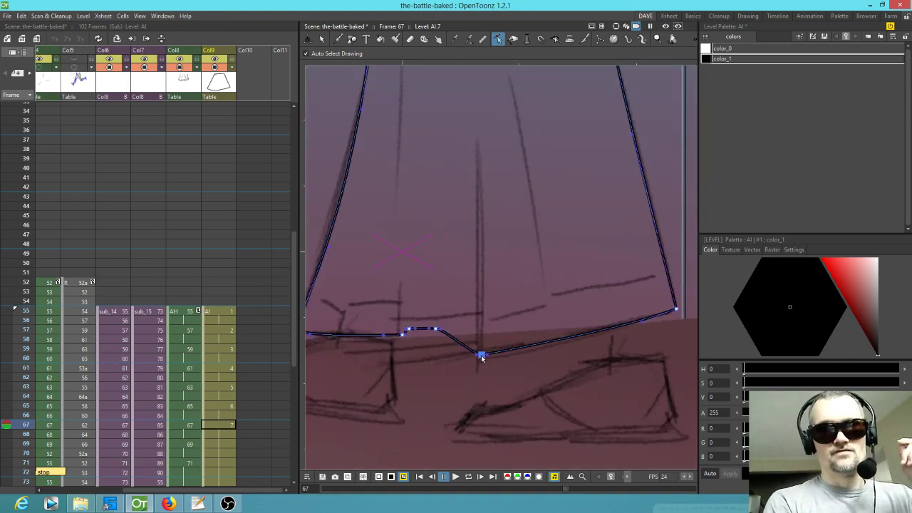
drag(435, 329, 477, 350)
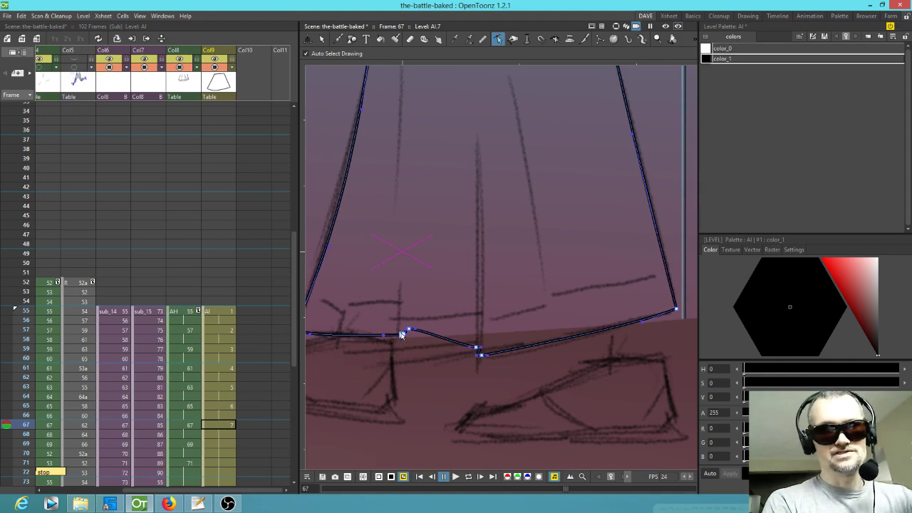
click(400, 358)
drag(381, 330, 451, 378)
click(434, 348)
click(531, 359)
drag(531, 360, 534, 363)
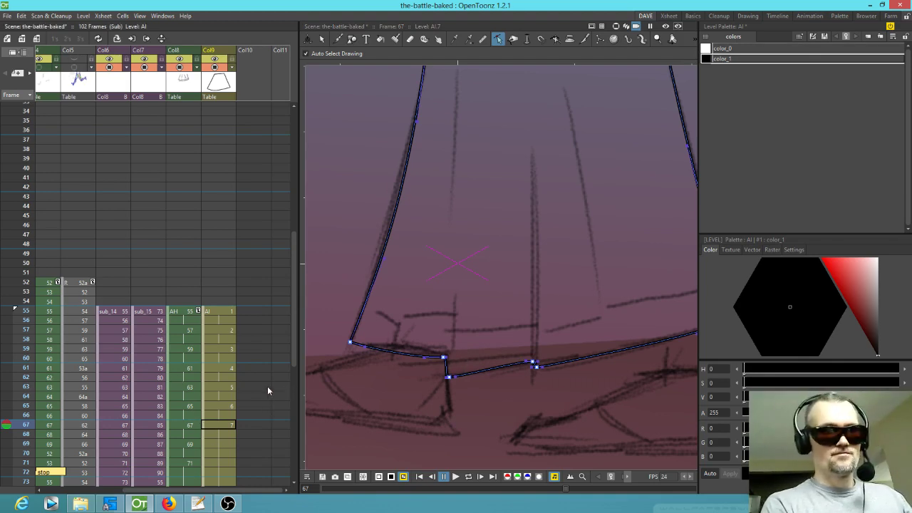
- Duplicate the outline drawing into frame 69 of Col9 and move its lower-left corner outward to the sketch
click(221, 435)
click(226, 443)
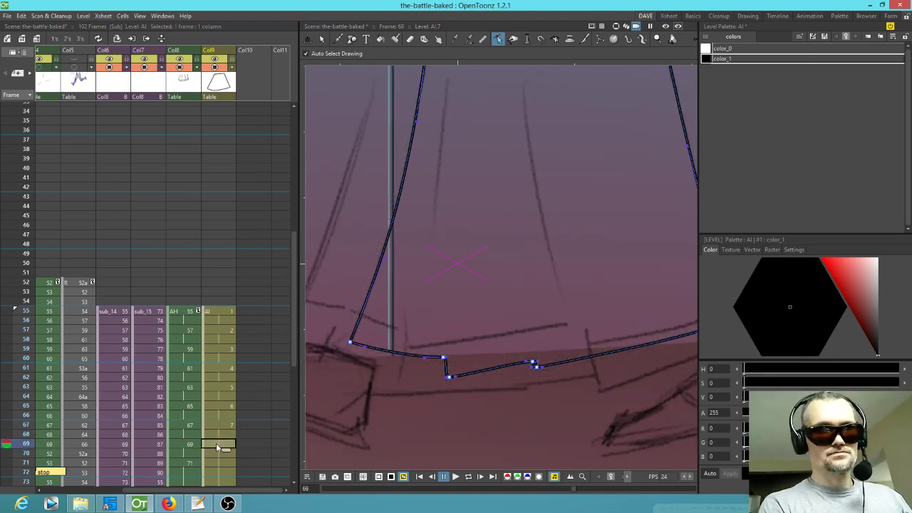
click(229, 435)
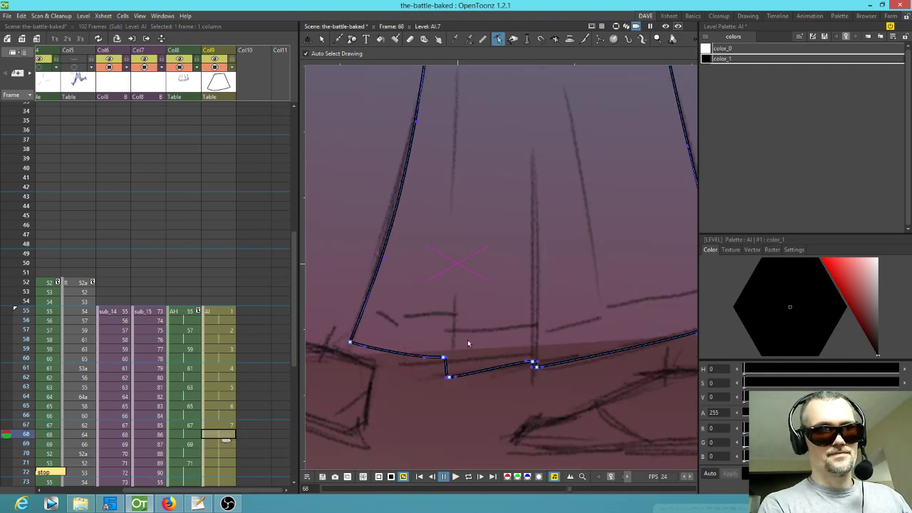
click(216, 443)
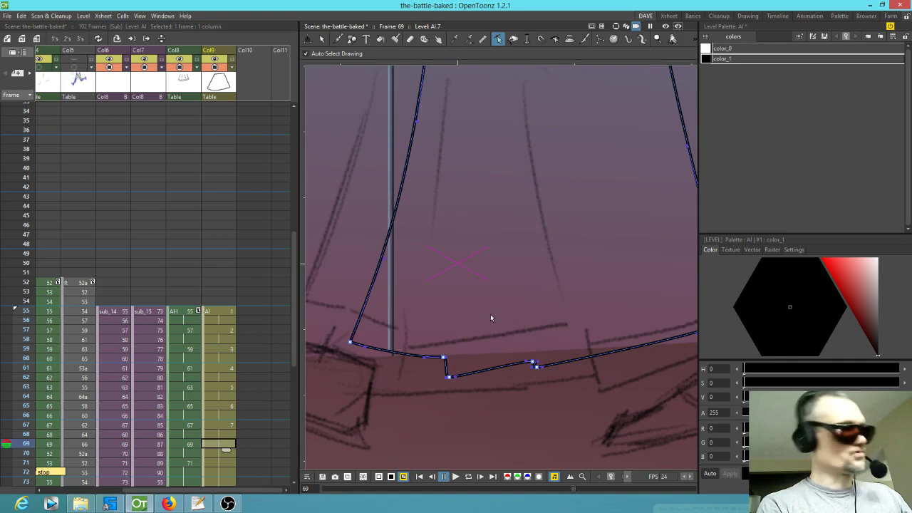
drag(490, 323, 565, 281)
drag(426, 300, 366, 296)
- Move the frame 69 outline's left waist point and upper-left corner outward to widen the left side
drag(501, 248, 499, 412)
drag(502, 160, 460, 139)
drag(525, 143, 501, 350)
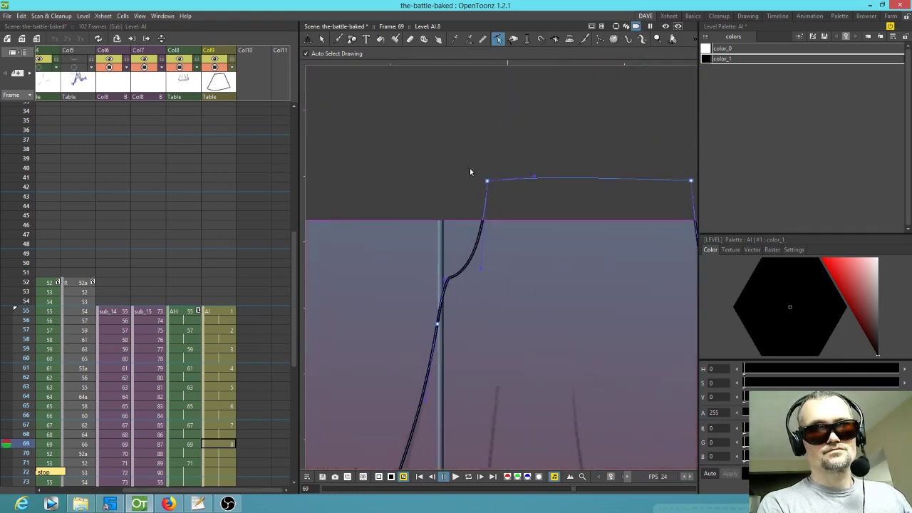
drag(486, 181, 460, 163)
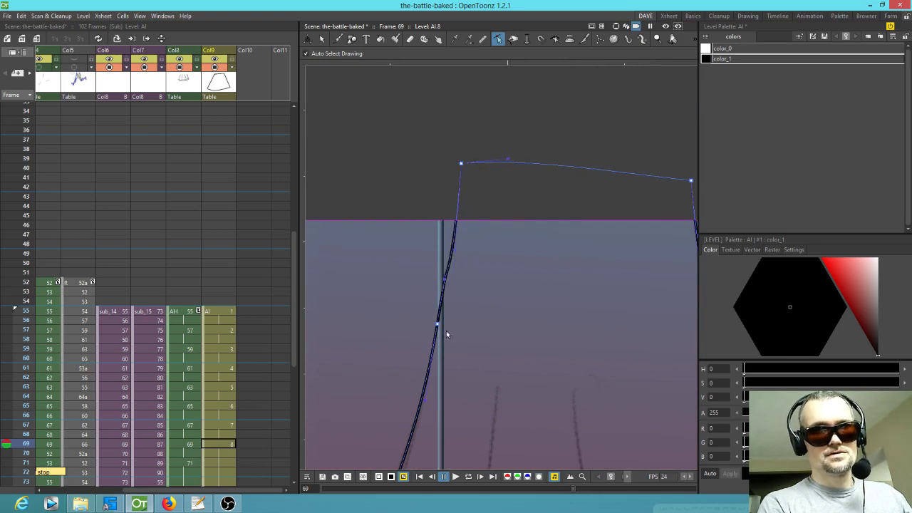
- Turn the left edge's waist point into a corner point and nudge the upper-left corner slightly further outward
key(shift+space)
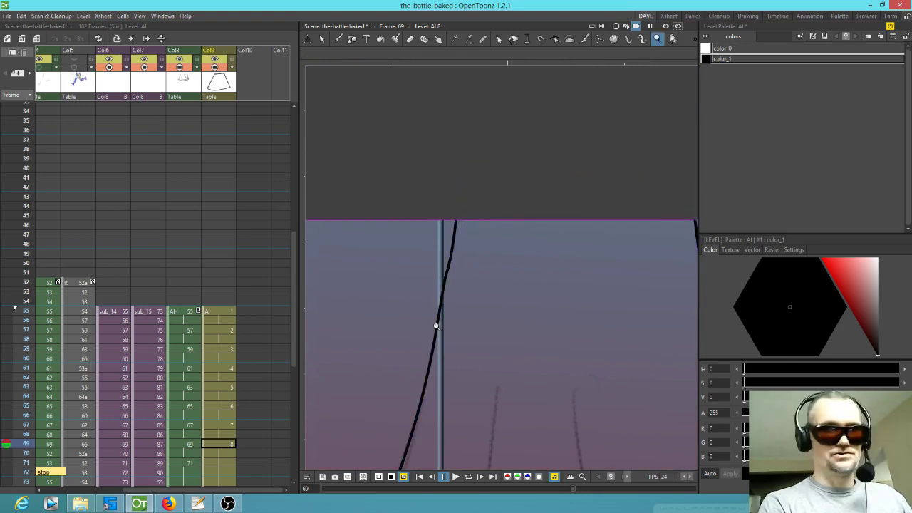
drag(434, 326, 438, 329)
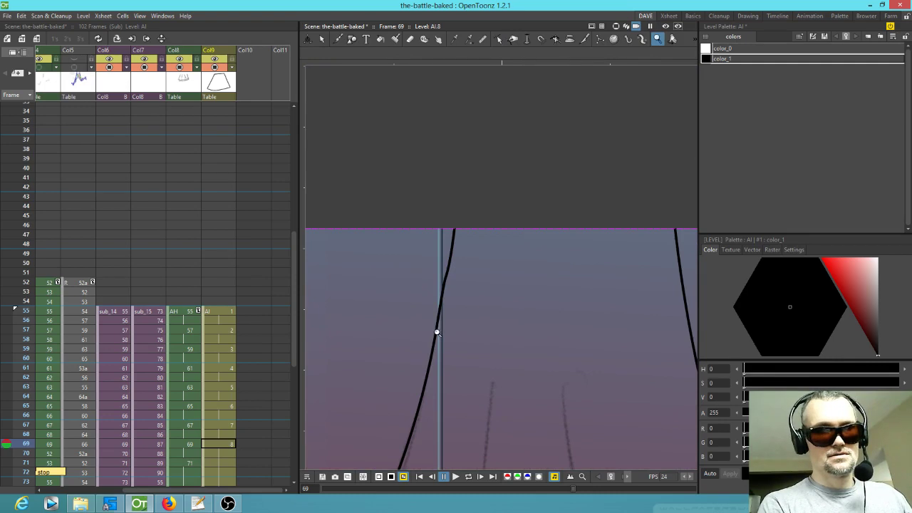
key(c)
click(437, 330)
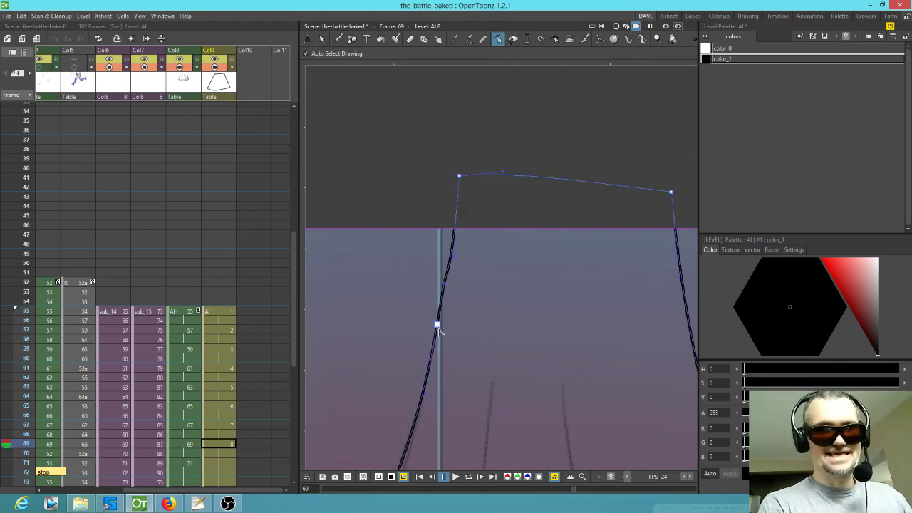
alt+click(437, 327)
click(460, 176)
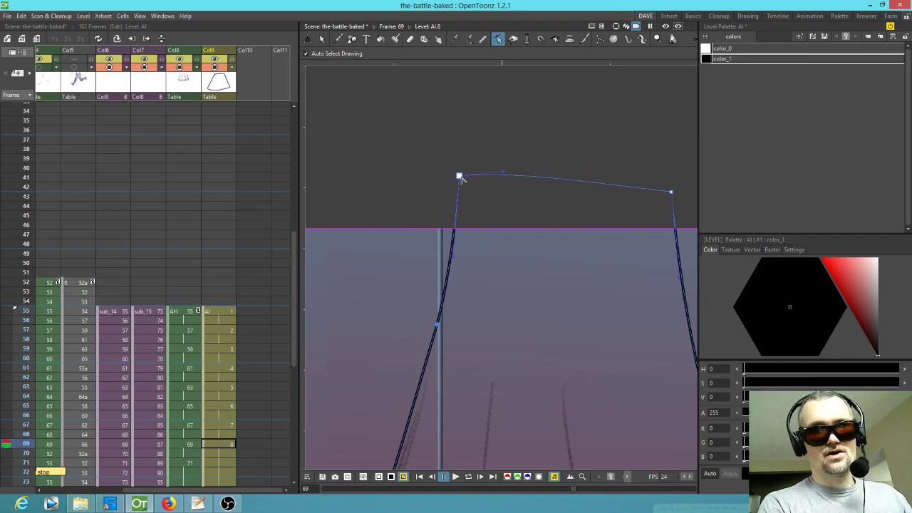
drag(461, 180, 452, 180)
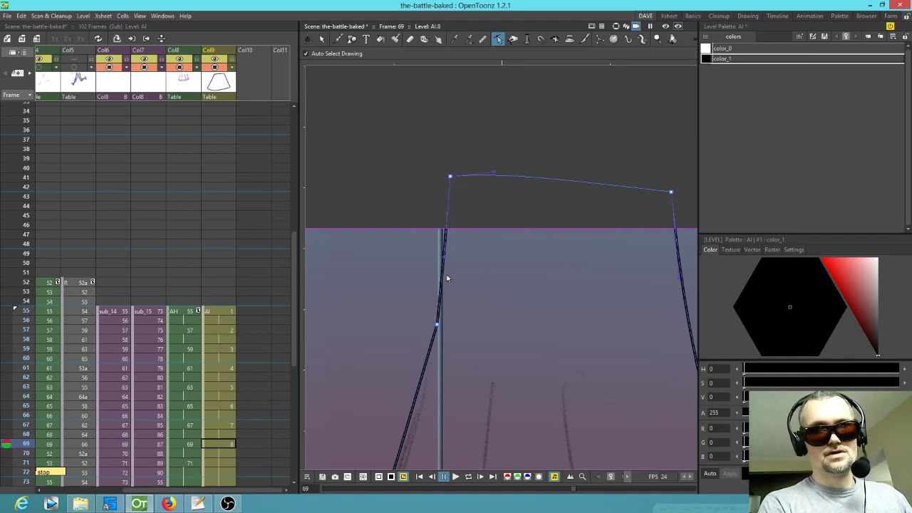
- Move the frame 69 outline's lower-right corner outward to the end of the sketched hem
drag(557, 303, 406, 264)
drag(531, 434, 555, 223)
mouse_move(534, 316)
mouse_down()
mouse_move(574, 325)
mouse_move(558, 339)
mouse_move(485, 333)
mouse_move(506, 322)
mouse_move(580, 322)
mouse_move(573, 327)
mouse_up()
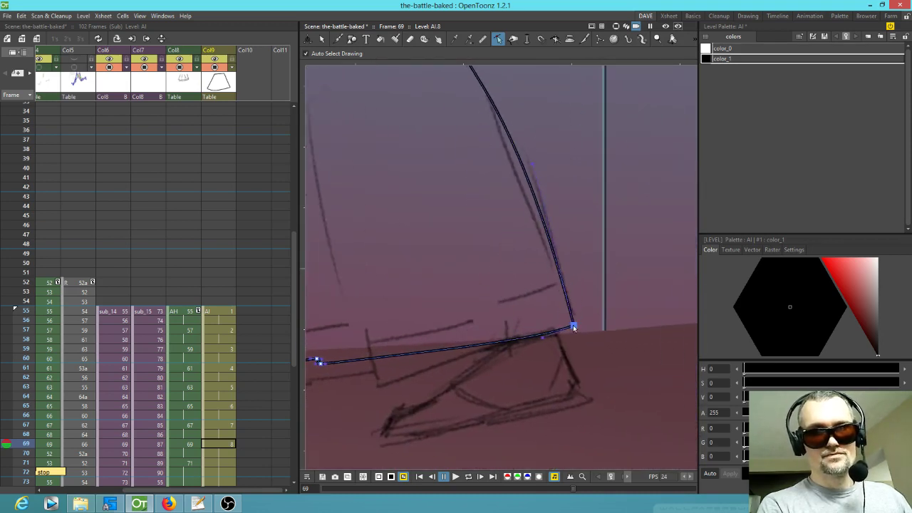
- Move the frame 69 outline's upper-right corner outward and adjust the right edge's curve handles to follow the sketched side
drag(519, 153, 511, 153)
drag(523, 204, 538, 362)
drag(435, 72, 468, 69)
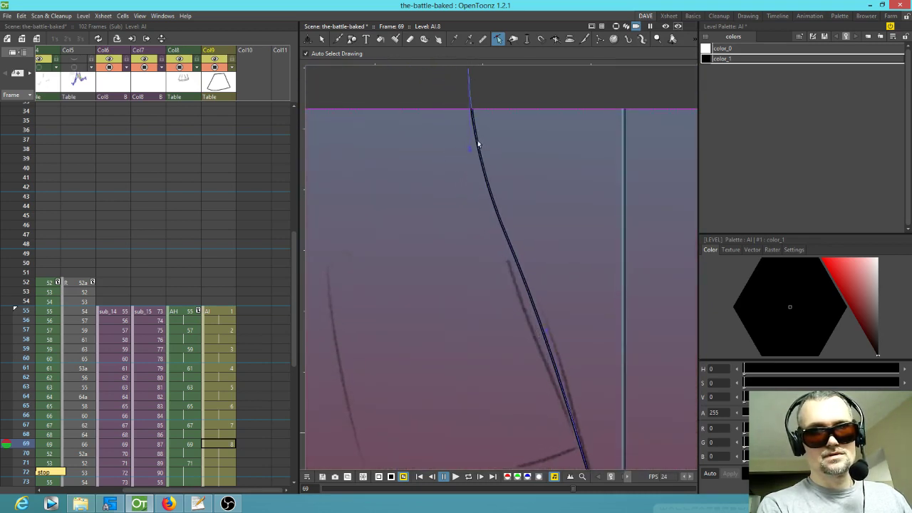
drag(484, 171, 489, 171)
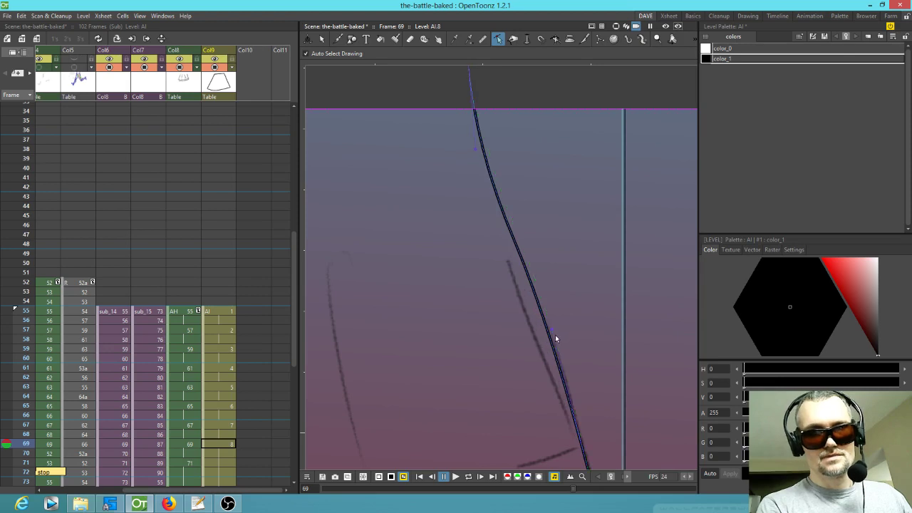
drag(553, 333, 533, 333)
- Move the right and left notch points of the frame 69 hem outward onto the sketched fold ends
drag(536, 372, 631, 201)
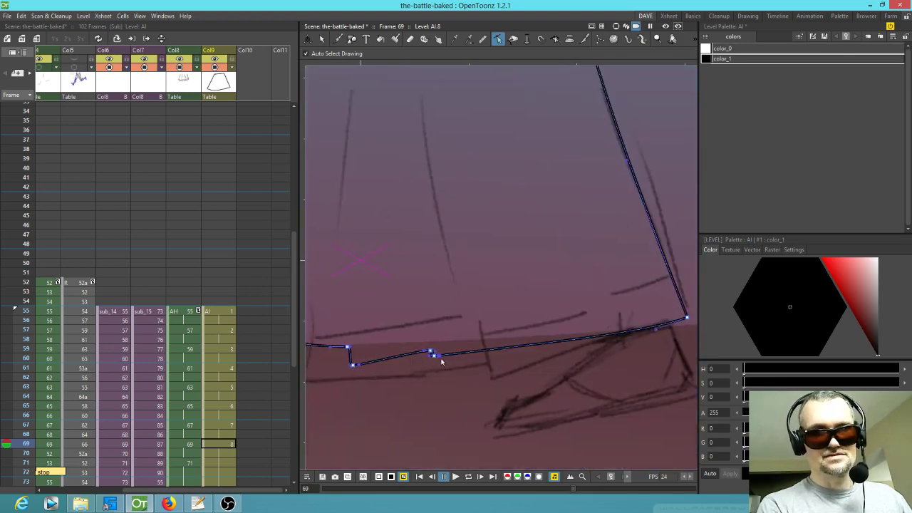
drag(437, 359, 489, 366)
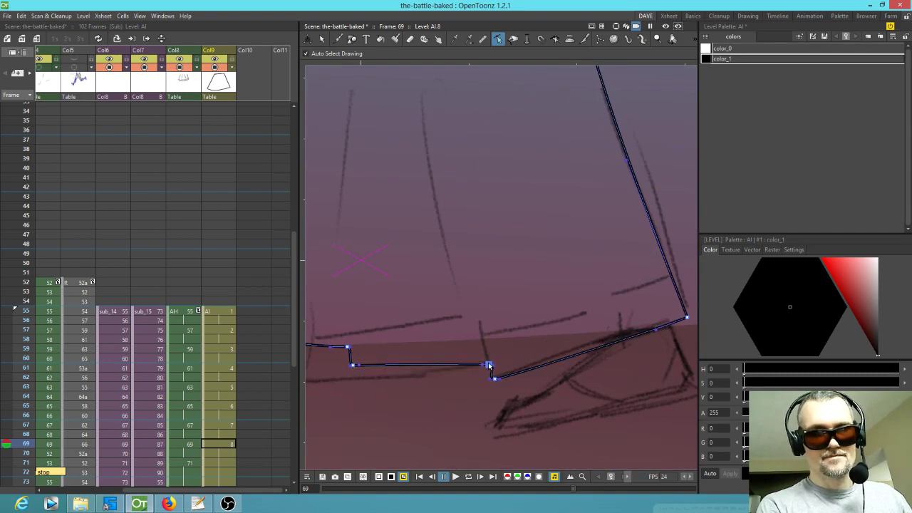
drag(418, 377, 508, 367)
drag(444, 360, 377, 377)
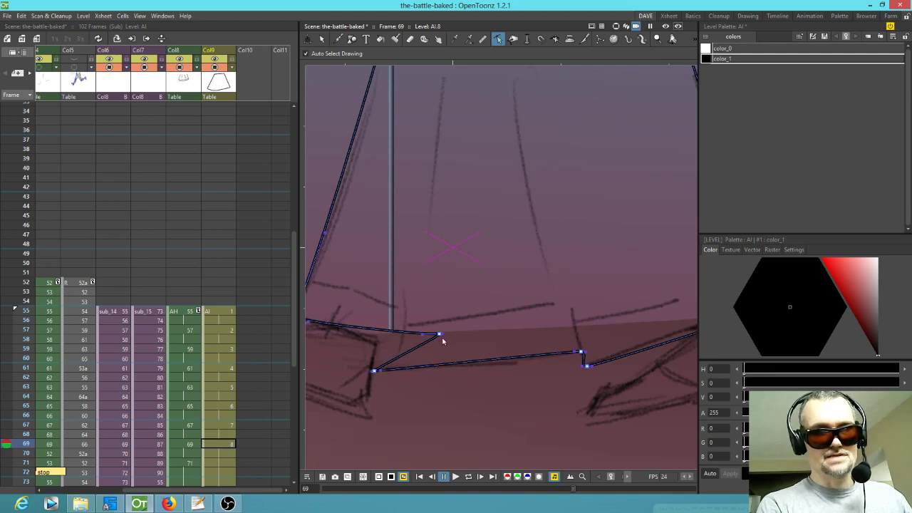
drag(440, 334, 377, 342)
scroll(528, 298, down, 2)
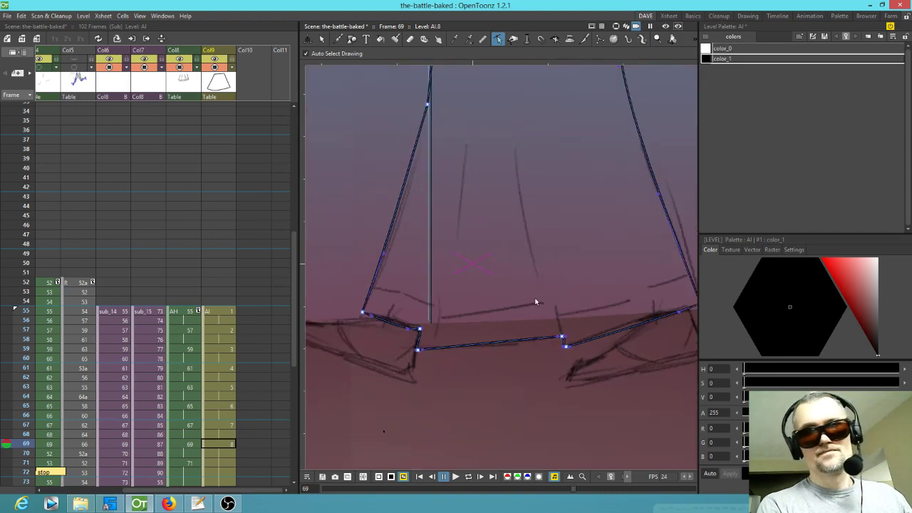
- Duplicate the outline into frame 71 of Col9 and move its lower-left corner and left notch points outward to the sketch
click(225, 464)
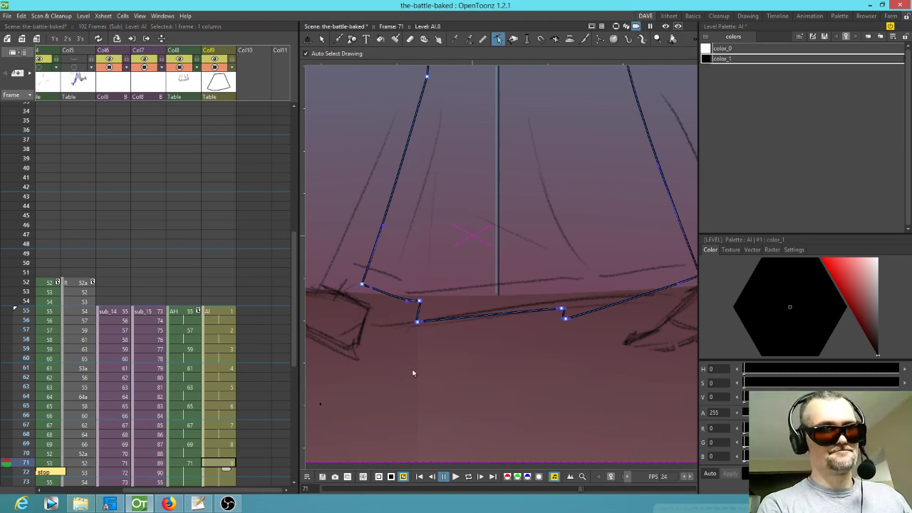
drag(405, 364, 429, 384)
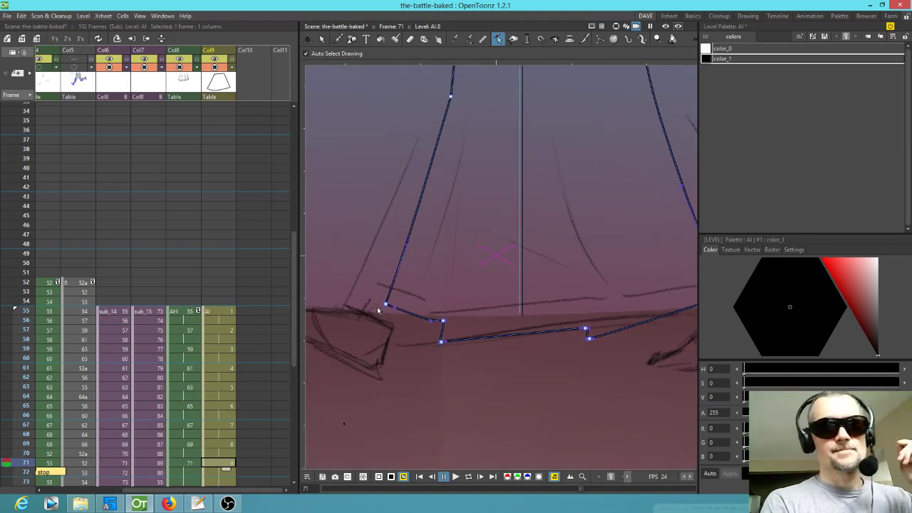
drag(385, 305, 345, 306)
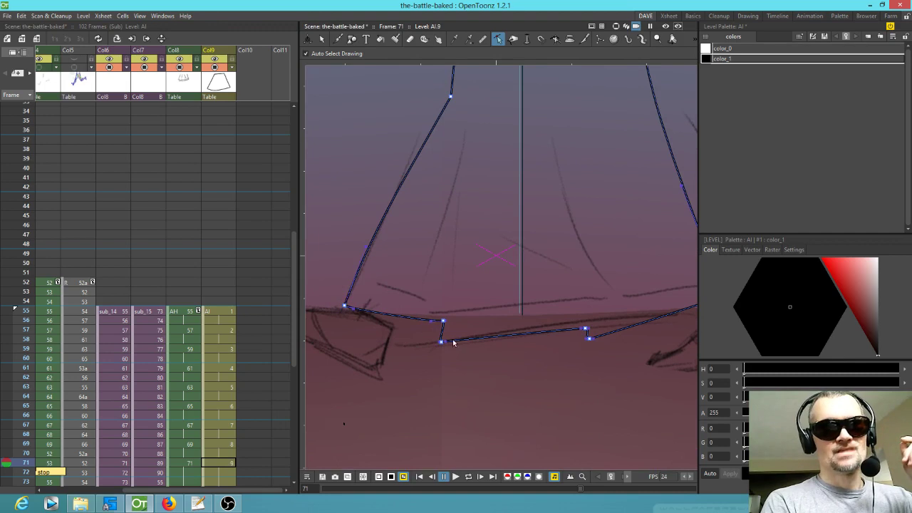
mouse_move(445, 323)
mouse_down()
mouse_move(451, 327)
mouse_move(394, 326)
mouse_up()
drag(442, 342, 399, 346)
- Remove the right notch from the frame 71 hem and move the lower-right corner outward to the sketched hem end
drag(574, 351, 443, 348)
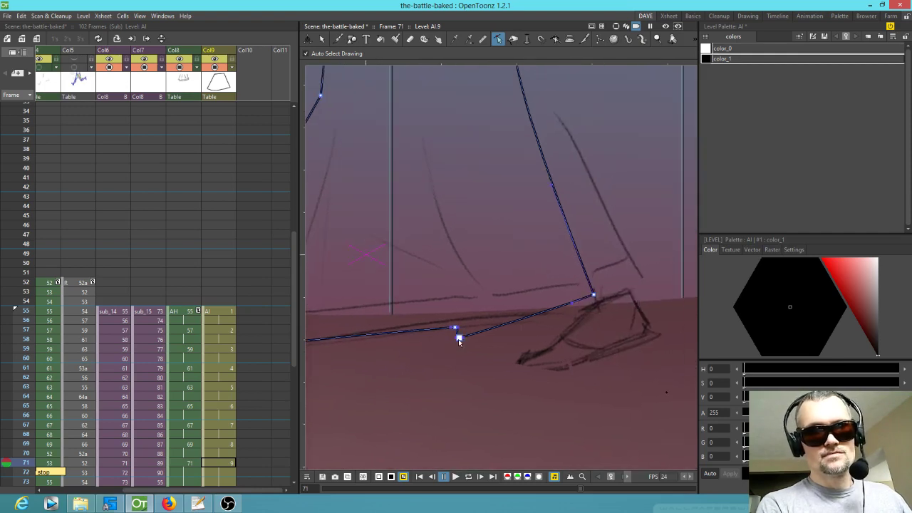
click(459, 340)
drag(460, 340, 453, 328)
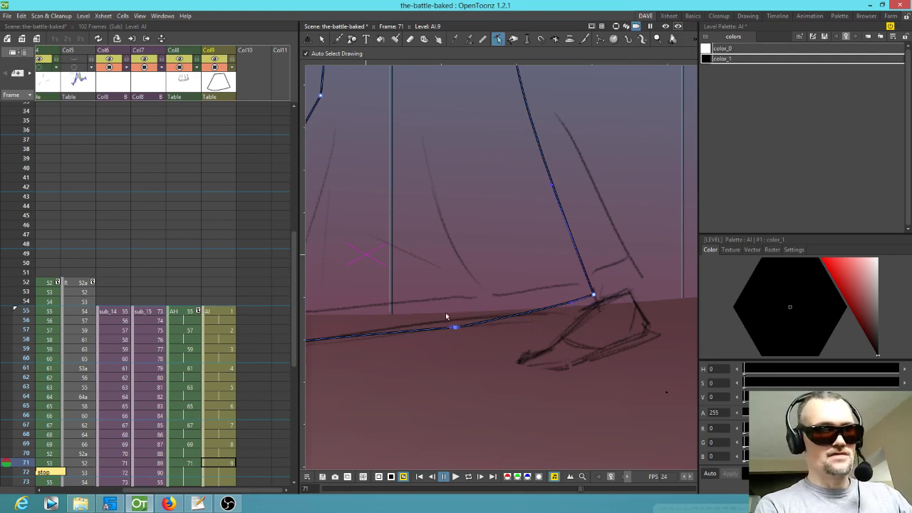
key(Delete)
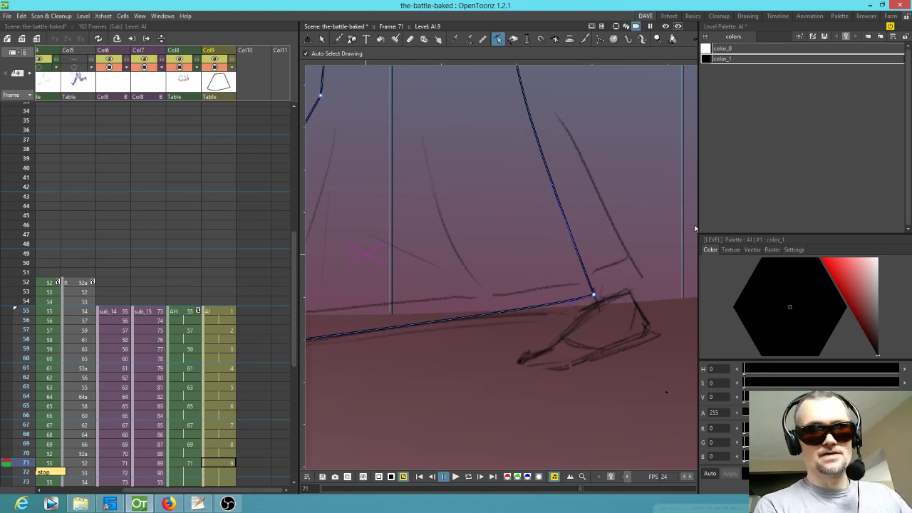
drag(592, 294, 646, 287)
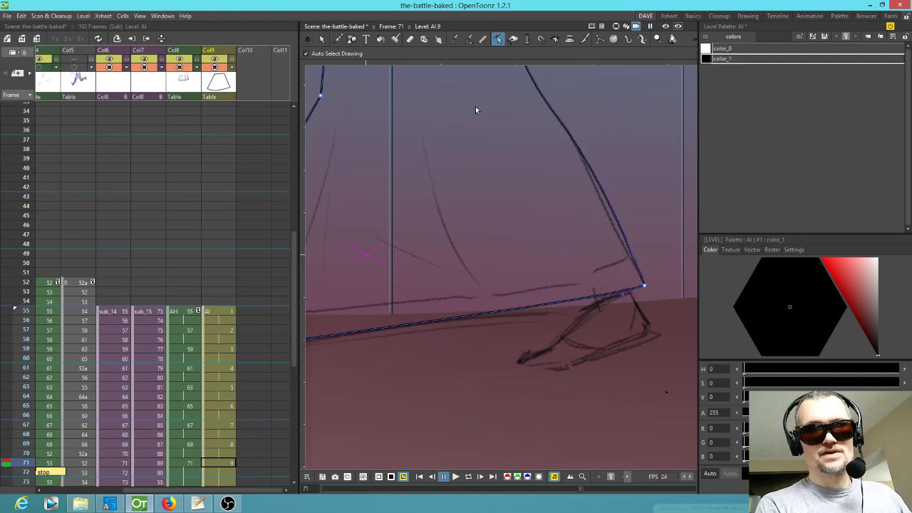
- Adjust the hem's curve handle near the lower-right corner in frame 71, then add a point mid-hem and raise it slightly
drag(553, 277, 646, 249)
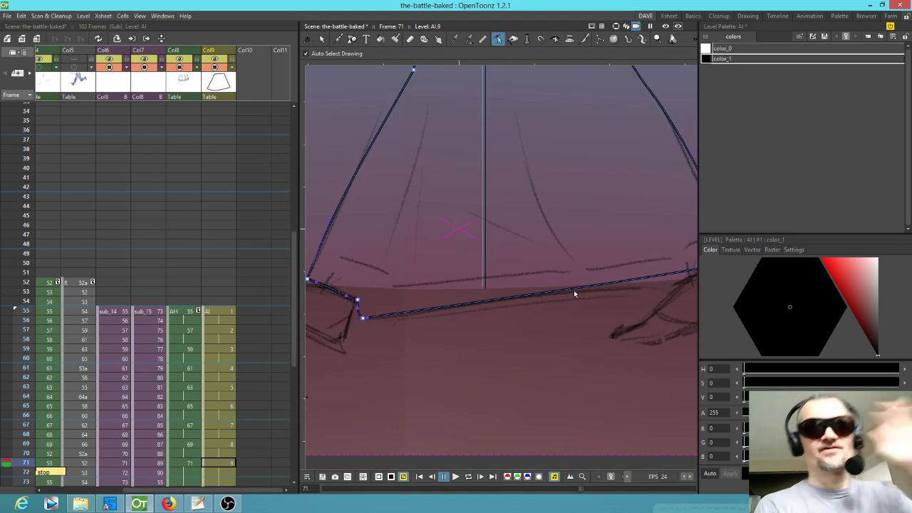
drag(551, 322, 488, 299)
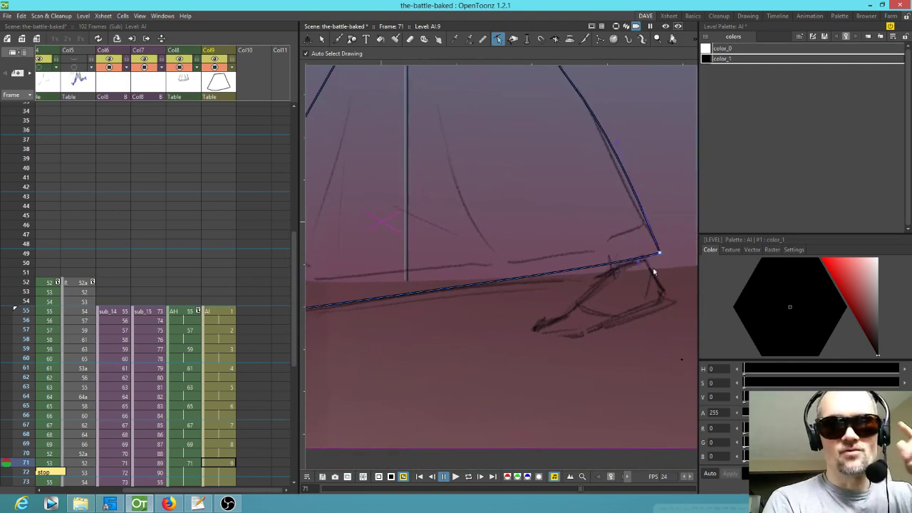
drag(640, 261, 605, 276)
drag(467, 339, 550, 326)
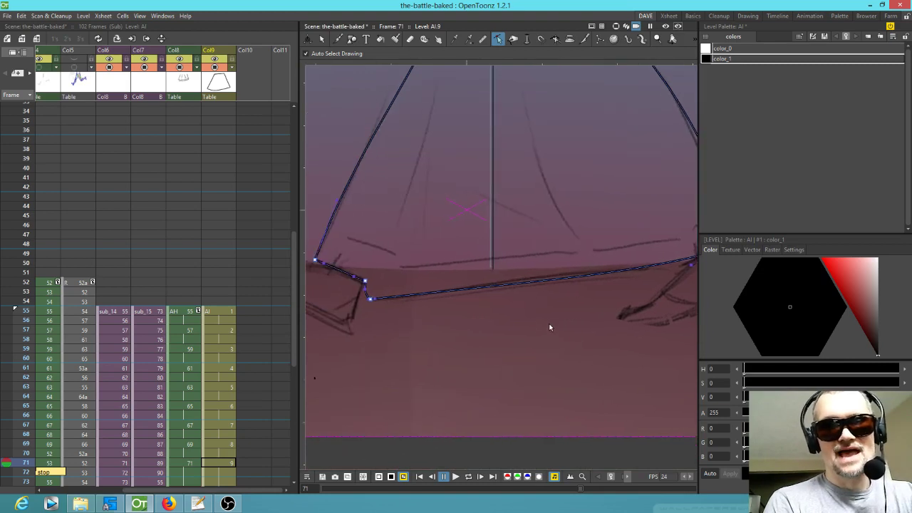
click(532, 282)
drag(535, 282, 536, 278)
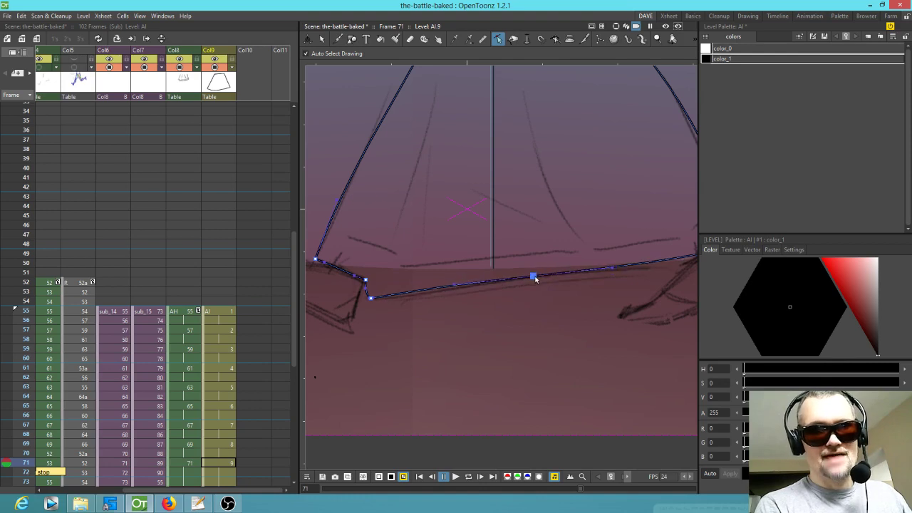
mouse_move(562, 192)
mouse_down()
mouse_move(480, 355)
mouse_move(503, 299)
mouse_move(604, 264)
mouse_move(580, 271)
mouse_up()
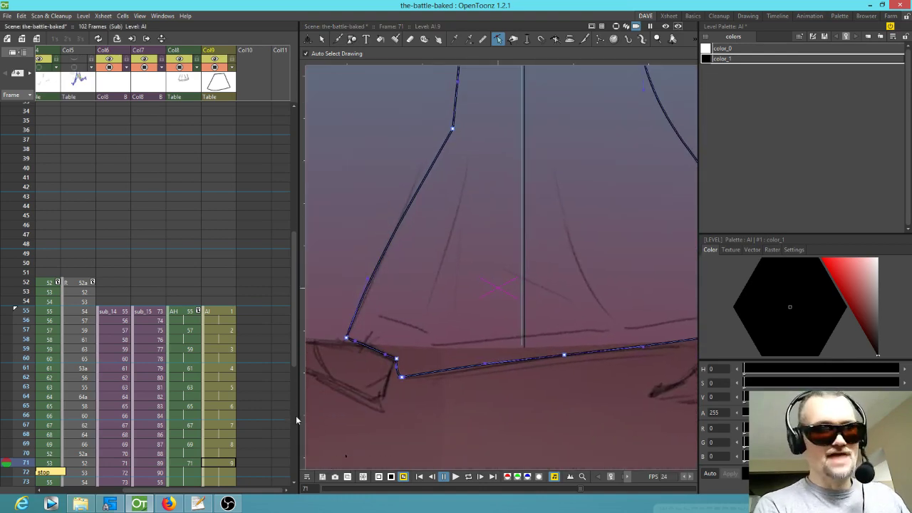
- Go to frame 74 in Col9 and move the outline's lower-left corner outward to the end of the sketched side
scroll(274, 372, down, 4)
click(218, 364)
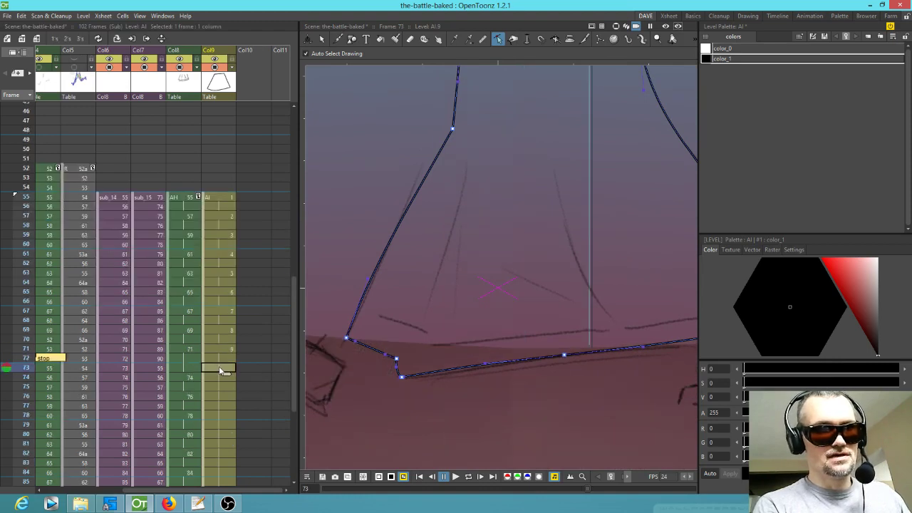
click(18, 331)
drag(18, 339, 20, 382)
drag(464, 342, 585, 332)
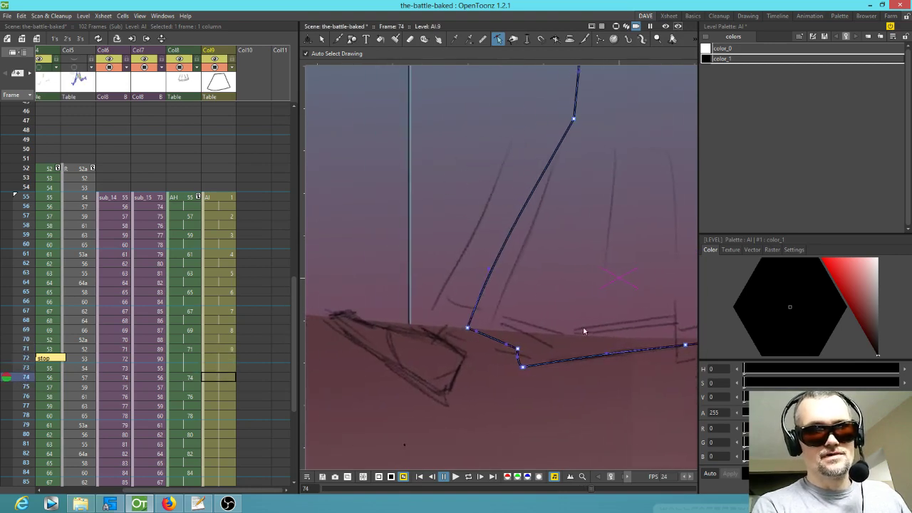
drag(470, 330, 467, 329)
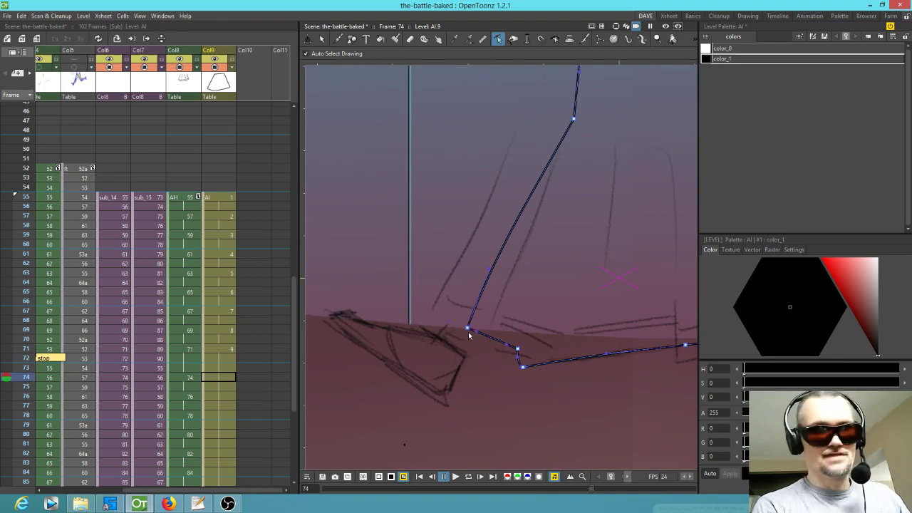
drag(467, 327, 429, 313)
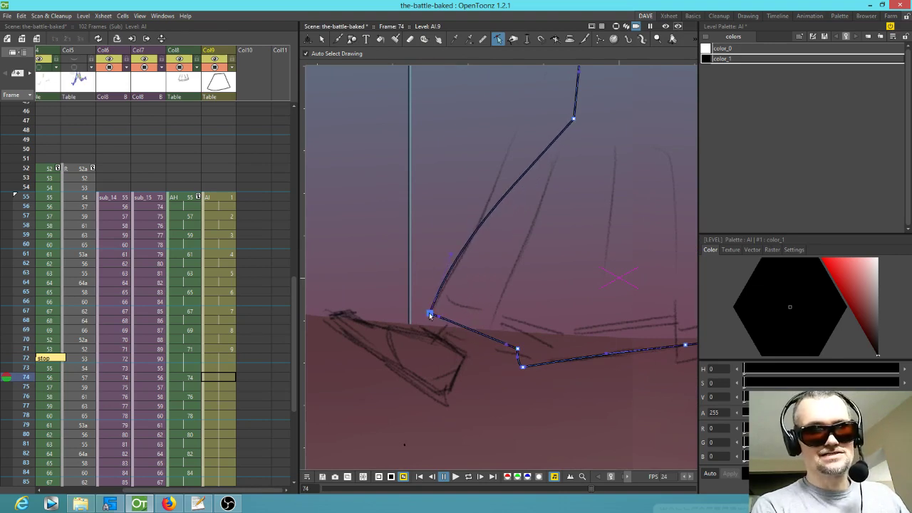
- Move the left waist point and upper-left corner of the outline up and outward at frame 74
drag(574, 121, 546, 98)
scroll(562, 190, up, 2)
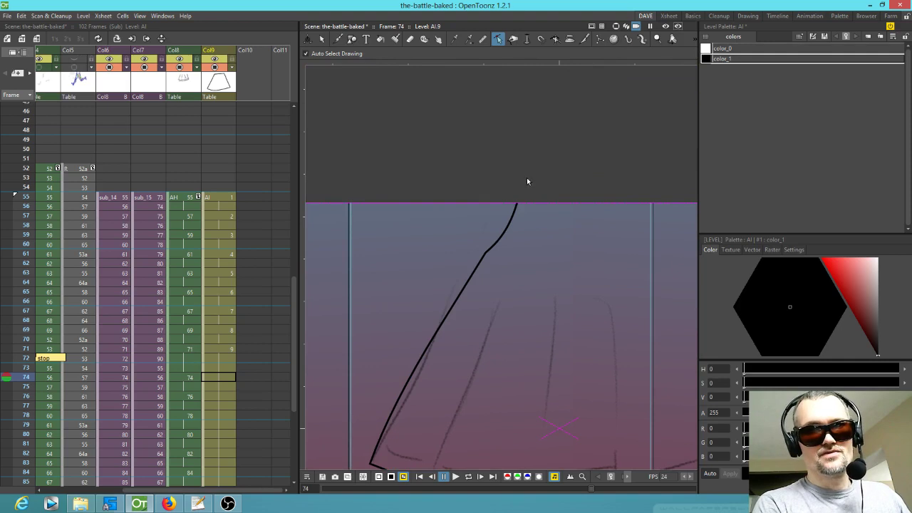
drag(523, 167, 509, 154)
- Move the outline's lower-right and upper-right corners inward at frame 74 to match the sketched right side
drag(550, 188, 420, 186)
drag(687, 368, 631, 298)
drag(648, 387, 622, 370)
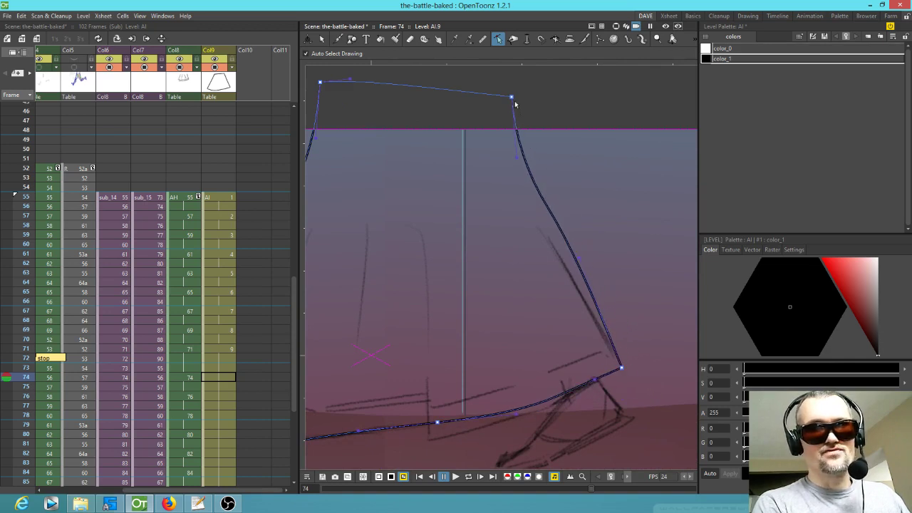
drag(511, 97, 485, 92)
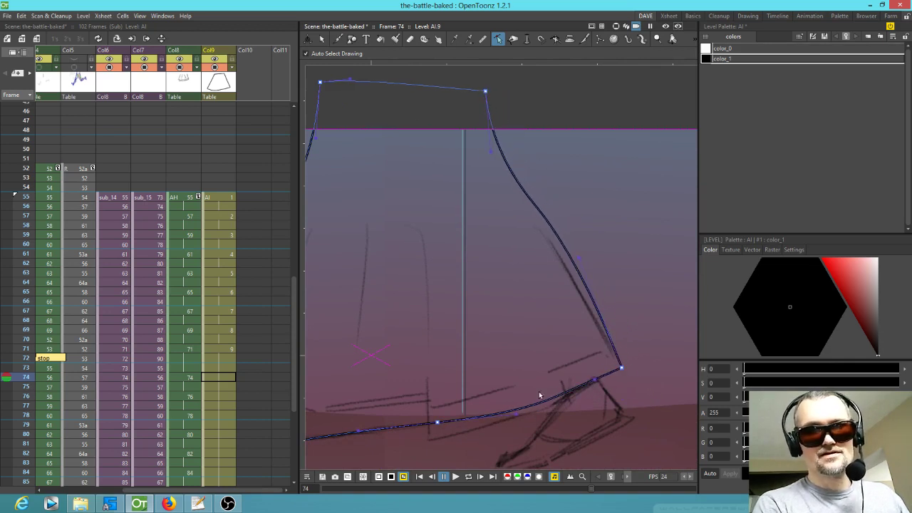
- Reshape the frame 74 hem by relocating its left notch points, making the middle point a corner, and bending the hem downward
drag(438, 423, 434, 438)
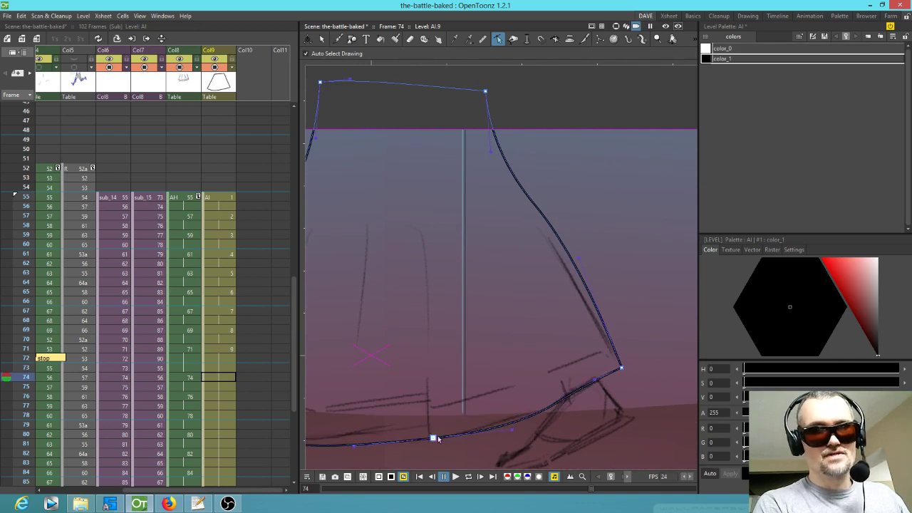
drag(557, 402, 586, 394)
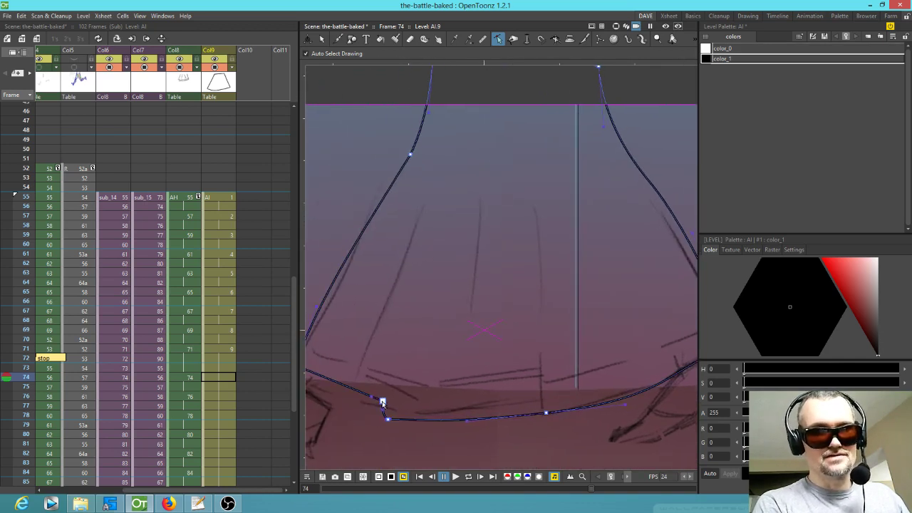
drag(382, 401, 544, 400)
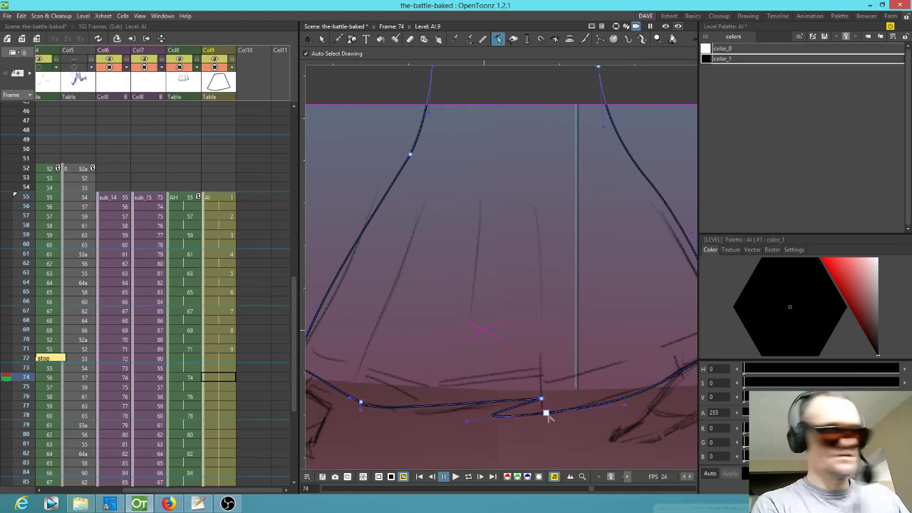
alt+click(547, 415)
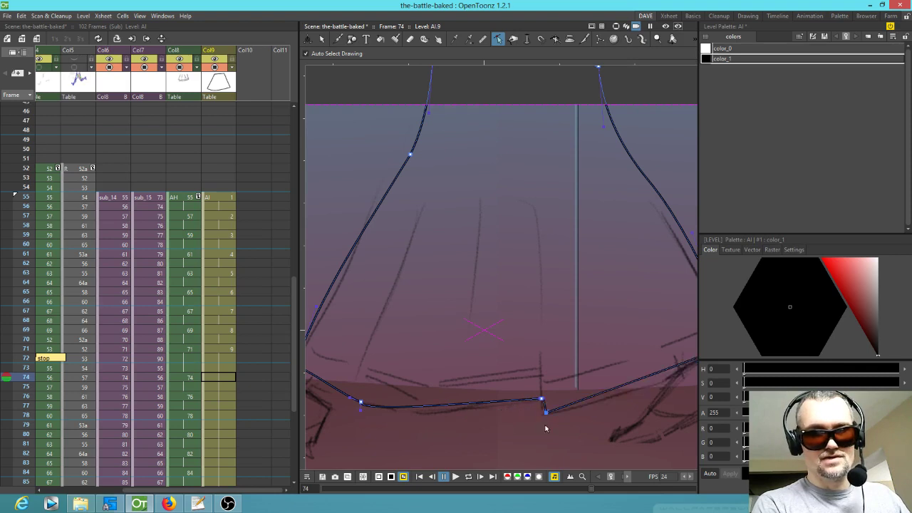
drag(548, 415, 544, 419)
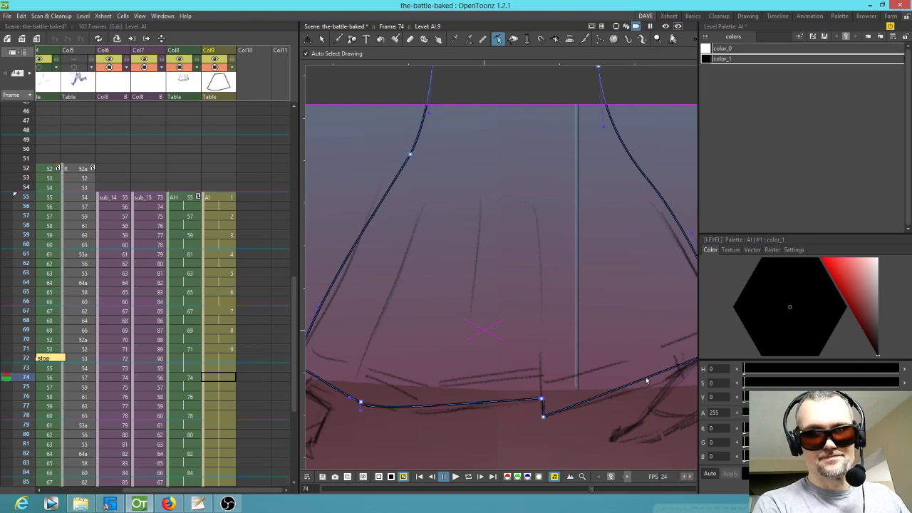
drag(432, 407, 435, 418)
scroll(538, 375, down, 2)
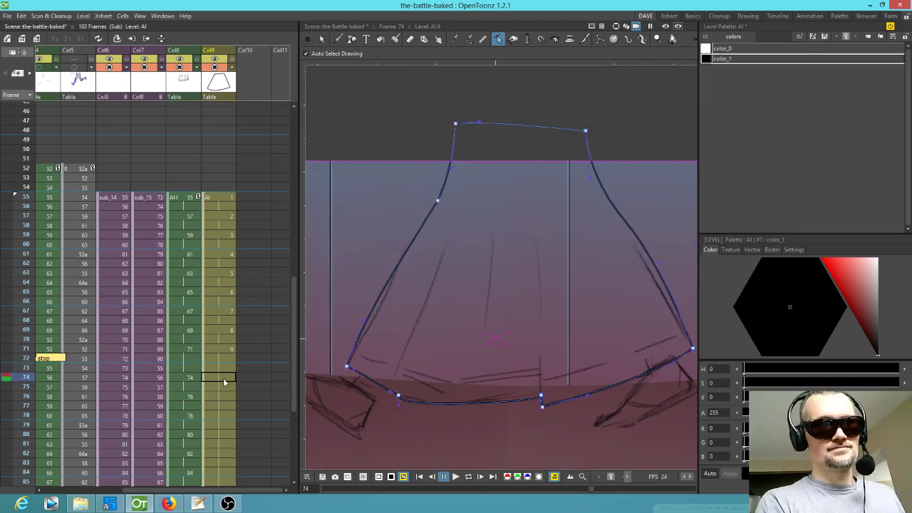
- Compare the outline drawings at frames 71, 69 and 74 of Col9 against the rough sketch
click(228, 350)
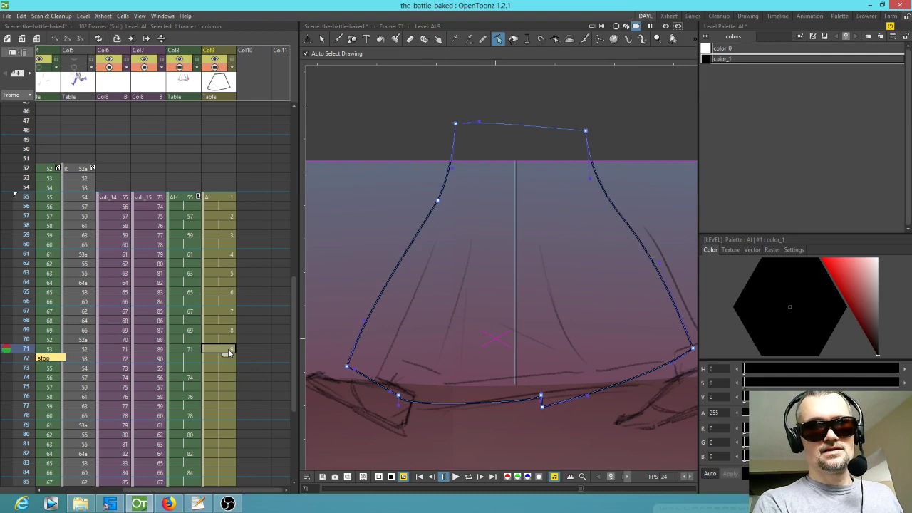
click(221, 334)
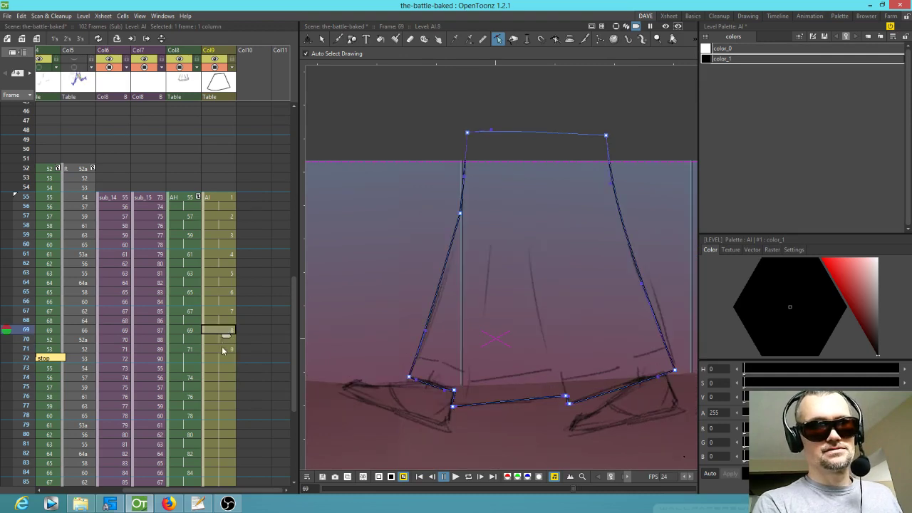
click(221, 347)
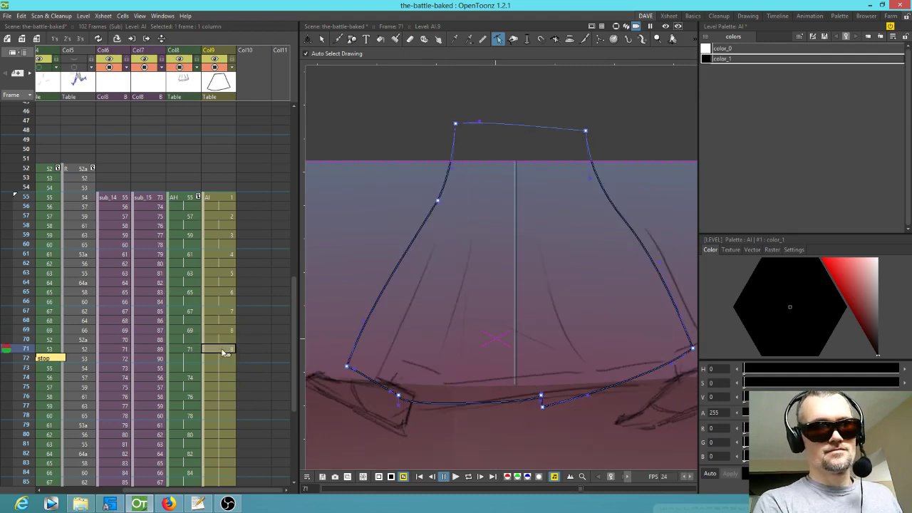
click(215, 375)
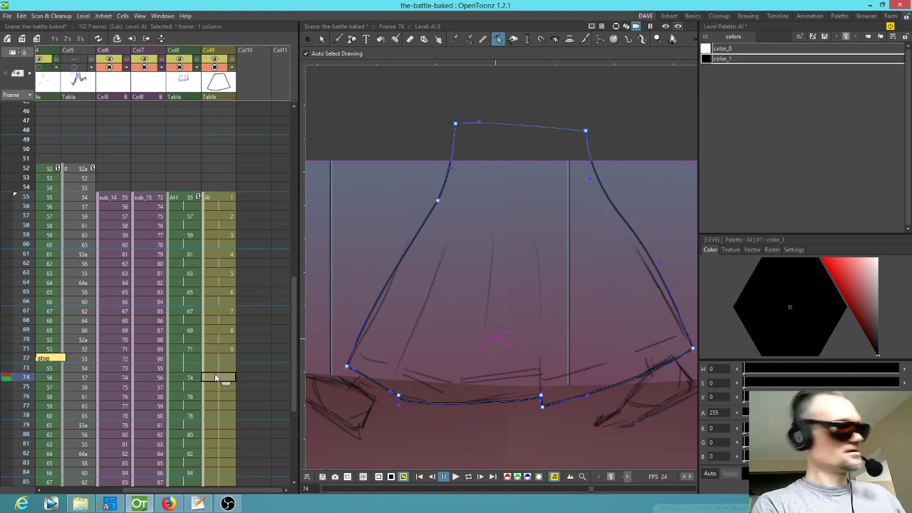
- At frame 71 of Col9, move the outline's lower-left corner and waist point inward, shift the left hem point, and delete the middle hem notch
click(226, 350)
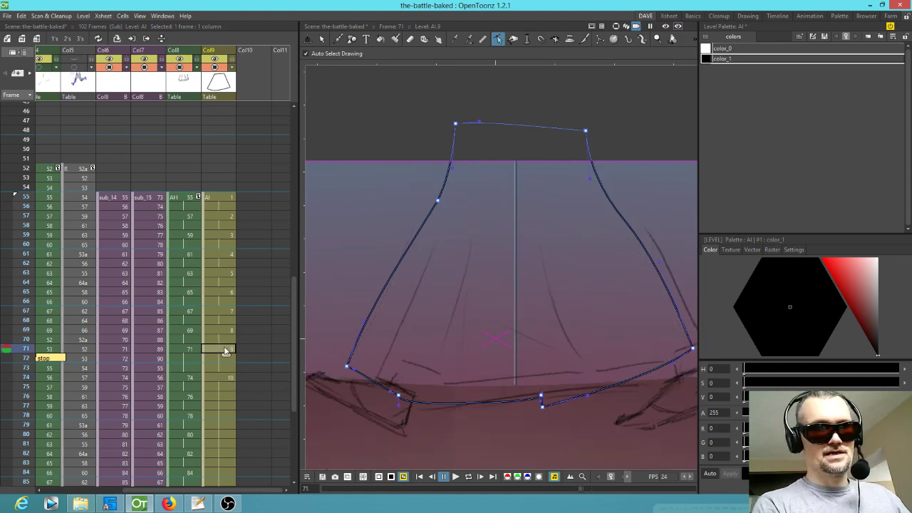
drag(346, 367, 378, 379)
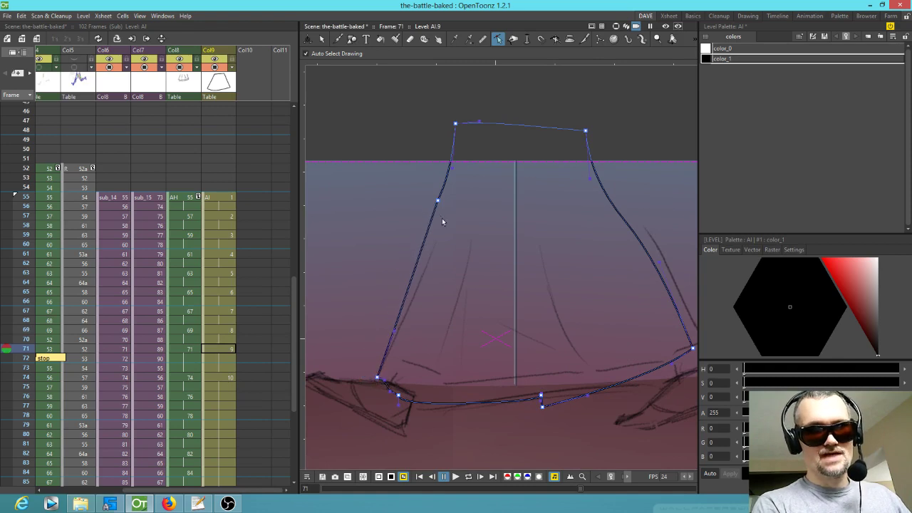
drag(440, 203, 444, 207)
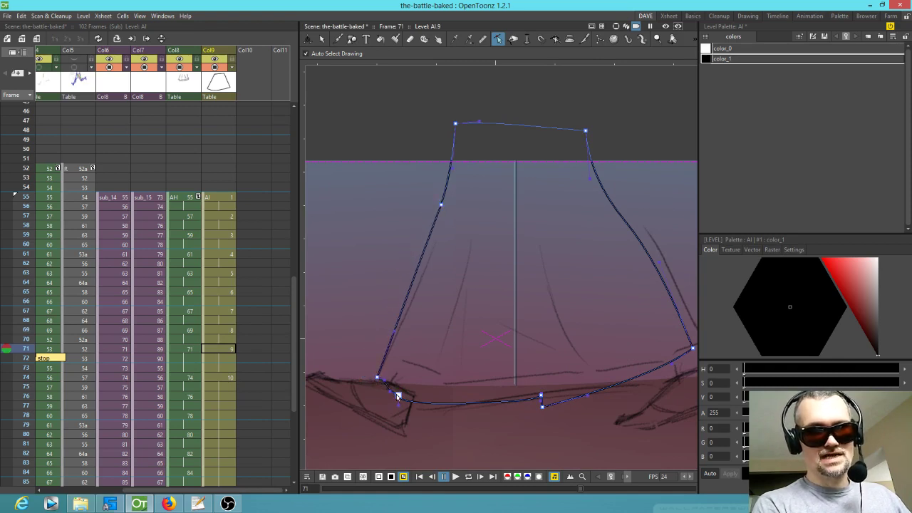
drag(400, 397, 427, 411)
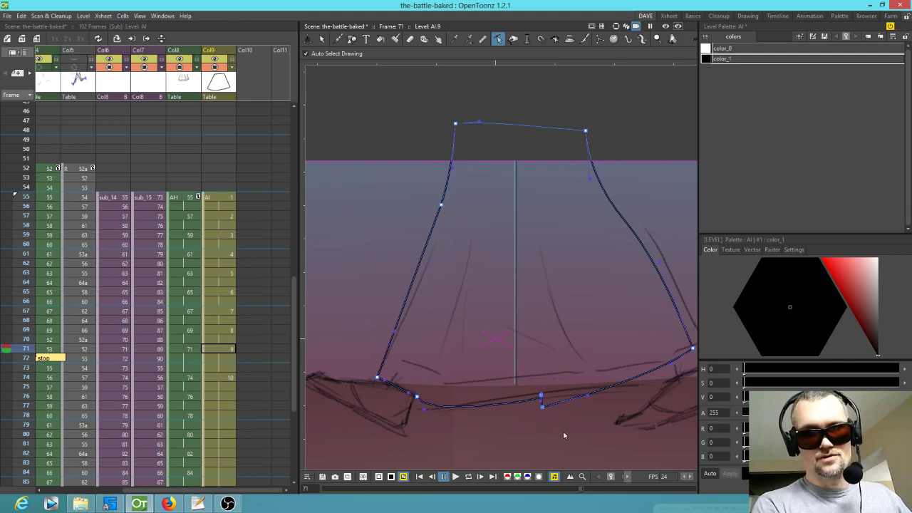
key(Delete)
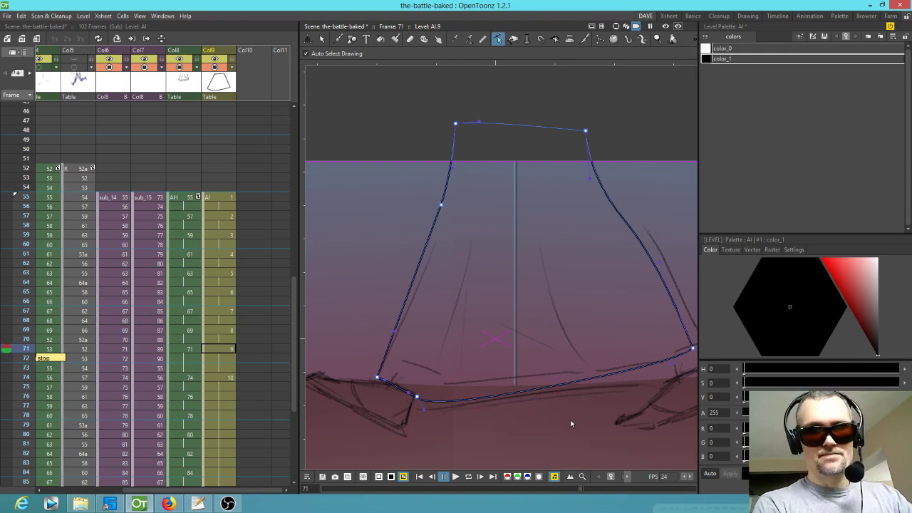
- Move the outline's lower-right corner at frame 71 inward and down onto the sketched hem corner
drag(607, 391, 524, 391)
click(609, 350)
drag(609, 349, 629, 359)
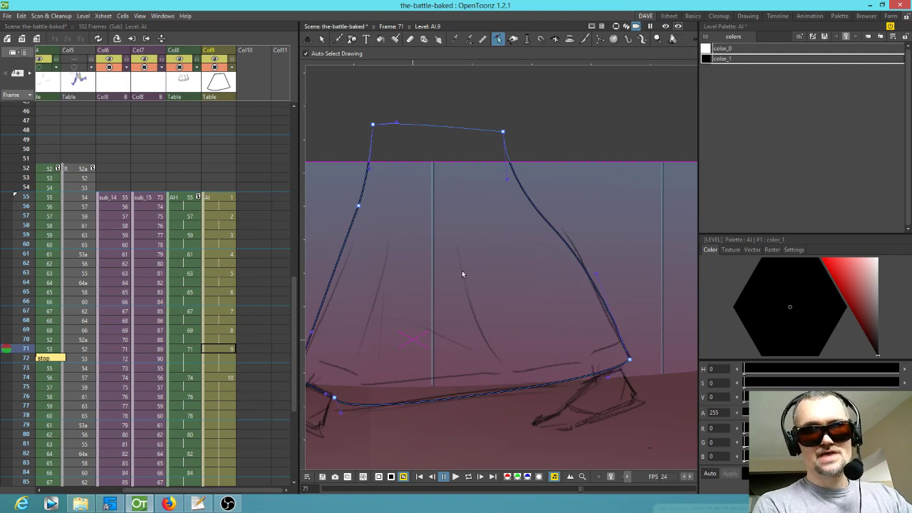
drag(522, 382, 581, 308)
- At frame 76 of Col9, pull the outline's lower corners and left waist point inward and shift the left hem point toward the middle notch
click(229, 379)
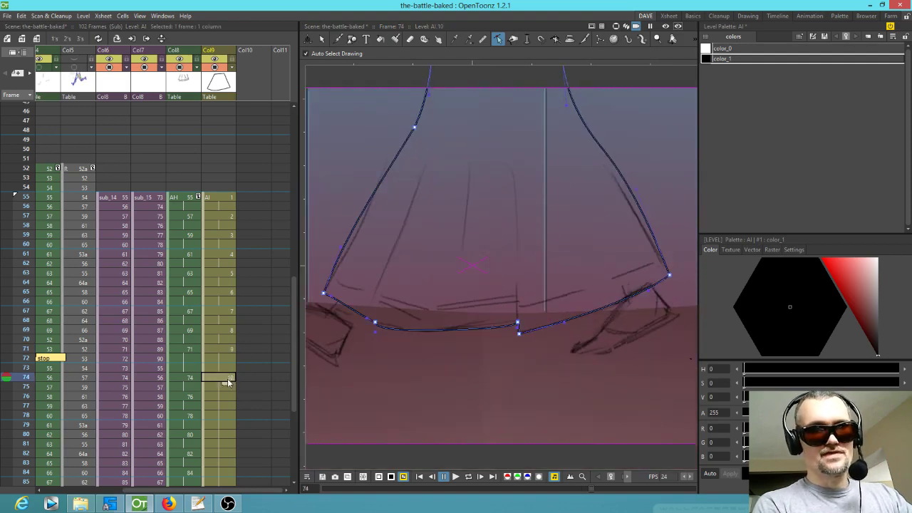
click(228, 396)
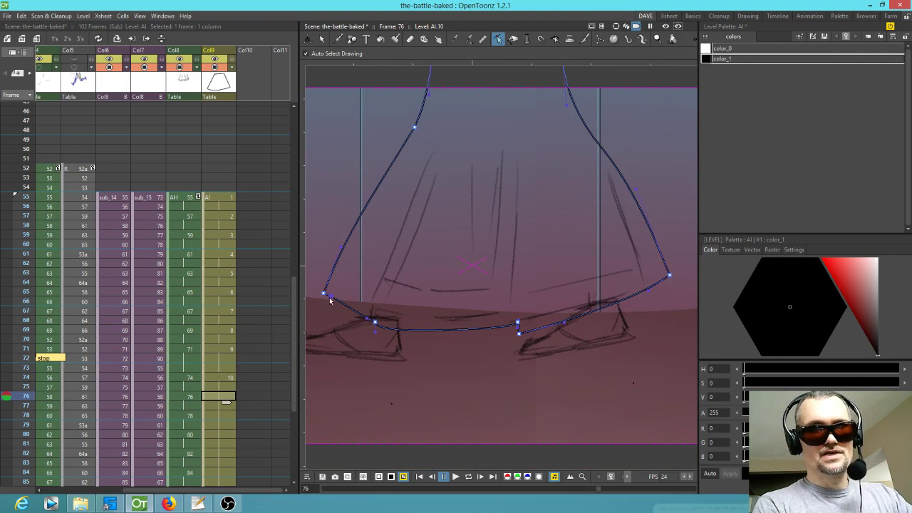
drag(375, 321, 496, 323)
drag(324, 293, 371, 303)
click(414, 127)
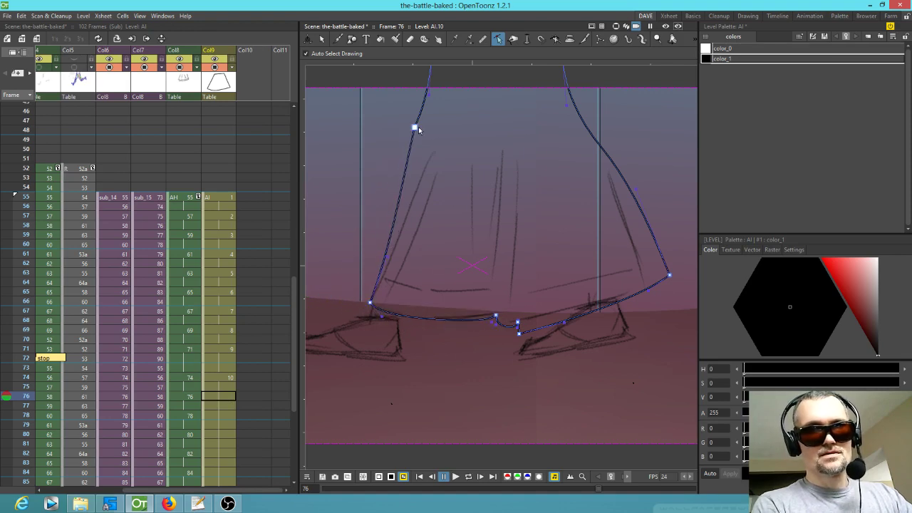
mouse_move(437, 126)
mouse_down()
mouse_move(429, 99)
mouse_move(414, 128)
mouse_move(434, 128)
mouse_up()
drag(669, 276, 645, 283)
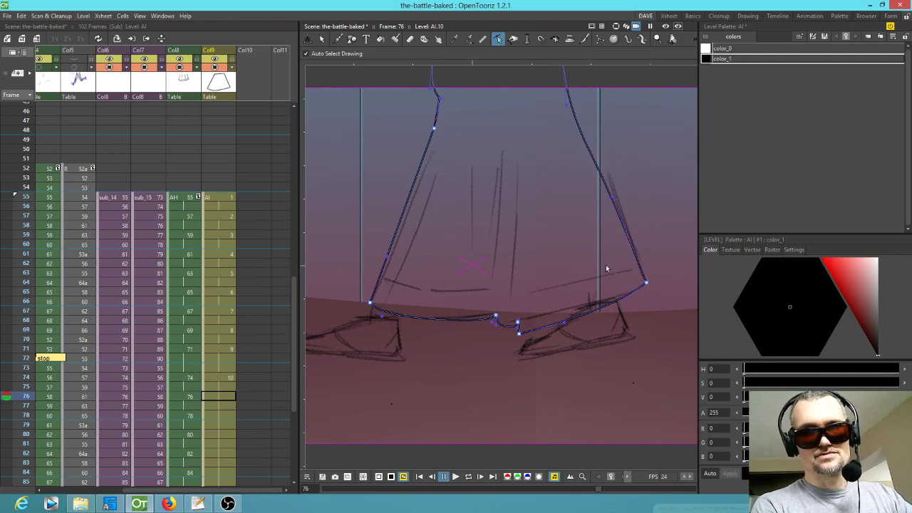
- Delete the extra hem point beside the notch at frame 76 and raise the two remaining notch points to the sketched hem
scroll(562, 337, up, 1)
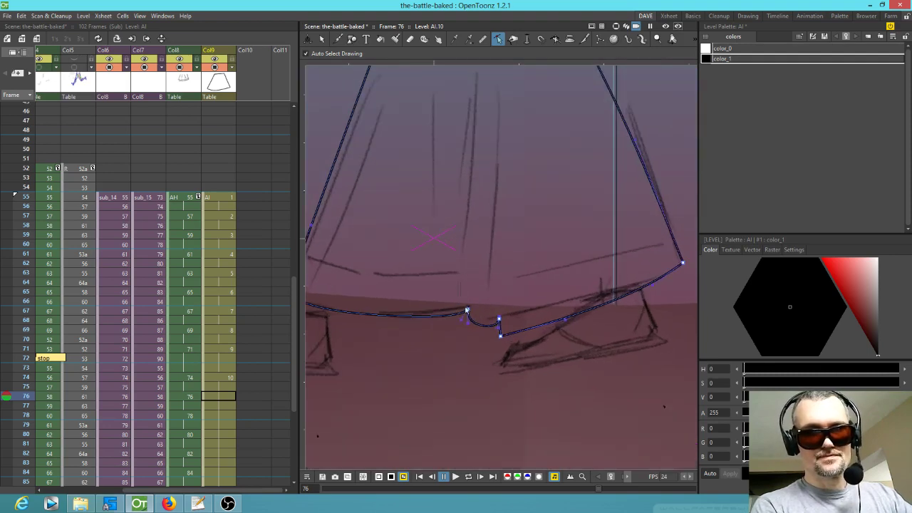
key(Delete)
drag(497, 321, 480, 297)
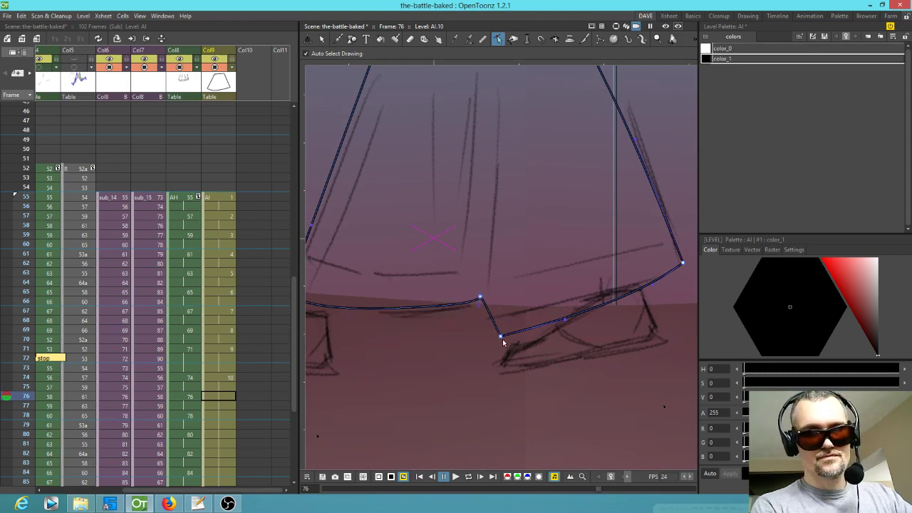
drag(500, 335, 483, 305)
- Compare the outline at frames 74 and 76, and duplicate it as a separate drawing at frame 76 of Col9
scroll(483, 305, down, 2)
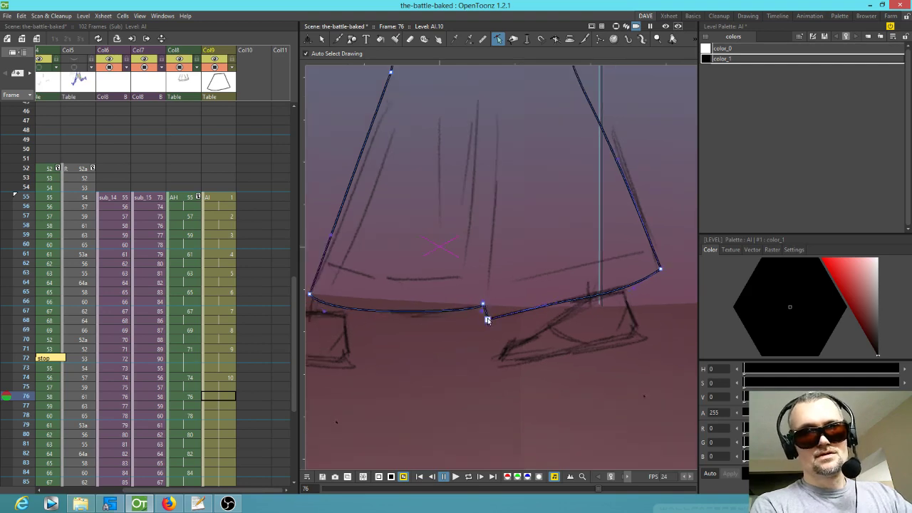
click(227, 377)
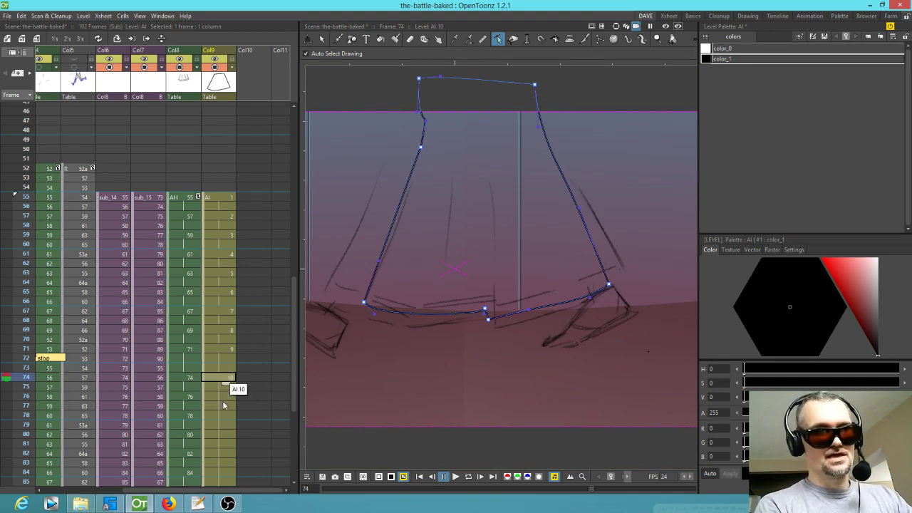
click(224, 399)
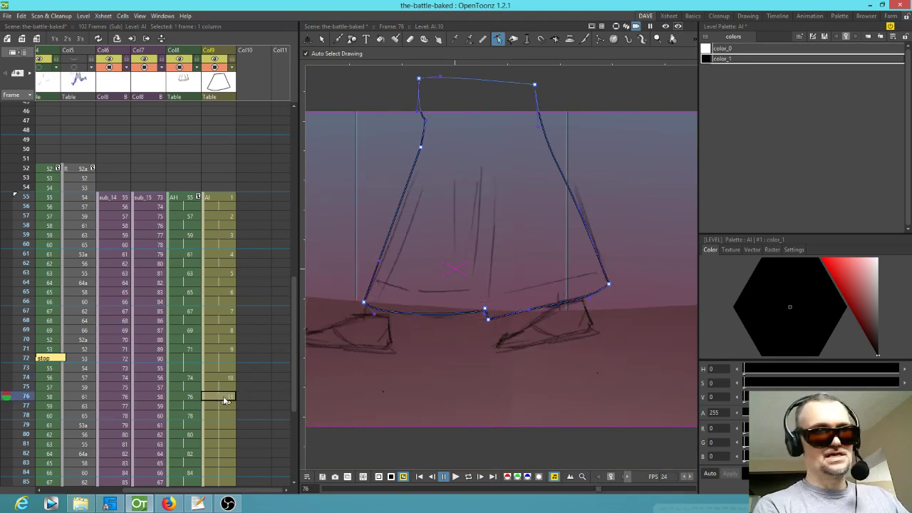
- Move the outline's lower-left corner and left waist point outward at frame 74 to match the sketched left side
click(225, 379)
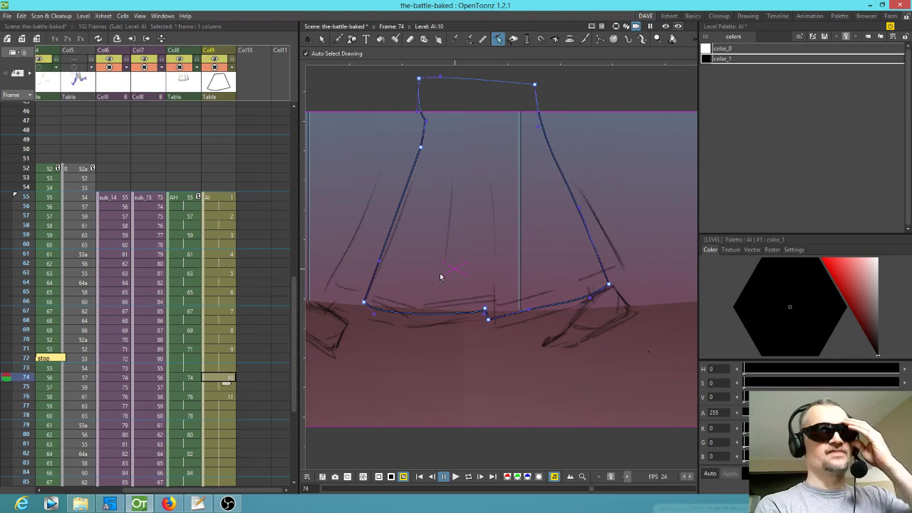
drag(364, 304, 325, 297)
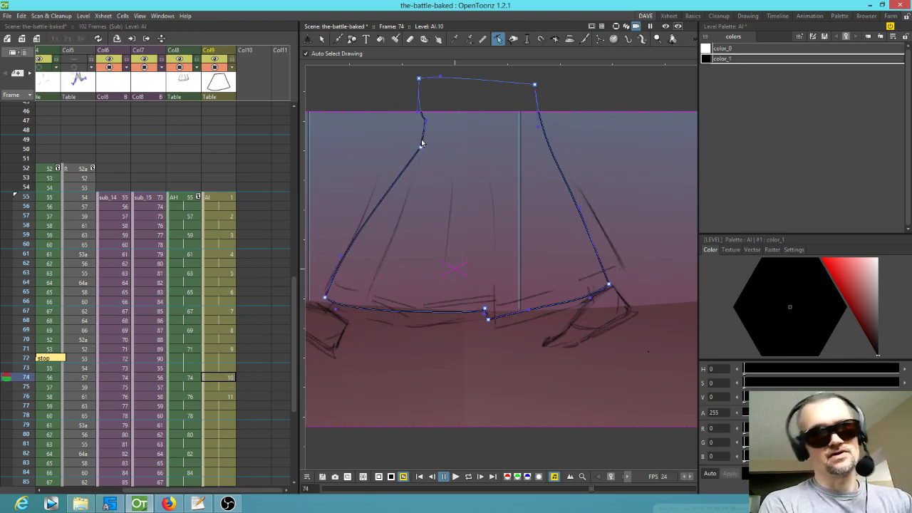
drag(420, 147, 404, 141)
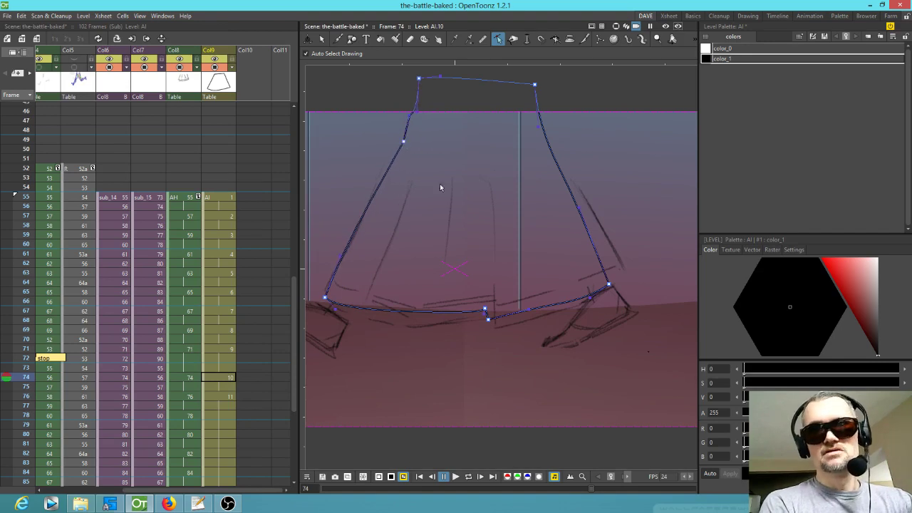
- Reshape the frame 74 hem by lowering its notch points, bending the left section downward, and moving the lower-right corner outward
drag(489, 321, 497, 326)
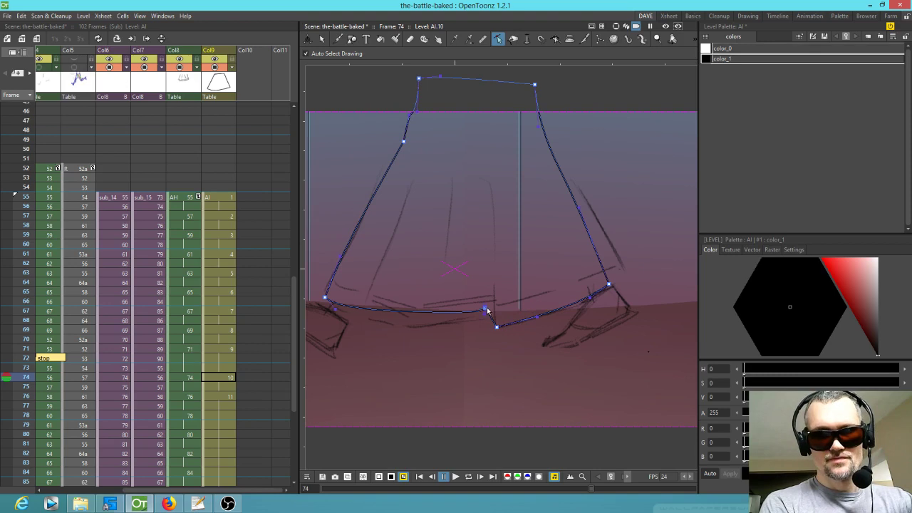
click(488, 310)
key(Delete)
drag(485, 310, 494, 316)
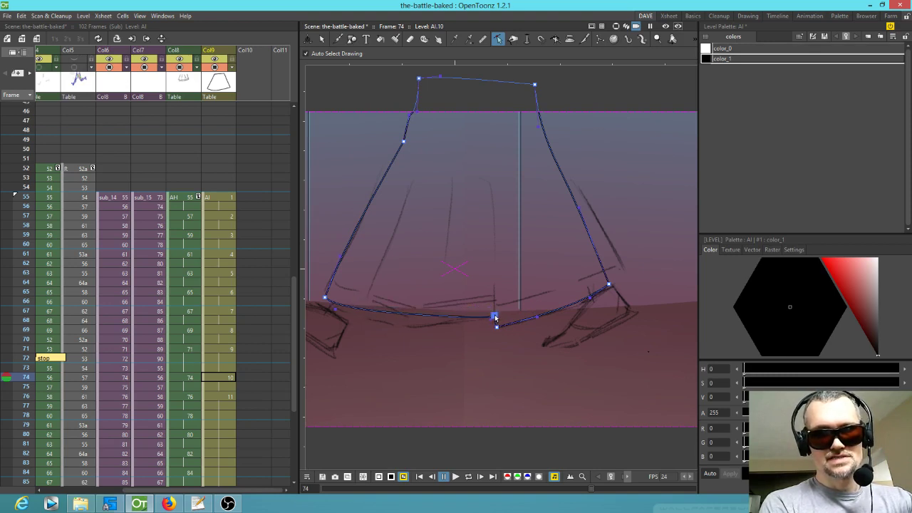
drag(438, 319, 438, 323)
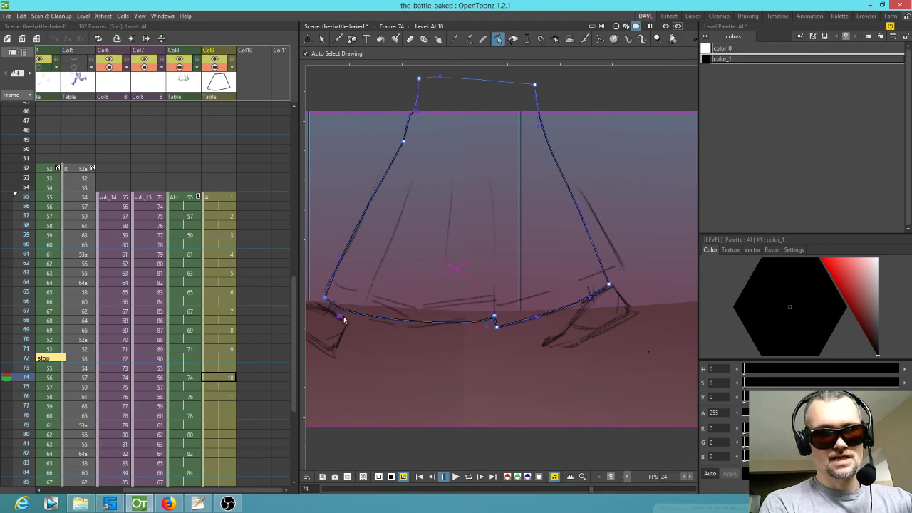
drag(608, 286, 625, 275)
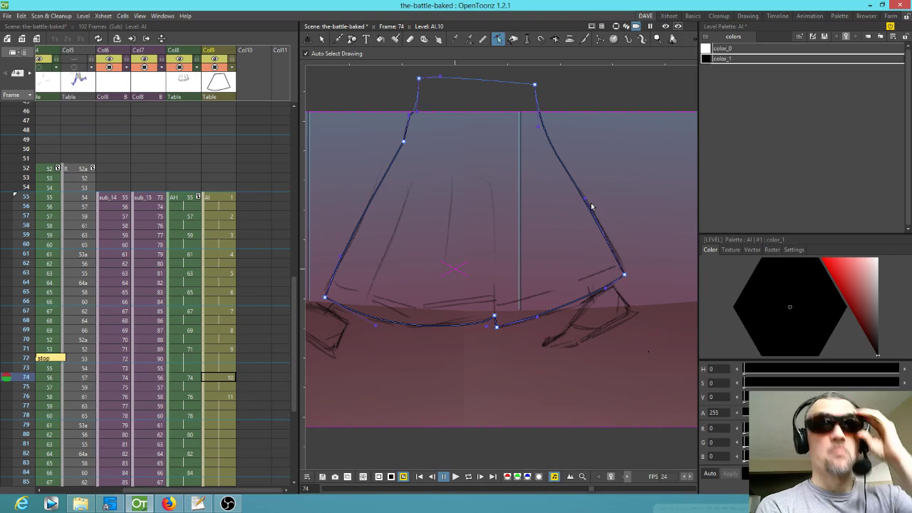
- Duplicate the outline onto frame 78 of Col9 and fit its sides to the sketch by moving the lower corners, waist point and upper-left corner inward
click(221, 415)
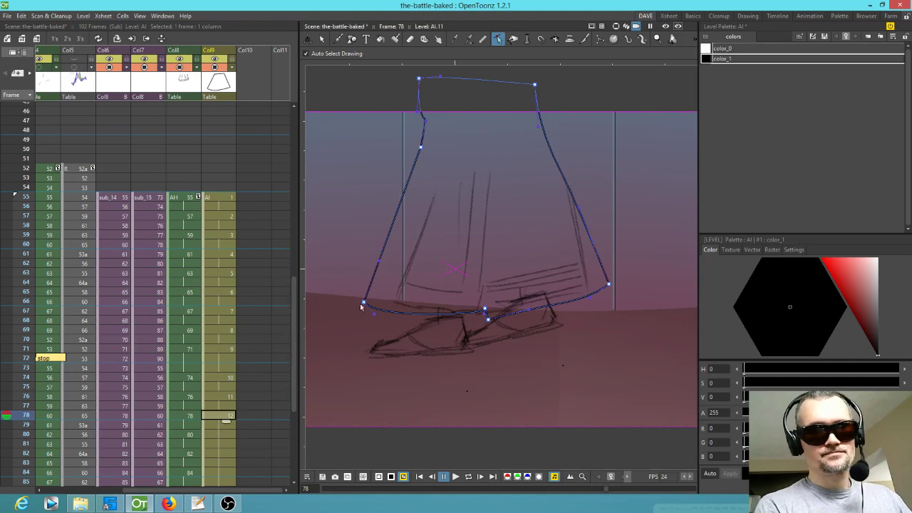
drag(364, 302, 397, 299)
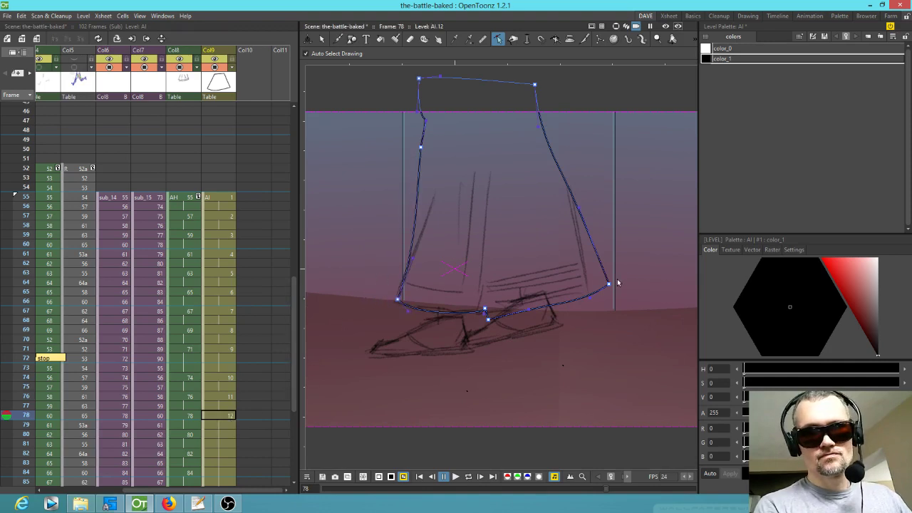
drag(609, 286, 588, 290)
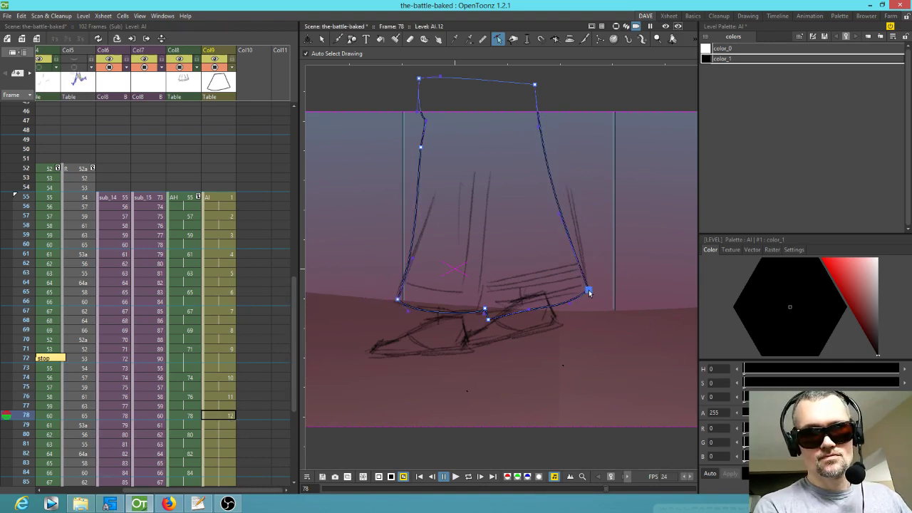
drag(560, 209, 570, 207)
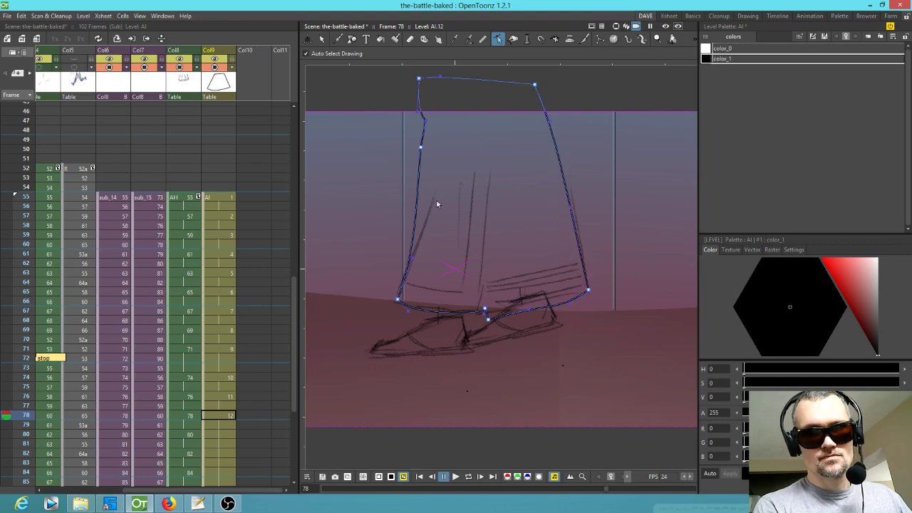
drag(420, 147, 442, 157)
drag(419, 78, 453, 81)
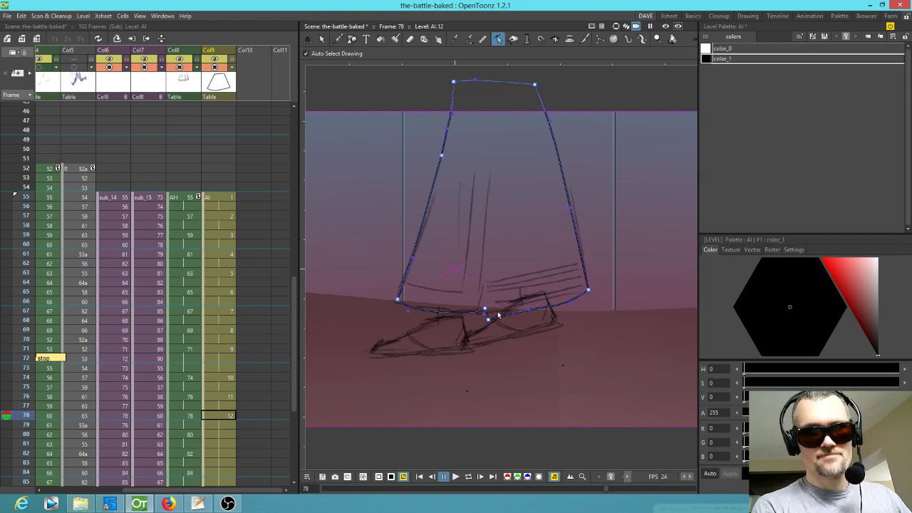
- Narrow the hem notch at frame 78 by repositioning its two points, and bend the right hem section slightly upward
scroll(485, 310, up, 2)
drag(467, 307, 473, 328)
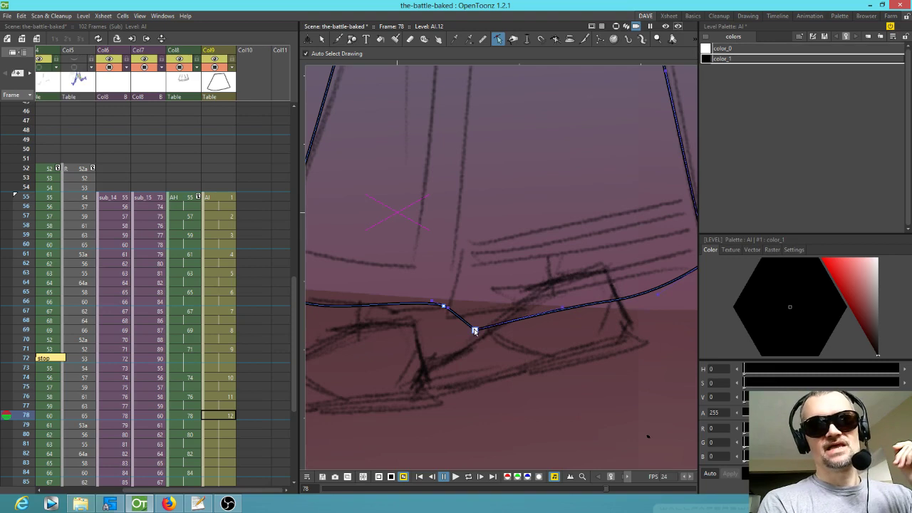
drag(474, 333, 446, 319)
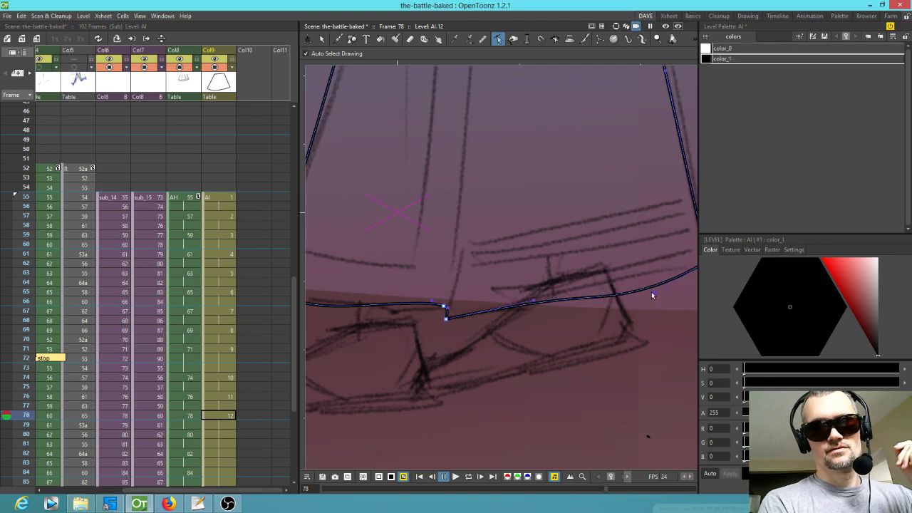
drag(656, 296, 646, 289)
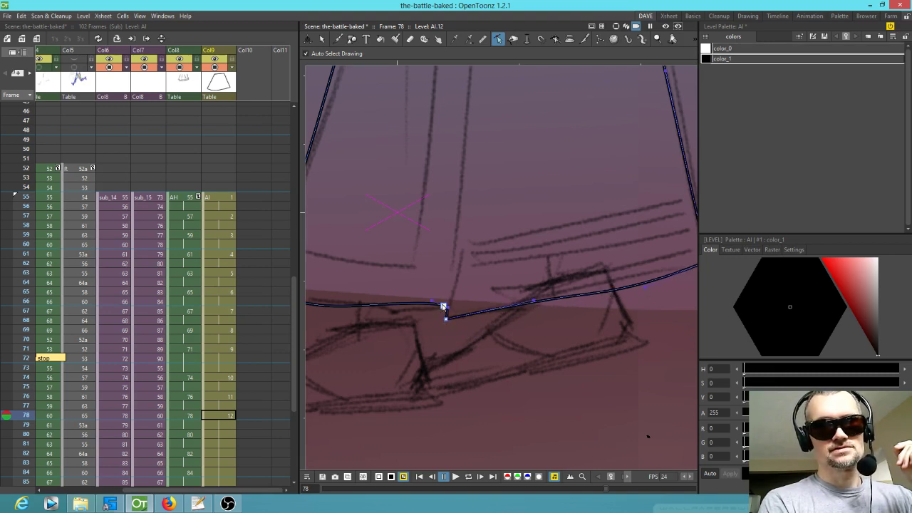
drag(444, 306, 434, 307)
scroll(564, 313, down, 3)
drag(630, 310, 615, 334)
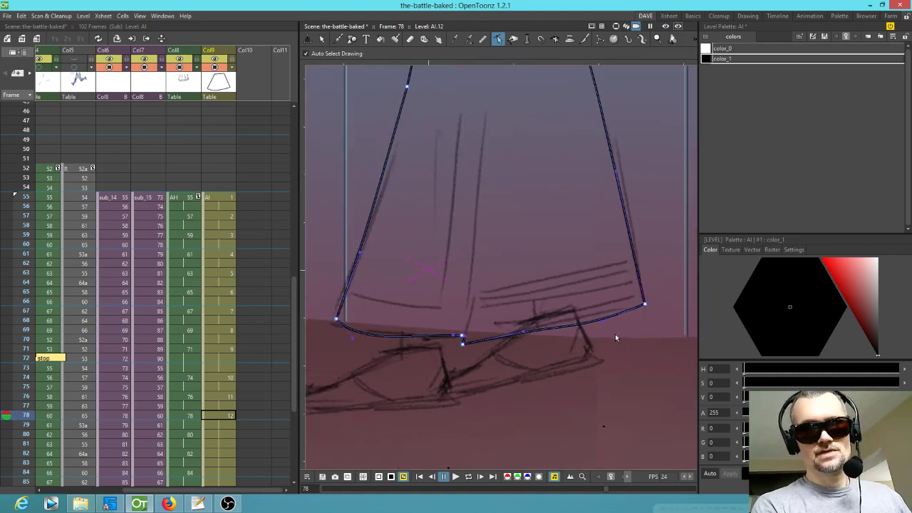
- Duplicate the outline onto frame 80 of Col9, then fit its left side to the sketch and flatten the middle hem notch
click(222, 426)
click(219, 433)
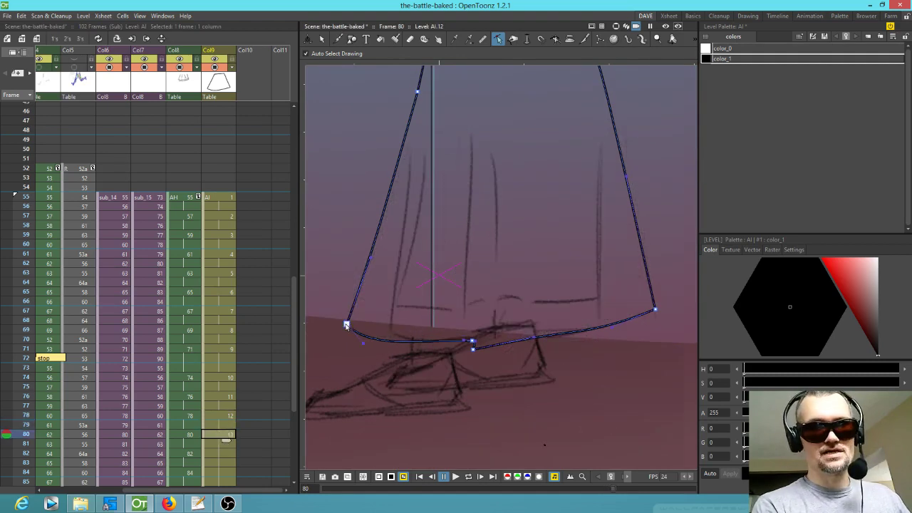
drag(348, 325, 388, 327)
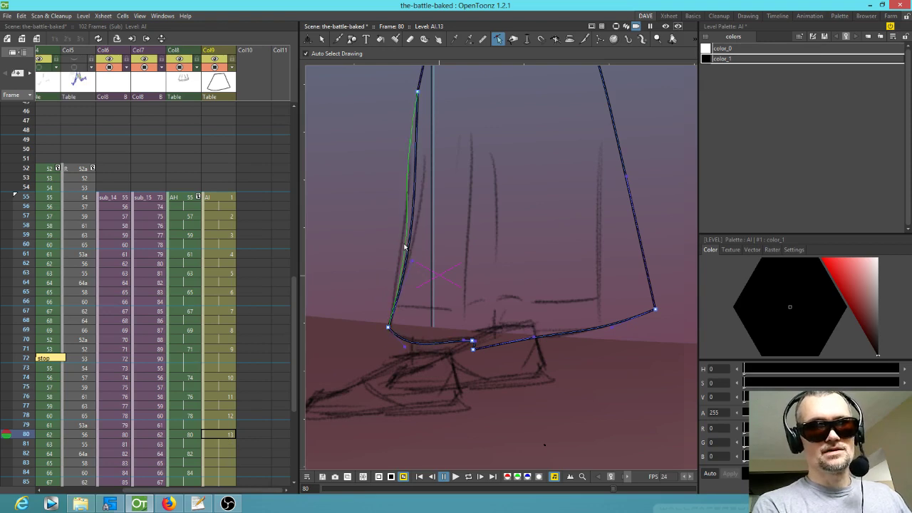
drag(403, 247, 404, 245)
drag(418, 91, 425, 86)
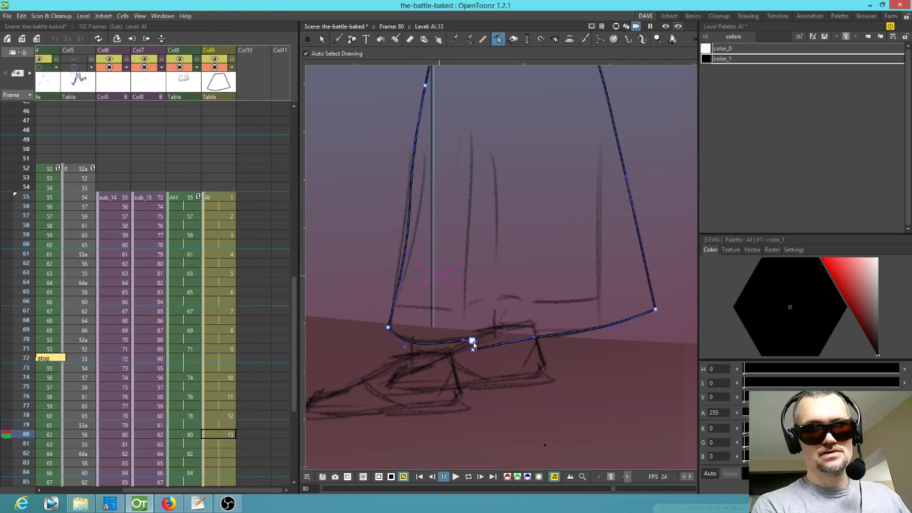
drag(471, 343, 492, 337)
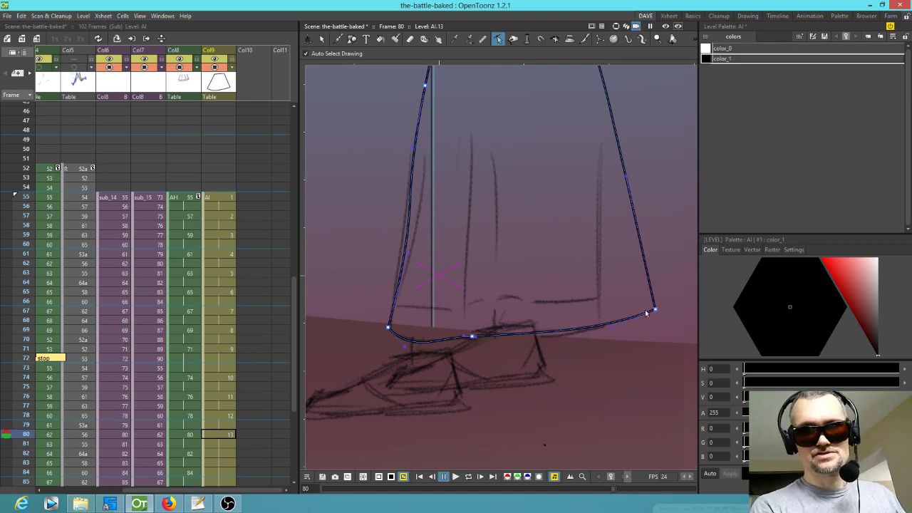
- Fit the frame 80 outline's right side and hem to the sketch by moving the lower-right corner inward and bending both sections
drag(654, 310, 605, 326)
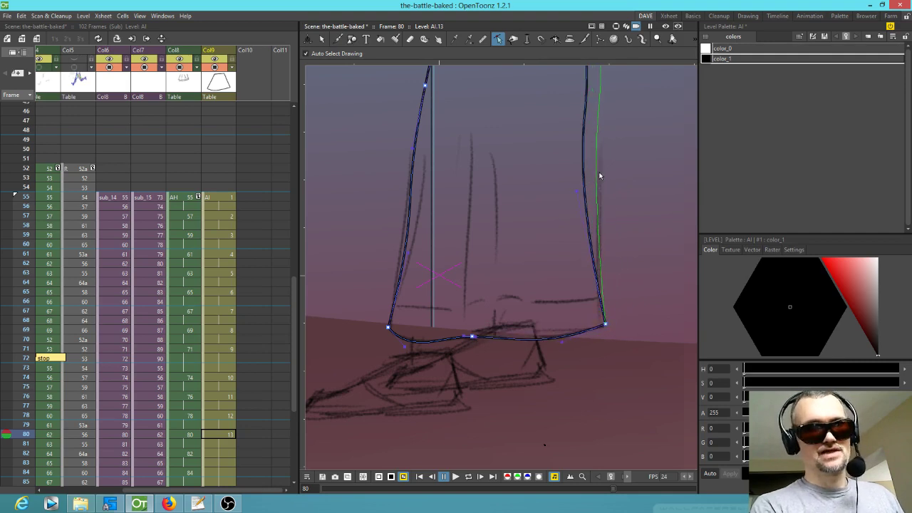
drag(600, 174, 598, 174)
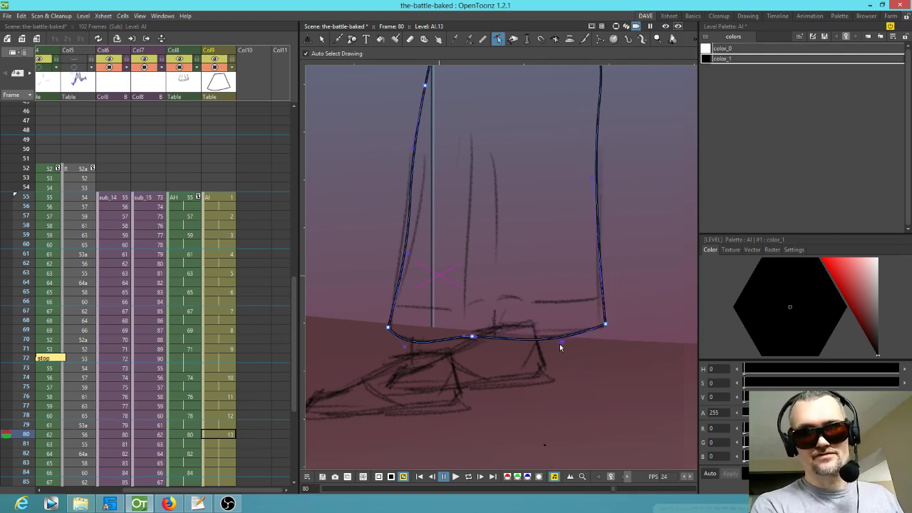
drag(549, 337, 550, 334)
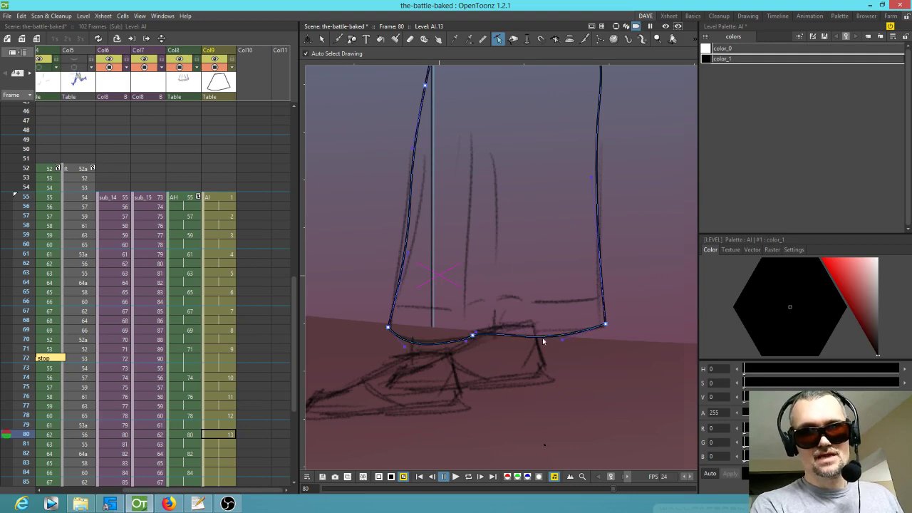
- Duplicate the outline onto frame 82 of Col9 and fit its left side by moving the lower-left corner and waist point inward
scroll(229, 428, down, 3)
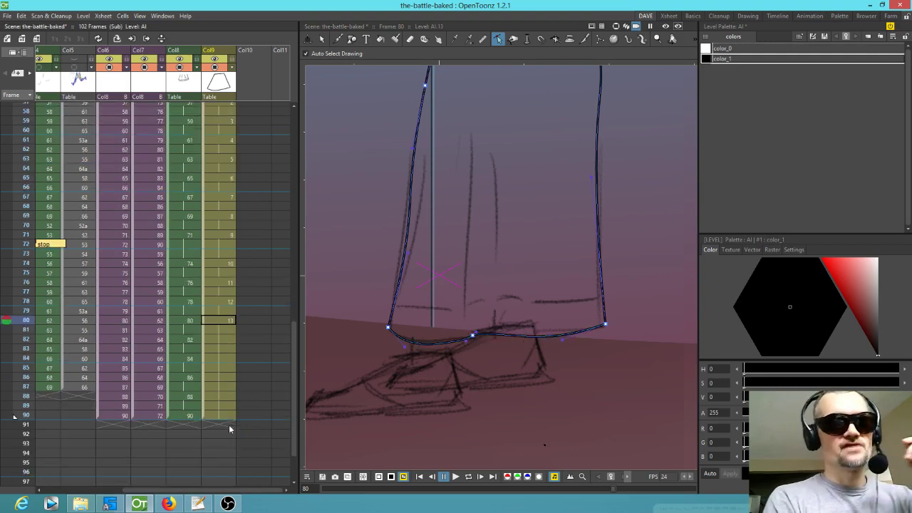
click(215, 341)
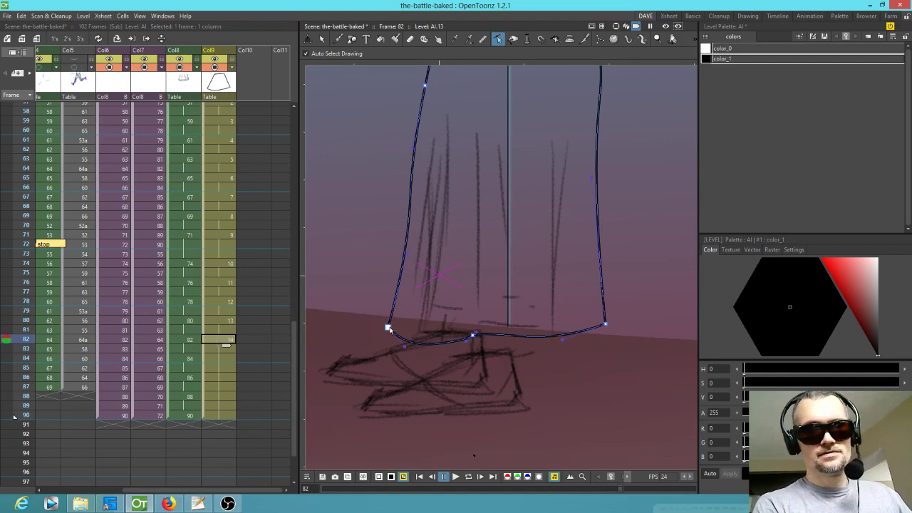
drag(388, 327, 421, 333)
mouse_move(423, 91)
mouse_down()
mouse_move(460, 74)
mouse_move(447, 72)
mouse_up()
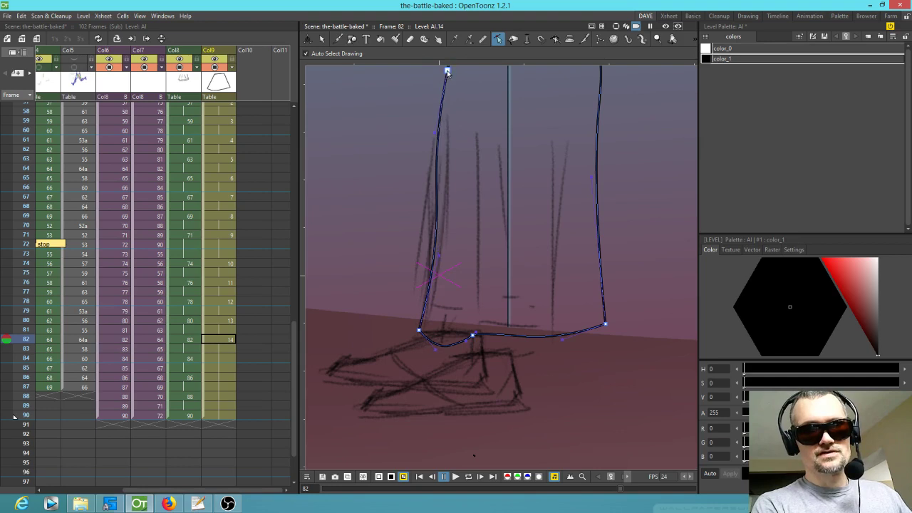
- Flatten the frame 82 hem by removing its middle point, and fit the right side by moving its lower corner inward and bending the side
drag(473, 334, 486, 335)
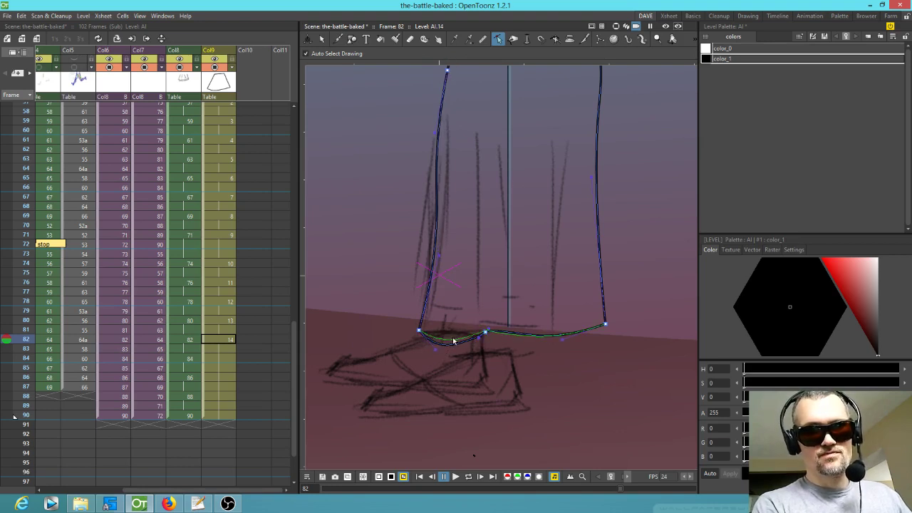
mouse_move(487, 330)
mouse_down()
mouse_move(497, 343)
mouse_move(494, 332)
mouse_up()
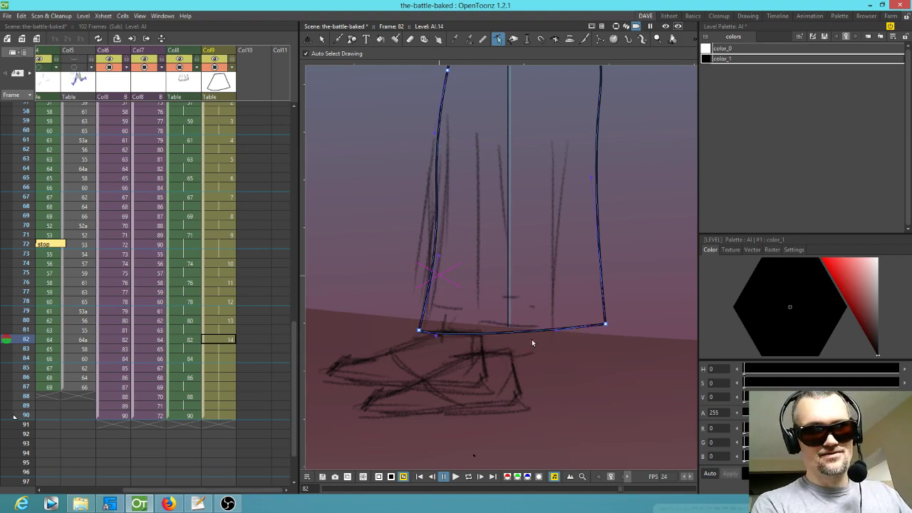
drag(625, 311, 561, 343)
drag(584, 263, 527, 413)
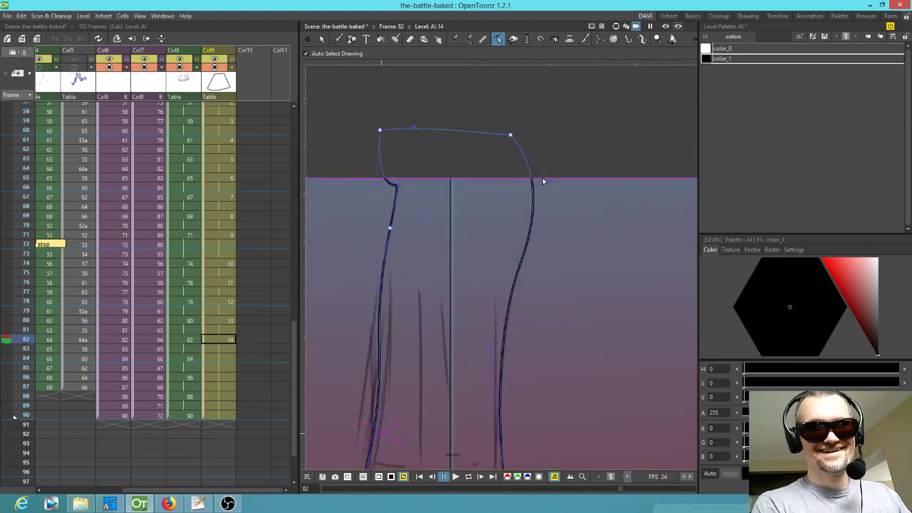
click(535, 206)
click(535, 205)
mouse_move(535, 205)
mouse_down()
mouse_move(509, 201)
mouse_move(519, 212)
mouse_move(509, 212)
mouse_move(520, 195)
mouse_move(538, 205)
mouse_move(530, 215)
mouse_up()
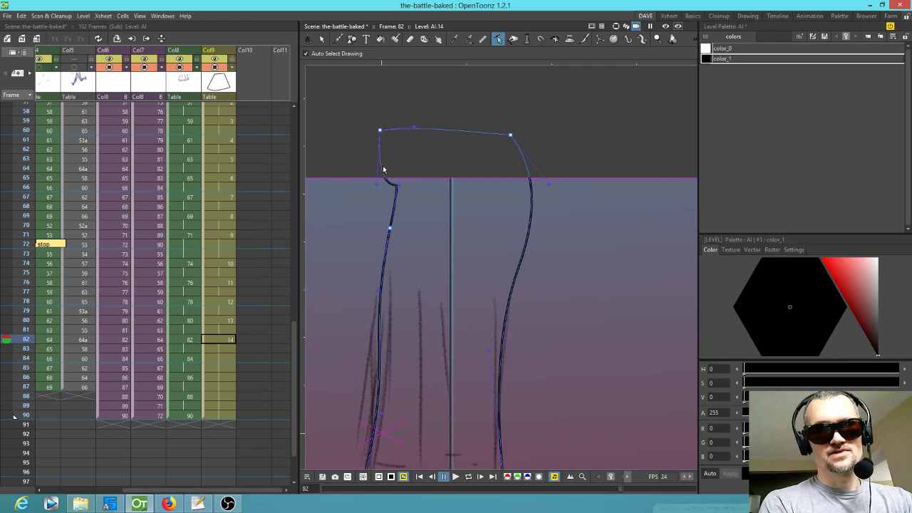
- Remove the kink above the frame 82 waist point by making the upper-left corner sharp, and move that corner inward
drag(383, 171, 388, 168)
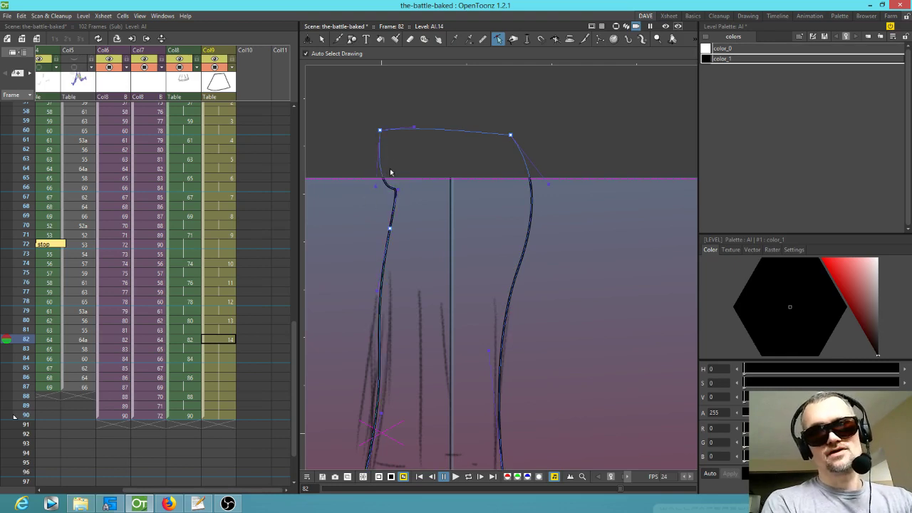
drag(391, 229, 391, 223)
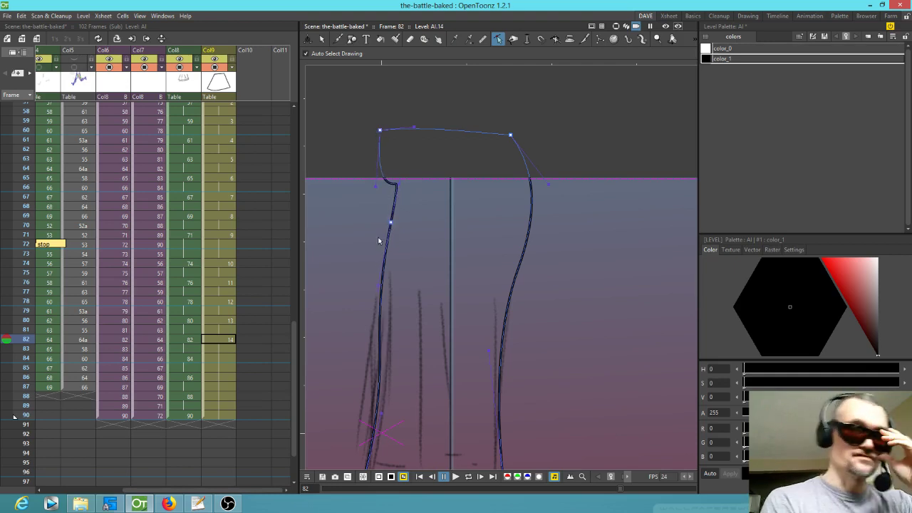
drag(382, 168, 383, 171)
click(378, 176)
click(386, 178)
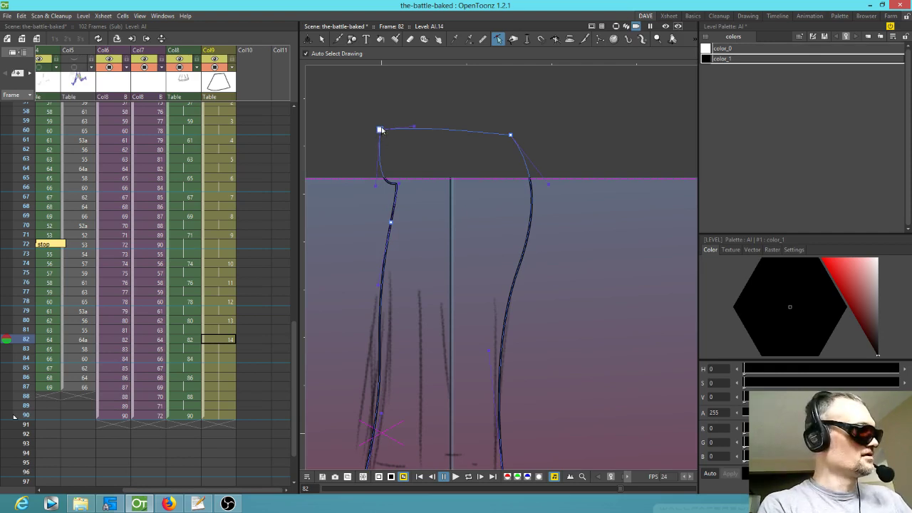
click(392, 159)
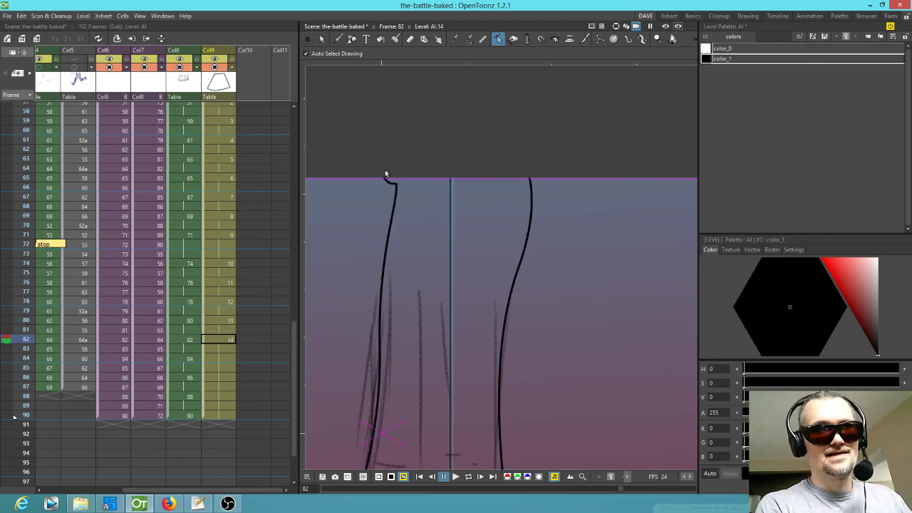
click(391, 187)
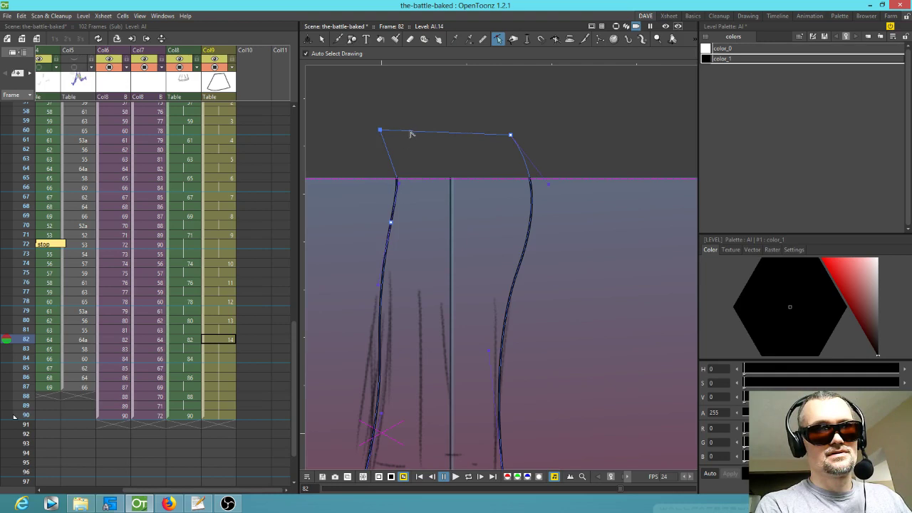
drag(381, 130, 404, 133)
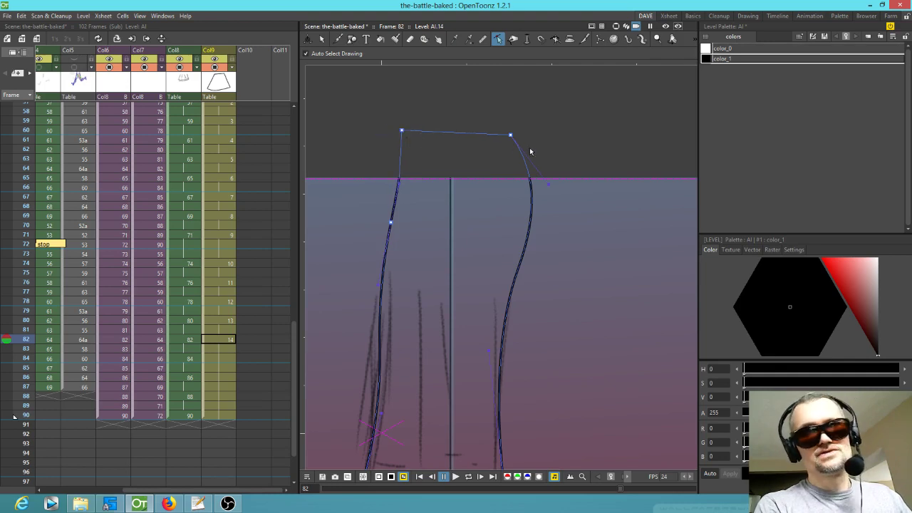
- Bend the lower part of the frame 82 outline's left side slightly to follow the sketch, and deselect the outline
drag(469, 293, 431, 213)
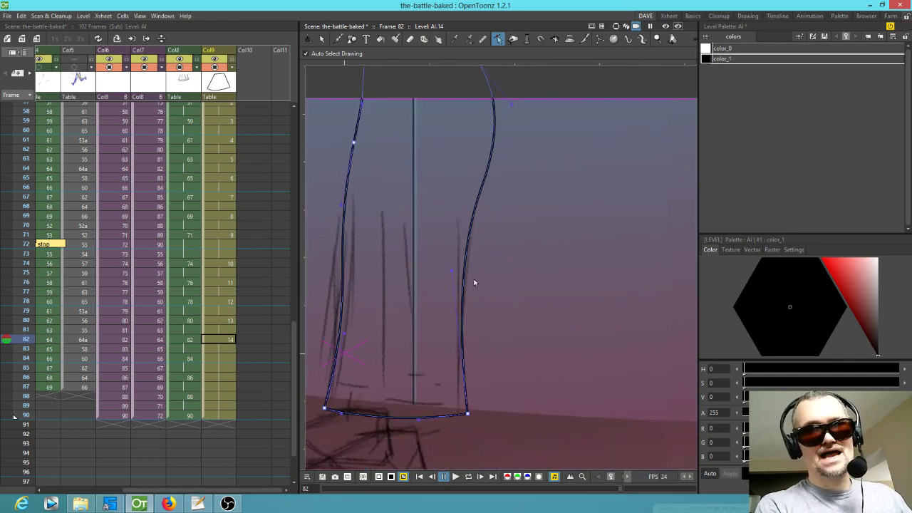
click(617, 417)
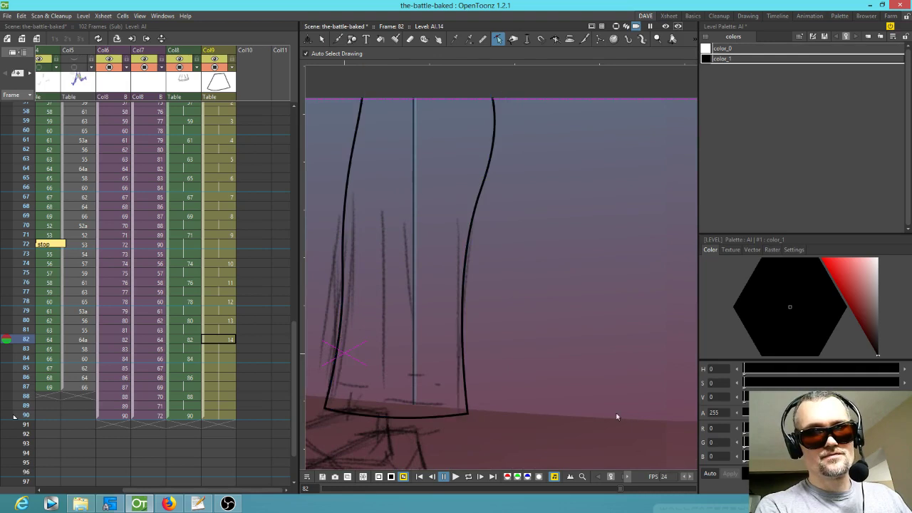
scroll(461, 337, up, 2)
scroll(461, 336, down, 1)
drag(493, 282, 551, 311)
click(385, 358)
drag(385, 358, 380, 355)
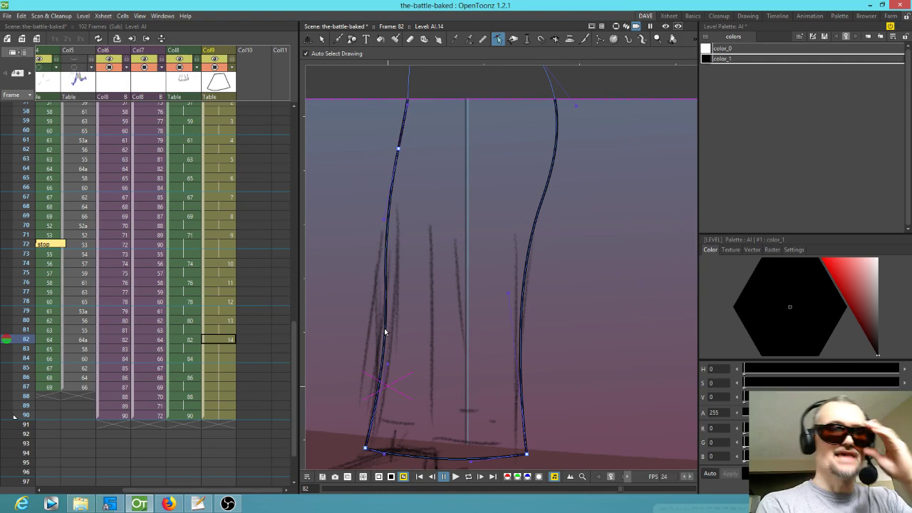
click(351, 345)
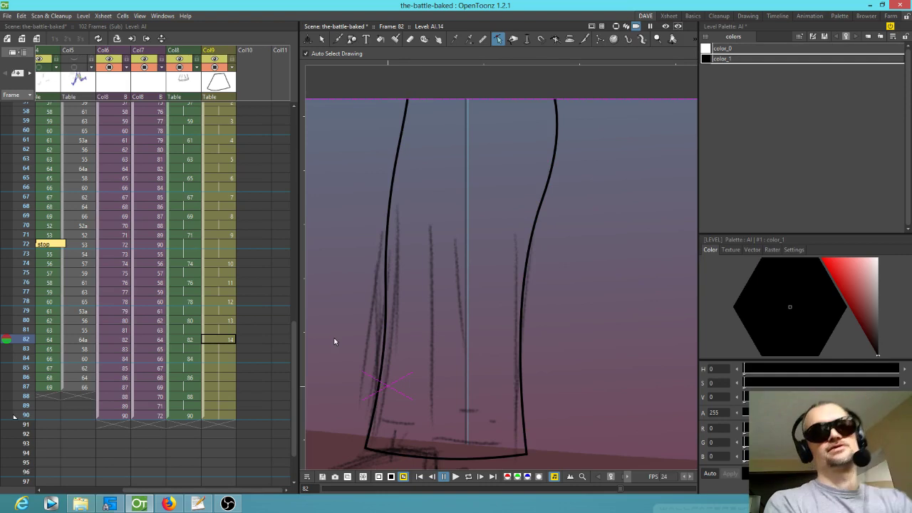
- Duplicate the outline onto frame 84 of Col9, spread its lower corners outward to the sketch, and shift its upper corners left
click(226, 359)
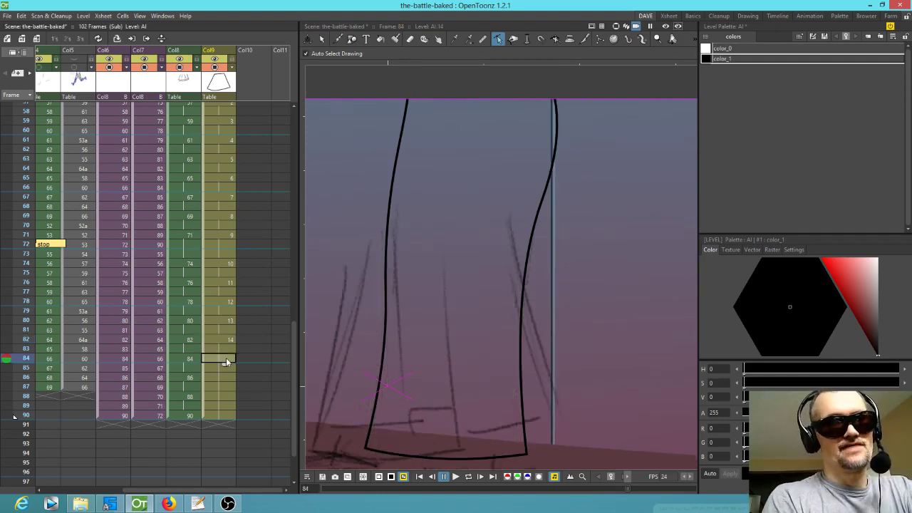
key(d)
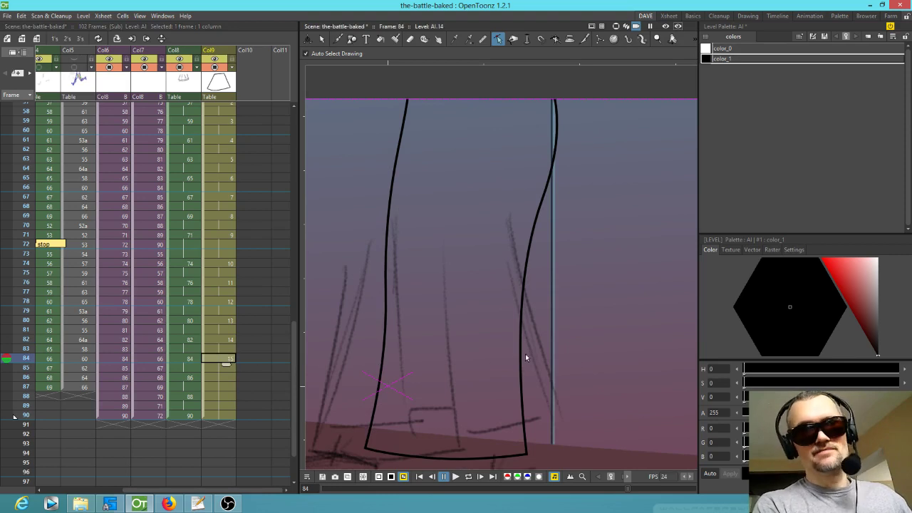
scroll(529, 271, up, 1)
scroll(531, 276, down, 2)
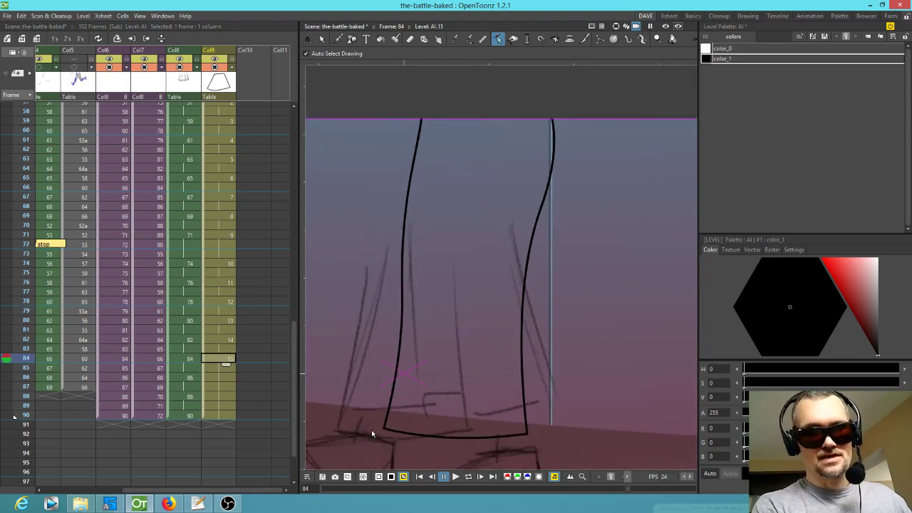
drag(385, 432, 338, 432)
drag(527, 434, 558, 401)
drag(533, 77, 484, 73)
drag(424, 72, 368, 73)
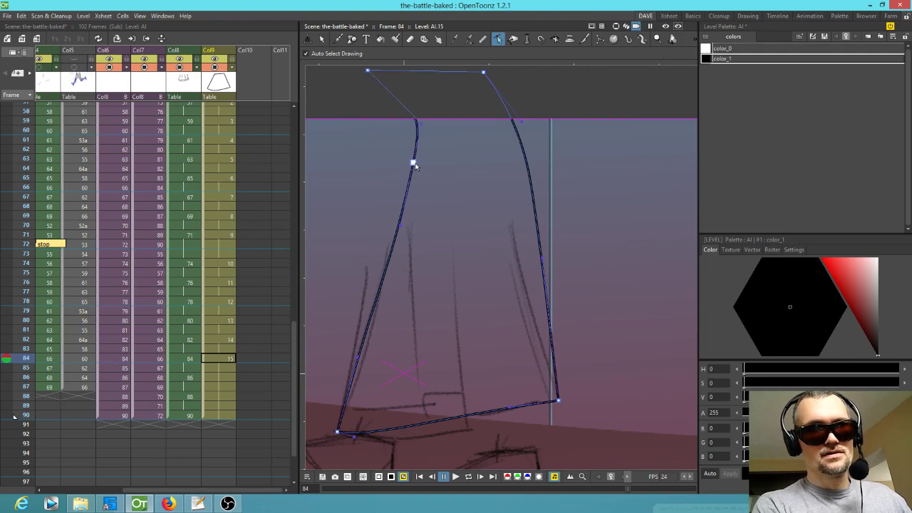
- Refine the top of the frame 84 outline by moving the waist point left and both upper corners slightly right
mouse_move(466, 150)
mouse_down()
mouse_move(473, 186)
mouse_move(490, 169)
mouse_up()
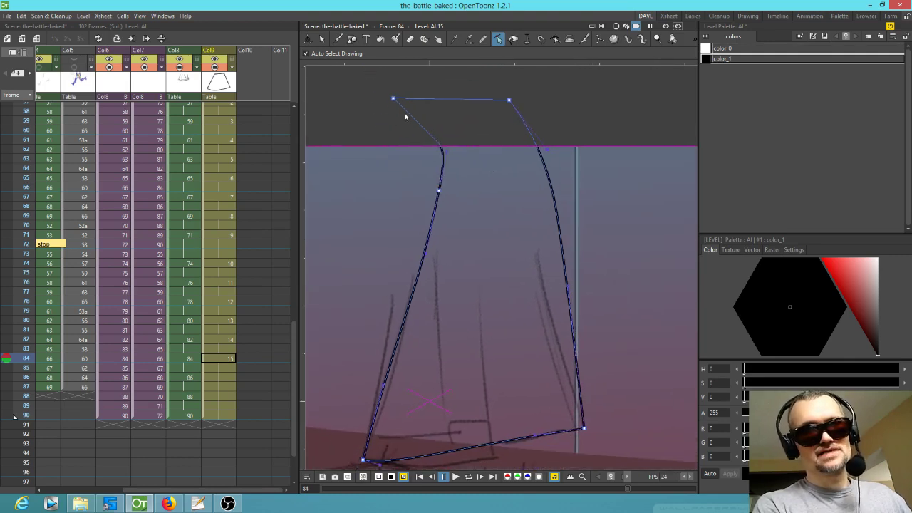
mouse_move(392, 100)
mouse_down()
mouse_move(449, 104)
mouse_move(396, 101)
mouse_up()
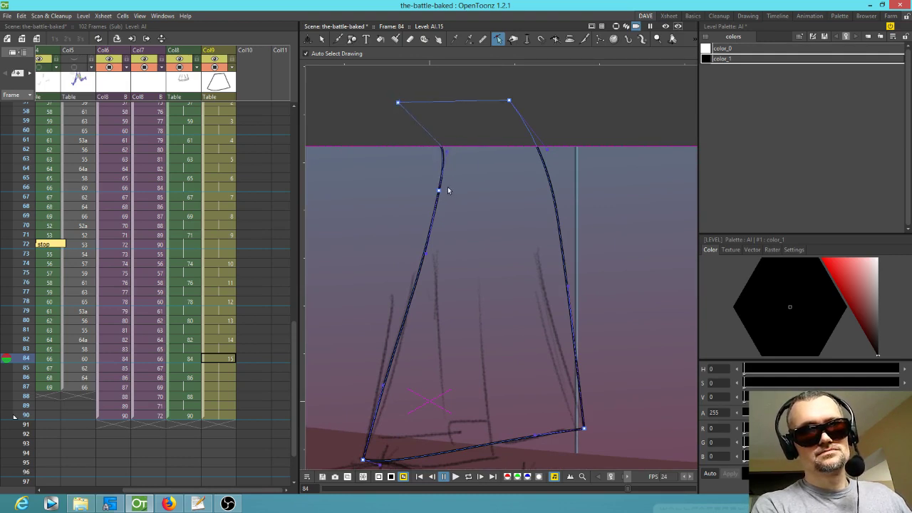
mouse_move(439, 193)
mouse_down()
mouse_move(396, 194)
mouse_move(407, 196)
mouse_up()
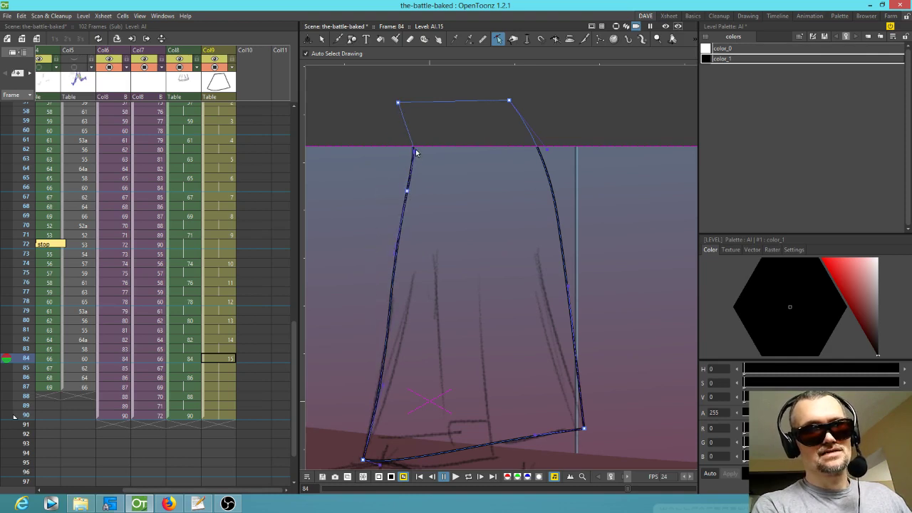
drag(398, 103, 406, 101)
drag(509, 101, 518, 101)
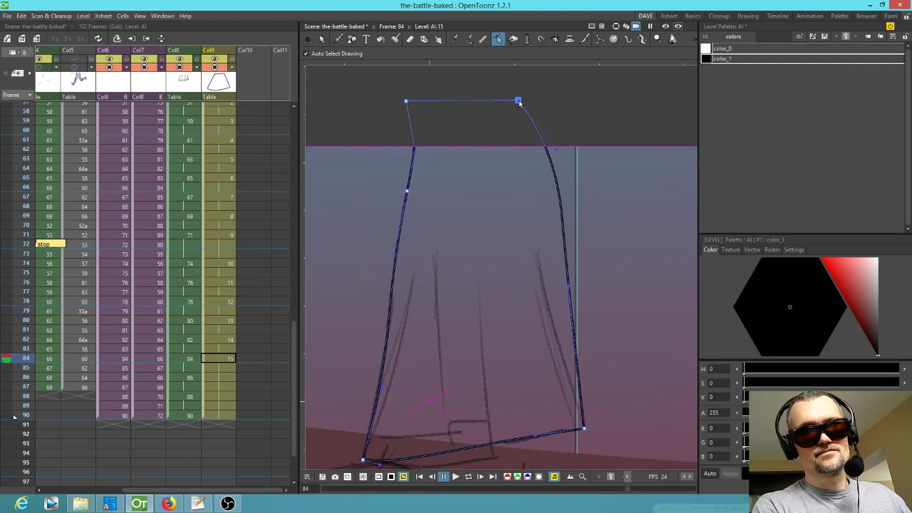
- Curve the frame 84 outline's right side inward along the sketch using its lower and upper curve handles
mouse_move(569, 288)
mouse_down()
mouse_move(523, 285)
mouse_move(528, 278)
mouse_up()
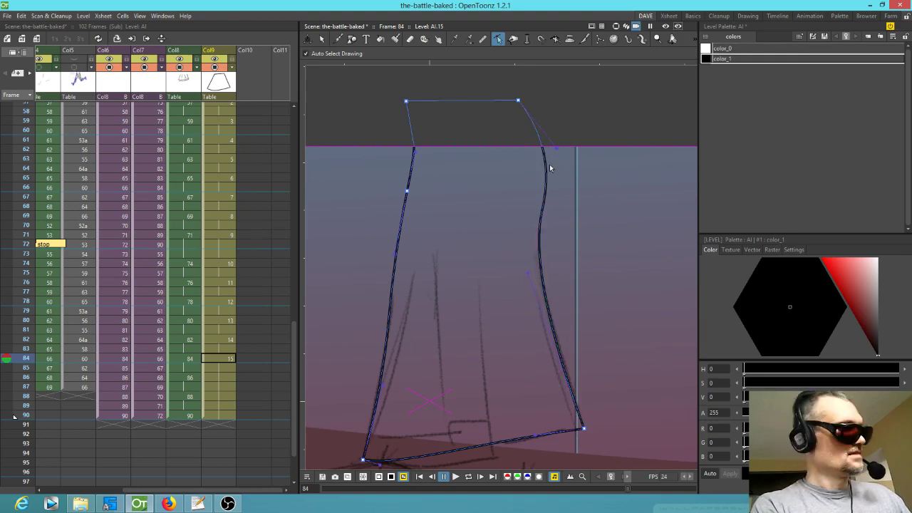
drag(558, 151, 539, 148)
mouse_move(528, 416)
mouse_down()
mouse_move(510, 369)
mouse_move(523, 371)
mouse_move(531, 421)
mouse_up()
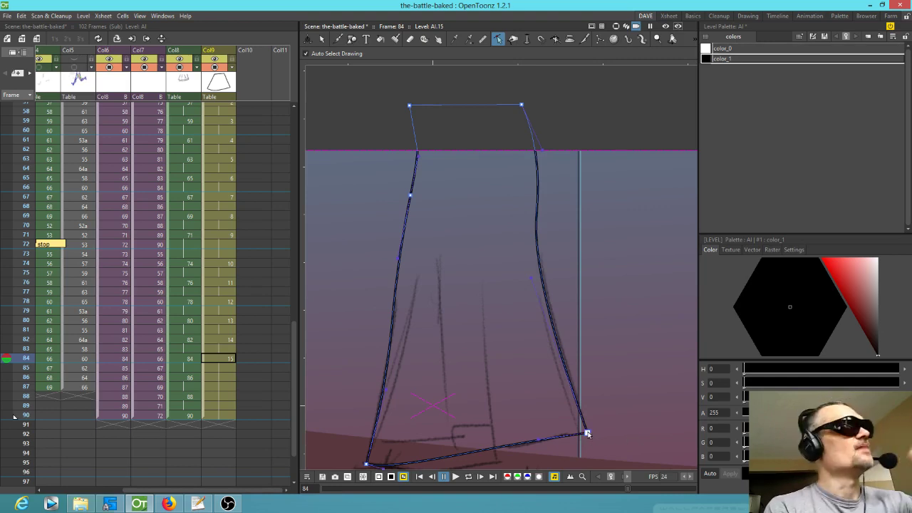
- Switch to the quadratic-oop.html drawing page in Firefox and trace the top arc of the lower-right character's ponytail
mouse_move(167, 504)
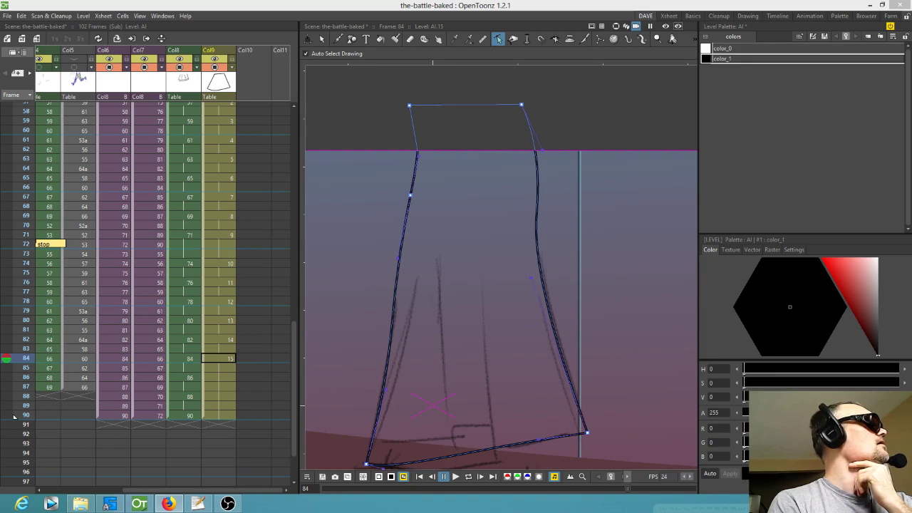
drag(0, 6, 315, 244)
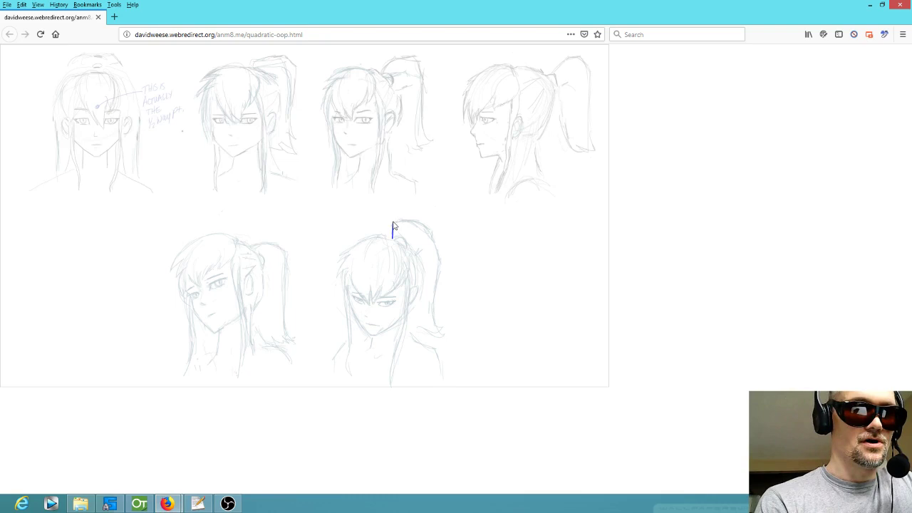
click(440, 261)
click(437, 218)
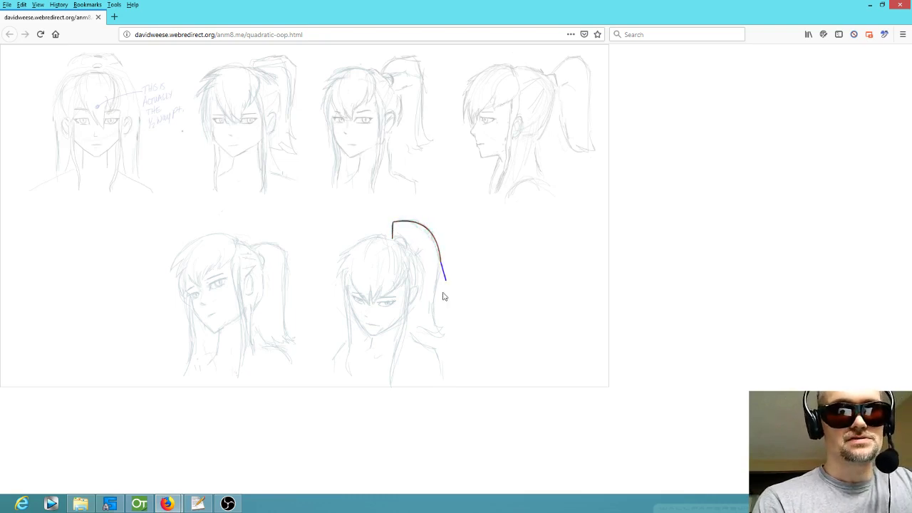
- Trace the lower-right character's outer ponytail edge down to its jagged tip, and add the curved shoulder line below it
click(441, 332)
click(428, 319)
click(429, 332)
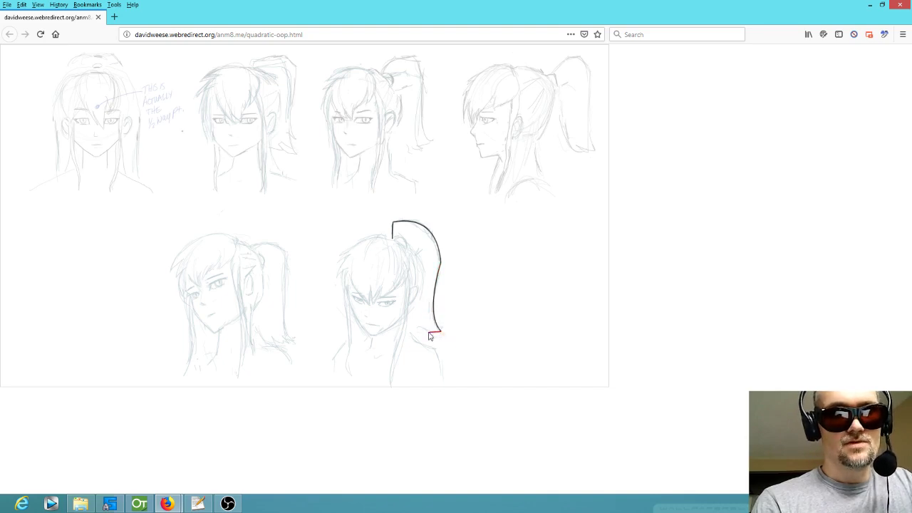
click(430, 332)
click(443, 348)
click(442, 350)
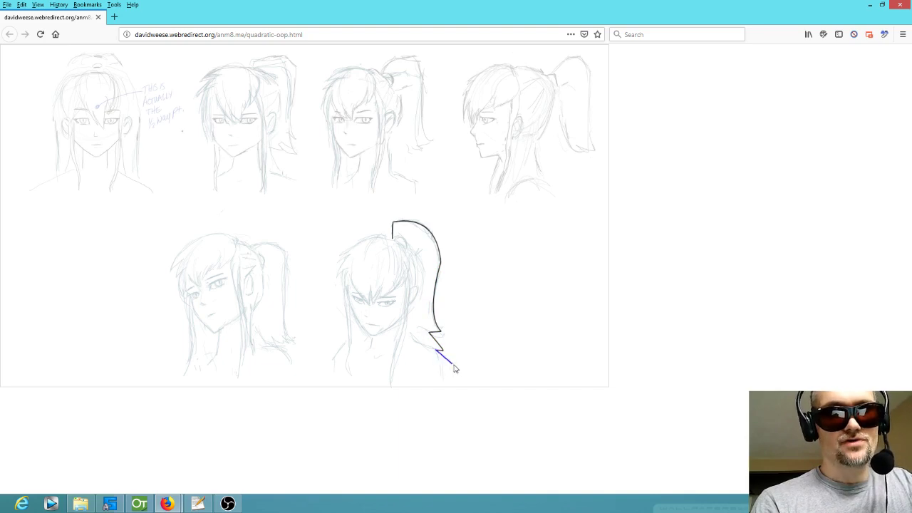
click(449, 389)
click(459, 373)
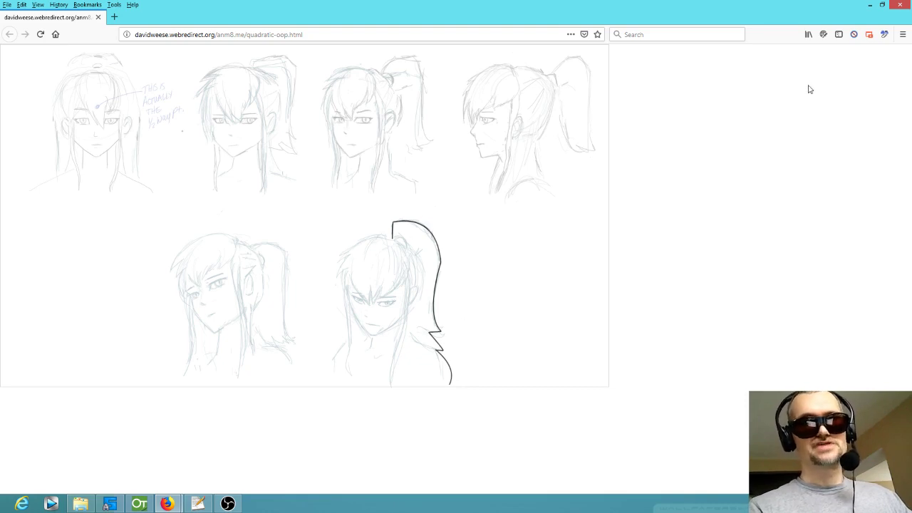
- Trace the lower-right character's crown from the ponytail base to the forehead-side hair tip, with the short notch behind it
click(388, 235)
click(342, 255)
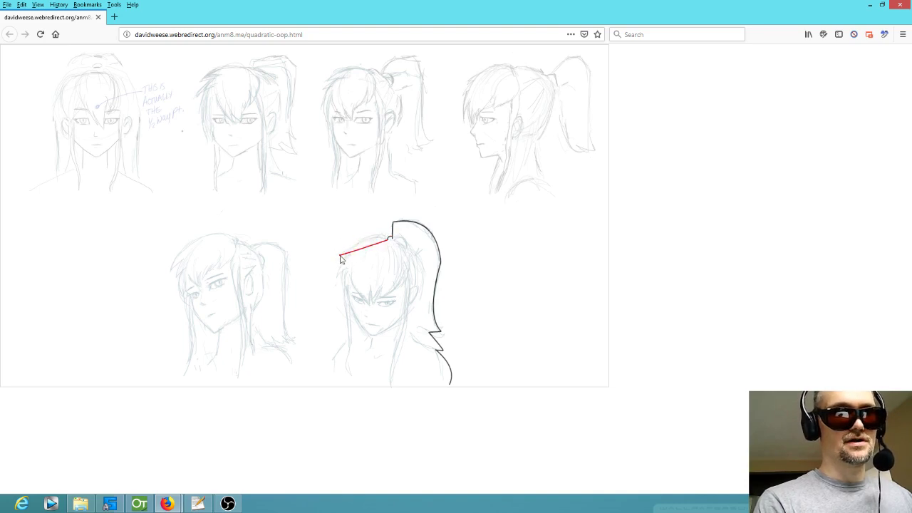
click(389, 287)
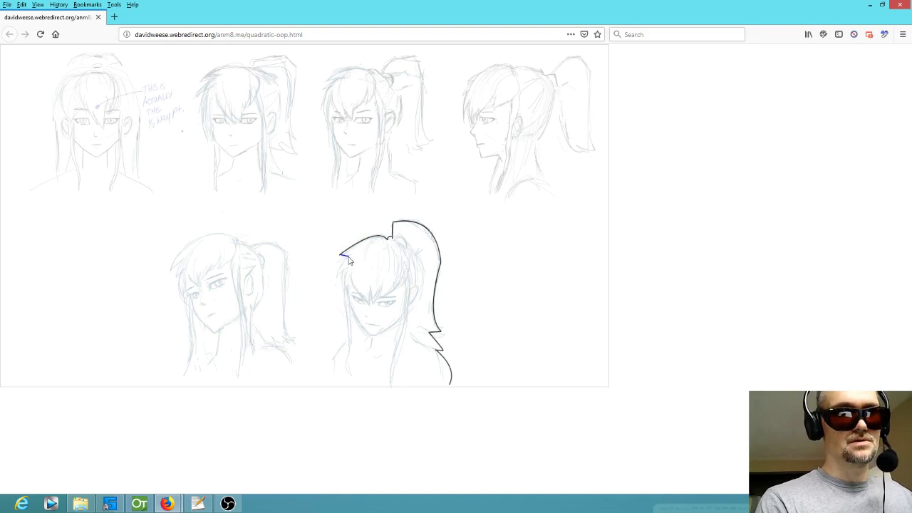
click(351, 255)
click(350, 254)
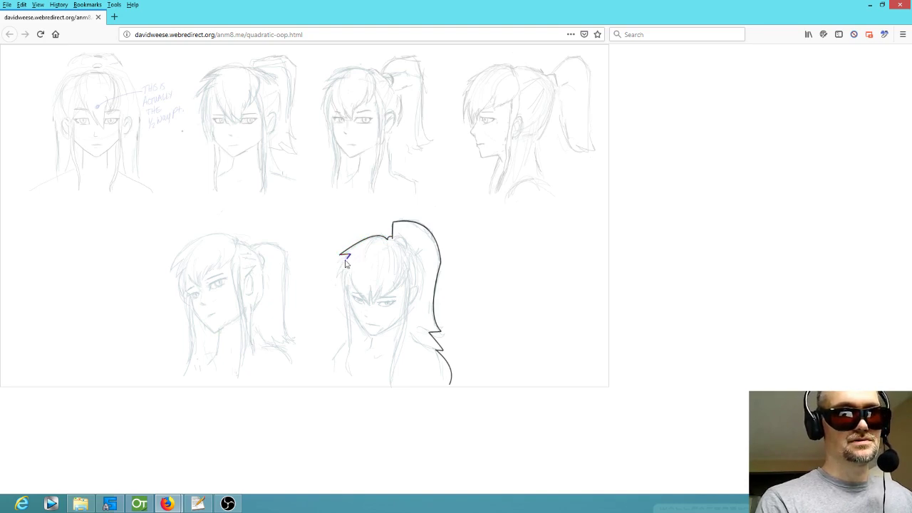
- Trace the remaining jagged hair tips beside the lower-right character's face and the long side lock hanging down to the chest
click(340, 266)
click(340, 266)
click(341, 268)
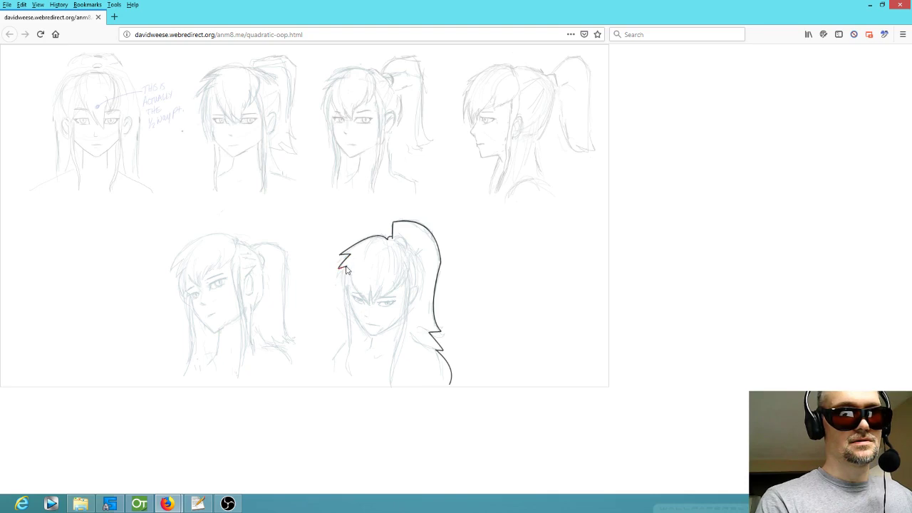
click(340, 286)
click(341, 287)
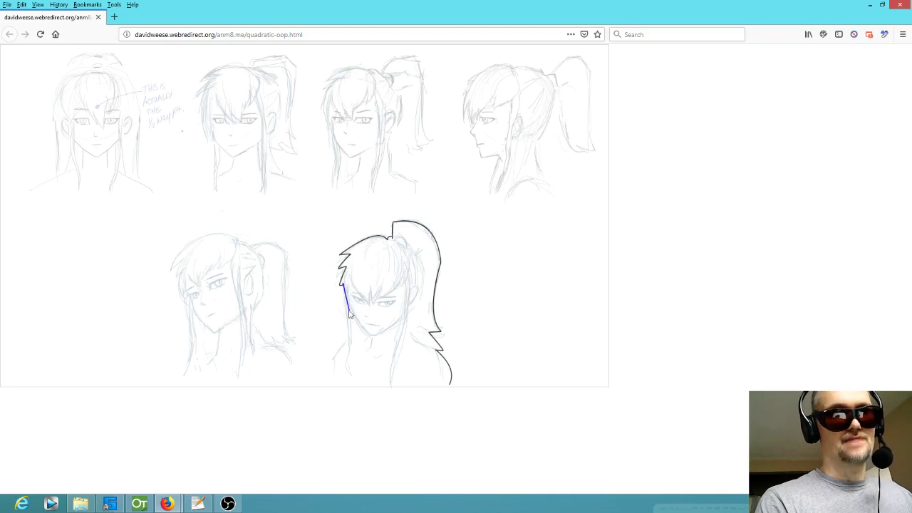
click(346, 357)
click(347, 343)
click(351, 377)
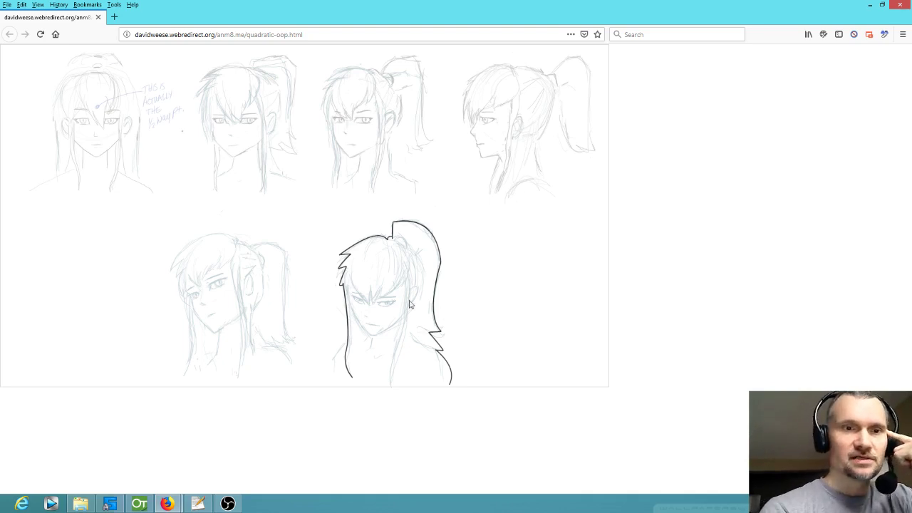
- Trace both edges of the long lock between the lower-right character's face and ponytail, ending with the fringe curve above the eye
drag(411, 272, 395, 384)
click(410, 332)
click(395, 384)
click(391, 373)
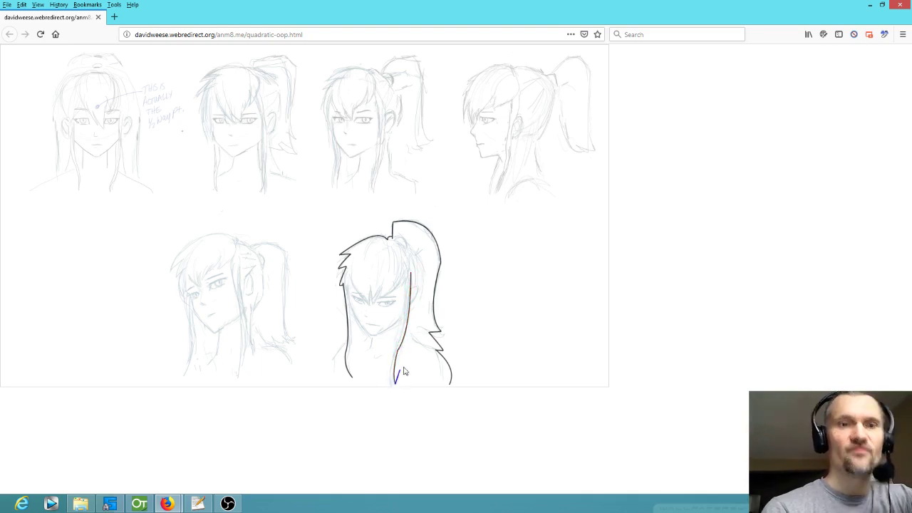
click(392, 349)
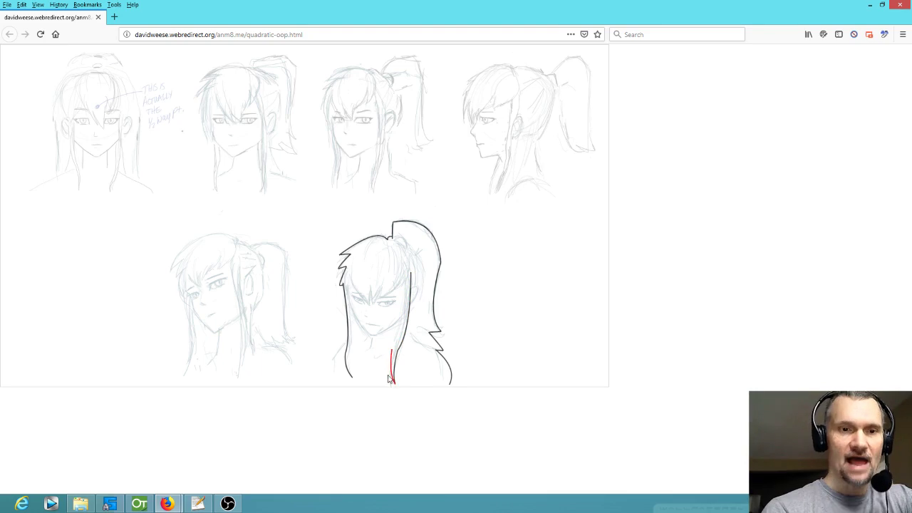
click(389, 379)
click(404, 277)
click(406, 343)
click(381, 298)
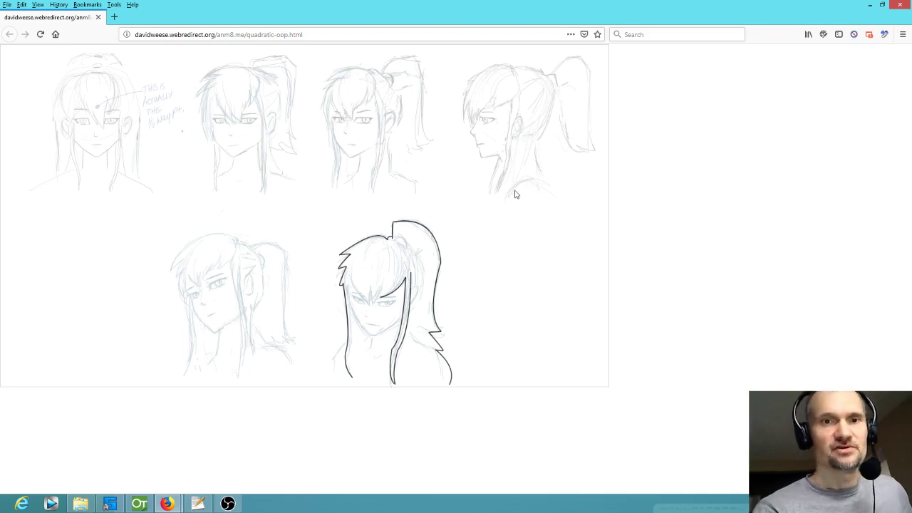
- Trace the shoulder arc, nape and back of the head on the upper-right profile character
mouse_move(504, 201)
mouse_down()
mouse_move(546, 185)
mouse_move(518, 175)
mouse_up()
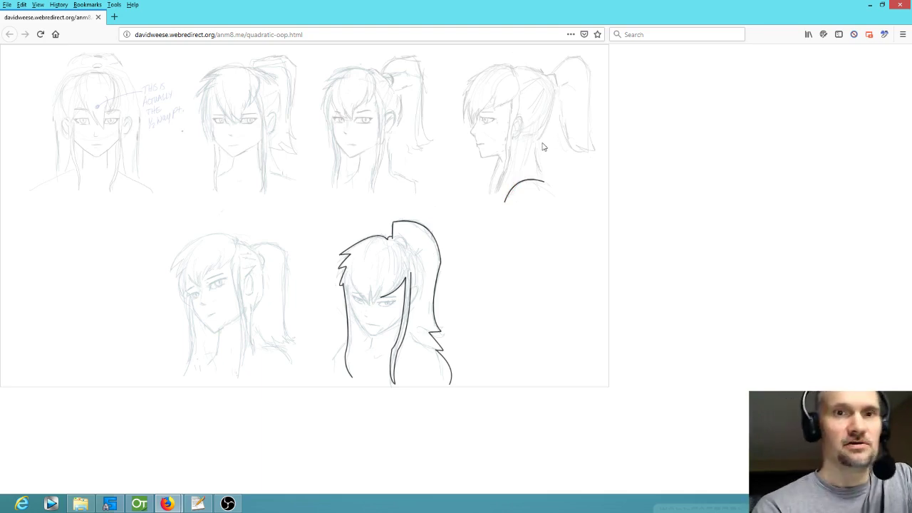
mouse_move(536, 143)
mouse_down()
mouse_move(549, 191)
mouse_move(549, 181)
mouse_up()
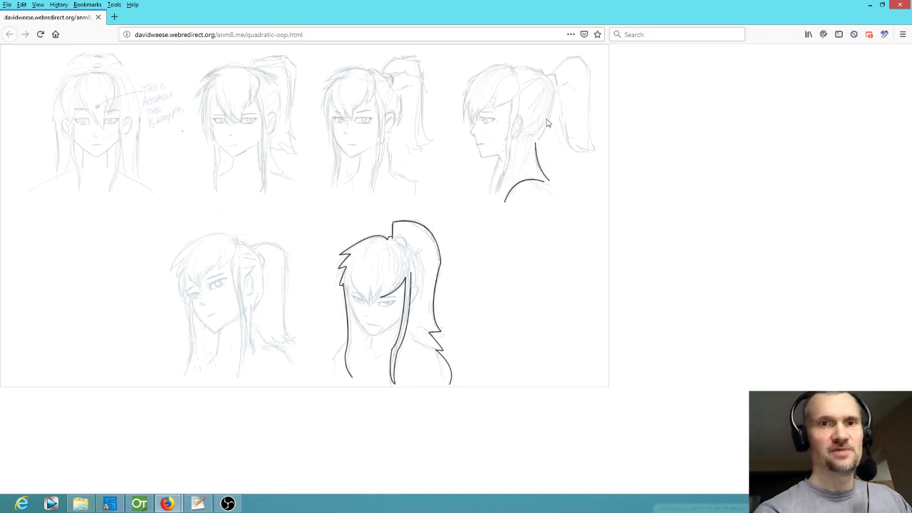
click(558, 100)
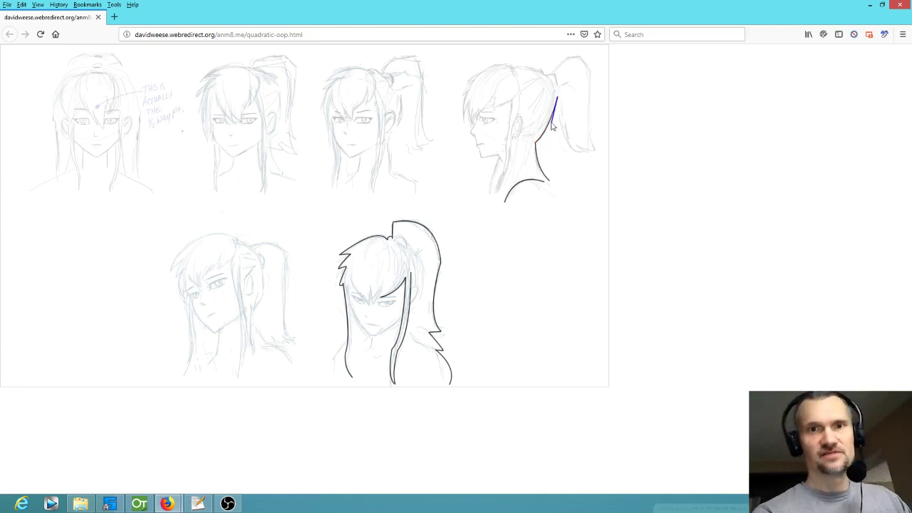
- Trace the upper-right profile character's ponytail along its inner edge, around the curled tip and back over the top arc
click(586, 152)
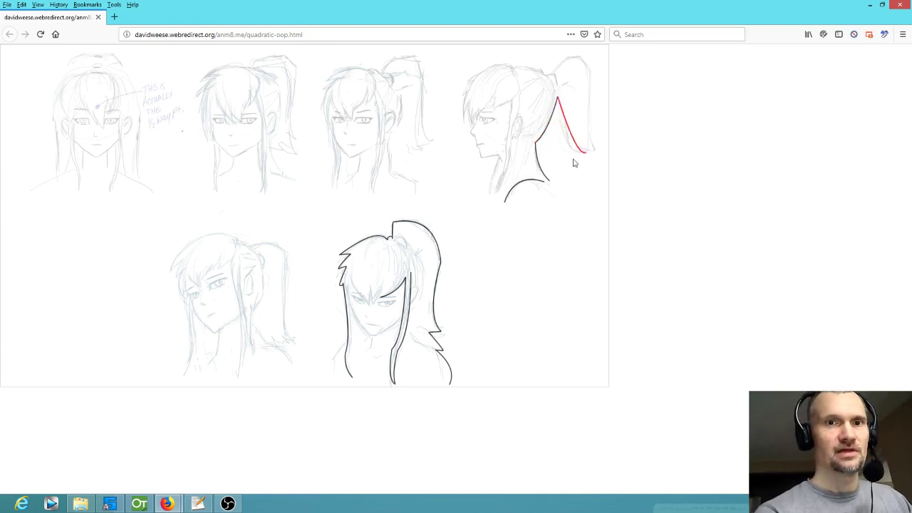
click(593, 153)
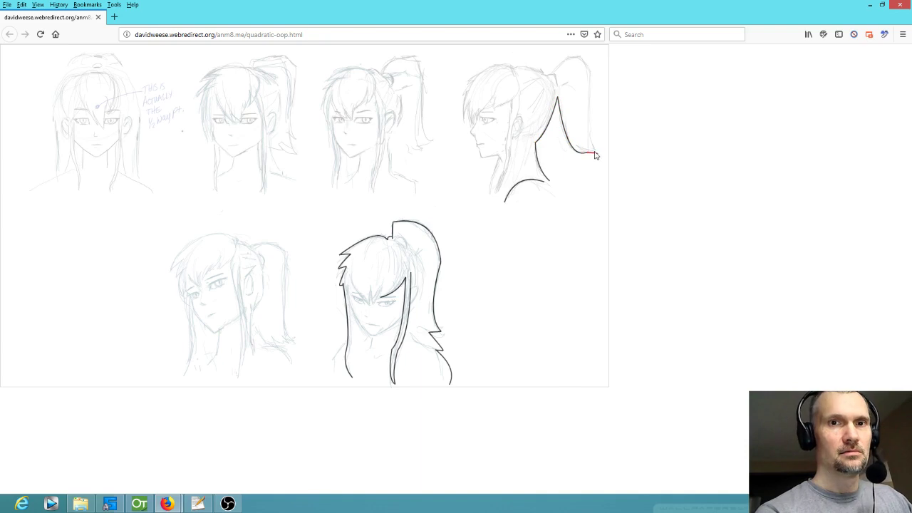
click(595, 155)
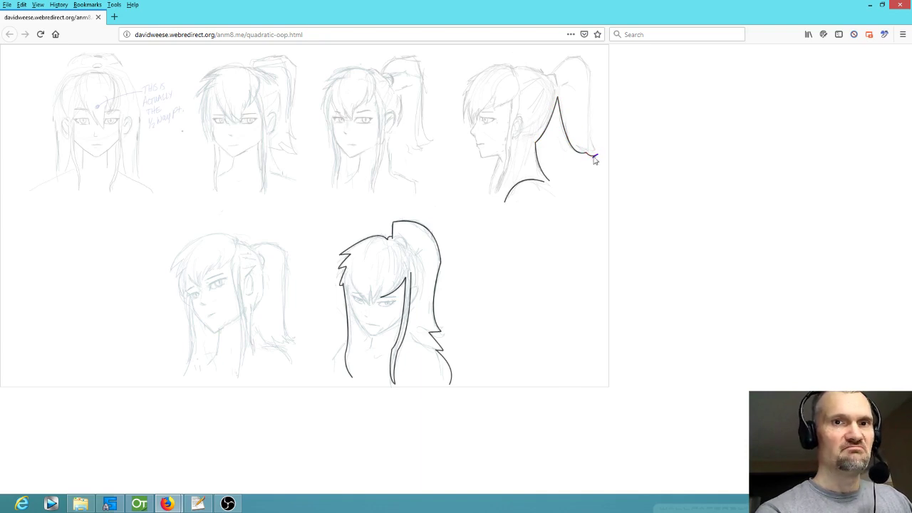
click(586, 65)
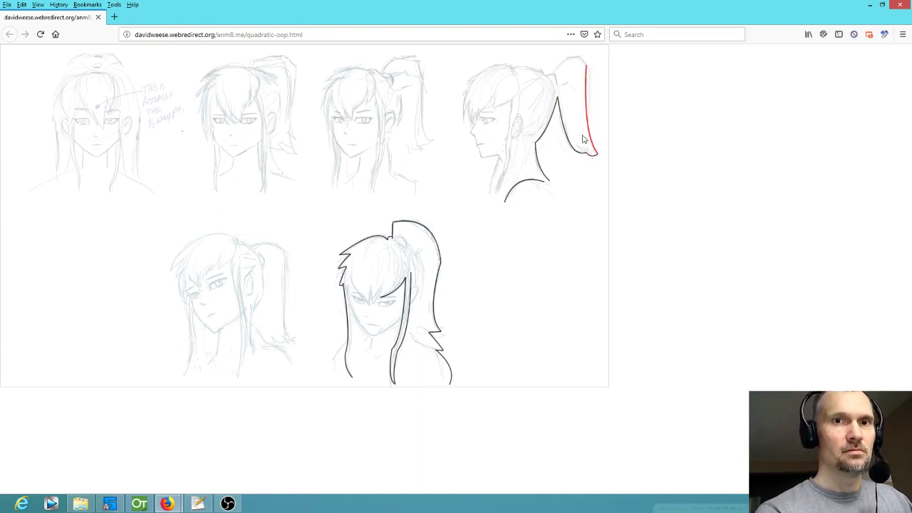
click(585, 149)
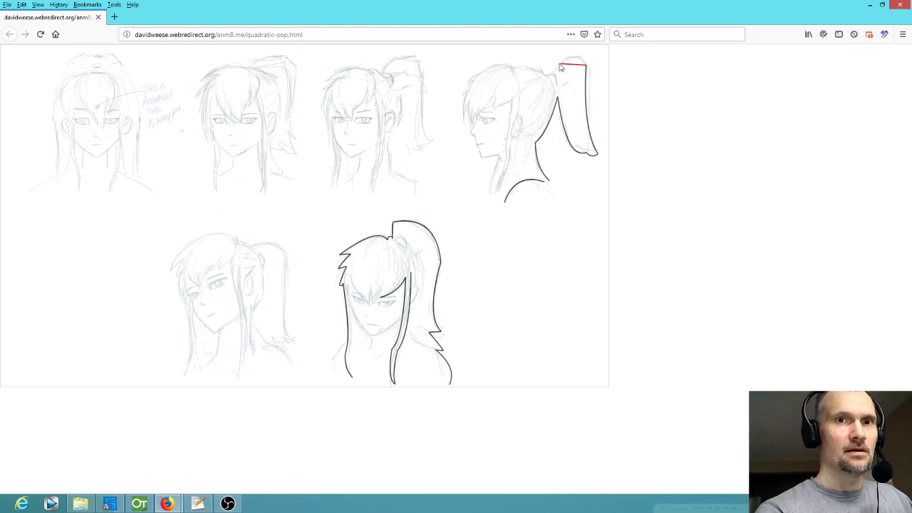
click(574, 48)
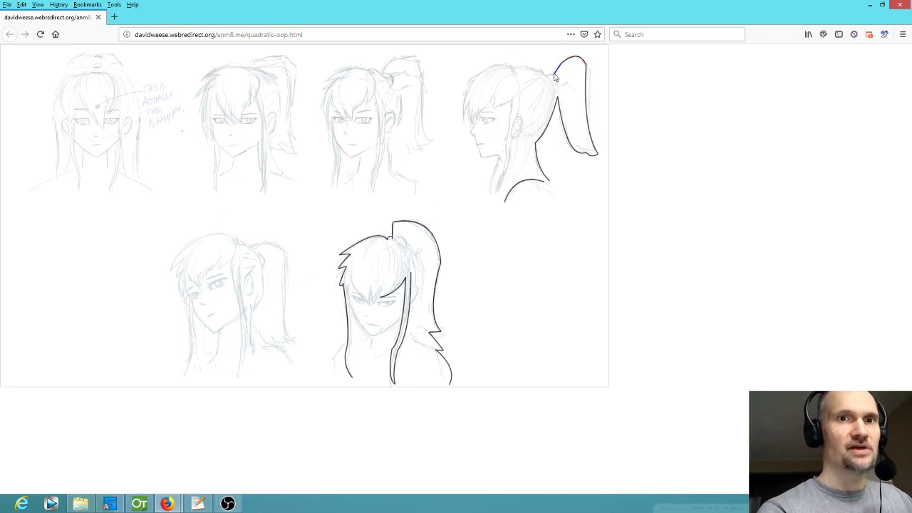
click(557, 73)
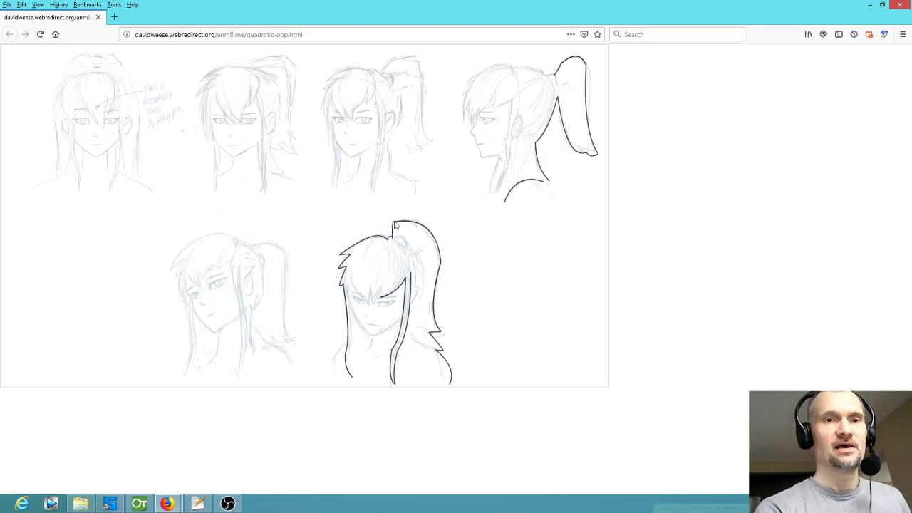
- Draw a freestanding quadratic arc in the blank area beside the lower-right character and end the curve
mouse_move(475, 268)
mouse_down()
mouse_move(501, 272)
mouse_move(523, 312)
mouse_move(481, 283)
mouse_move(520, 238)
mouse_move(476, 186)
mouse_move(519, 332)
mouse_move(551, 217)
mouse_move(488, 263)
mouse_move(530, 299)
mouse_move(549, 242)
mouse_move(491, 275)
mouse_move(538, 270)
mouse_up()
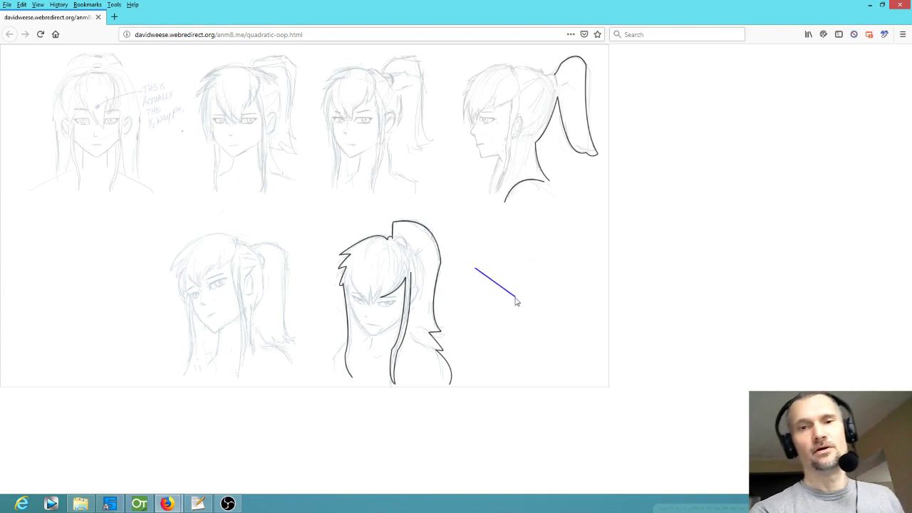
click(518, 298)
click(535, 268)
key(Escape)
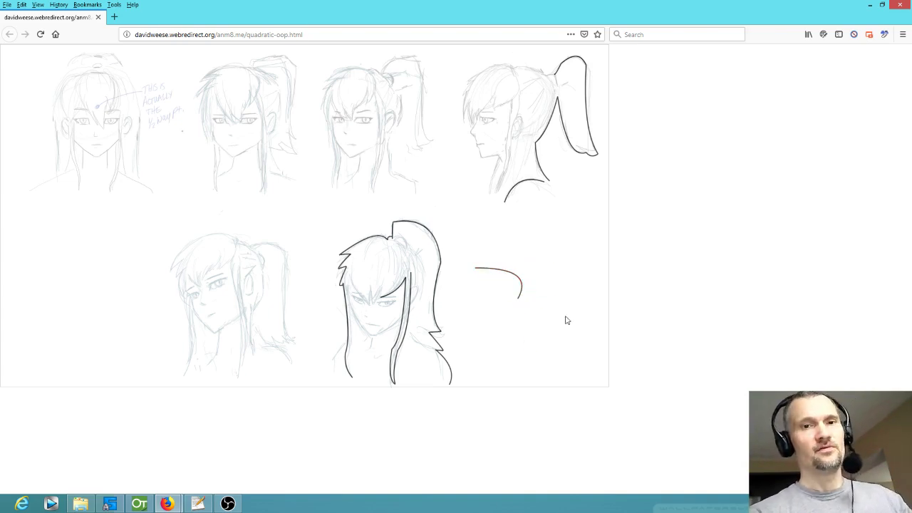
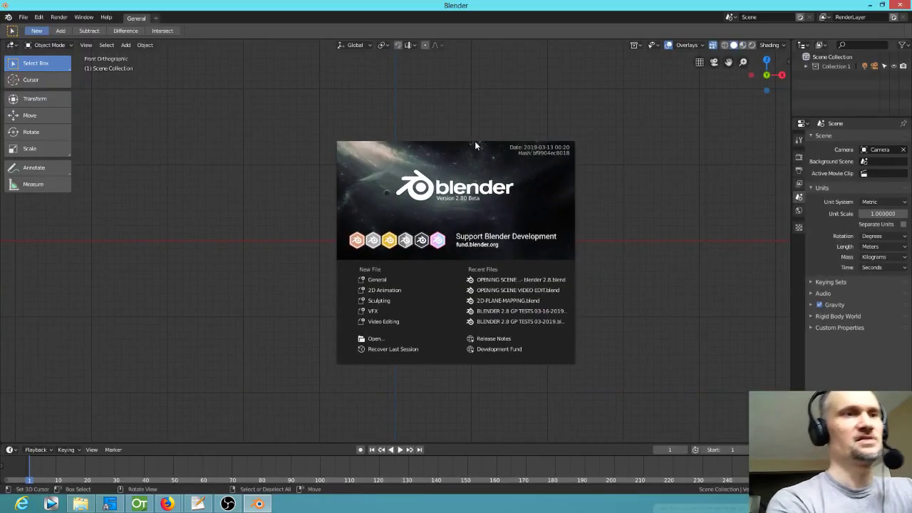
- Switch to Blender and create a new file from the 2D Animation template
click(24, 20)
click(24, 18)
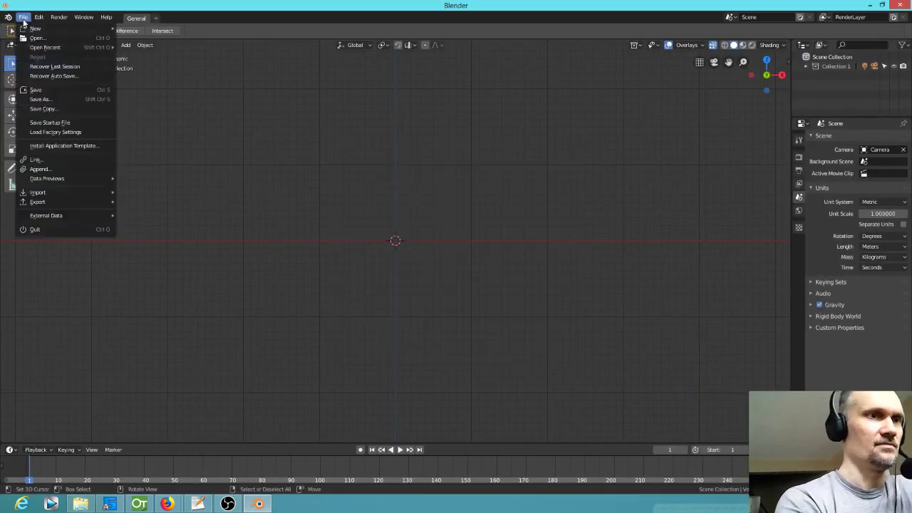
click(59, 20)
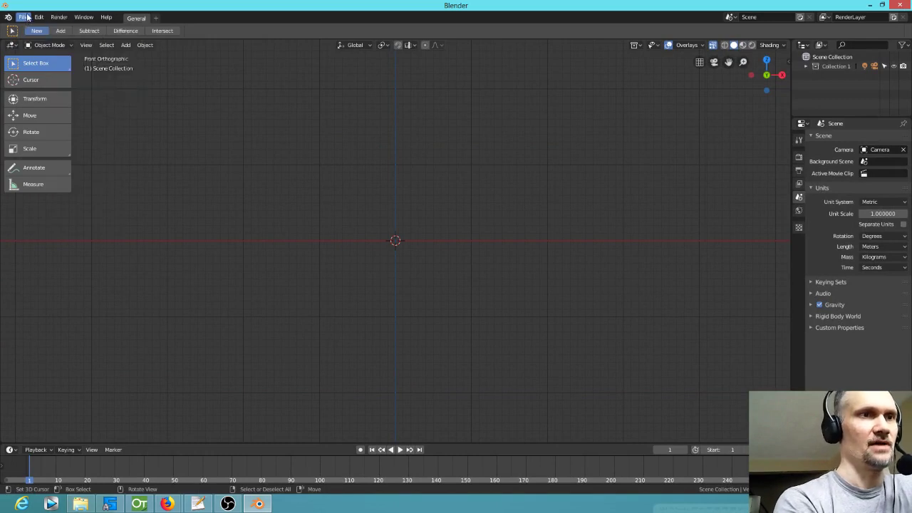
click(24, 17)
mouse_move(43, 28)
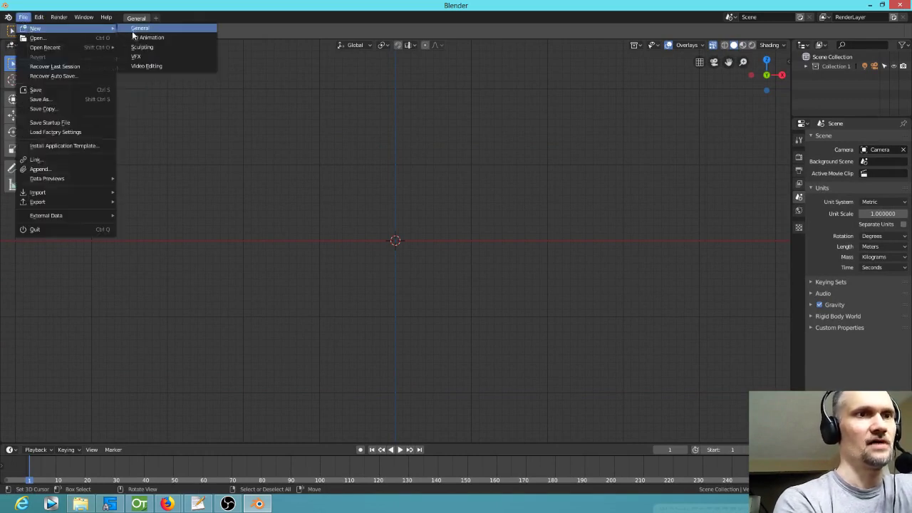
click(153, 37)
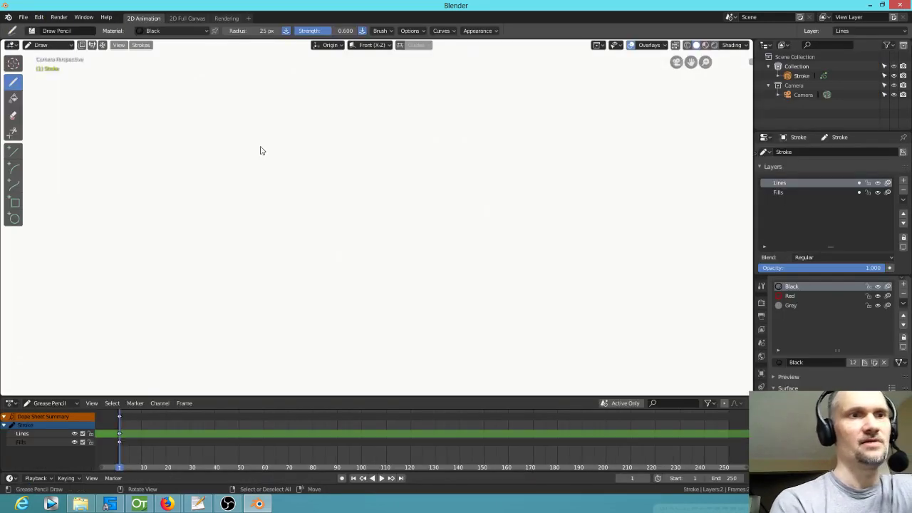
- Try to draw curves on the blank canvas with the Grease Pencil Arc tool, cancelling each one
click(16, 152)
click(17, 169)
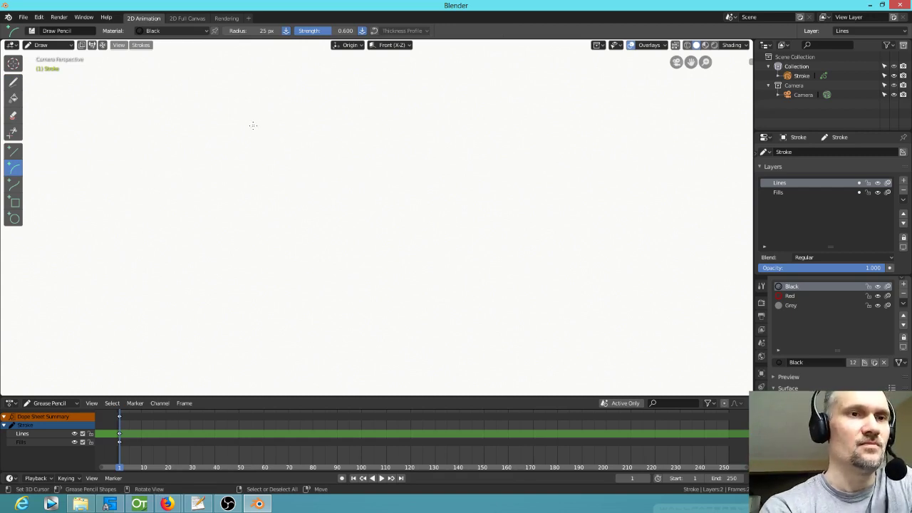
mouse_move(247, 124)
mouse_down()
mouse_move(340, 226)
mouse_move(360, 147)
mouse_move(331, 125)
mouse_up()
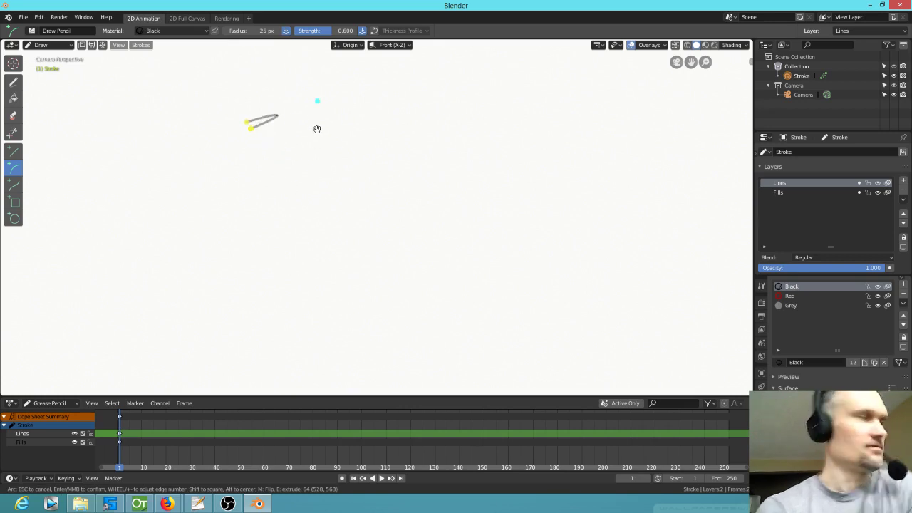
key(Escape)
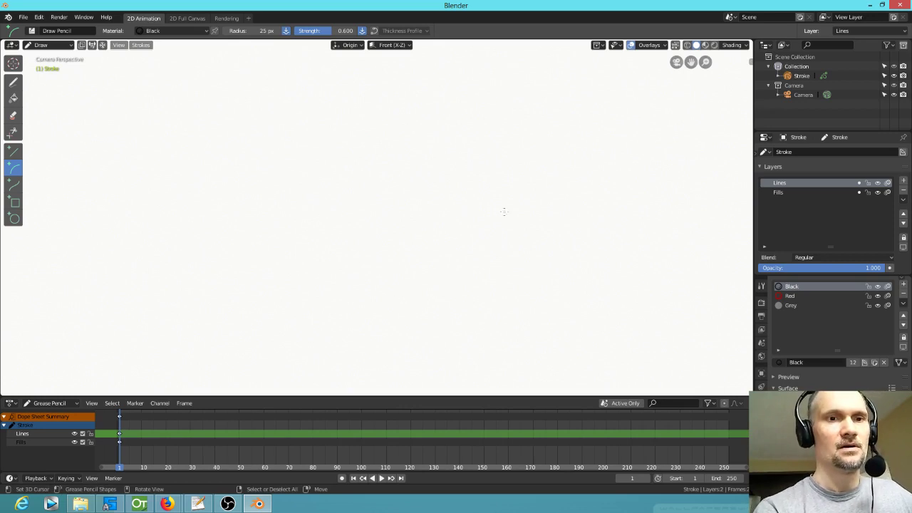
mouse_move(244, 135)
mouse_down()
mouse_move(364, 275)
mouse_move(332, 230)
mouse_move(318, 225)
mouse_up()
key(Escape)
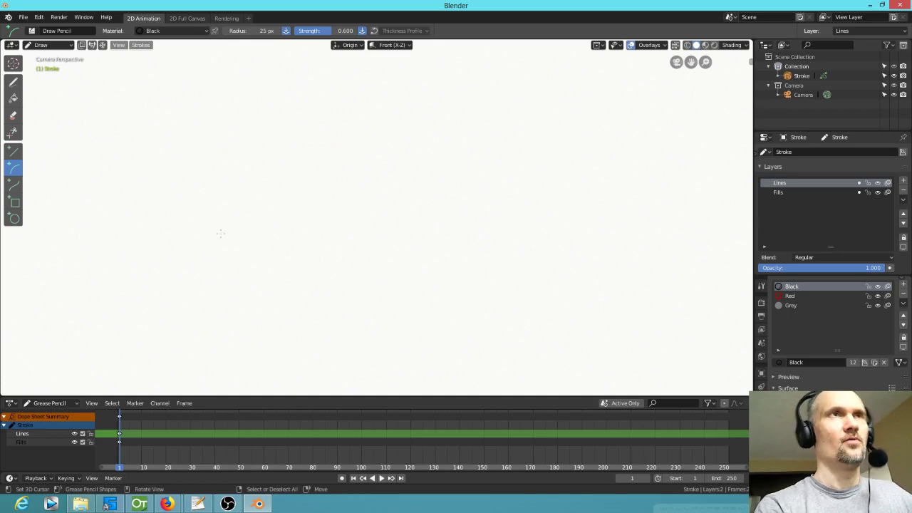
- Switch back to the quadratic-oop.html drawing page in Firefox
mouse_move(167, 503)
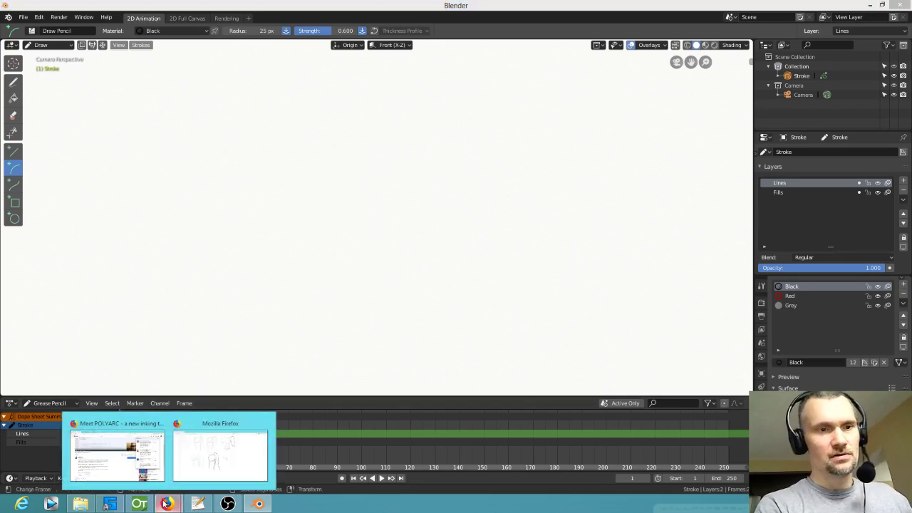
click(216, 467)
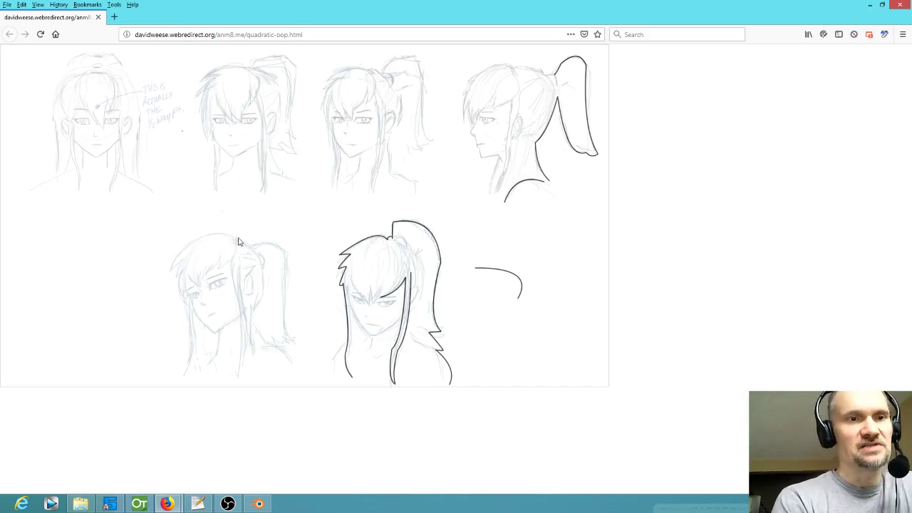
- Trace the crown of the lower-left character's head with one quadratic curve, bend it to the sketched hairline and end the curve
mouse_move(238, 241)
mouse_down()
mouse_move(164, 279)
mouse_move(172, 270)
mouse_up()
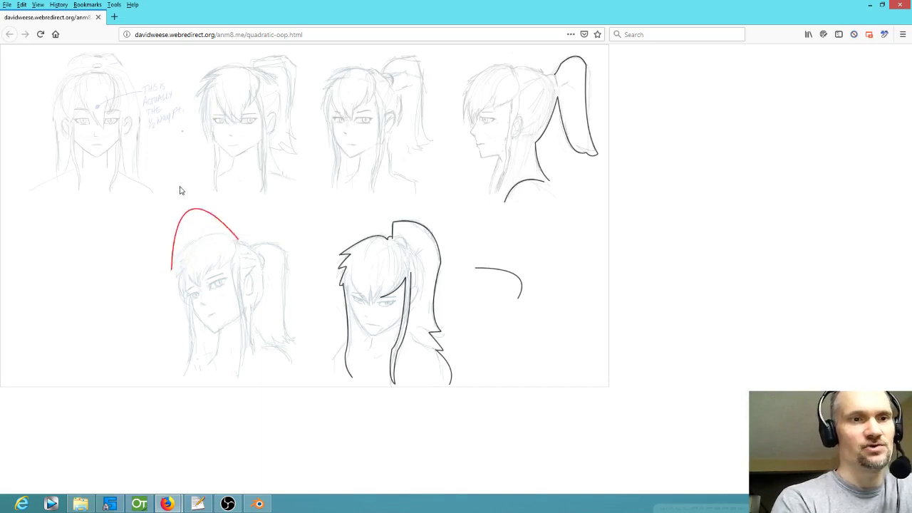
click(205, 218)
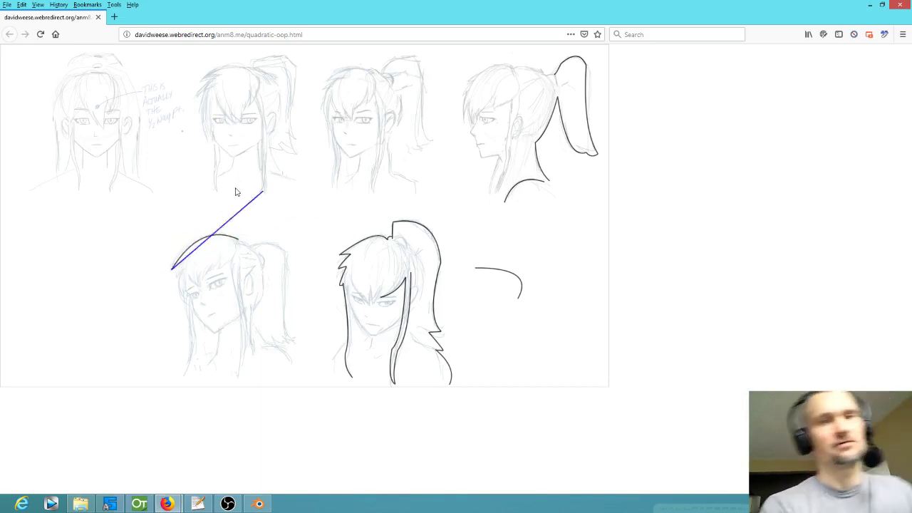
key(Escape)
- Switch back to the 2D Animation file in Blender
click(258, 503)
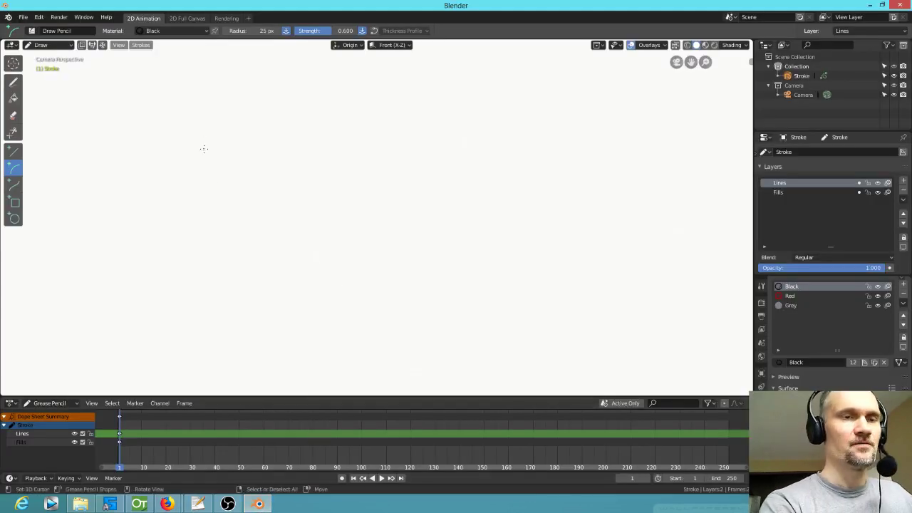
- Try to draw a Grease Pencil arc, adjusting its end point and pulling its control point inward to flatten the curve
drag(207, 154, 327, 275)
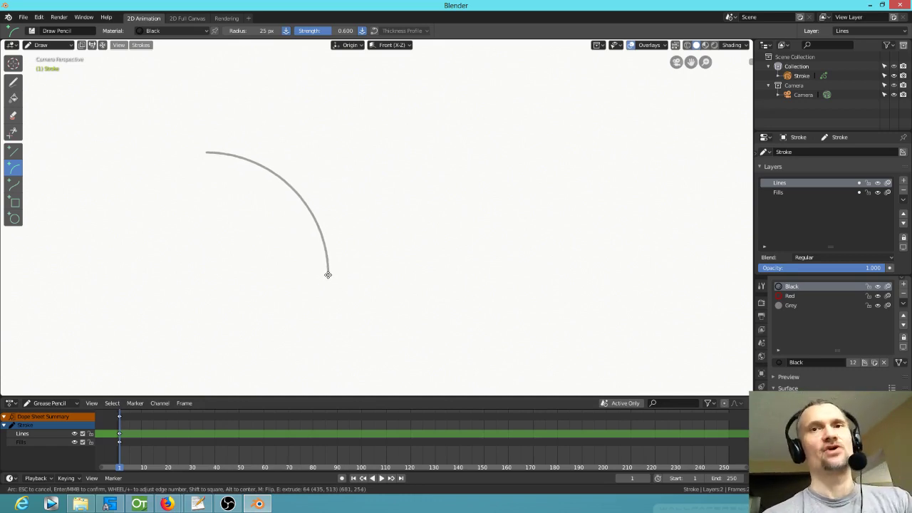
drag(328, 274, 325, 274)
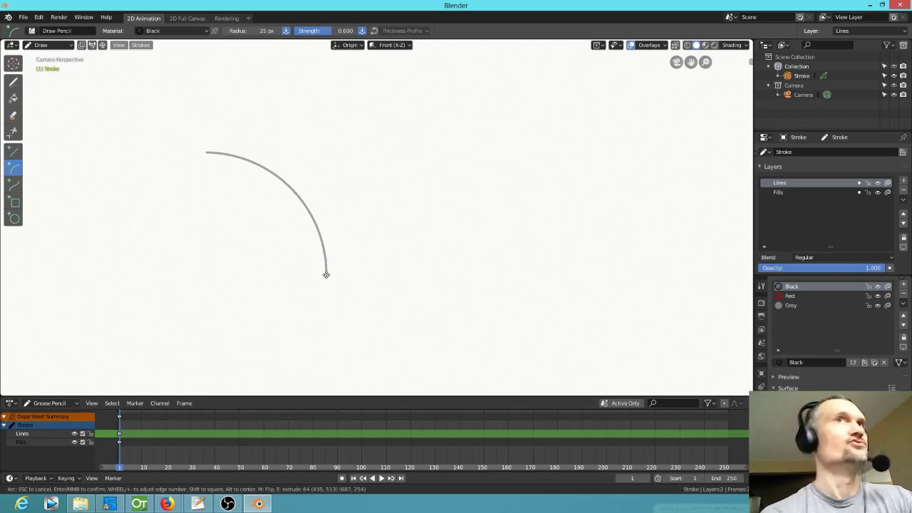
drag(326, 274, 328, 279)
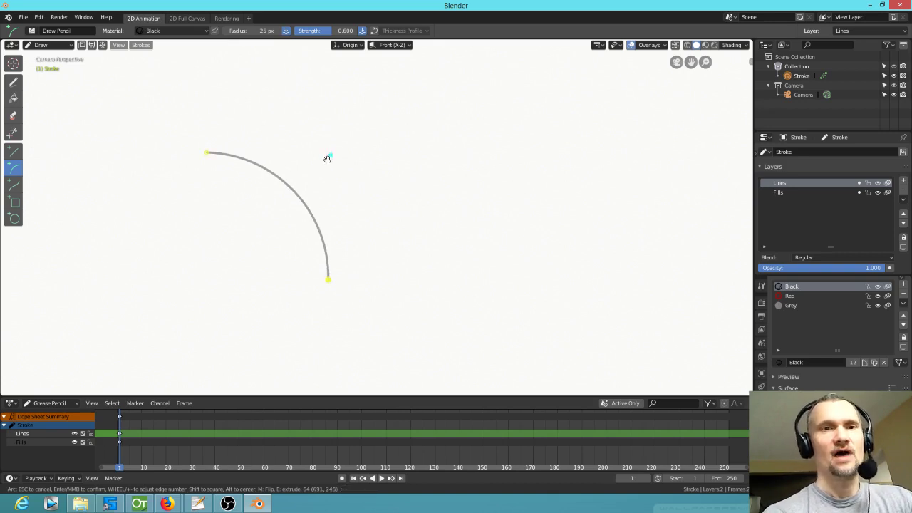
drag(331, 154, 297, 194)
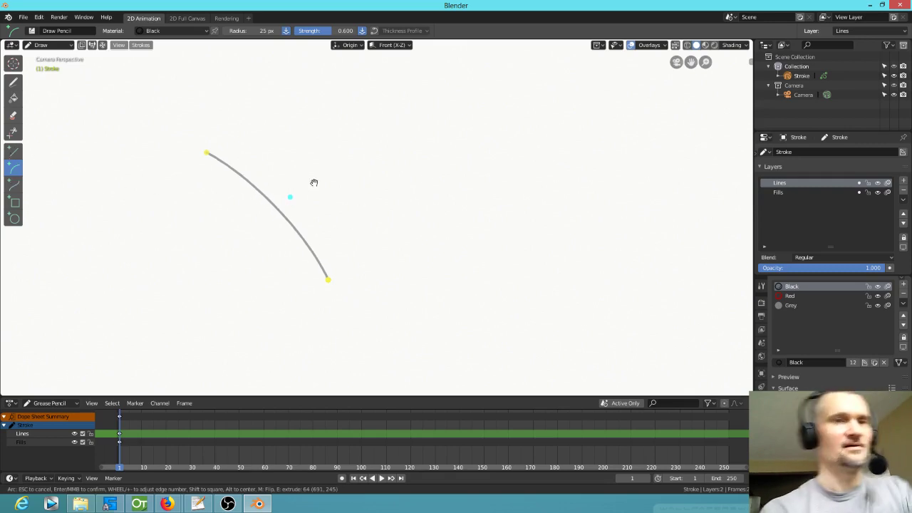
key(Escape)
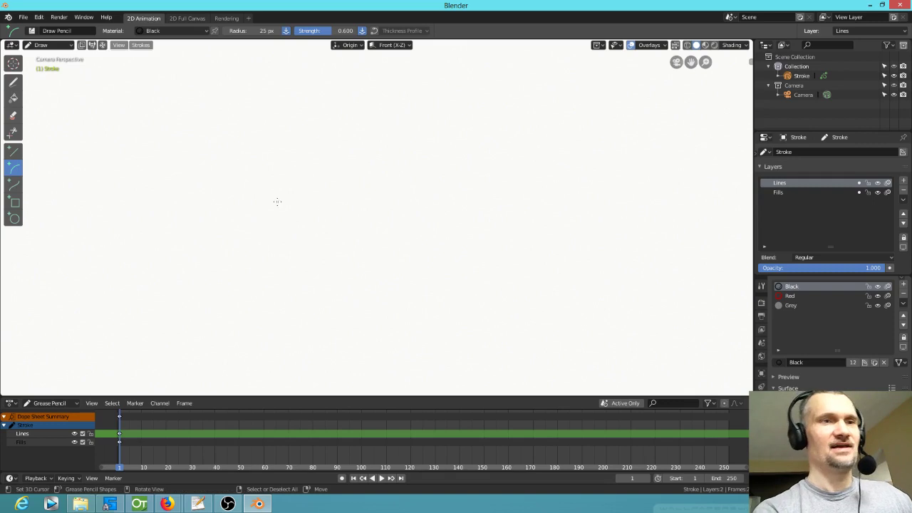
- Try to draw a chain of connected straight segments with the Line tool, moving the first segment's end before extruding the others
click(12, 150)
mouse_move(228, 118)
mouse_down()
mouse_move(296, 202)
mouse_move(399, 286)
mouse_move(382, 289)
mouse_up()
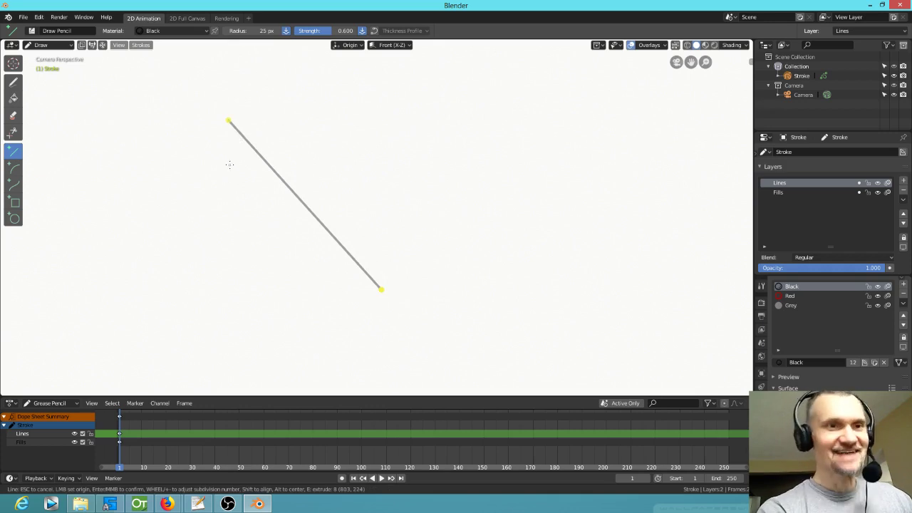
drag(382, 288, 347, 300)
key(e)
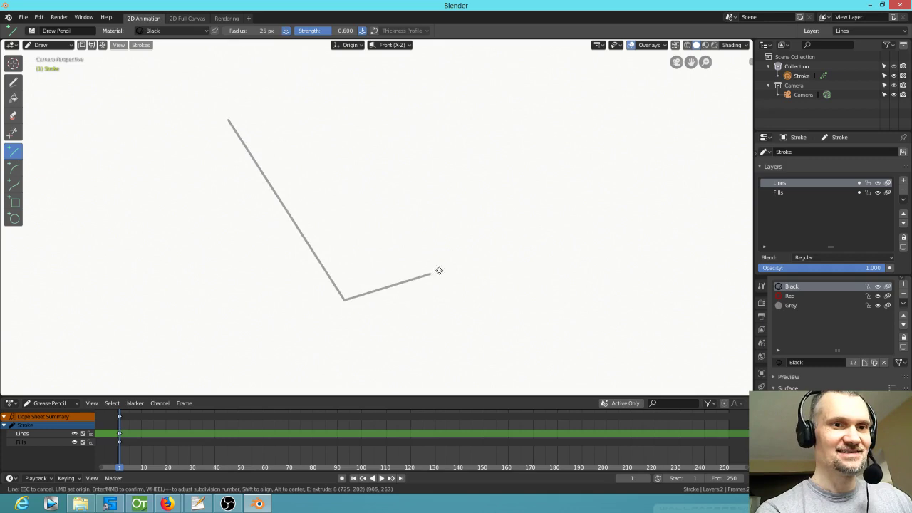
click(537, 213)
key(e)
click(646, 338)
key(Escape)
- Try to draw a single diagonal line with the Line tool and a single curve with the Arc tool
click(15, 171)
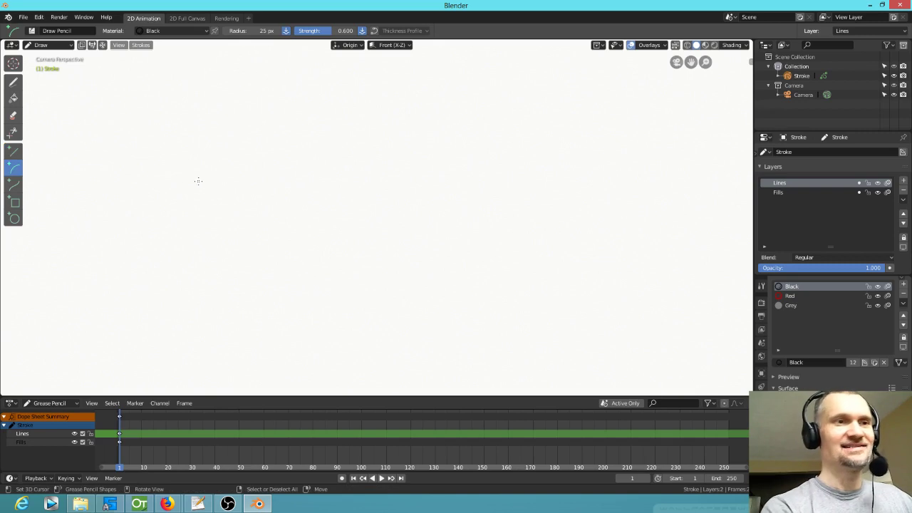
click(14, 151)
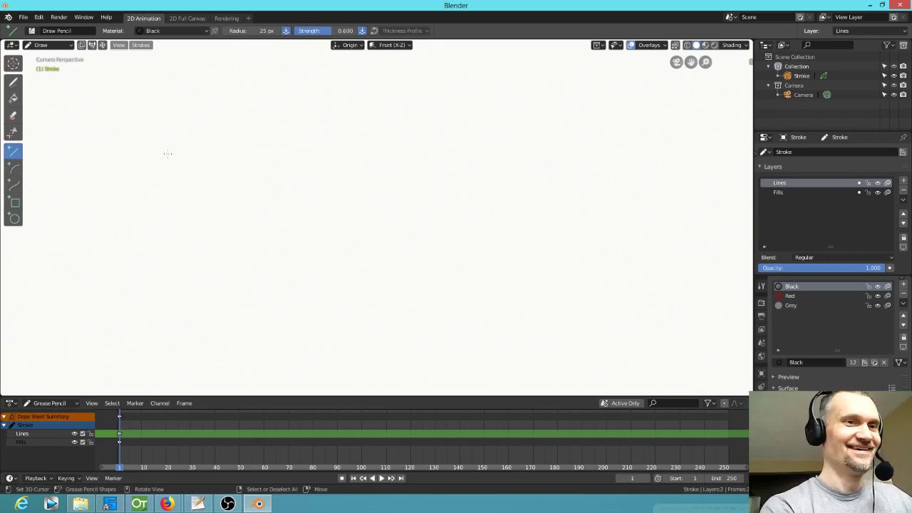
mouse_move(193, 140)
mouse_down()
mouse_move(307, 291)
mouse_move(324, 297)
mouse_up()
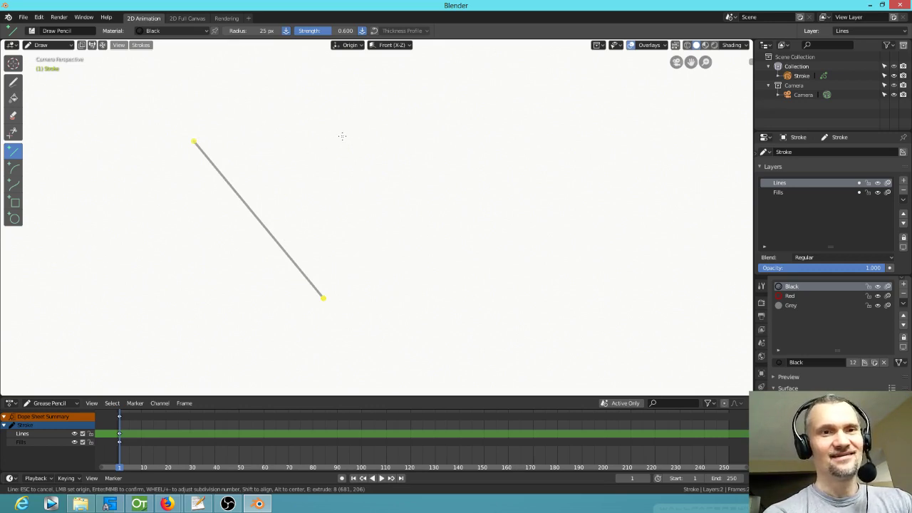
key(Escape)
click(14, 168)
click(302, 137)
drag(289, 217, 426, 332)
key(Escape)
- Try to draw two connected arcs, flattening the first and bowing the second downward with their control points
mouse_move(196, 169)
mouse_down()
mouse_move(345, 327)
mouse_move(321, 297)
mouse_up()
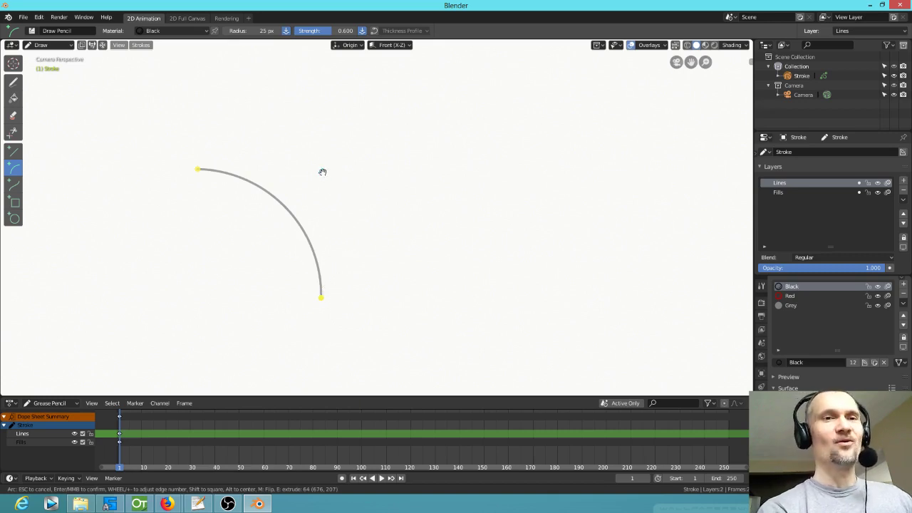
drag(324, 170, 279, 216)
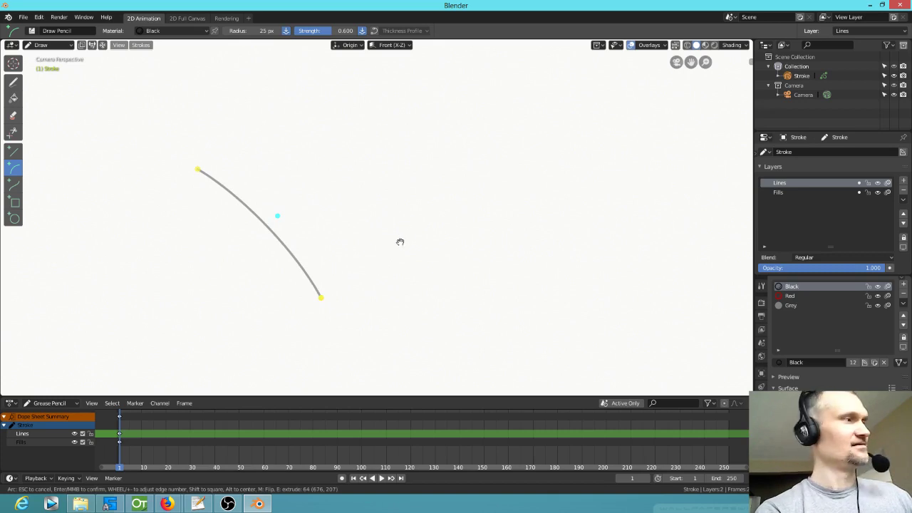
key(e)
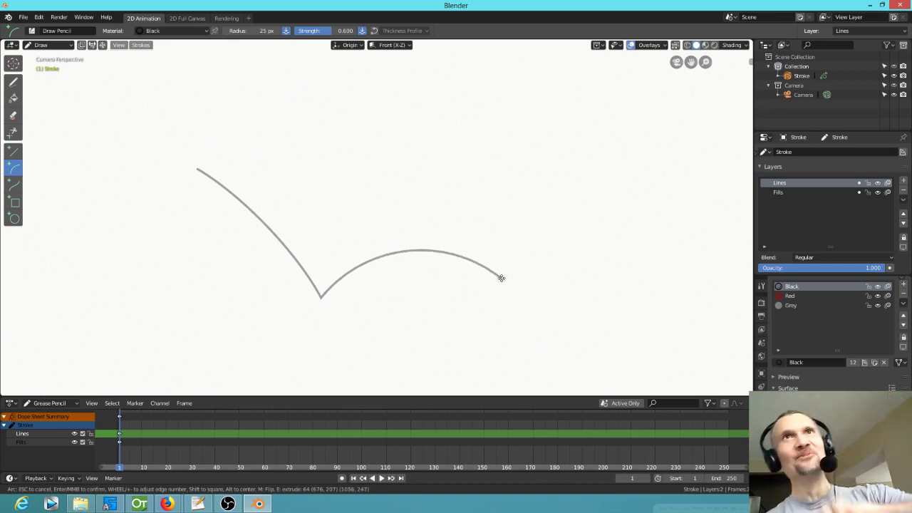
drag(502, 278, 505, 289)
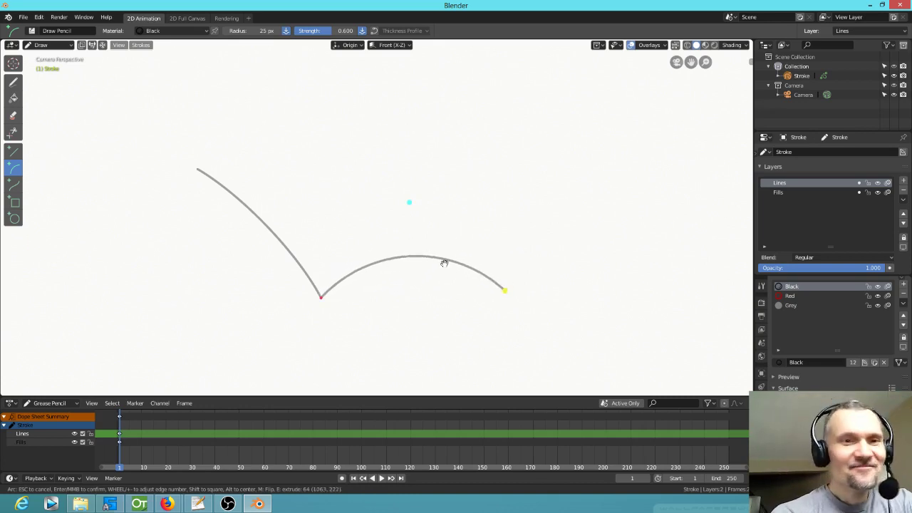
drag(408, 201, 421, 314)
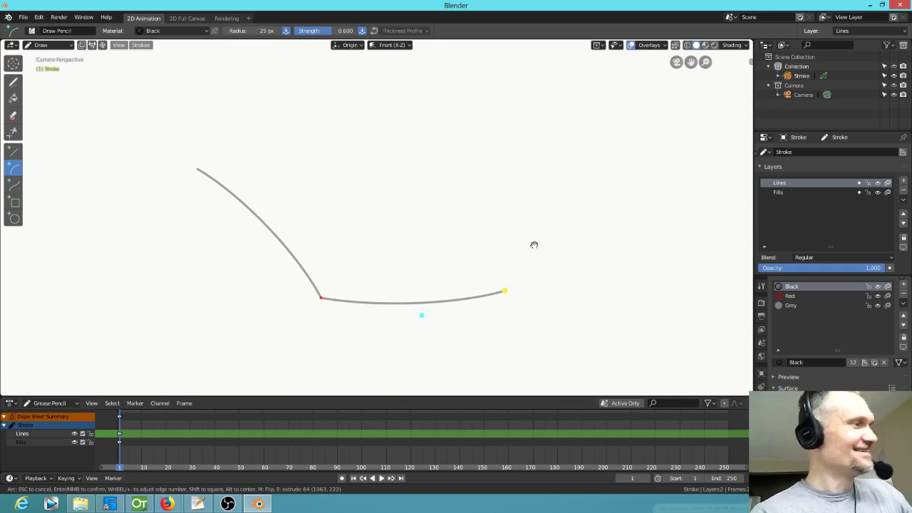
- Try to extend the arc chain into a closed, rounded outline by extruding more arcs and bending them outward
key(e)
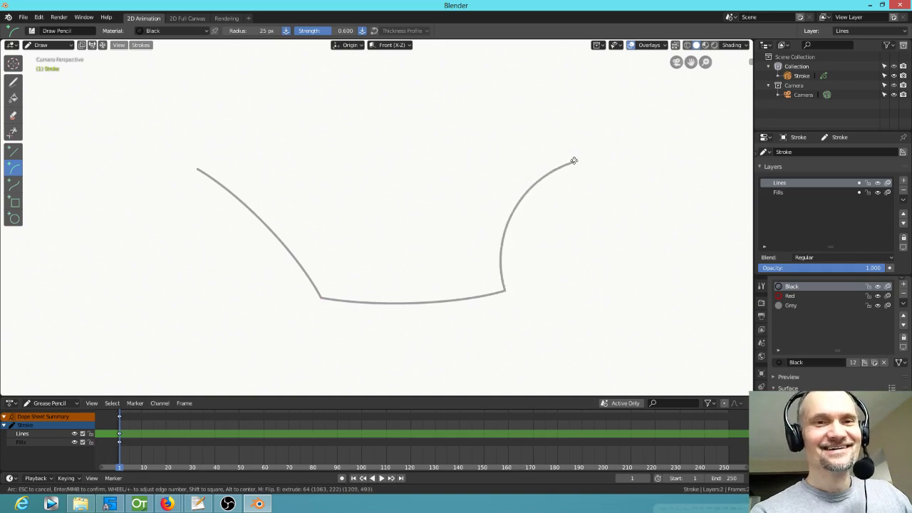
click(568, 156)
drag(471, 192, 577, 253)
key(e)
click(296, 94)
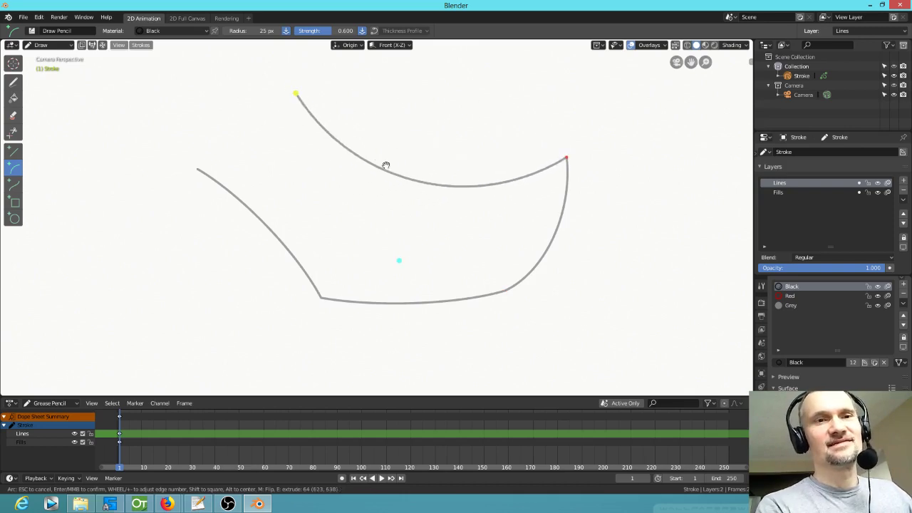
drag(406, 248, 406, 98)
key(e)
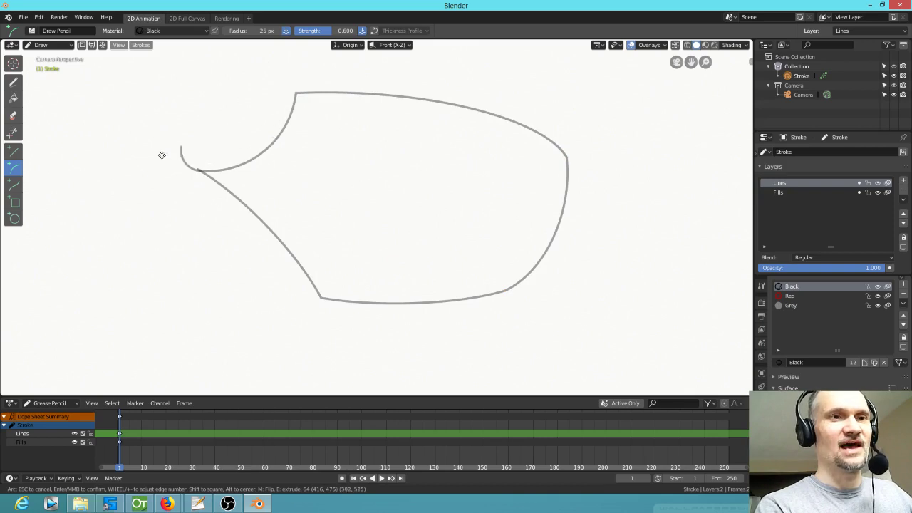
key(Escape)
- Try to draw one arc, flip its bend toward the lower left, and reshape it by moving both end points and the control point
click(13, 168)
mouse_move(234, 127)
mouse_down()
mouse_move(260, 181)
mouse_move(368, 280)
mouse_up()
drag(385, 151, 208, 283)
drag(363, 303, 335, 244)
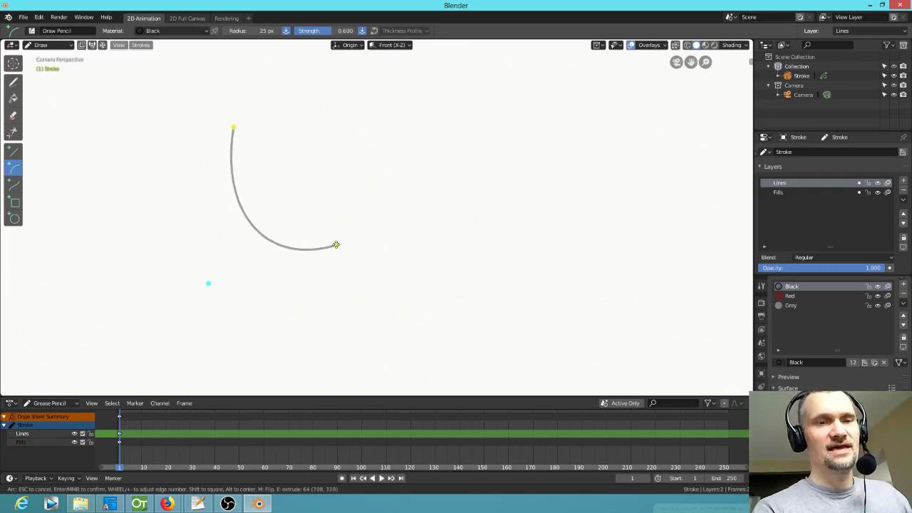
drag(236, 125, 212, 110)
drag(345, 243, 336, 296)
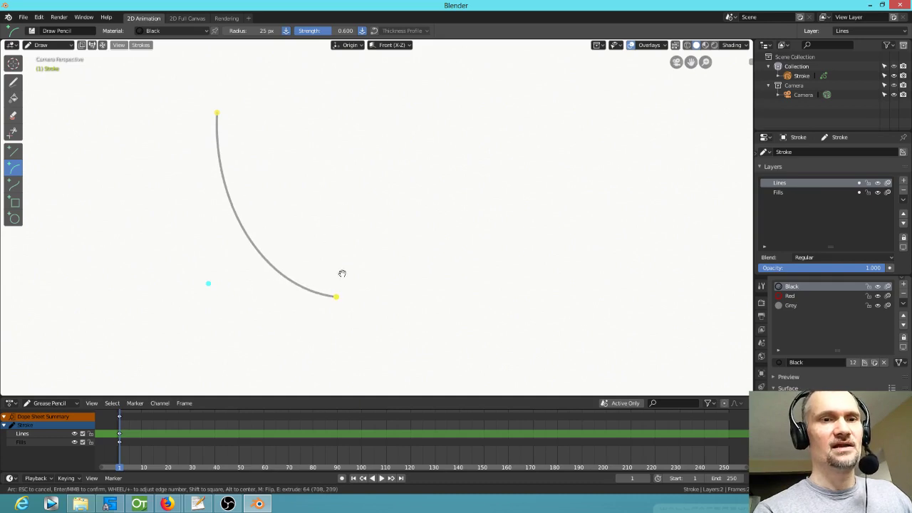
drag(219, 112, 236, 126)
drag(338, 304, 322, 264)
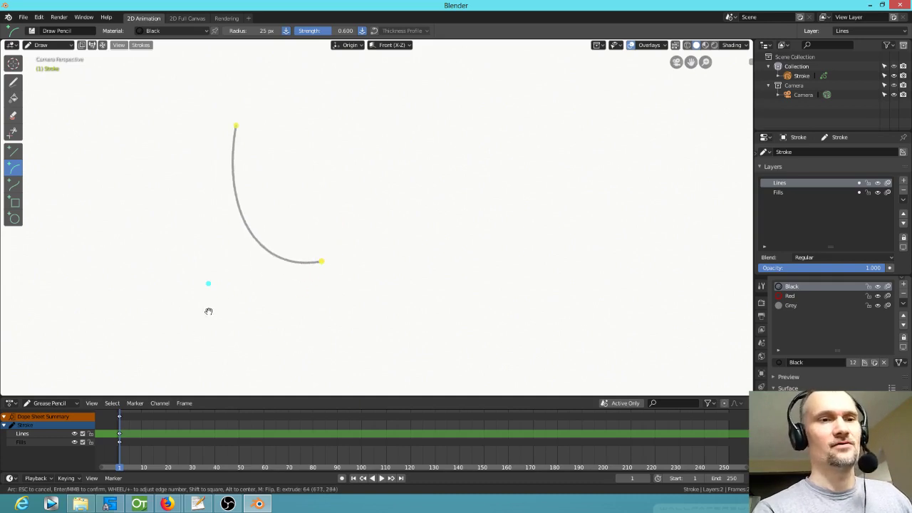
drag(210, 283, 206, 242)
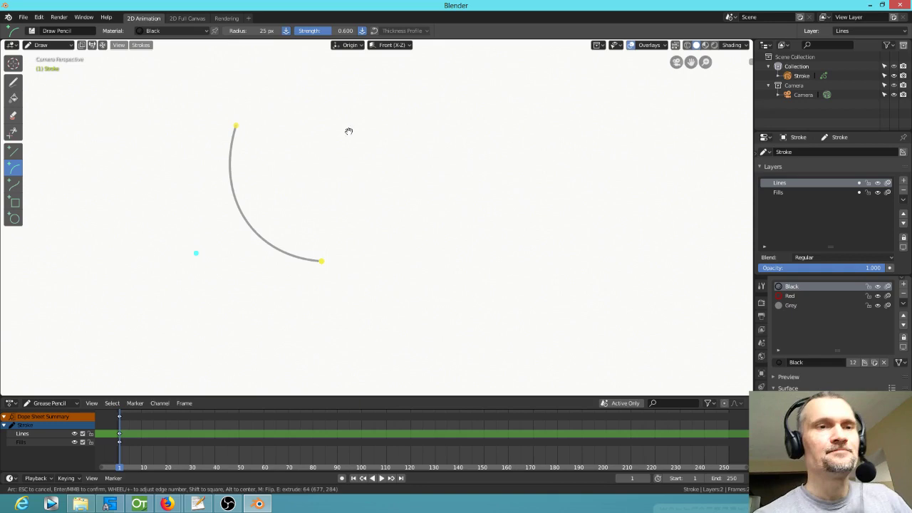
key(Escape)
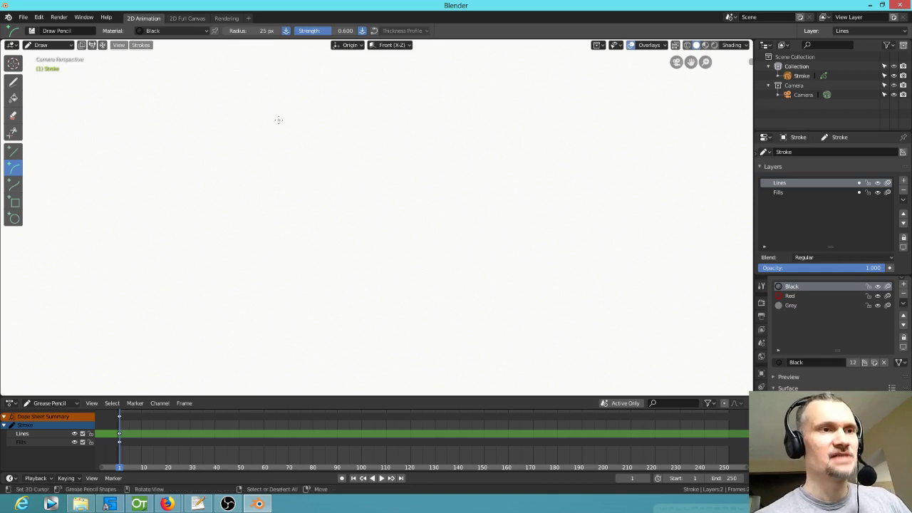
- Try to draw an arc, followed by a straight diagonal line for comparison
drag(224, 139, 338, 293)
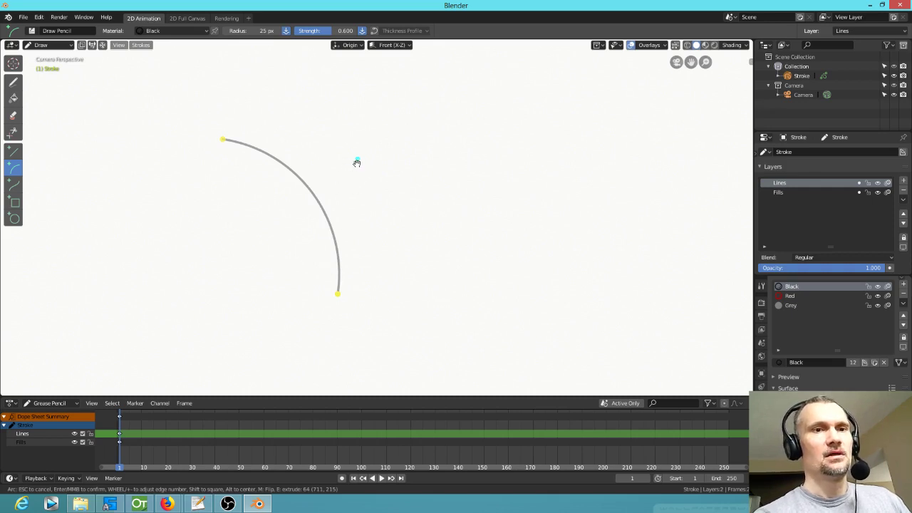
click(13, 151)
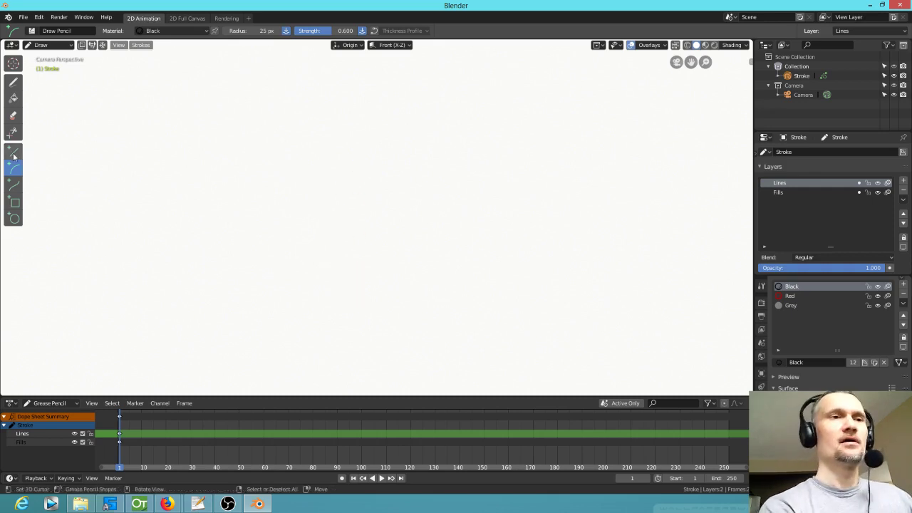
drag(205, 144, 351, 308)
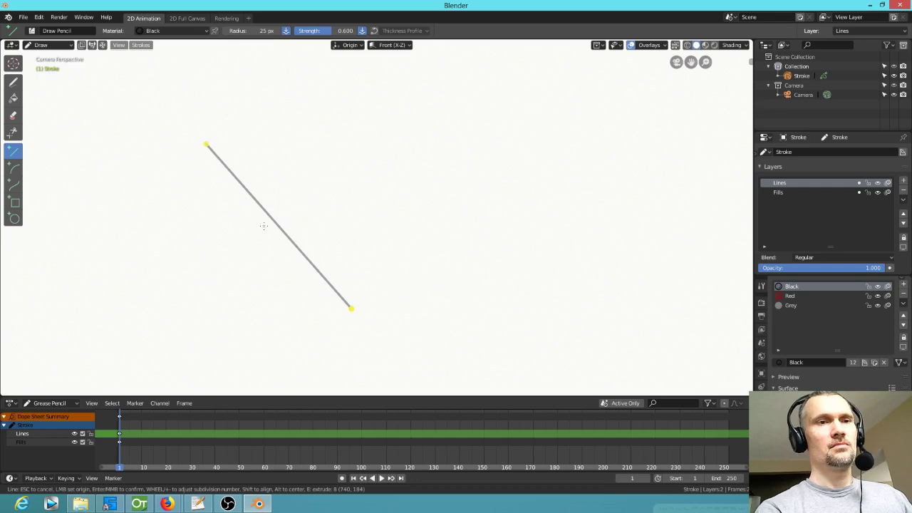
- Draw an arc with the Arc tool, straighten it with its control point, and bow it toward the lower left
click(13, 168)
drag(249, 133, 384, 263)
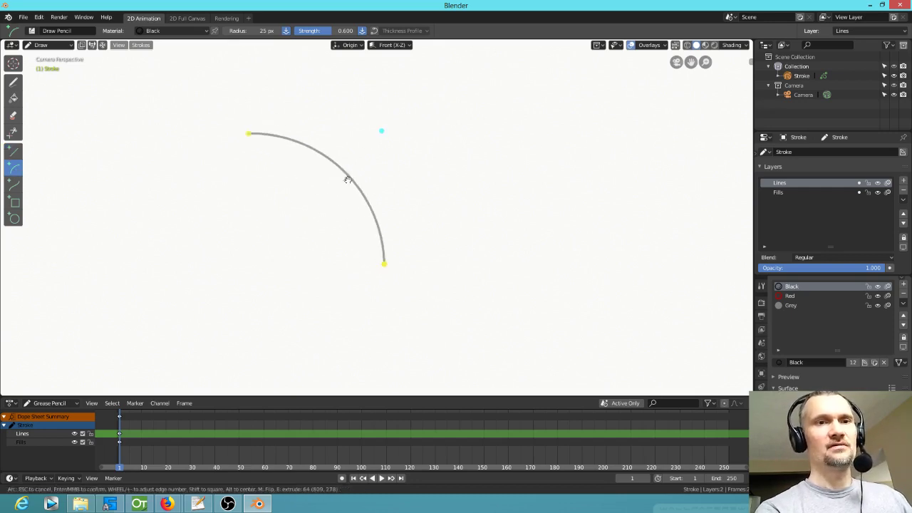
drag(377, 137, 319, 196)
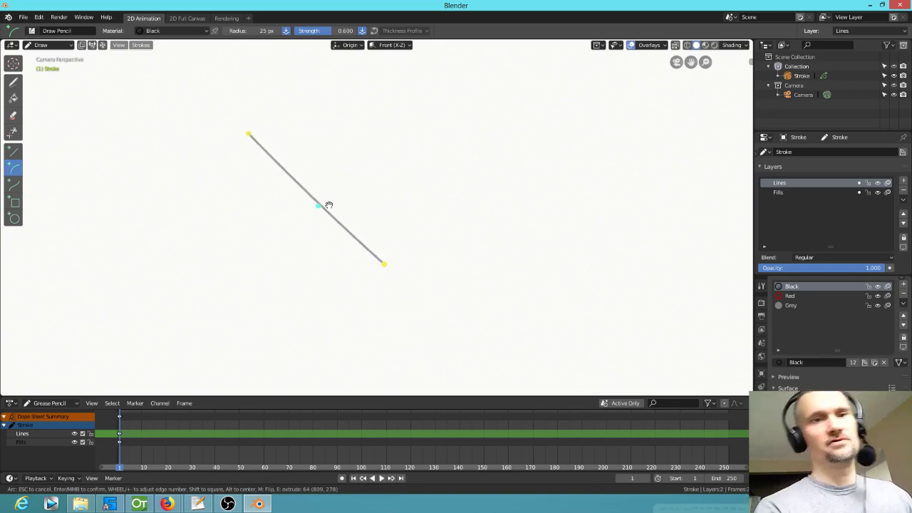
drag(317, 205, 320, 201)
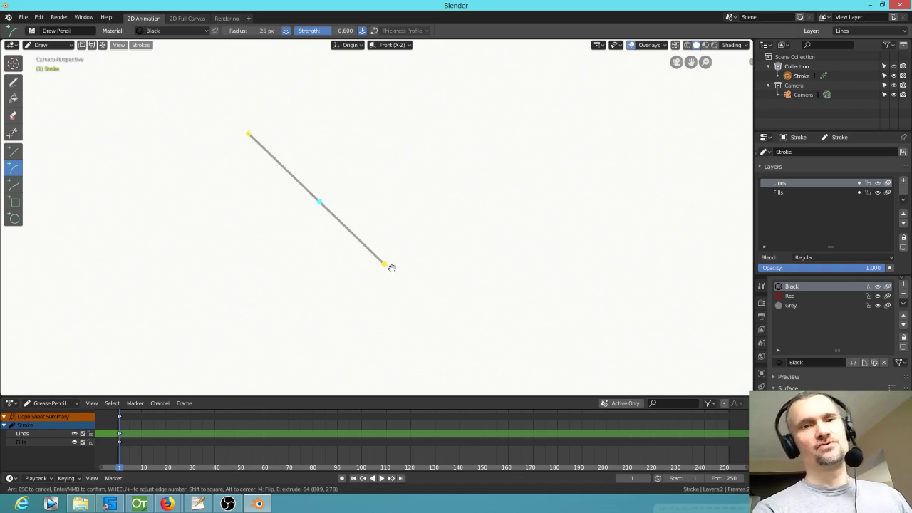
drag(321, 202, 238, 263)
- Extrude a second arc from the first arc's lower end, bow it downward, and move its free end farther out and down
key(e)
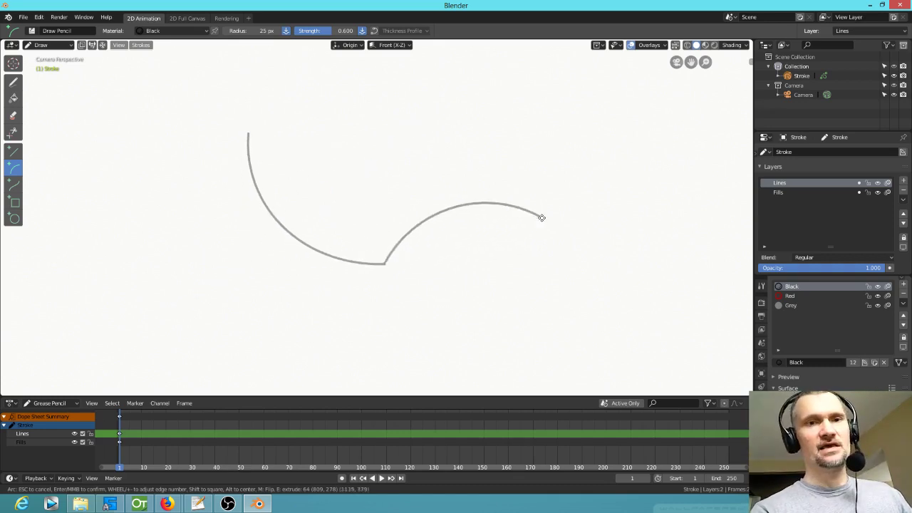
drag(468, 153, 487, 291)
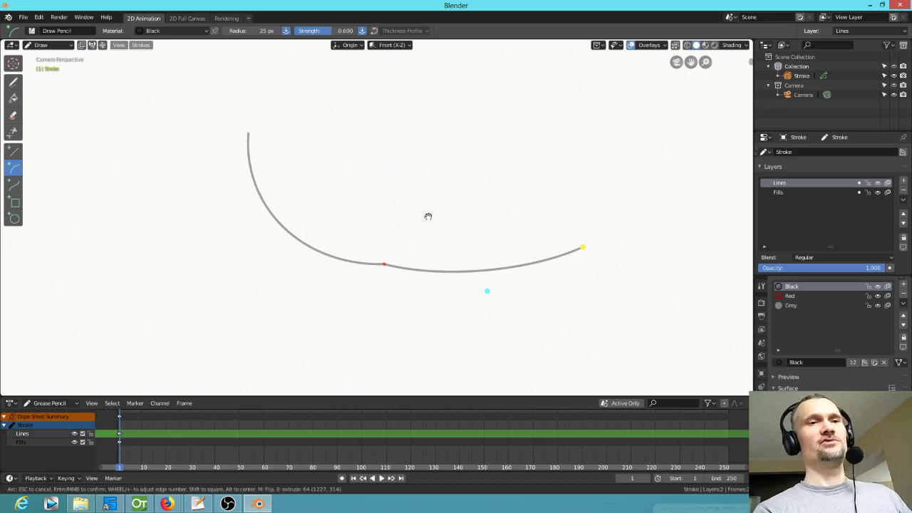
mouse_move(382, 264)
mouse_down()
mouse_move(391, 236)
mouse_move(391, 261)
mouse_up()
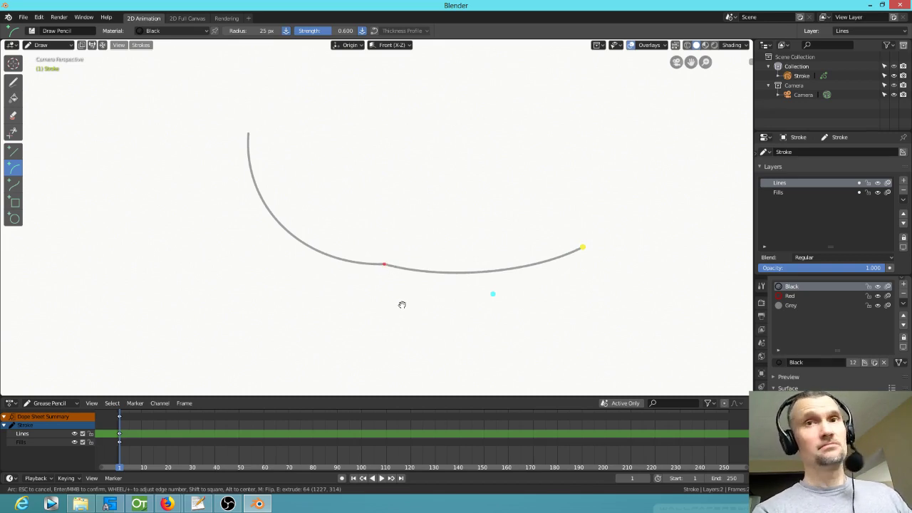
drag(583, 246, 605, 275)
mouse_move(385, 266)
mouse_down()
mouse_move(392, 238)
mouse_move(386, 268)
mouse_up()
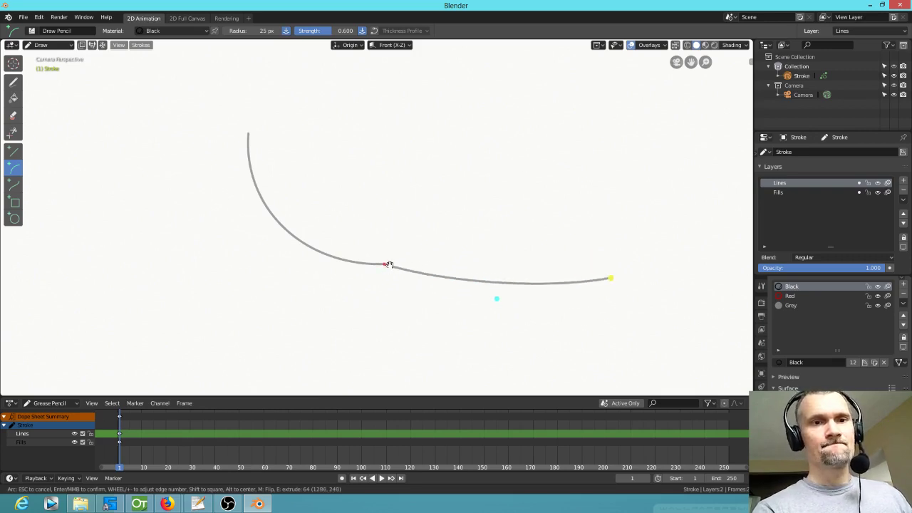
drag(611, 277, 612, 282)
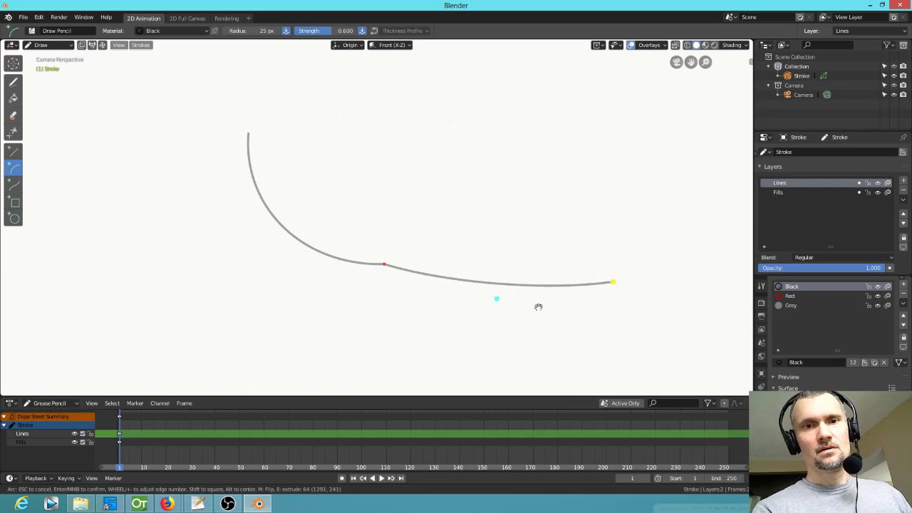
- Bend the second arc upward with its control point and shorten it by pulling its free end inward
drag(498, 300, 492, 236)
drag(385, 265, 385, 267)
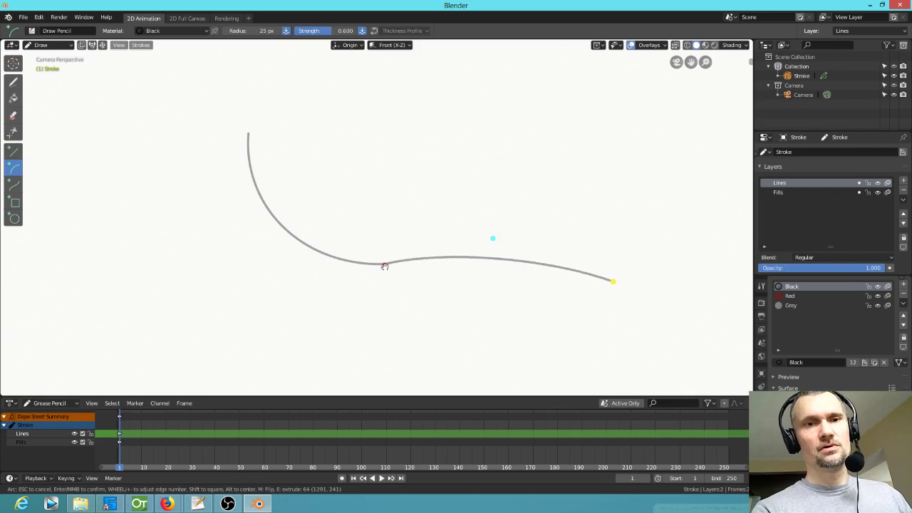
drag(612, 284, 570, 285)
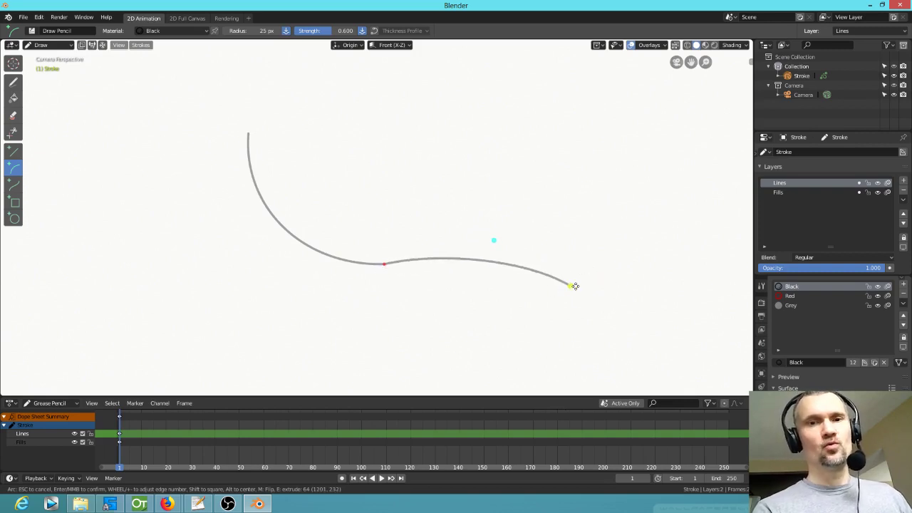
mouse_move(382, 264)
mouse_down()
mouse_move(367, 285)
mouse_move(383, 270)
mouse_up()
- Extrude a short arc and a longer rising arc from the chain's end, bow the last one outward, and finish the stroke
key(e)
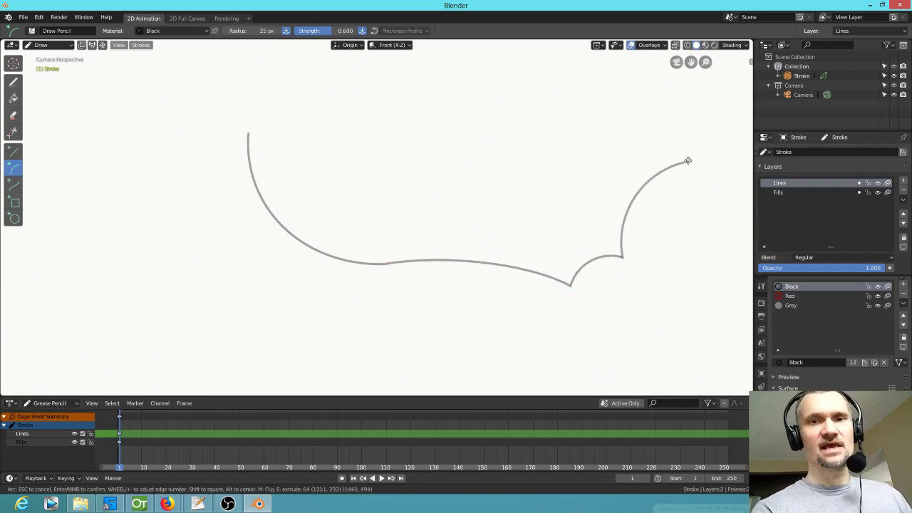
click(692, 154)
drag(609, 174, 700, 222)
key(Return)
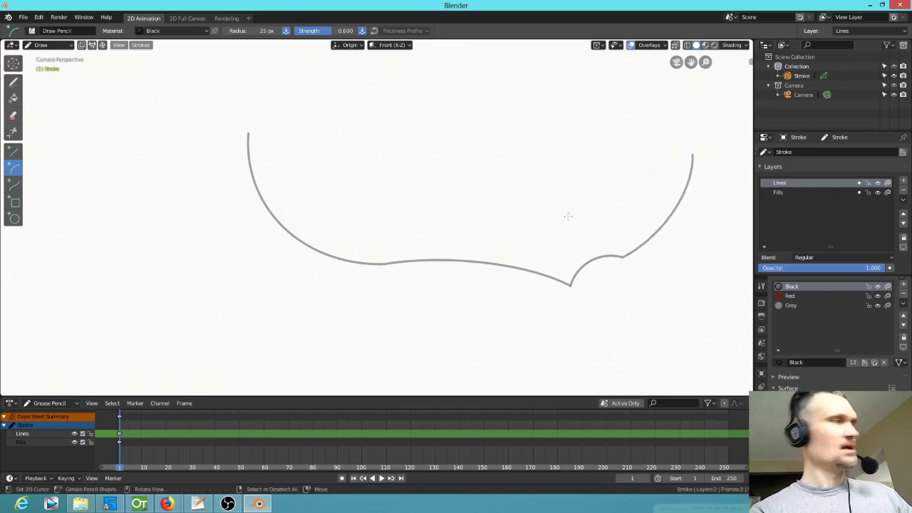
- Switch the stroke to Edit Mode and try to move a single point near the junction of the first two arcs
key(Tab)
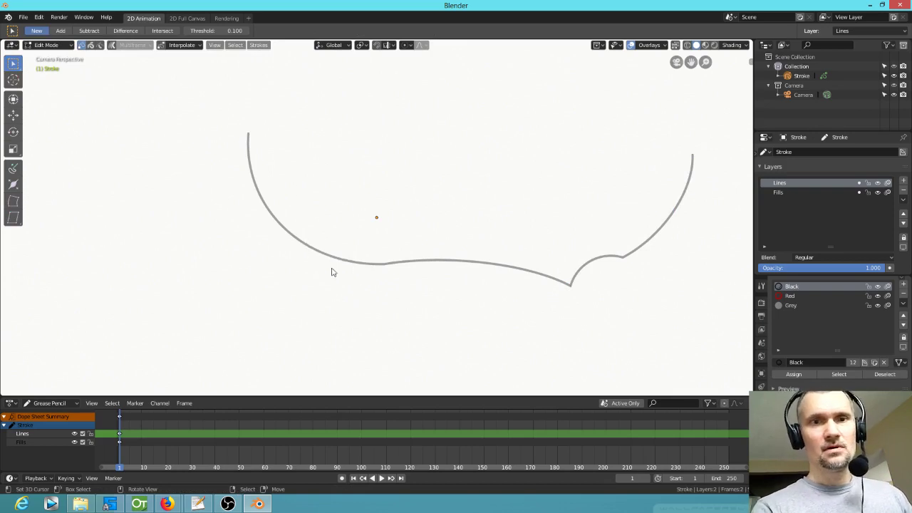
click(64, 46)
click(57, 68)
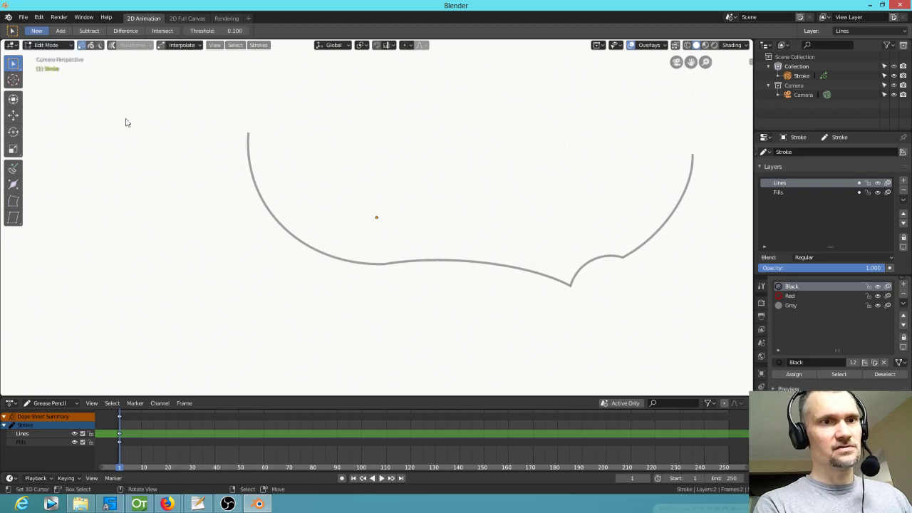
click(267, 212)
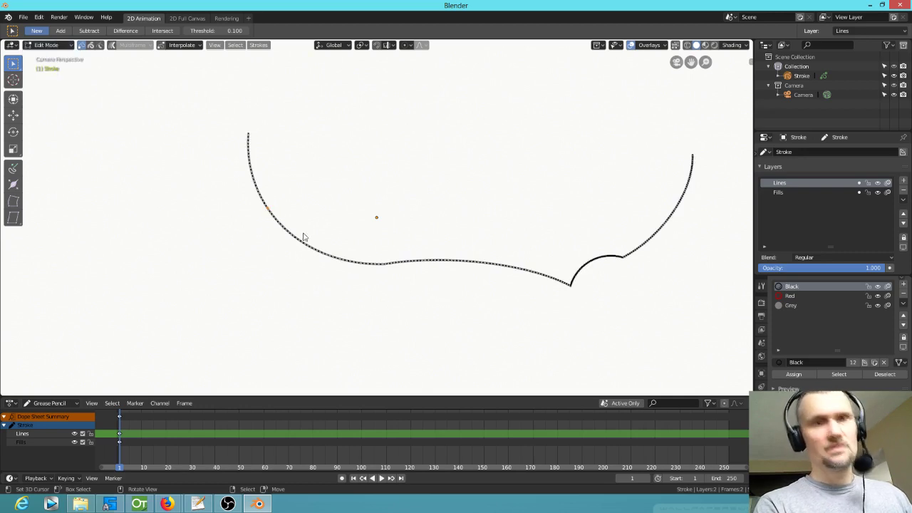
right_click(379, 221)
key(g)
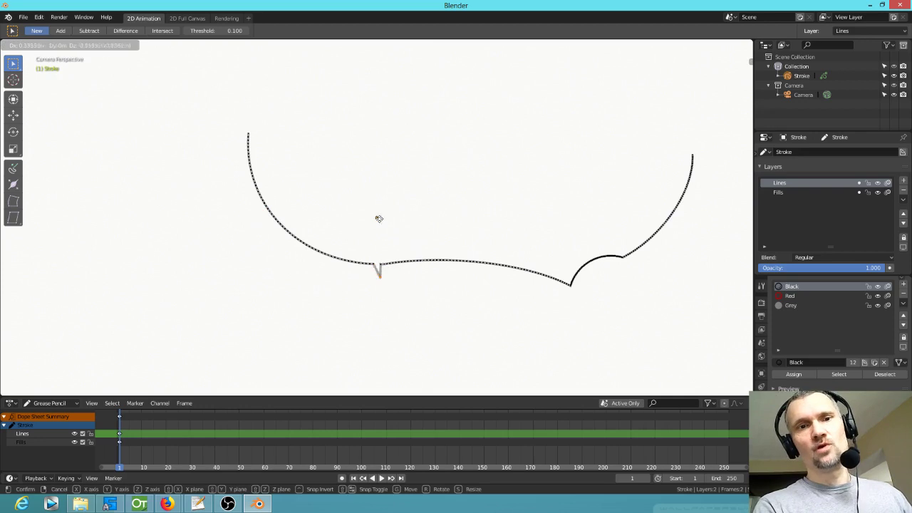
right_click(399, 232)
- Enable proportional editing and raise the points near the first junction, using an influence radius that covers most of the first two arcs
key(o)
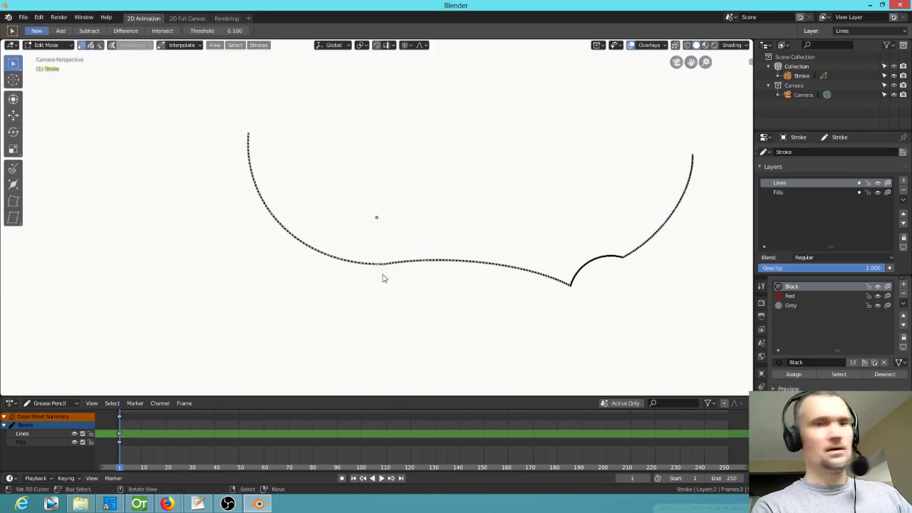
key(g)
scroll(382, 306, down, 3)
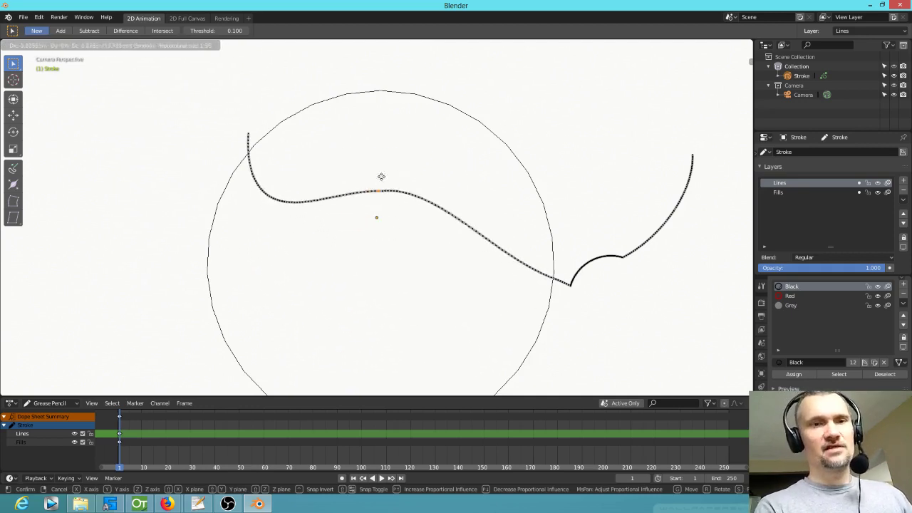
click(372, 192)
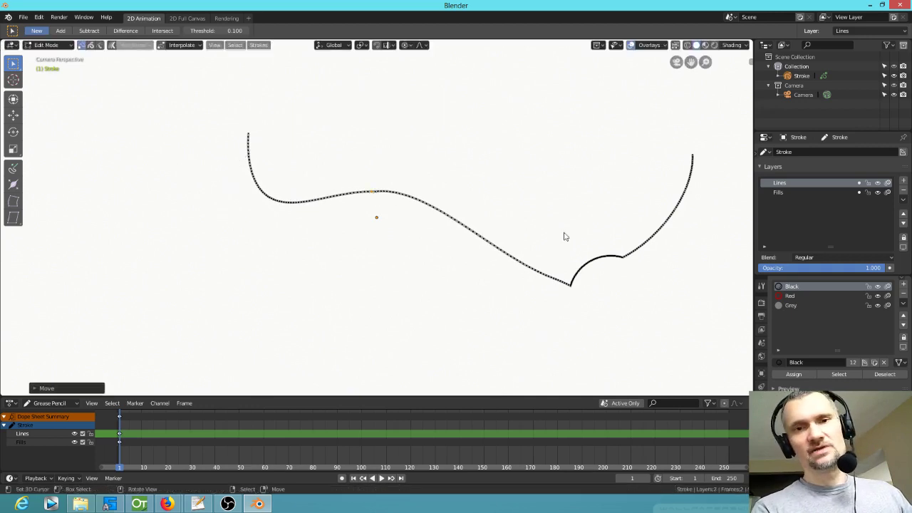
- Move the corner between the short arc and the last arc inward with a much larger proportional influence
click(623, 264)
key(g)
scroll(609, 201, down, 5)
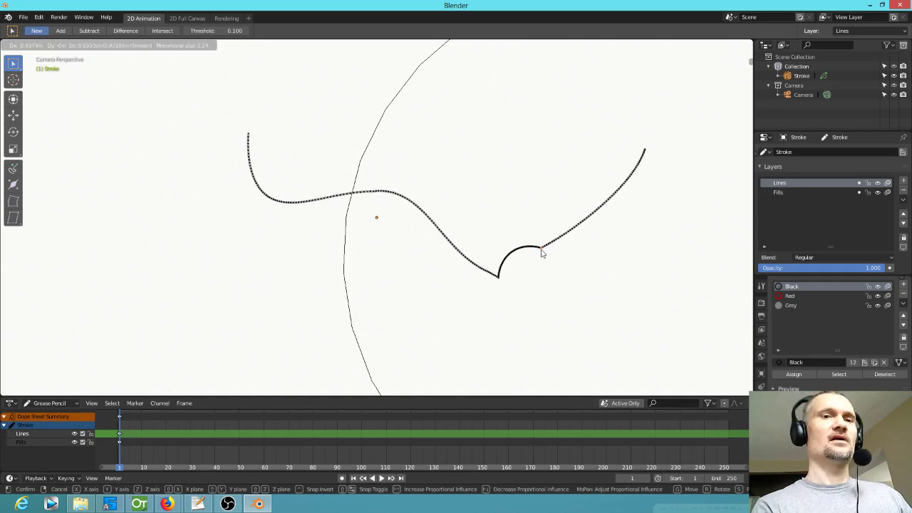
click(541, 249)
- Pull the raised junction down and toward the lower left with a reduced proportional influence, forming a rounded lower corner
click(378, 225)
key(g)
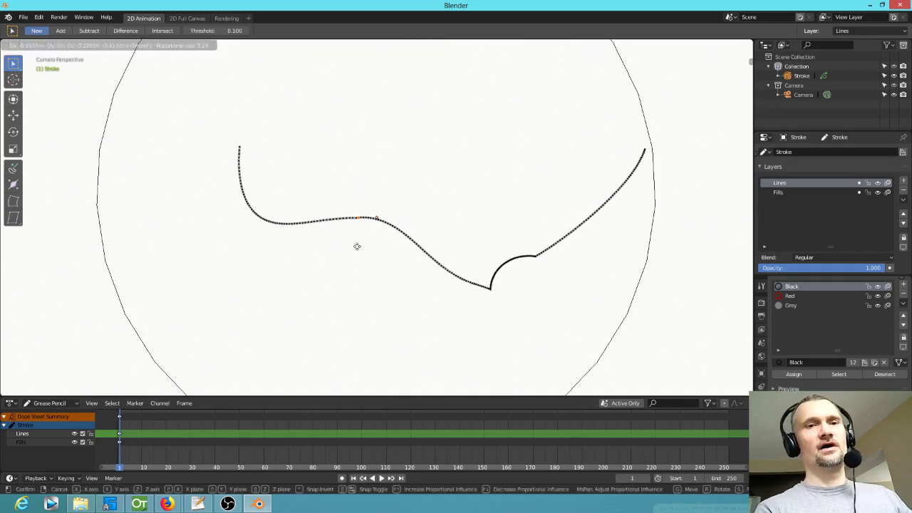
scroll(368, 257, up, 4)
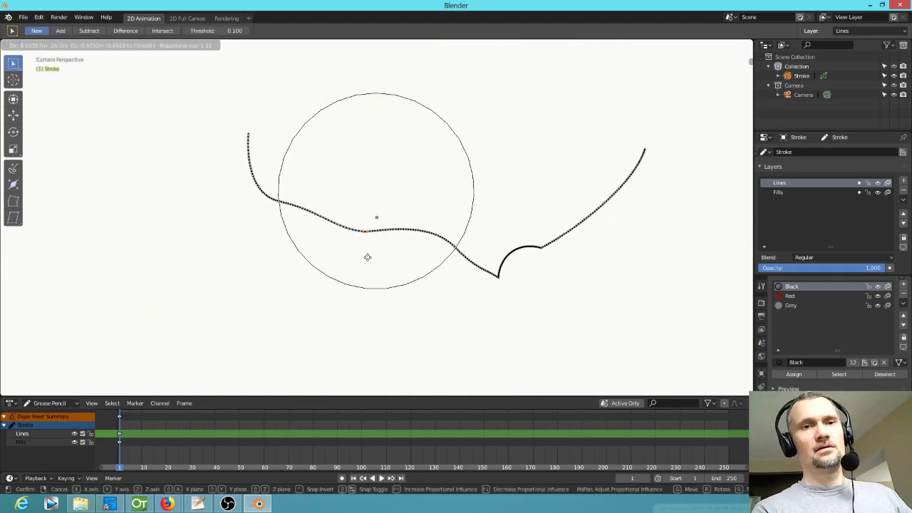
scroll(372, 248, down, 5)
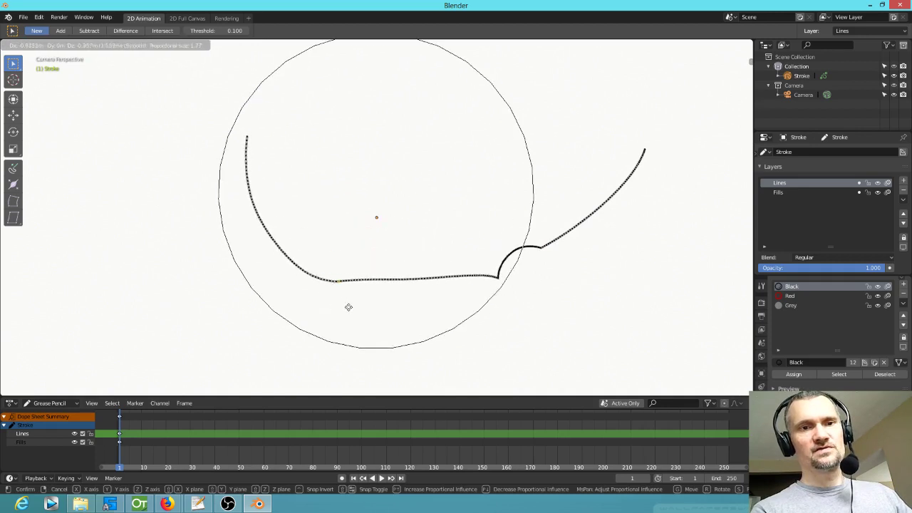
click(328, 331)
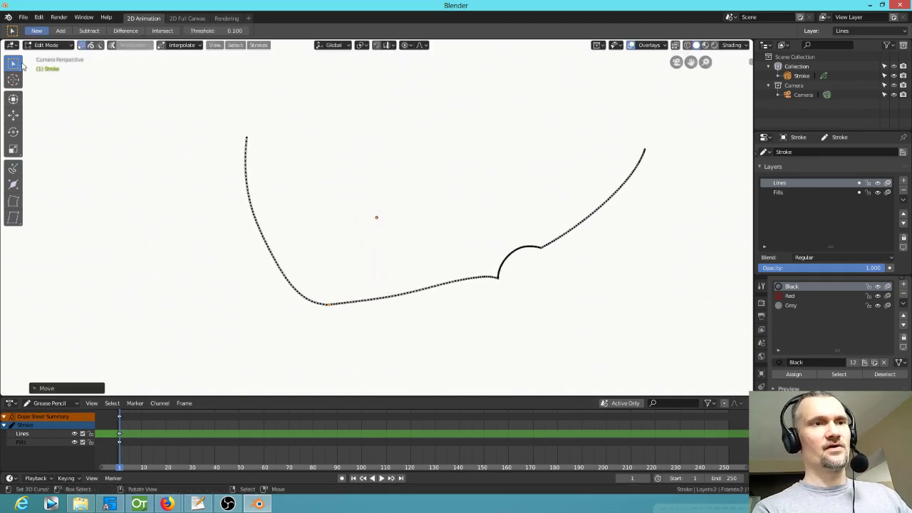
- Return the stroke to Draw mode and try to draw a separate arc bowed toward the lower left
key(Tab)
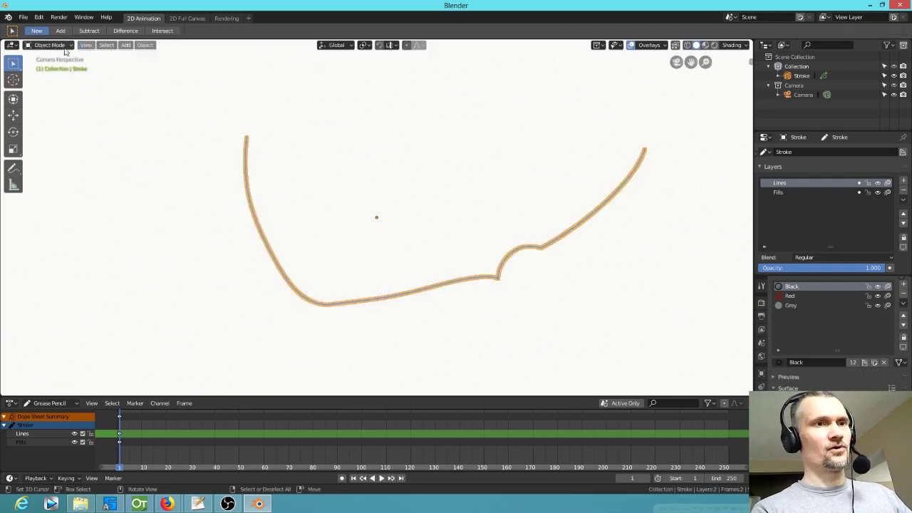
click(64, 47)
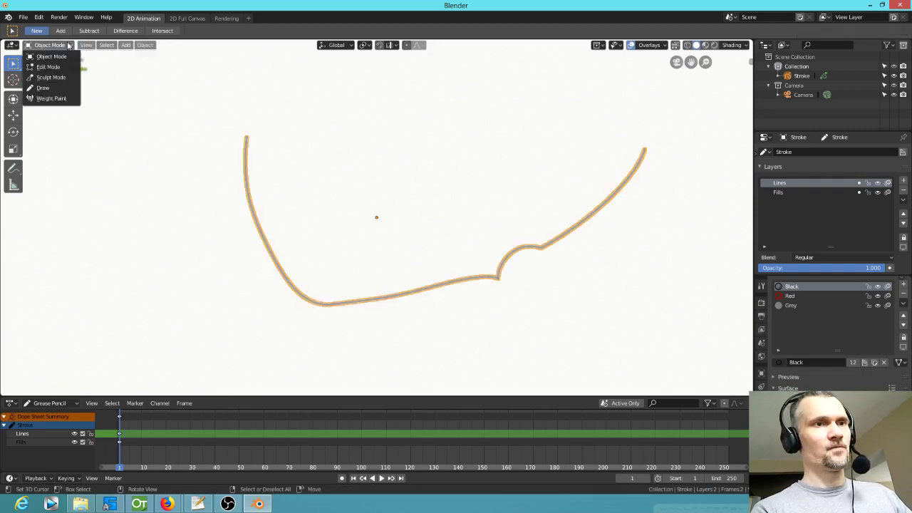
click(42, 88)
click(12, 161)
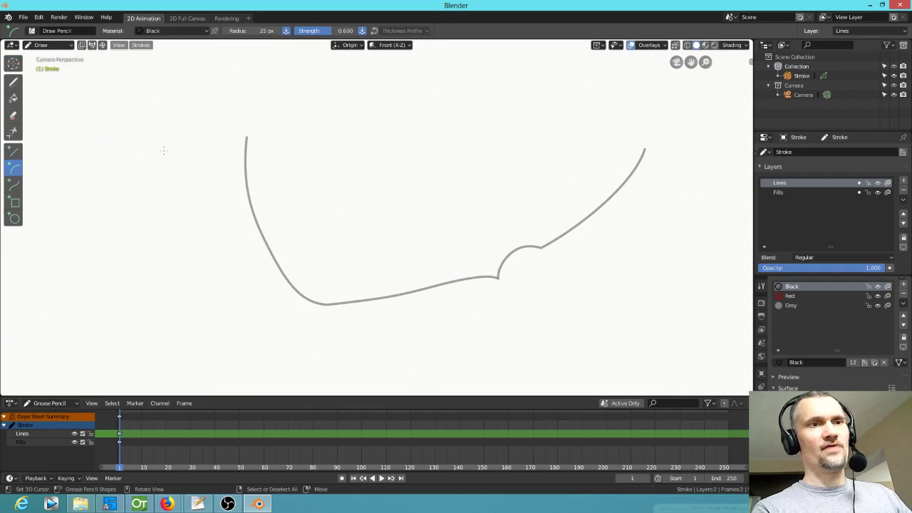
drag(169, 189, 464, 330)
drag(387, 114, 223, 295)
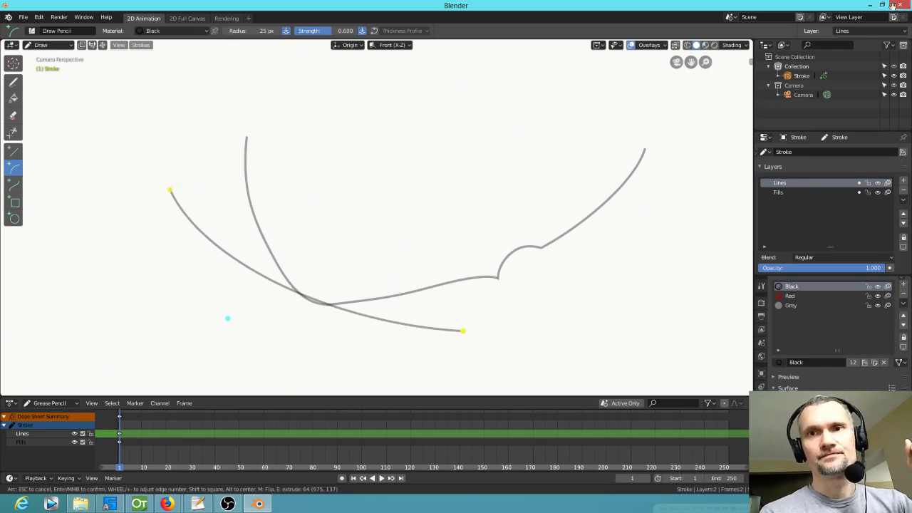
key(Escape)
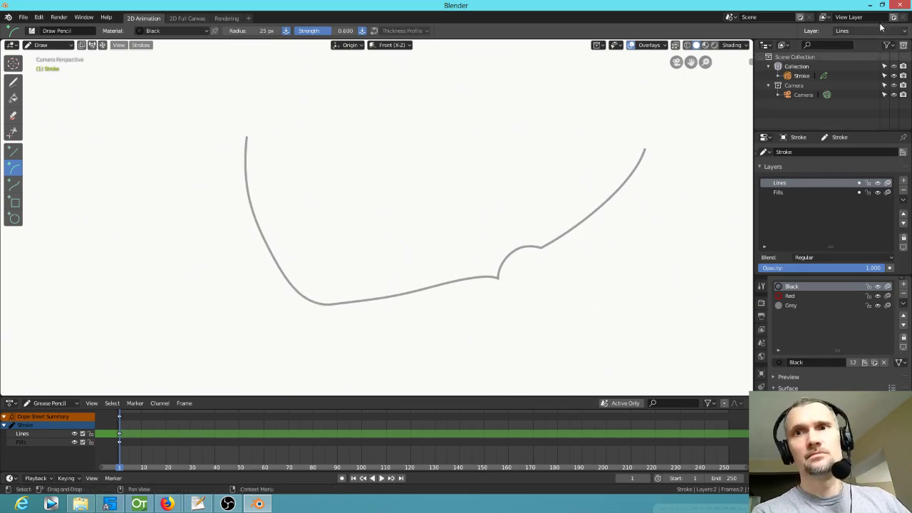
- Close Blender and switch to the the-battle-baked scene in OpenToonz
click(900, 4)
click(460, 287)
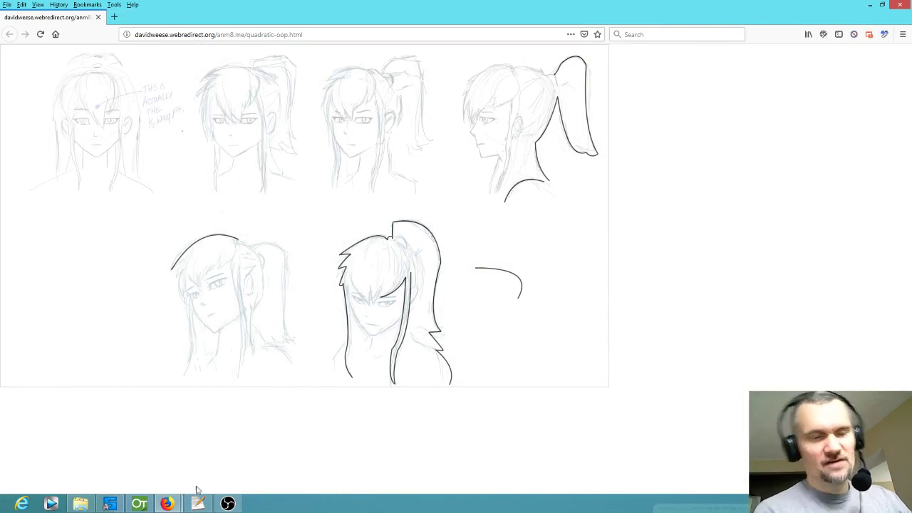
mouse_move(171, 504)
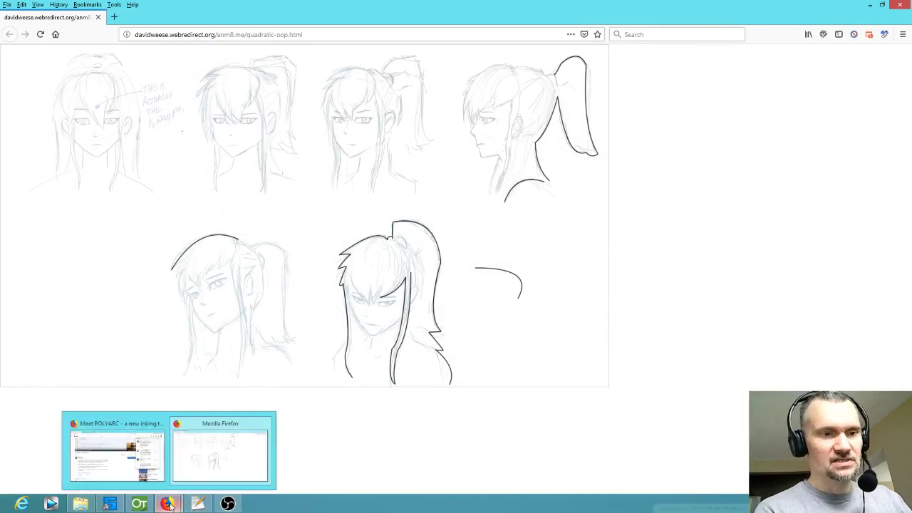
click(139, 504)
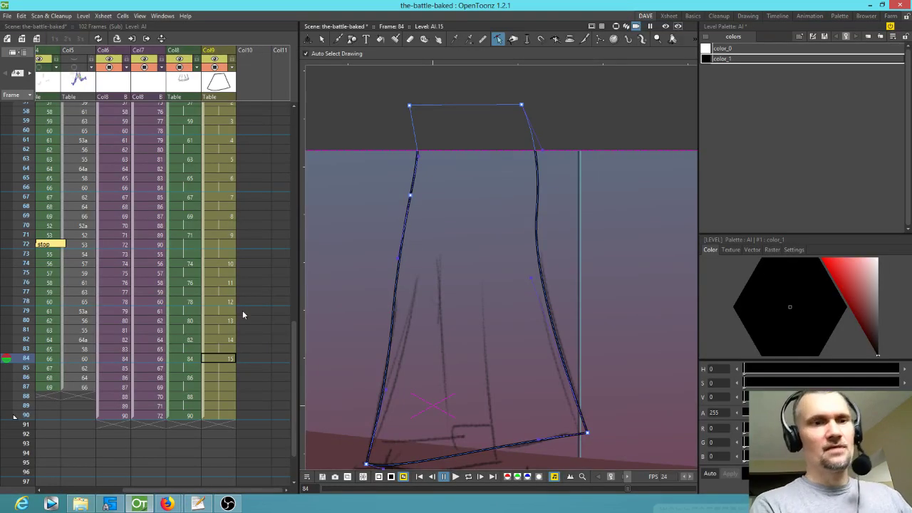
- Add a control point to the outline's bottom edge on frame 84 and reshape the hem into a small step matching the sketch
drag(625, 387, 625, 261)
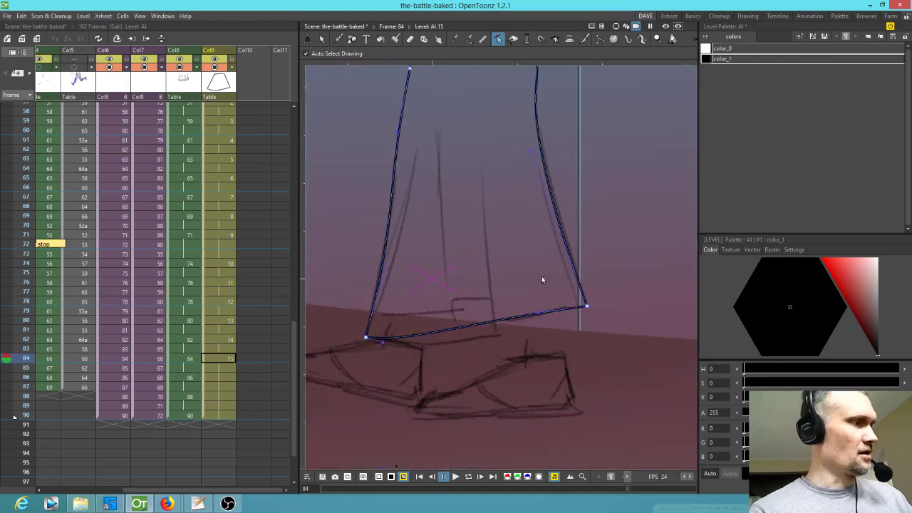
ctrl+click(497, 322)
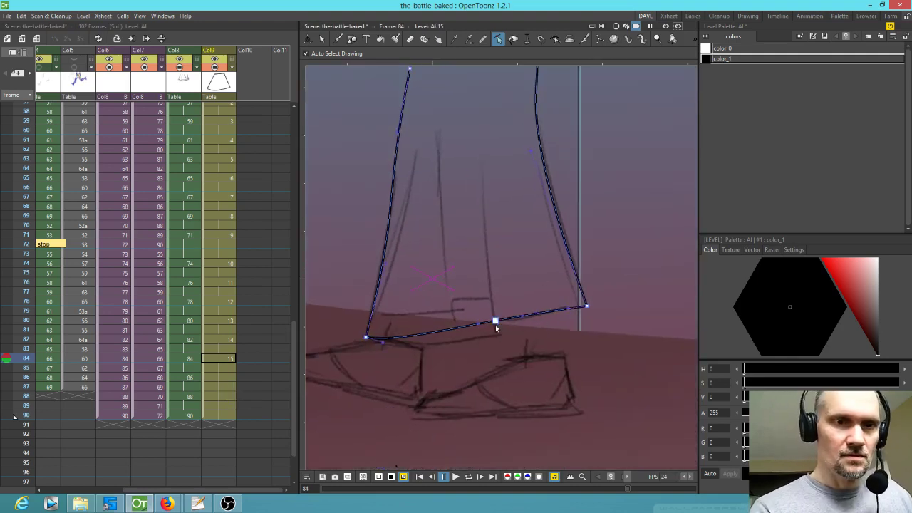
drag(492, 325, 497, 340)
drag(436, 342, 435, 347)
drag(496, 336, 495, 333)
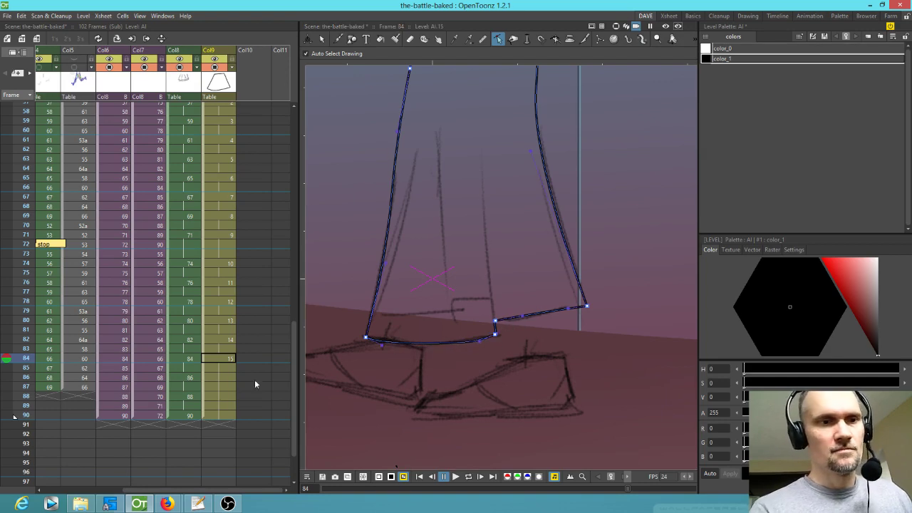
- On frame 86 of Col9, spread the outline's two lower corners outward and move the stepped hem to fit the sketch
click(222, 376)
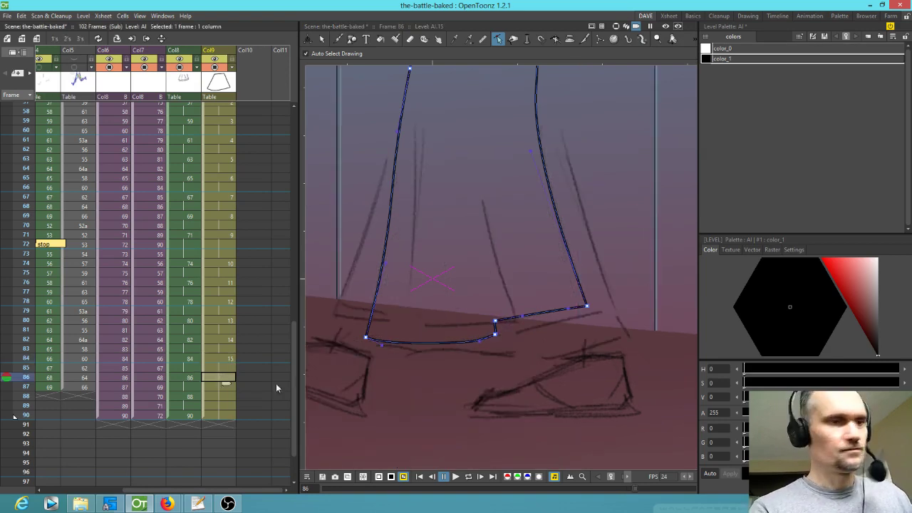
click(366, 338)
drag(365, 338, 336, 312)
drag(356, 243, 362, 241)
drag(587, 306, 628, 335)
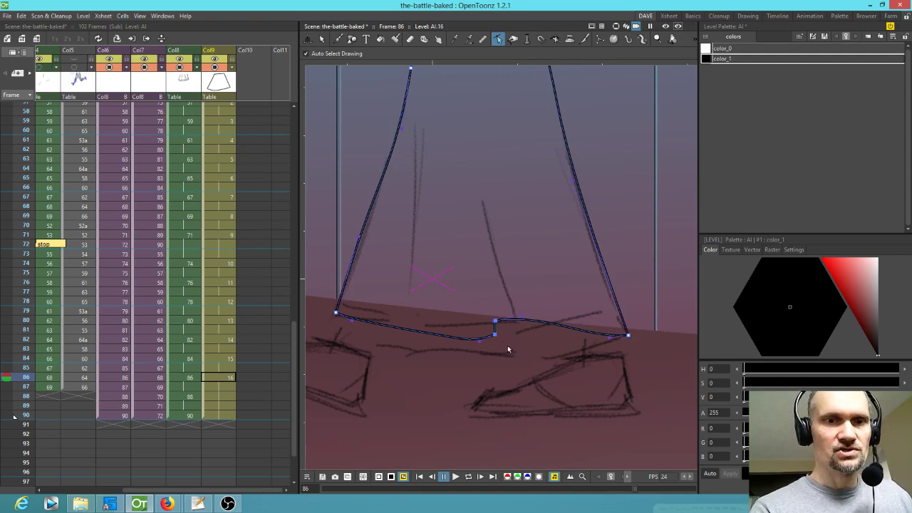
mouse_move(495, 333)
mouse_down()
mouse_move(532, 367)
mouse_move(544, 362)
mouse_move(432, 349)
mouse_up()
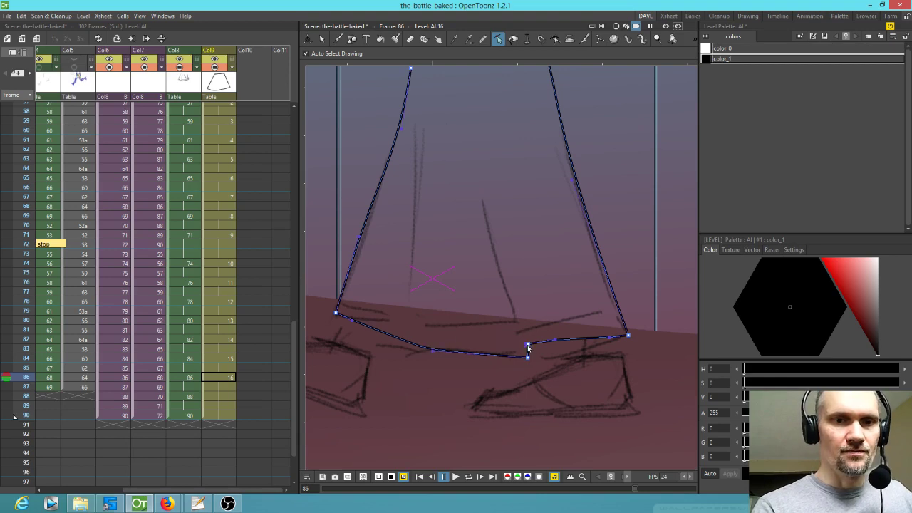
- Lower the upper point of the stepped hem on frame 86 and duplicate the drawing onto frame 88 of Col9
drag(529, 347, 539, 363)
click(225, 397)
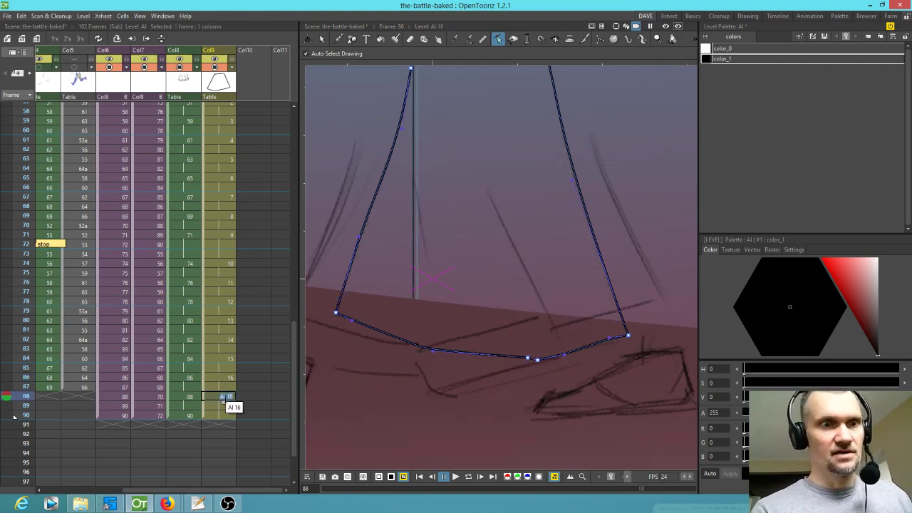
text(d)
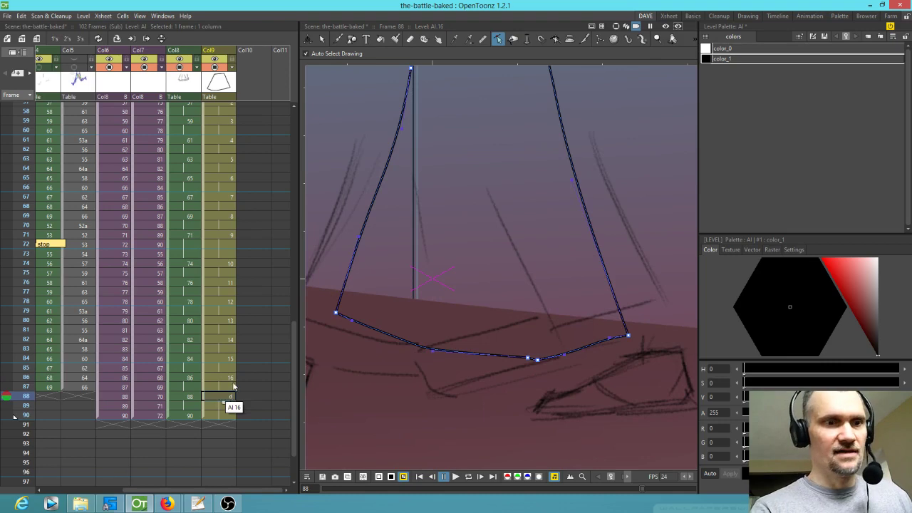
click(227, 378)
click(227, 397)
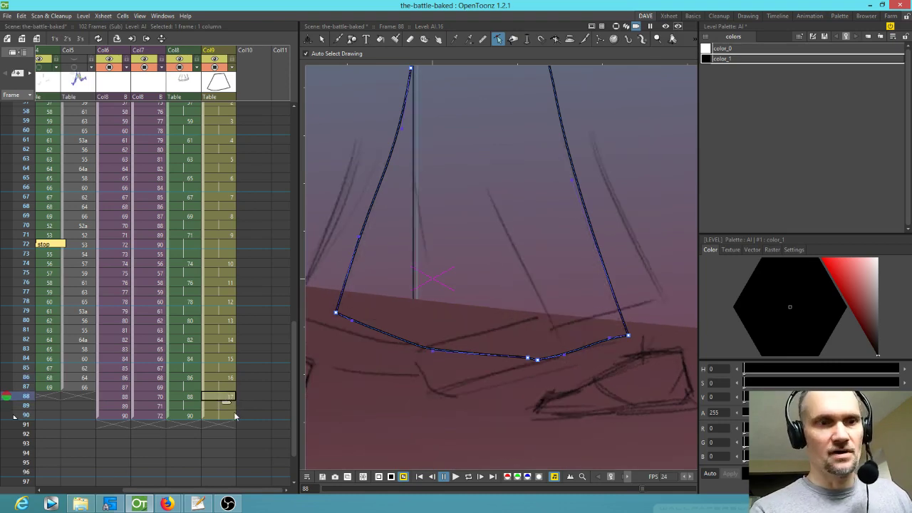
- On frame 88, move the outline's lower-right corner up and outward and reposition the two hem step points to fit the sketch
drag(627, 335, 663, 303)
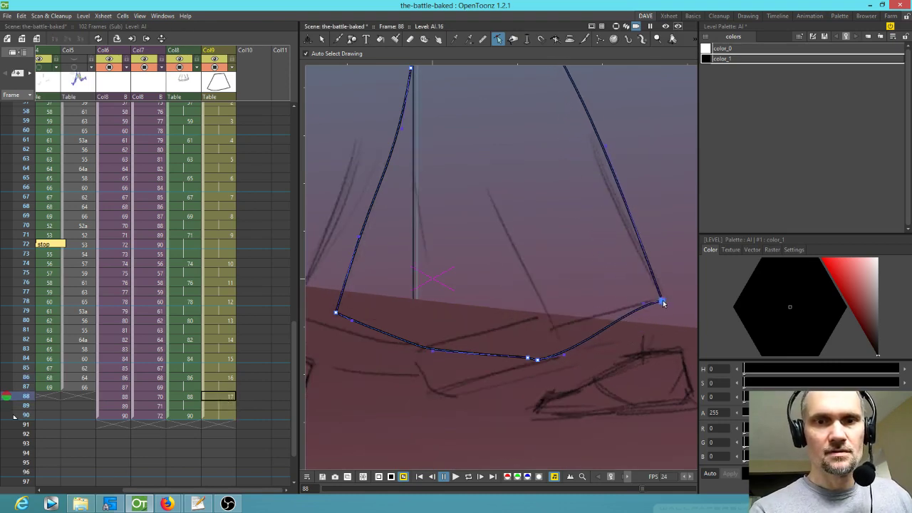
drag(537, 359, 557, 326)
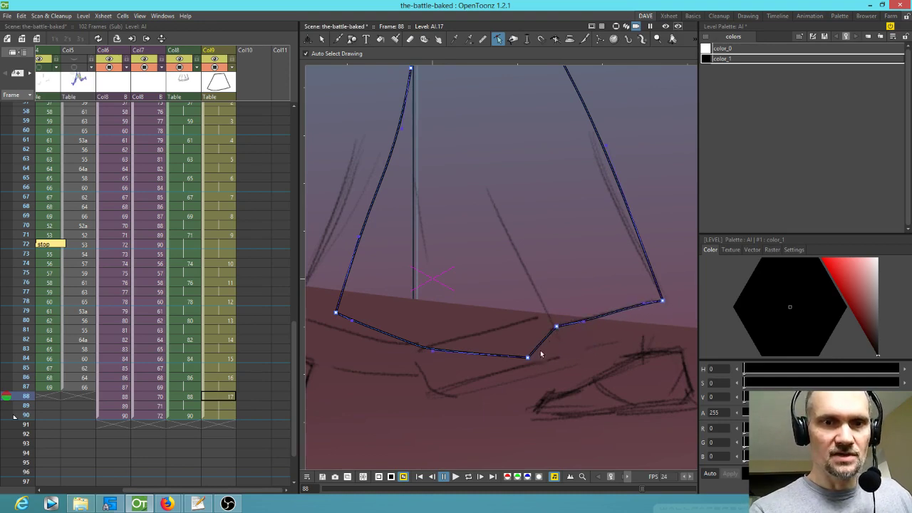
drag(528, 358, 570, 359)
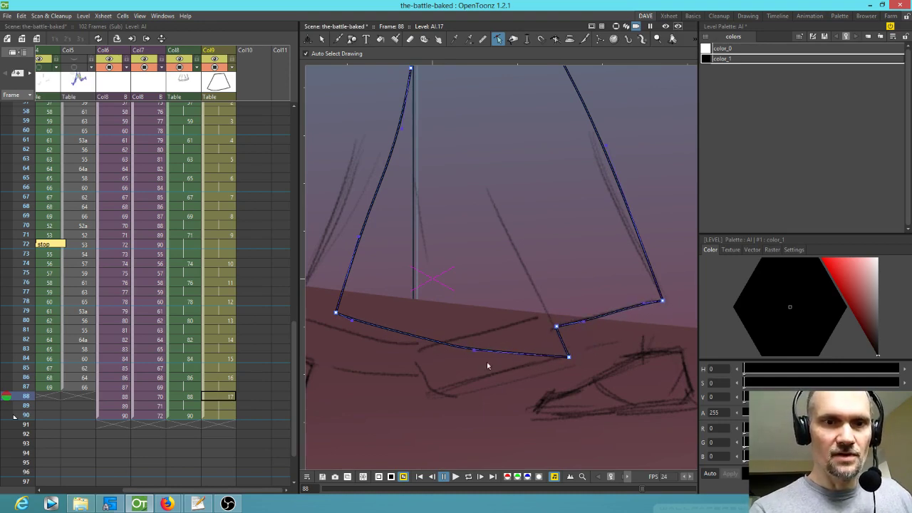
- Straighten the outline's left edge on frame 88 by adjusting the curve at its lower-left corner
drag(428, 346, 557, 326)
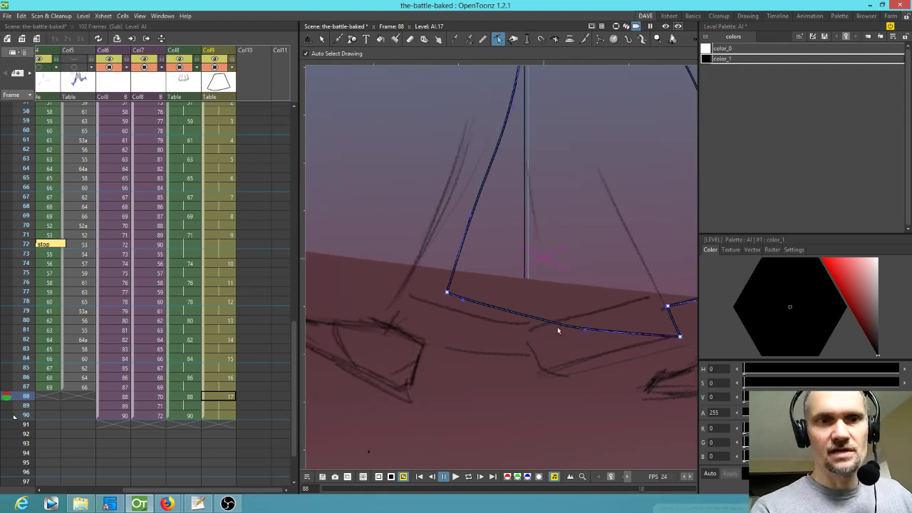
drag(465, 290, 479, 259)
drag(464, 290, 475, 271)
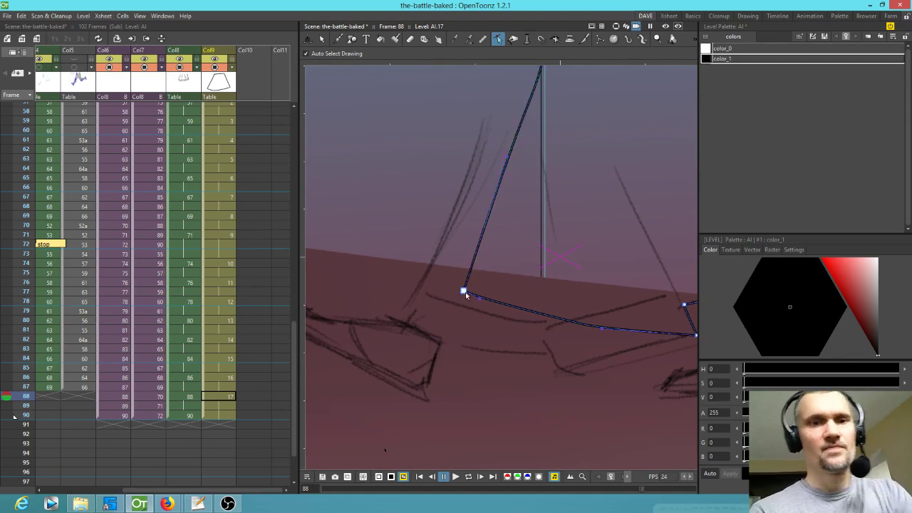
- Move the skirt outline's lower-left corner out to the sketch on frame 88 and straighten the left edge along the rough line
drag(463, 290, 399, 312)
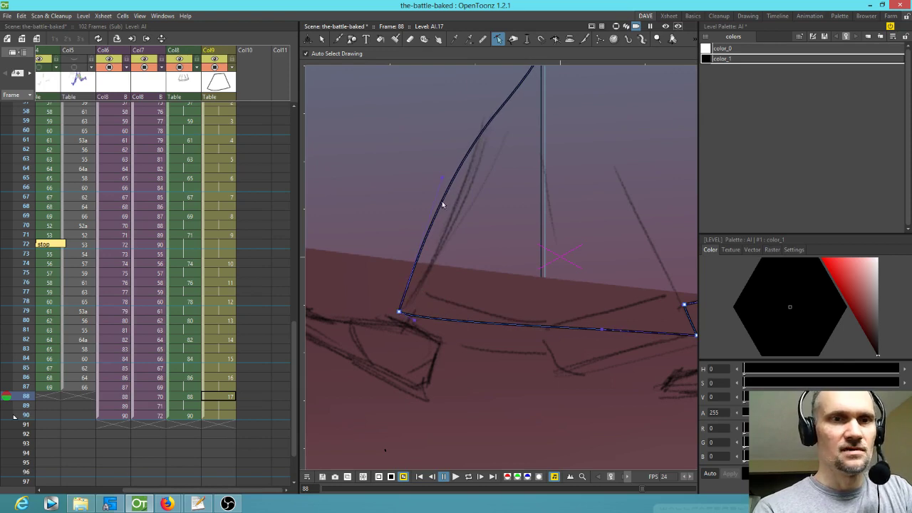
drag(442, 183, 466, 169)
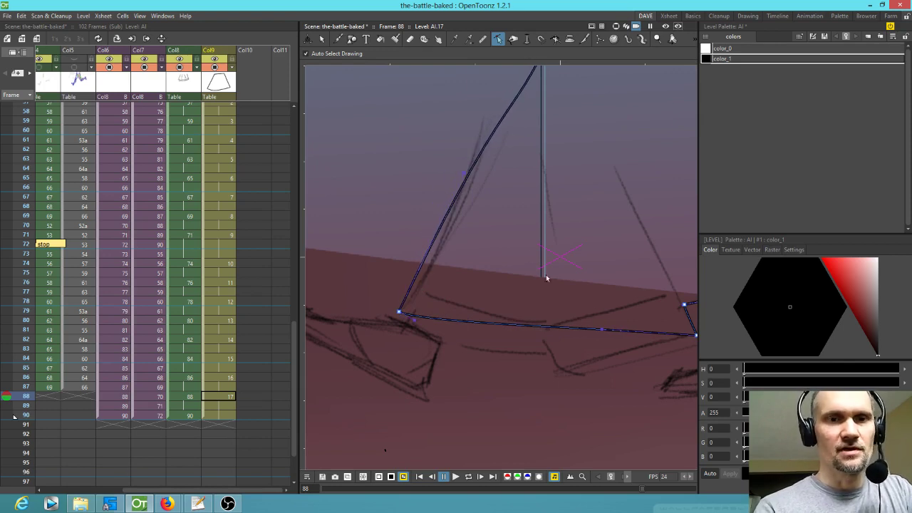
drag(595, 377, 496, 338)
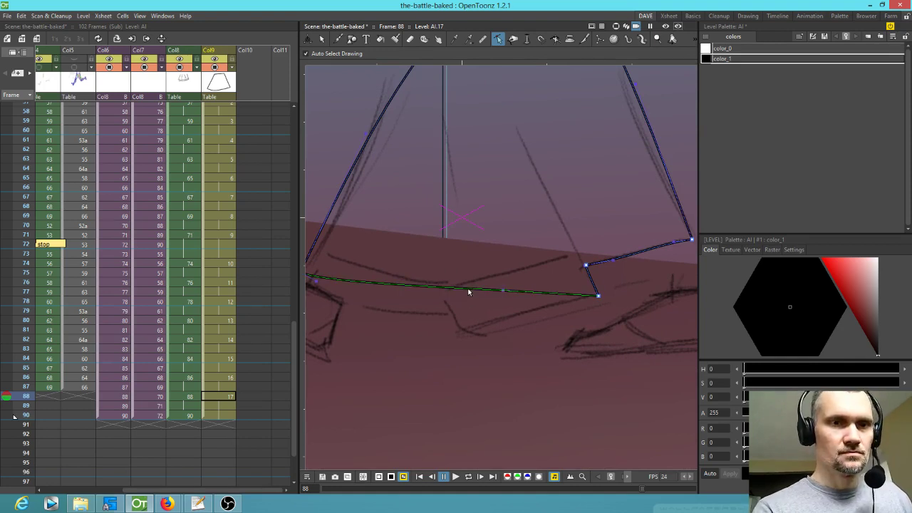
- Add two points to the bottom hem on frame 88 and shape them into a small notch following the sketched hem
drag(471, 289, 471, 332)
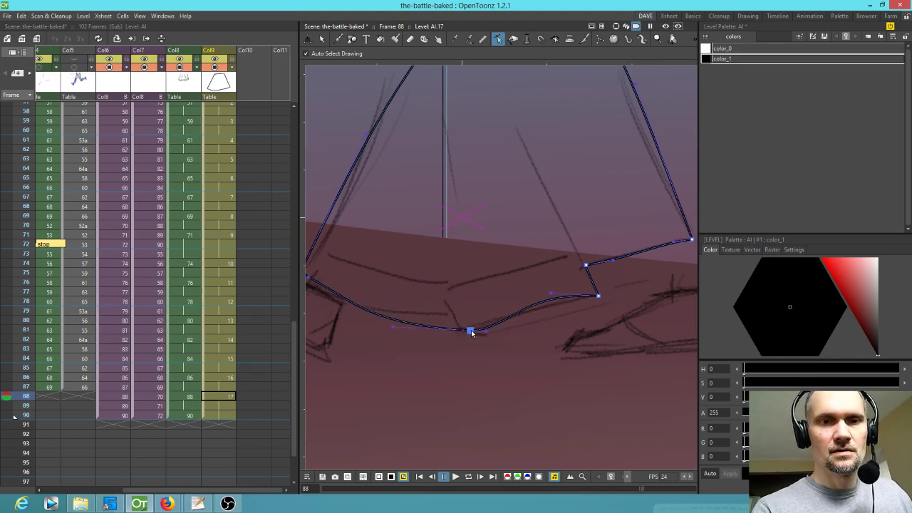
click(543, 312)
click(554, 298)
drag(553, 297, 542, 313)
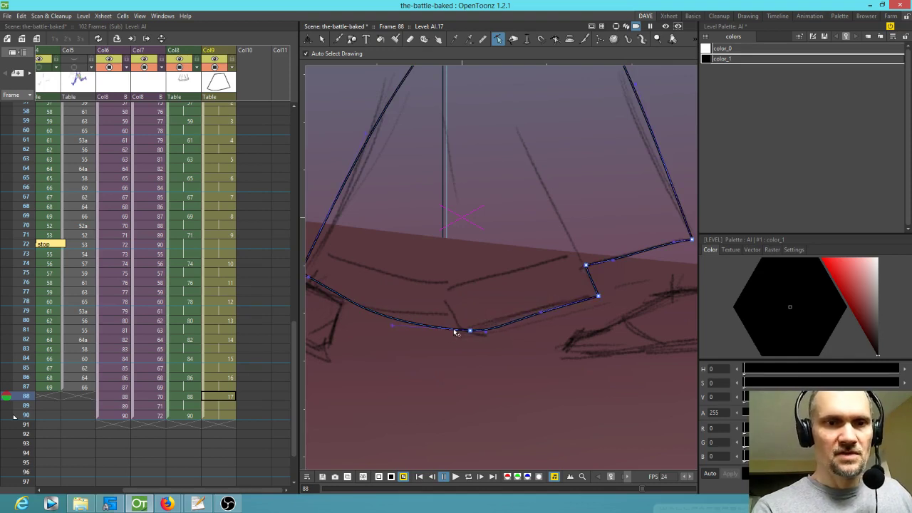
drag(456, 331, 452, 314)
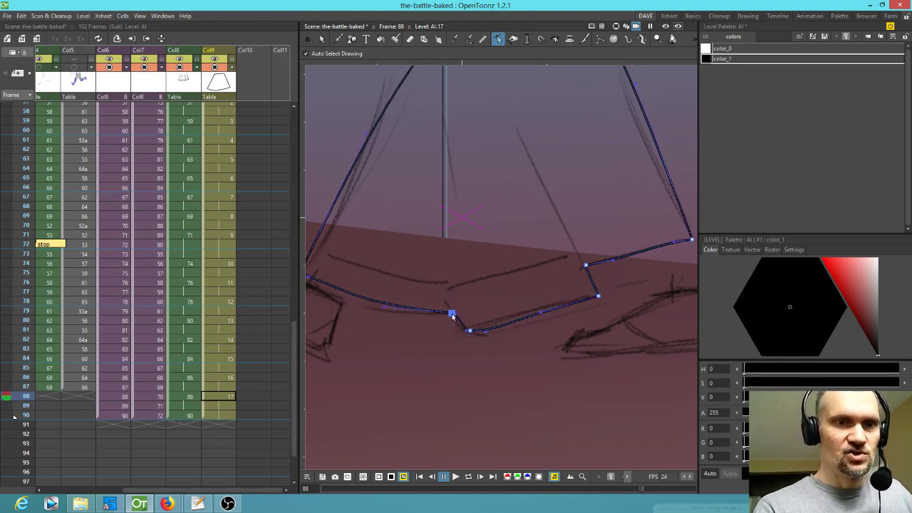
drag(373, 303, 372, 308)
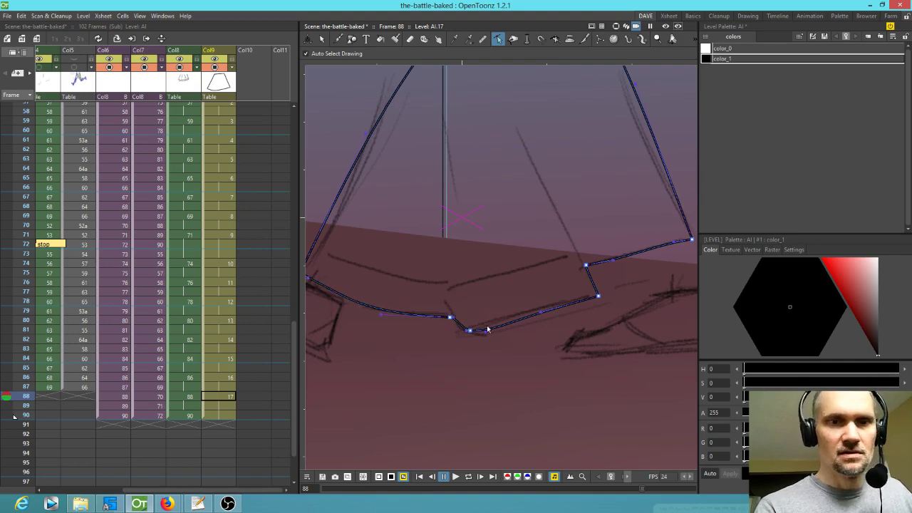
- Fine-tune the hem's notch point, the small step near its right end and the lower-right corner on frame 88
drag(471, 332, 465, 330)
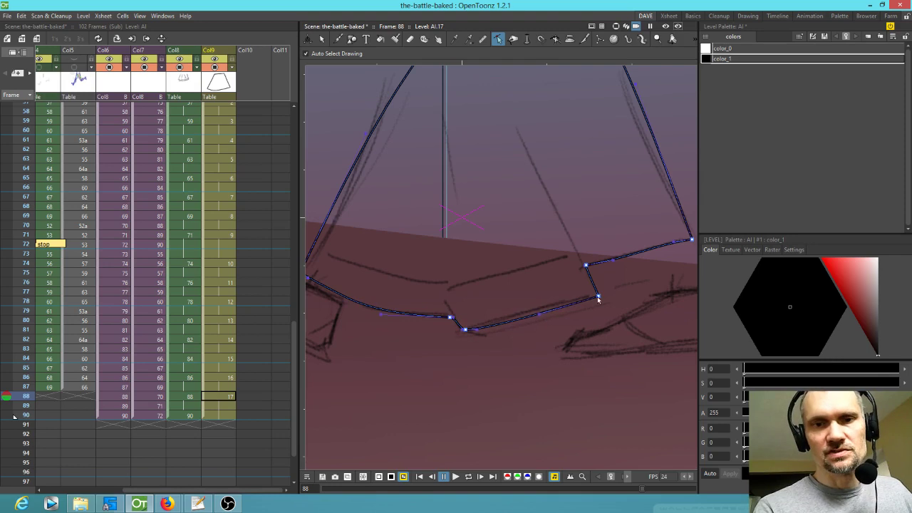
drag(599, 296, 597, 292)
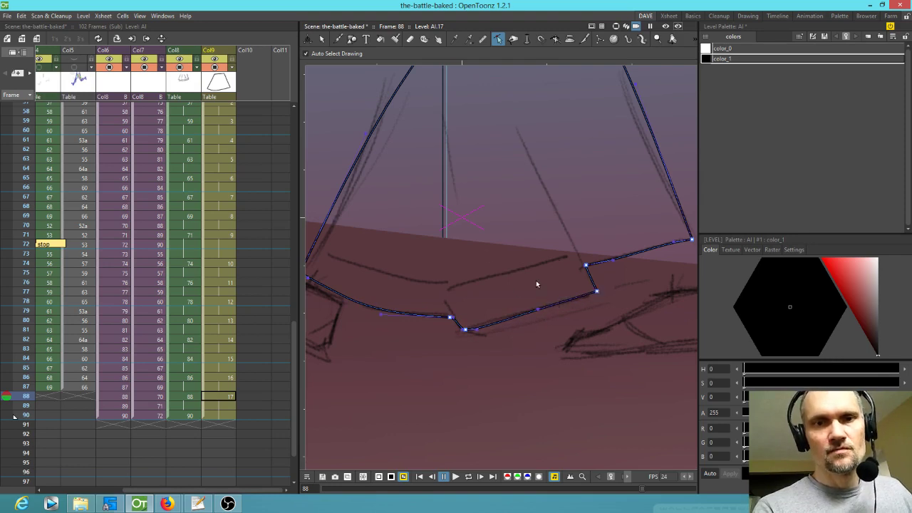
drag(586, 265, 548, 308)
drag(603, 271, 617, 289)
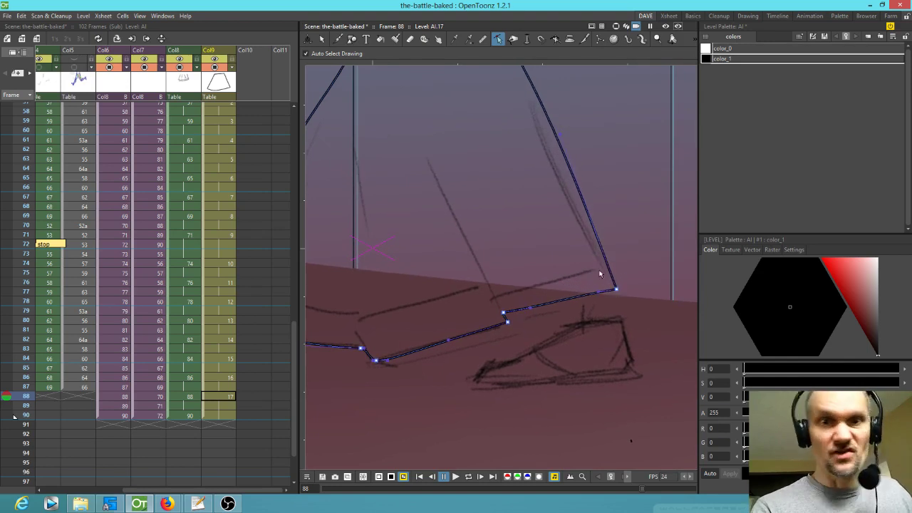
- Straighten the skirt outline's right edge on frame 88 by pulling its curve handle inward onto the sketched line
click(550, 132)
click(560, 139)
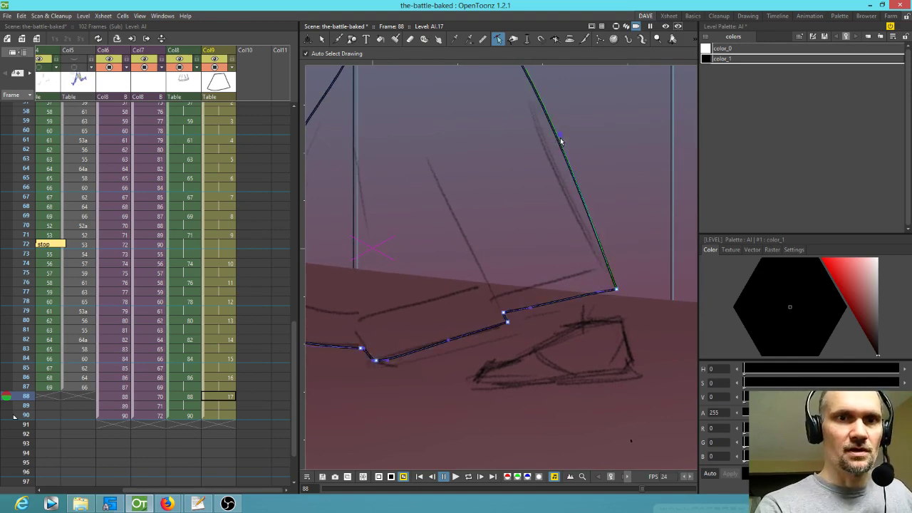
drag(560, 135, 546, 137)
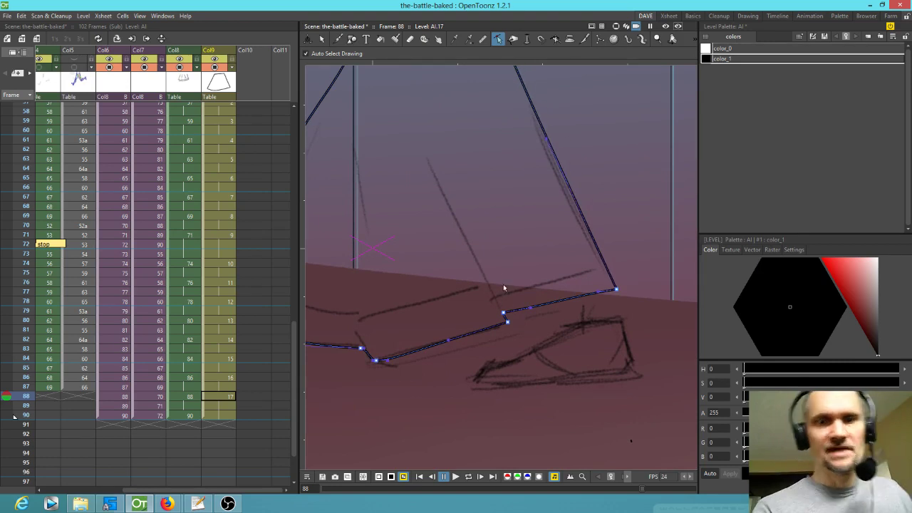
- Delete the extra point near the top of the left edge on frame 88 and shift the top-left corner slightly outward
drag(504, 288, 557, 371)
drag(489, 288, 526, 345)
drag(444, 190, 423, 140)
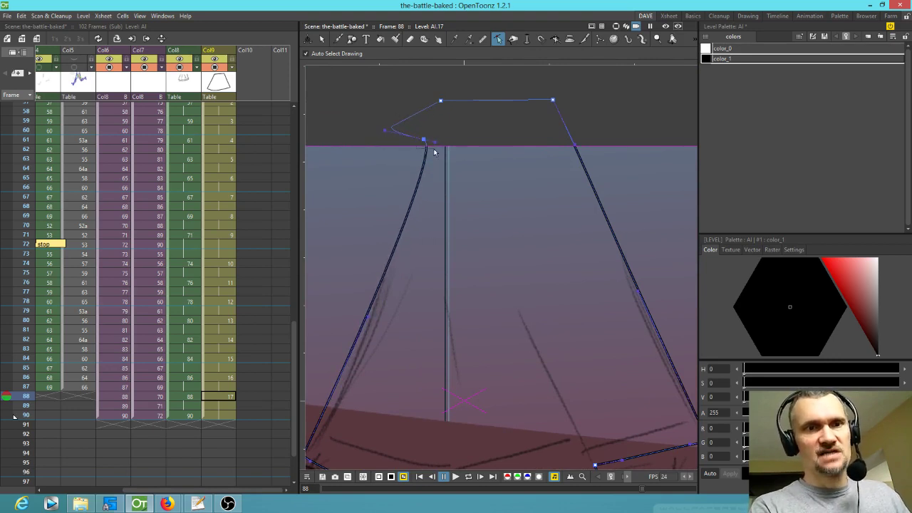
key(Delete)
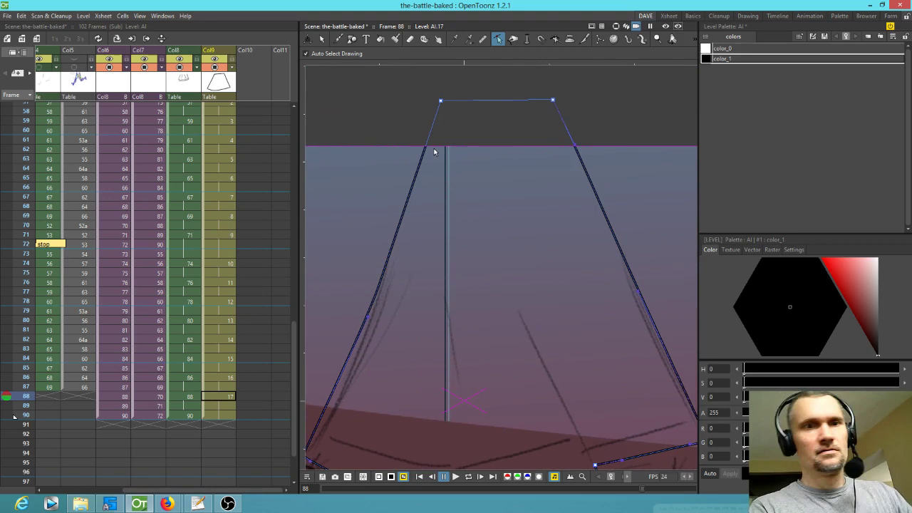
click(433, 102)
click(423, 163)
drag(440, 102, 431, 101)
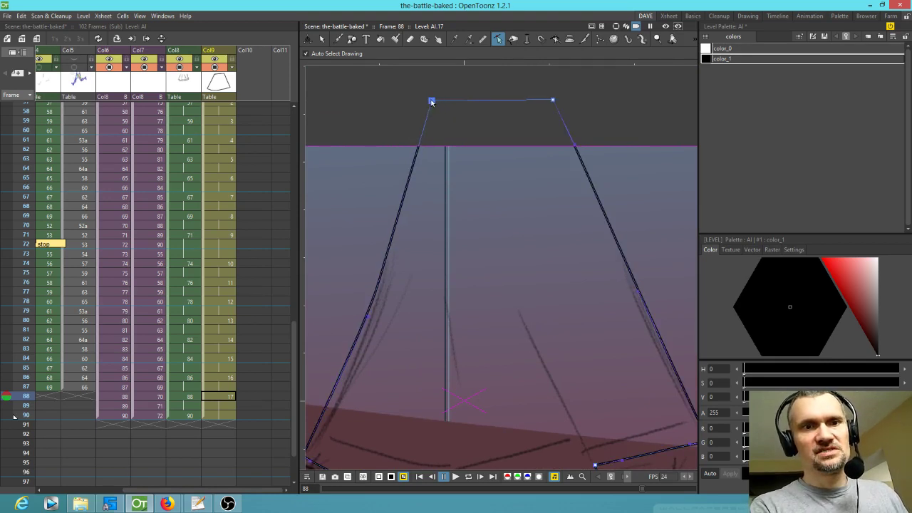
- Review the earlier skirt outlines in Col9 back to frame 61 for uneven edges, and stop on frame 63
click(219, 377)
key(Up)
key(Up)
key(Up)
key(Up)
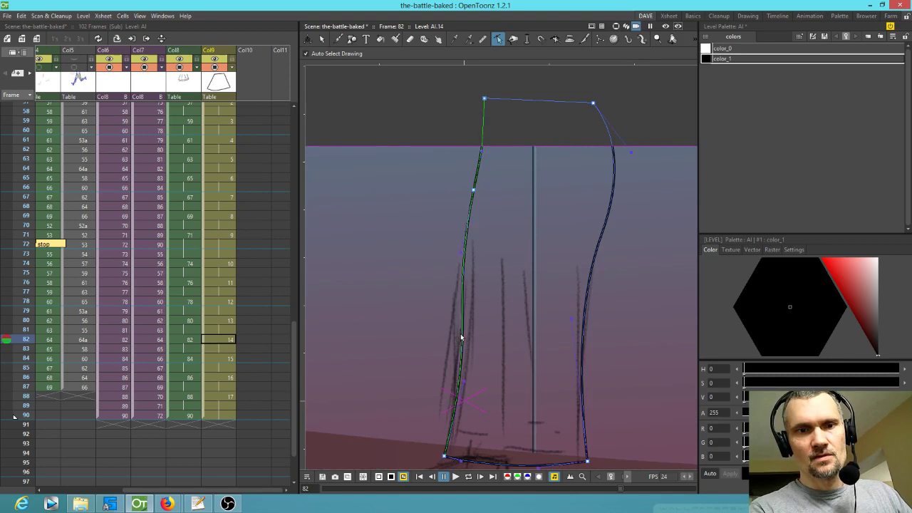
key(Up)
key(Up)
key(Up)
key(Up)
key(Up)
key(Up)
key(Up)
key(Up)
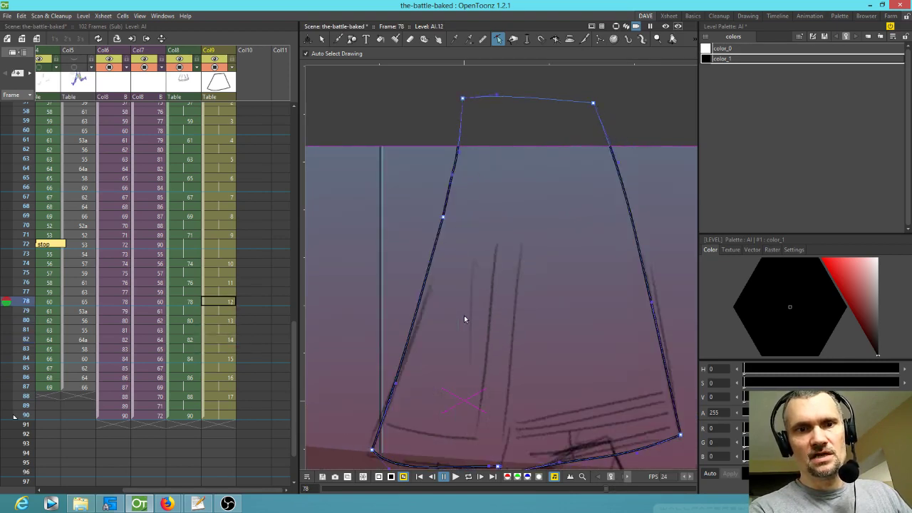
key(Up)
key(Up)
key(Up)
key(Up)
key(Up)
key(Up)
key(Up)
key(Up)
key(Up)
key(Up)
key(Up)
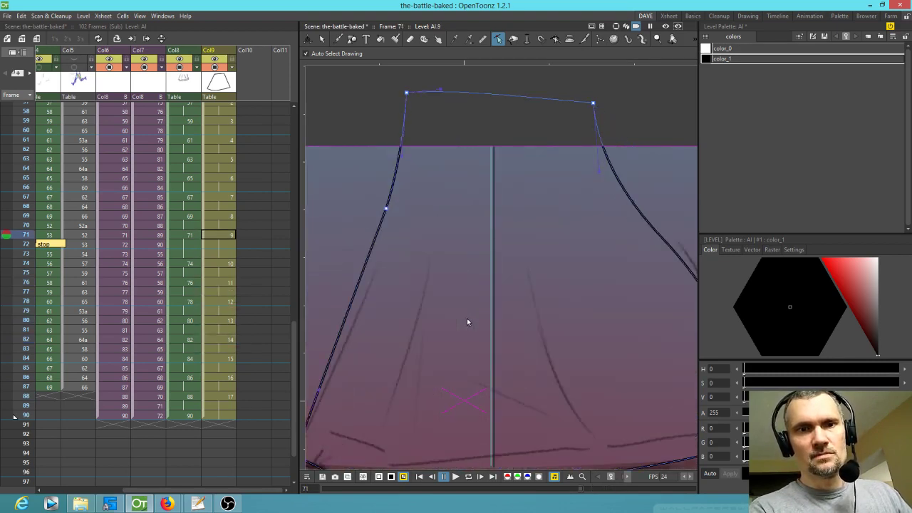
key(Up)
key(Up)
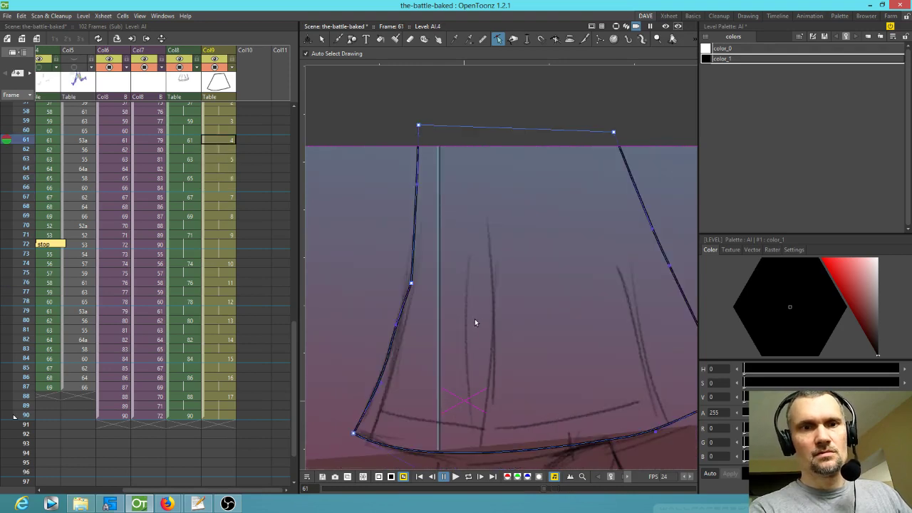
key(Down)
key(Down)
key(Down)
key(Down)
key(Up)
key(Up)
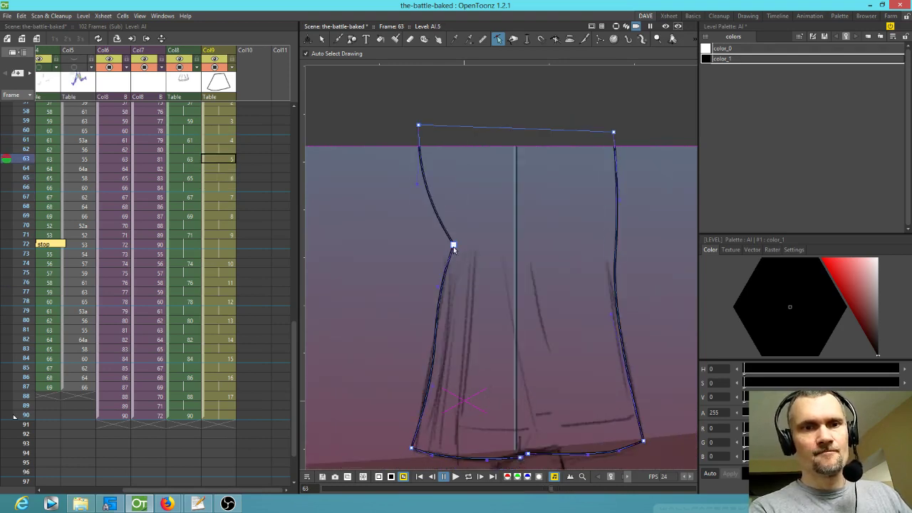
- Try to reshape the kinked left edge on frame 63 by toggling its middle point's curve type and extending the point's handle
alt+click(453, 246)
key(ctrl+z)
click(453, 245)
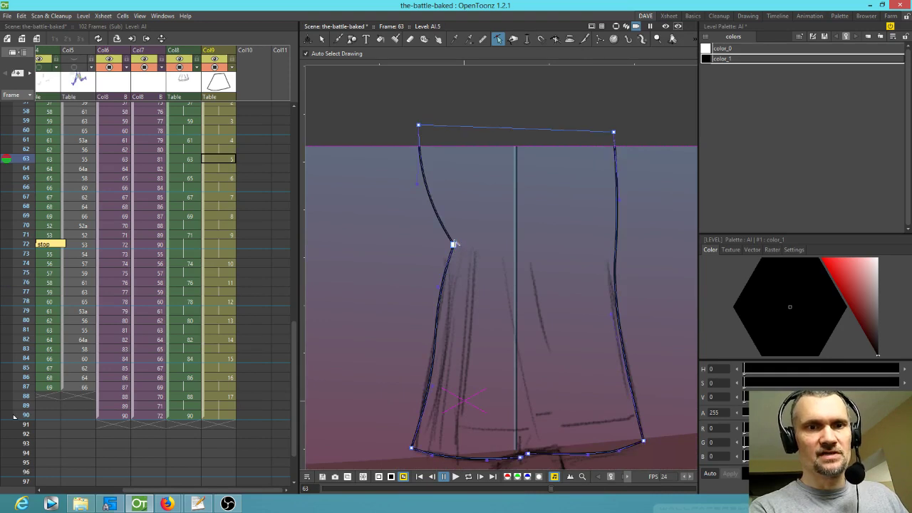
click(454, 244)
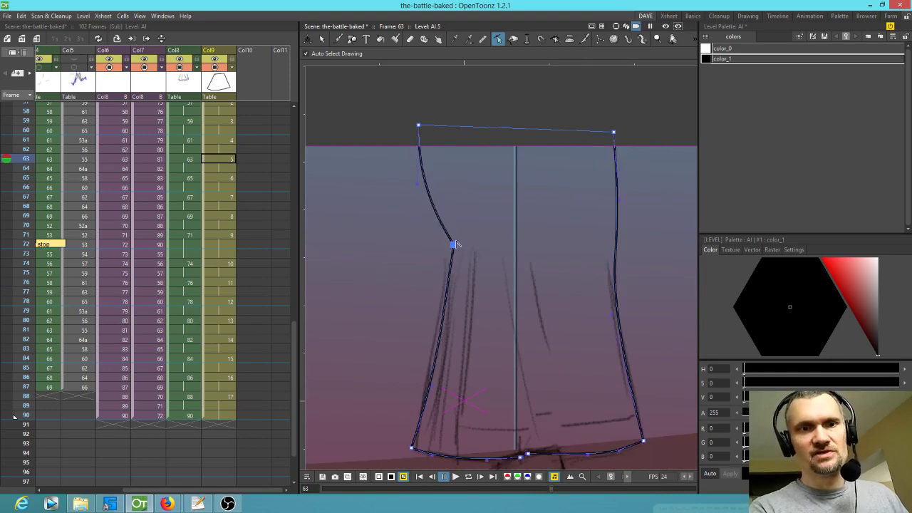
drag(453, 246, 451, 235)
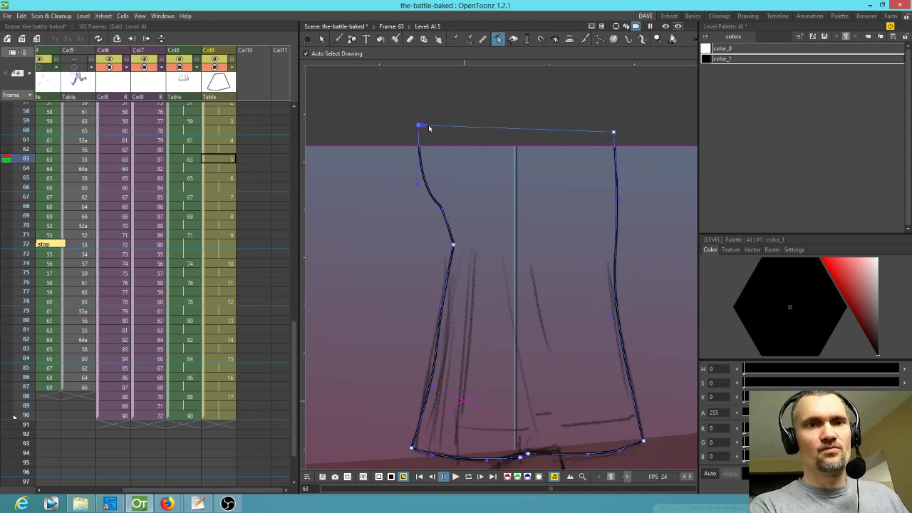
- Move the frame 63 outline's top-left corner inward and delete the surplus middle point of the left edge
drag(418, 125, 460, 124)
drag(444, 211, 459, 216)
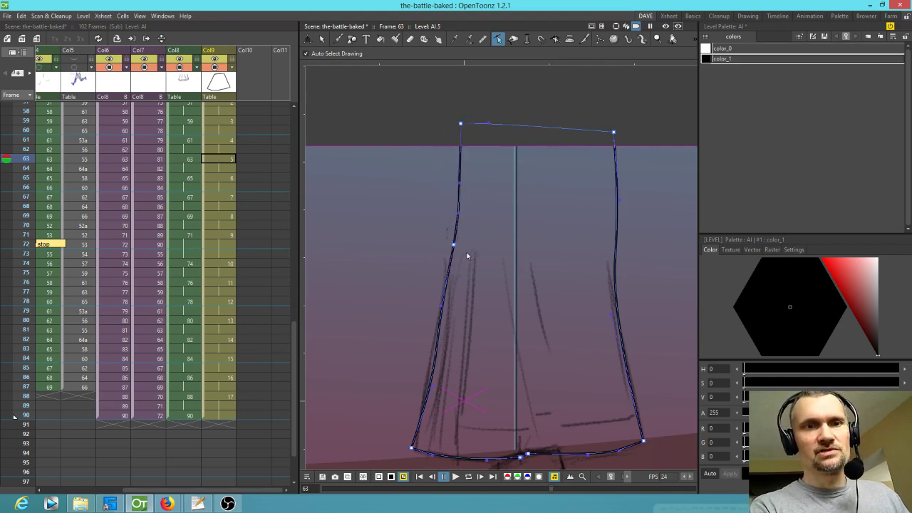
key(Delete)
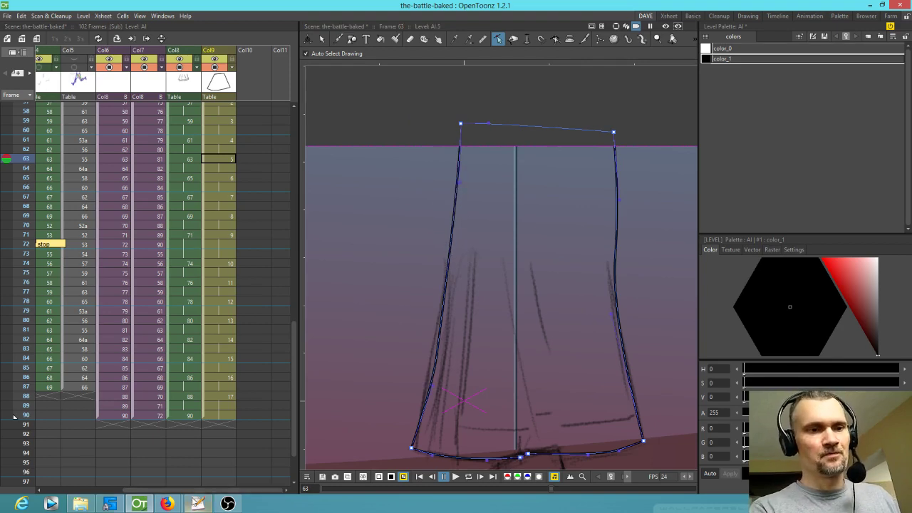
- Switch to Firefox to view the quadratic-oop.html page of inked head sketches, and return to OpenToonz
click(169, 505)
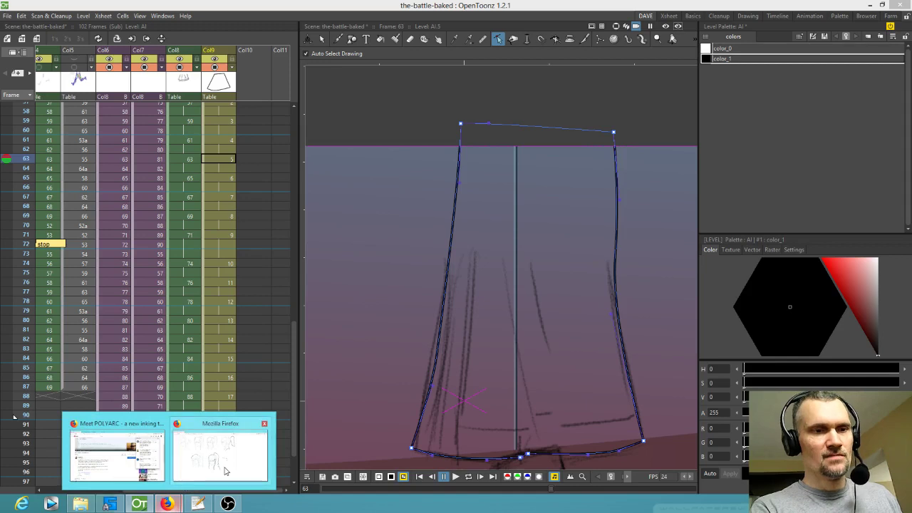
click(242, 431)
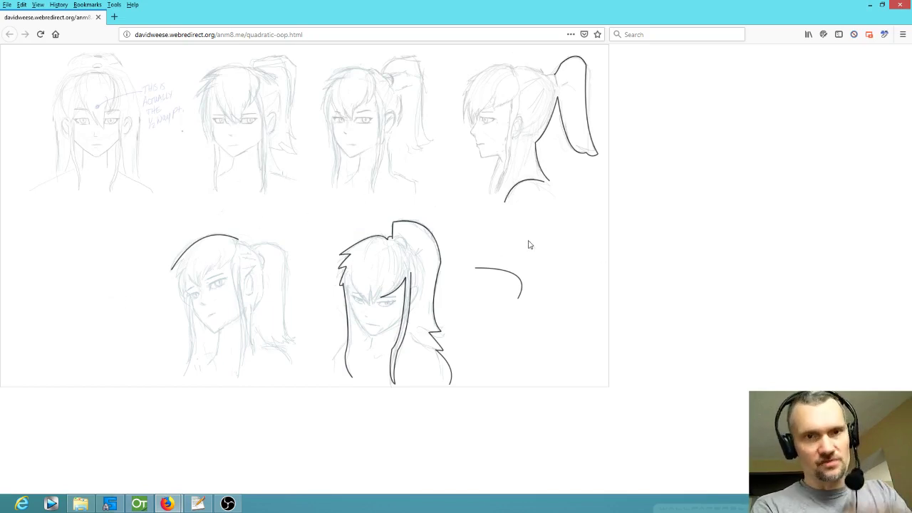
click(871, 6)
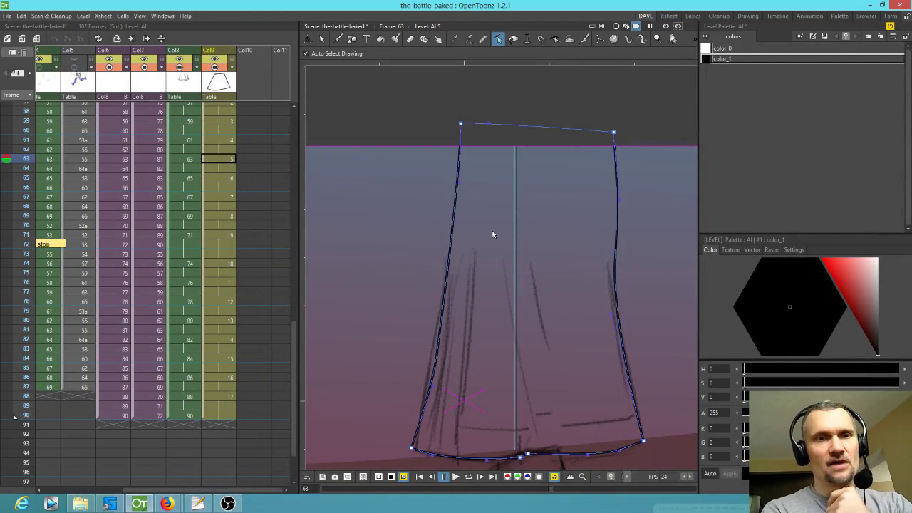
- Move the frame 63 outline's top-right corner slightly inward so the right edge follows the sketch
drag(613, 132, 601, 129)
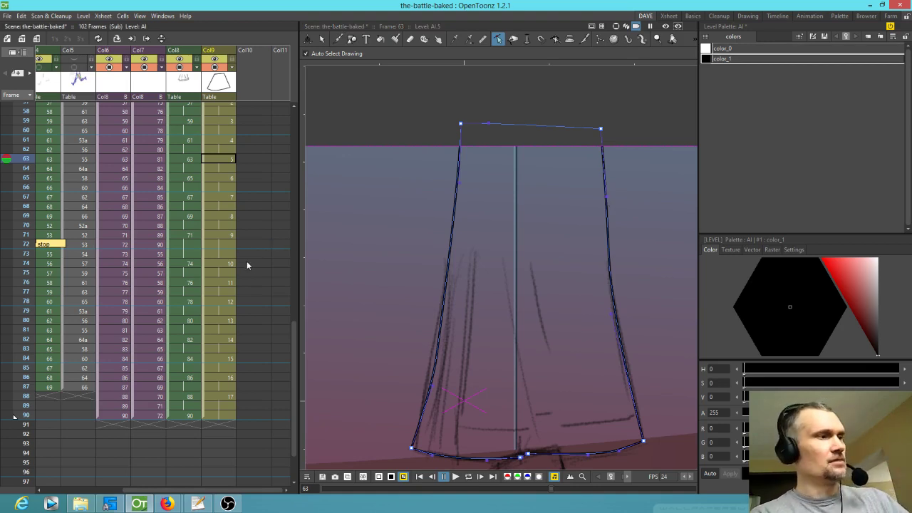
- Raise the left-edge point of the skirt outline on frame 57 to smooth the curve toward the lower-left corner
key(l)
scroll(340, 307, down, 3)
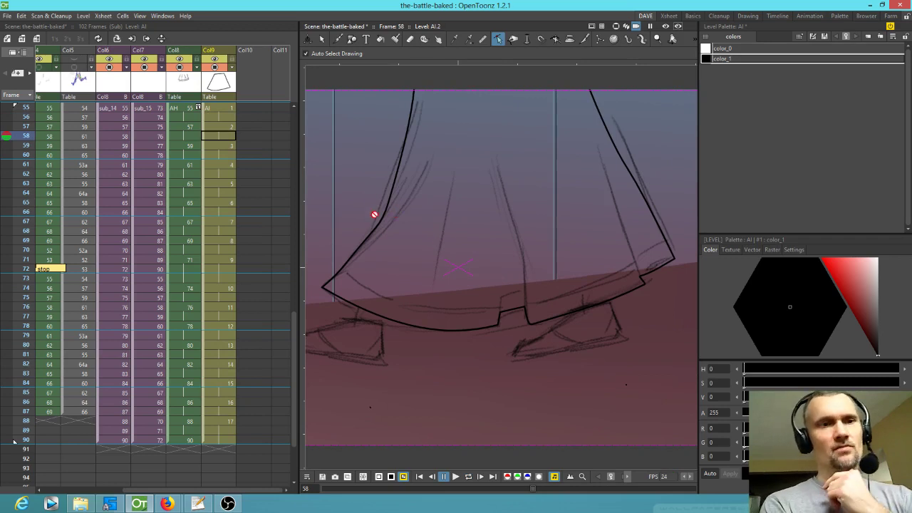
click(227, 126)
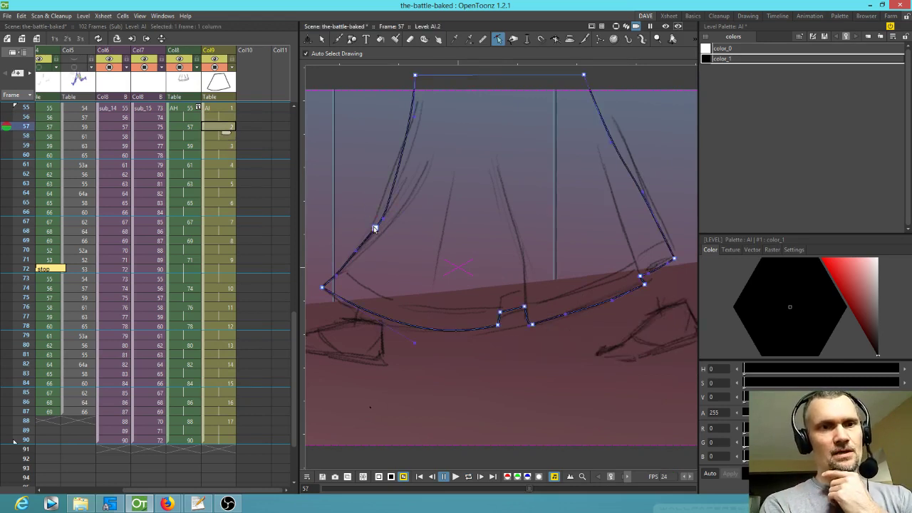
mouse_move(377, 229)
mouse_down()
mouse_move(375, 211)
mouse_move(366, 241)
mouse_move(379, 208)
mouse_up()
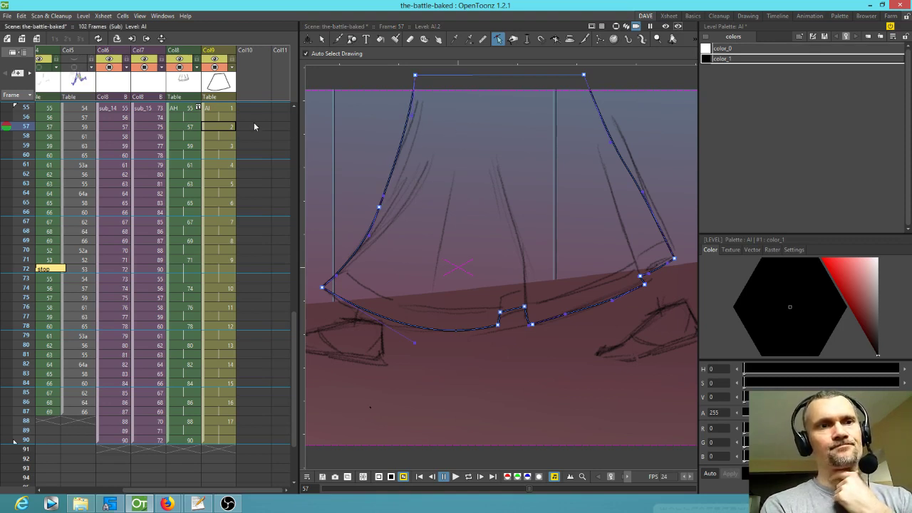
- Add two control points to the frame 55 outline's hem in Col9 and raise one to form a small notch matching the sketch
click(228, 111)
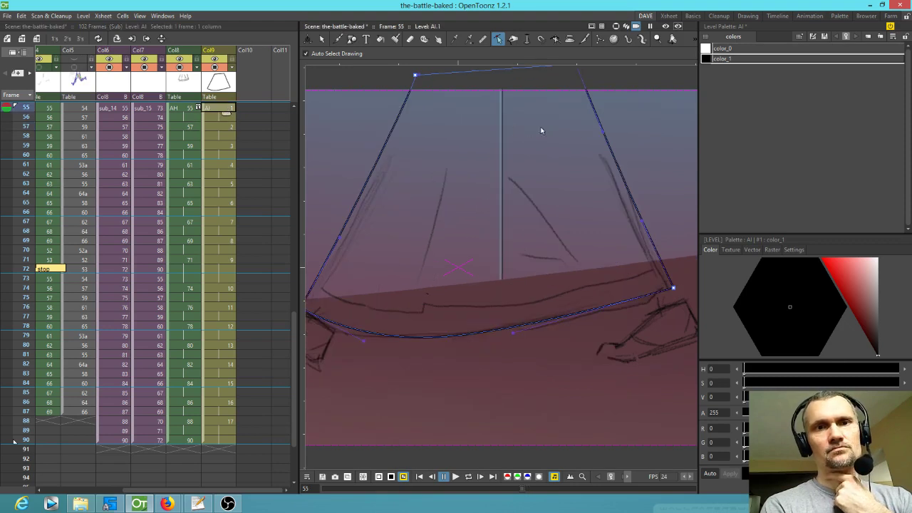
drag(550, 152, 547, 174)
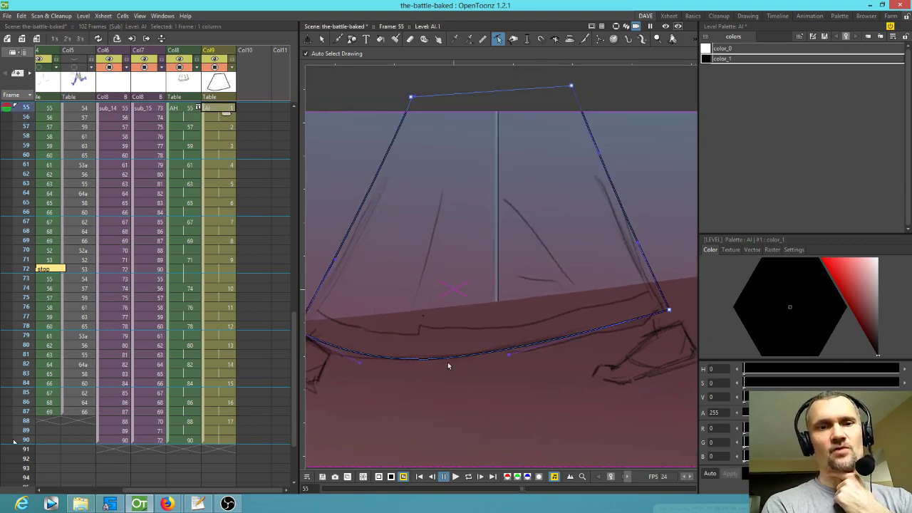
click(411, 363)
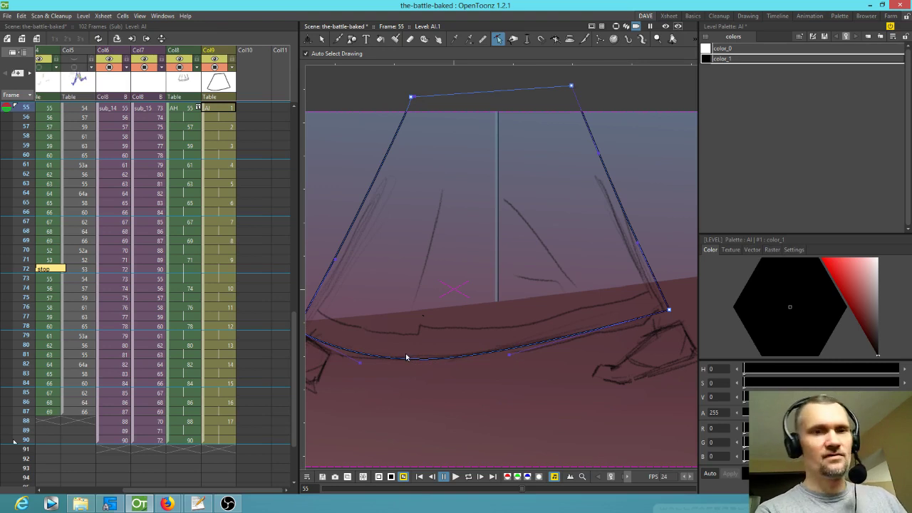
ctrl+click(407, 359)
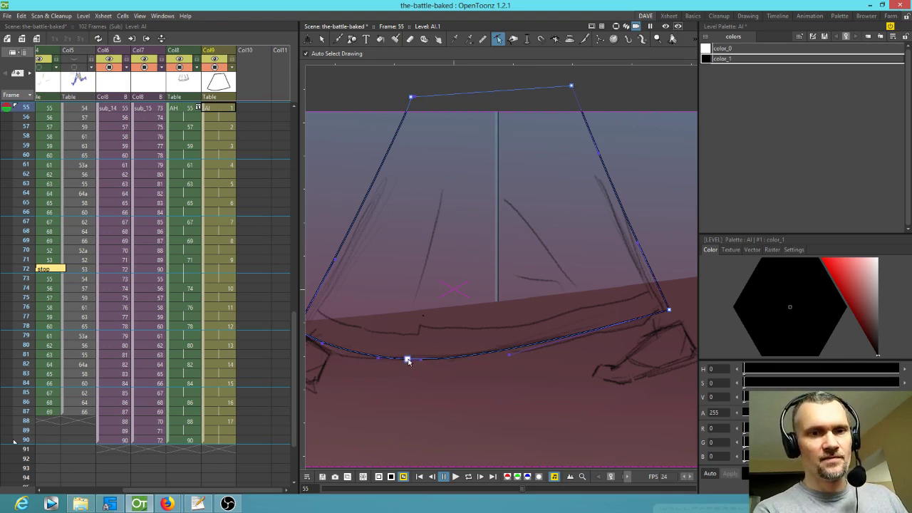
ctrl+click(415, 356)
mouse_move(417, 357)
mouse_down()
mouse_move(411, 363)
mouse_move(416, 354)
mouse_up()
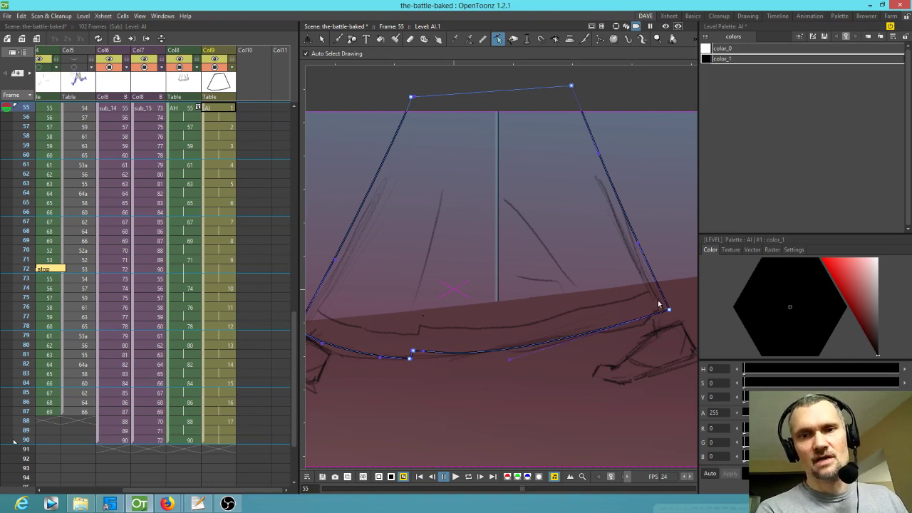
- Nudge the frame 55 outline's lower-right and upper-left corners inward and lower the hem notch's upper point to flatten the curve
drag(670, 310, 666, 309)
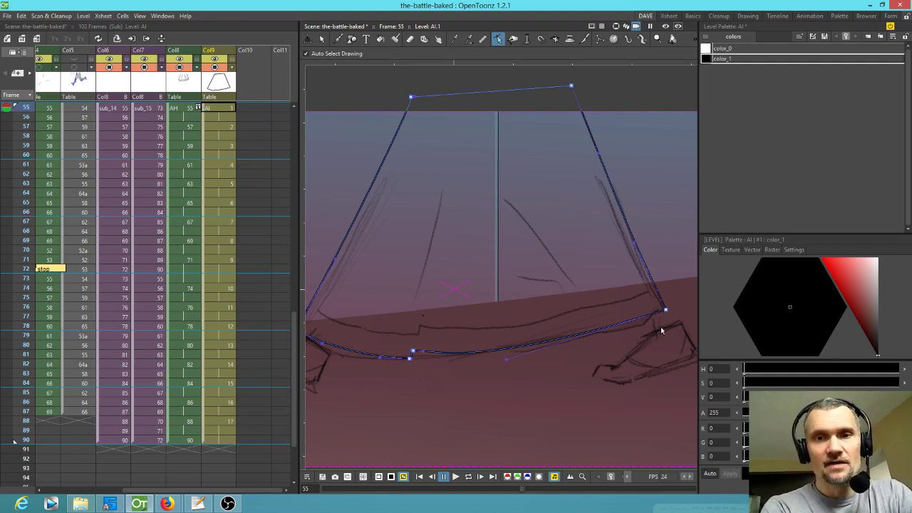
drag(665, 311, 664, 313)
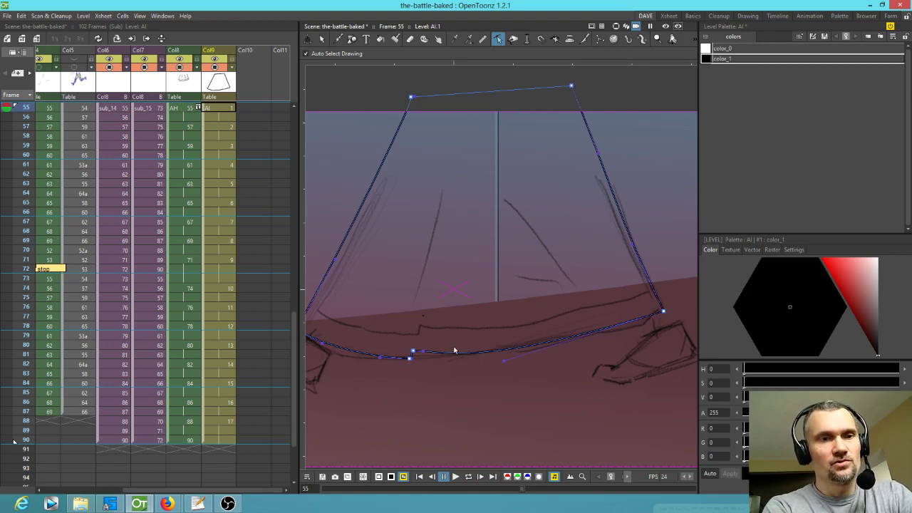
click(413, 352)
drag(412, 353, 410, 356)
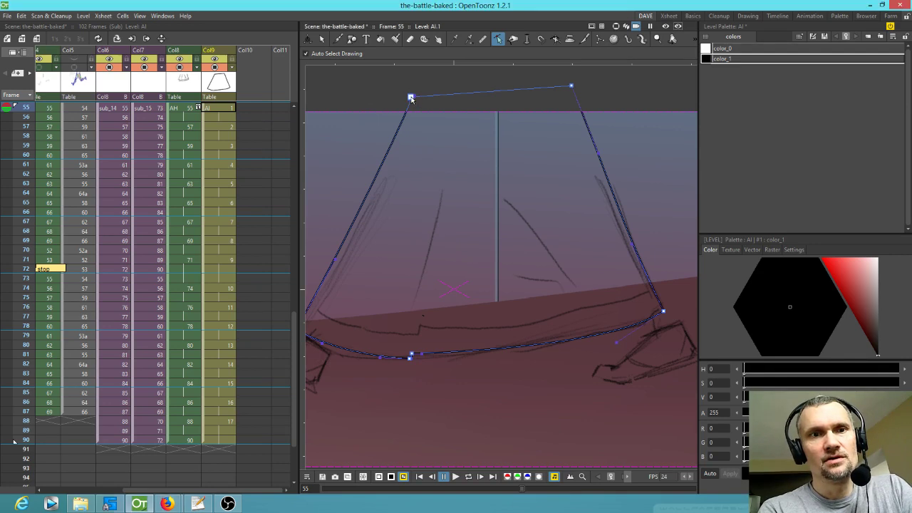
drag(411, 97, 423, 89)
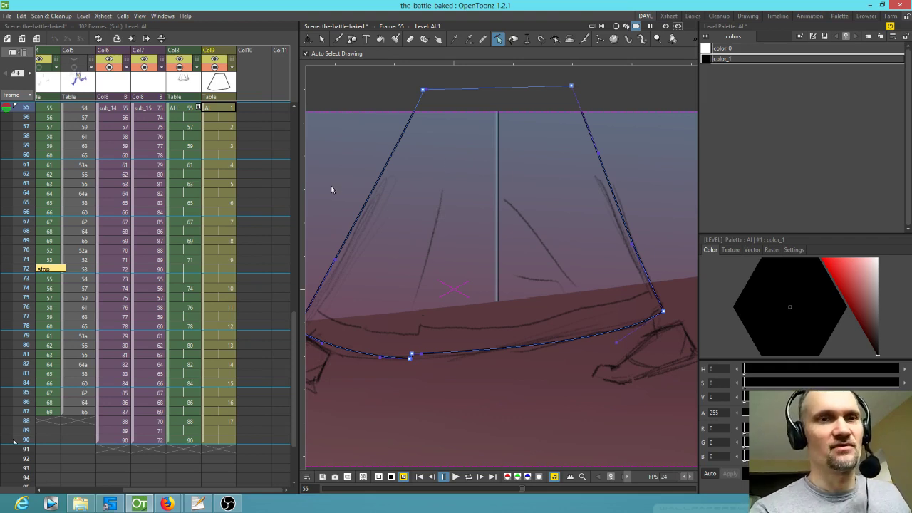
- Try brushing the interior fold lines over the sketch on frame 55 of the empty Col10
click(251, 107)
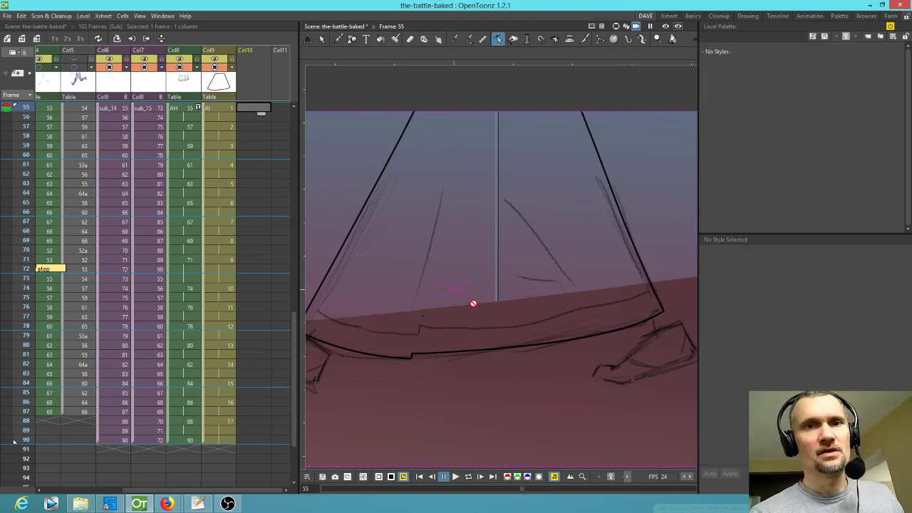
key(b)
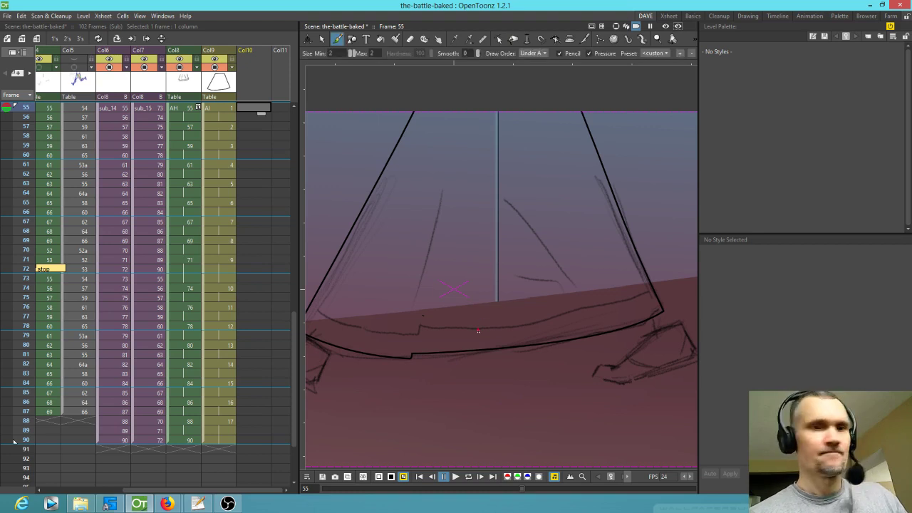
click(479, 341)
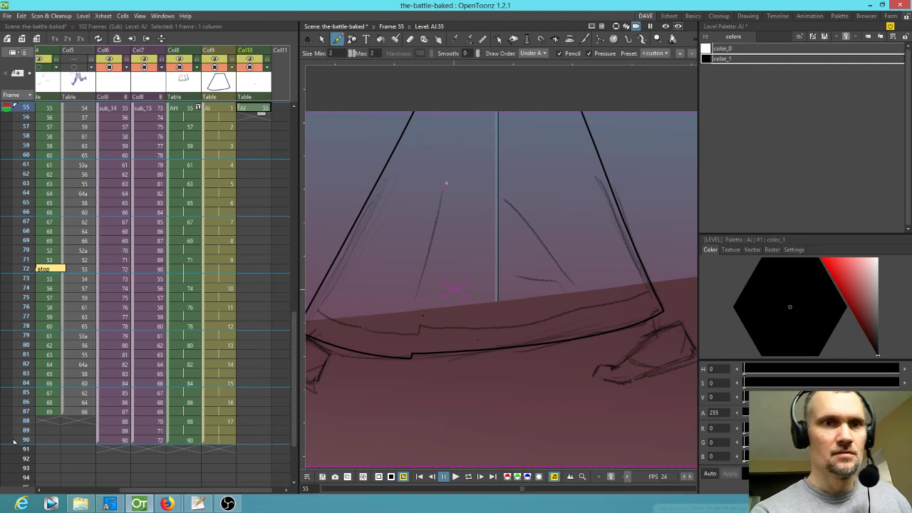
drag(445, 175, 414, 301)
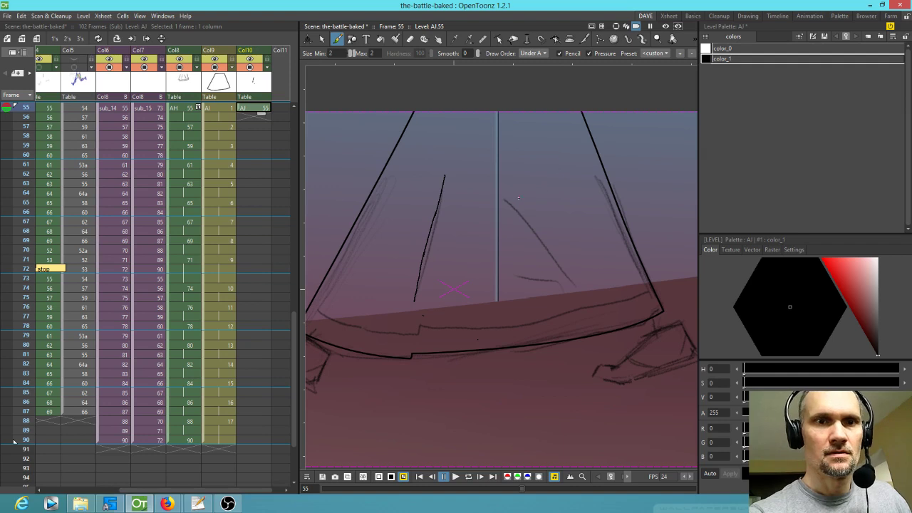
mouse_move(507, 193)
mouse_down()
mouse_move(568, 279)
mouse_move(550, 291)
mouse_up()
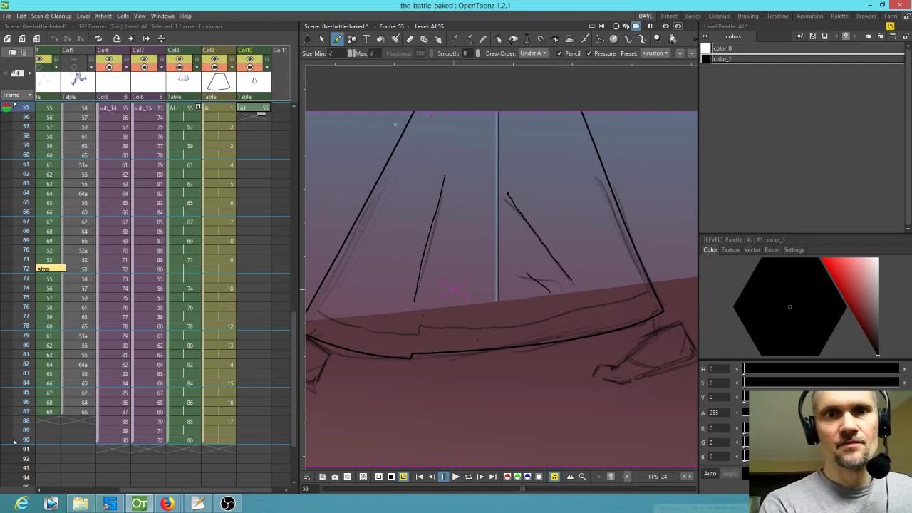
- Set the brush smoothing to 50 and trace the inner hem line, including its notch, on frame 55 of Col10
drag(298, 125, 240, 128)
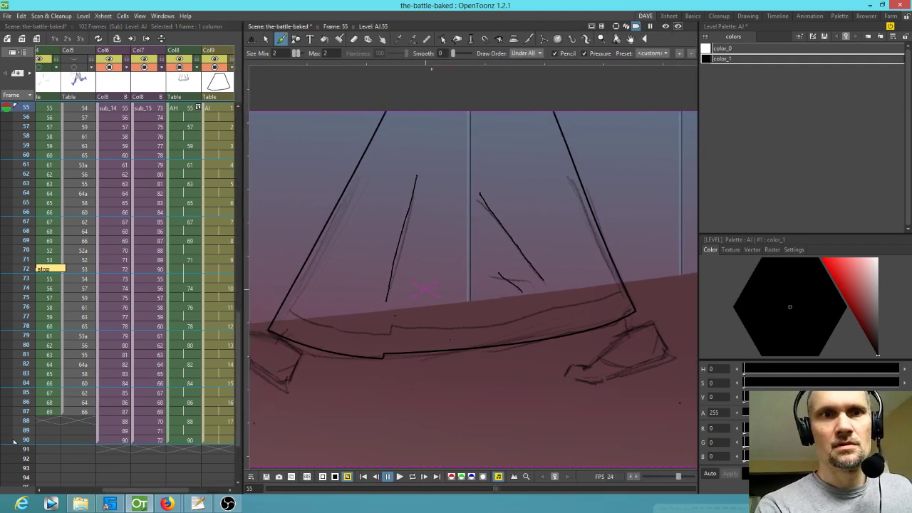
drag(454, 53, 471, 53)
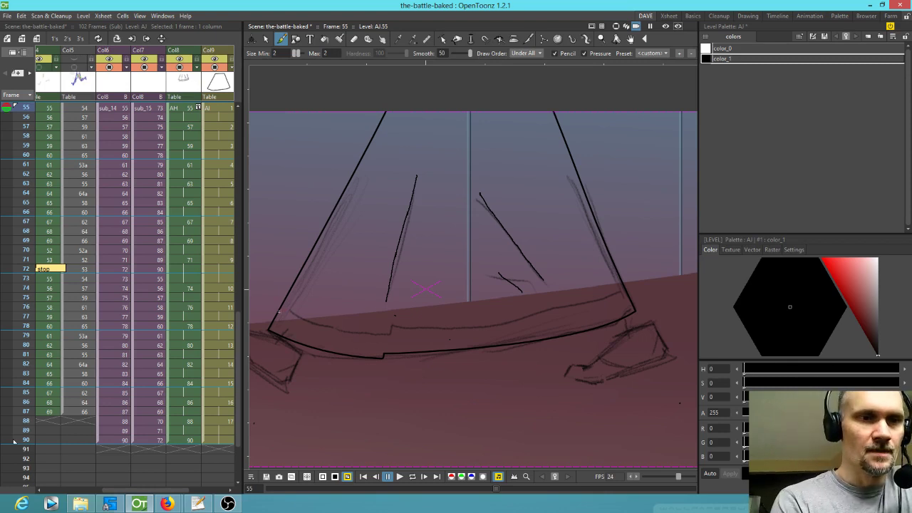
drag(323, 329, 386, 335)
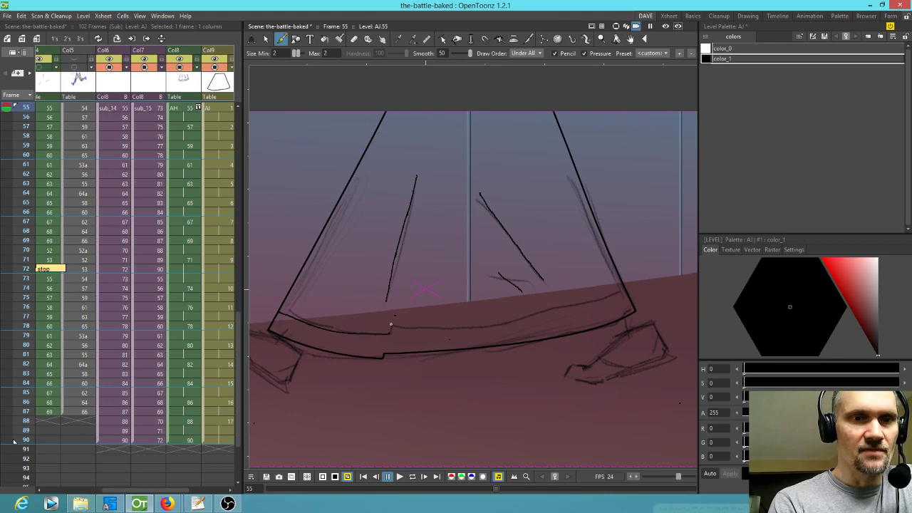
mouse_move(393, 326)
mouse_down()
mouse_move(460, 328)
mouse_move(625, 292)
mouse_up()
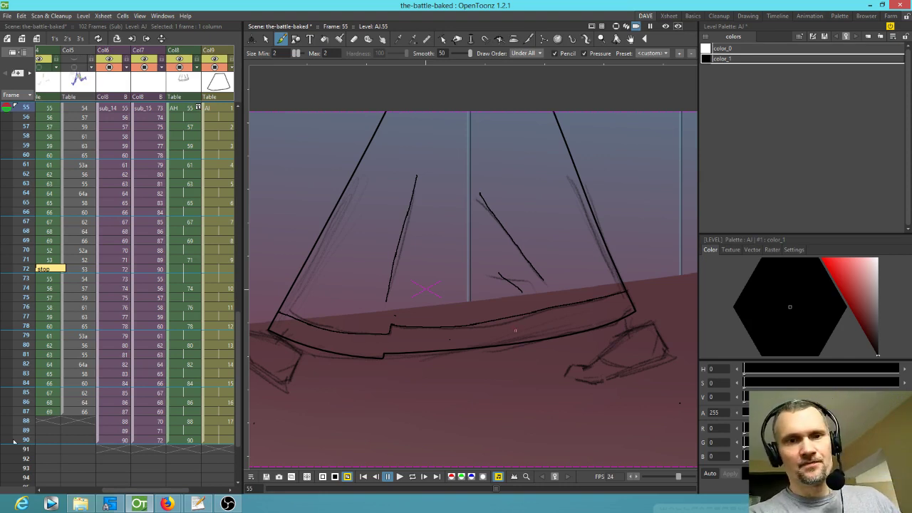
- Undo the brushed fold and hem strokes on frame 55
key(ctrl+z)
key(ctrl+z)
key(ctrl+z)
key(ctrl+z)
- Draw an arc with the Geometric tool on frame 55 of Col9, tracing the inner hem from the left edge to the notch
click(220, 109)
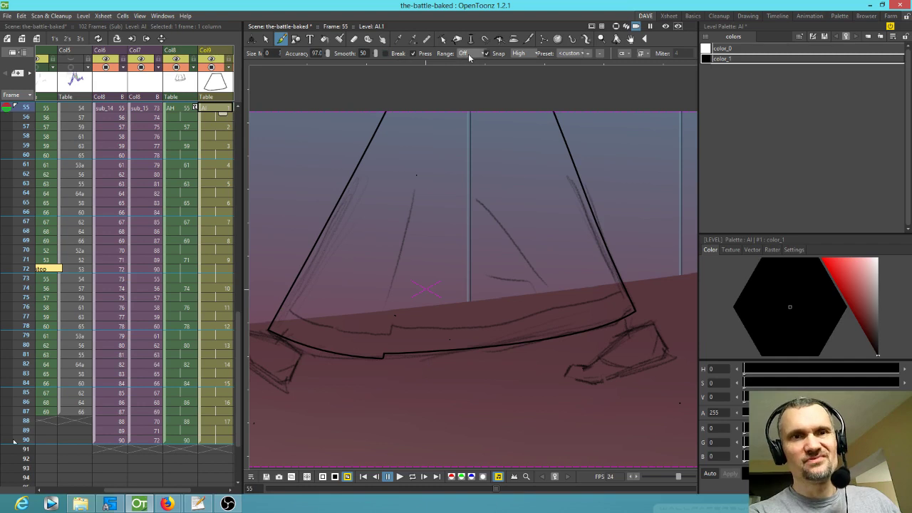
click(295, 39)
click(349, 53)
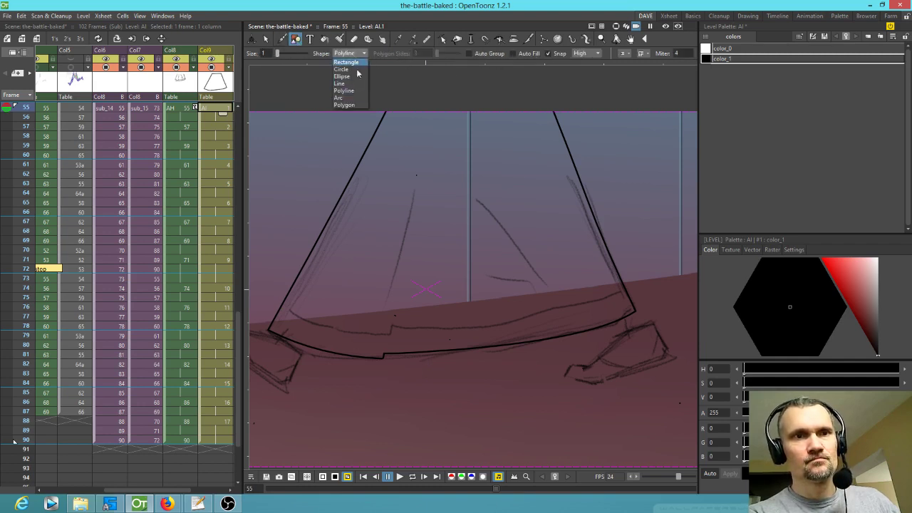
click(349, 94)
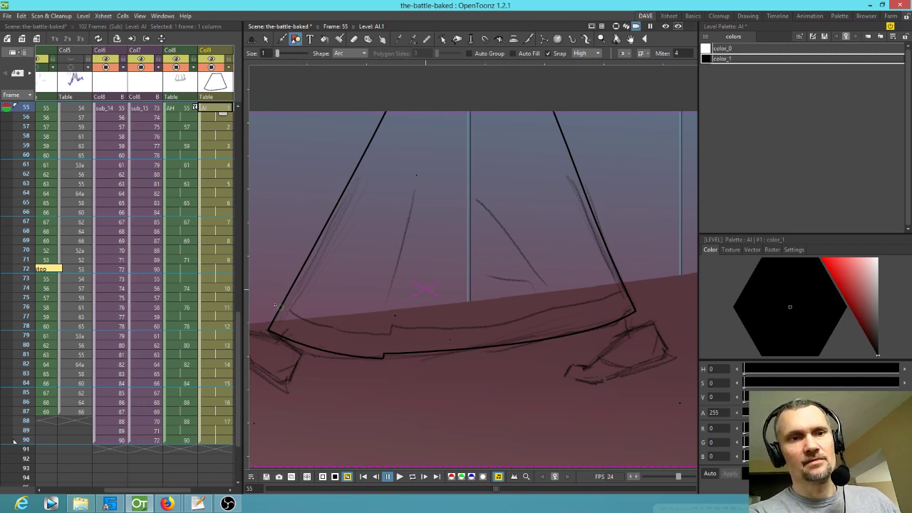
drag(280, 308, 391, 333)
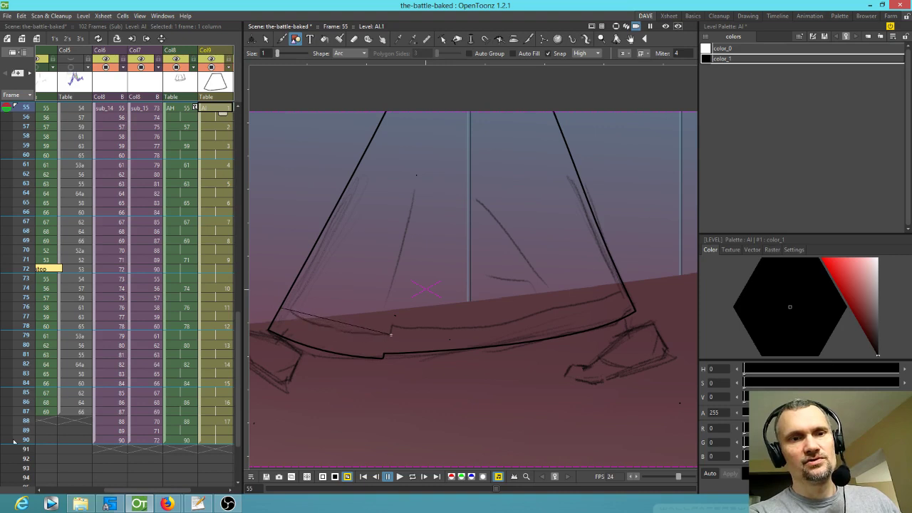
click(391, 334)
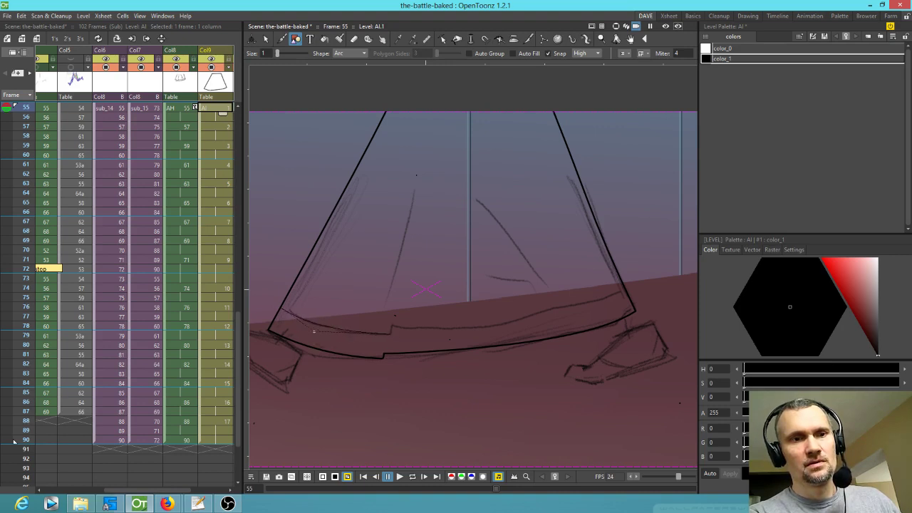
click(312, 332)
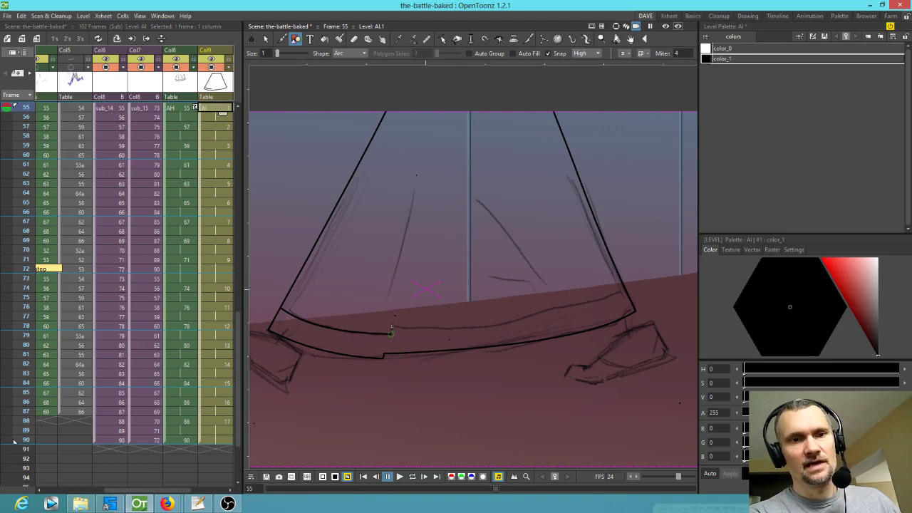
- Set the snapping sensitivity to Med and draw the short riser of the inner hem's notch on frame 55
click(392, 332)
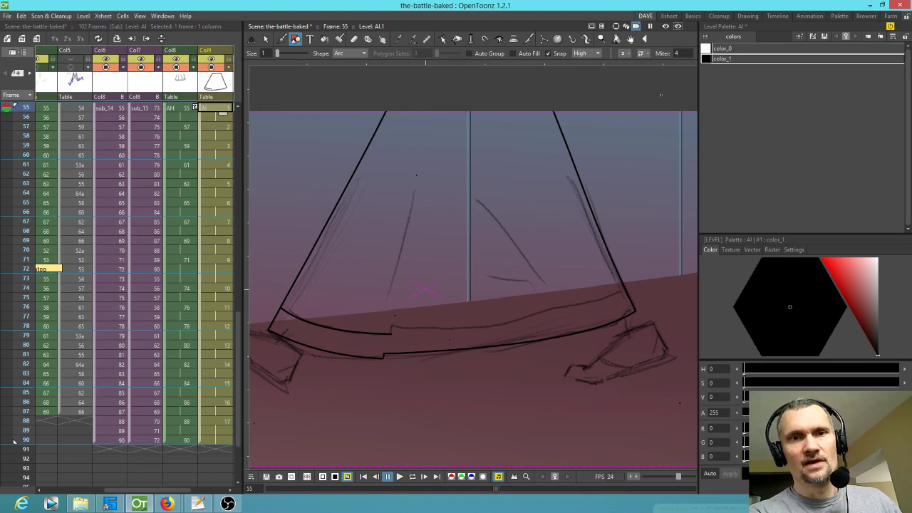
click(586, 54)
click(593, 69)
scroll(386, 303, up, 3)
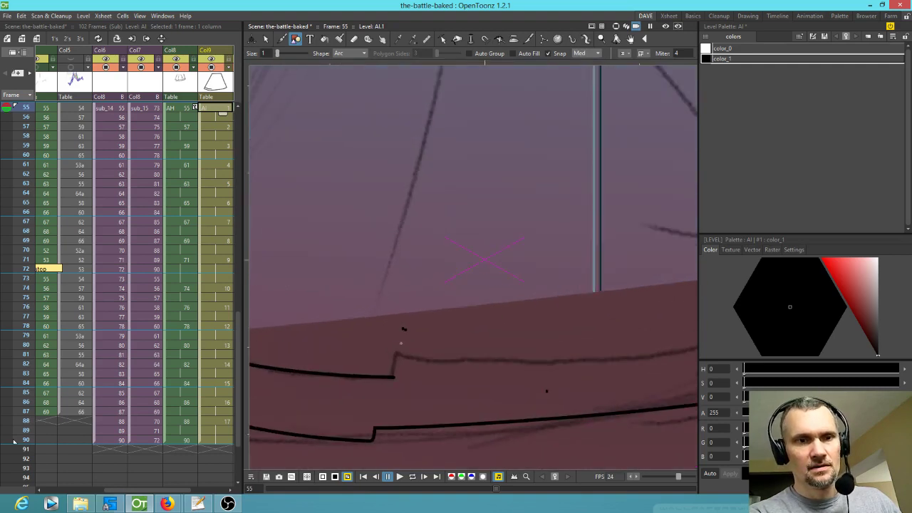
drag(393, 376, 396, 358)
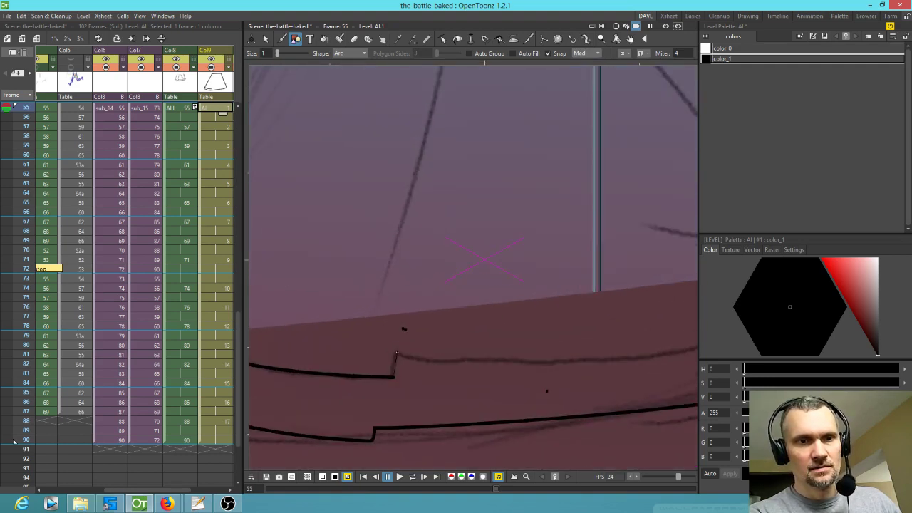
click(403, 329)
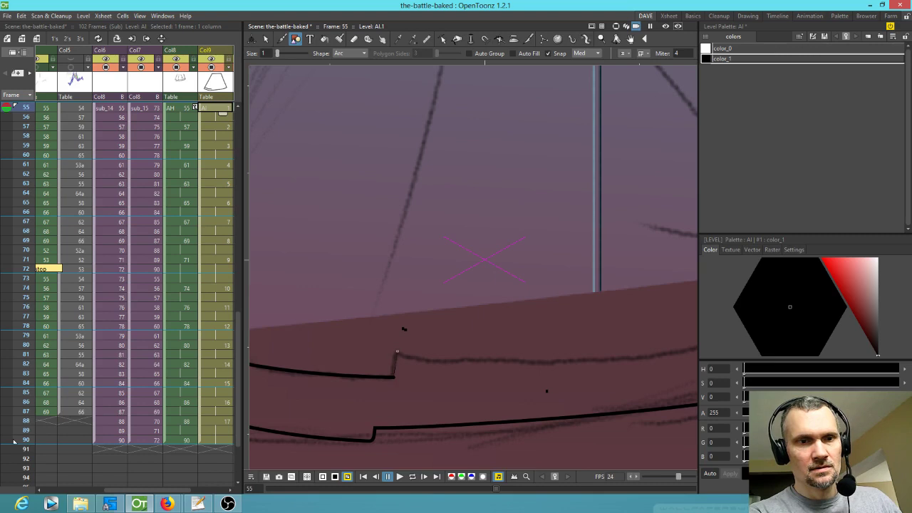
click(397, 364)
- Continue the frame 55 inner hem with two arcs from the notch to the skirt's right edge
scroll(474, 376, down, 5)
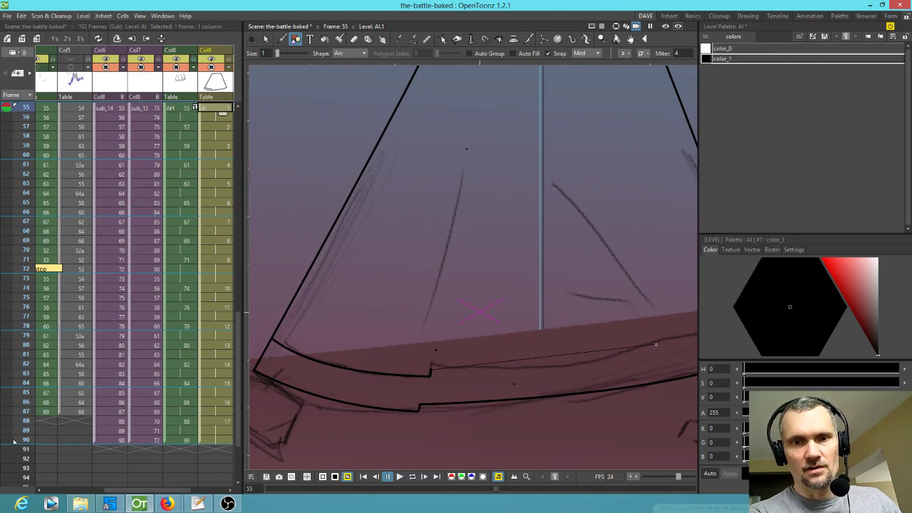
click(544, 381)
mouse_move(645, 364)
mouse_down()
mouse_move(322, 385)
mouse_move(433, 362)
mouse_move(446, 341)
mouse_up()
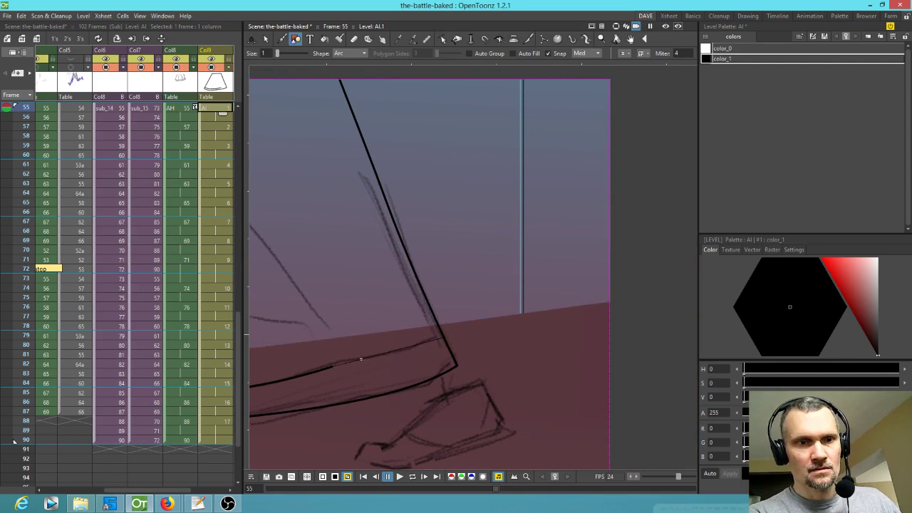
click(353, 360)
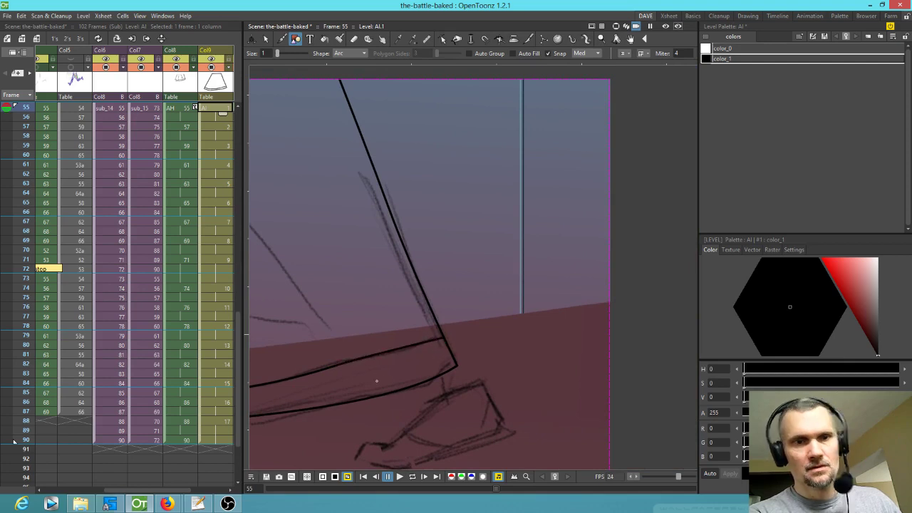
- Draw an arc on frame 57 of Col9 for the inner hem between the skirt's right edge and the nearest fold
click(223, 127)
drag(457, 299, 407, 322)
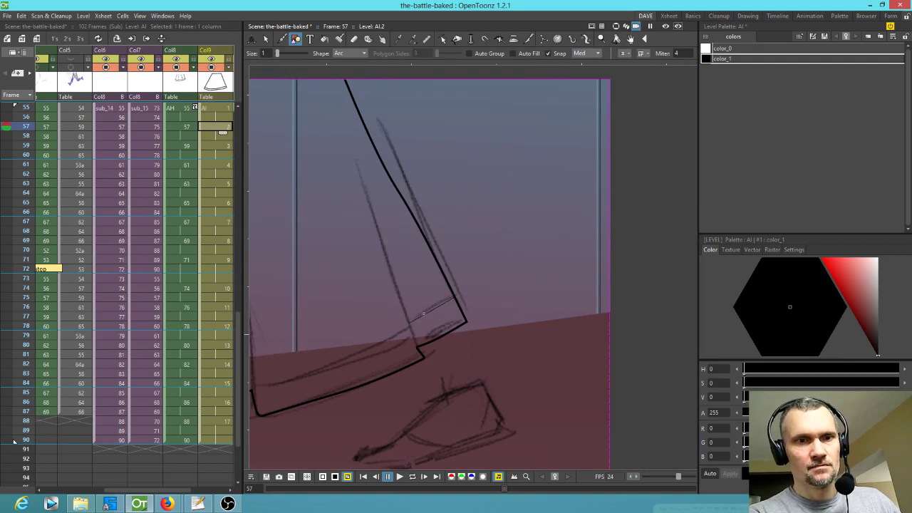
click(426, 301)
- Trace the right-hand fold on frame 57 with an arc running down to the hem corner
drag(361, 176, 410, 327)
click(412, 328)
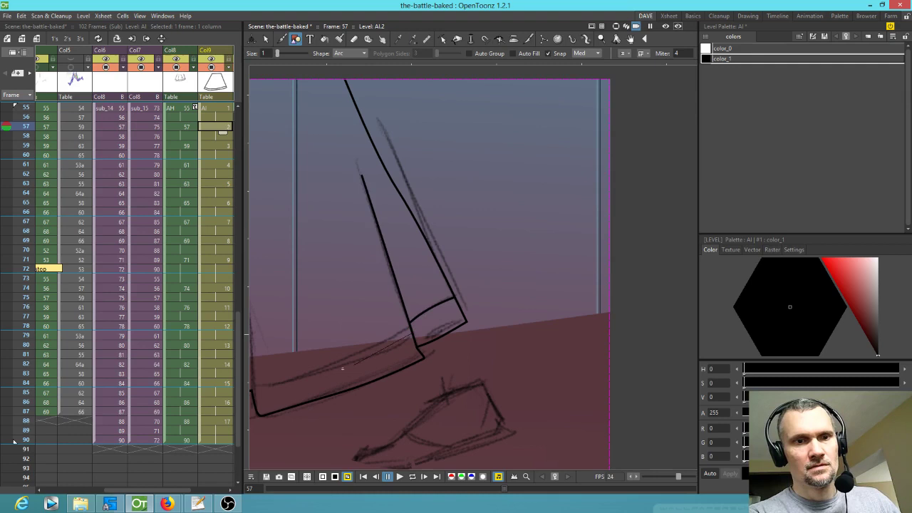
drag(307, 374, 395, 352)
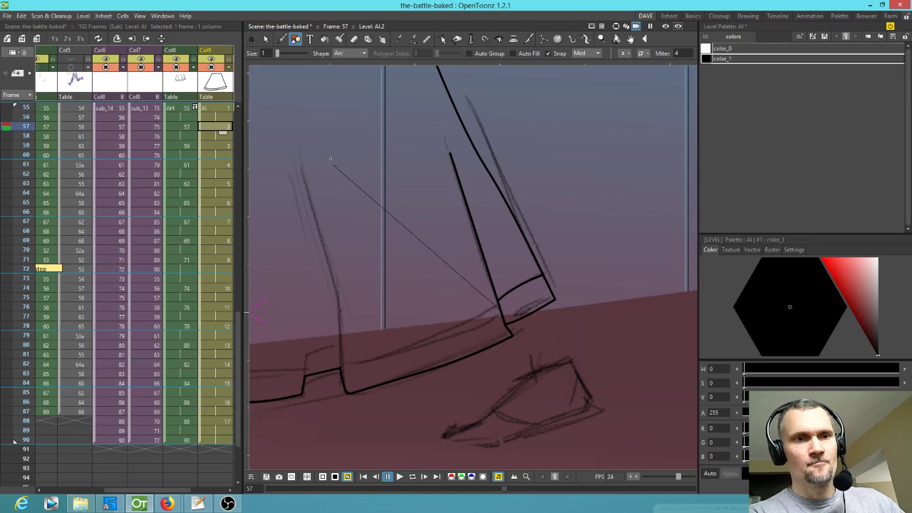
right_click(418, 286)
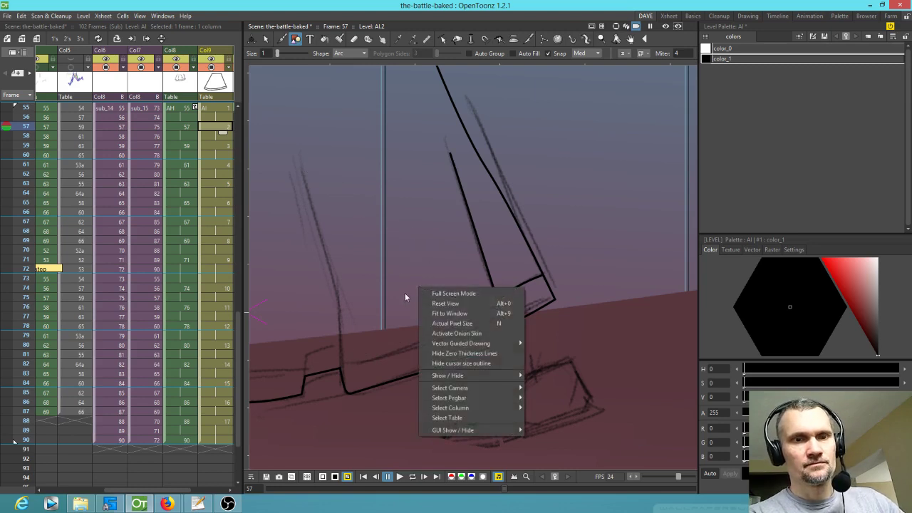
- Trace the middle fold on frame 57 with an arc and draw the inner hem from it to the right-hand fold
click(405, 293)
click(464, 321)
key(ctrl+z)
drag(298, 165, 340, 368)
click(343, 302)
mouse_move(340, 362)
mouse_down()
mouse_move(439, 352)
mouse_move(501, 310)
mouse_up()
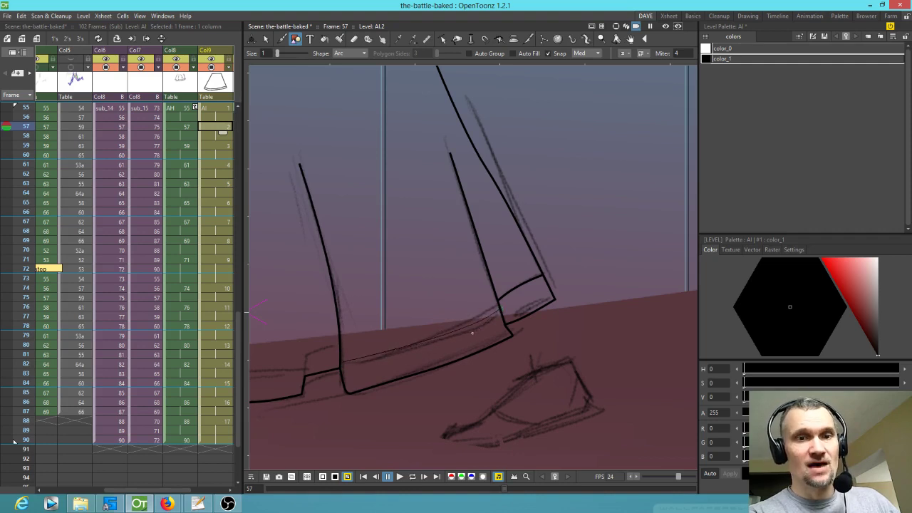
click(456, 332)
- Draw the notch's riser on frame 57 and the short inner hem segment between it and the middle fold
drag(369, 338, 497, 301)
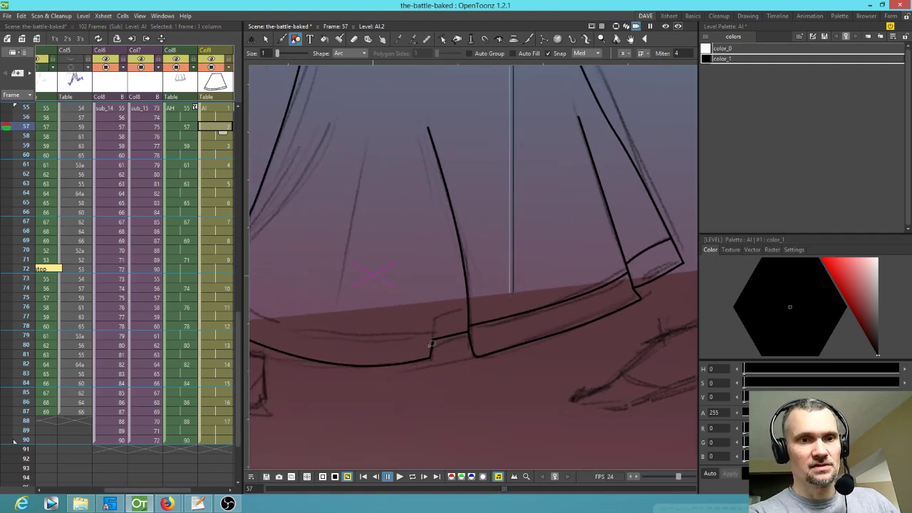
click(436, 286)
click(438, 294)
drag(434, 321, 467, 310)
click(468, 310)
- Trace the two curved folds beside the skirt's left edge on frame 57 with arcs
drag(434, 343, 556, 339)
drag(319, 263, 435, 125)
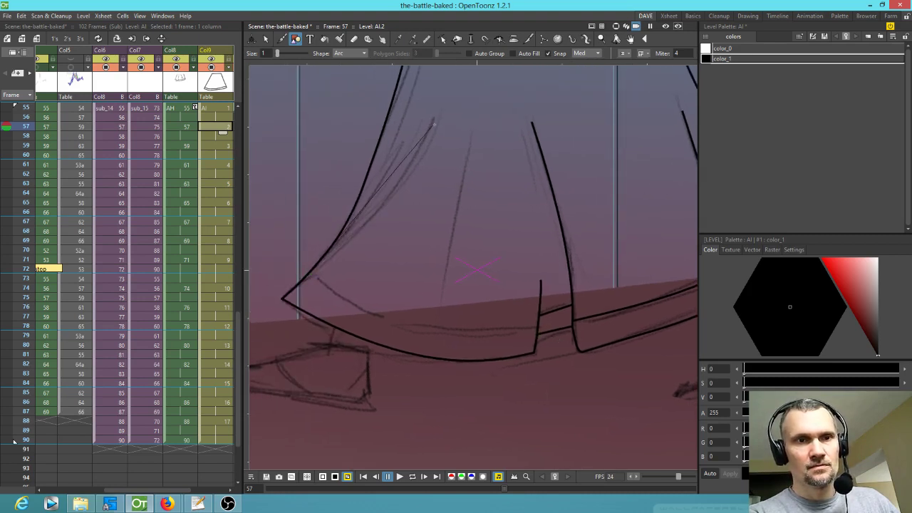
click(389, 192)
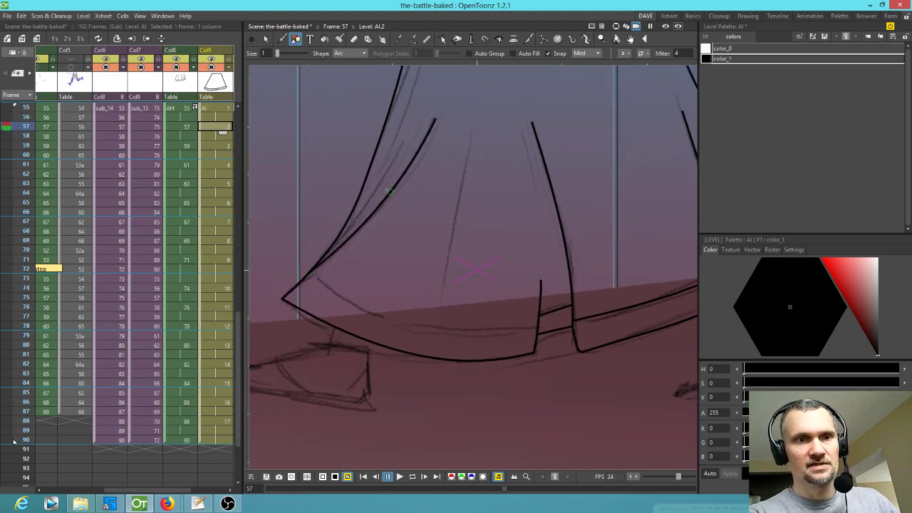
drag(352, 212, 408, 122)
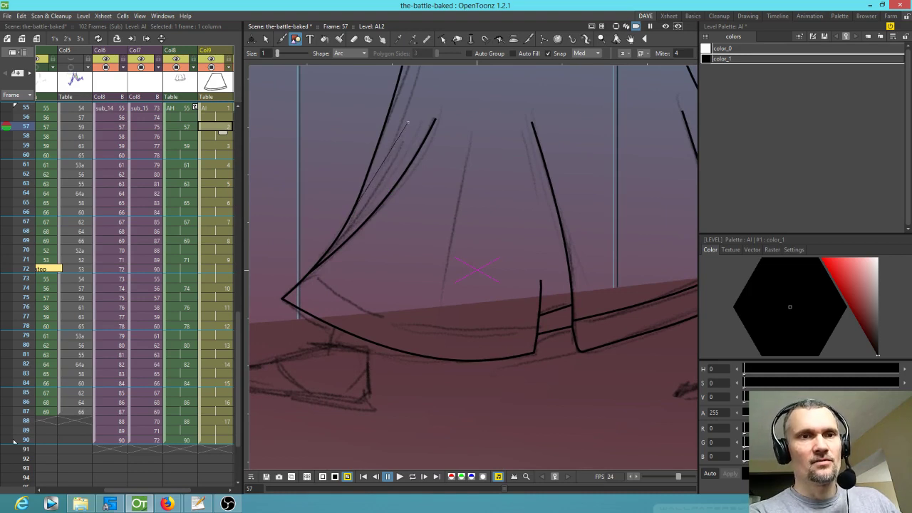
click(378, 180)
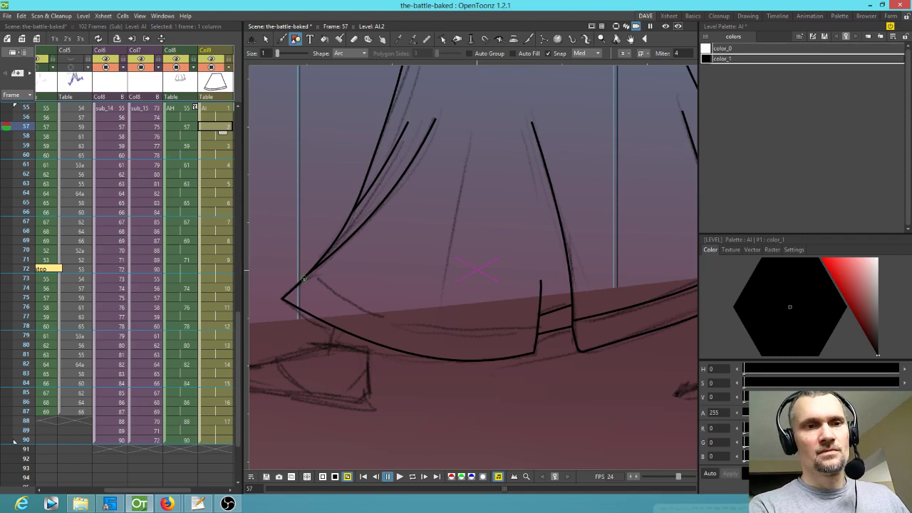
- Draw the frame 57 inner hem arc from the skirt's left edge to the notch riser, and trace the faint central fold
drag(304, 278, 536, 331)
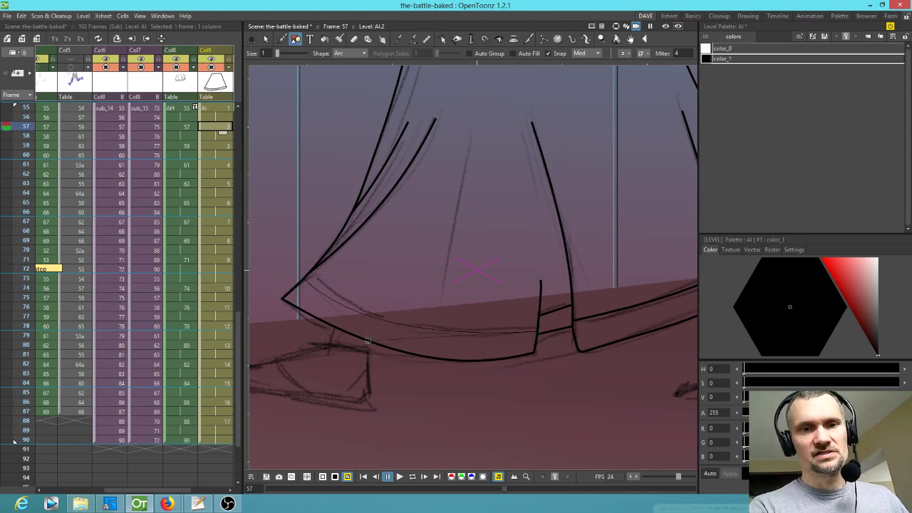
click(380, 347)
mouse_move(549, 300)
mouse_down()
mouse_move(469, 447)
mouse_move(512, 363)
mouse_up()
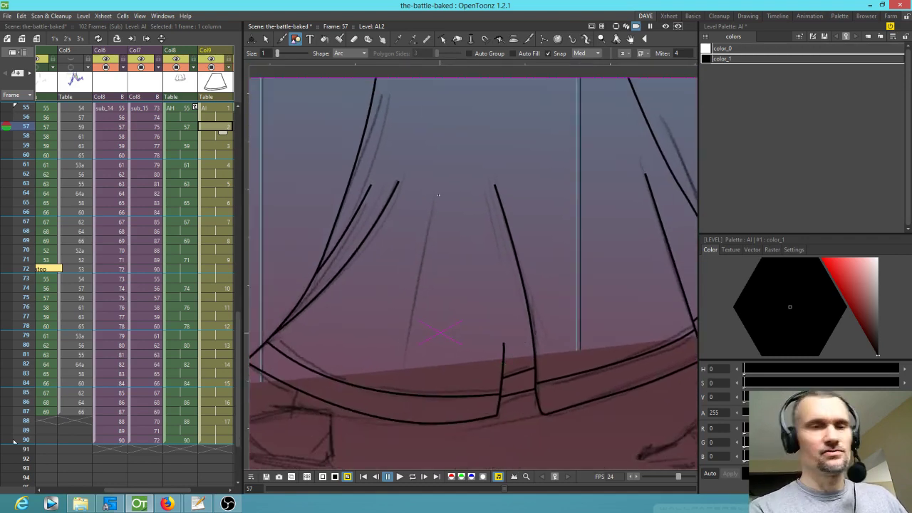
mouse_move(441, 208)
mouse_down()
mouse_move(429, 261)
mouse_move(410, 273)
mouse_up()
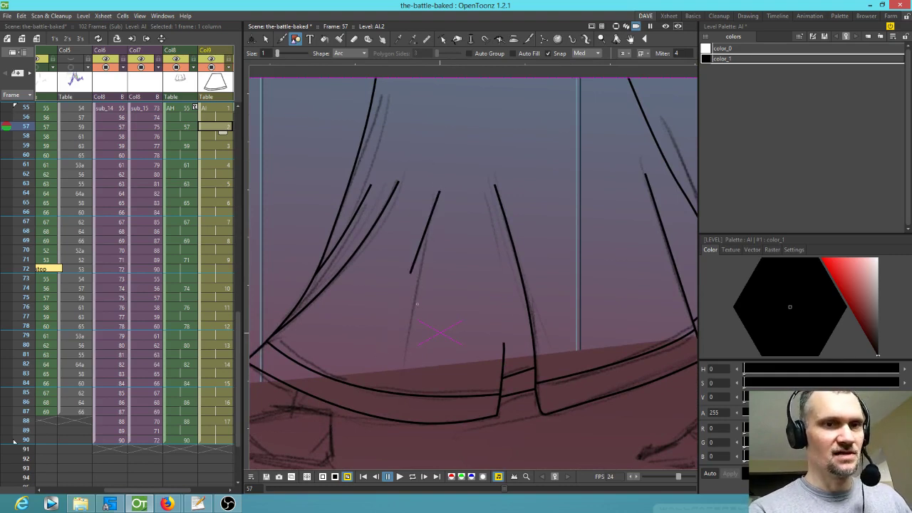
key(ctrl+z)
mouse_move(441, 188)
mouse_down()
mouse_move(424, 278)
mouse_move(376, 352)
mouse_move(402, 368)
mouse_up()
click(417, 272)
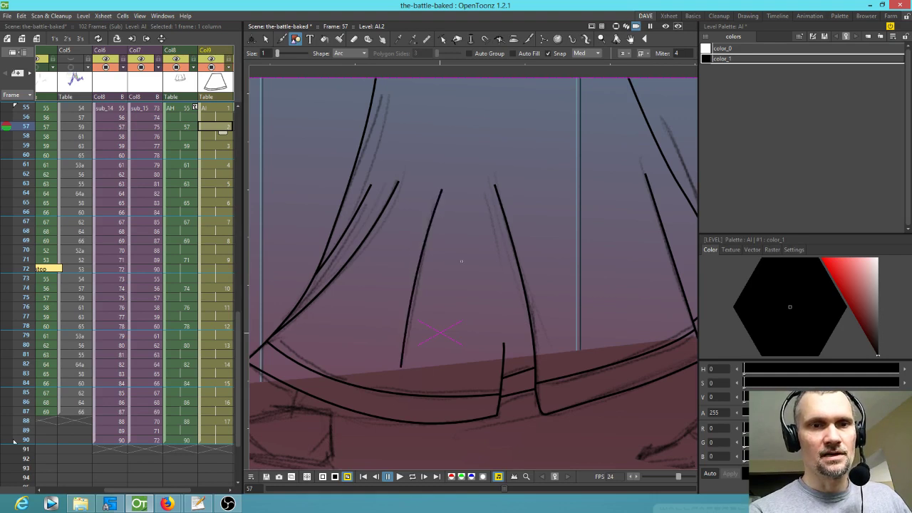
drag(516, 114, 571, 225)
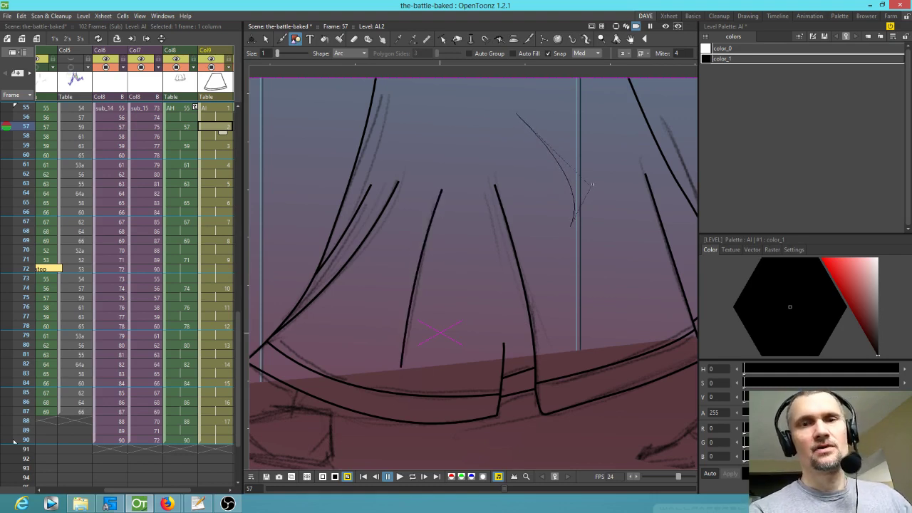
click(582, 188)
key(ctrl+z)
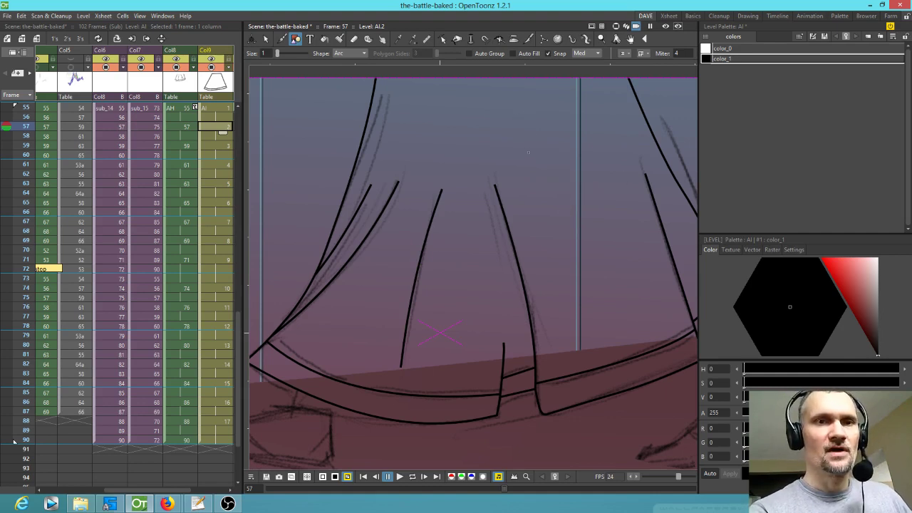
drag(531, 158, 571, 270)
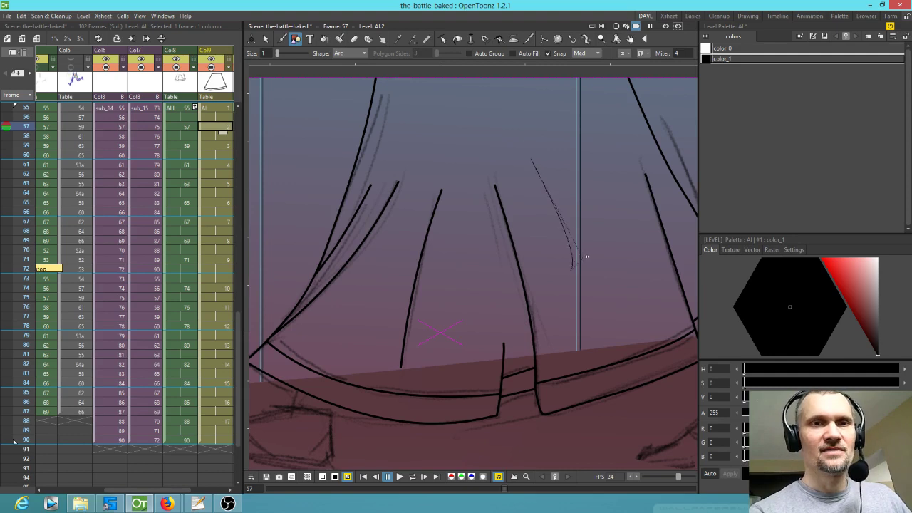
click(586, 190)
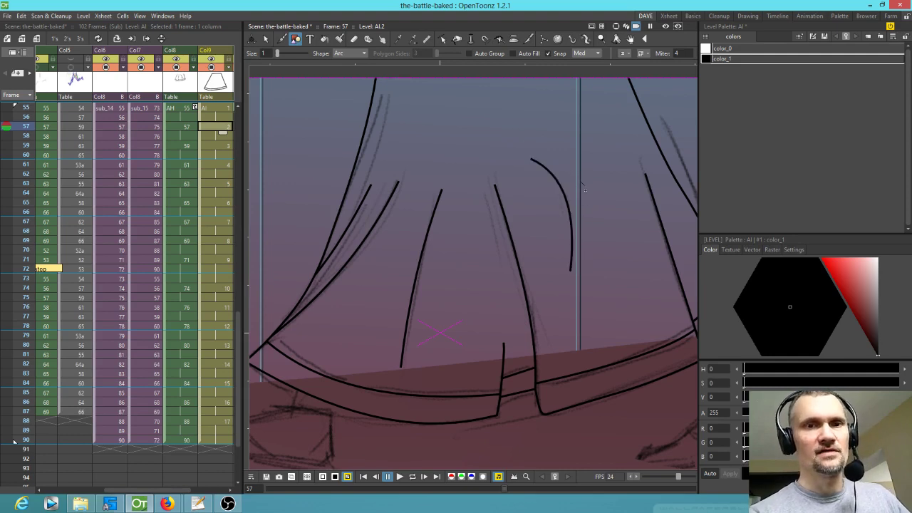
key(ctrl+z)
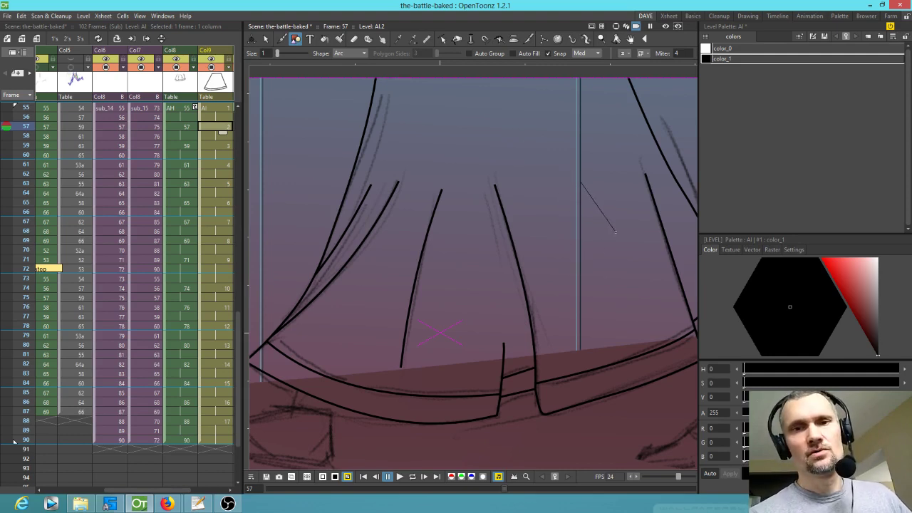
double_click(614, 246)
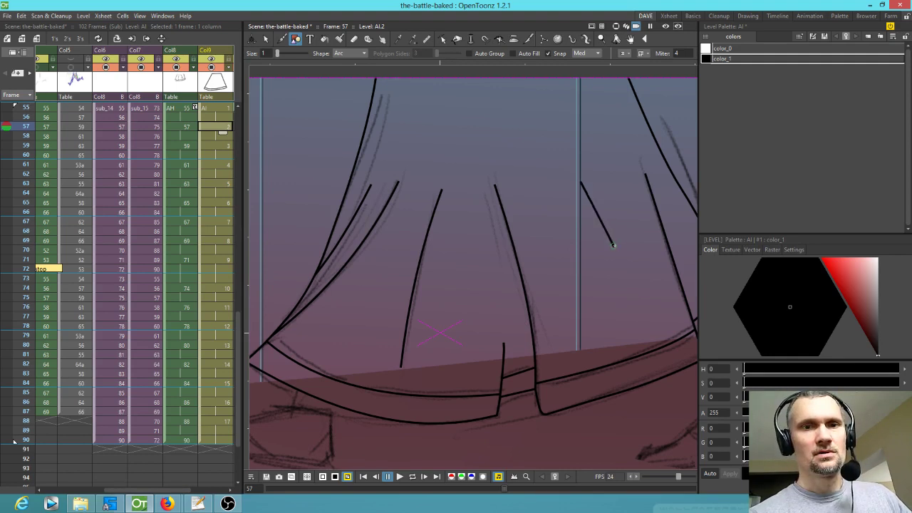
key(ctrl+z)
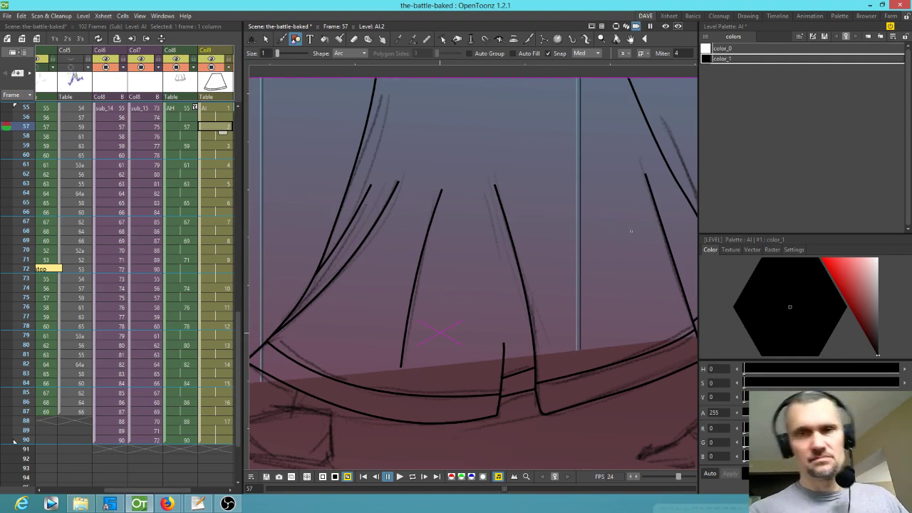
- Go to frame 59 of Col9 to work on the skirt's hem notch
drag(532, 266, 540, 144)
mouse_move(498, 254)
mouse_down()
mouse_move(498, 274)
mouse_move(547, 270)
mouse_up()
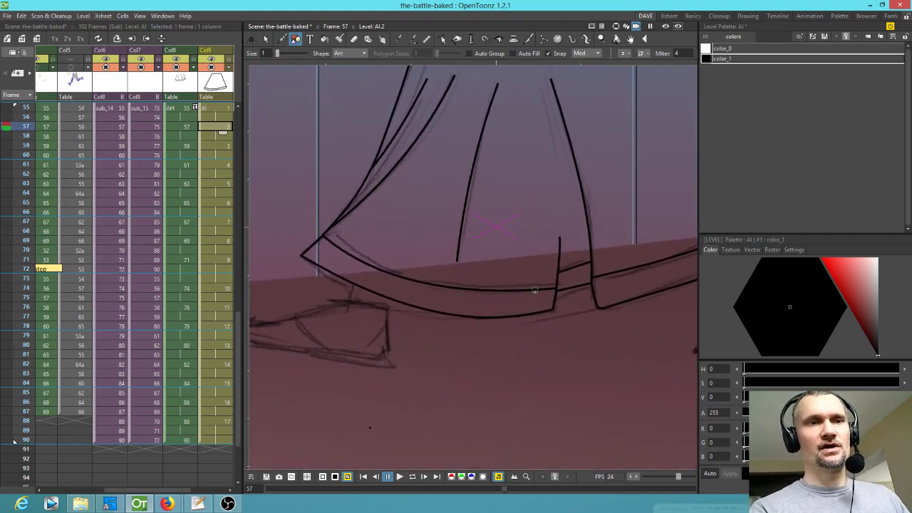
click(224, 146)
mouse_move(585, 311)
mouse_down()
mouse_move(469, 361)
mouse_move(449, 403)
mouse_up()
drag(397, 127, 440, 369)
click(439, 367)
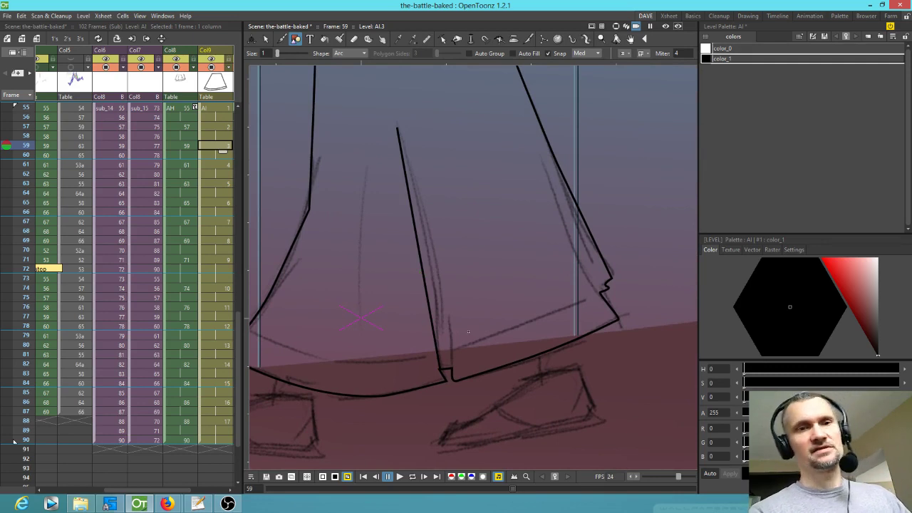
key(ctrl+z)
- Draw the fold line on frame 59 from the upper skirt down to the right corner of the hem notch
drag(398, 126, 451, 368)
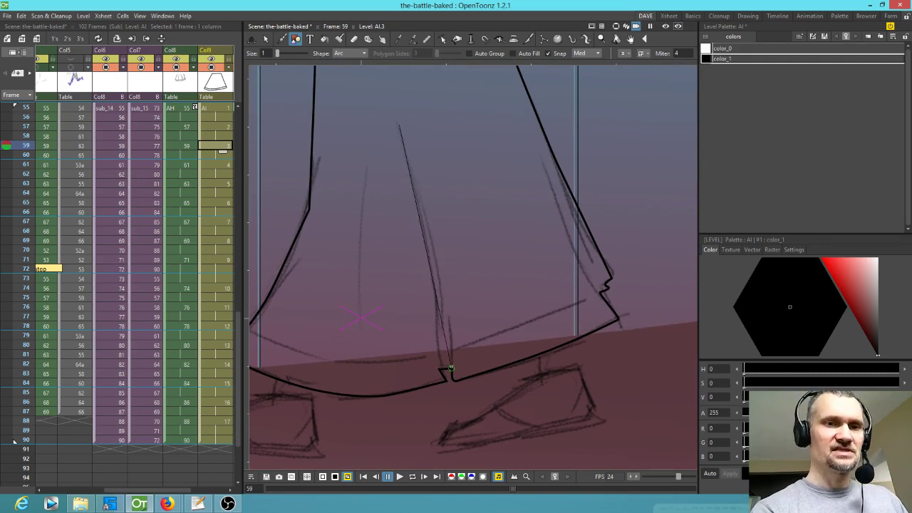
click(451, 369)
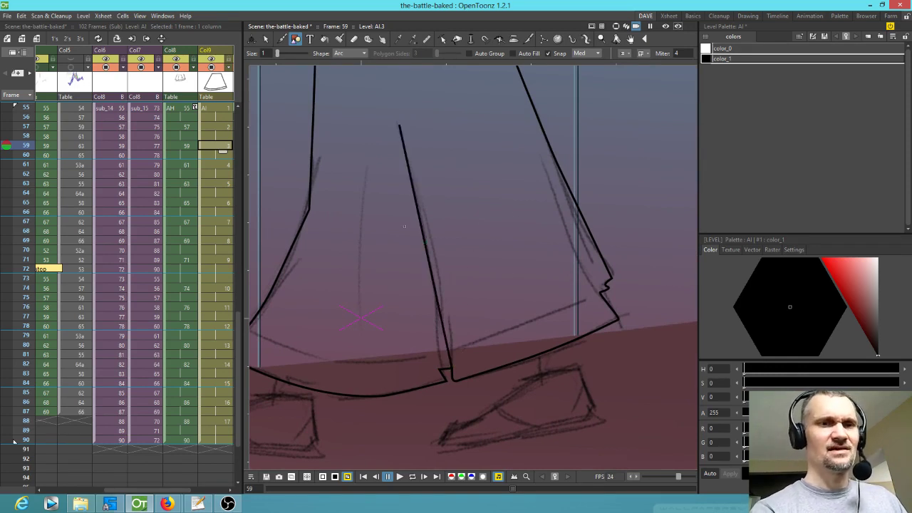
click(437, 365)
drag(448, 353, 601, 296)
click(601, 298)
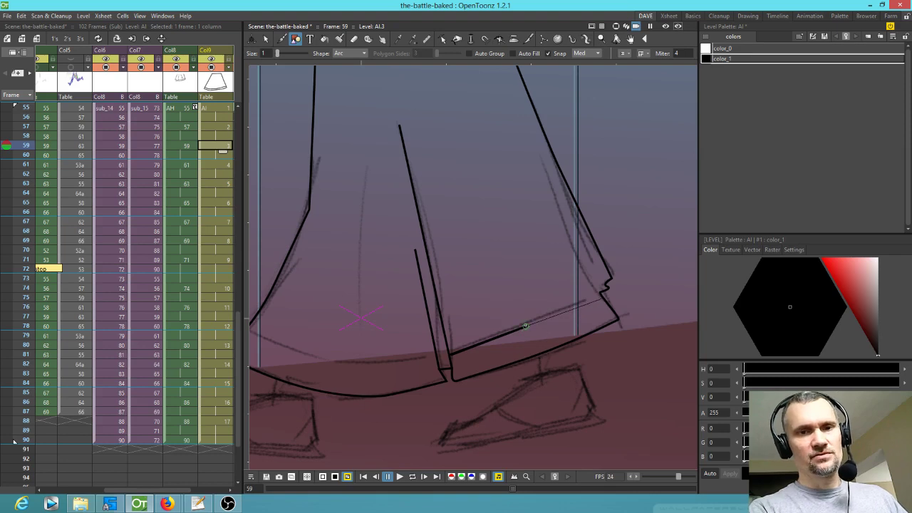
key(ctrl+z)
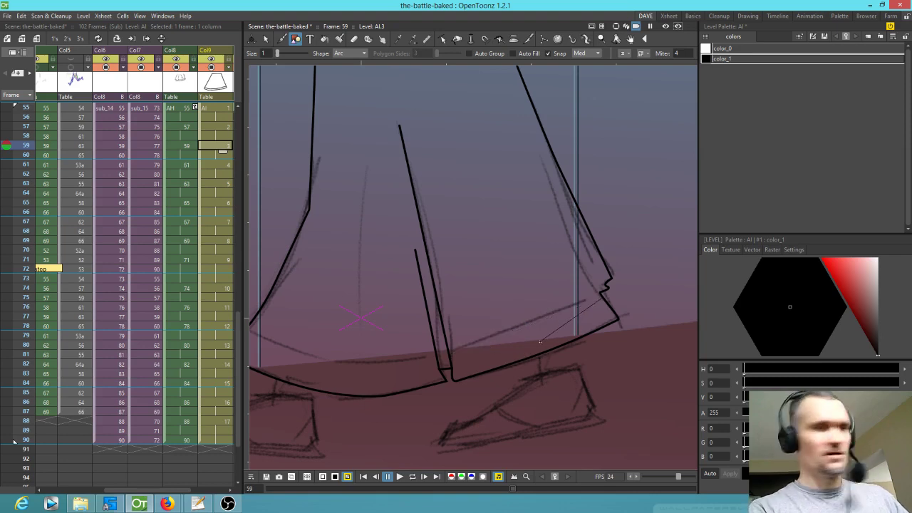
key(ctrl+z)
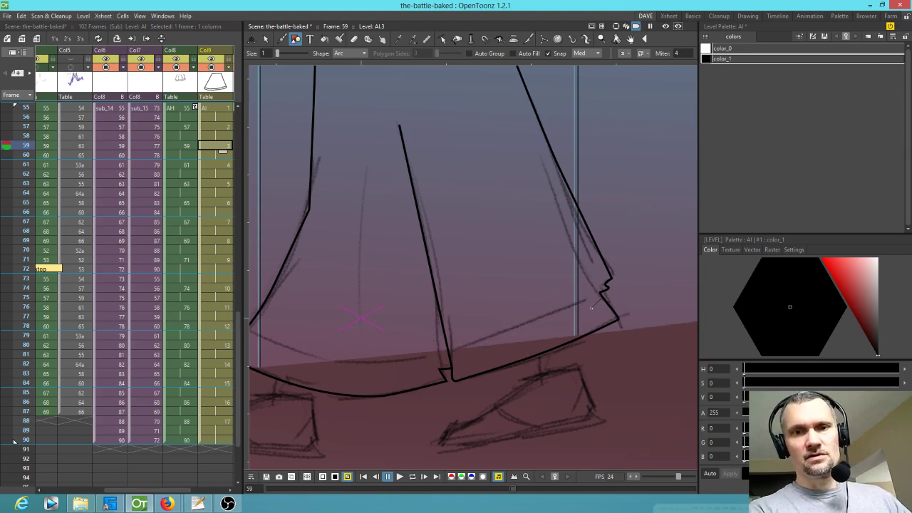
click(567, 317)
click(583, 308)
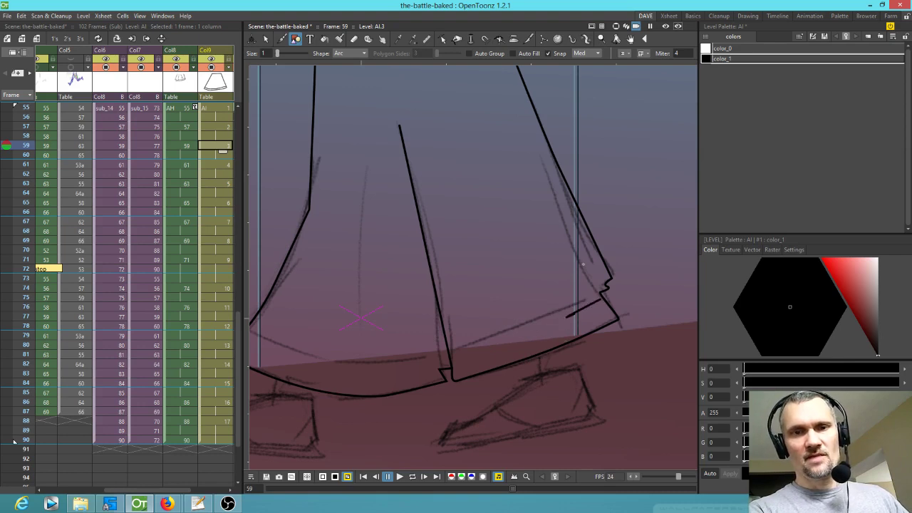
key(ctrl+z)
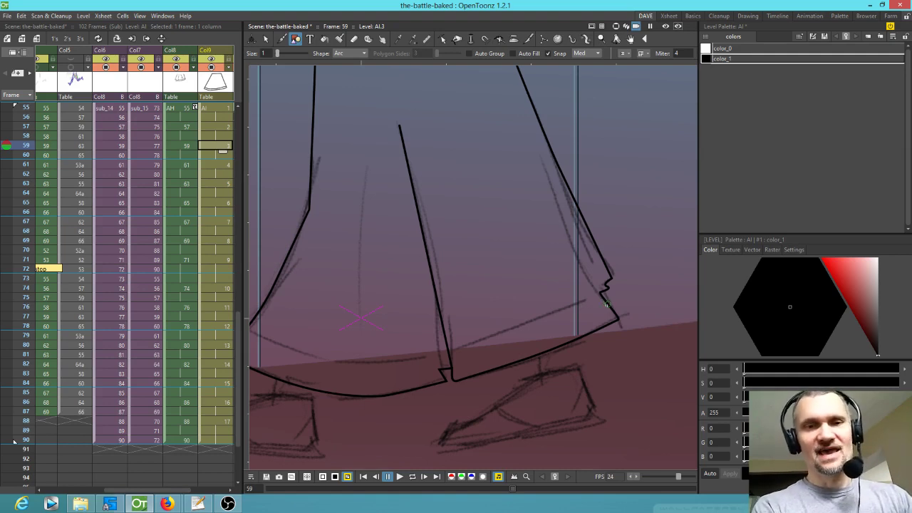
- Draw a curved riser up from the hem notch on frame 59 and an inner hem arc from it to the skirt's left edge
drag(354, 355, 438, 357)
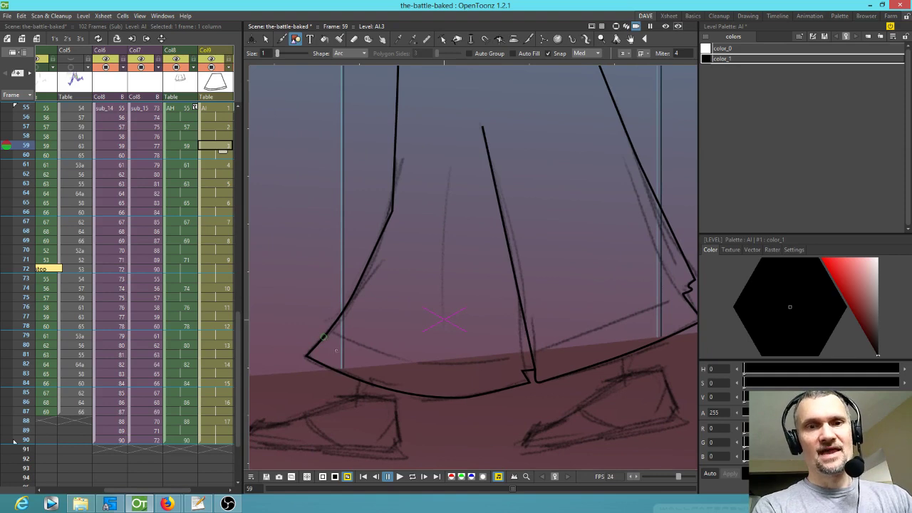
drag(525, 374, 467, 191)
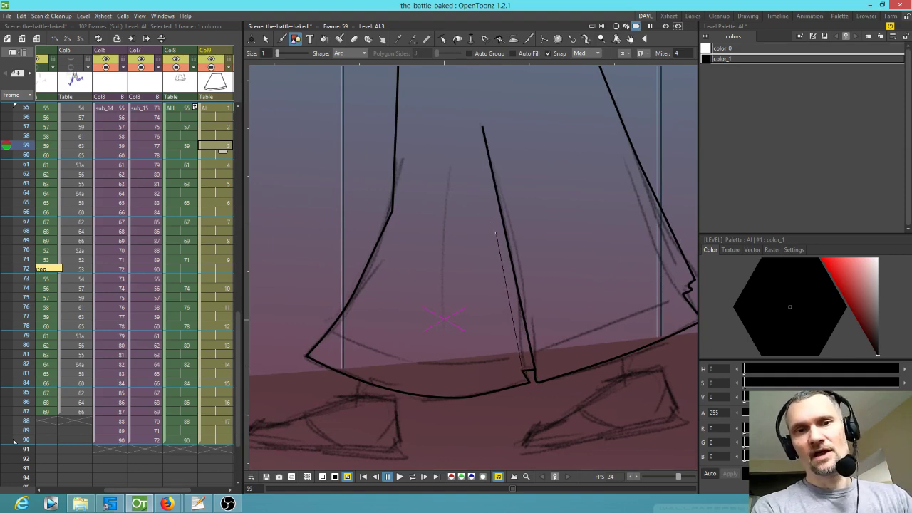
click(497, 233)
click(516, 354)
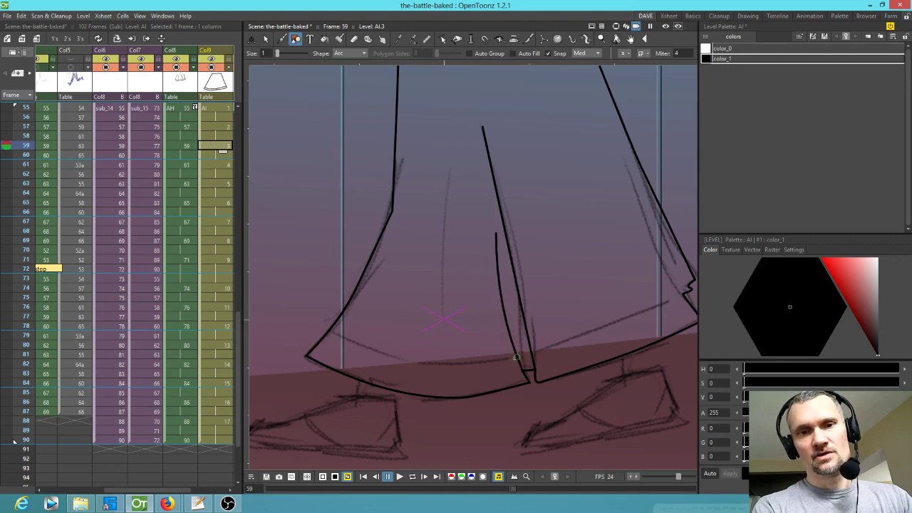
drag(516, 356, 325, 340)
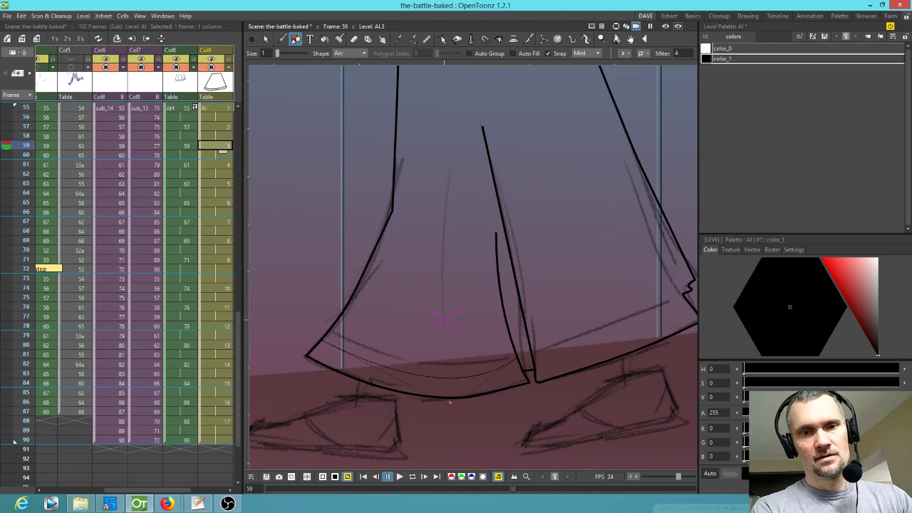
click(440, 396)
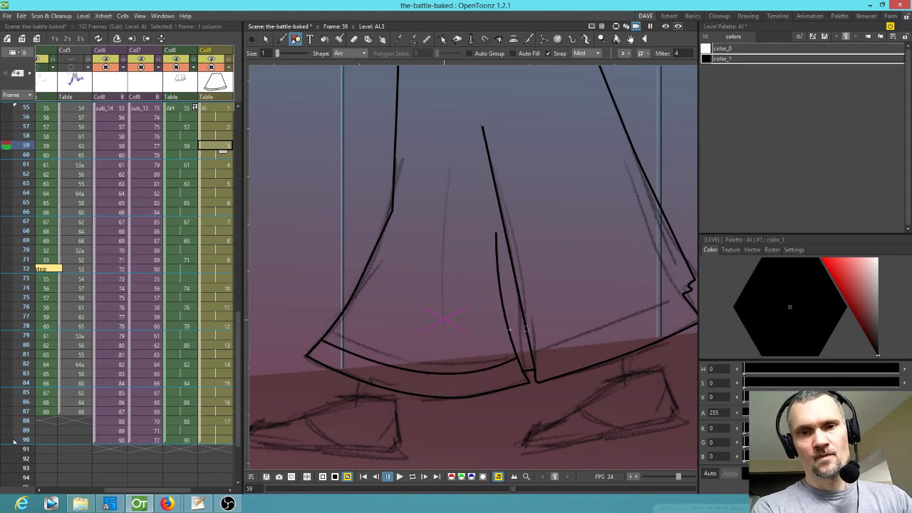
- Draw the frame 59 inner hem from the fold to the skirt's right edge and add short inner lines at that edge's zigzag notch
click(534, 356)
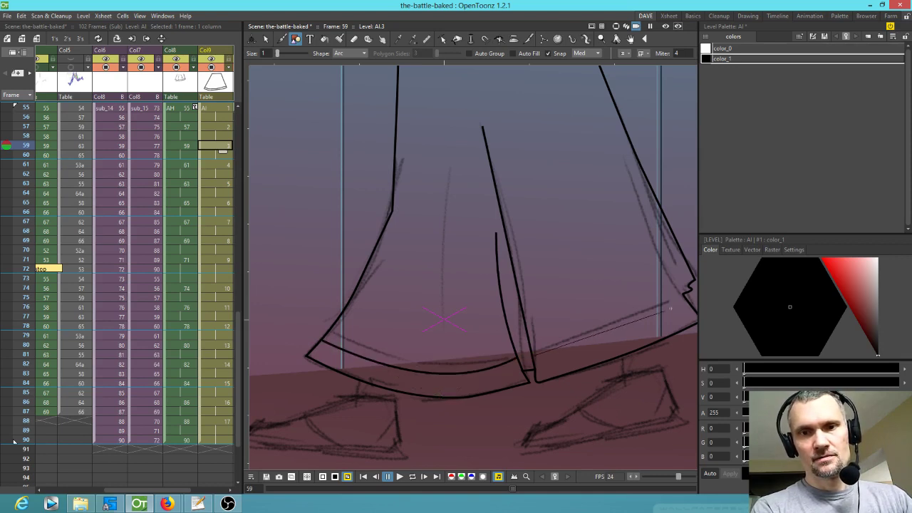
click(634, 330)
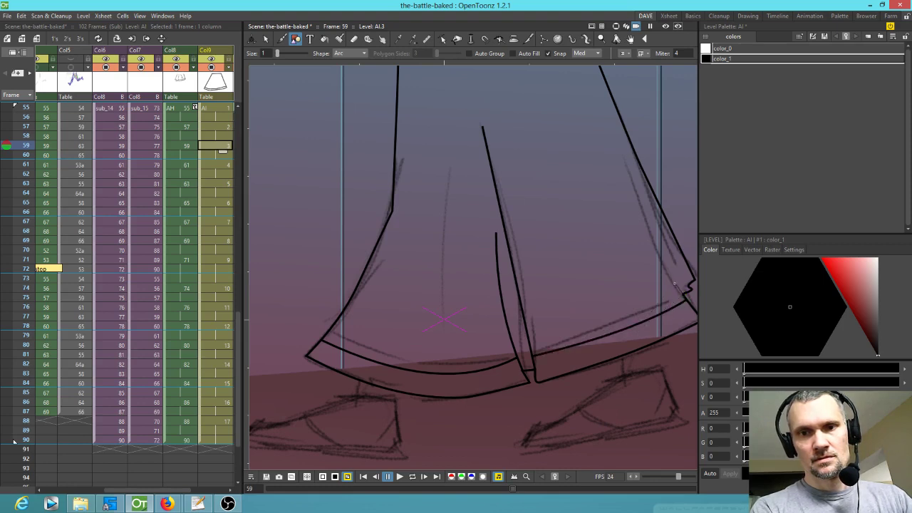
click(675, 283)
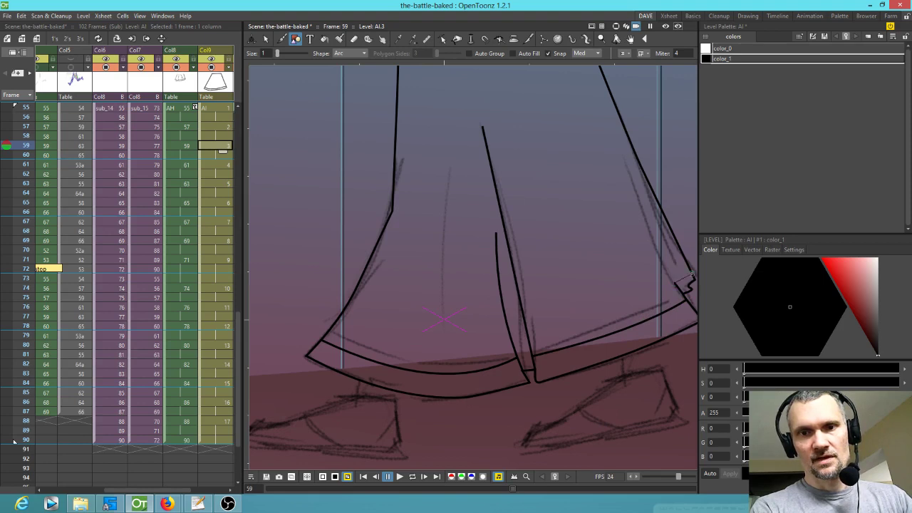
click(689, 267)
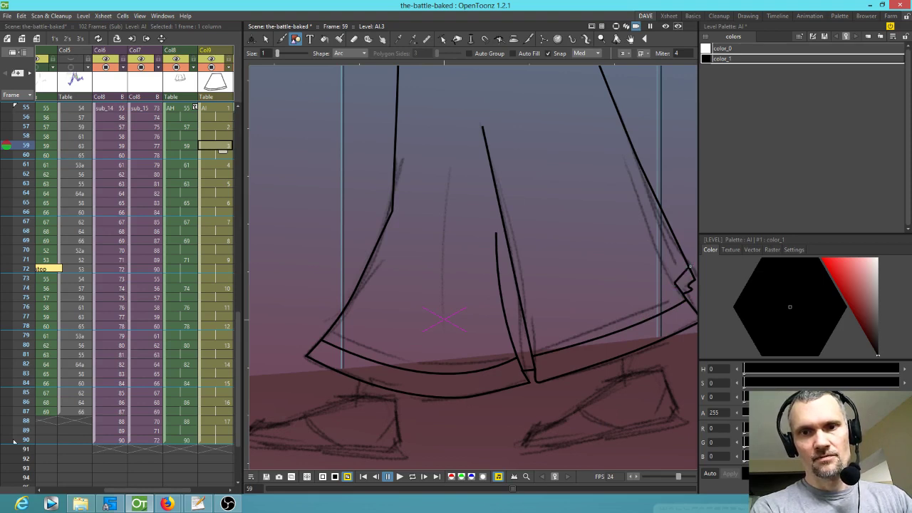
- Finish the frame 59 inner hem with a short arc across the narrow strip between the riser and the fold
click(529, 344)
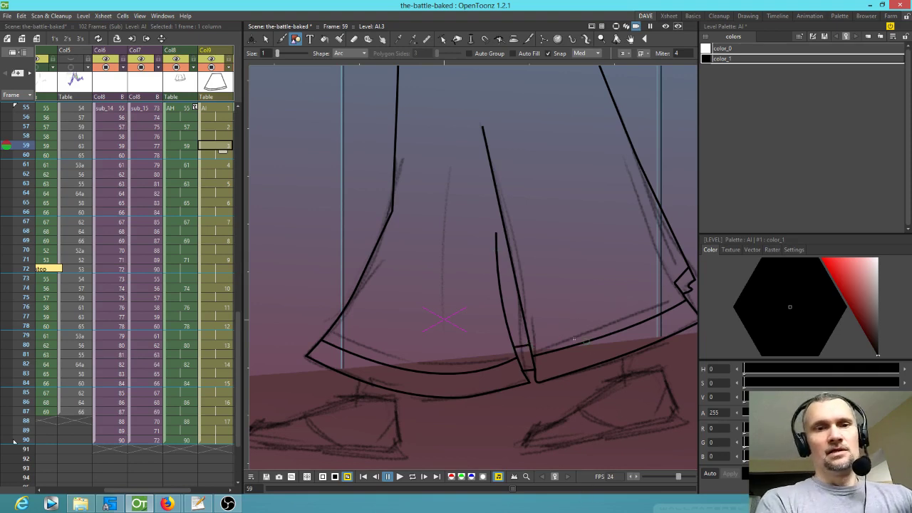
- On frame 61 of Col9, draw straight fold lines with the Line shape down the middle and right side of the skirt to the hem
click(219, 165)
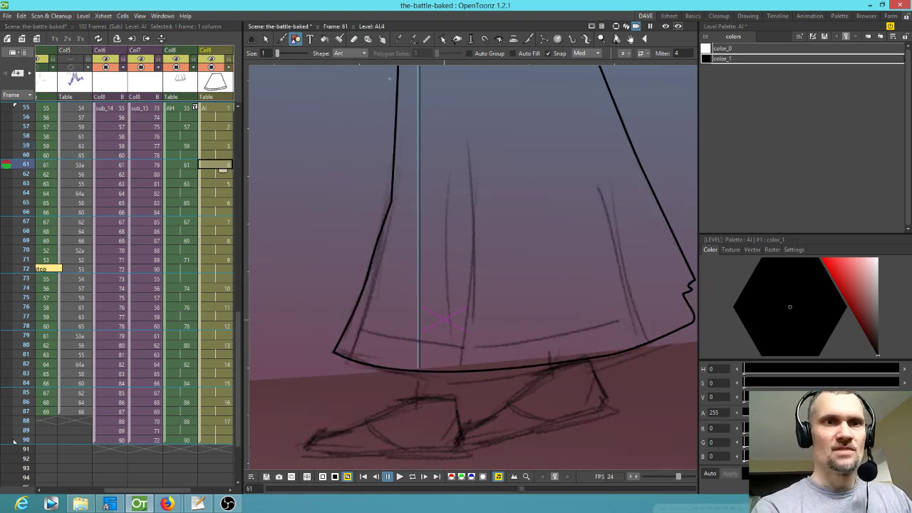
click(362, 54)
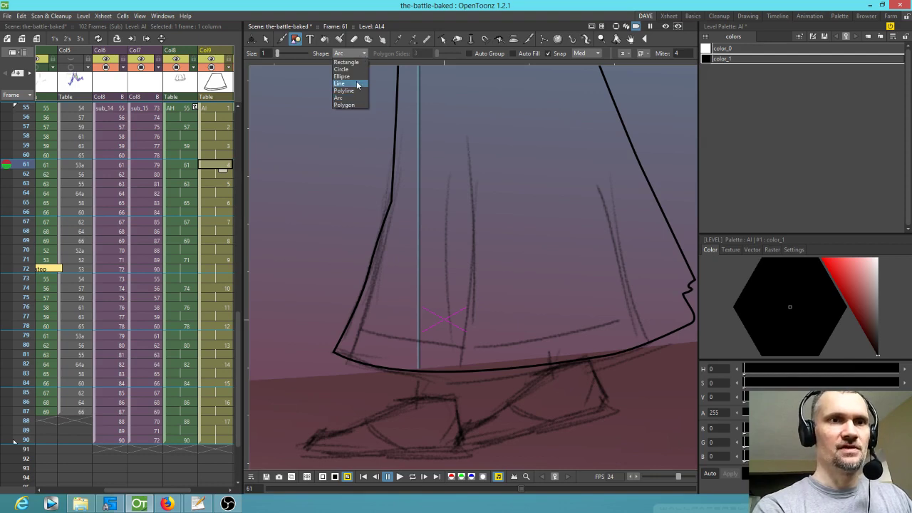
click(357, 79)
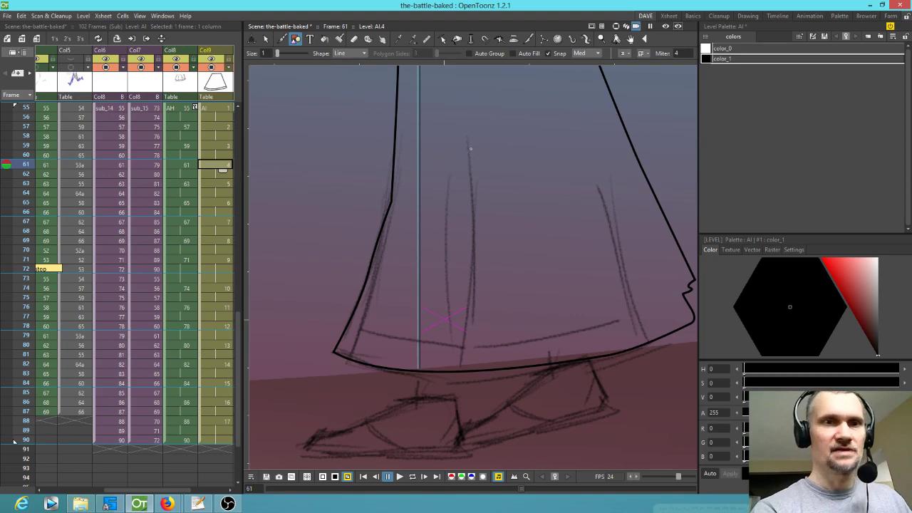
drag(468, 340, 462, 370)
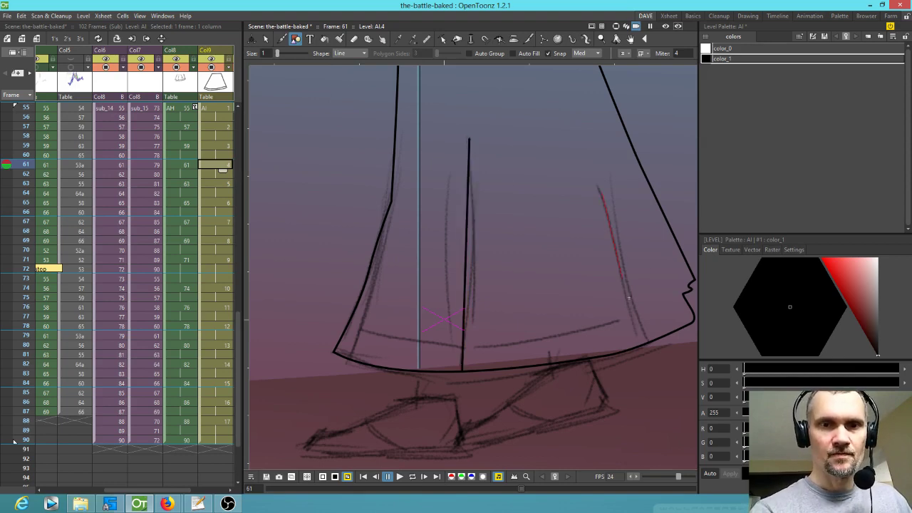
drag(650, 343, 651, 336)
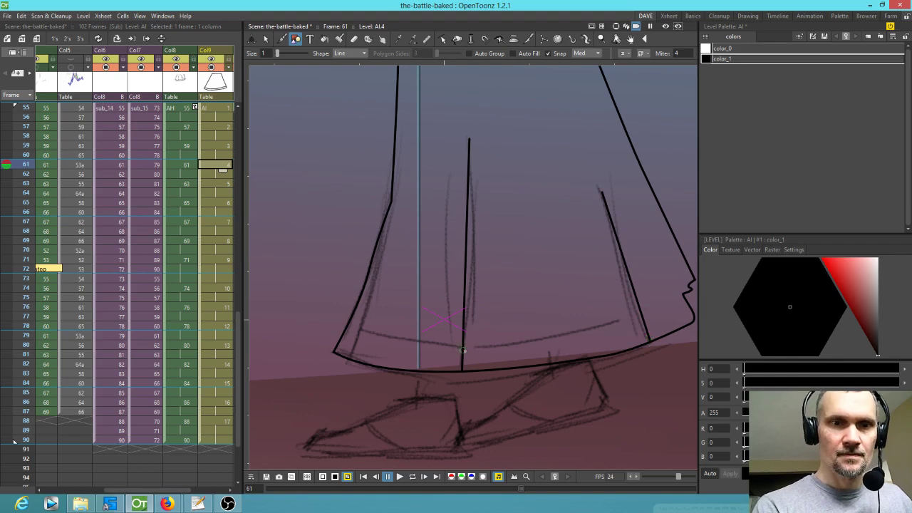
- Draw the frame 61 inner hem segments across the skirt, a fold near the left edge and a short fold left of the middle one
drag(463, 350, 690, 299)
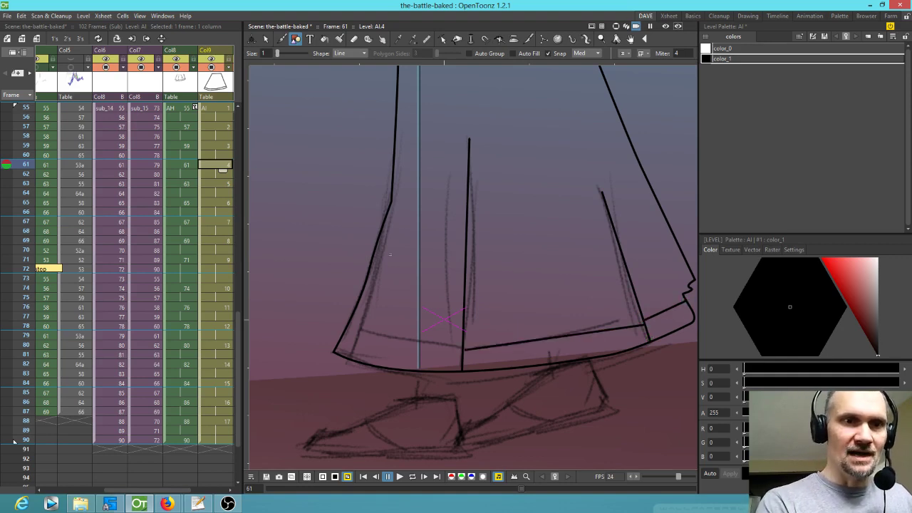
drag(355, 351, 353, 357)
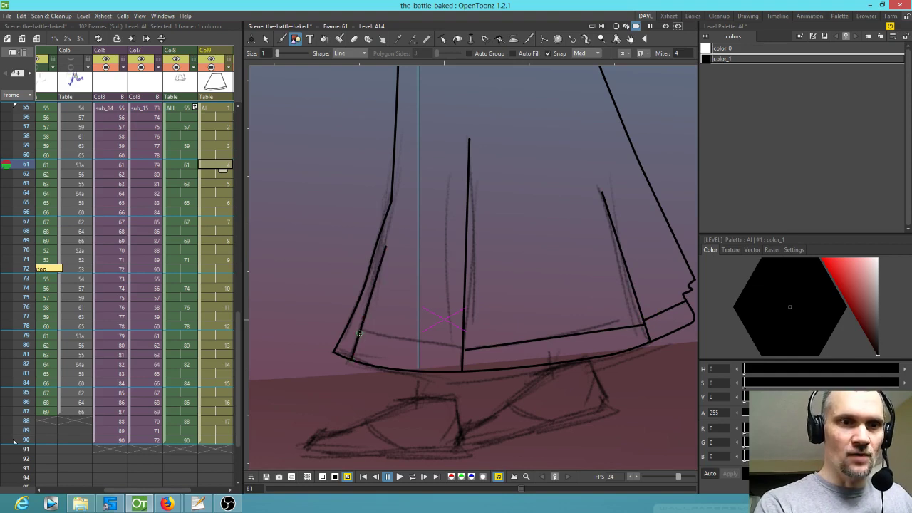
drag(450, 355, 463, 347)
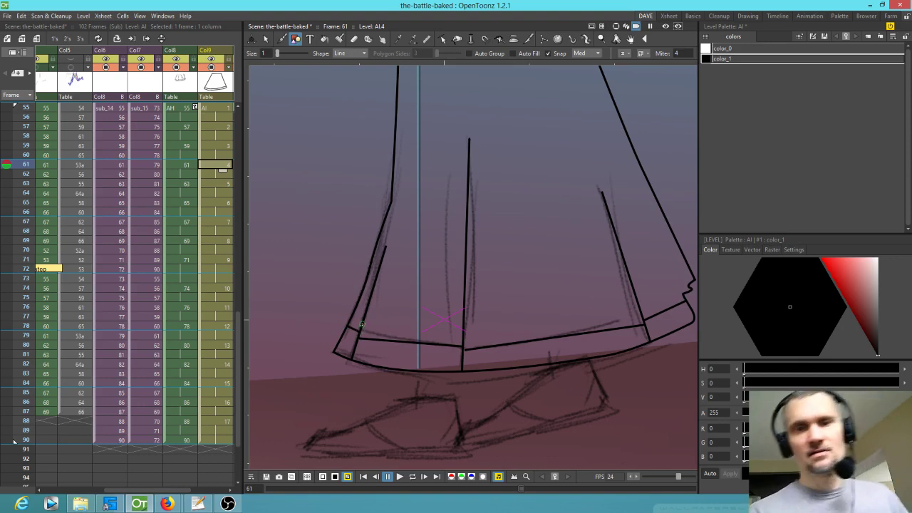
drag(444, 289, 444, 278)
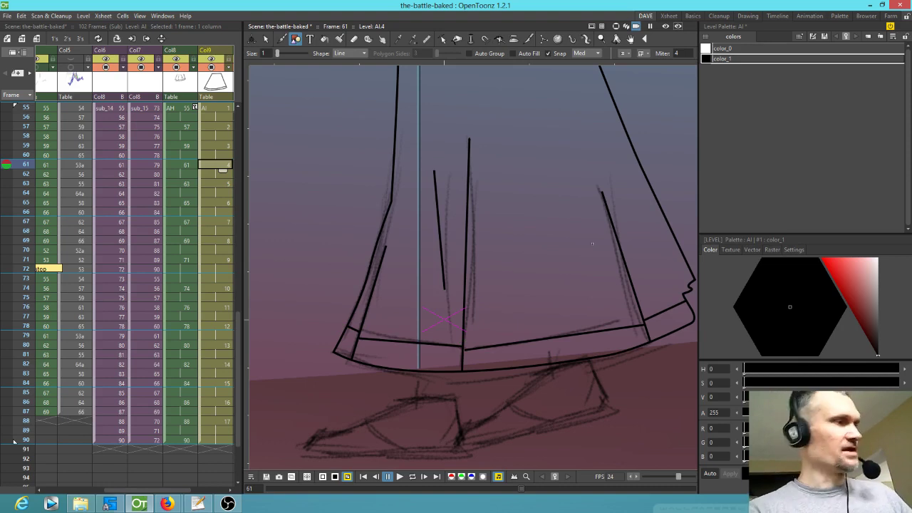
- Bend the frame 61 right fold, middle fold and inner hem segments into gentle curves with the Control Point Editor
key(s)
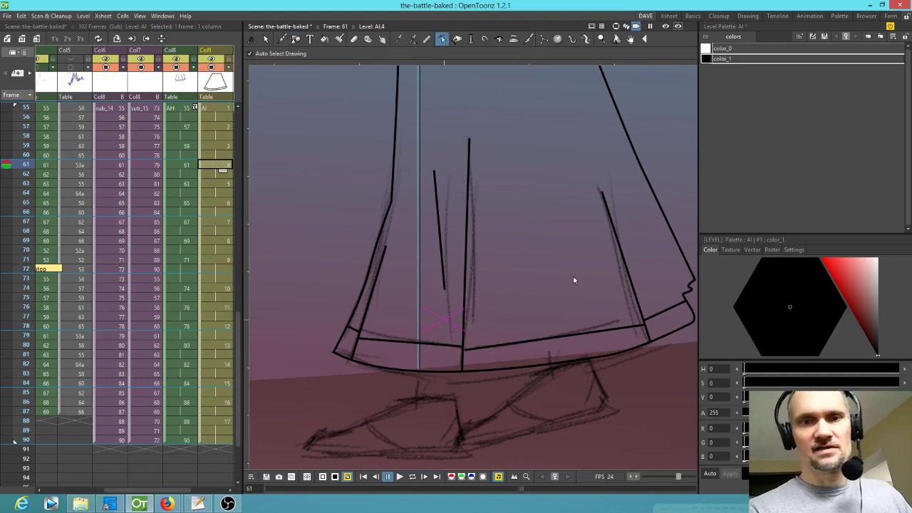
click(625, 258)
click(662, 314)
click(596, 333)
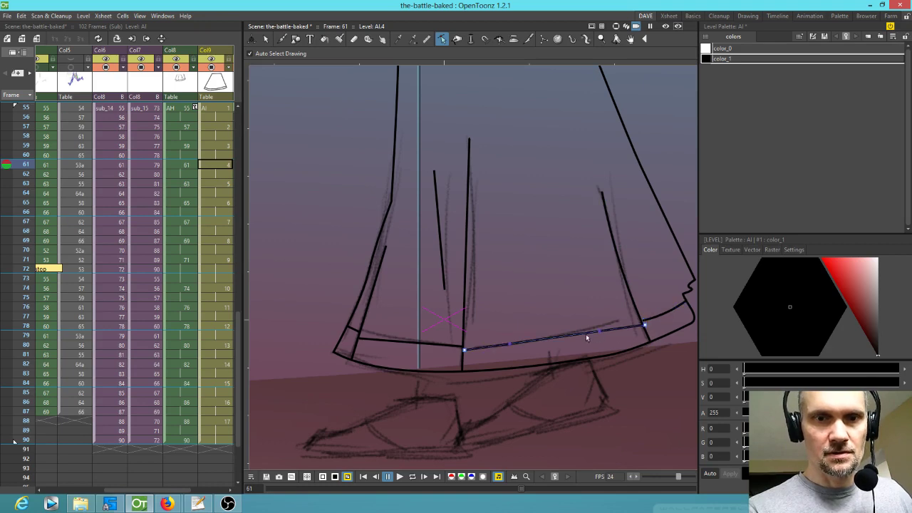
click(467, 280)
drag(467, 280, 473, 279)
click(442, 345)
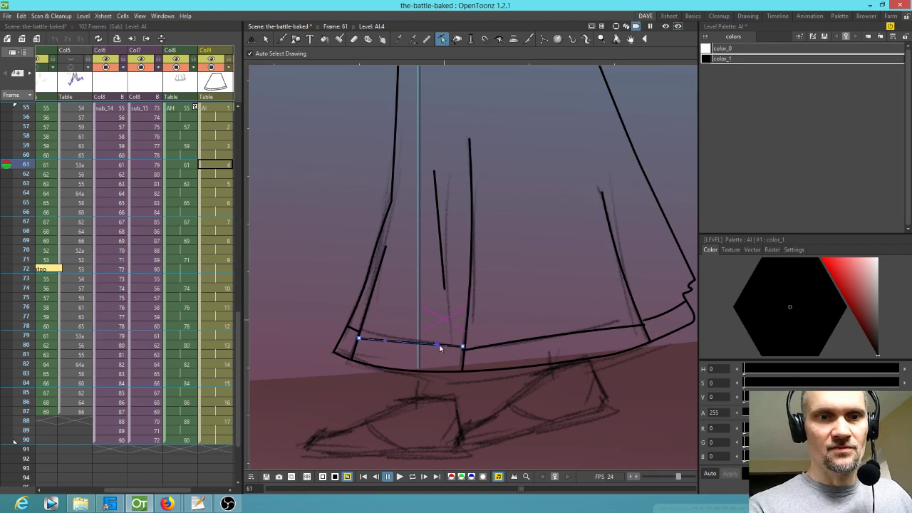
drag(432, 349, 435, 351)
- Check the frame 61 skirt with its fill opaque, and return to the see-through view
key(1)
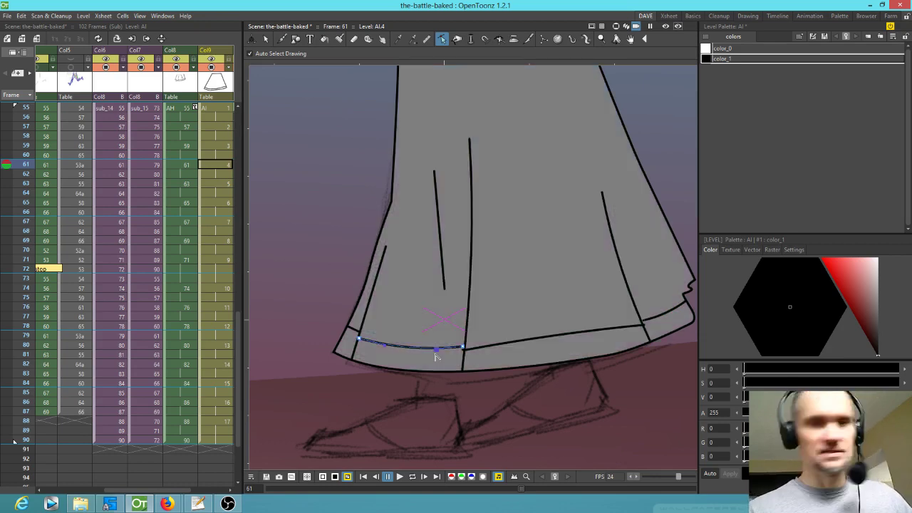
key(1)
key(1)
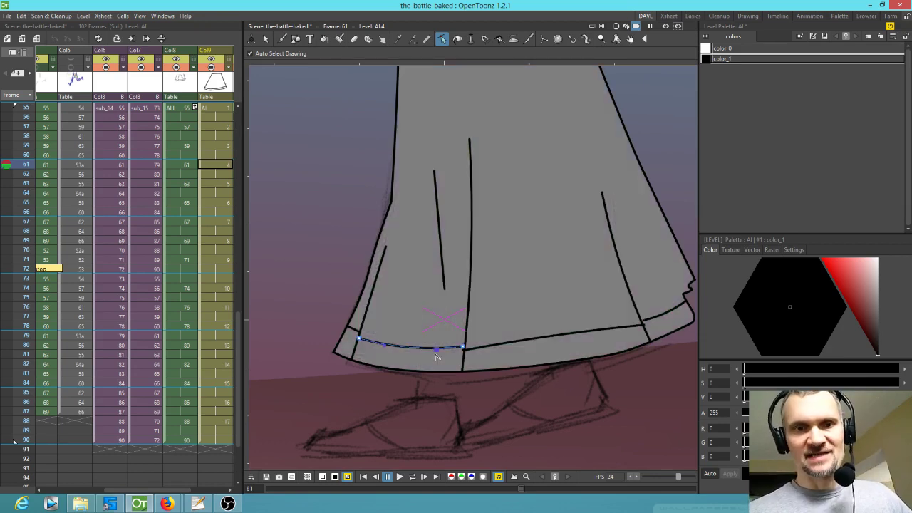
key(1)
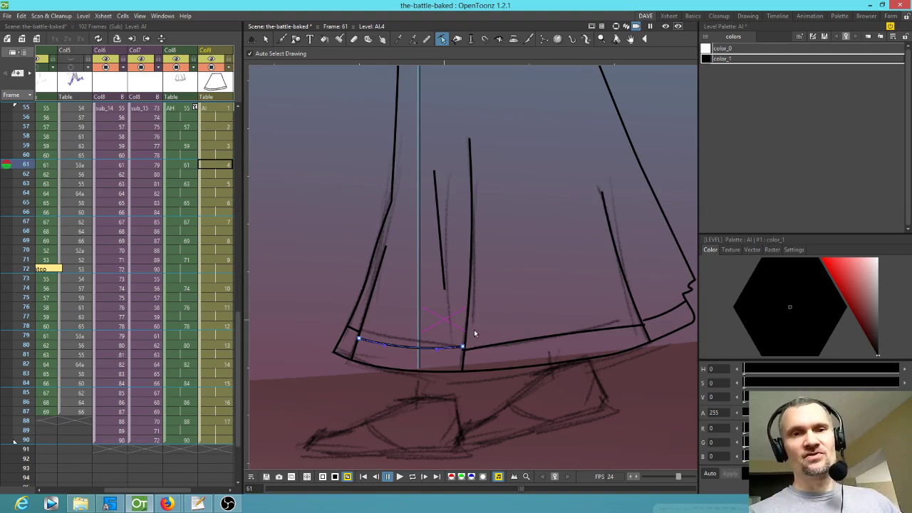
- Curve the short fold line left of the middle fold on frame 61
click(442, 232)
click(442, 231)
drag(442, 233, 445, 228)
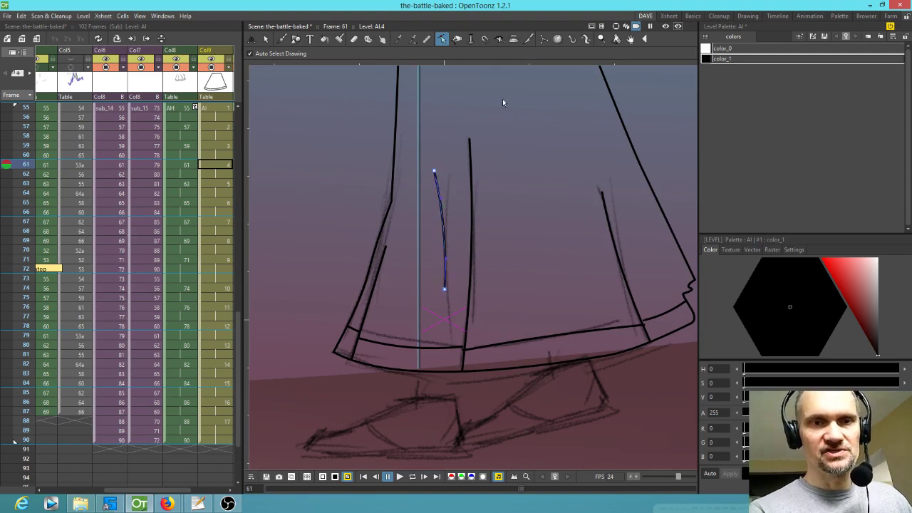
- On frame 63 of Col9, draw the inner hem line from edge to edge and bow it downward to follow the outer hem
click(224, 184)
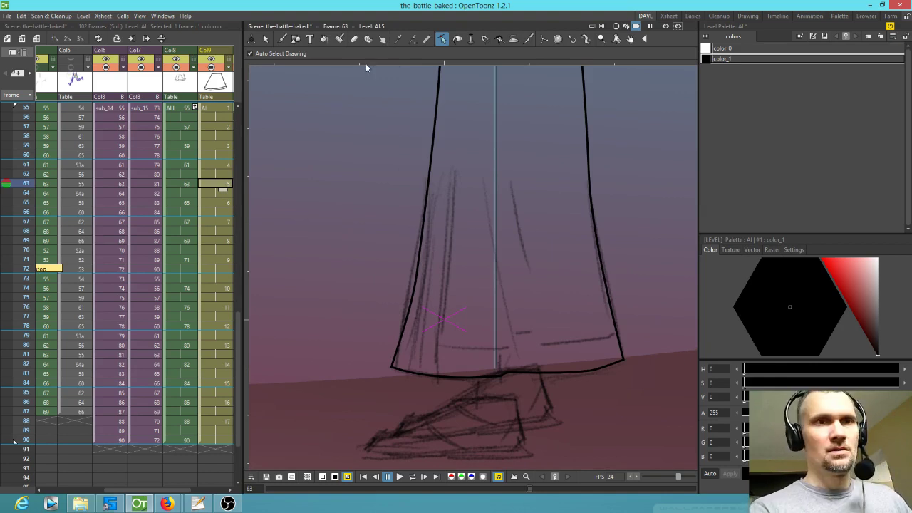
key(g)
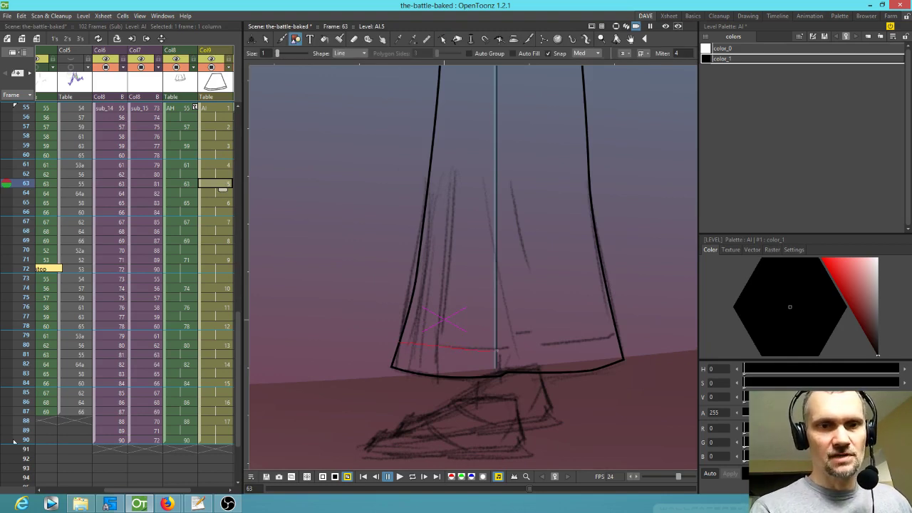
drag(597, 343, 611, 335)
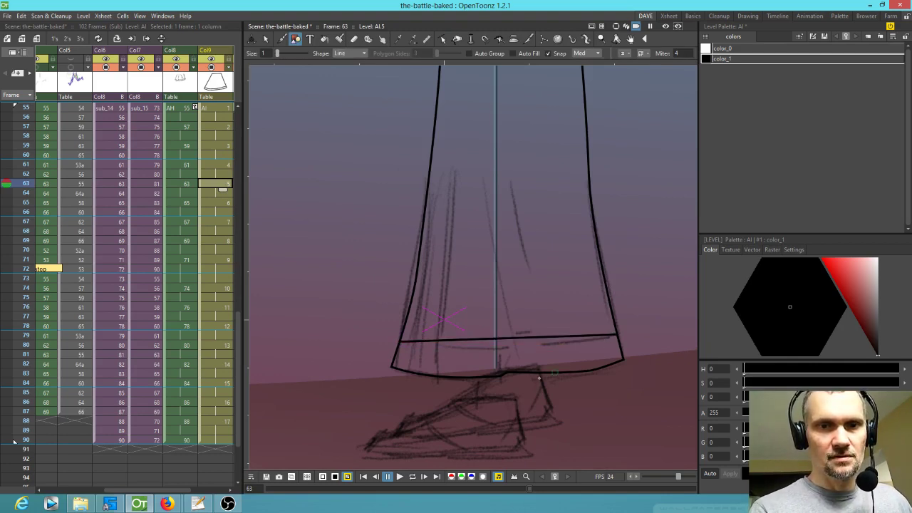
key(s)
click(520, 340)
drag(519, 349, 519, 348)
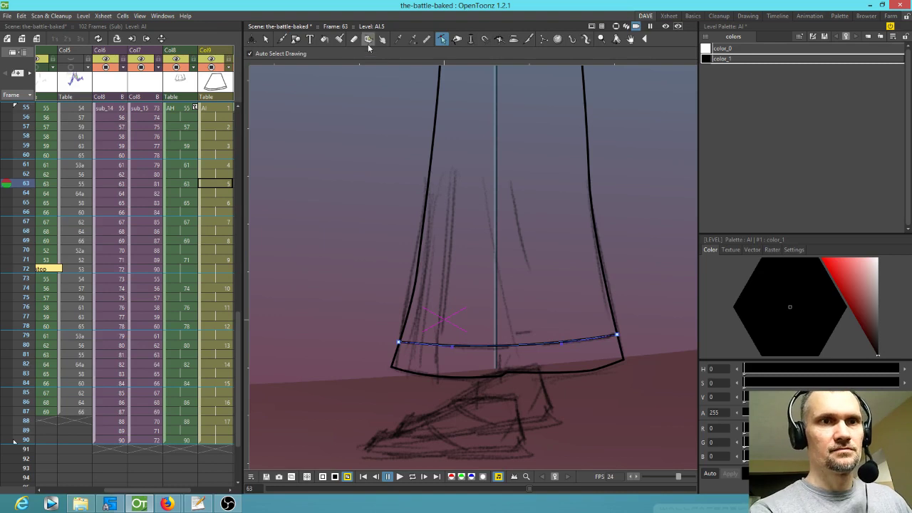
- Draw four straight fold lines on frame 63 over the sketch: a short one at the right, one at the centre and two at the left
click(296, 39)
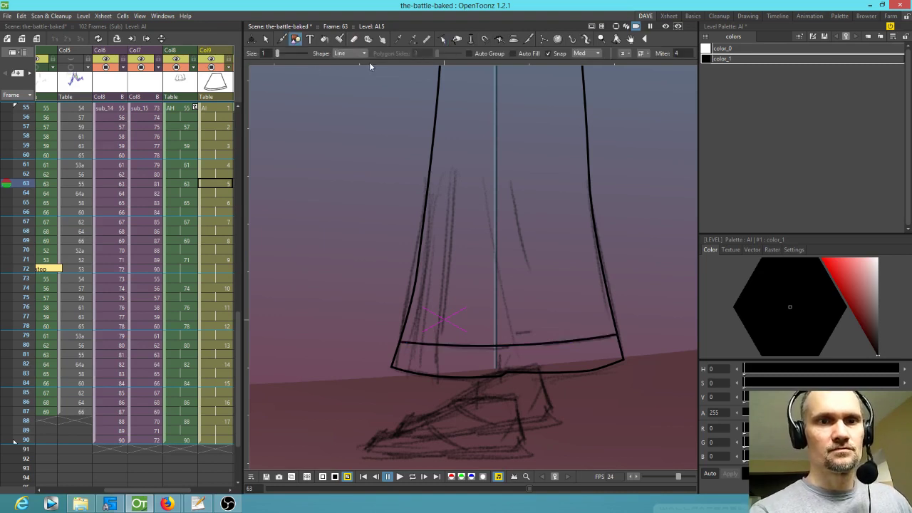
drag(534, 268, 534, 267)
drag(499, 297, 512, 347)
drag(444, 270, 436, 364)
drag(424, 274, 411, 346)
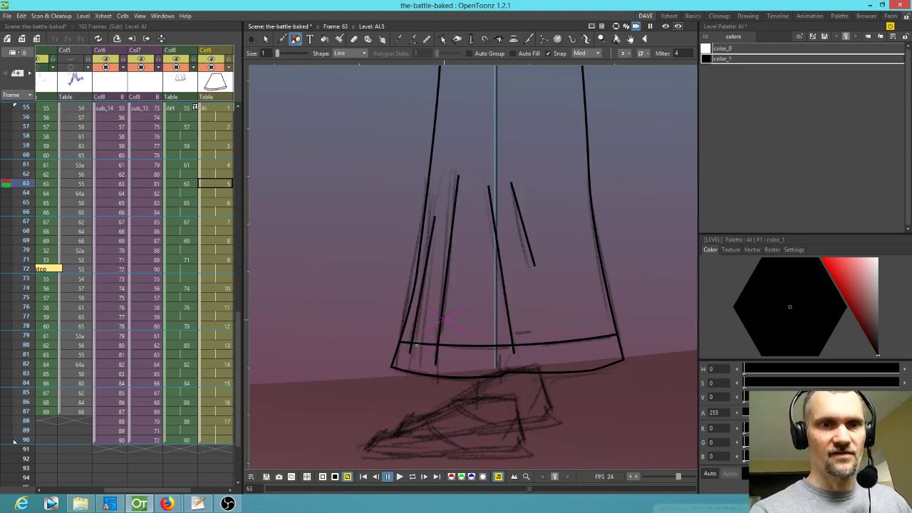
- Bend the frame 63 fold lines into slight curves that match the rough sketch
key(s)
click(504, 291)
click(444, 293)
drag(444, 293, 442, 289)
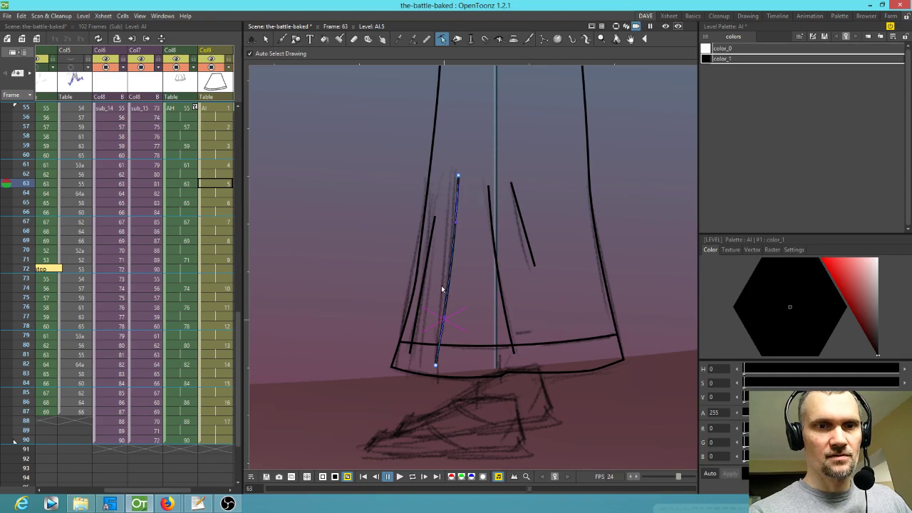
click(425, 291)
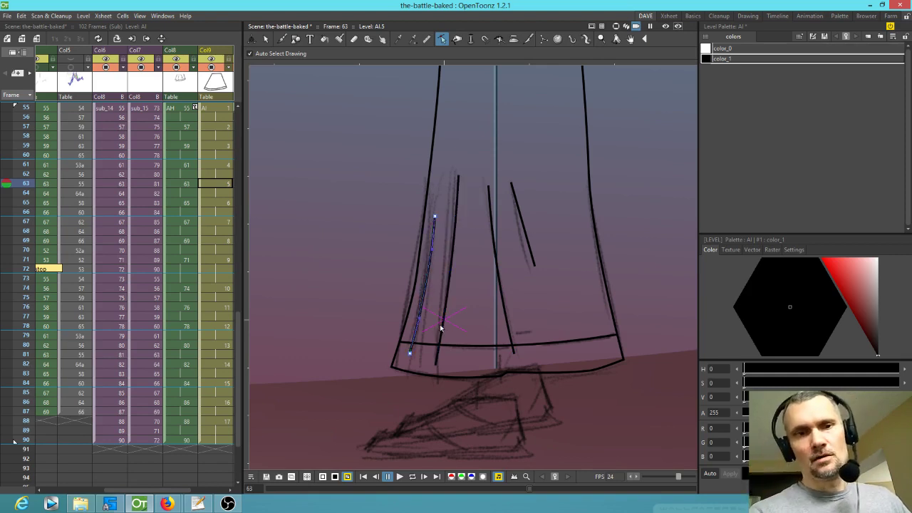
click(527, 238)
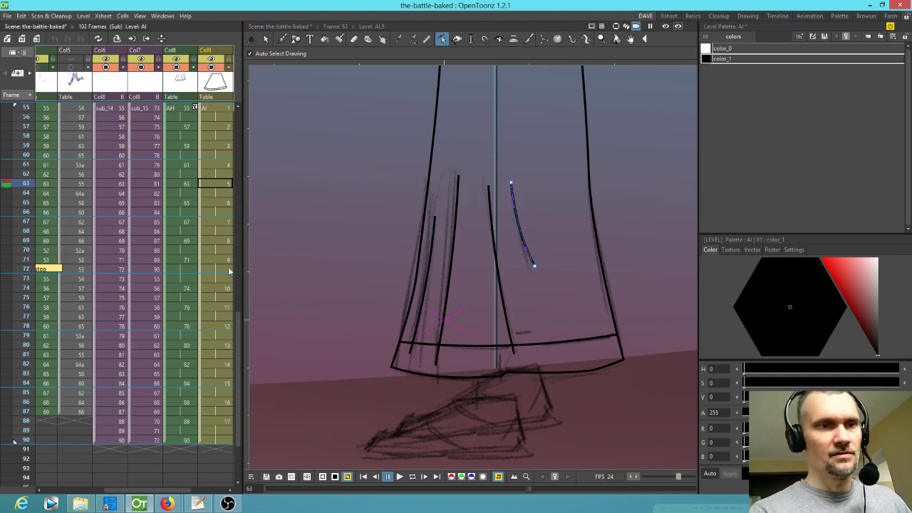
- On frame 65 of Col9, draw the inner hem line between the skirt's edges and bow it downward
click(228, 204)
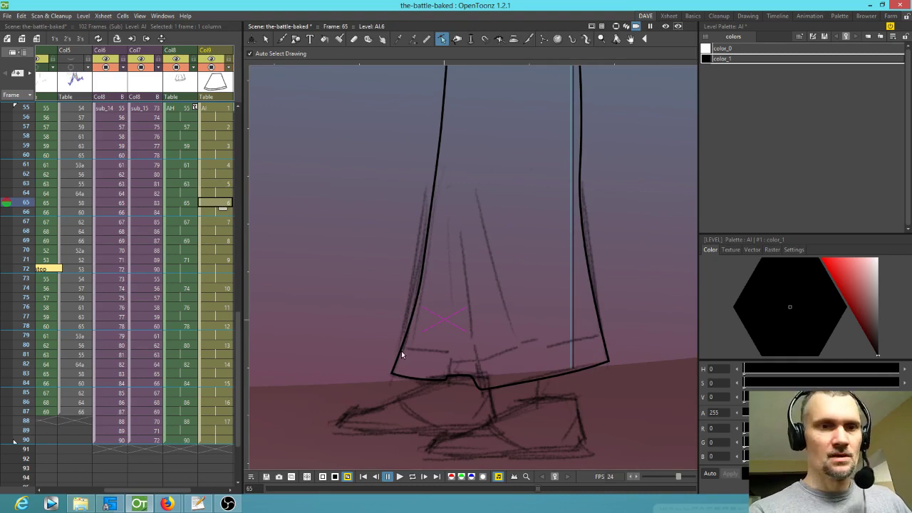
click(296, 39)
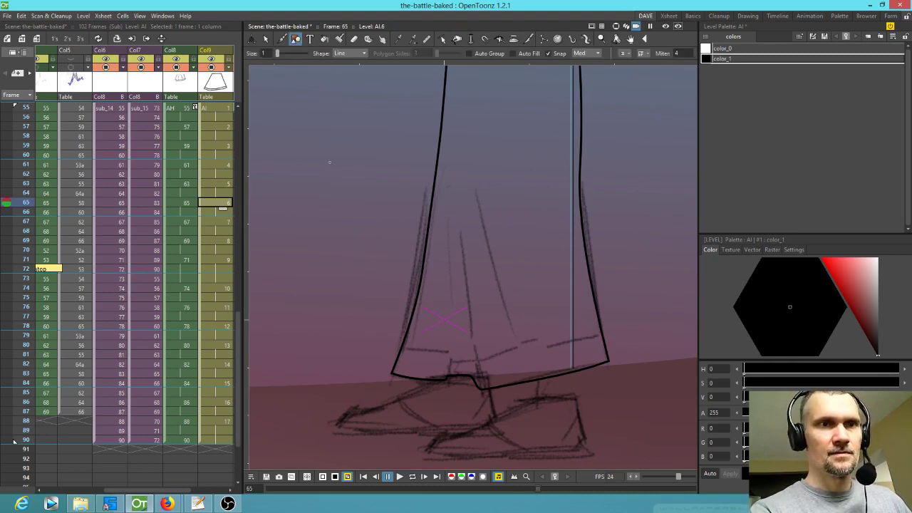
drag(404, 348, 483, 359)
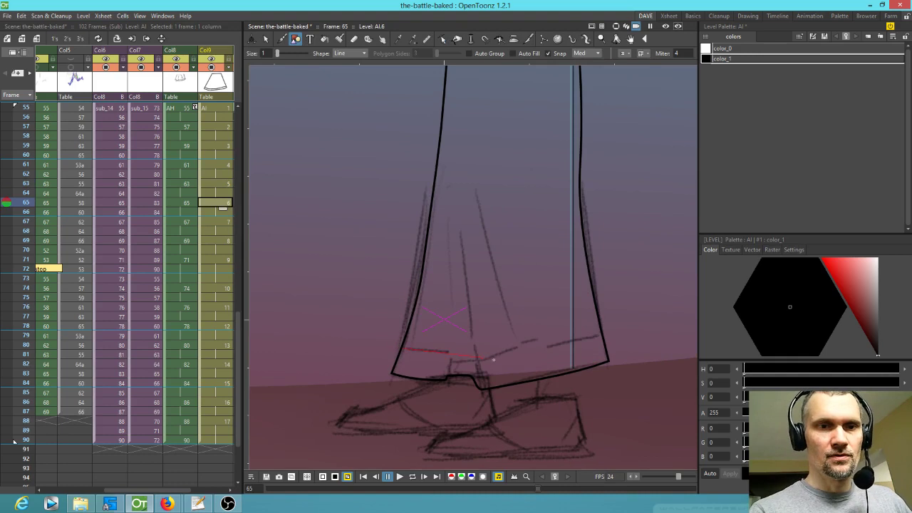
drag(597, 338, 598, 337)
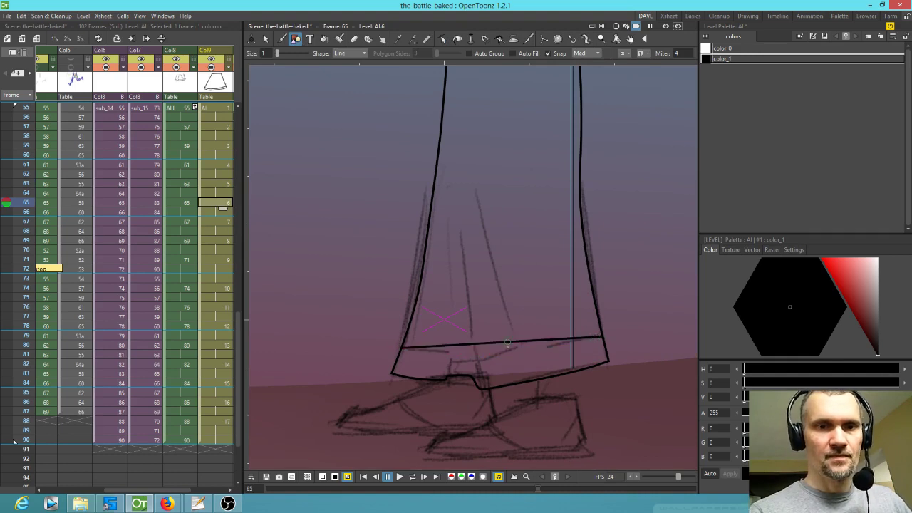
key(c)
drag(508, 343, 487, 359)
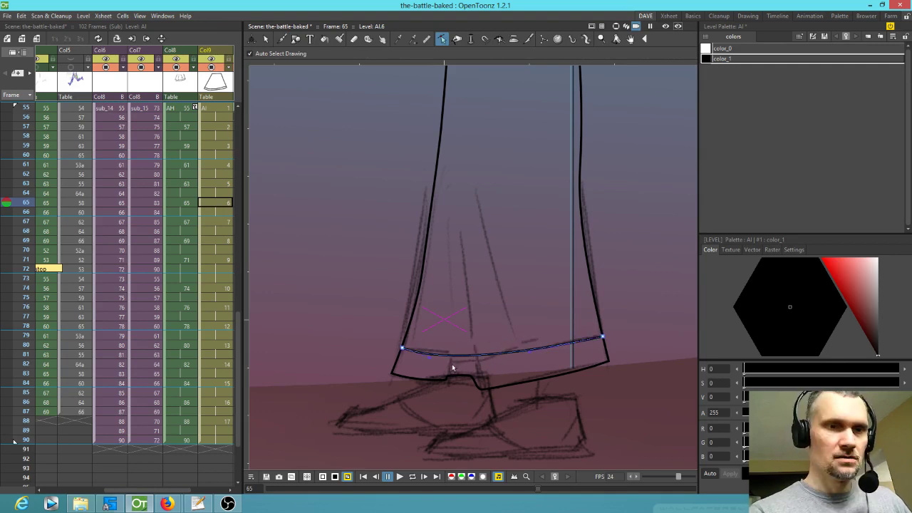
- Add control points to the frame 65 inner hem and raise its middle section into a squared notch above the outer hem's notch
ctrl+click(450, 355)
ctrl+click(479, 355)
key(shift+space)
drag(453, 380, 534, 316)
click(461, 266)
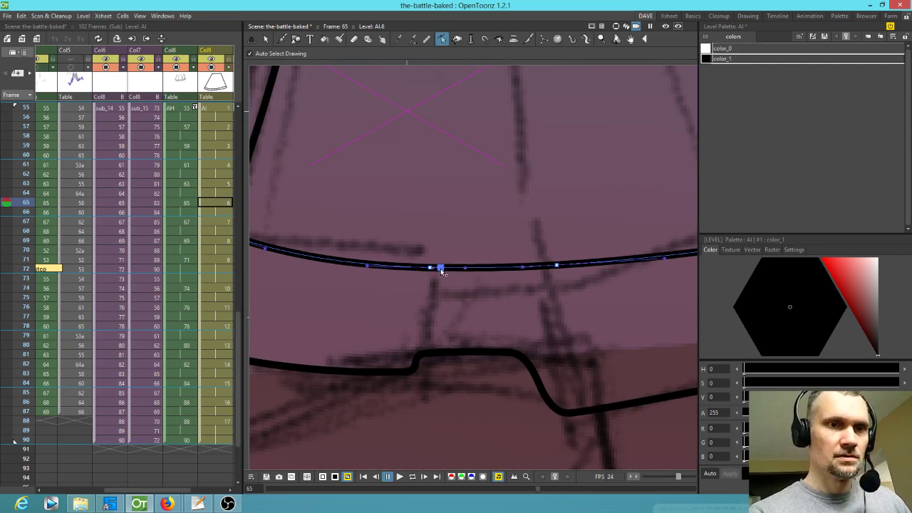
drag(434, 268, 440, 239)
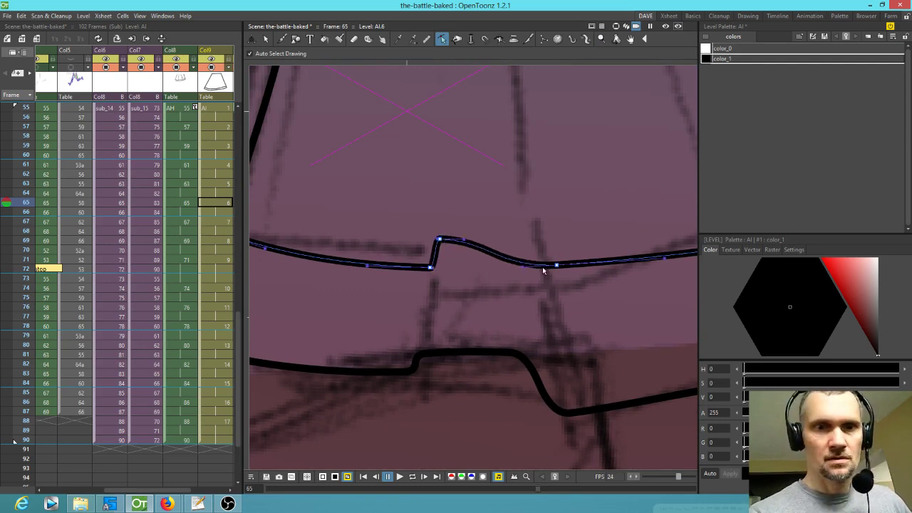
mouse_move(546, 263)
mouse_down()
mouse_move(548, 243)
mouse_move(555, 268)
mouse_up()
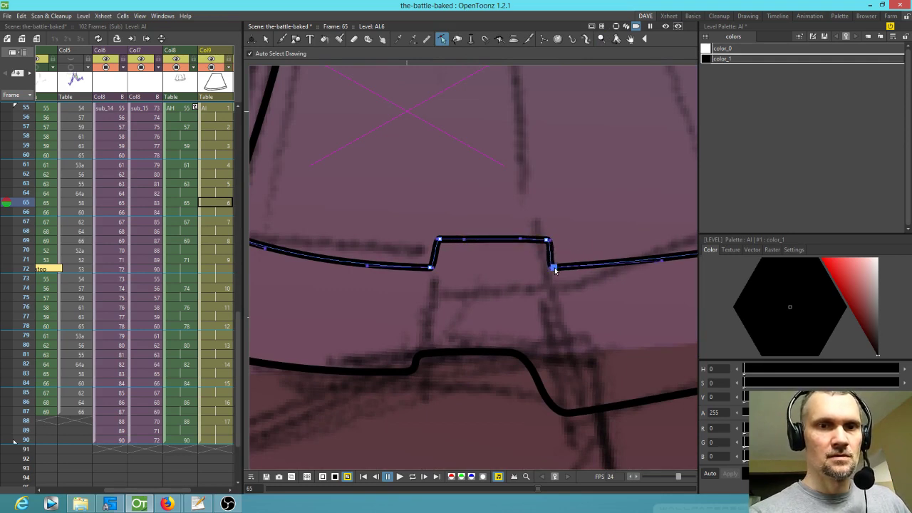
click(296, 39)
mouse_move(551, 267)
mouse_down()
mouse_move(542, 388)
mouse_move(562, 412)
mouse_up()
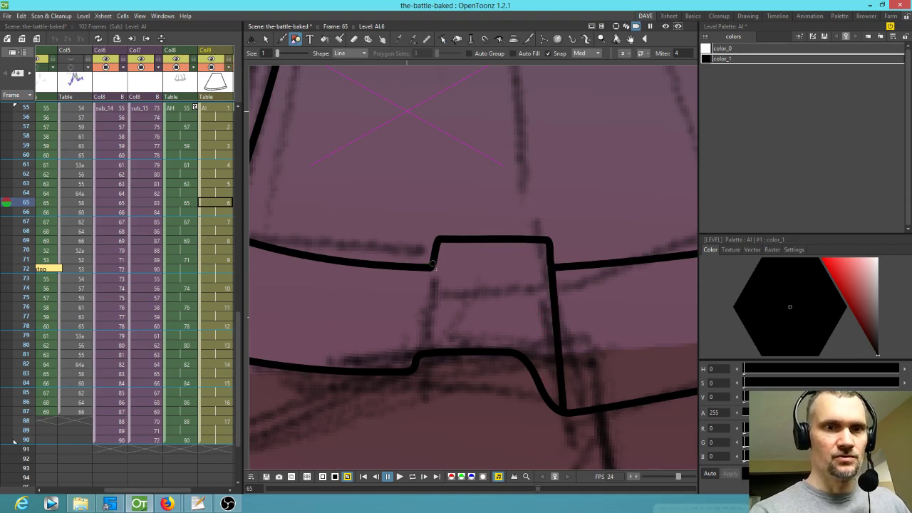
drag(431, 268, 418, 348)
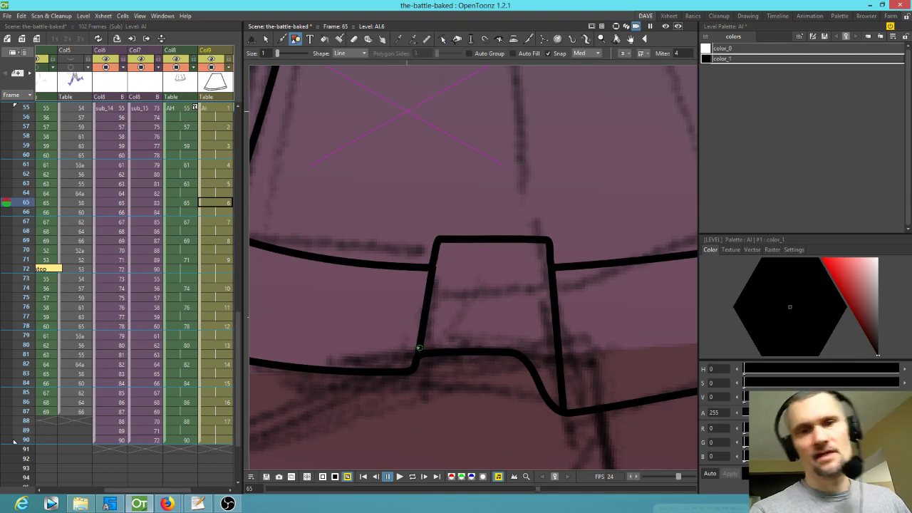
scroll(351, 333, down, 2)
scroll(398, 340, down, 2)
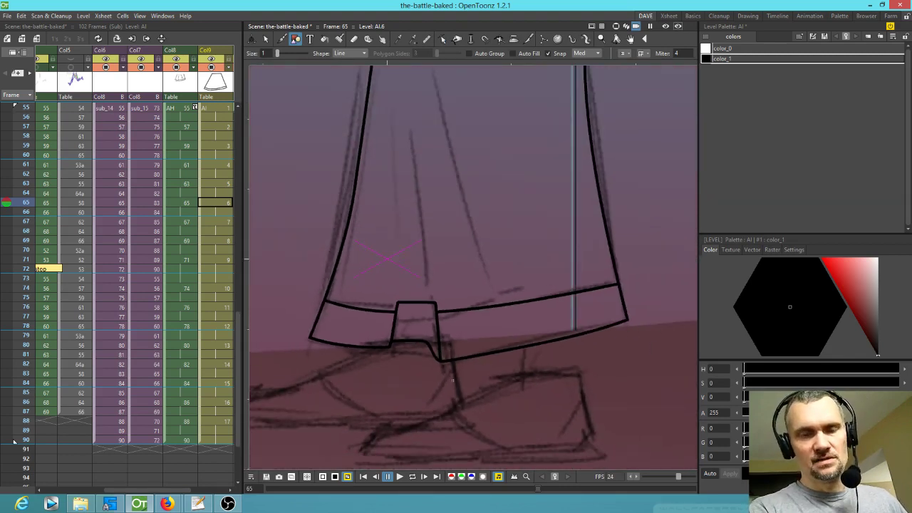
key(ctrl+z)
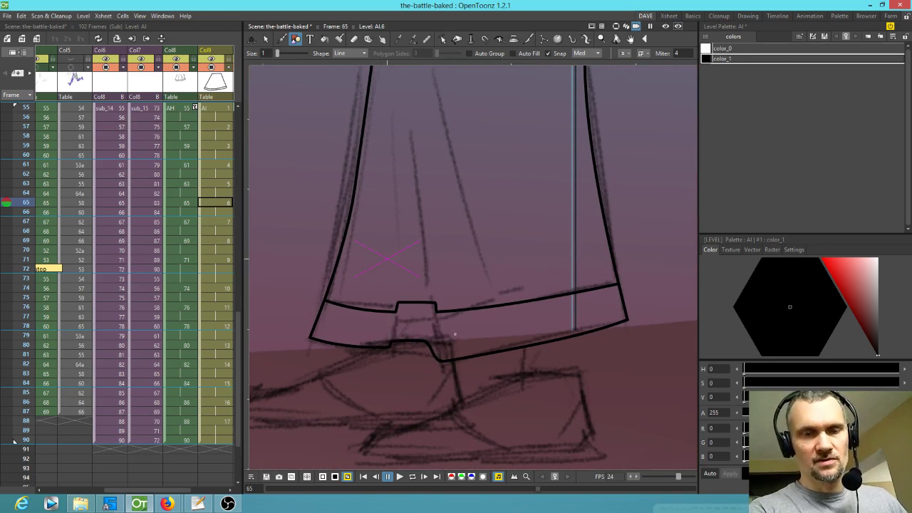
- Reshape the frame 65 outer hem's notch into a squared one with a level top, aligned beneath the inner hem's notch
scroll(454, 333, up, 3)
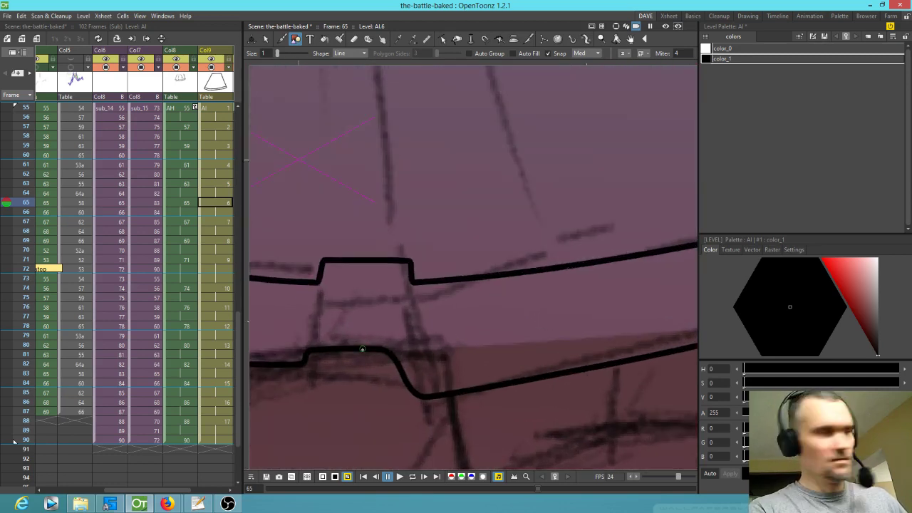
key(c)
click(362, 350)
click(380, 349)
mouse_move(393, 352)
mouse_down()
mouse_move(381, 352)
mouse_move(404, 348)
mouse_up()
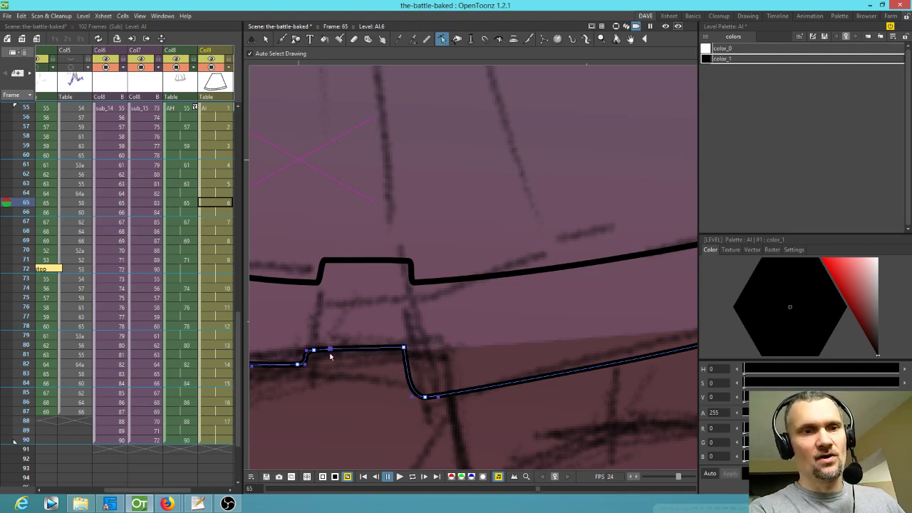
mouse_move(314, 350)
mouse_down()
mouse_move(306, 367)
mouse_move(314, 371)
mouse_up()
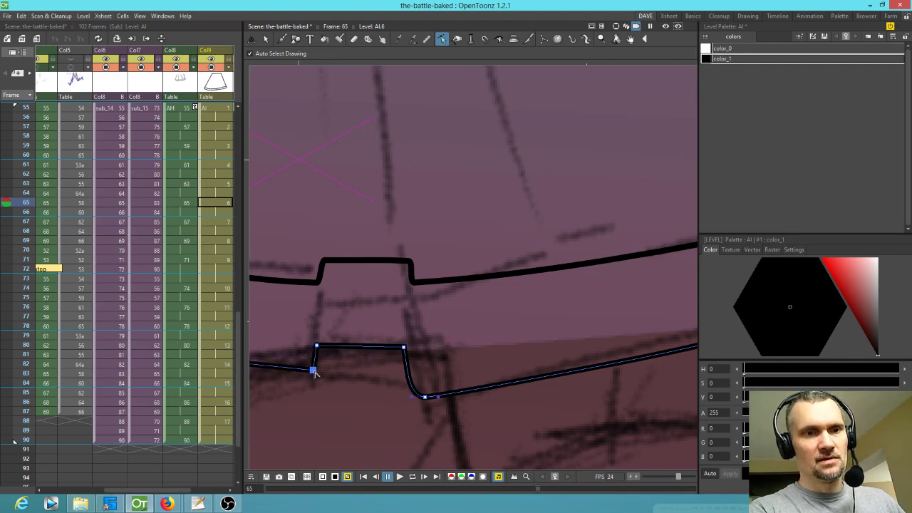
drag(424, 396, 406, 337)
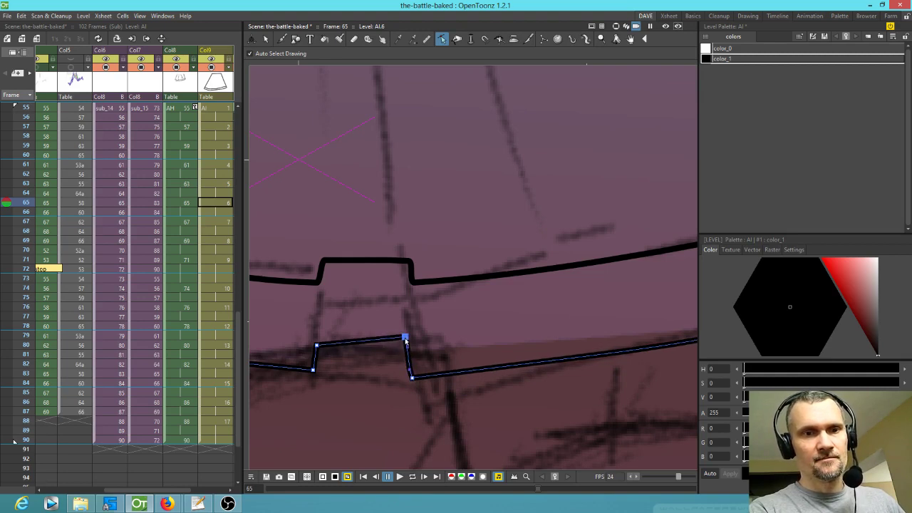
drag(317, 346, 319, 335)
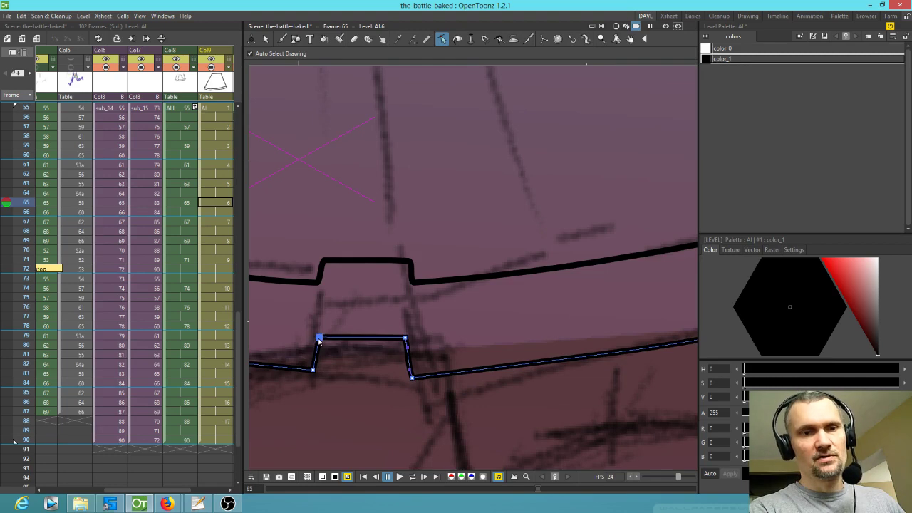
scroll(442, 349, down, 4)
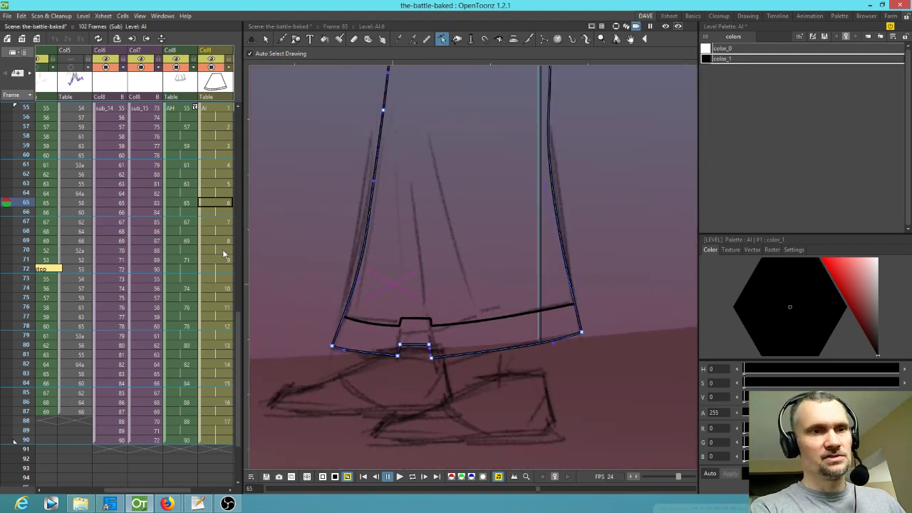
- On frame 67 of Col9, raise the two corner points of the outer hem's left step slightly to tidy its short vertical edge
click(217, 223)
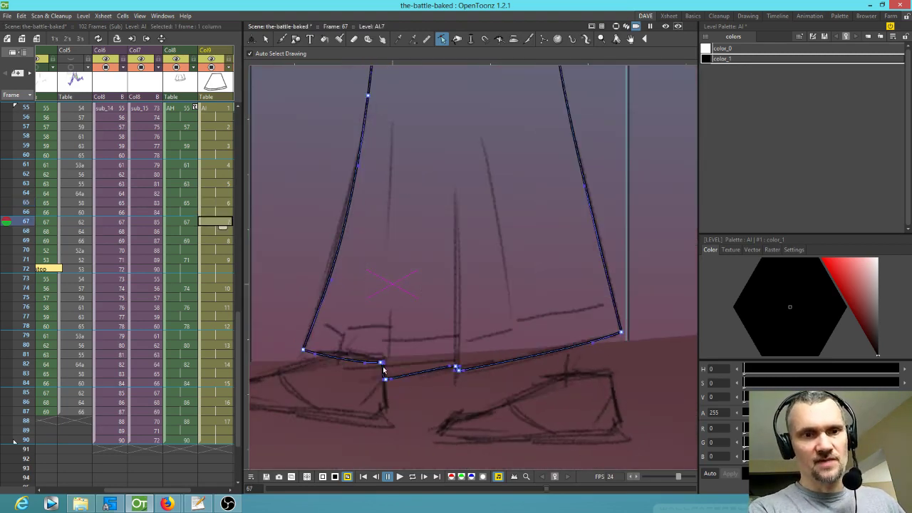
drag(381, 364, 383, 361)
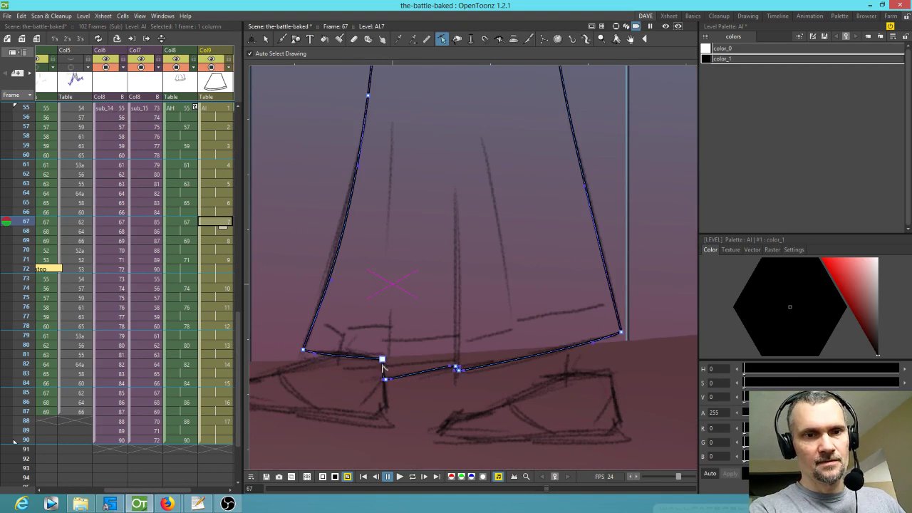
click(386, 379)
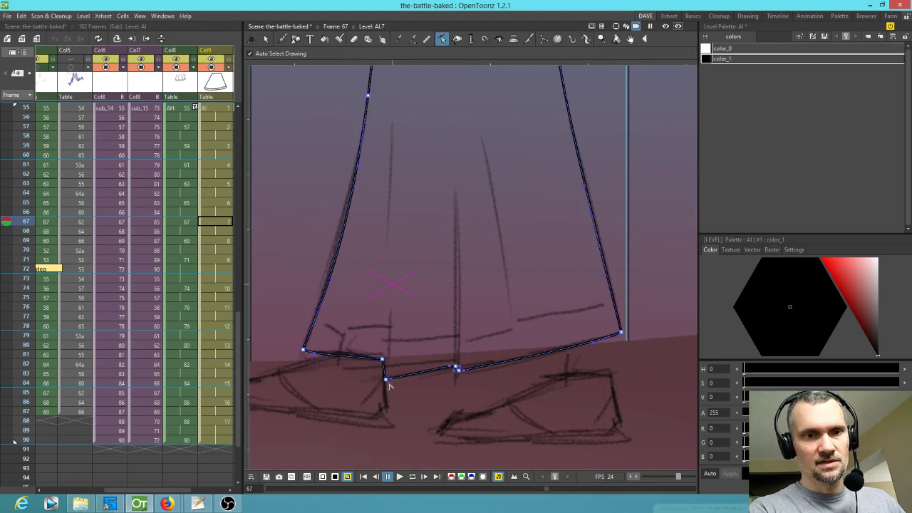
drag(386, 380, 384, 378)
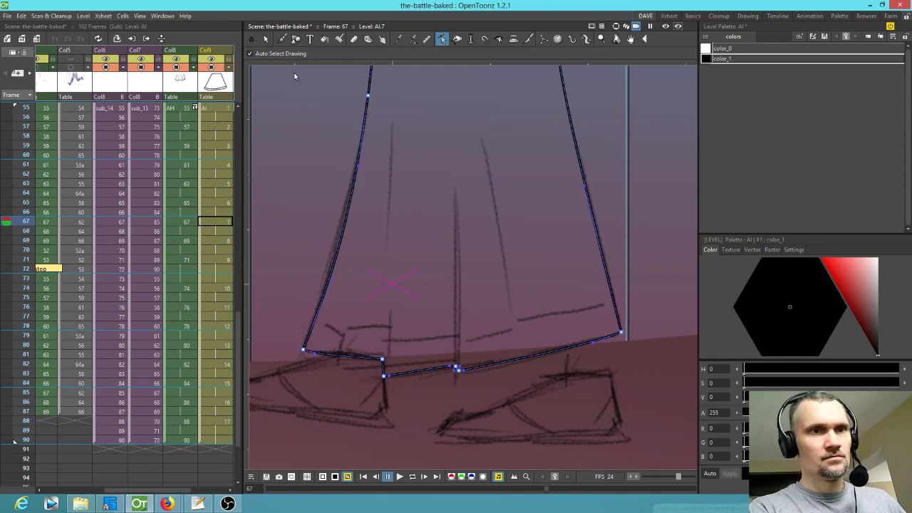
- Draw a straight inner hem line between the skirt's left and right edges on frame 67
click(296, 39)
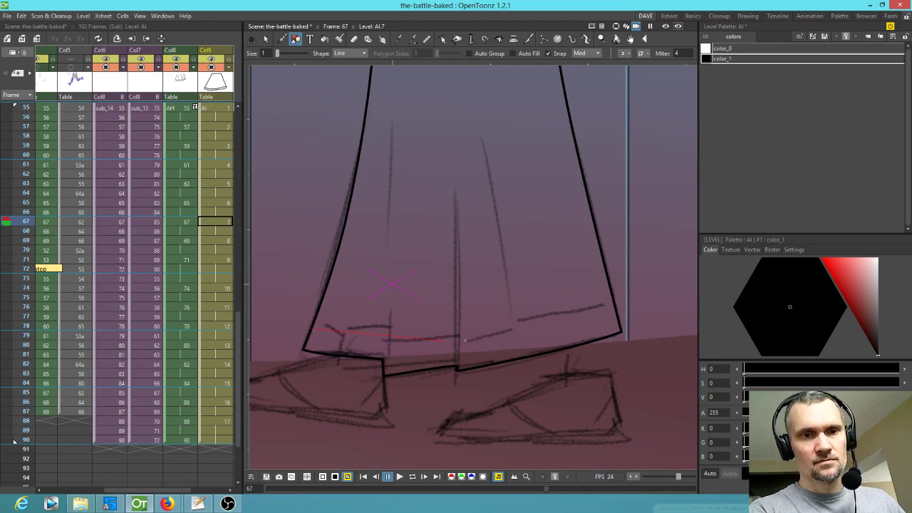
drag(612, 305, 613, 306)
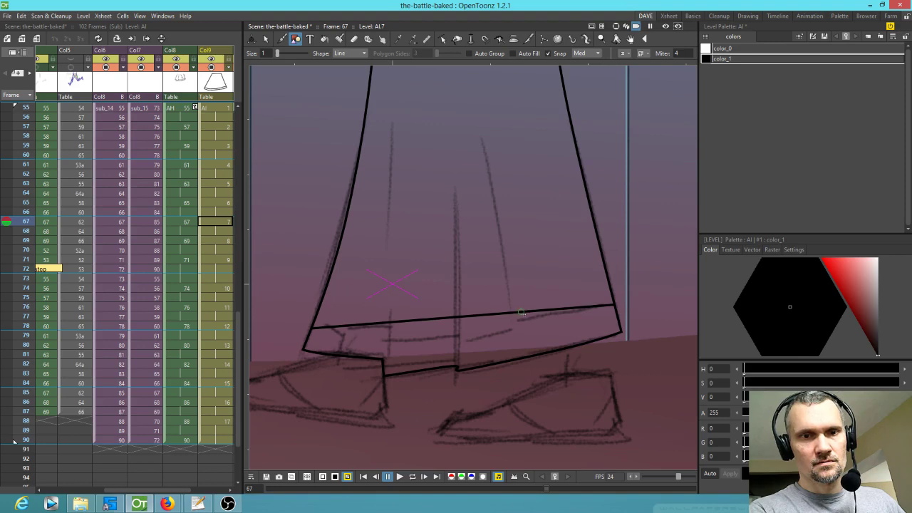
scroll(516, 313, up, 4)
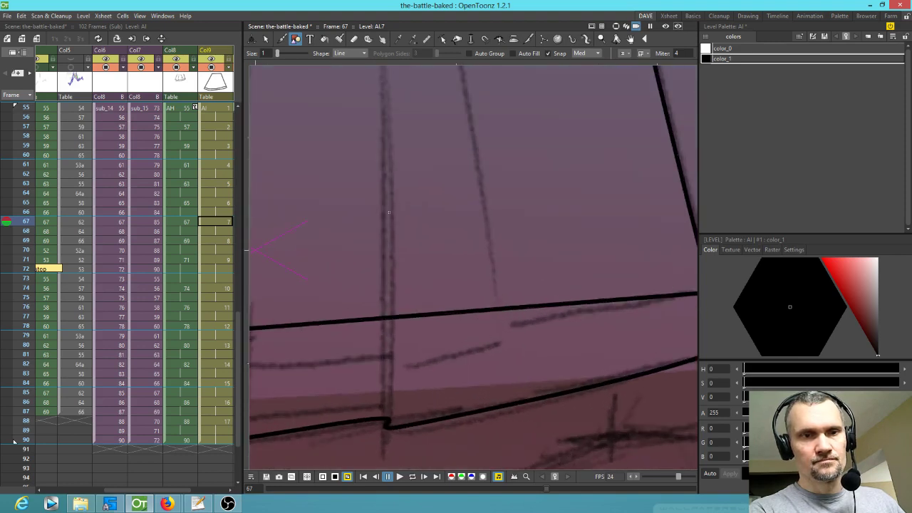
scroll(390, 230, down, 3)
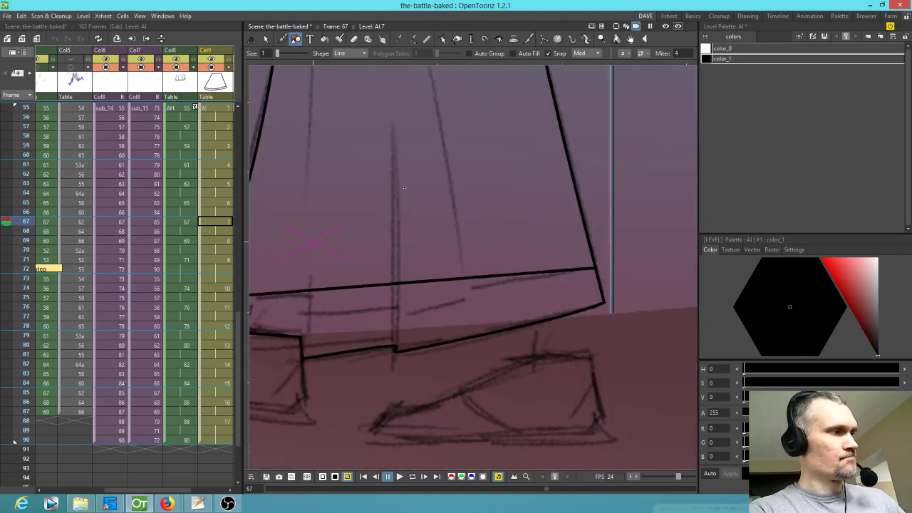
- Add control points to the frame 67 inner hem and lower its middle section to follow the rough sketch
key(s)
click(480, 281)
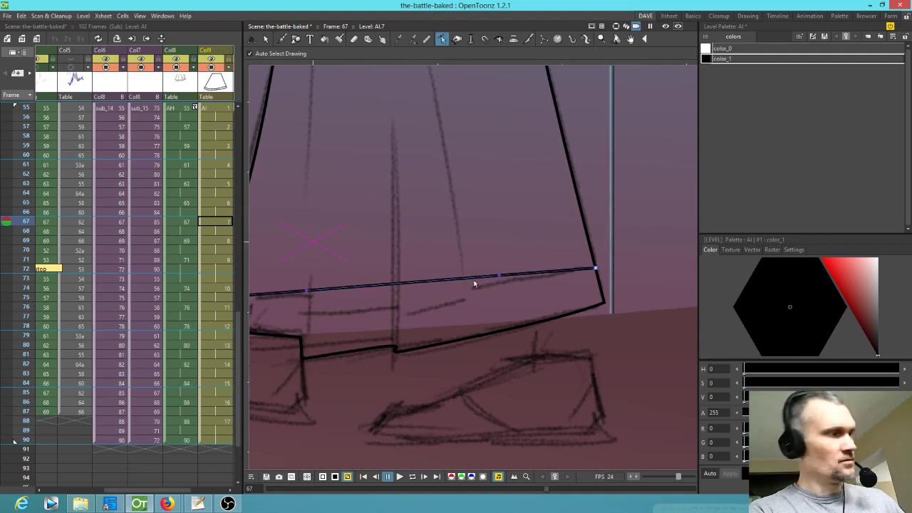
ctrl+click(472, 279)
drag(472, 280, 471, 286)
click(463, 271)
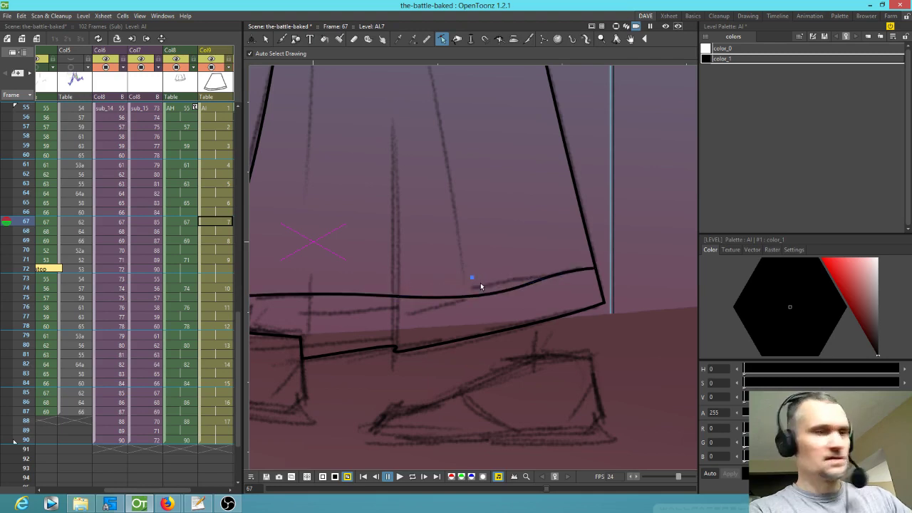
click(394, 298)
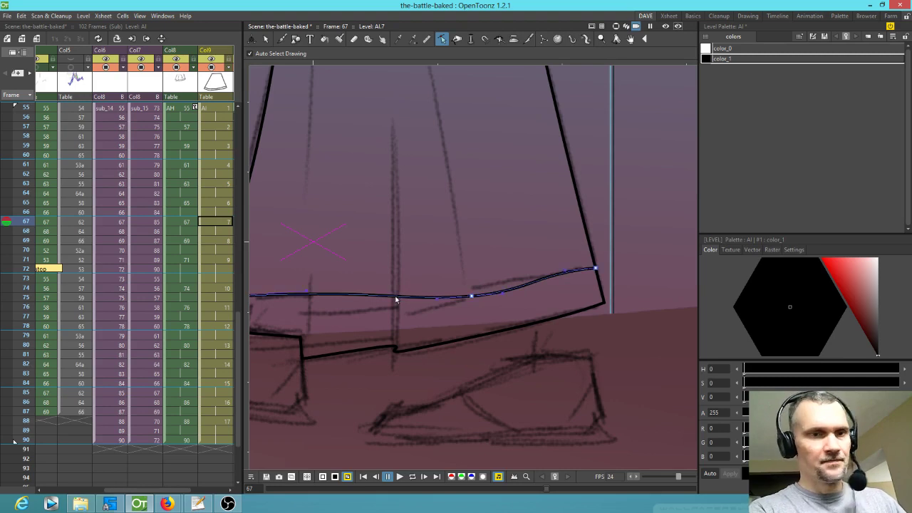
ctrl+click(396, 299)
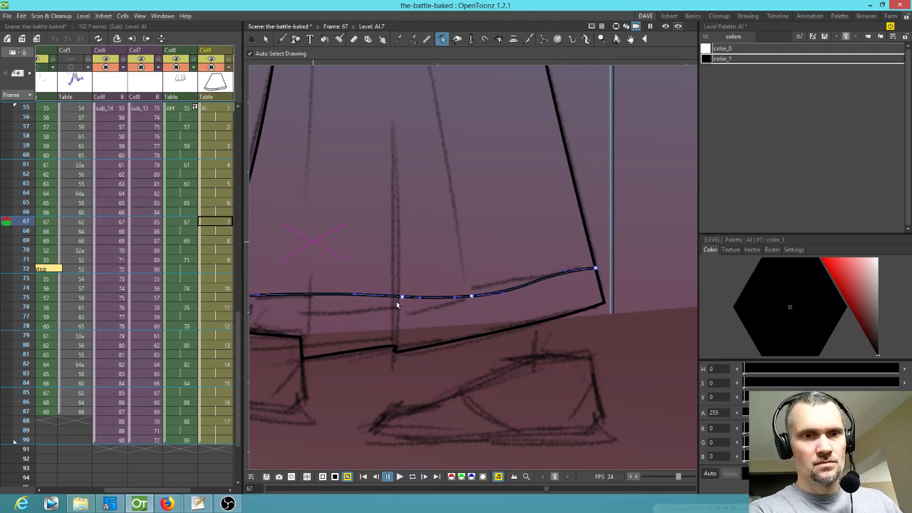
drag(402, 298, 400, 315)
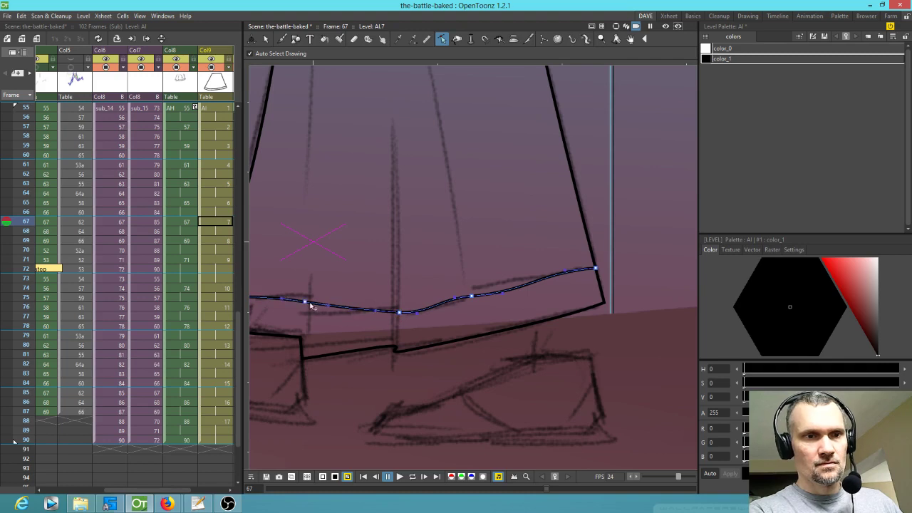
mouse_move(306, 302)
mouse_down()
mouse_move(308, 314)
mouse_move(457, 342)
mouse_move(427, 321)
mouse_up()
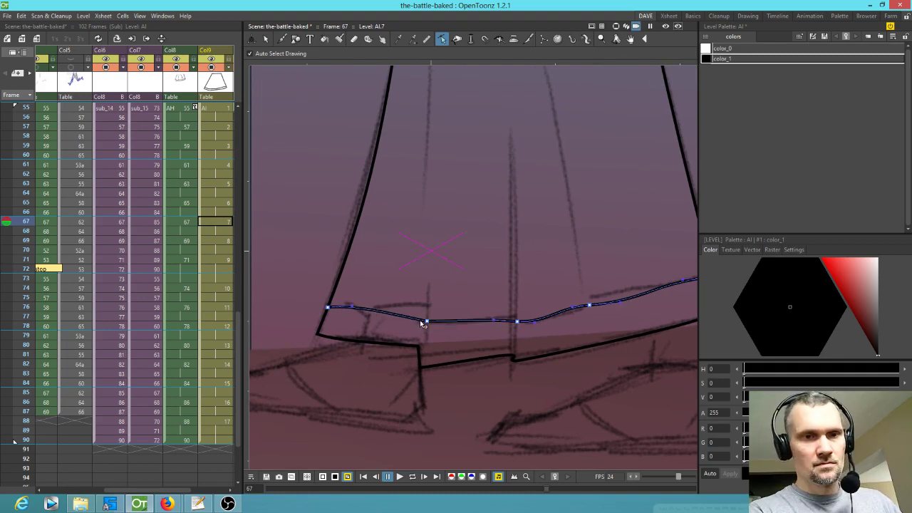
- Add a control point left of the inner hem's left fold and raise it to form a small step above the outer hem's step
drag(424, 322, 423, 314)
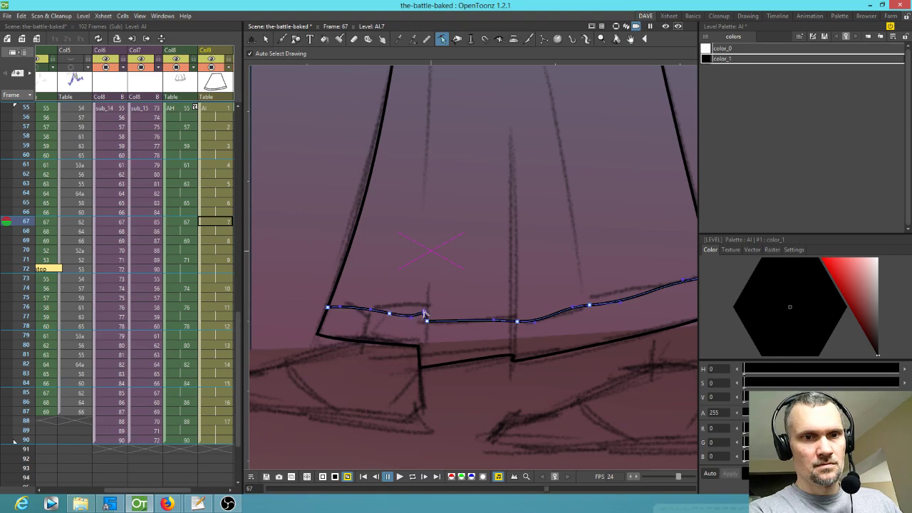
alt+click(390, 313)
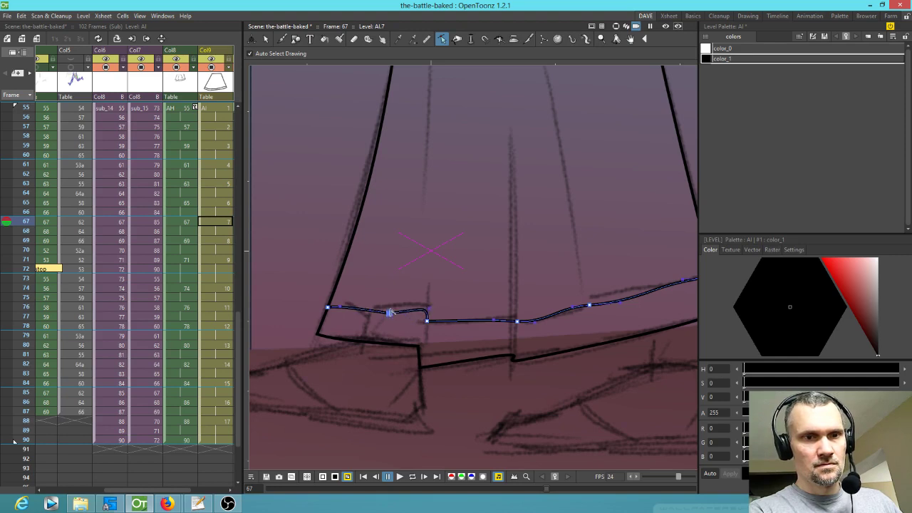
mouse_move(387, 316)
mouse_down()
mouse_move(371, 303)
mouse_move(370, 315)
mouse_move(426, 310)
mouse_up()
click(434, 317)
click(428, 313)
mouse_move(429, 314)
mouse_down()
mouse_move(460, 311)
mouse_move(450, 319)
mouse_move(430, 311)
mouse_up()
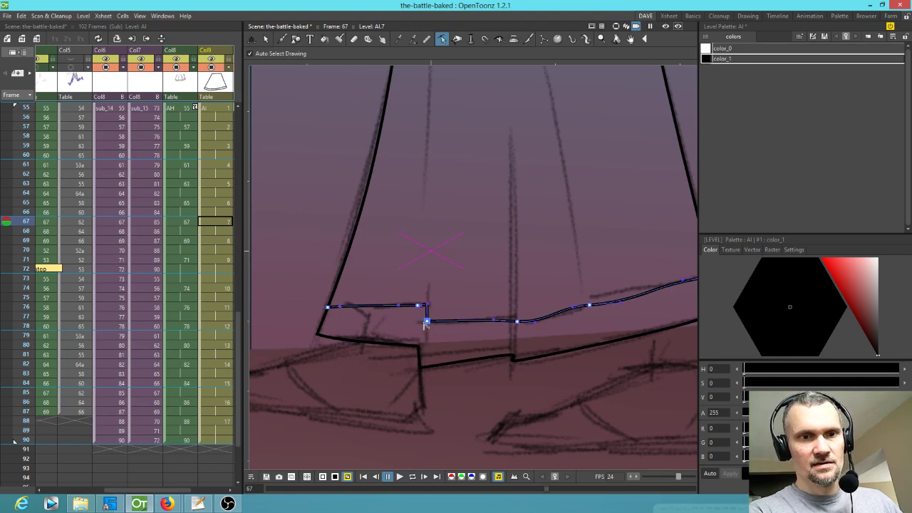
drag(423, 345, 427, 326)
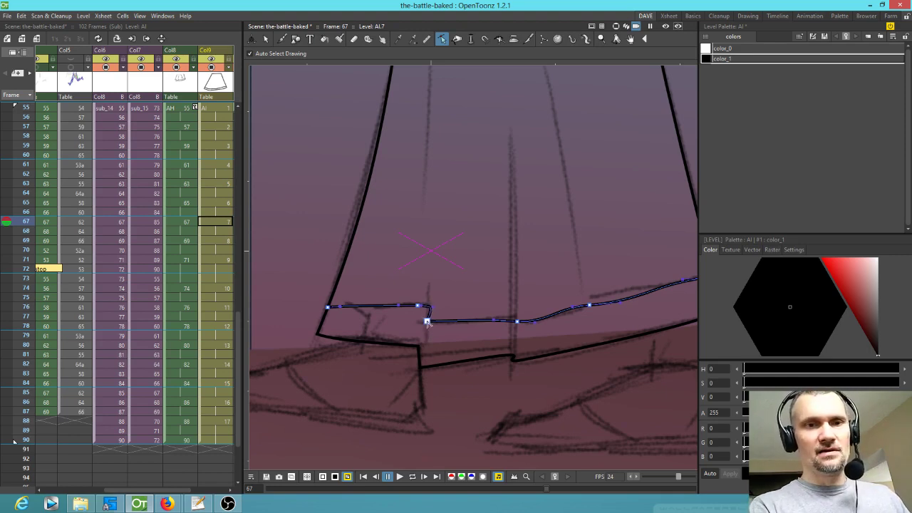
- Straighten the inner hem segment right of the step and turn the step's upper point into a sharp corner
mouse_move(517, 323)
mouse_down()
mouse_move(491, 323)
mouse_move(493, 331)
mouse_move(488, 321)
mouse_move(517, 323)
mouse_up()
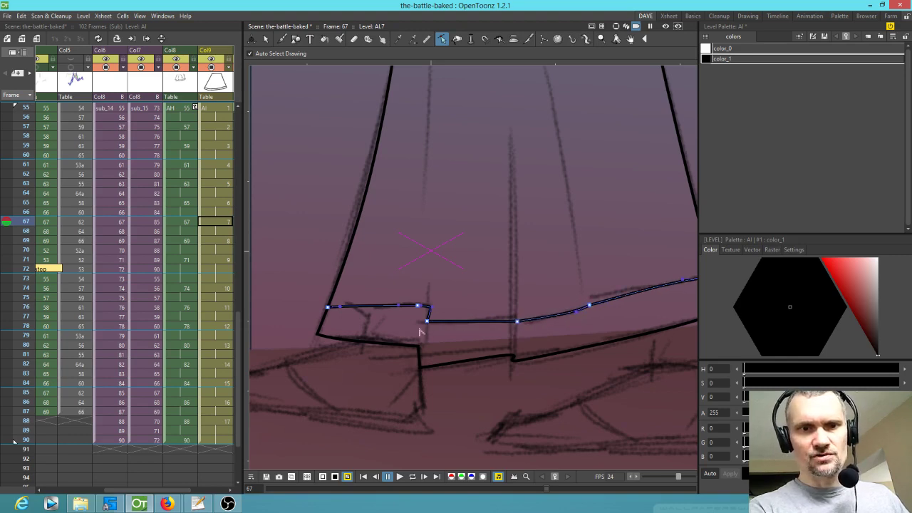
alt+click(418, 306)
alt+click(419, 305)
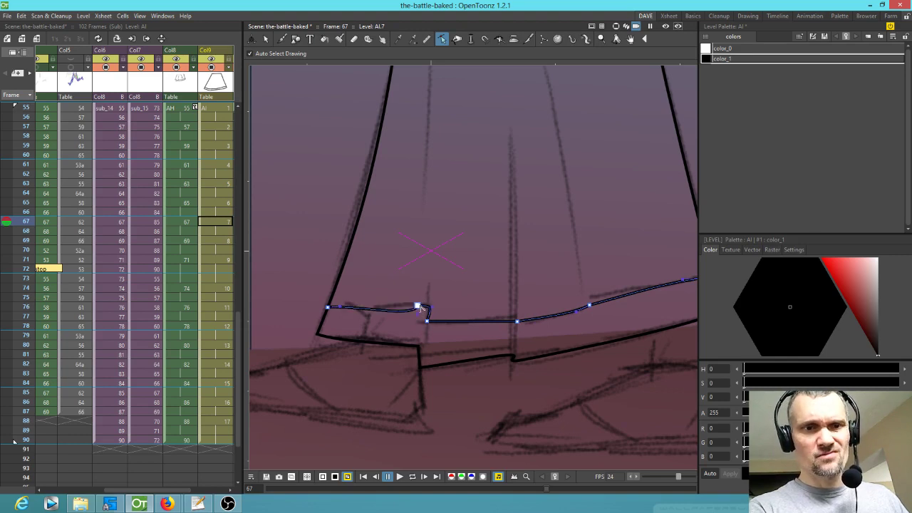
drag(417, 307, 397, 310)
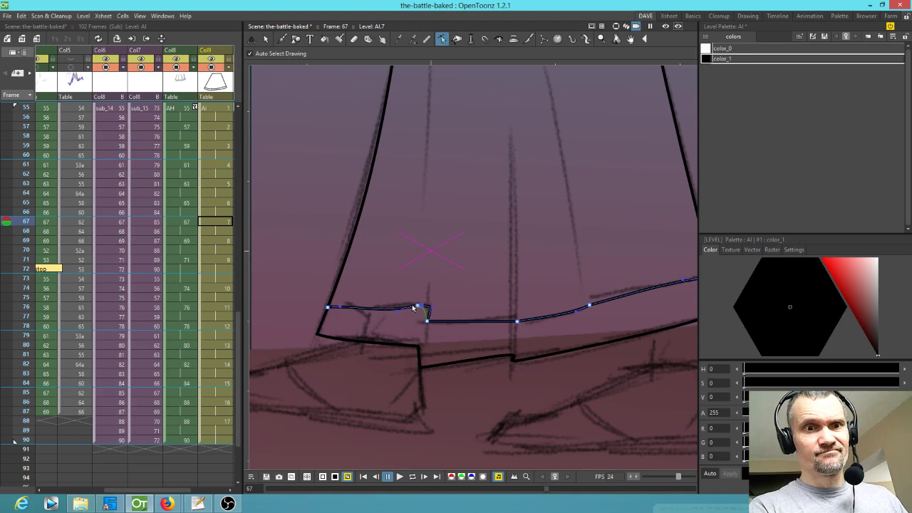
mouse_move(409, 307)
mouse_down()
mouse_move(409, 319)
mouse_move(414, 312)
mouse_up()
- Move the step's upper corner onto the sketched fold line and adjust the curve handles to make its short edge straight and vertical
scroll(414, 332, up, 5)
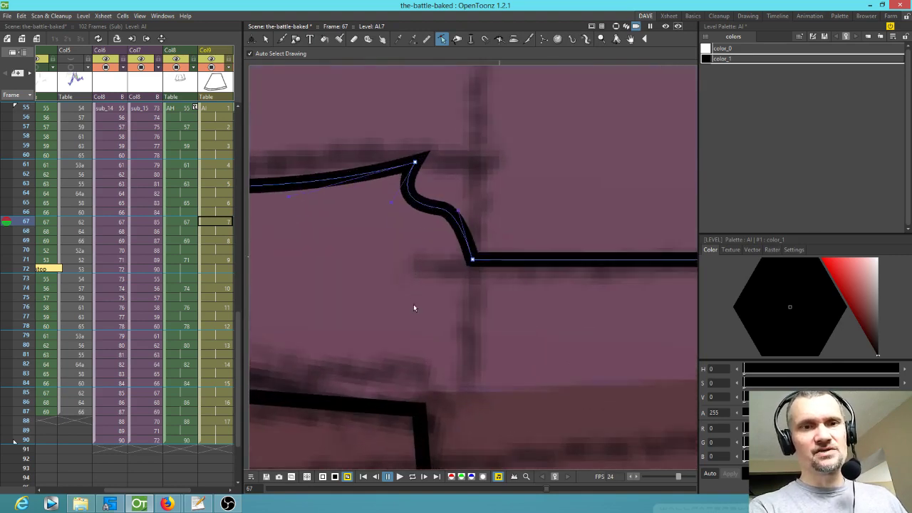
mouse_move(437, 209)
mouse_down()
mouse_move(404, 240)
mouse_move(521, 174)
mouse_move(480, 214)
mouse_move(415, 224)
mouse_move(379, 277)
mouse_move(387, 259)
mouse_move(478, 206)
mouse_move(562, 171)
mouse_move(480, 228)
mouse_move(412, 233)
mouse_move(368, 267)
mouse_move(468, 203)
mouse_move(546, 169)
mouse_move(462, 203)
mouse_move(473, 205)
mouse_move(435, 210)
mouse_move(434, 193)
mouse_up()
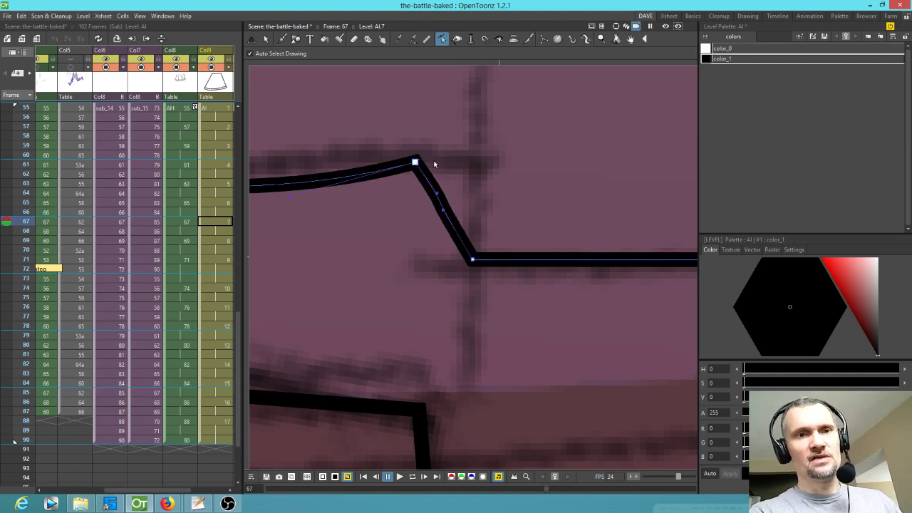
mouse_move(417, 162)
mouse_down()
mouse_move(454, 166)
mouse_move(474, 156)
mouse_up()
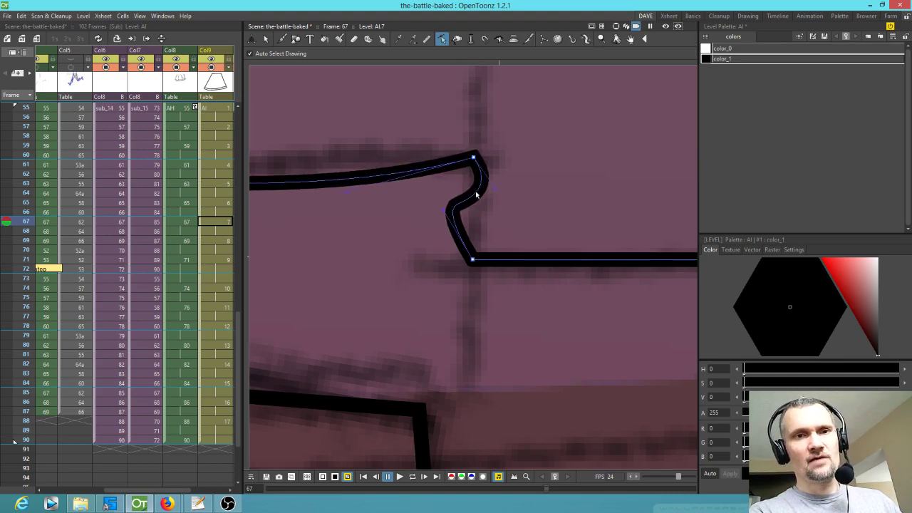
drag(446, 212, 471, 250)
drag(471, 192, 474, 173)
drag(405, 234, 573, 256)
scroll(573, 256, down, 3)
scroll(534, 234, down, 2)
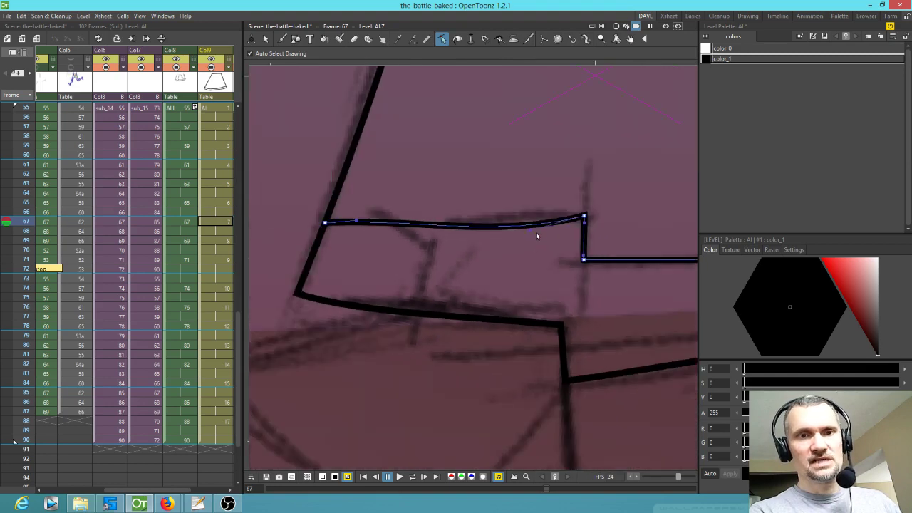
- Reshape the frame 67 inner hem's left section, lowering both corners of its left step to match the slope of the outer hem
drag(532, 233, 518, 227)
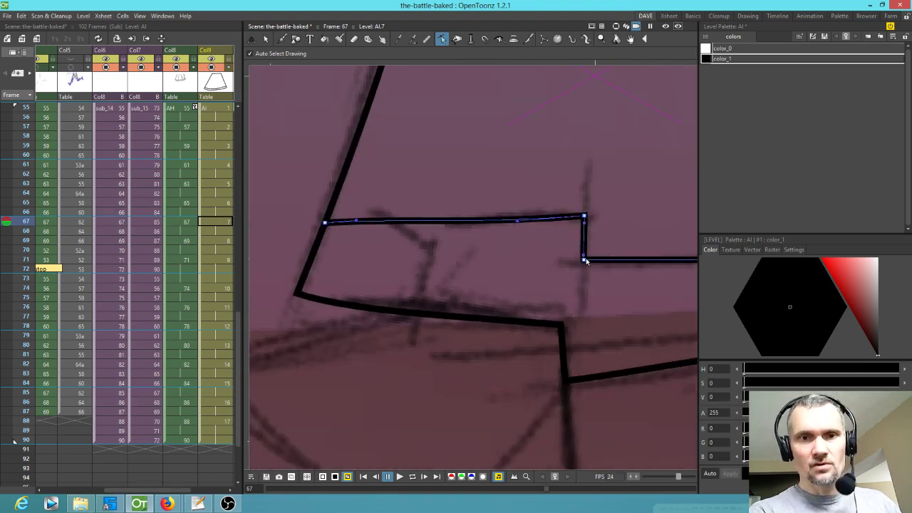
drag(583, 260, 581, 295)
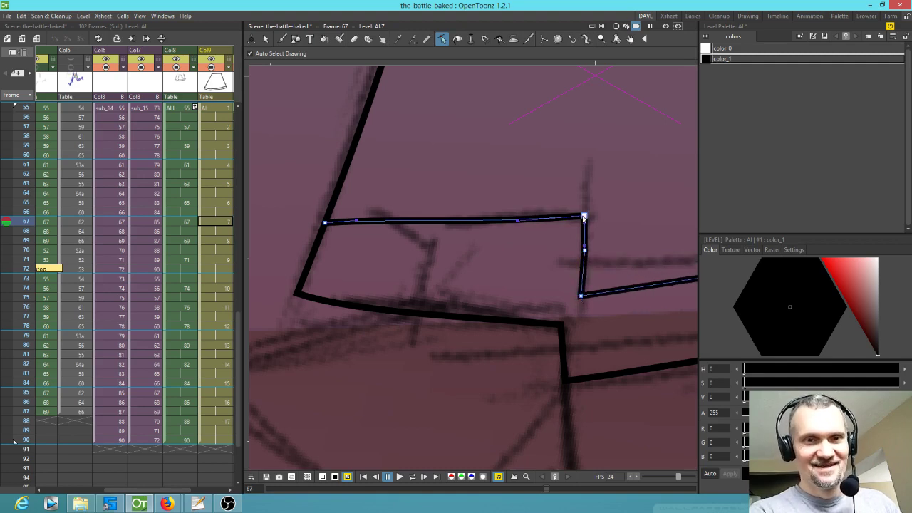
drag(584, 217, 584, 238)
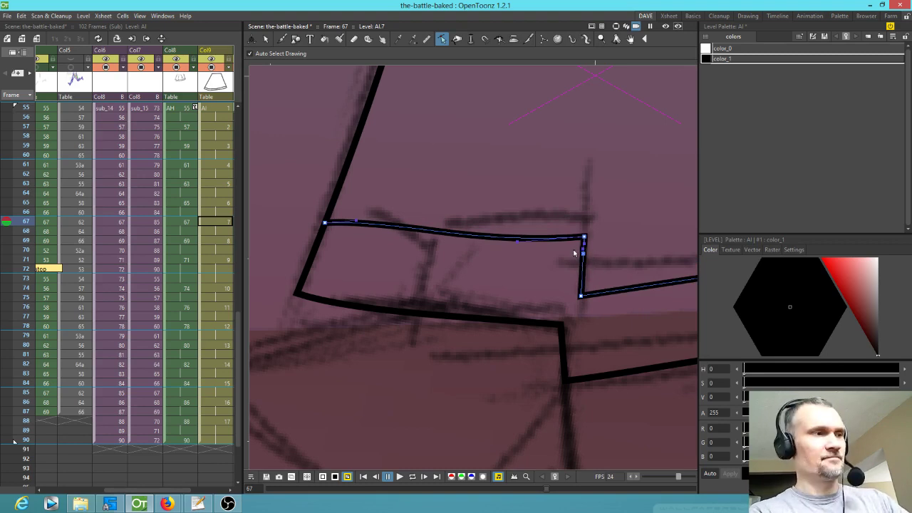
drag(584, 236, 579, 252)
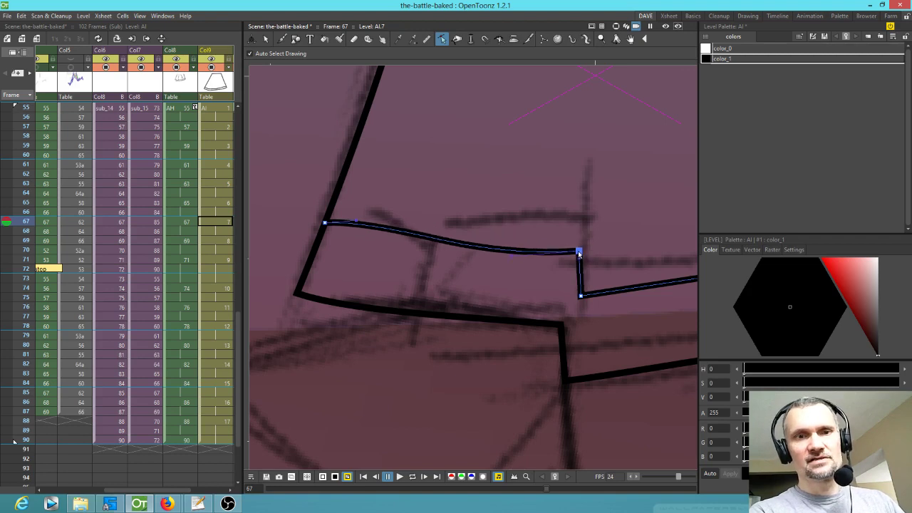
- Turn both points of the outer hem's middle notch into sharp corners and shift the upper corner to make its short edge nearly vertical
scroll(633, 270, down, 3)
drag(633, 271, 354, 273)
drag(447, 278, 399, 285)
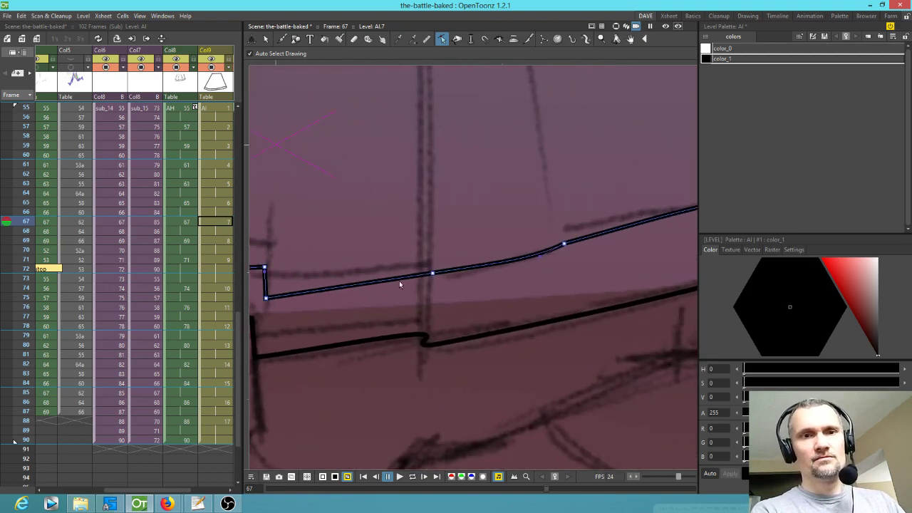
scroll(433, 273, up, 3)
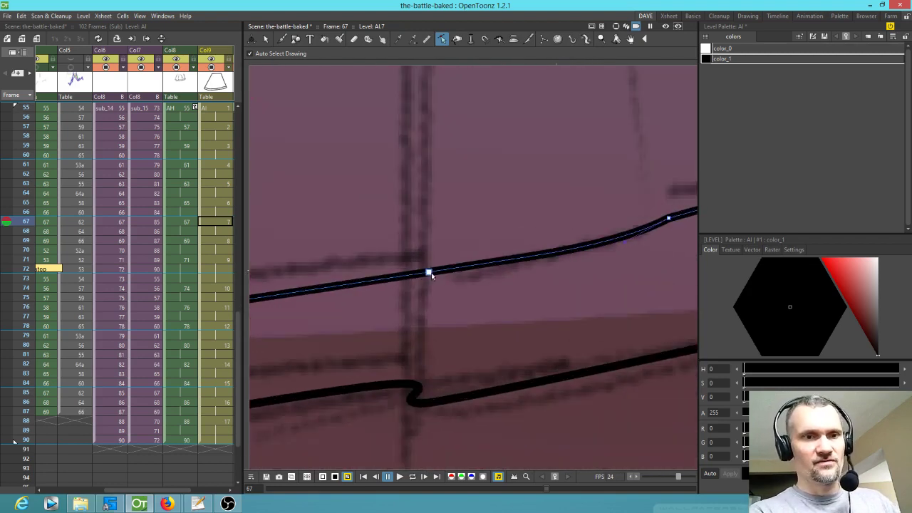
click(420, 393)
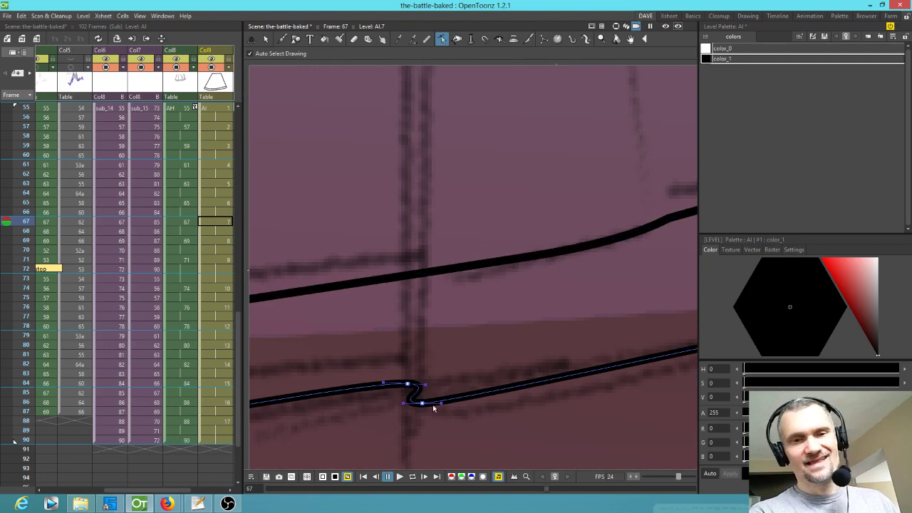
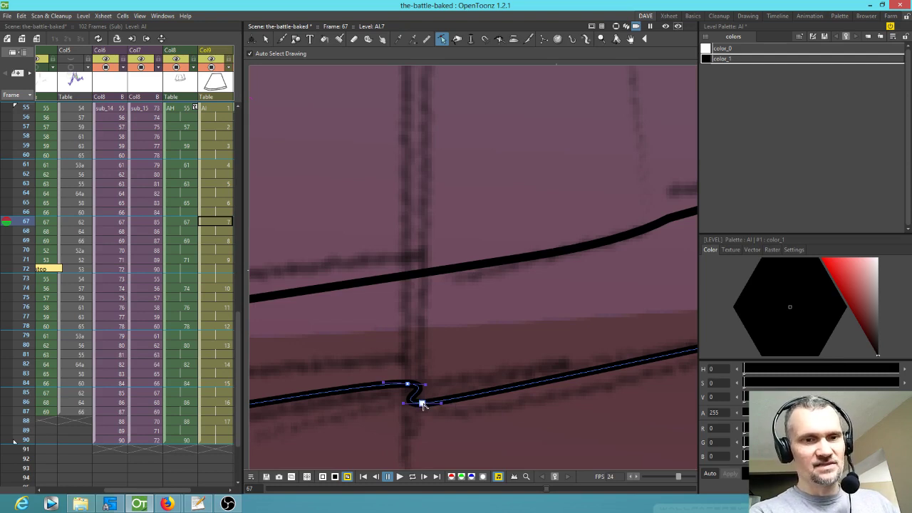
key(ctrl+z)
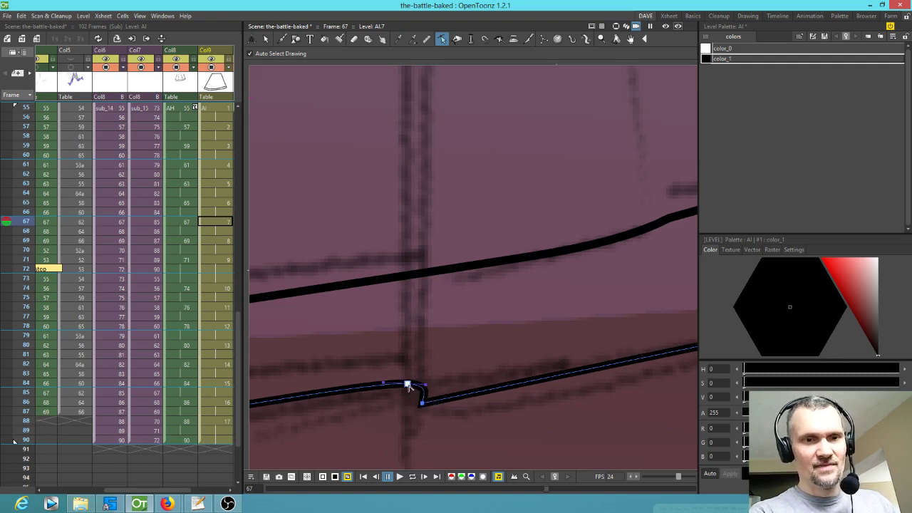
key(ctrl+z)
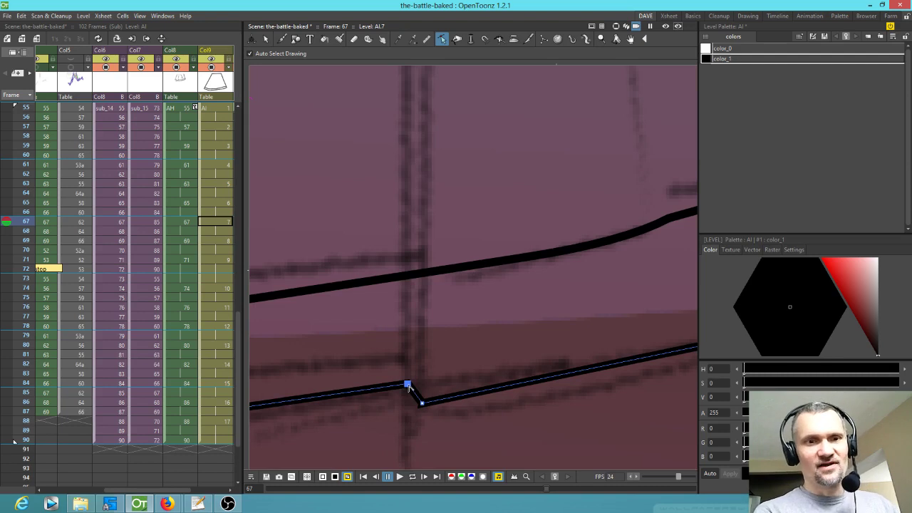
click(410, 384)
mouse_move(408, 384)
mouse_down()
mouse_move(408, 409)
mouse_move(417, 410)
mouse_up()
scroll(441, 372, down, 4)
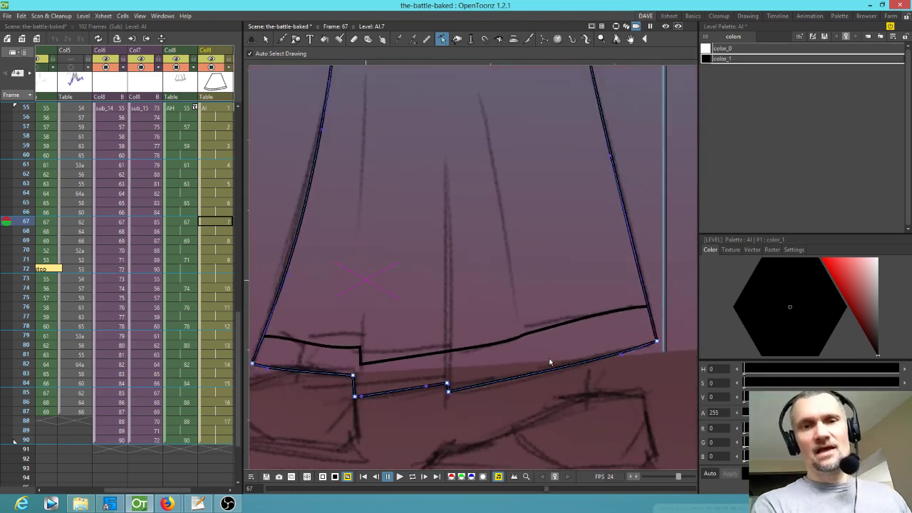
- Add a control point on the inner hem at the middle fold line and lower its neighbouring point to form a small vertical step
click(446, 355)
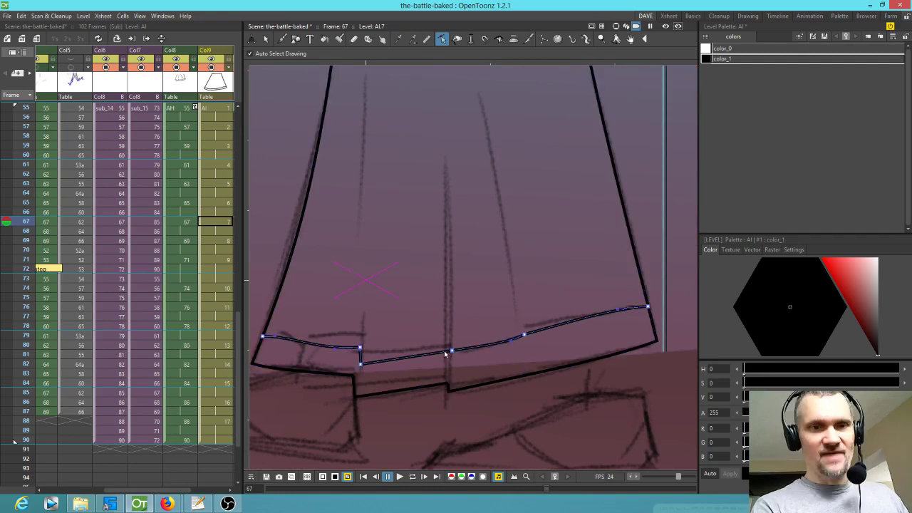
scroll(458, 356, up, 2)
scroll(458, 357, up, 1)
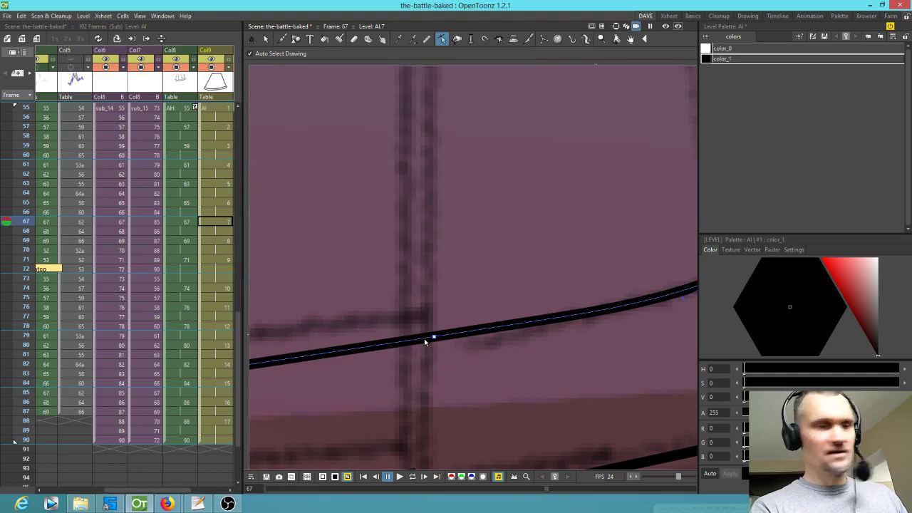
ctrl+click(424, 340)
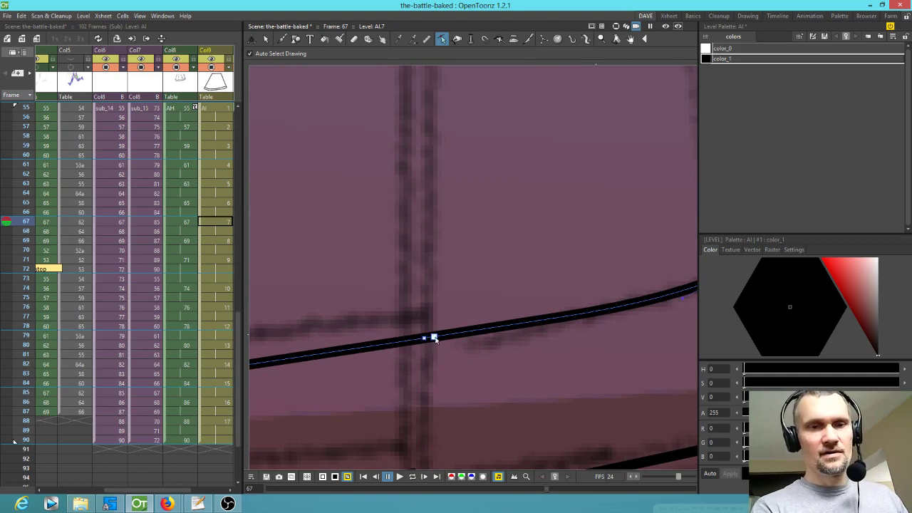
scroll(435, 338, down, 1)
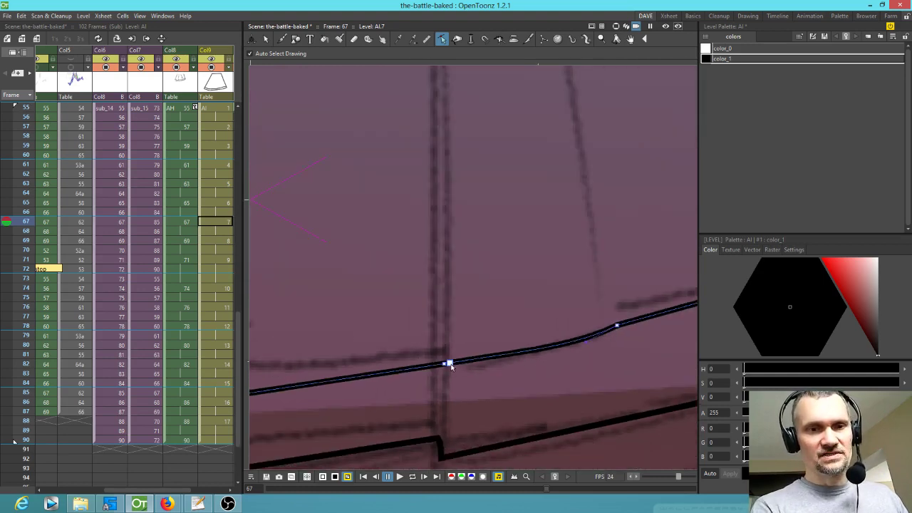
drag(450, 365, 443, 384)
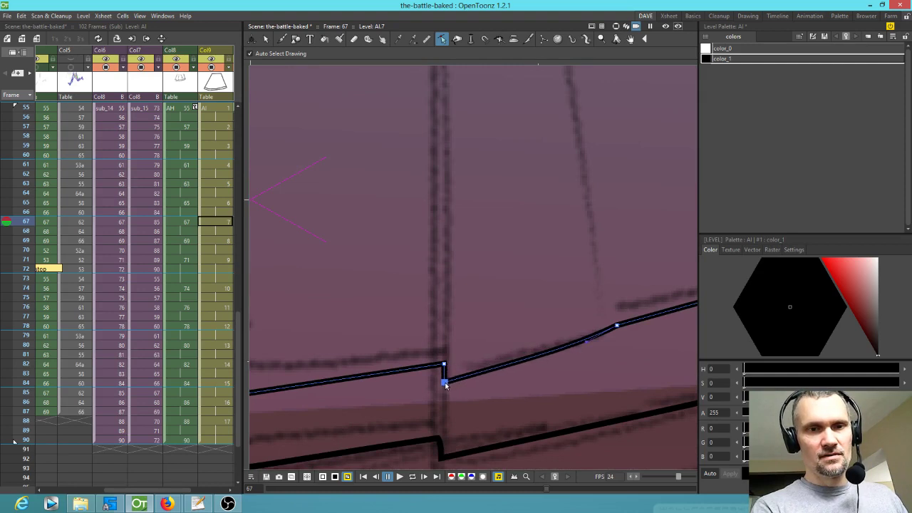
- Delete the extra control point right of the inner hem's middle step and extend the right end's curve handle to smooth that segment
drag(628, 375, 528, 407)
click(519, 355)
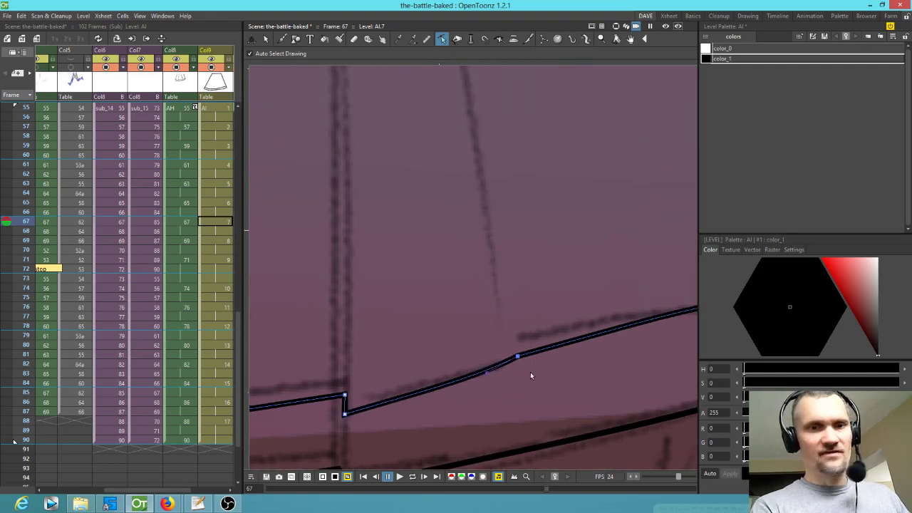
key(Delete)
drag(587, 374, 473, 395)
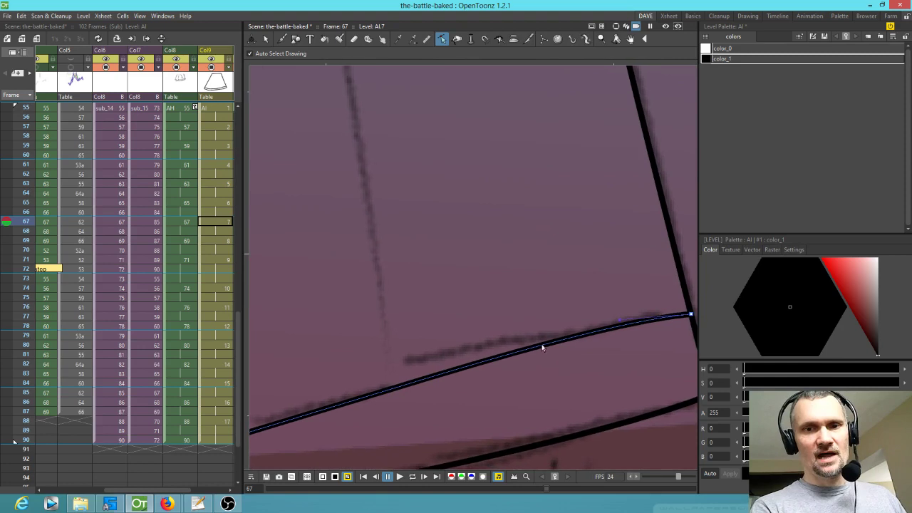
mouse_move(620, 322)
mouse_down()
mouse_move(604, 342)
mouse_move(515, 372)
mouse_up()
drag(381, 357, 595, 272)
mouse_move(521, 306)
mouse_down()
mouse_move(580, 282)
mouse_move(615, 284)
mouse_up()
scroll(456, 306, down, 8)
drag(508, 321, 471, 311)
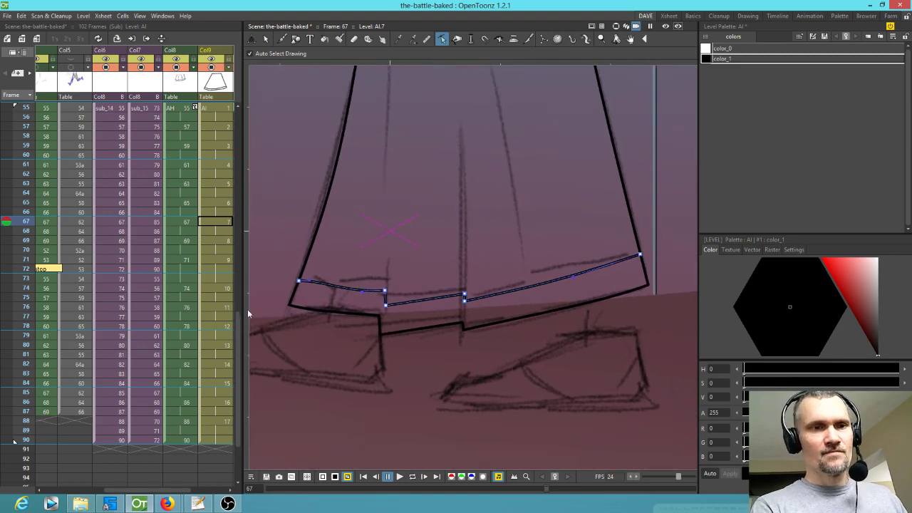
- On frame 69, raise the lower corners of the outer hem's left and right steps to make both notches shallower
click(221, 241)
scroll(507, 339, up, 5)
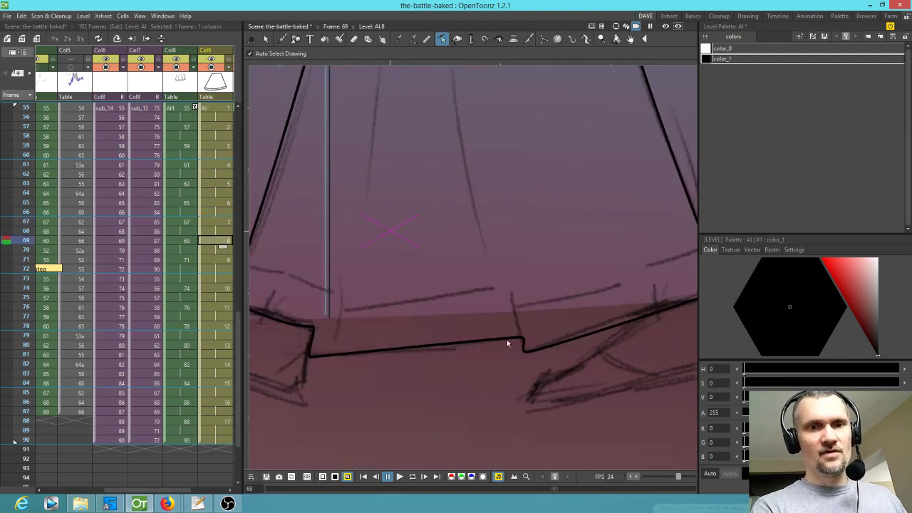
drag(373, 335, 434, 306)
click(361, 328)
drag(360, 324, 367, 313)
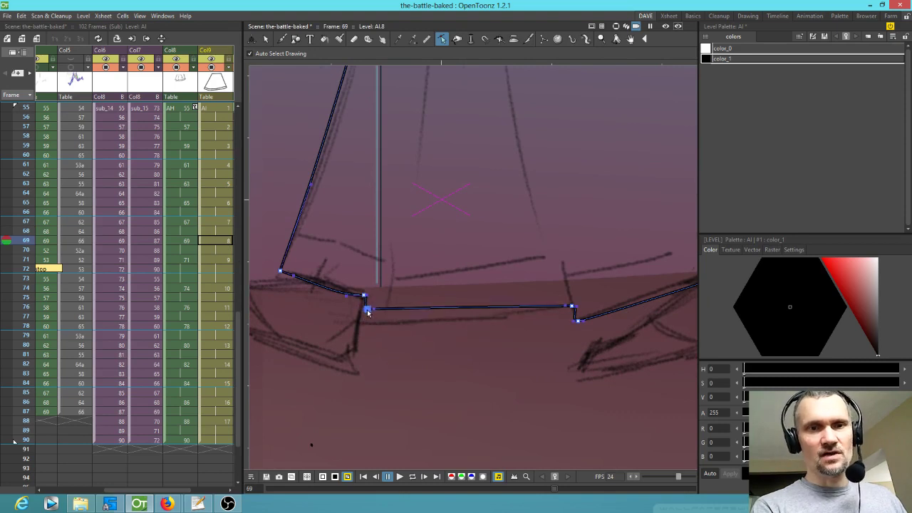
drag(578, 323, 581, 316)
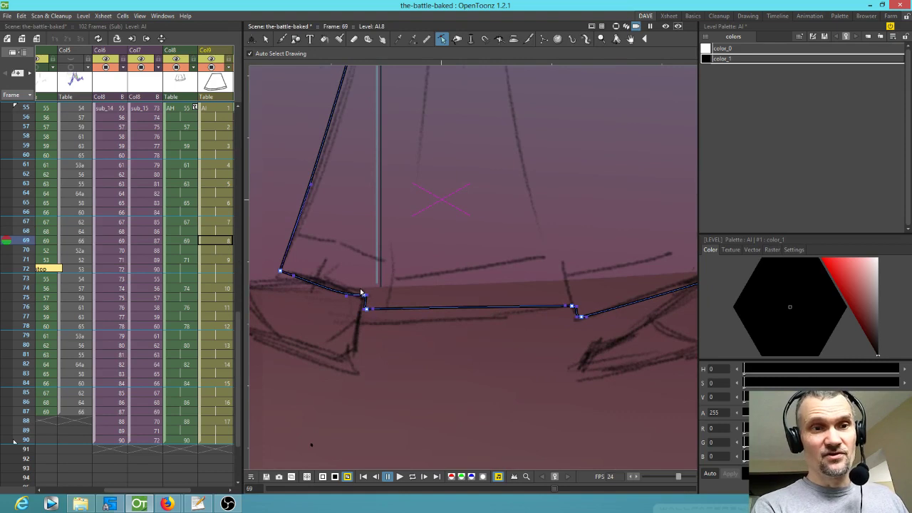
- Draw a Polyline inner hem on frame 69 from the skirt's left edge to its right edge, with a small step at each fold
scroll(393, 258, down, 4)
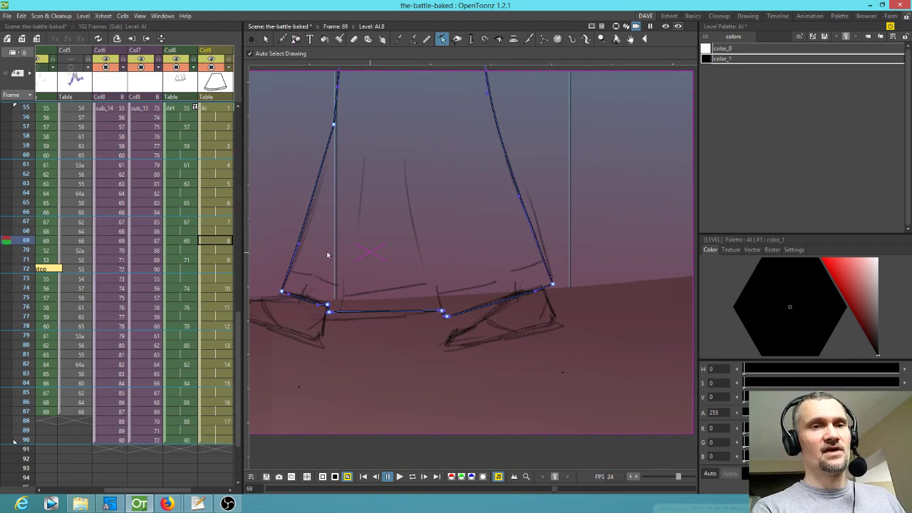
click(295, 39)
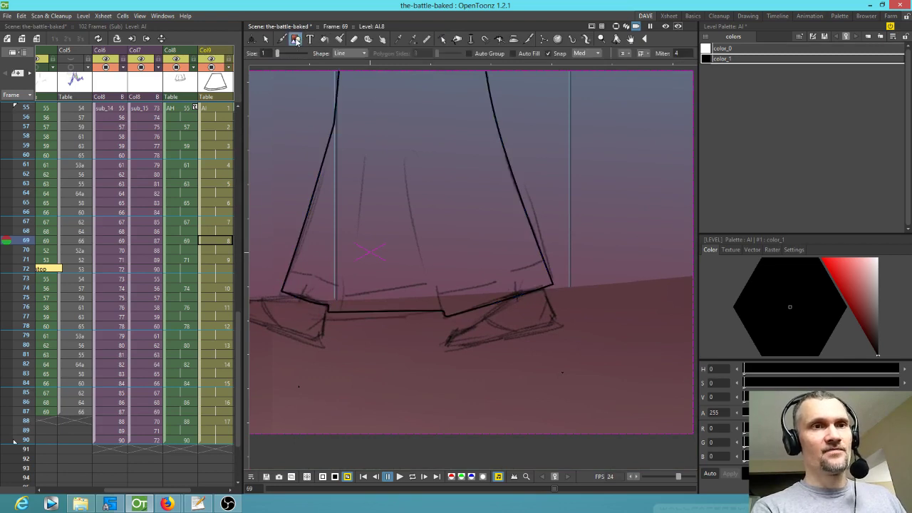
click(366, 54)
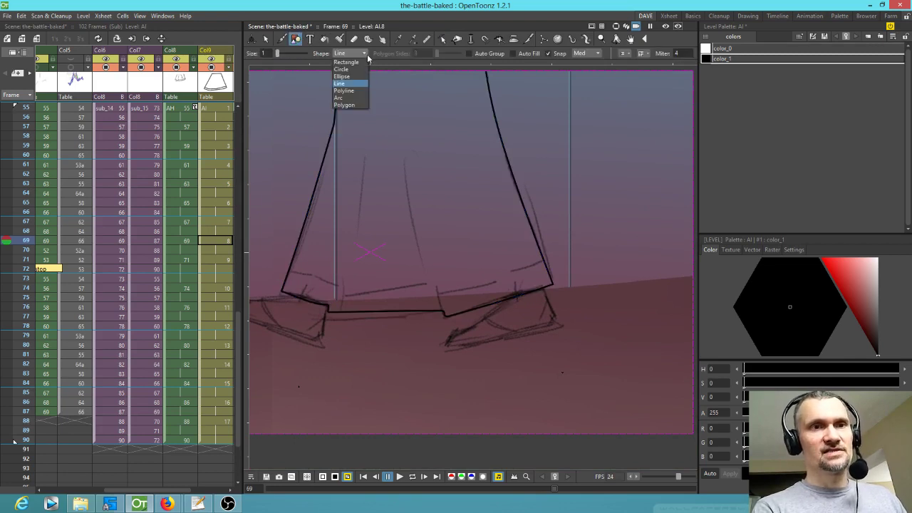
click(344, 90)
scroll(300, 296, up, 2)
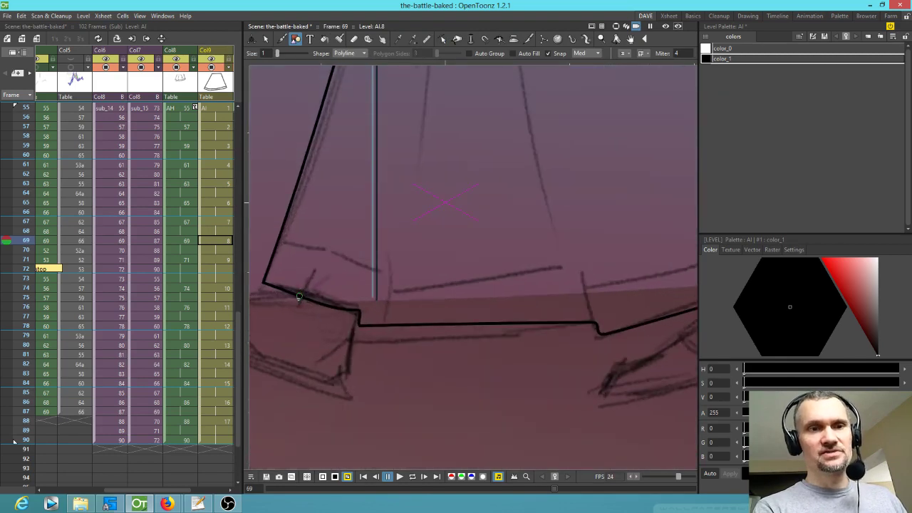
click(275, 248)
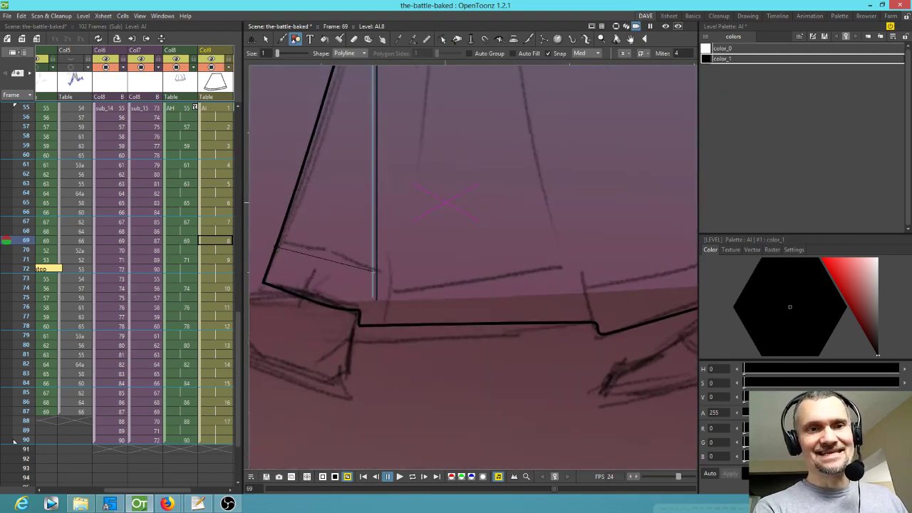
click(371, 283)
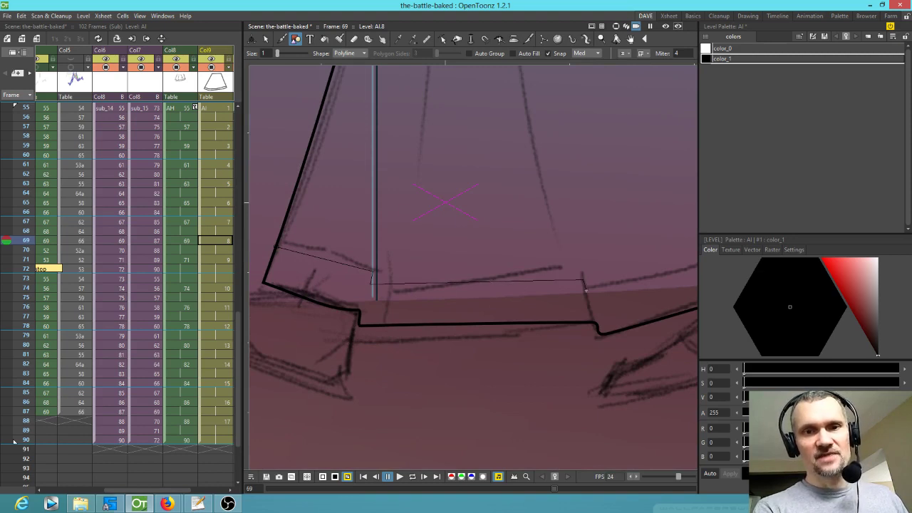
drag(595, 293, 387, 302)
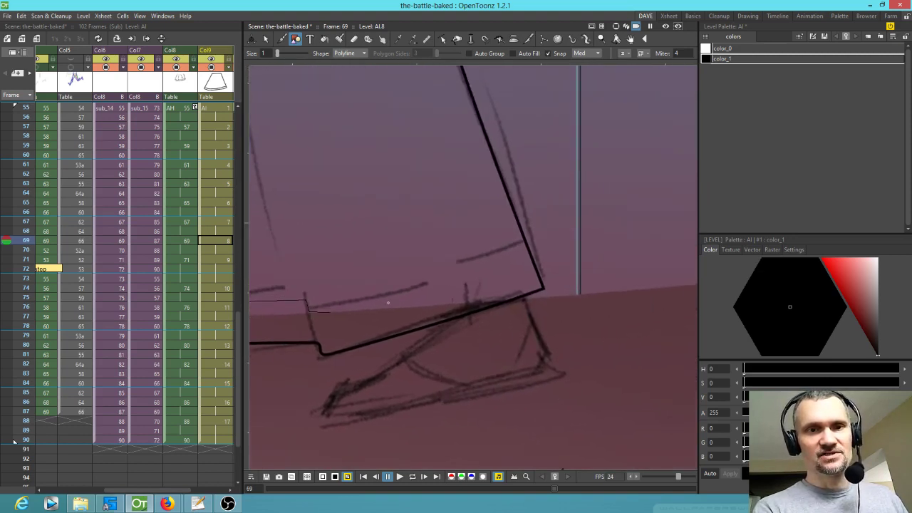
click(530, 255)
key(Return)
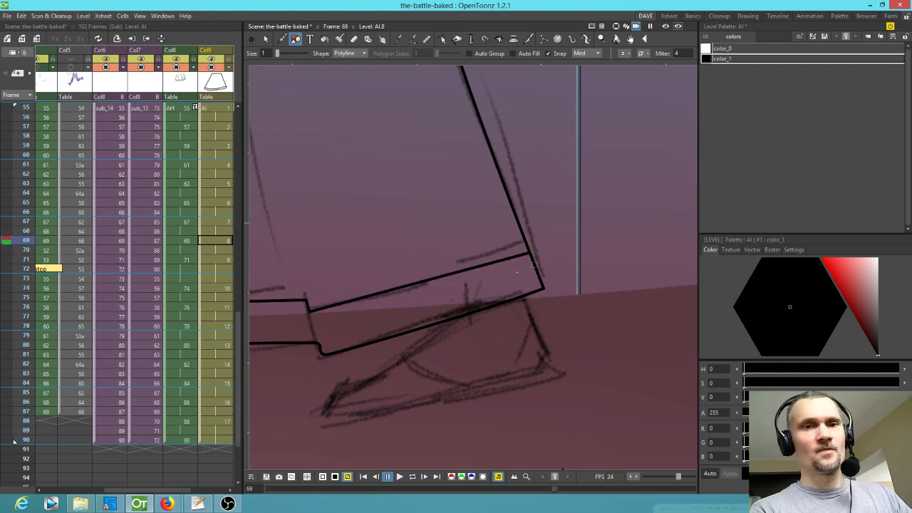
drag(388, 294, 653, 265)
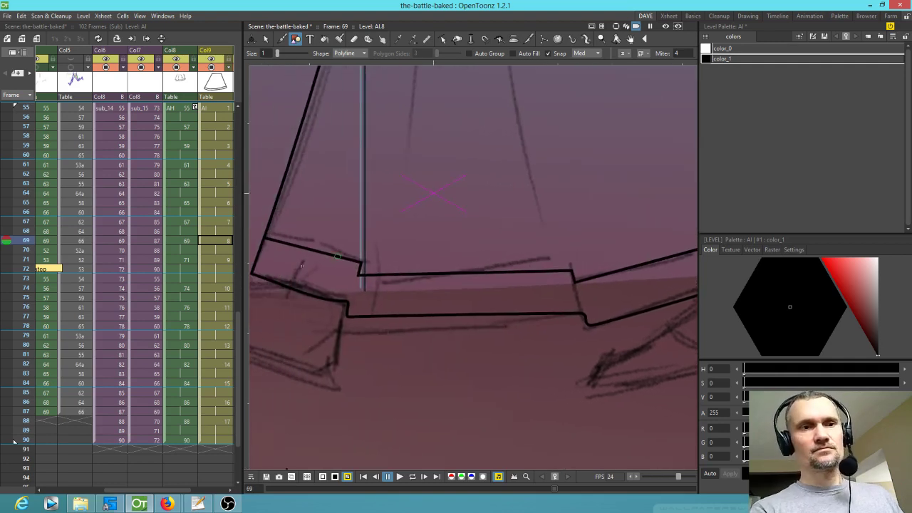
- On frame 71, draw a Polyline inner hem from the skirt's left edge to its right edge, curving down past the left fold
click(229, 261)
drag(373, 296, 532, 320)
scroll(532, 319, down, 2)
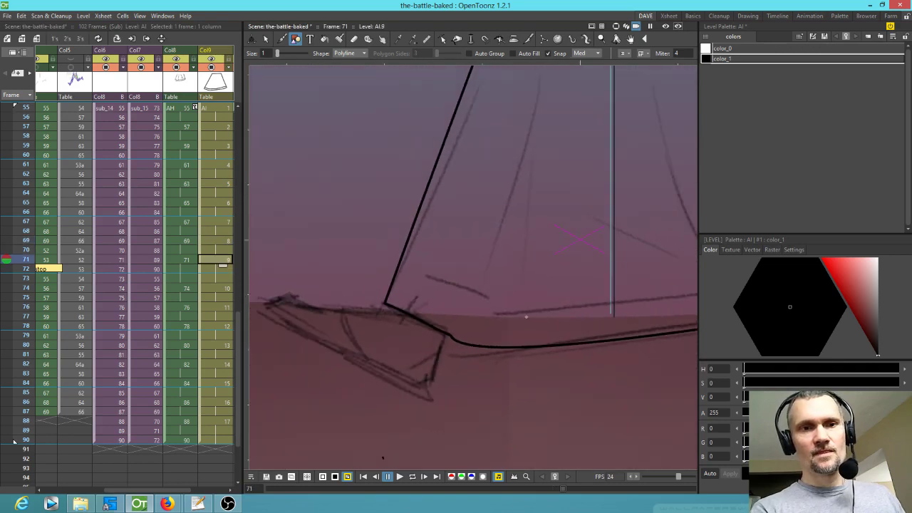
click(396, 273)
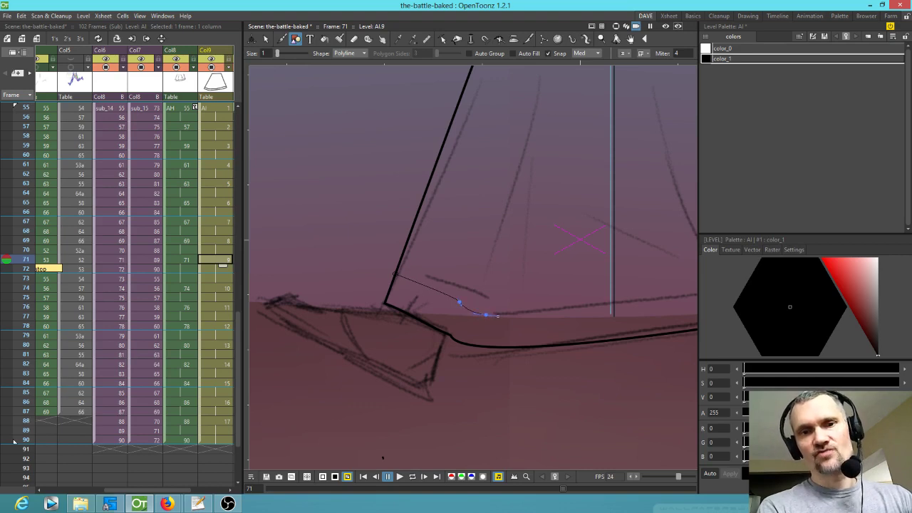
drag(655, 301, 340, 311)
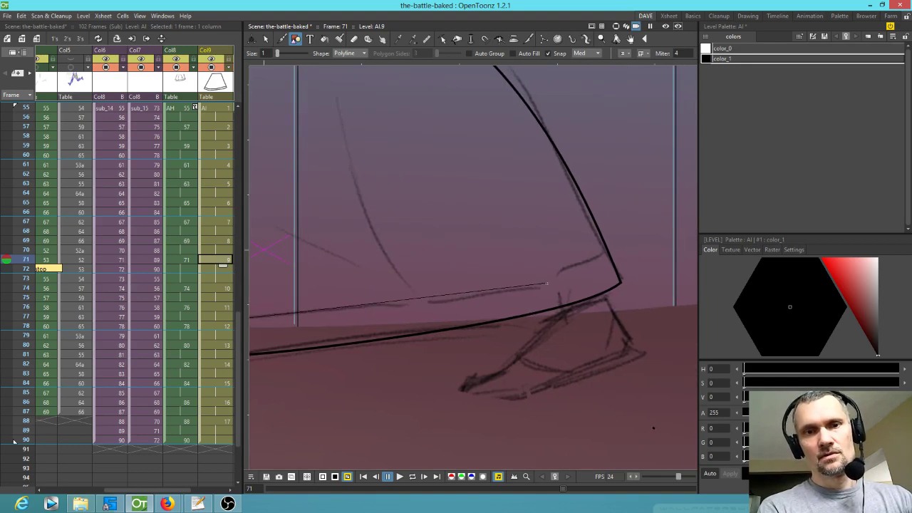
mouse_move(383, 306)
mouse_down()
mouse_move(533, 285)
mouse_move(536, 255)
mouse_move(550, 283)
mouse_up()
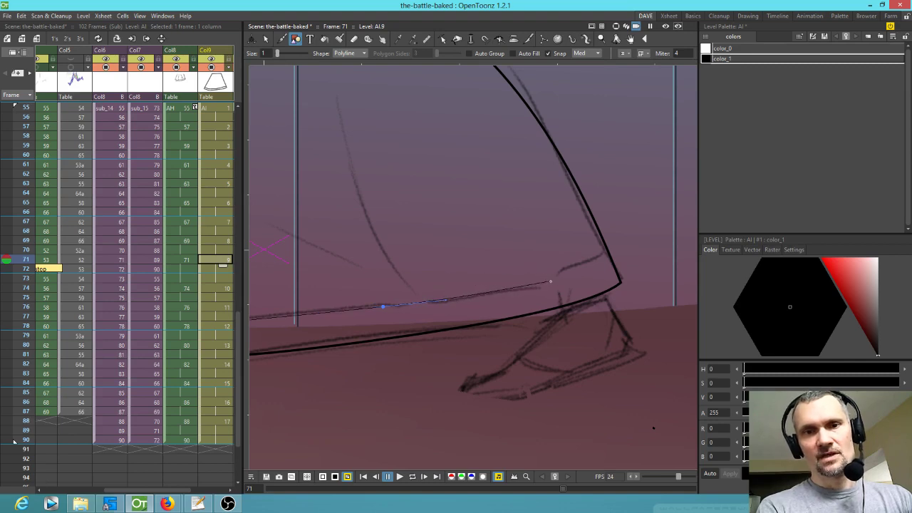
double_click(599, 254)
- On frame 74, draw a Polyline inner hem from the skirt's left edge to its right edge, with a small step above the outer notch
drag(437, 332, 675, 292)
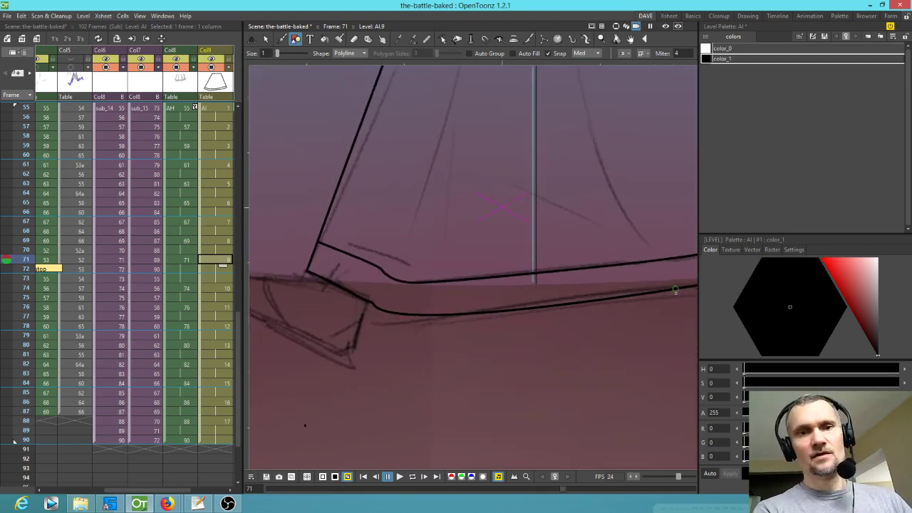
scroll(564, 317, down, 3)
key(Down)
key(Down)
key(Down)
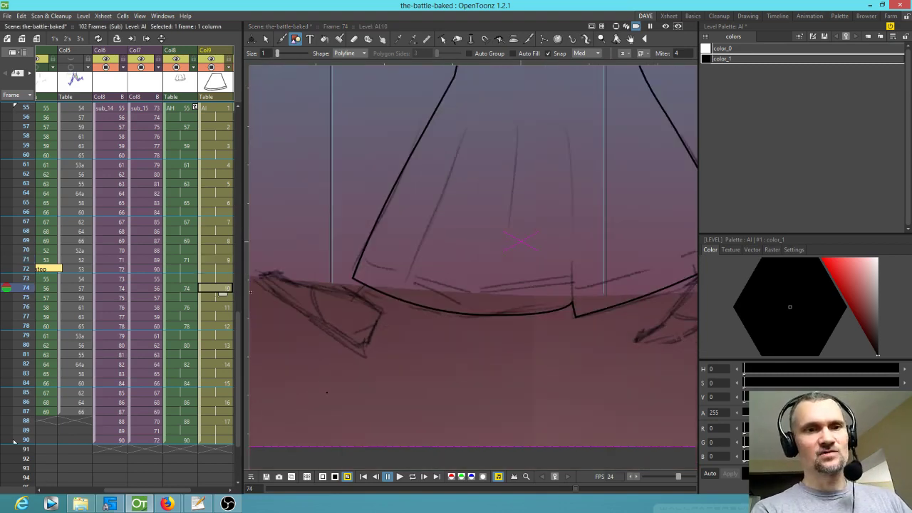
click(359, 261)
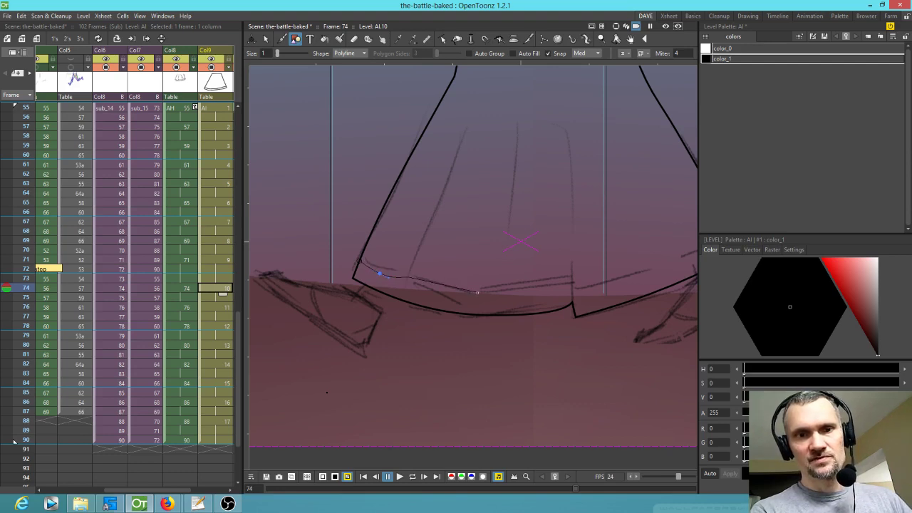
click(492, 292)
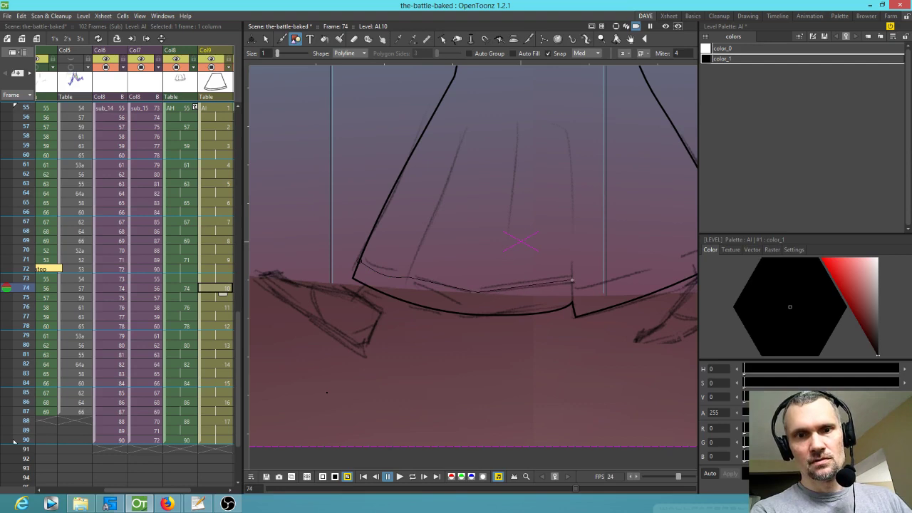
drag(629, 277, 428, 314)
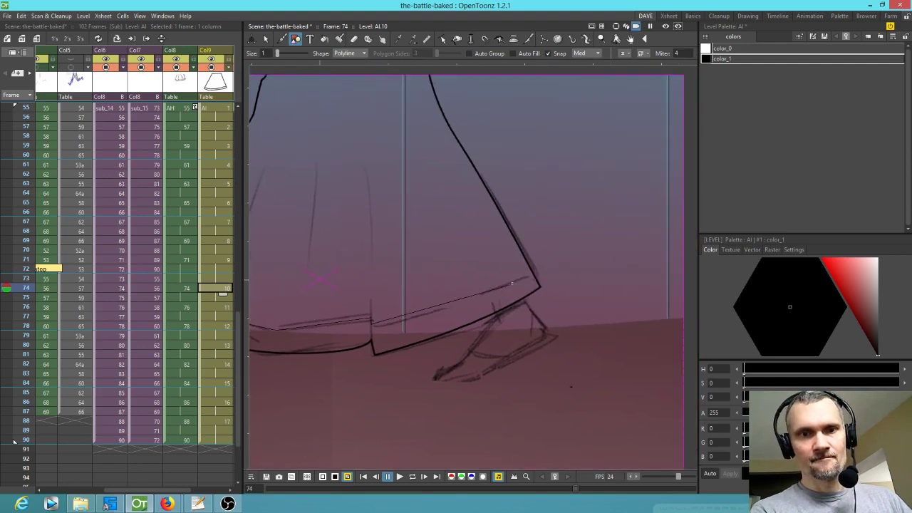
double_click(532, 273)
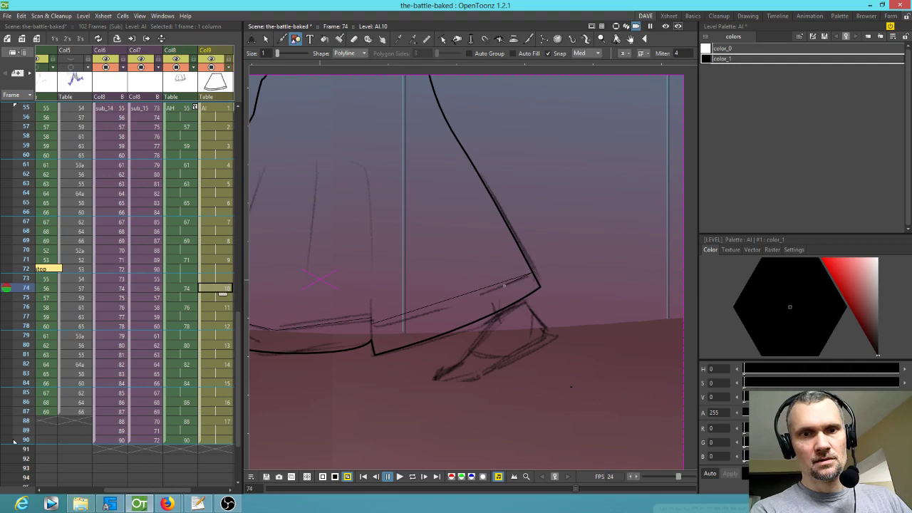
- Bend the inner hem's segment right of the step downward into a gentle curve parallel to the outer hem
key(c)
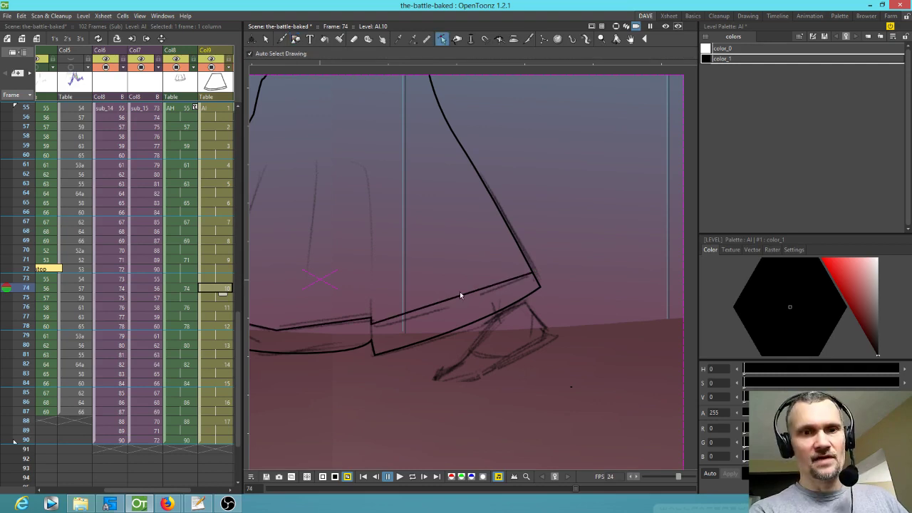
click(458, 296)
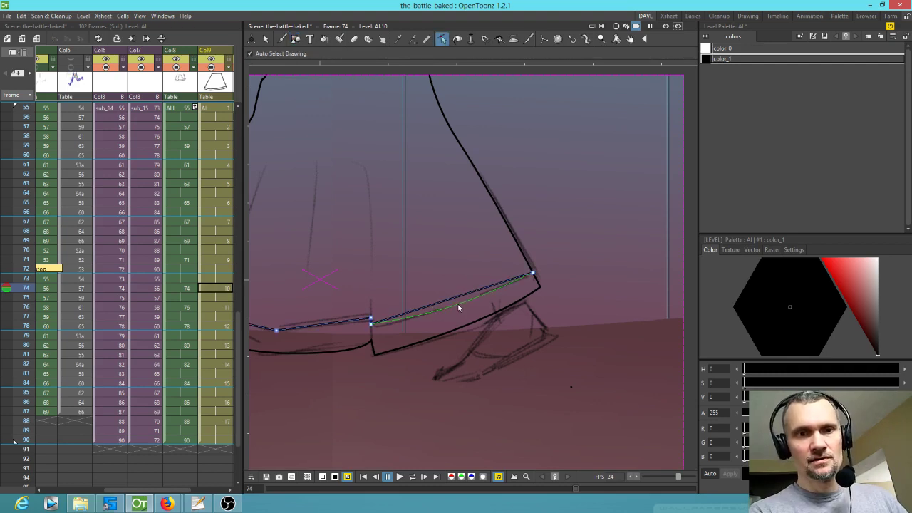
drag(459, 308, 532, 283)
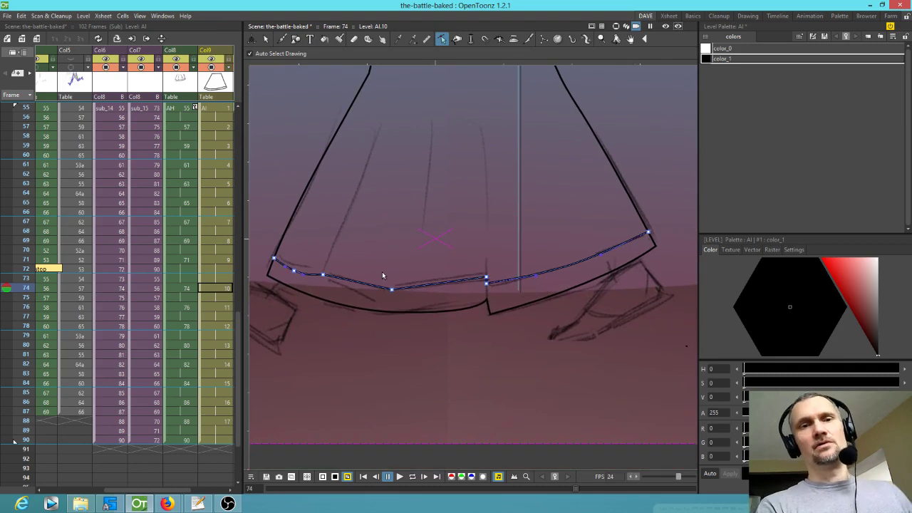
- Raise the inner hem's left end point along the skirt's left edge and snap it onto that outline
drag(295, 272, 278, 251)
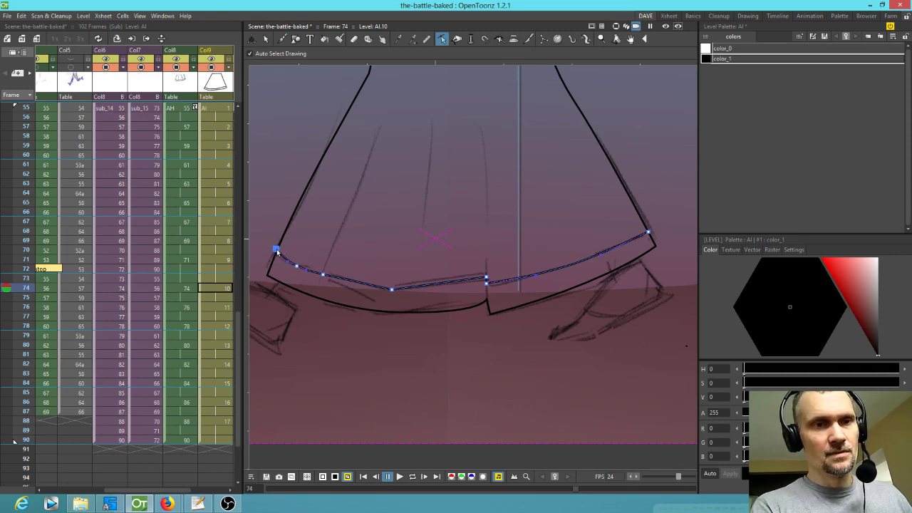
scroll(275, 248, up, 3)
mouse_move(284, 258)
mouse_down()
mouse_move(296, 268)
mouse_move(286, 264)
mouse_up()
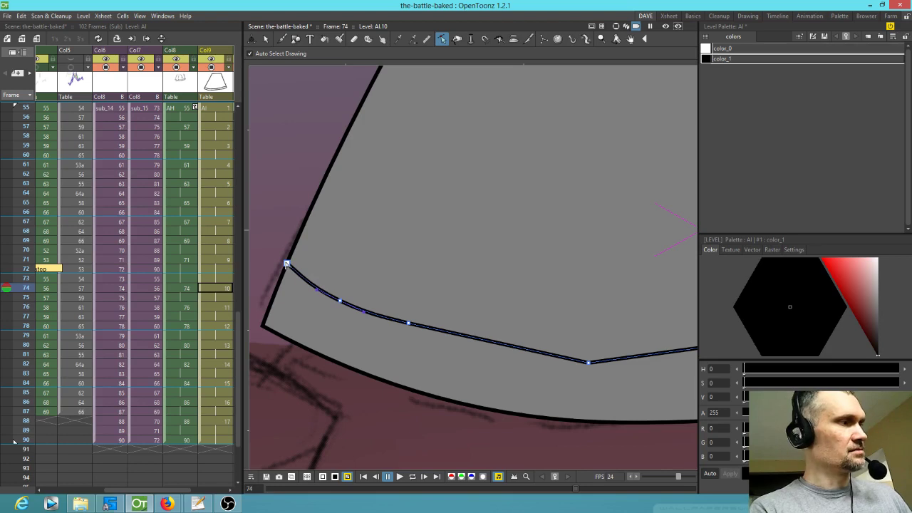
scroll(466, 206, down, 5)
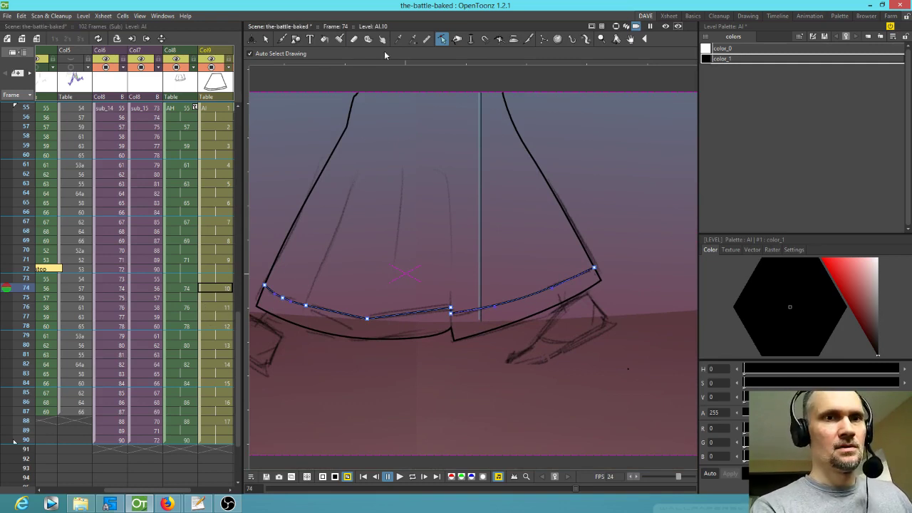
click(343, 211)
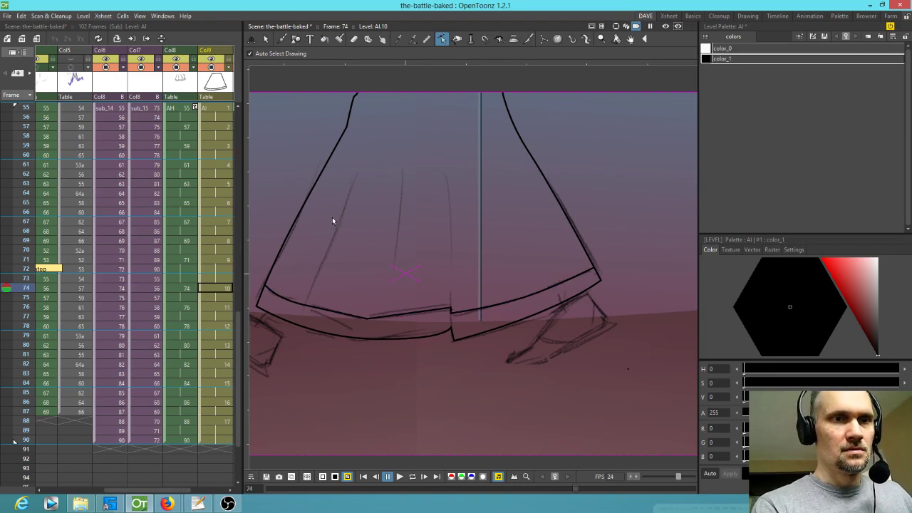
- Draw the left fold line on frame 74 as a Polyline following the sketch down to the inner hem
click(296, 39)
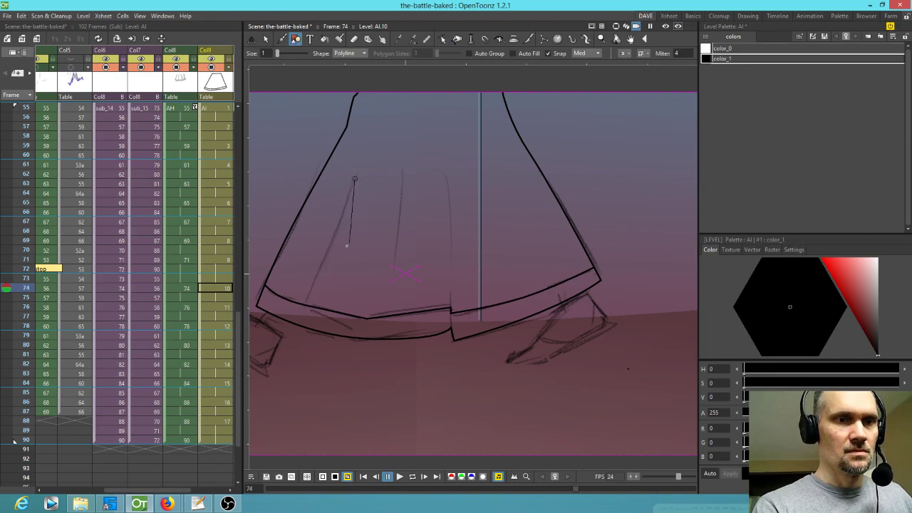
click(328, 255)
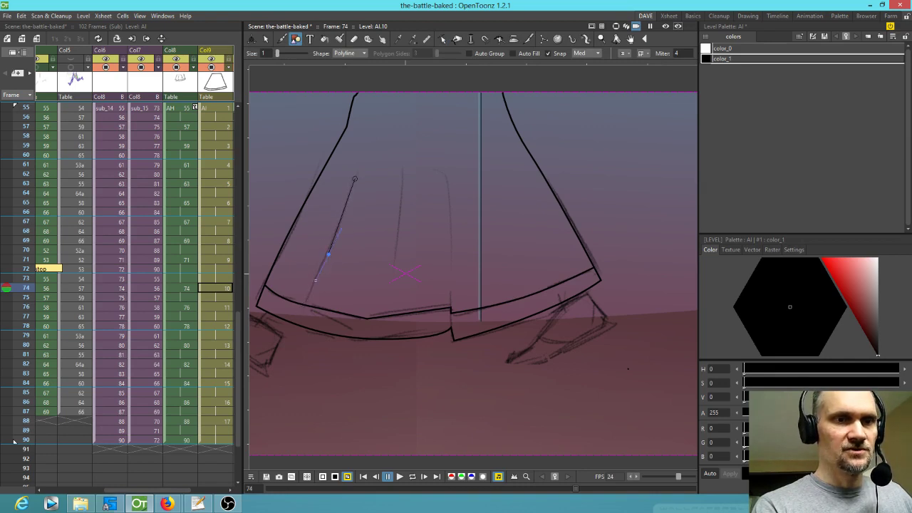
double_click(296, 313)
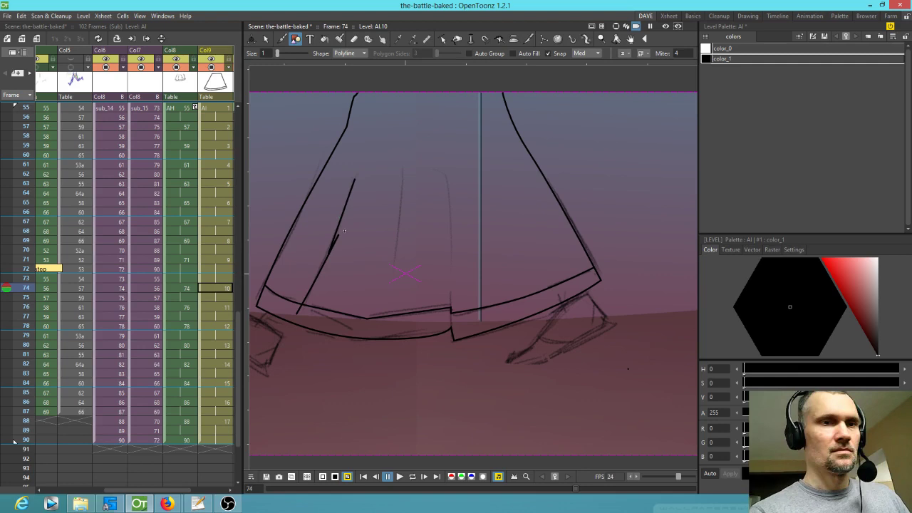
- Erase the kinked middle of the left fold line and extend its upper piece down to meet the lower one
key(a)
click(342, 241)
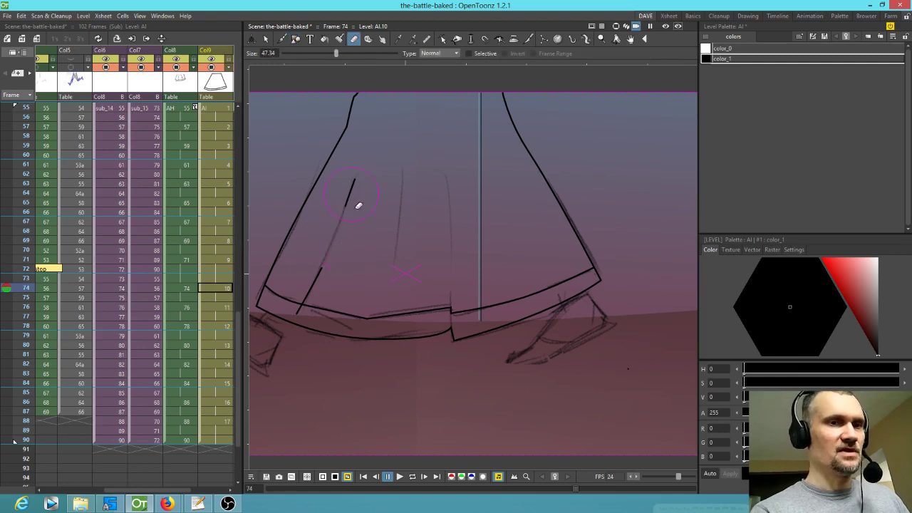
key(b)
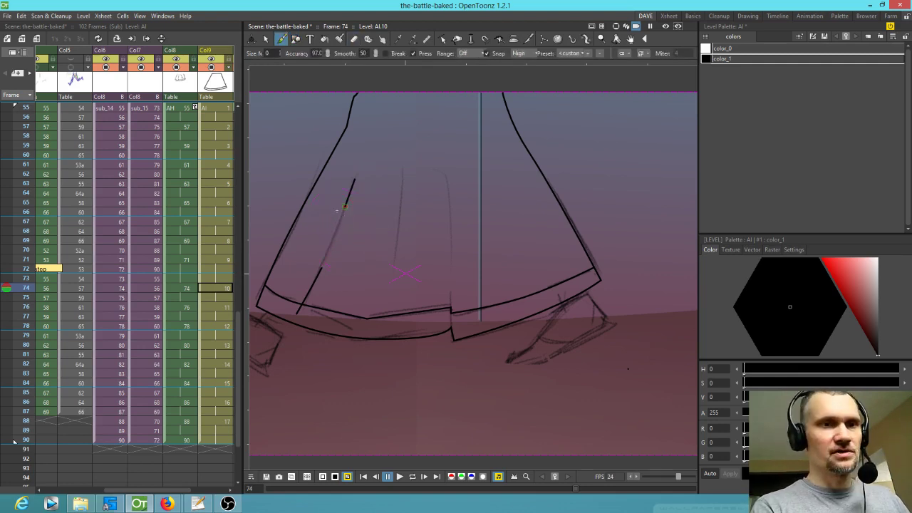
key(c)
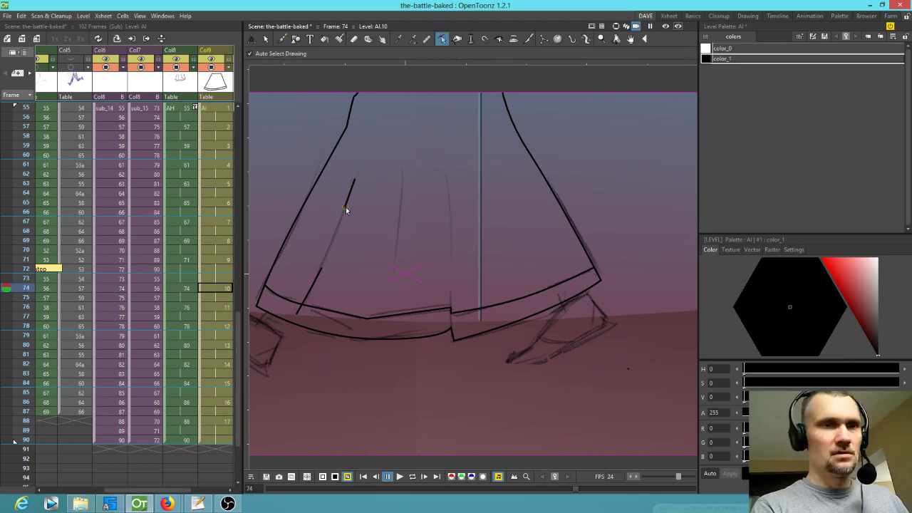
click(346, 204)
drag(342, 228, 320, 269)
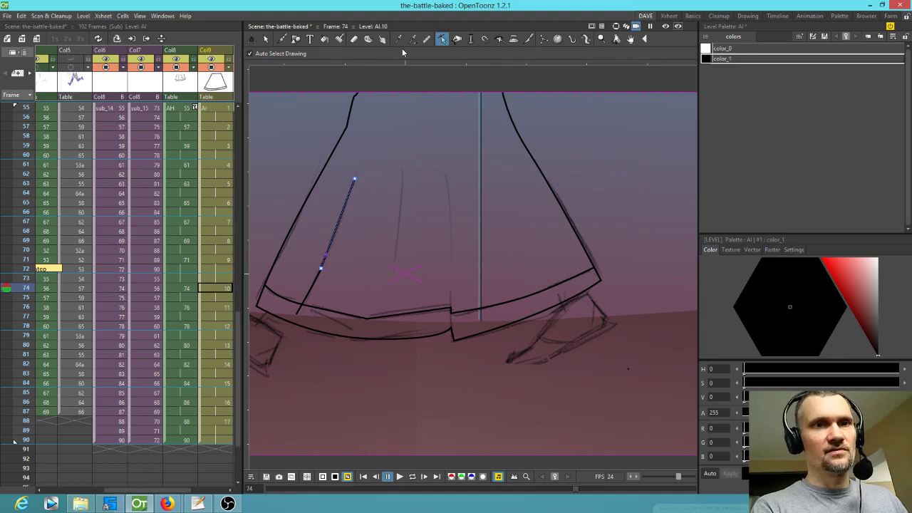
- Set the Geometric tool's shape to Line and draw the middle and right fold lines over the sketch on frame 74
click(296, 38)
click(347, 53)
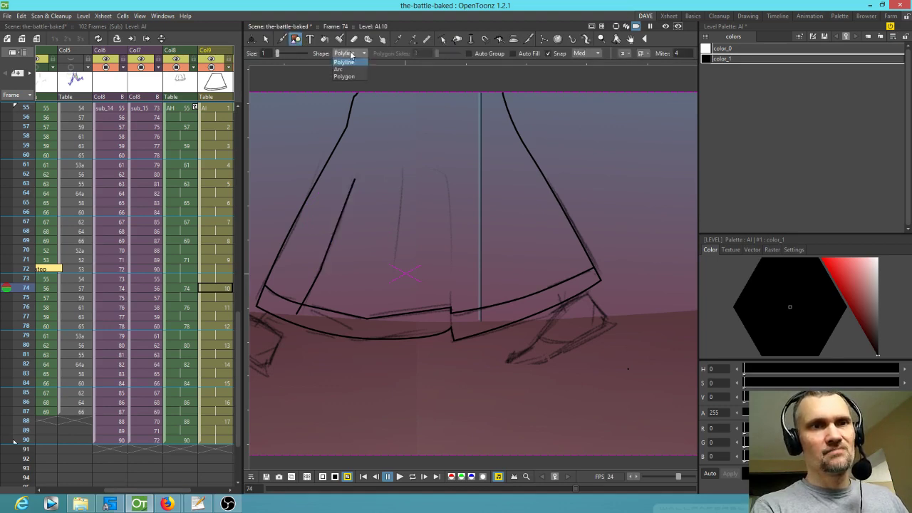
click(345, 84)
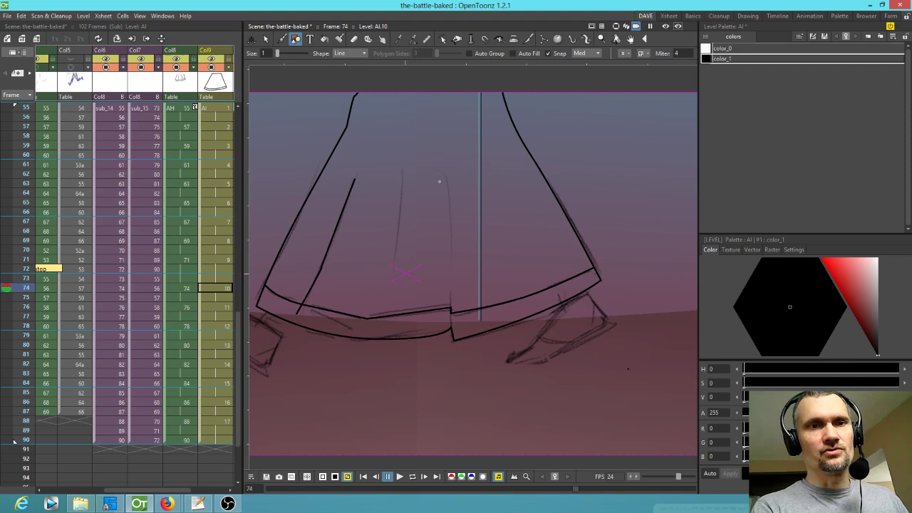
drag(392, 271, 388, 279)
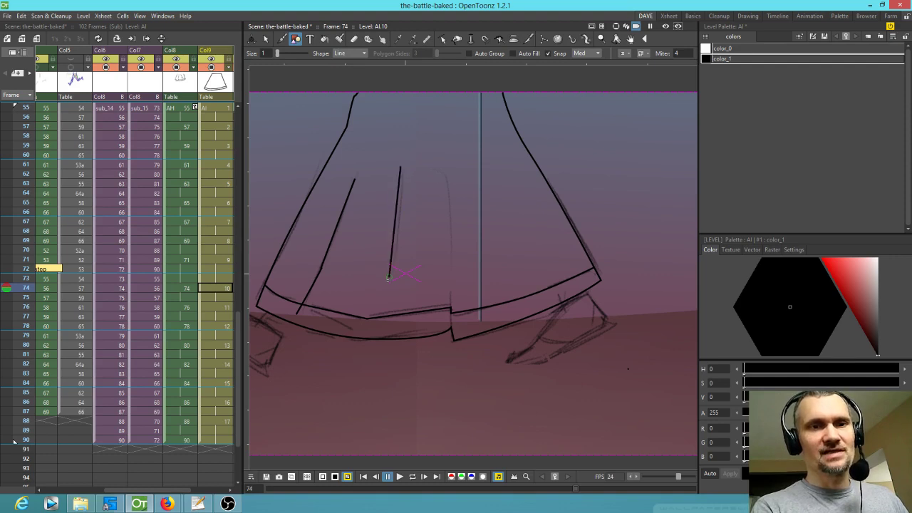
drag(453, 281, 452, 283)
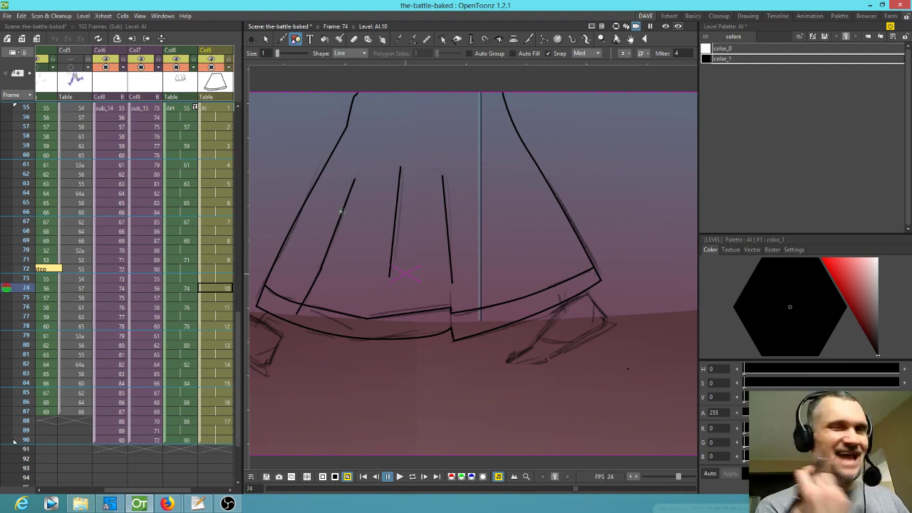
- Bow the right fold line slightly outward to match the sketch and select the middle fold line
key(s)
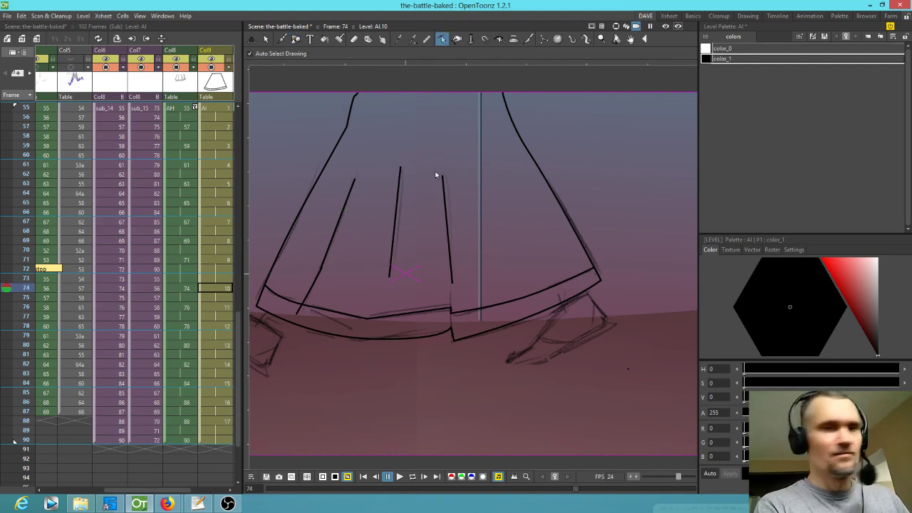
click(449, 235)
drag(449, 238, 455, 239)
click(395, 237)
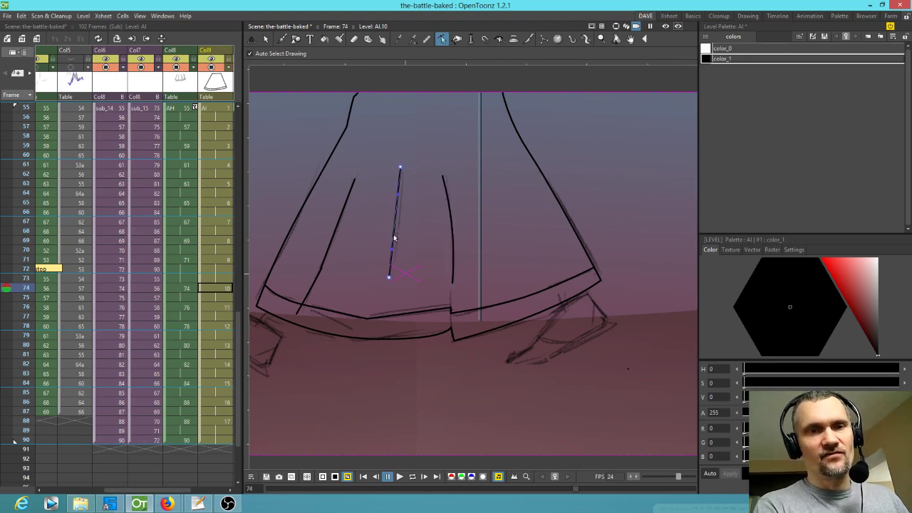
- On frame 76, draw four straight fold lines over the sketch, one near the skirt's left edge and three around its centre
click(227, 308)
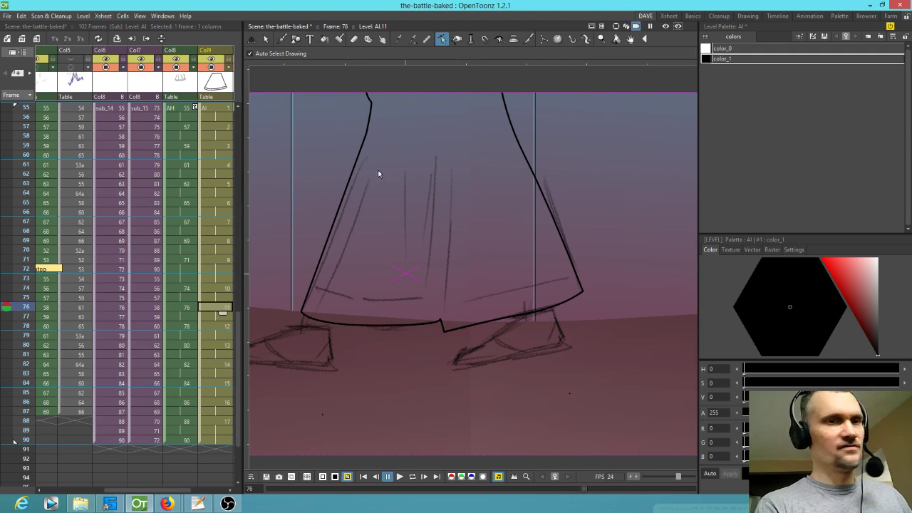
click(296, 39)
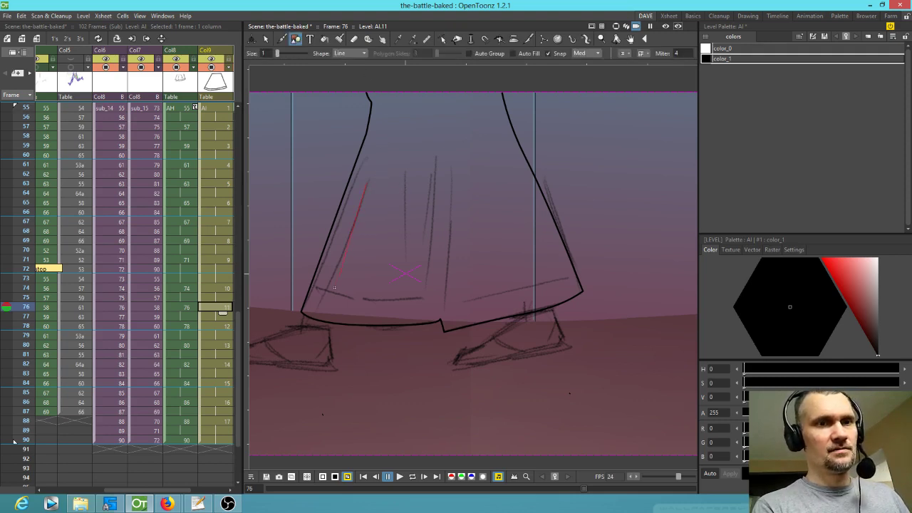
drag(323, 307, 320, 310)
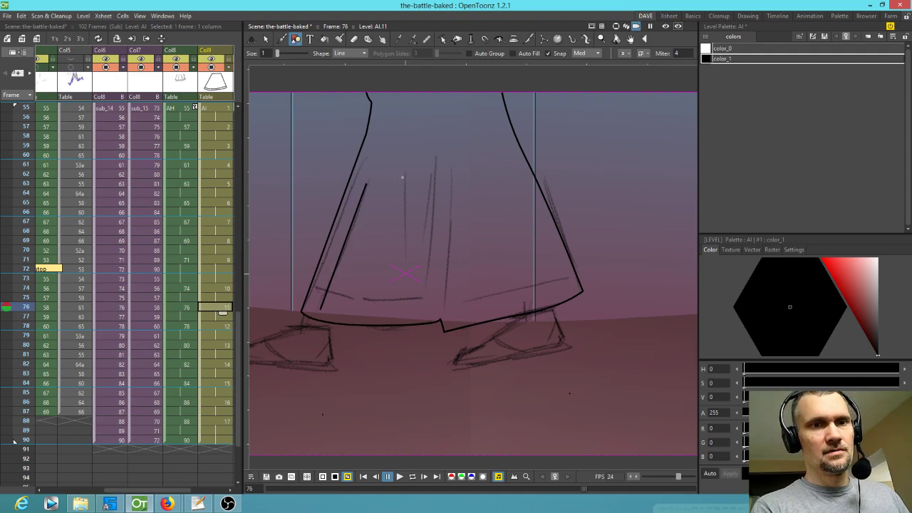
drag(405, 266, 405, 265)
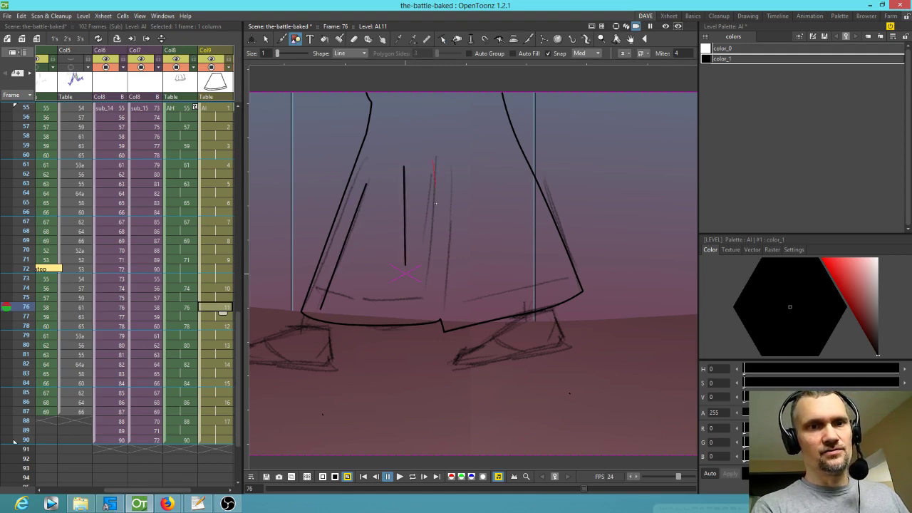
drag(425, 298, 446, 311)
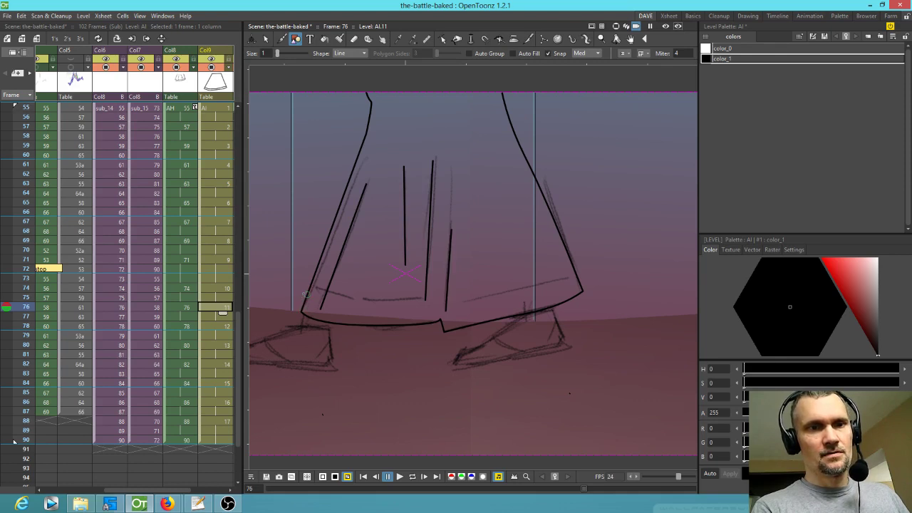
- Draw the notched inner hem across the skirt on frame 76 using the Geometric tool's Polyline shape, following the sketch
click(349, 53)
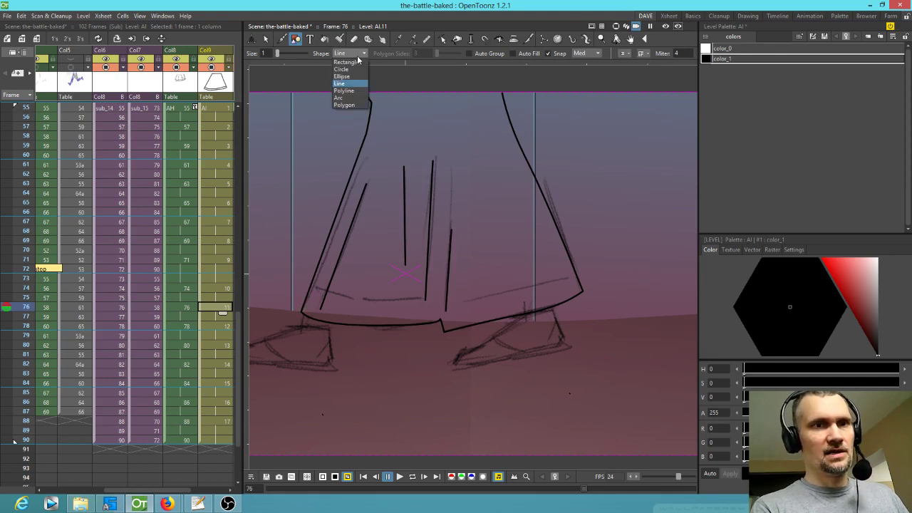
click(359, 91)
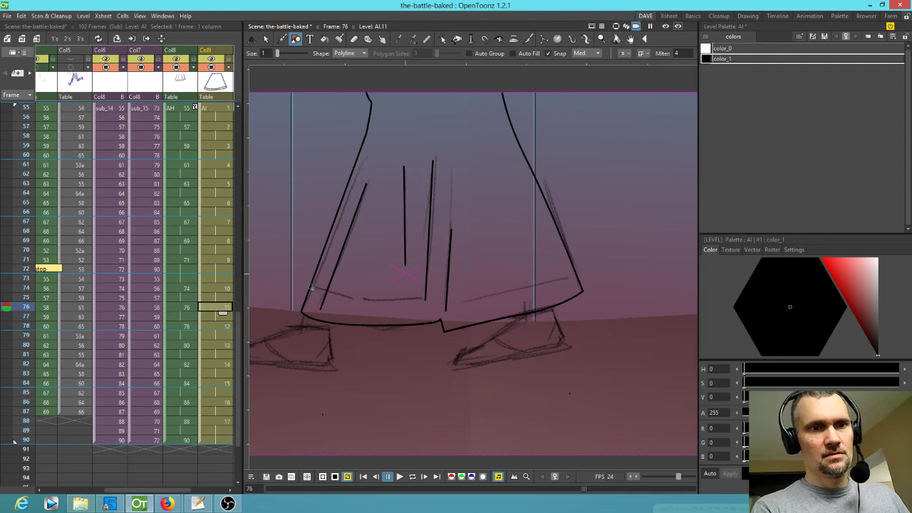
click(306, 293)
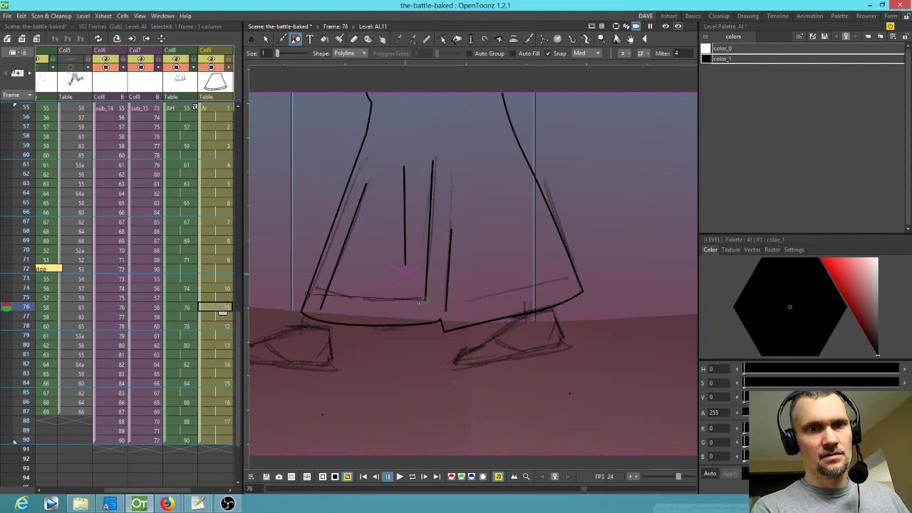
click(364, 305)
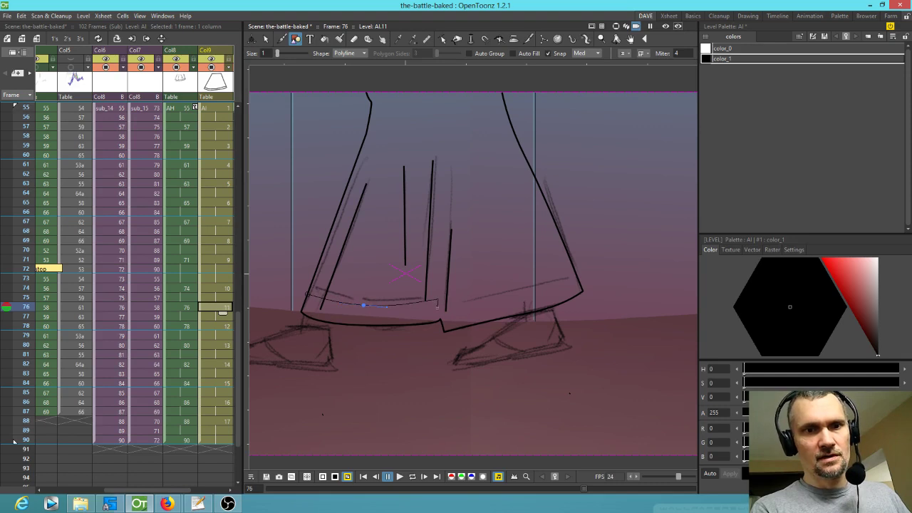
click(439, 309)
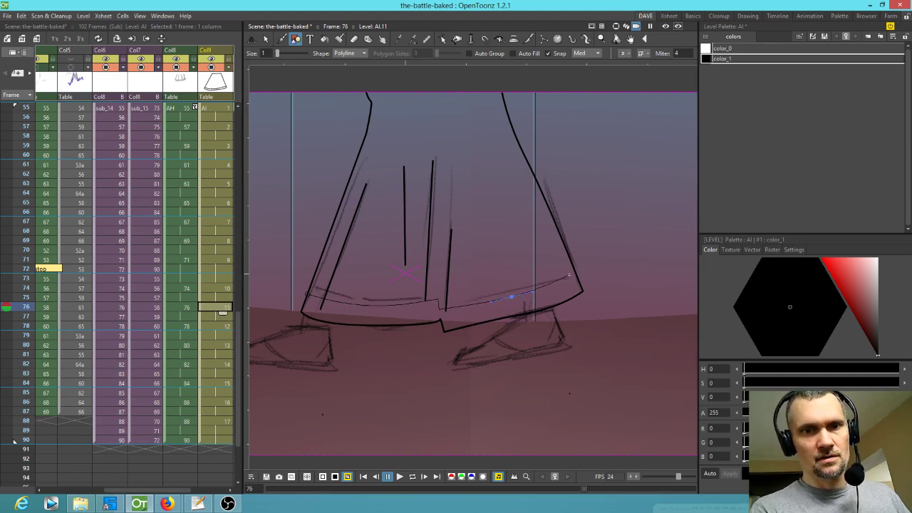
double_click(575, 272)
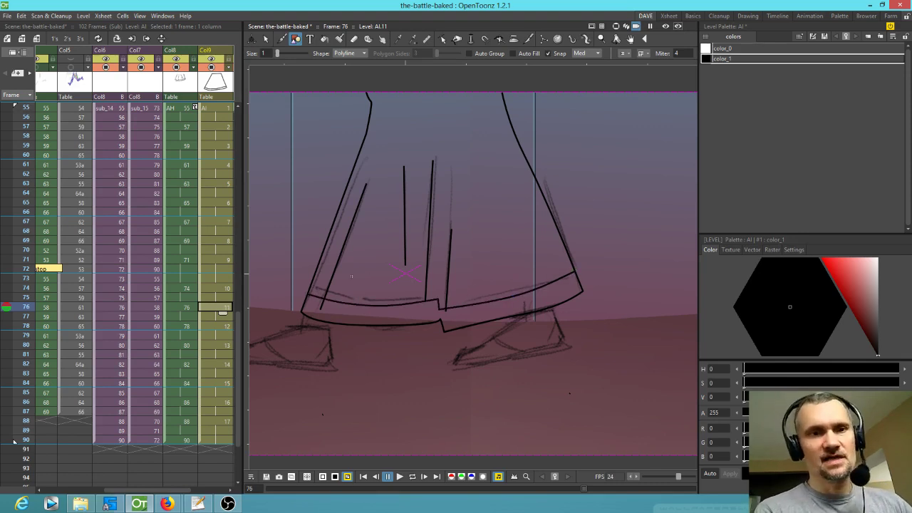
- Bow the four straight fold lines on frame 76 into slight curves with the Control Point Editor
key(c)
click(340, 261)
drag(342, 258, 349, 259)
click(406, 233)
drag(406, 229, 403, 225)
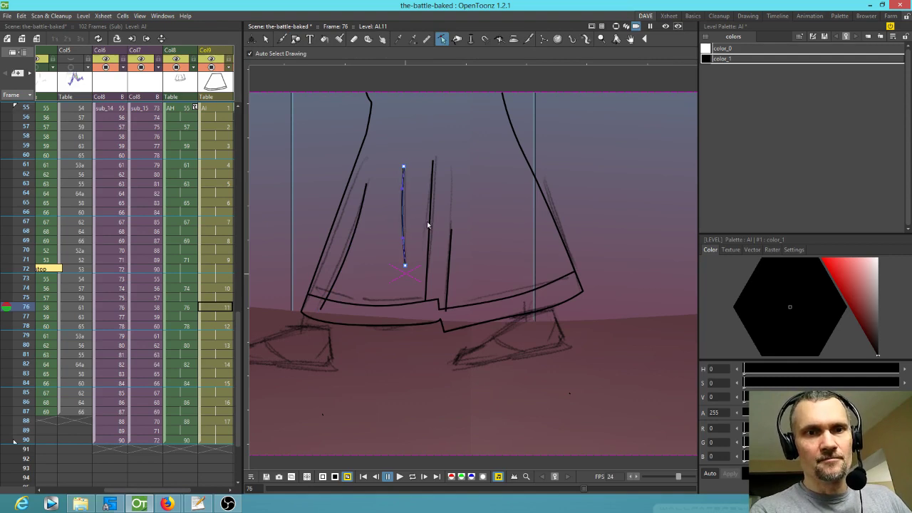
click(430, 226)
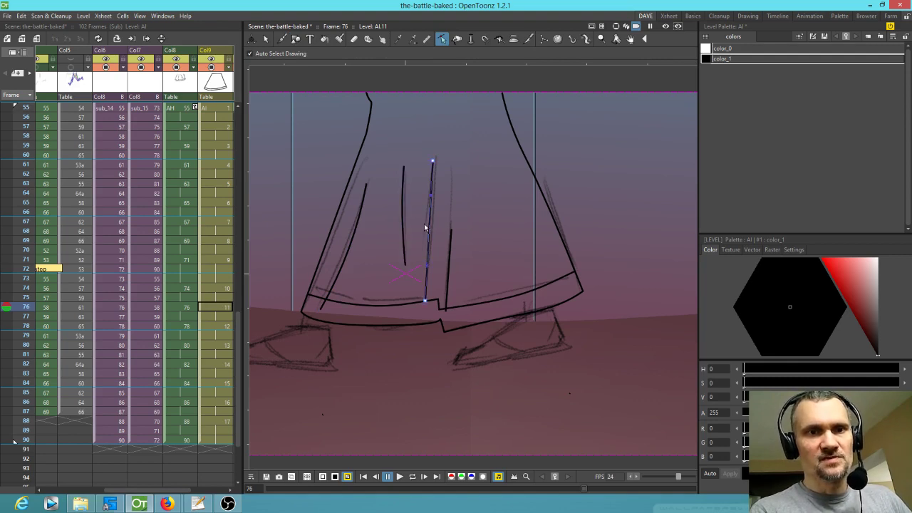
click(450, 261)
drag(450, 270, 451, 272)
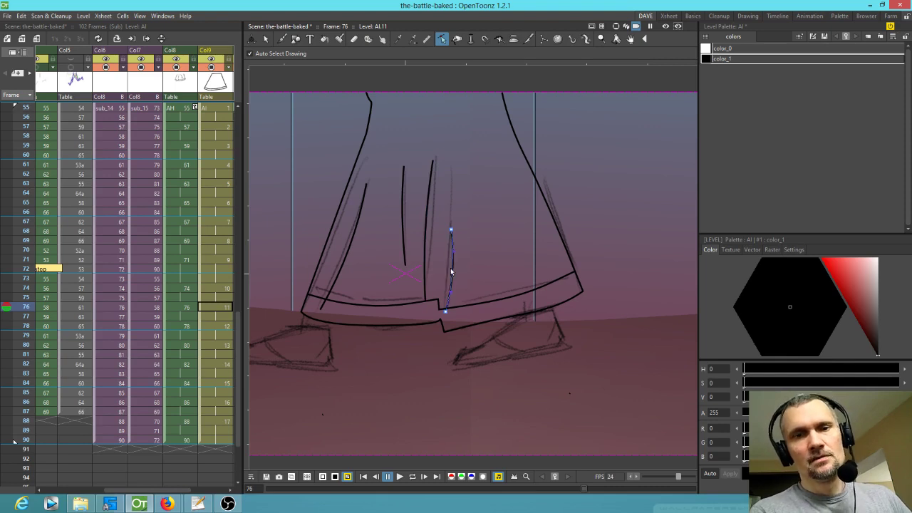
- On frame 78, brush two fold lines down the skirt's centre and the left and right parts of the inner hem
click(213, 326)
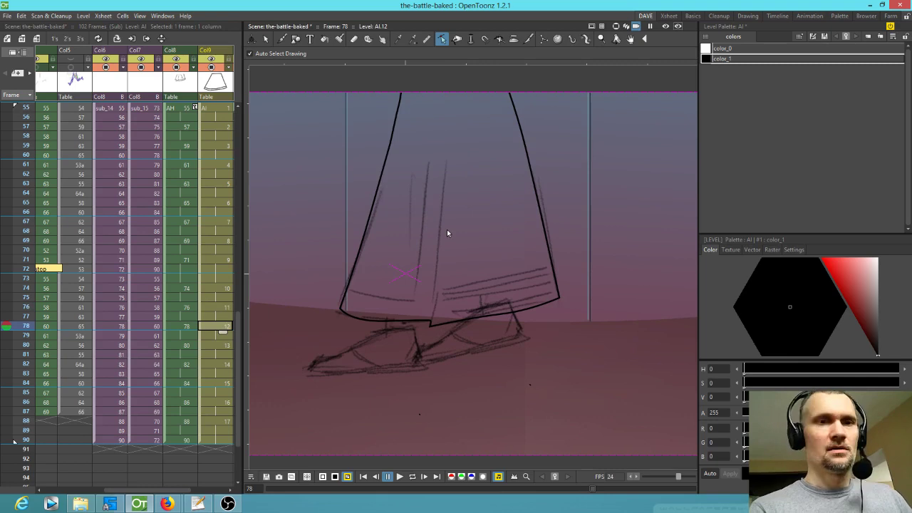
key(b)
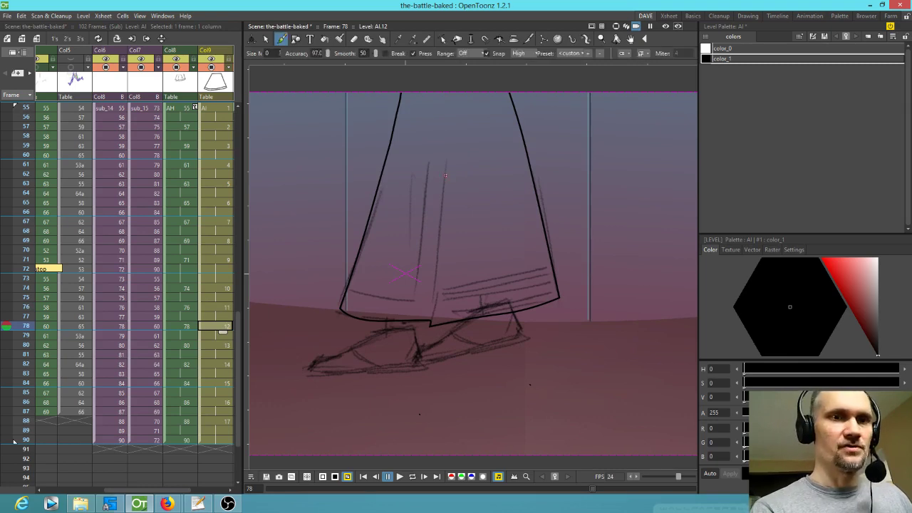
drag(444, 171, 437, 294)
drag(425, 175, 408, 291)
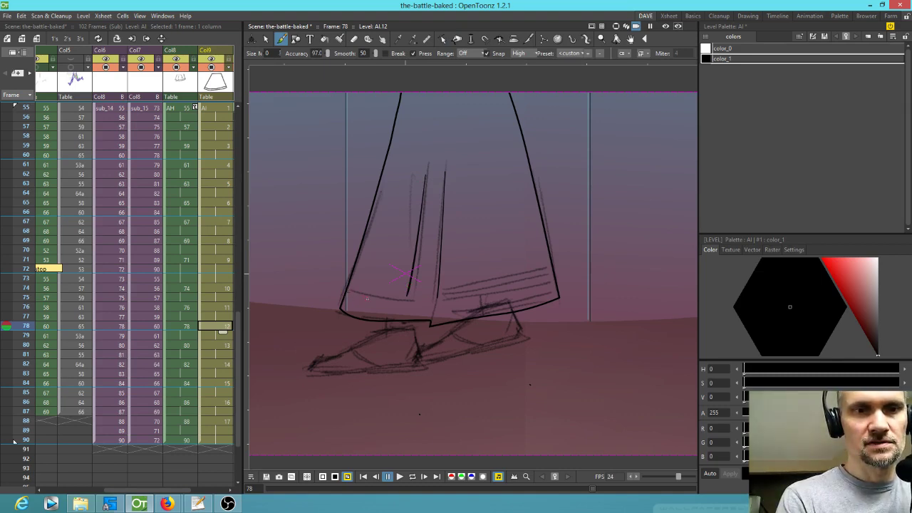
drag(400, 304, 439, 300)
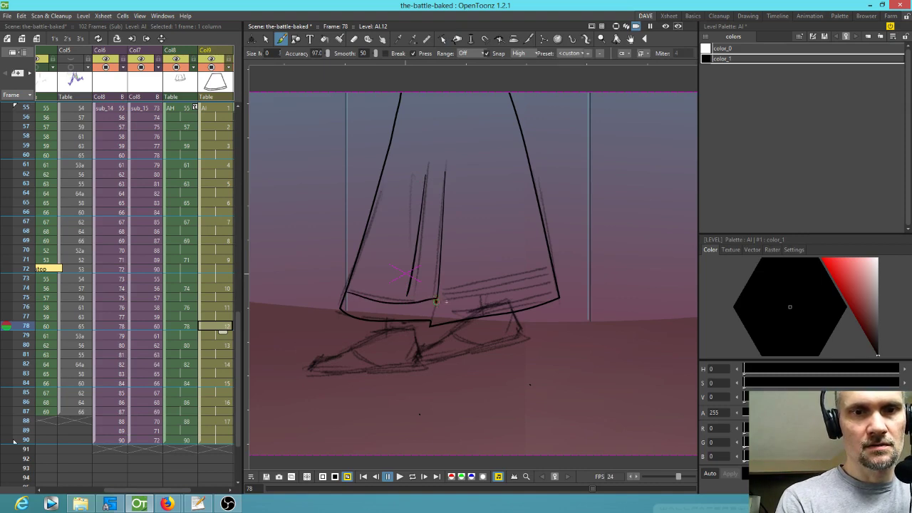
mouse_move(507, 294)
mouse_down()
mouse_move(555, 277)
mouse_move(464, 301)
mouse_up()
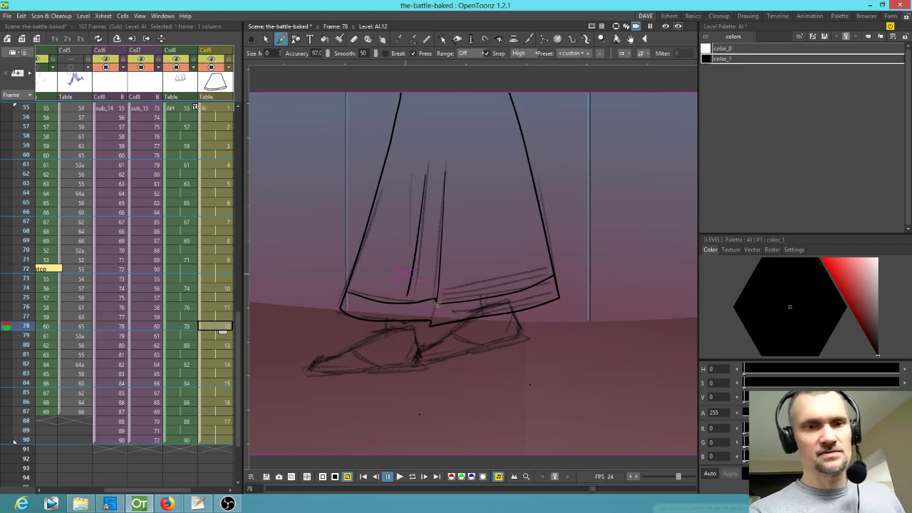
- Delete the small V-shaped stroke at the inner hem's notch and pull the left hem's end onto the right fold line's lower end
scroll(426, 322, up, 4)
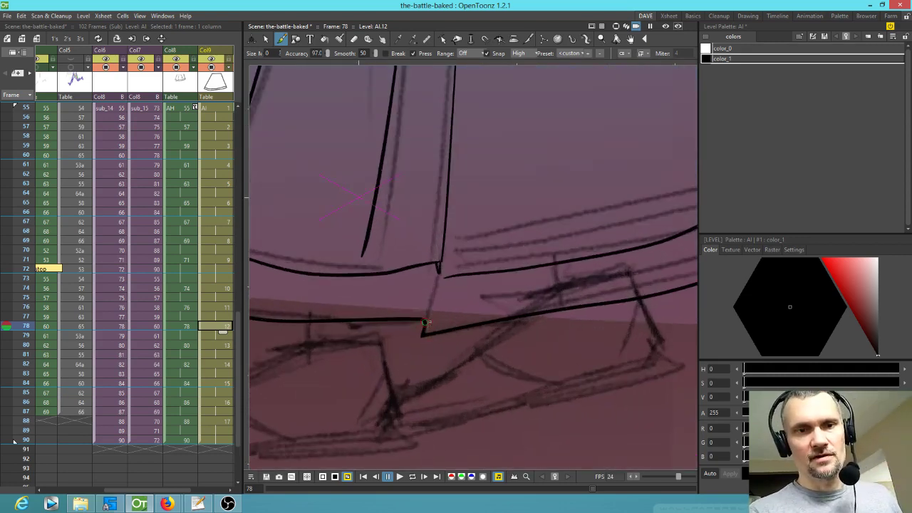
scroll(426, 322, up, 3)
drag(475, 239, 452, 318)
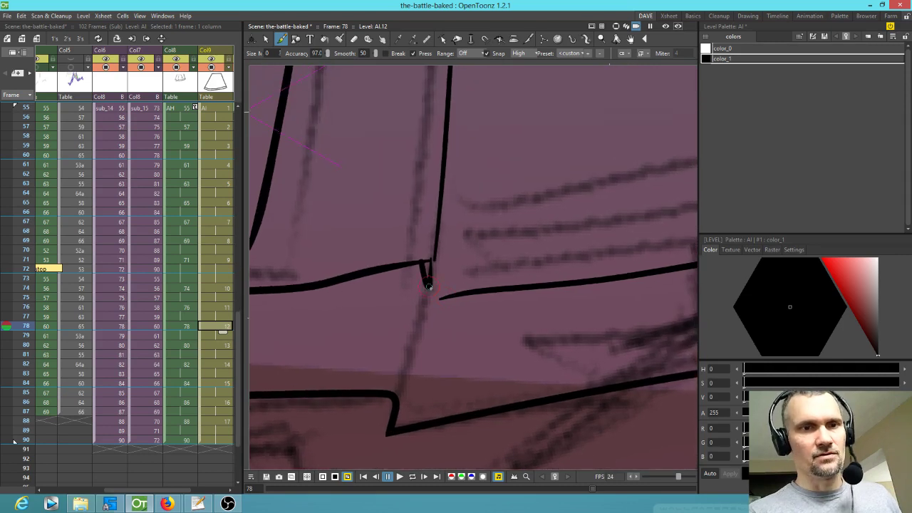
key(c)
click(427, 283)
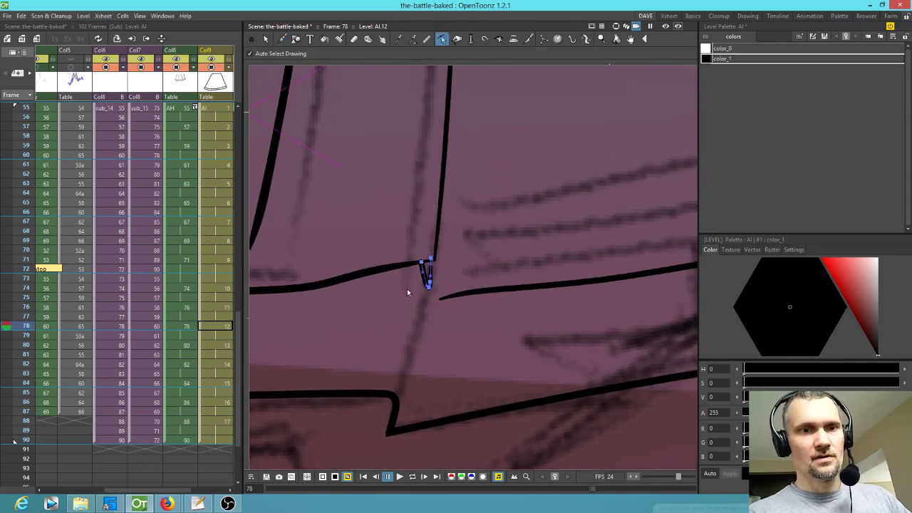
key(Delete)
click(429, 262)
drag(428, 262, 435, 261)
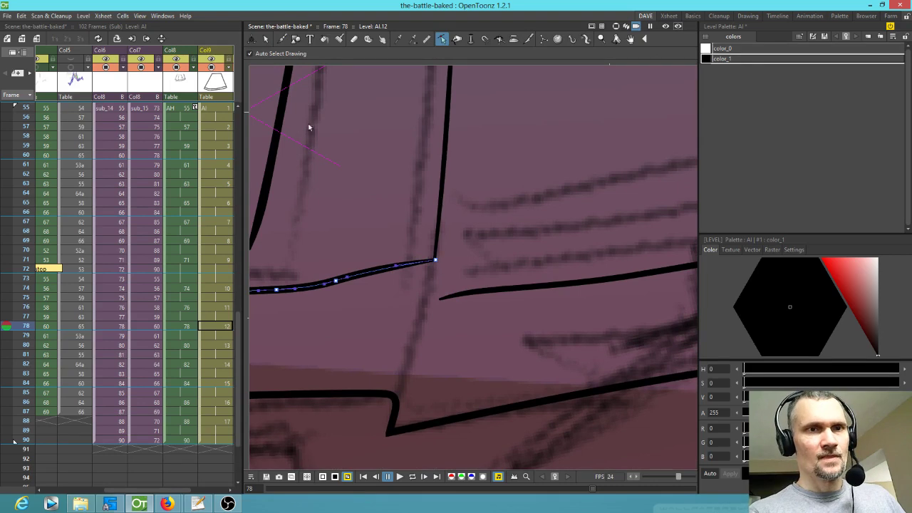
- Set the Geometric tool's shape to Line and join the two inner hem ends with a short notch line
click(296, 38)
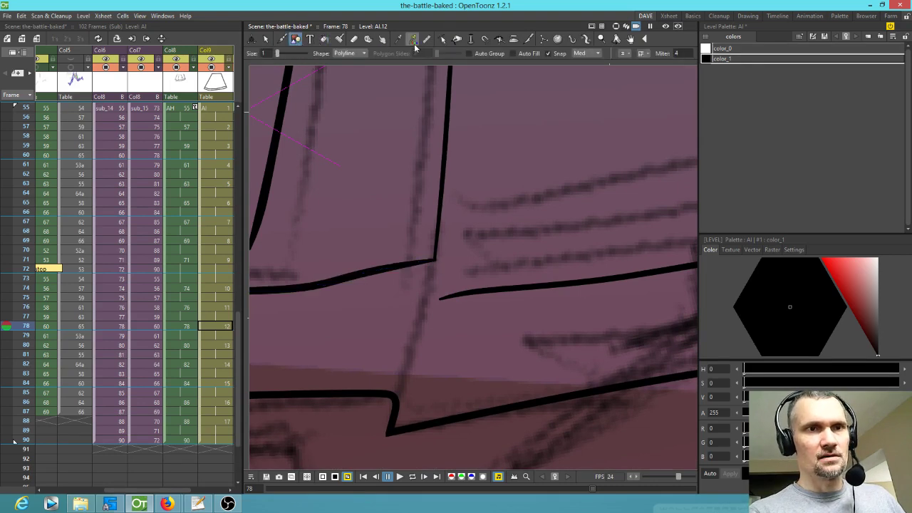
click(362, 53)
click(351, 83)
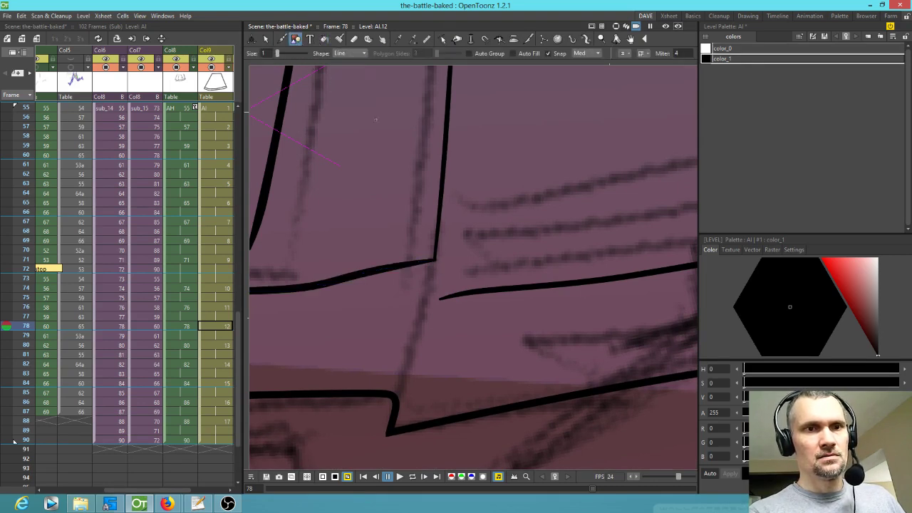
click(434, 260)
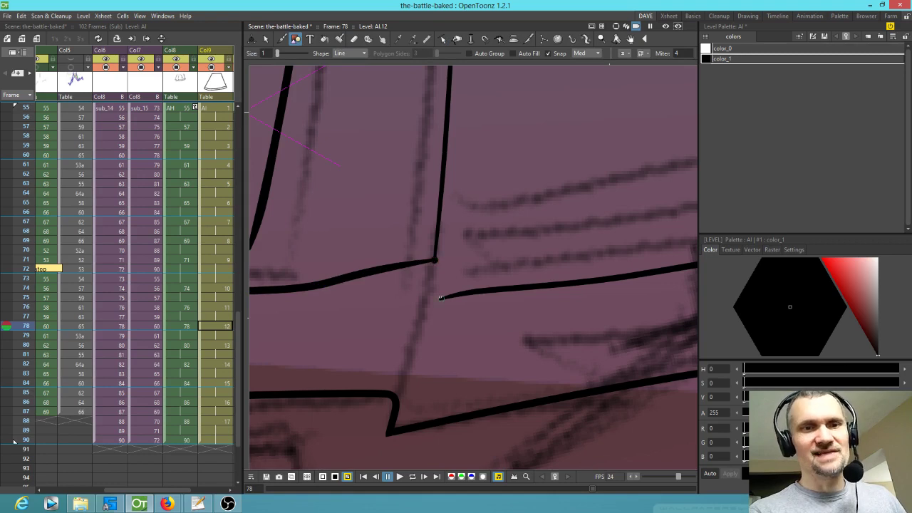
click(440, 299)
scroll(464, 332, down, 5)
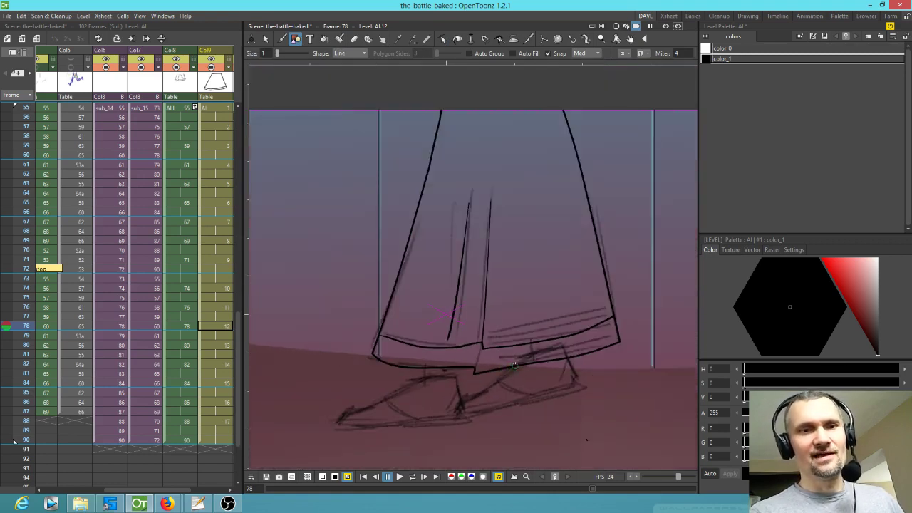
- On frame 80, set the brush's Smooth to 20 and draw two fold lines over the sketch near the skirt's centre
click(221, 346)
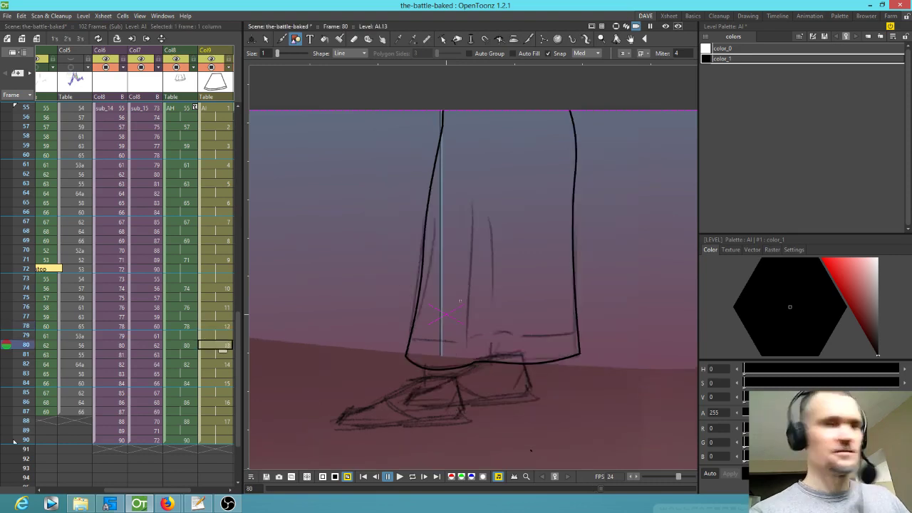
key(b)
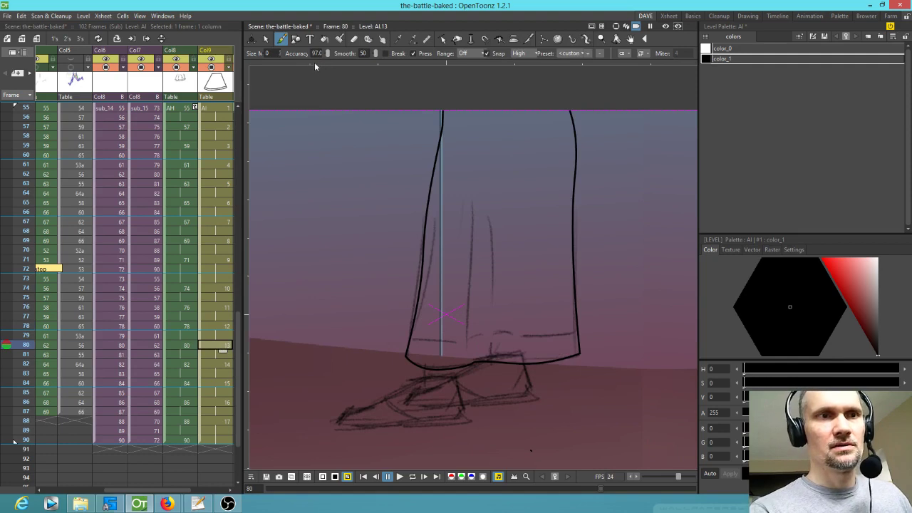
drag(377, 53, 374, 52)
click(367, 53)
text(20)
drag(492, 223, 491, 303)
drag(472, 217, 467, 342)
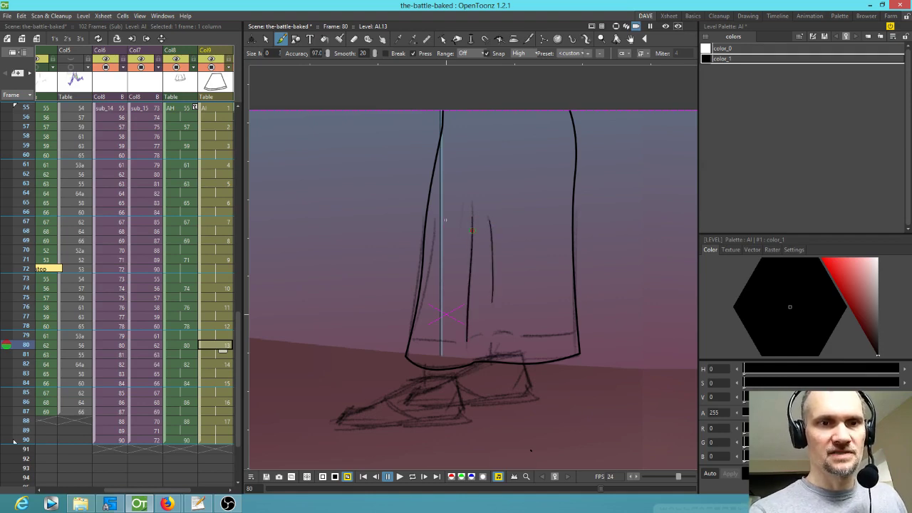
- Draw a short fold line near the skirt's left edge and a wavy inner hem across its full width on frame 80
drag(435, 217, 422, 292)
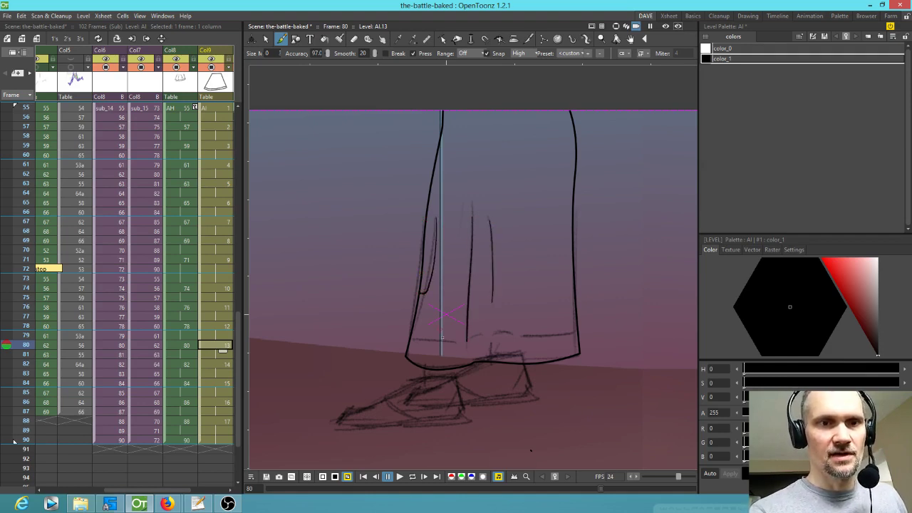
key(ctrl+z)
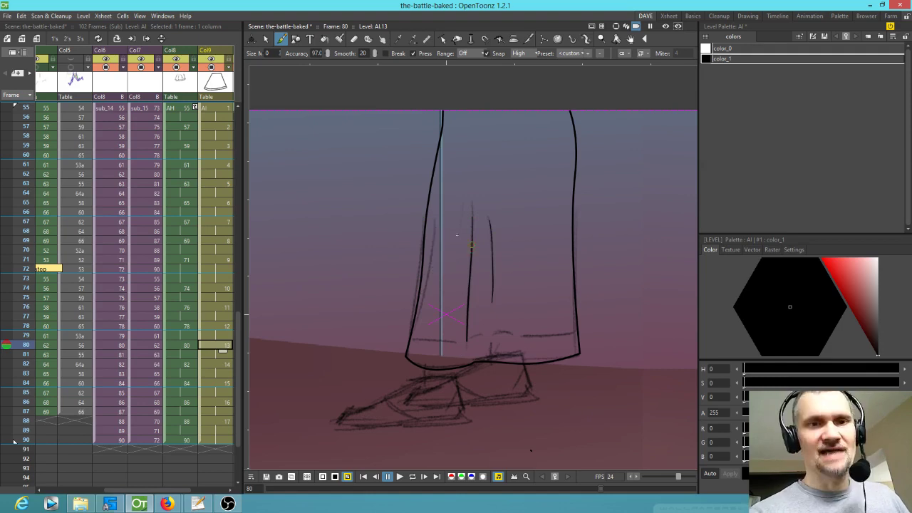
drag(440, 226, 436, 266)
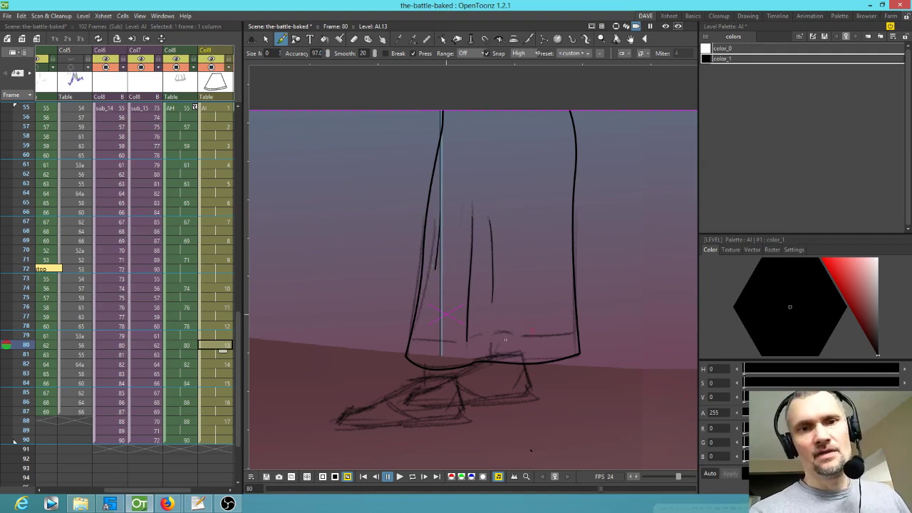
mouse_move(410, 339)
mouse_down()
mouse_move(457, 352)
mouse_move(579, 333)
mouse_up()
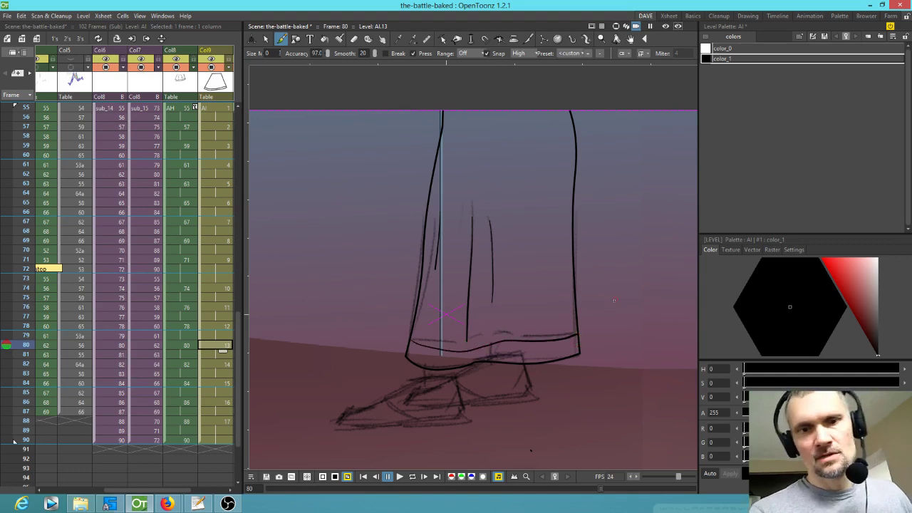
- On frame 82, draw the central fold line over the sketch and undo the extra stroke beside it
click(229, 367)
drag(479, 203, 481, 324)
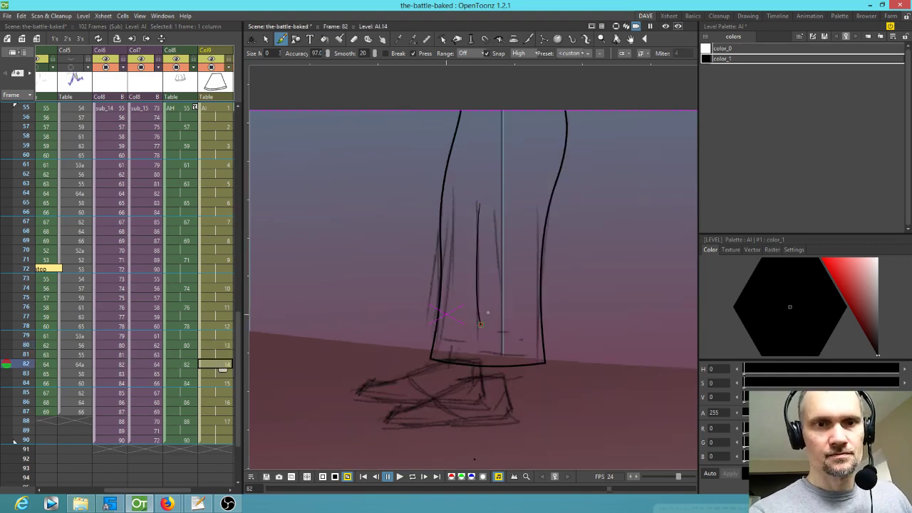
drag(480, 216, 508, 293)
key(ctrl+z)
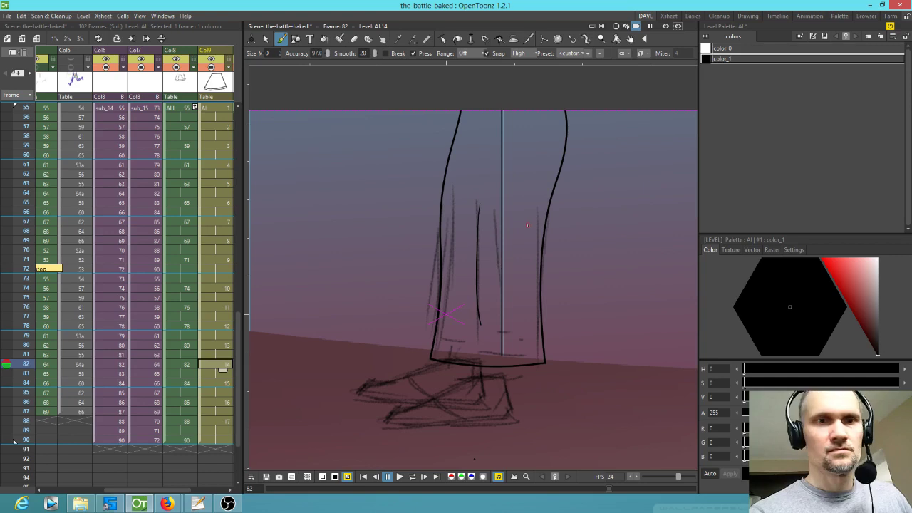
- Set the brush's snap sensitivity to Low and draw a fold line on each side of the central one plus a stepped inner hem
click(525, 53)
click(536, 69)
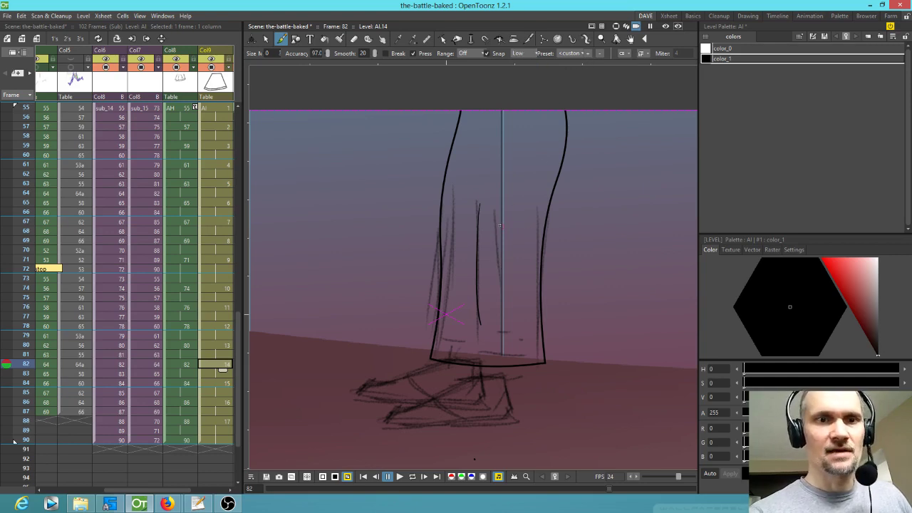
drag(497, 214, 507, 288)
drag(536, 208, 544, 285)
key(ctrl+z)
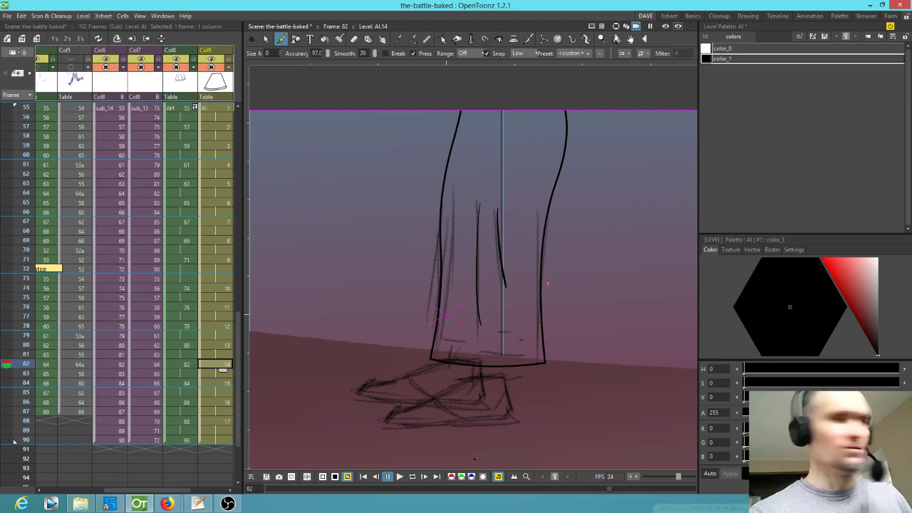
drag(451, 191, 449, 345)
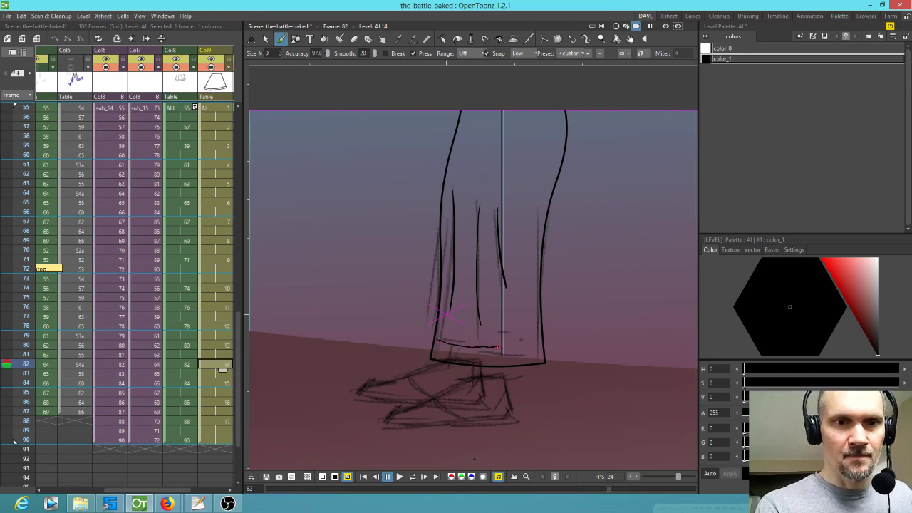
drag(499, 342, 546, 336)
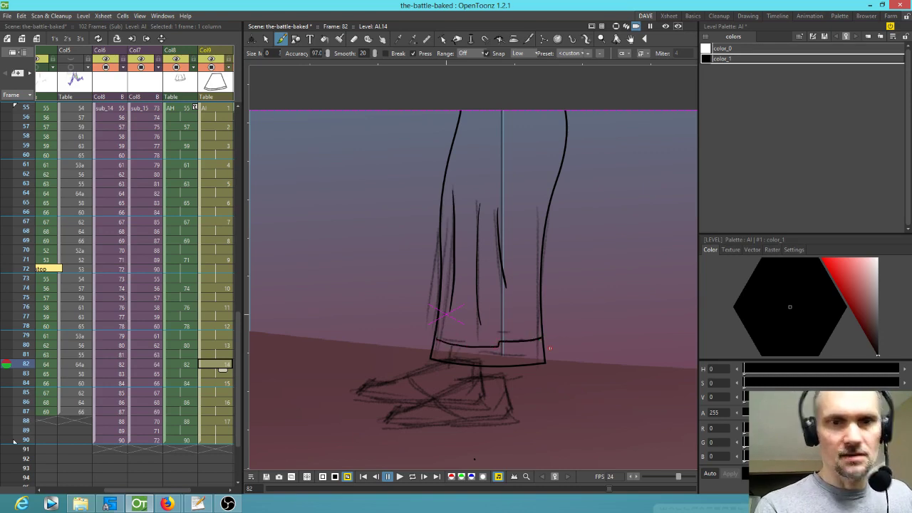
- Add a short stroke at the hem step on frame 82, and draw three fold lines and a two-part inner hem on frame 84
mouse_move(502, 330)
mouse_down()
mouse_move(500, 350)
mouse_move(512, 354)
mouse_up()
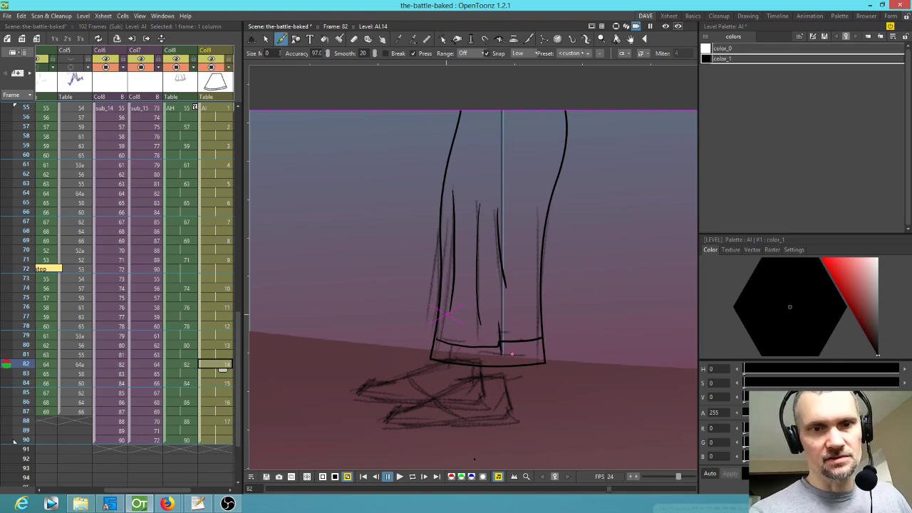
click(223, 385)
drag(489, 246, 499, 349)
drag(460, 307, 459, 322)
mouse_move(434, 218)
mouse_down()
mouse_move(416, 316)
mouse_move(433, 346)
mouse_move(571, 328)
mouse_up()
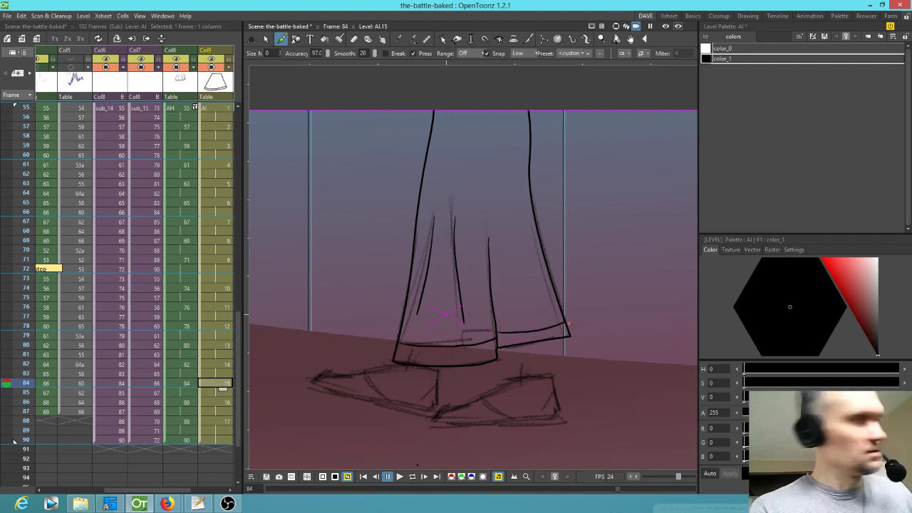
- Reshape the shorter inner hem segment on frame 84 with the Control Point Editor, moving its middle point slightly upward
key(c)
click(536, 332)
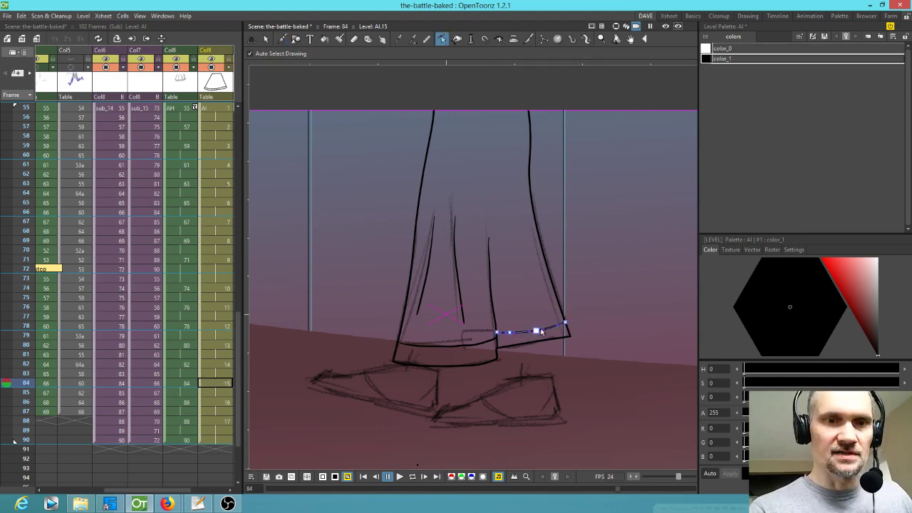
drag(545, 326, 536, 326)
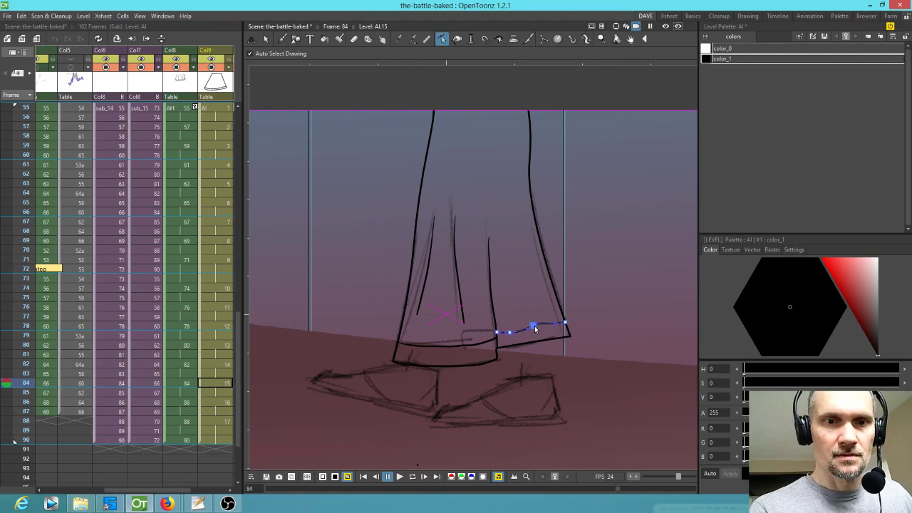
- On frame 86, draw a two-segment inner hem across the skirt and two fold lines over the sketch
click(215, 402)
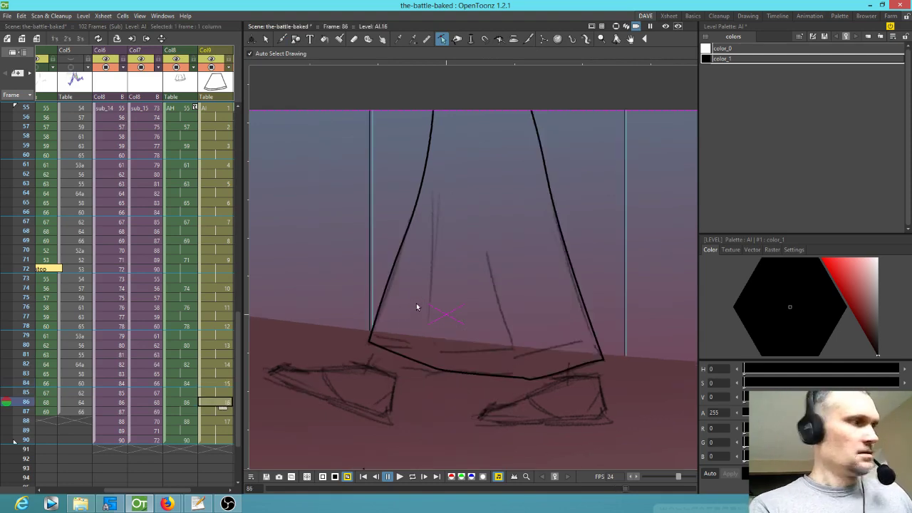
key(b)
mouse_move(374, 322)
mouse_down()
mouse_move(442, 348)
mouse_move(522, 352)
mouse_up()
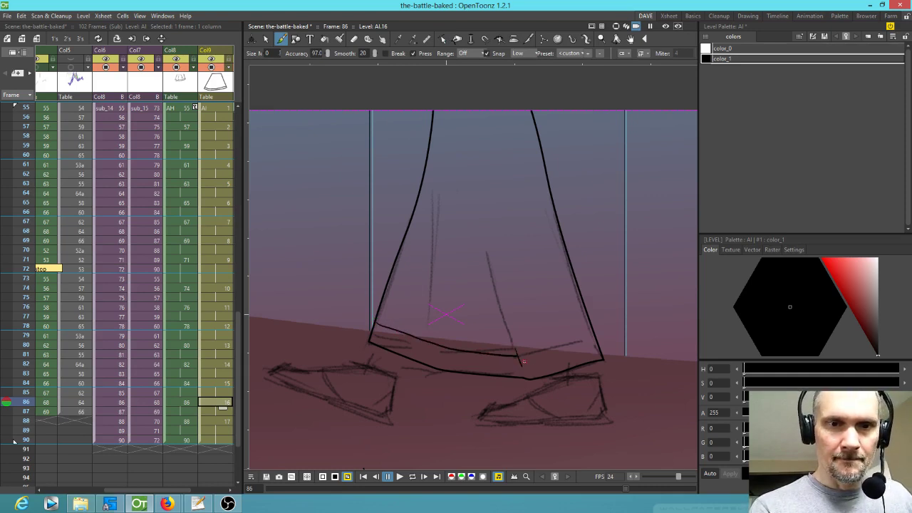
drag(522, 360, 596, 339)
drag(488, 251, 524, 363)
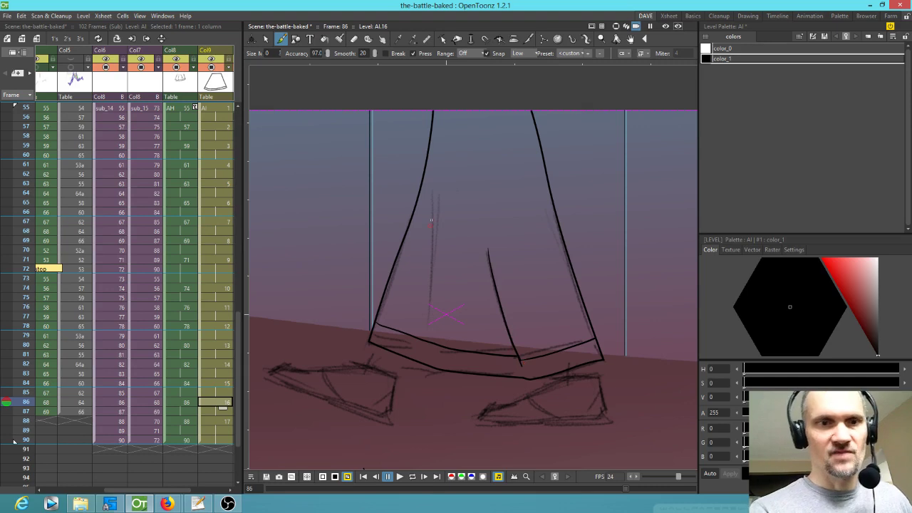
drag(431, 311, 429, 316)
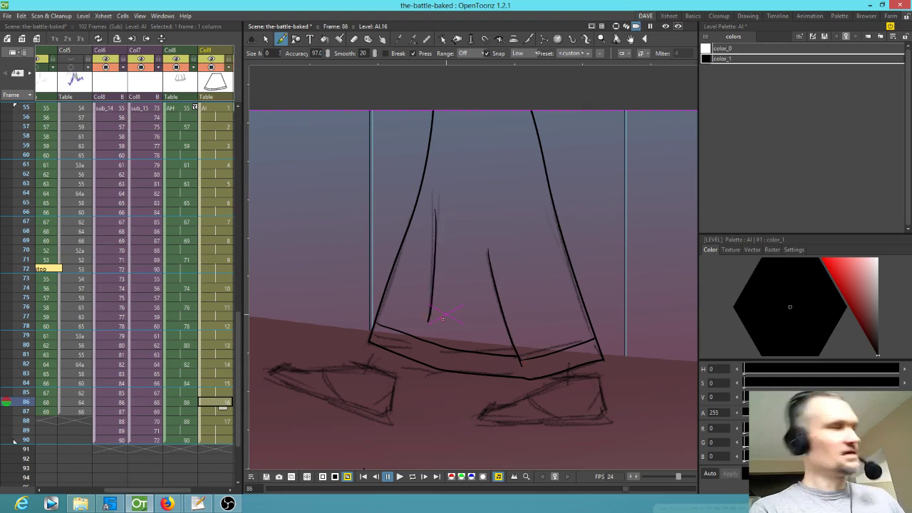
key(f)
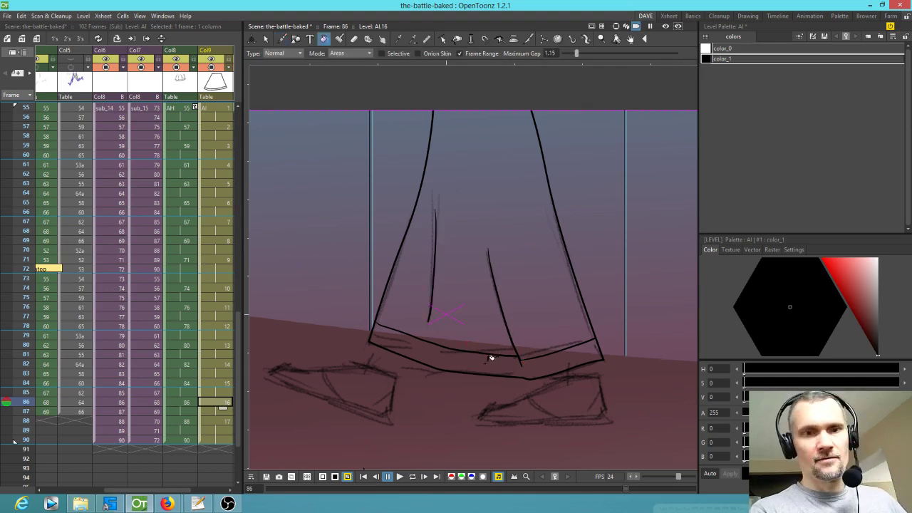
click(528, 365)
key(ctrl+z)
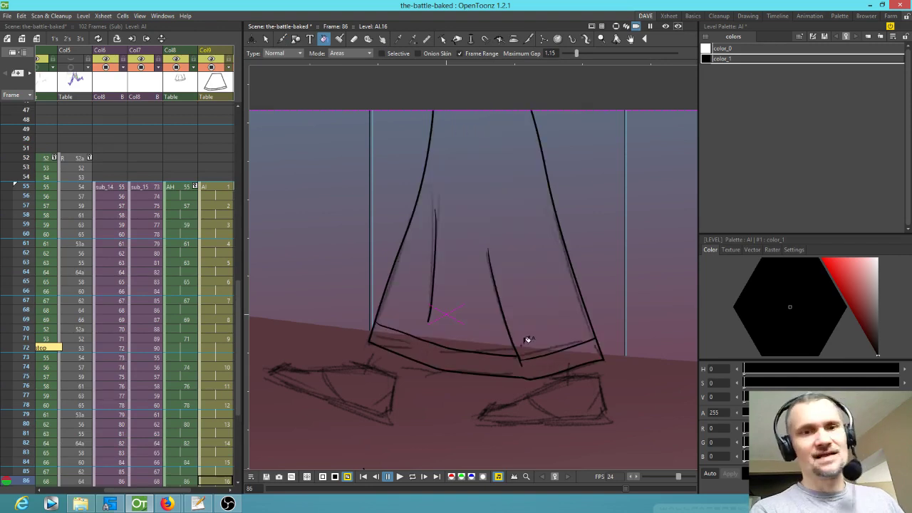
- On frame 88, draw a long central fold line down to the hem and a slanted one towards the hem's notch
scroll(223, 330, down, 6)
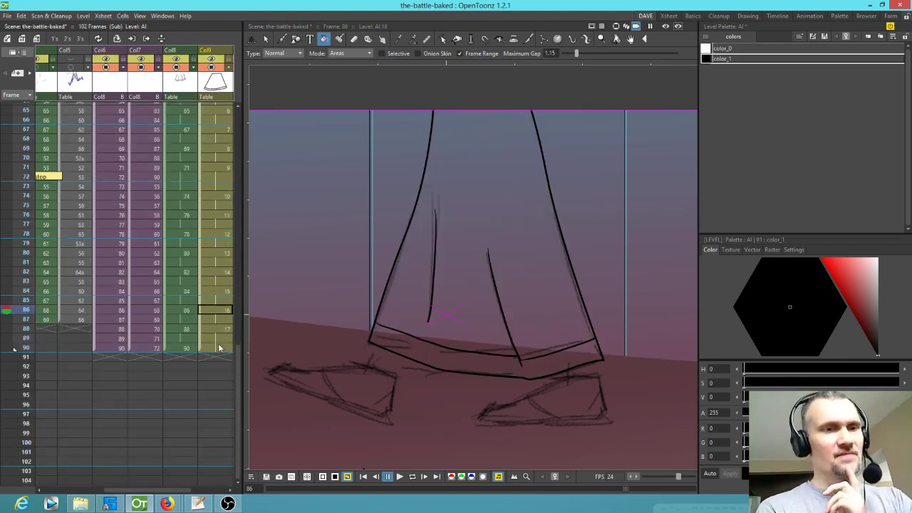
click(223, 330)
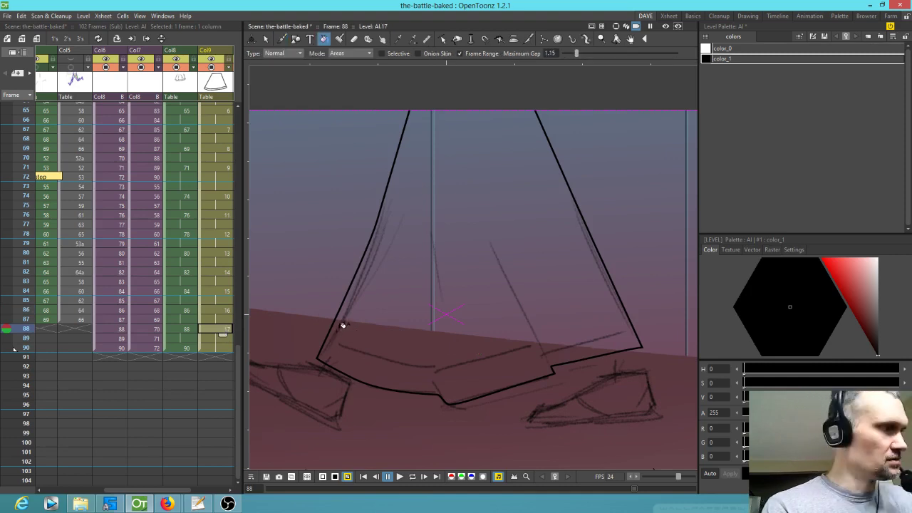
key(b)
drag(431, 265, 435, 380)
drag(499, 253, 511, 284)
- Draw the inner hem on frame 88 as three segments following the stepped lower edge of the skirt
mouse_move(541, 342)
mouse_down()
mouse_move(549, 349)
mouse_move(635, 326)
mouse_up()
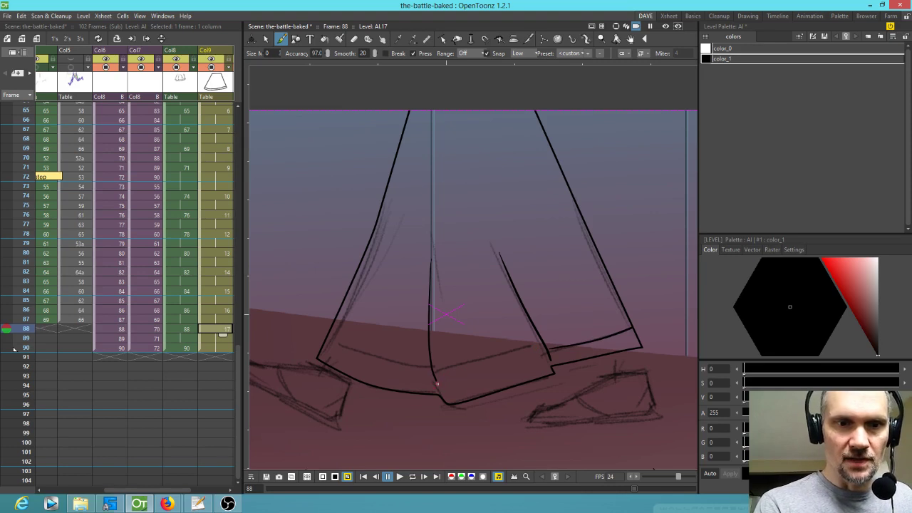
drag(437, 383, 550, 352)
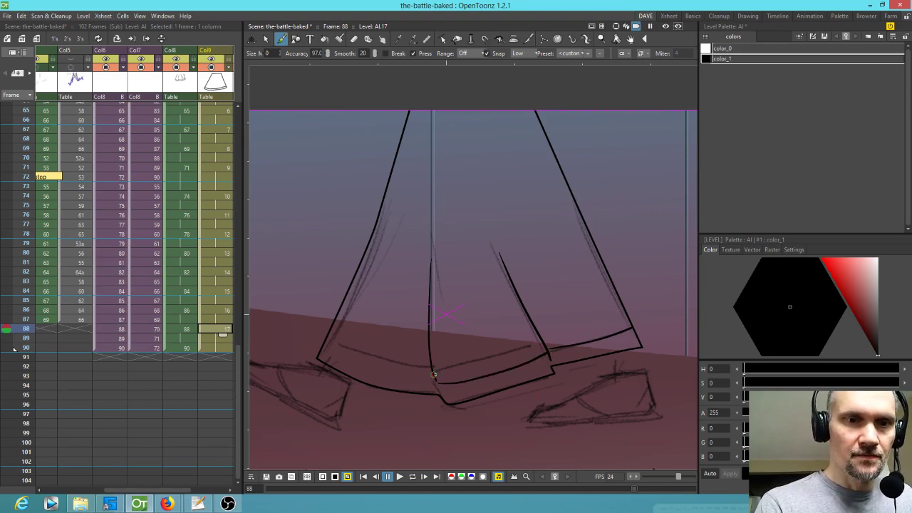
drag(434, 374, 325, 340)
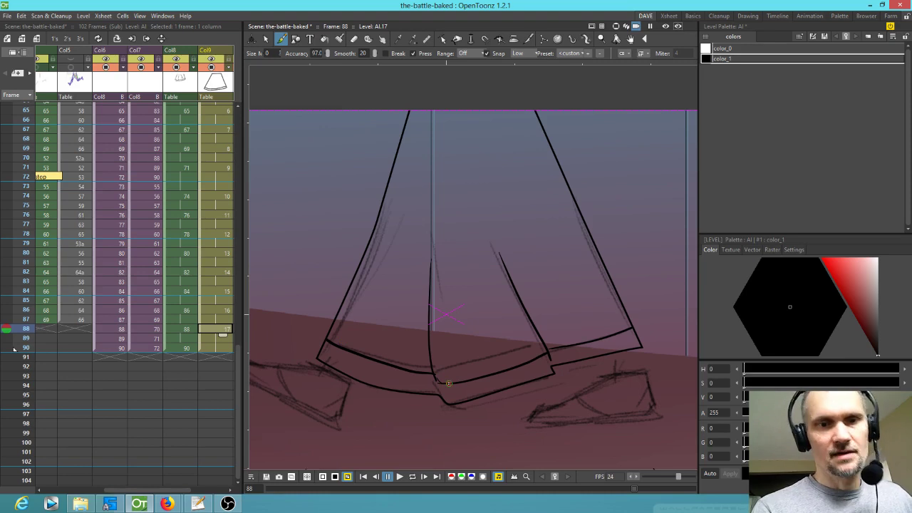
- Undo the stray stroke at the central fold's lower end and close the gap to the inner hem with the rectangular Tape tool
scroll(441, 398, up, 5)
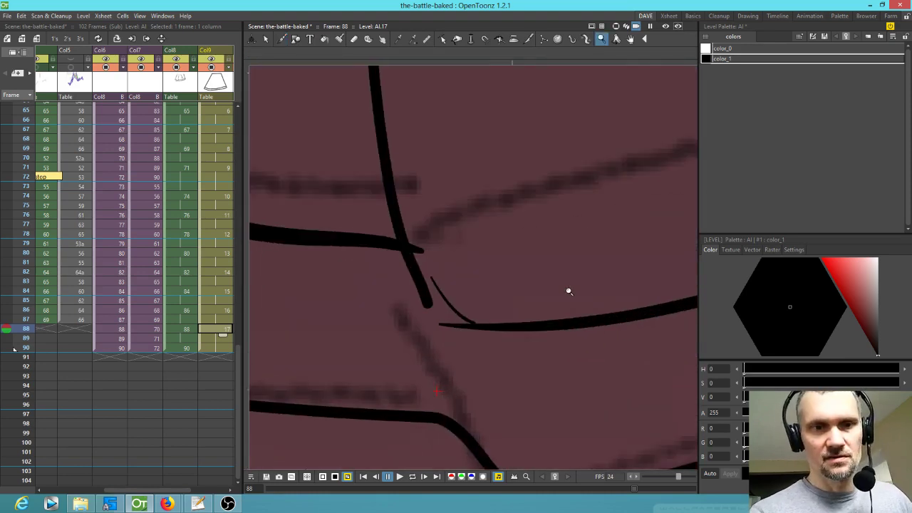
key(ctrl+z)
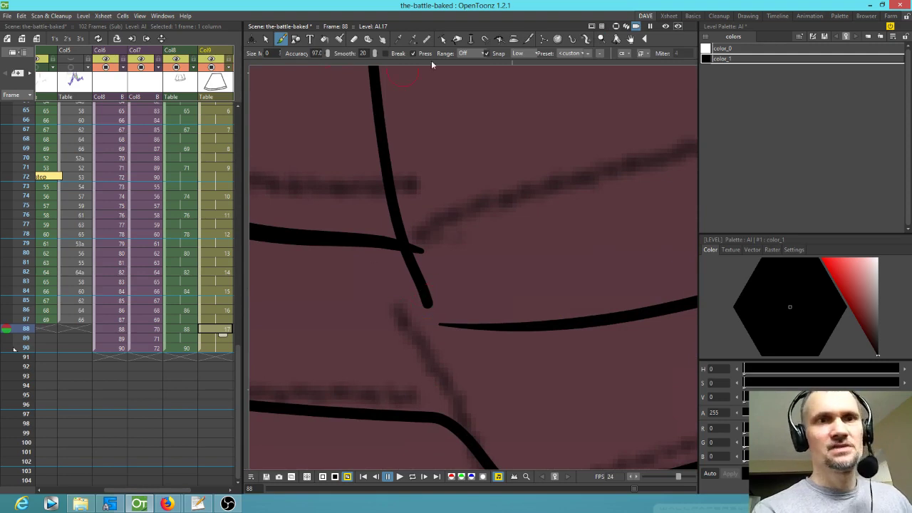
key(t)
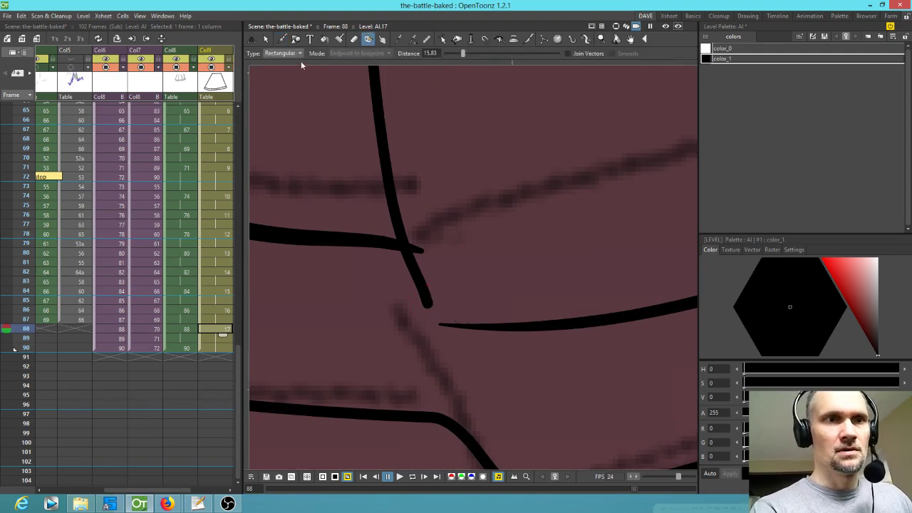
mouse_move(404, 286)
mouse_down()
mouse_move(437, 325)
mouse_move(487, 354)
mouse_up()
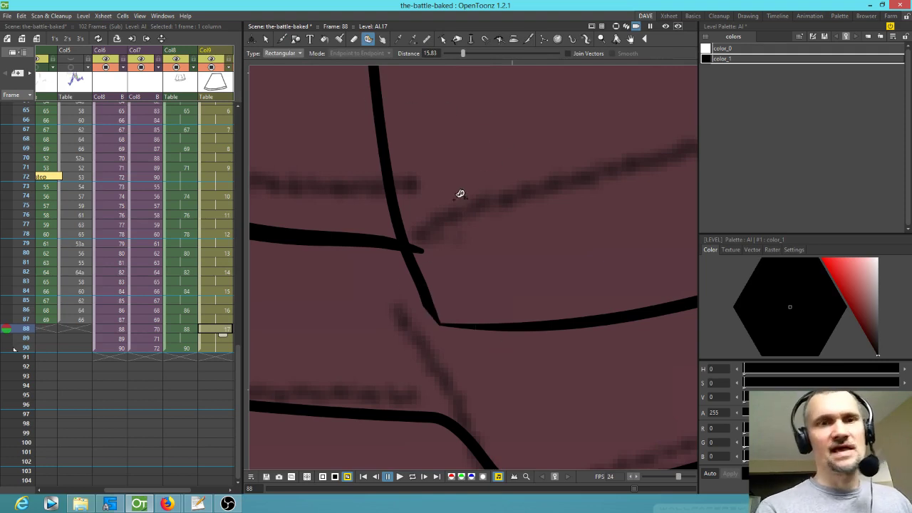
scroll(509, 230, down, 2)
scroll(509, 229, down, 5)
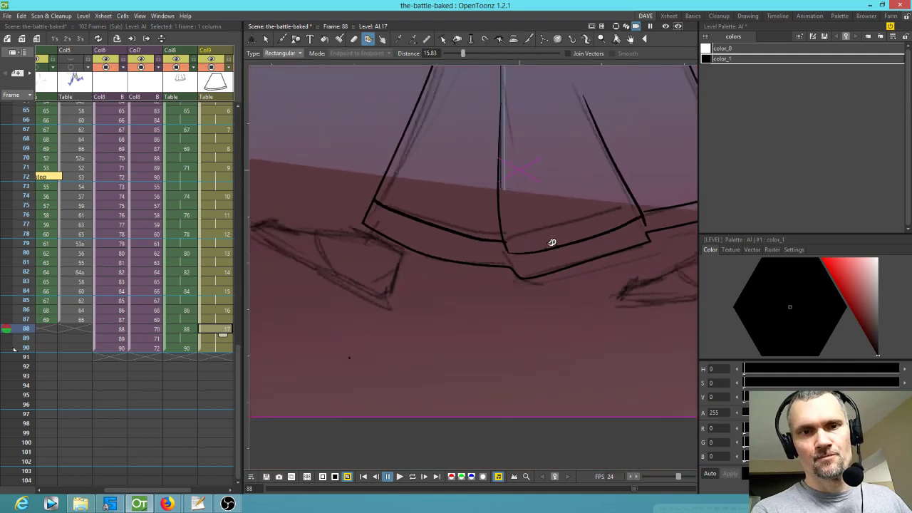
- Select the skirt column Col9 and save the scene with all its levels
drag(173, 159, 111, 185)
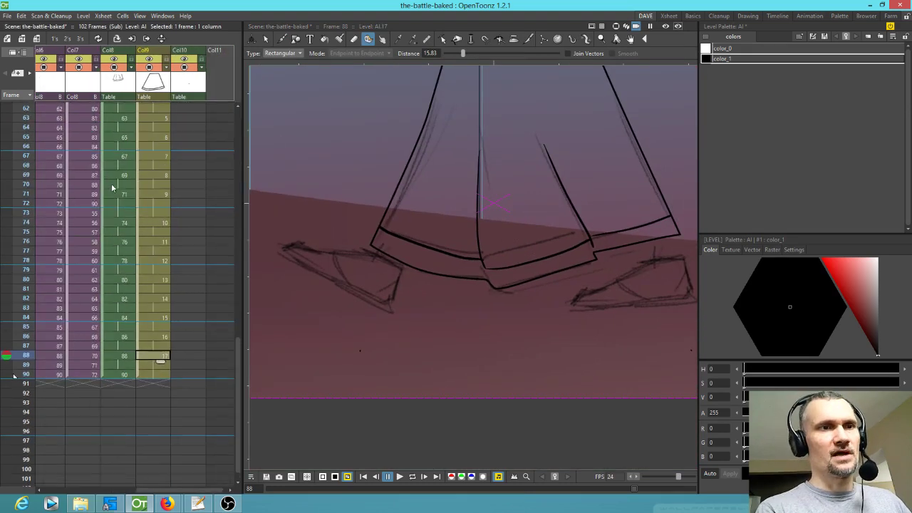
click(154, 87)
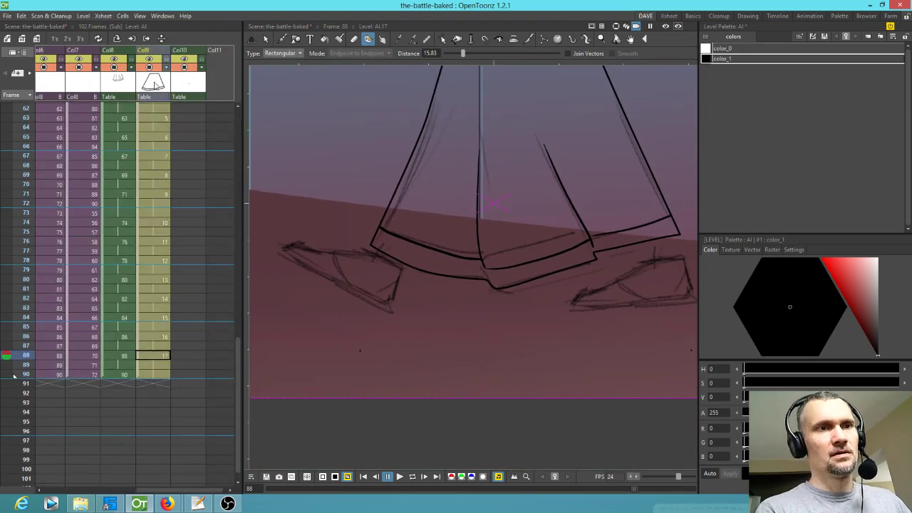
click(7, 16)
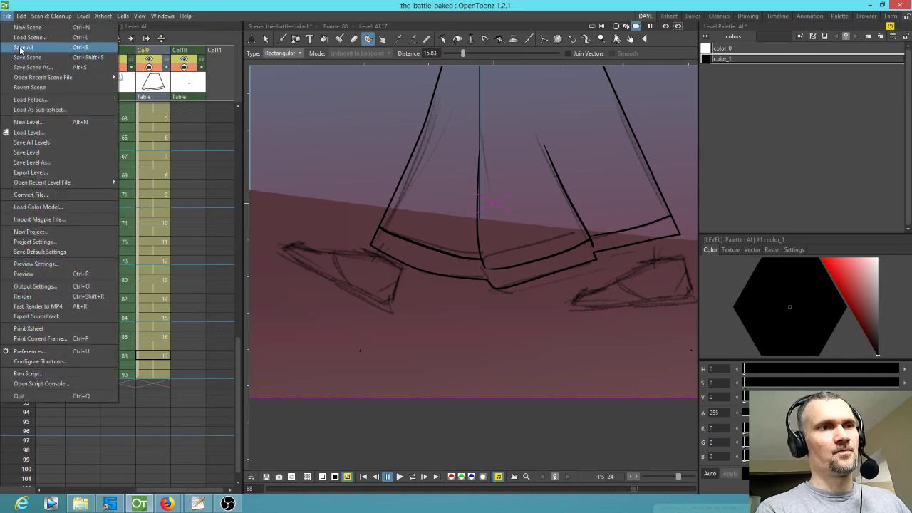
click(22, 49)
- Hide the background column Col1 in the viewer and widen the xsheet area to show more columns
drag(107, 145, 284, 158)
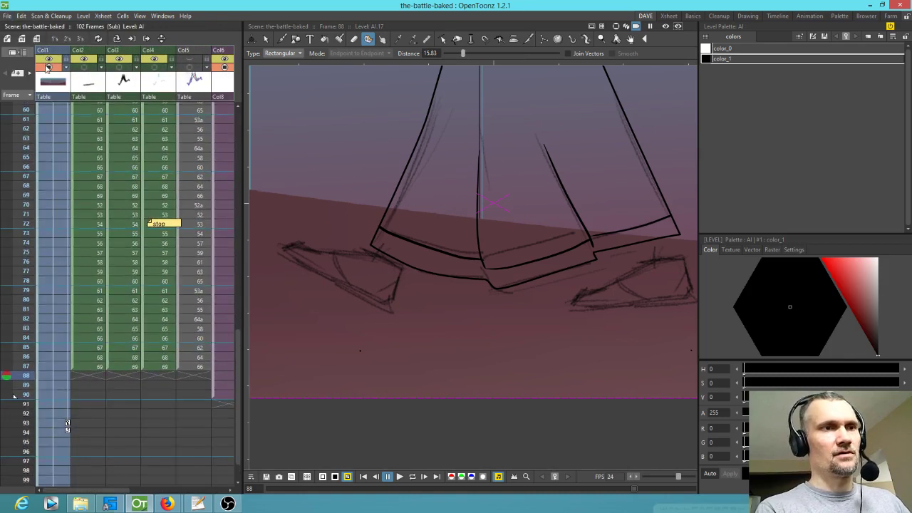
click(223, 102)
drag(219, 118, 129, 174)
drag(173, 135, 168, 180)
drag(243, 144, 272, 144)
scroll(442, 162, down, 2)
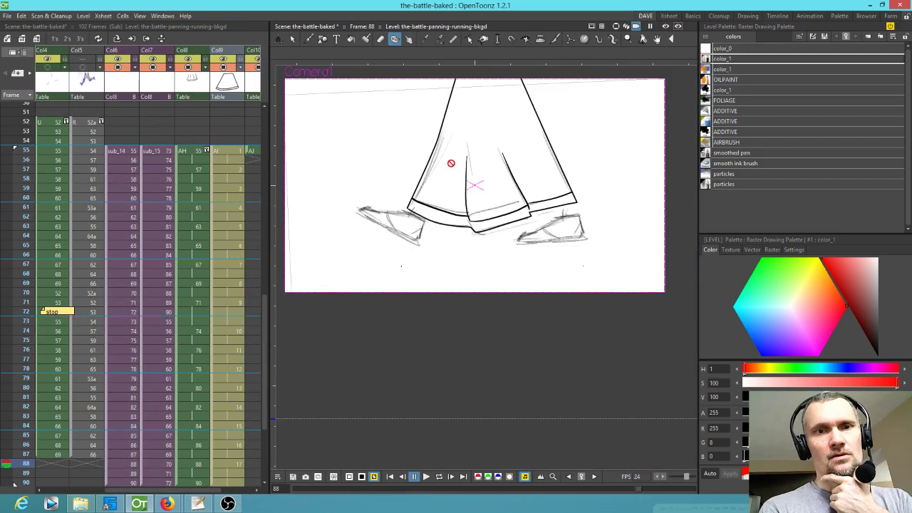
click(223, 81)
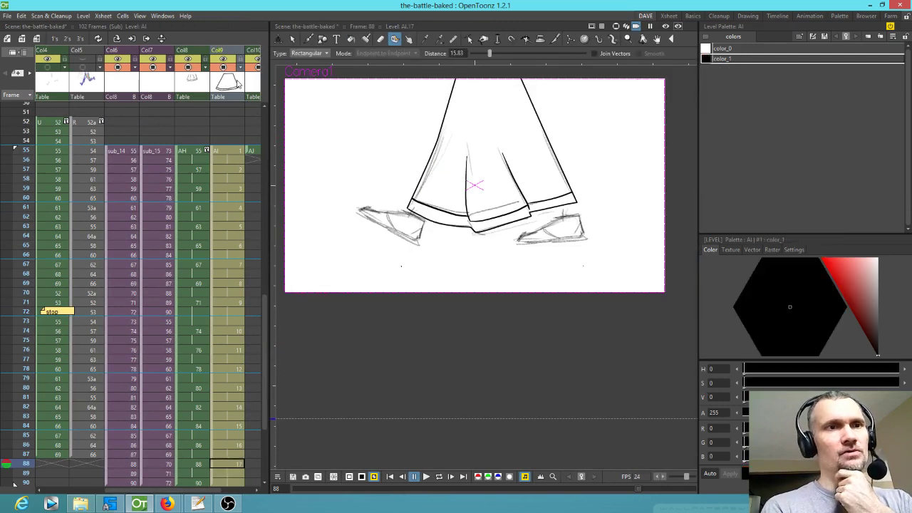
click(85, 17)
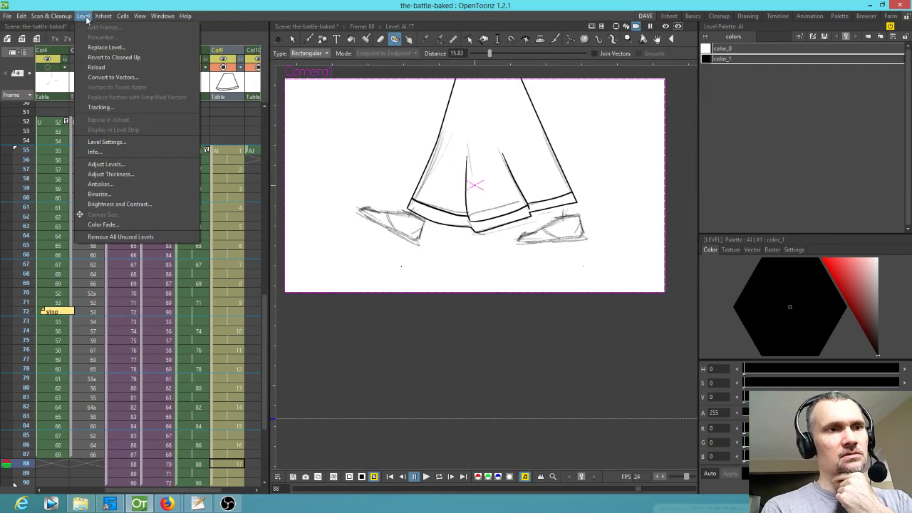
mouse_move(99, 18)
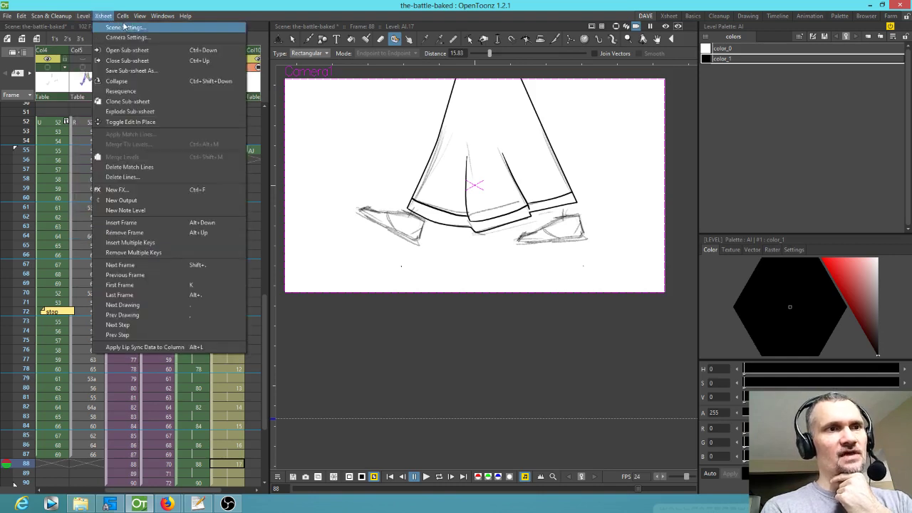
click(419, 7)
- Try to convert the Col9 skirt drawing on frame 55 from vectors to Toonz Raster
click(226, 151)
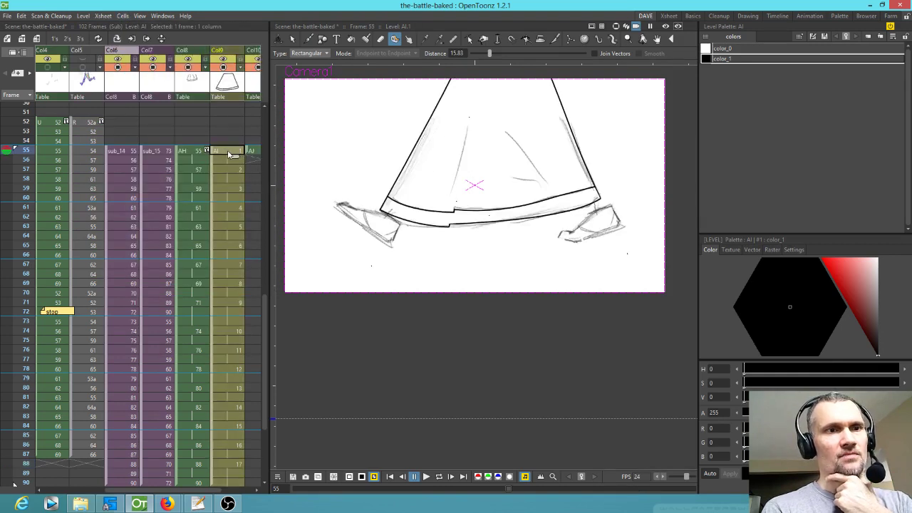
click(233, 96)
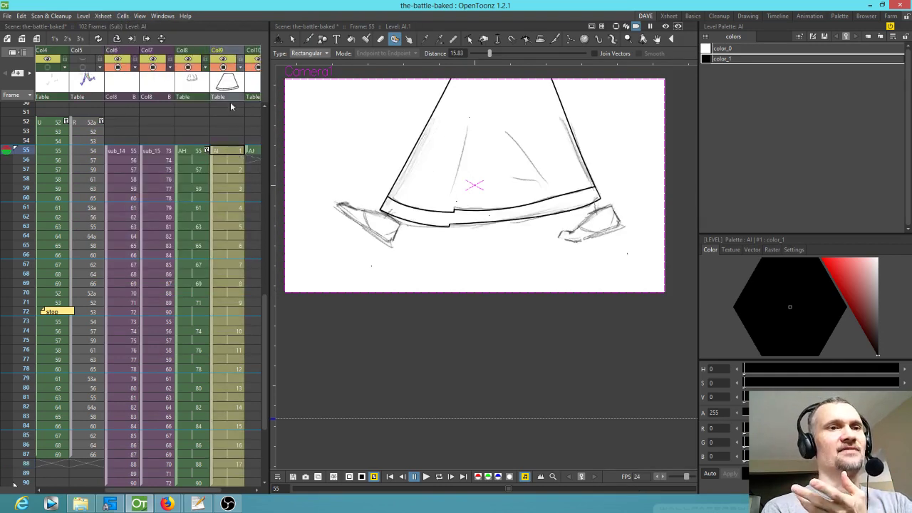
click(222, 149)
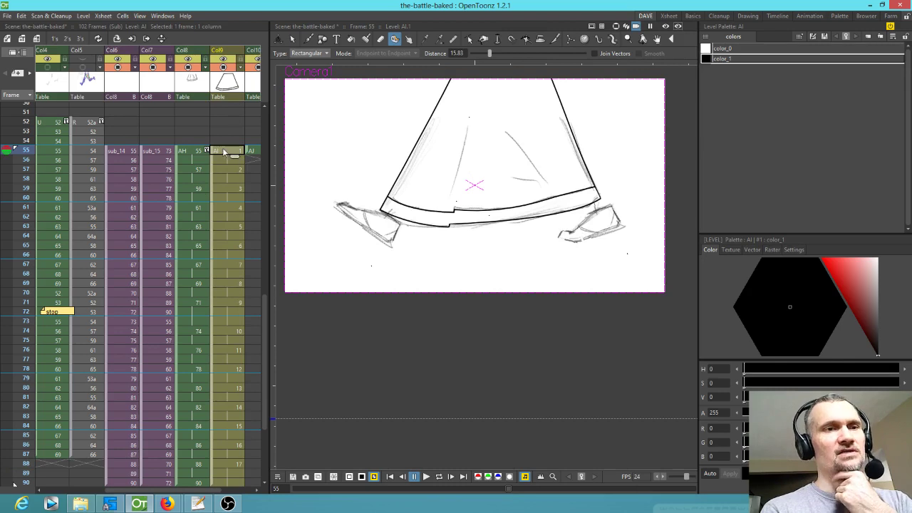
click(122, 16)
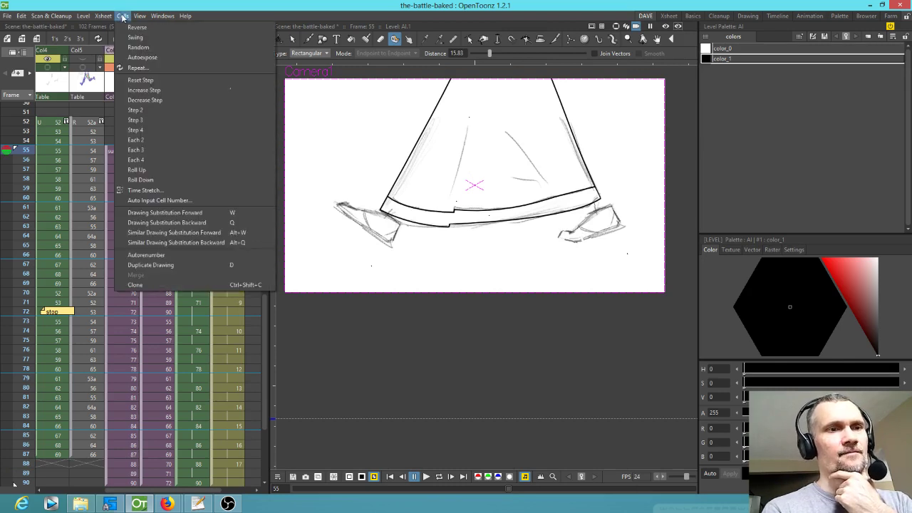
mouse_move(111, 18)
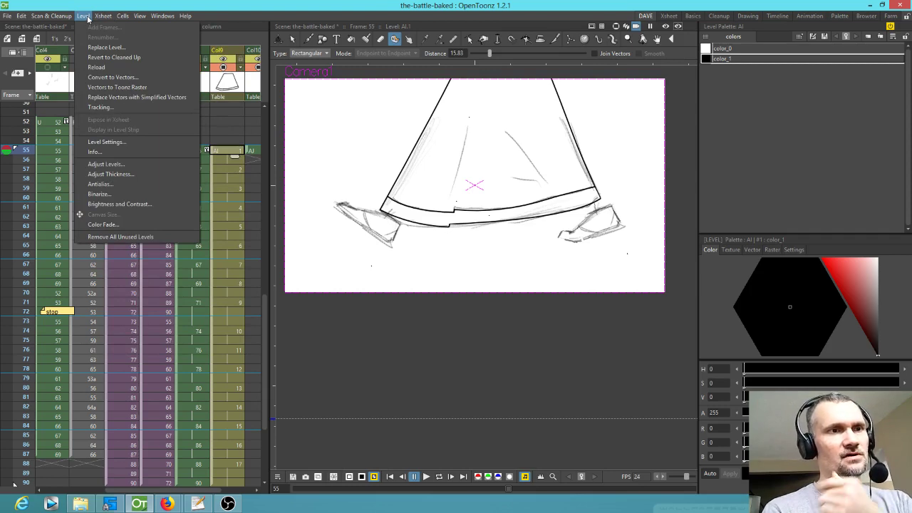
click(129, 88)
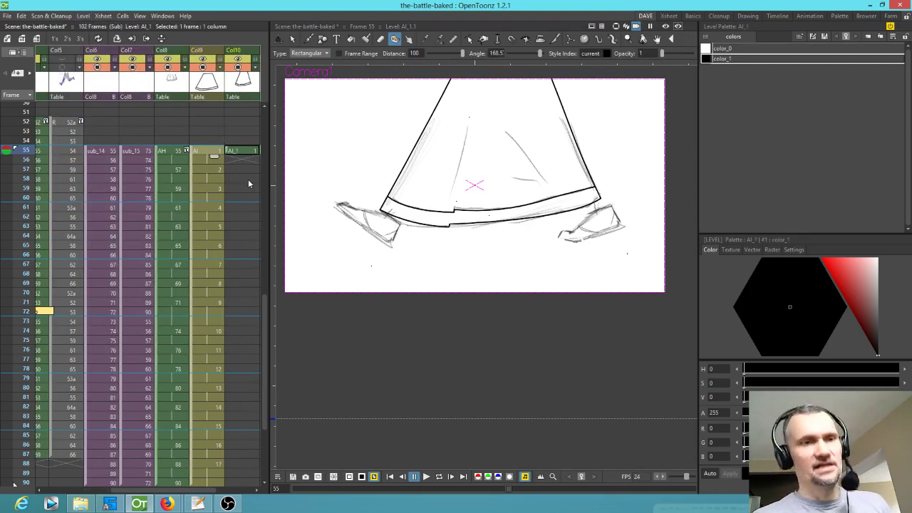
key(ctrl+z)
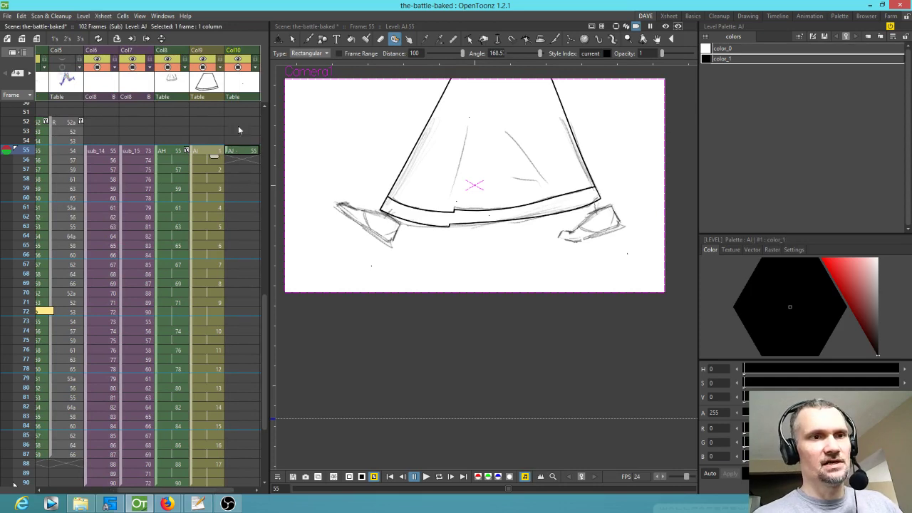
- Delete the column Col10, which holds the single skirt drawing converted on frame 55
click(237, 92)
drag(226, 160, 145, 161)
click(159, 151)
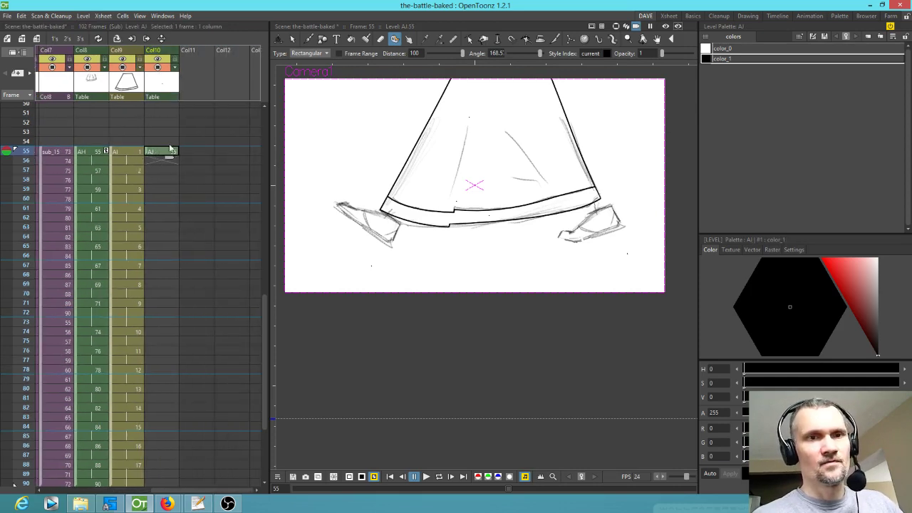
click(158, 86)
key(Delete)
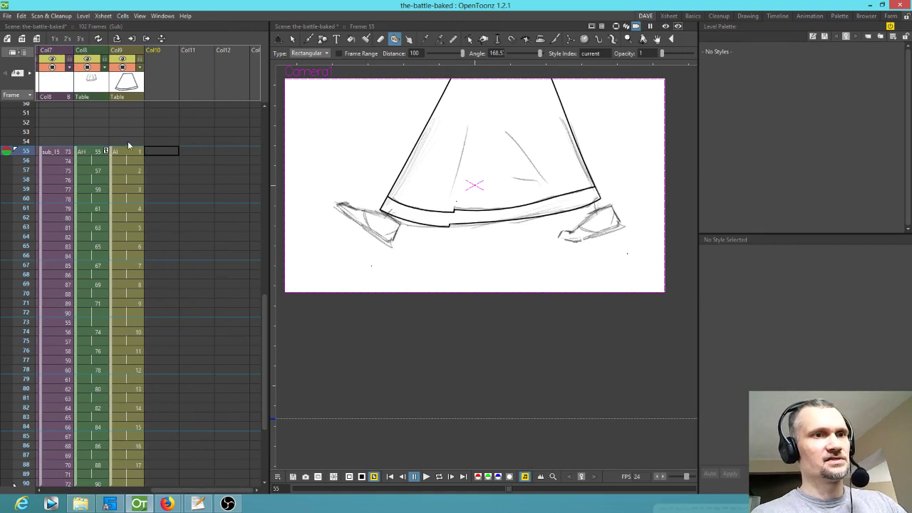
- Convert all Col9 skirt drawings from frame 55 to frame 90 from vectors to Toonz Raster
click(134, 152)
scroll(148, 231, down, 7)
scroll(148, 228, up, 6)
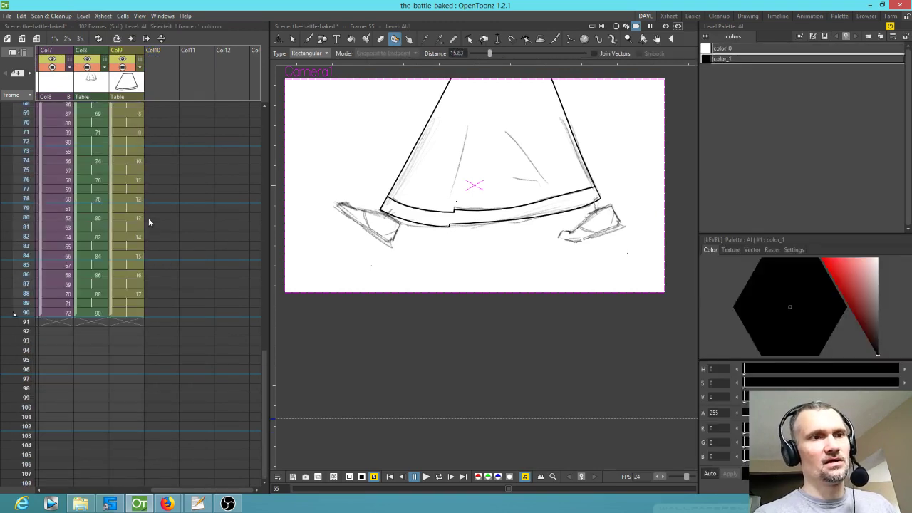
shift+click(127, 313)
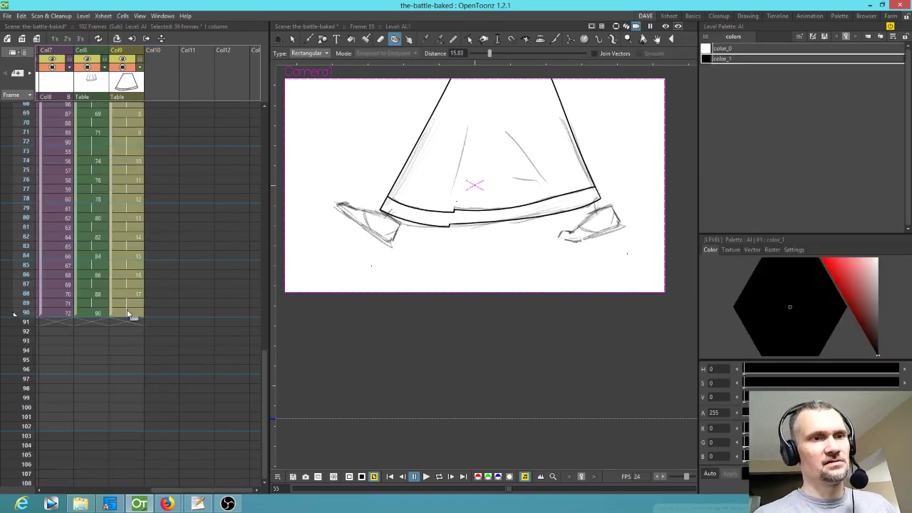
scroll(158, 175, up, 7)
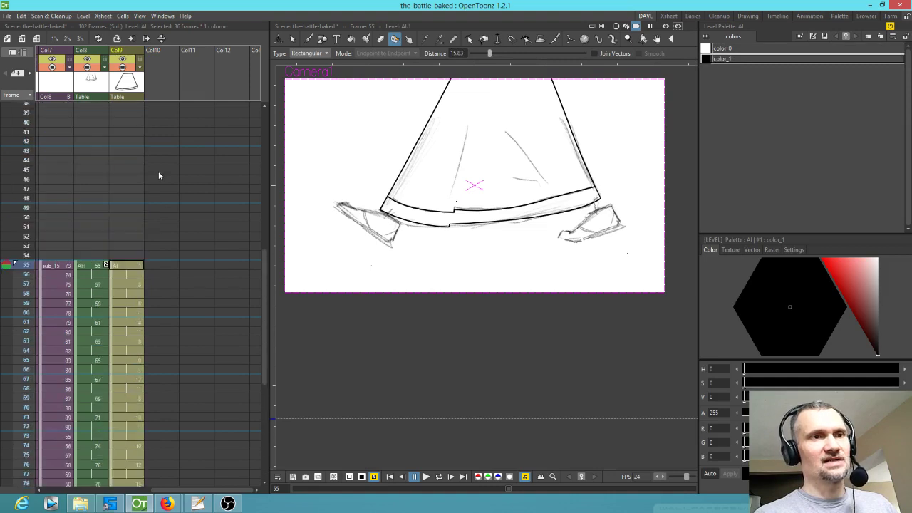
click(103, 15)
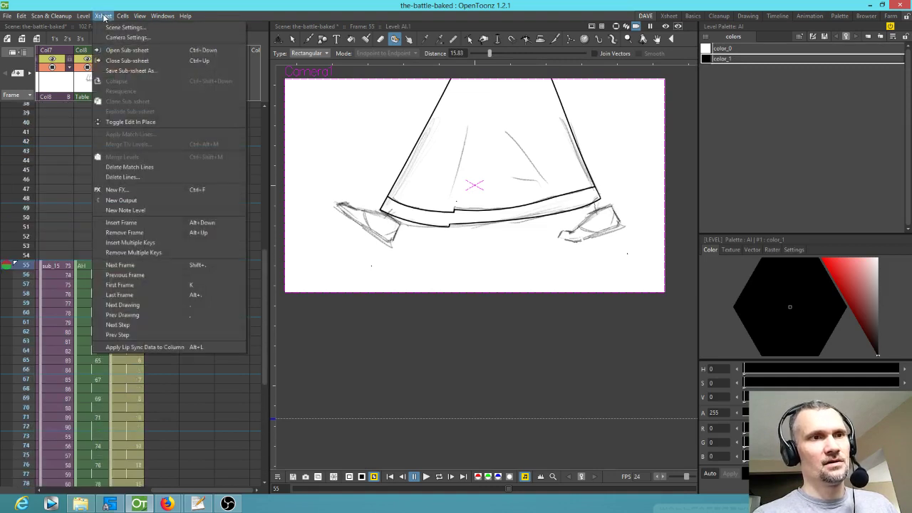
mouse_move(83, 16)
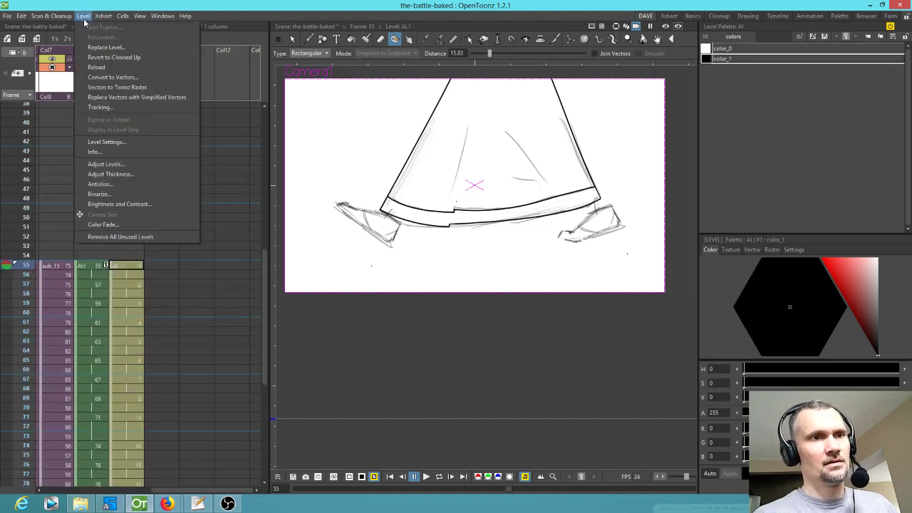
click(99, 89)
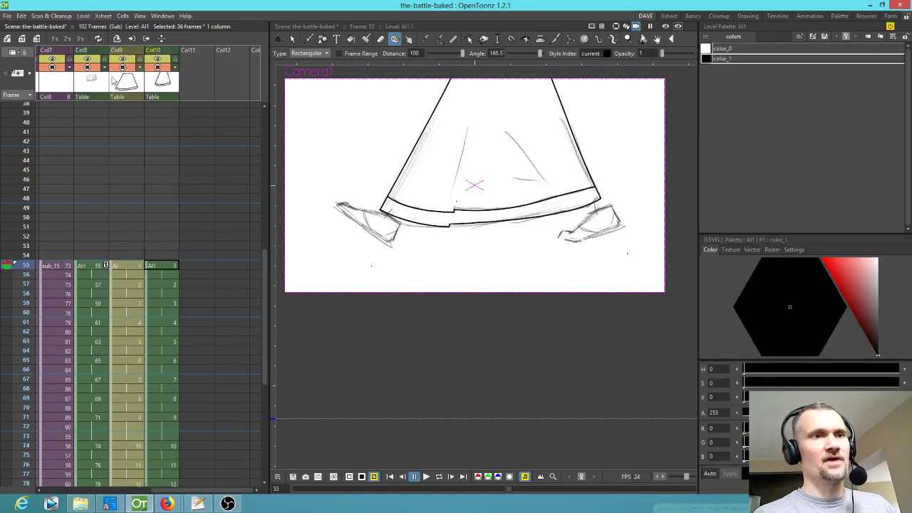
- Hide the vector skirt column Col9 in the viewer and make frame 55 of the raster column Col10 active
click(128, 81)
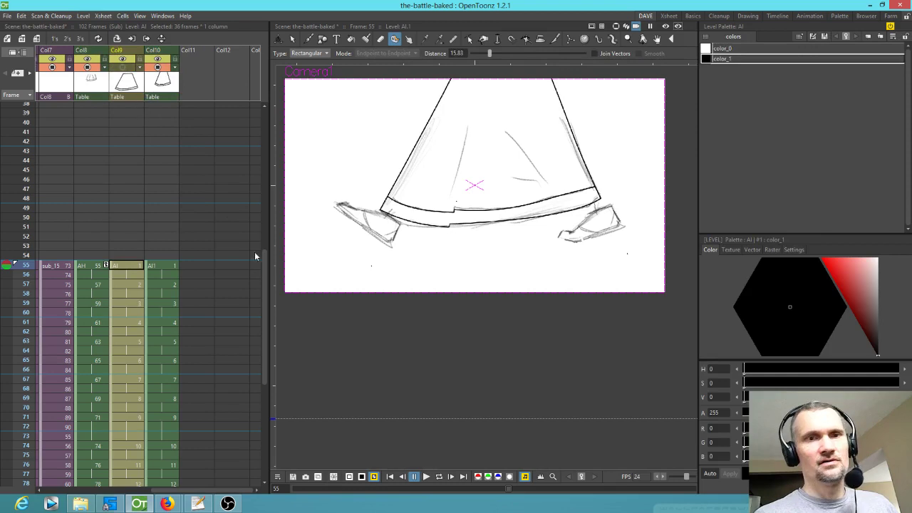
click(168, 271)
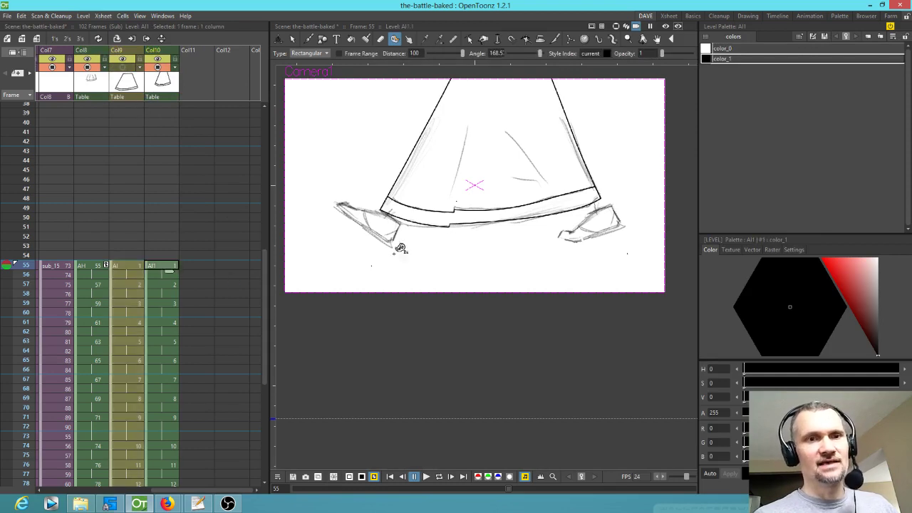
click(455, 235)
key(ctrl+z)
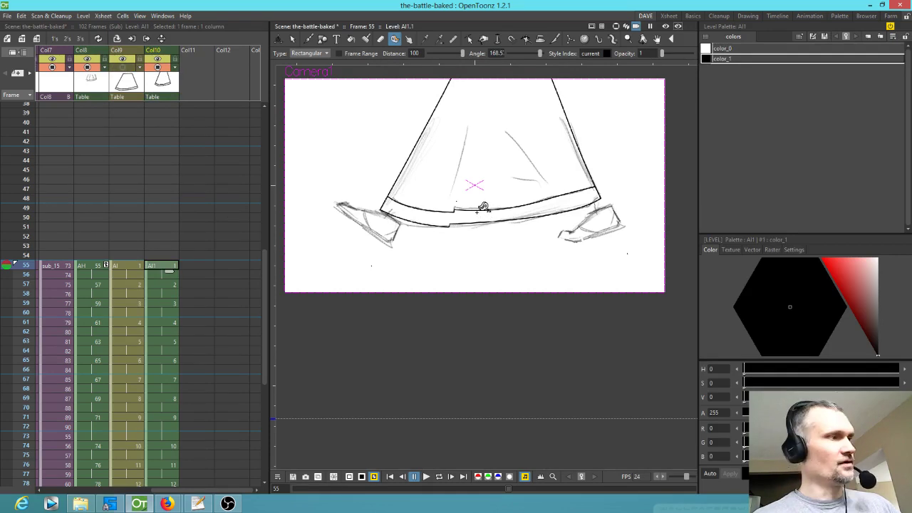
- Try filling the skirt's hem band in Col10 with the black color_1 style
key(f)
click(499, 213)
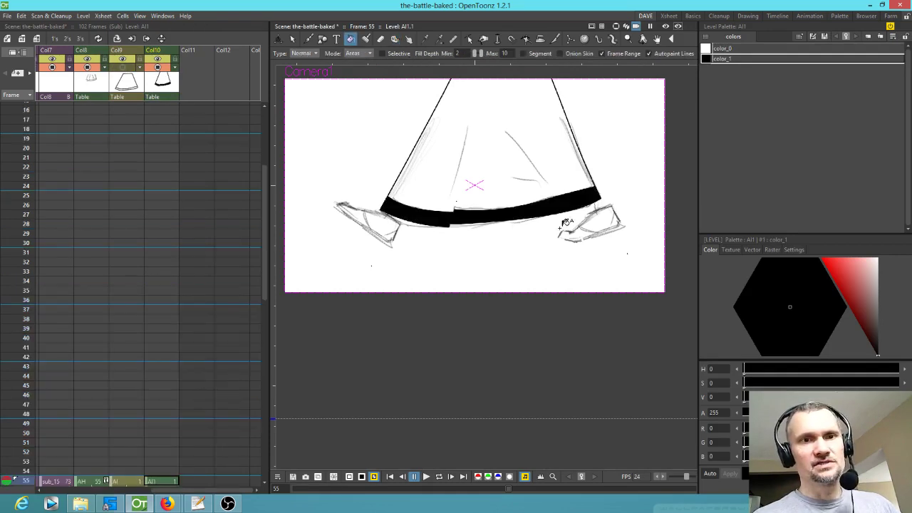
key(ctrl+z)
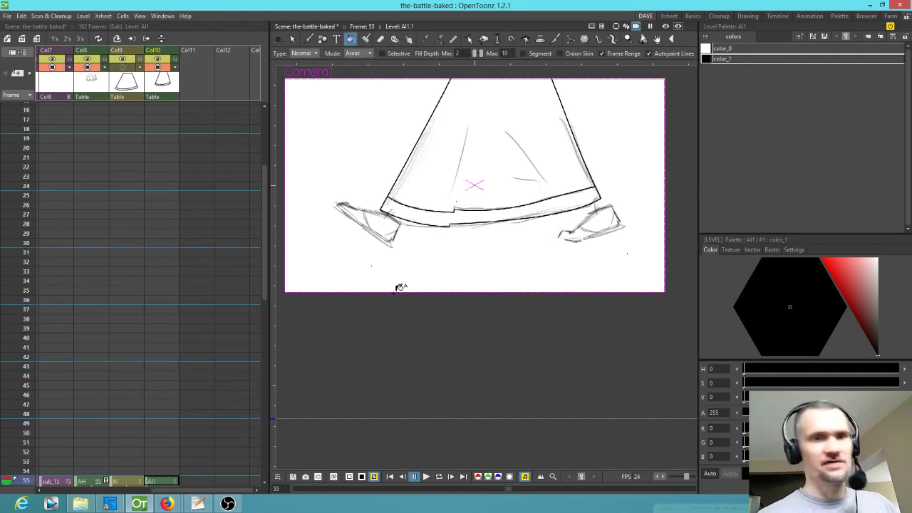
- Add two copies of the black color_1 style to the palette of Col9's vector level
scroll(164, 267, down, 5)
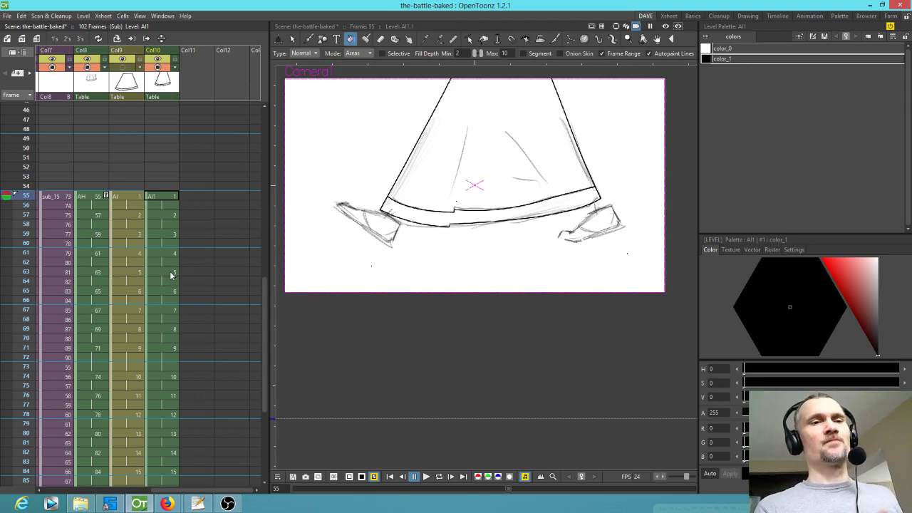
click(126, 83)
click(168, 83)
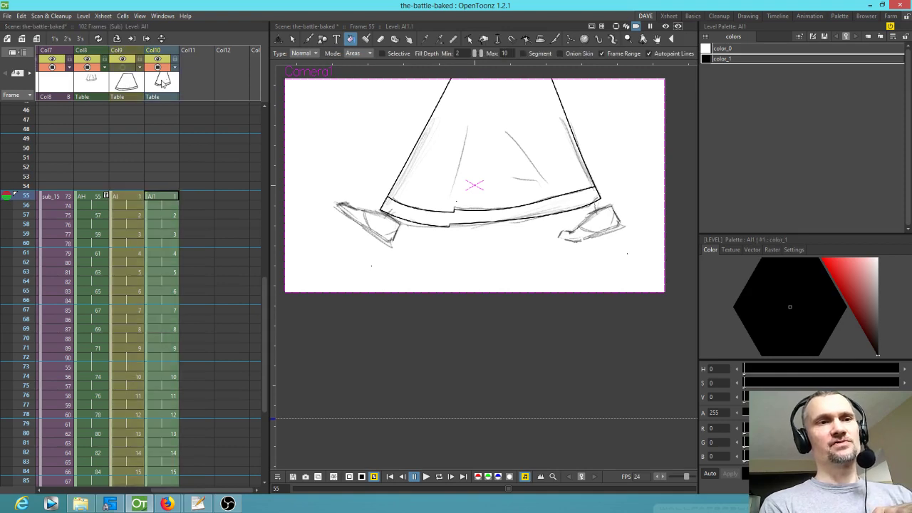
click(137, 86)
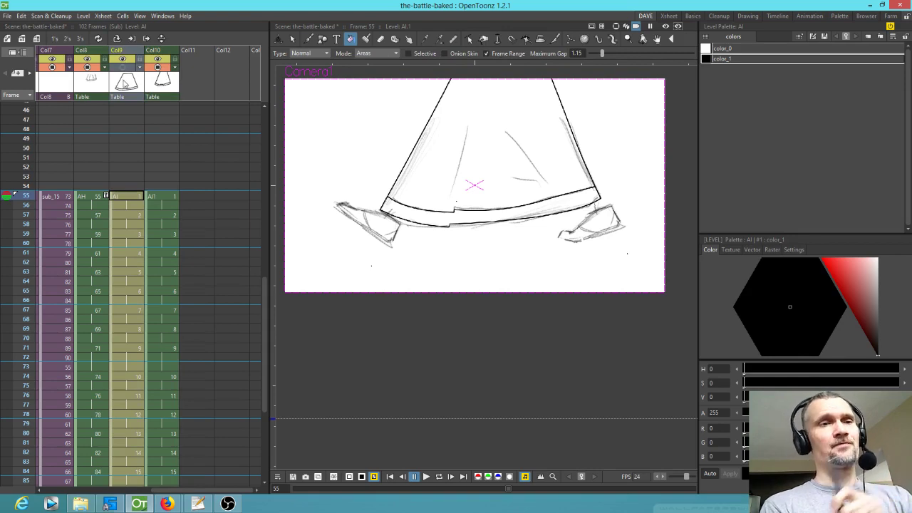
click(751, 61)
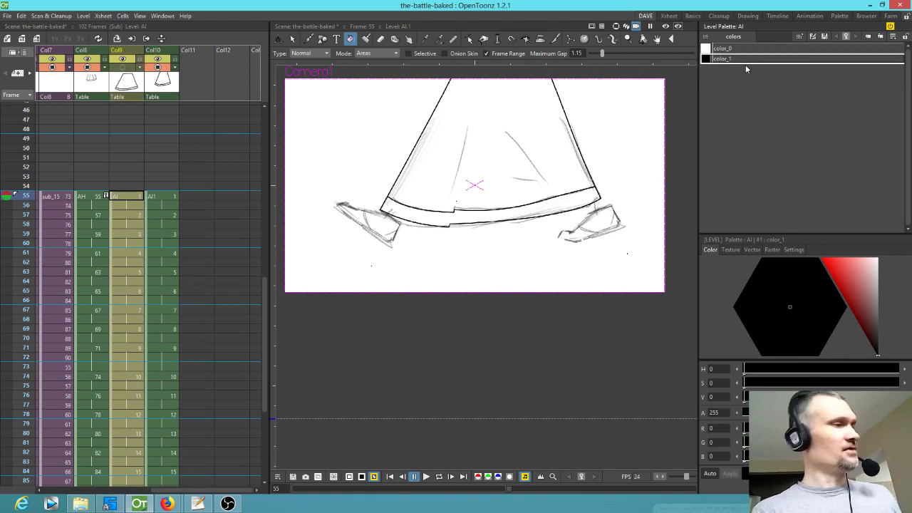
key(ctrl+v)
key(ctrl+v)
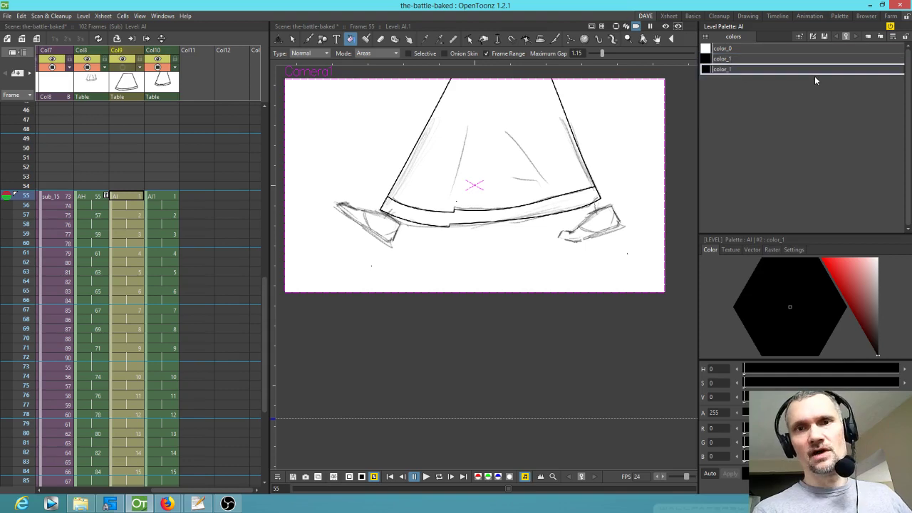
- Recolour the last copied style to olive (RGB 132, 127, 75) and the other copy to dark red (RGB 140, 70, 70)
click(864, 299)
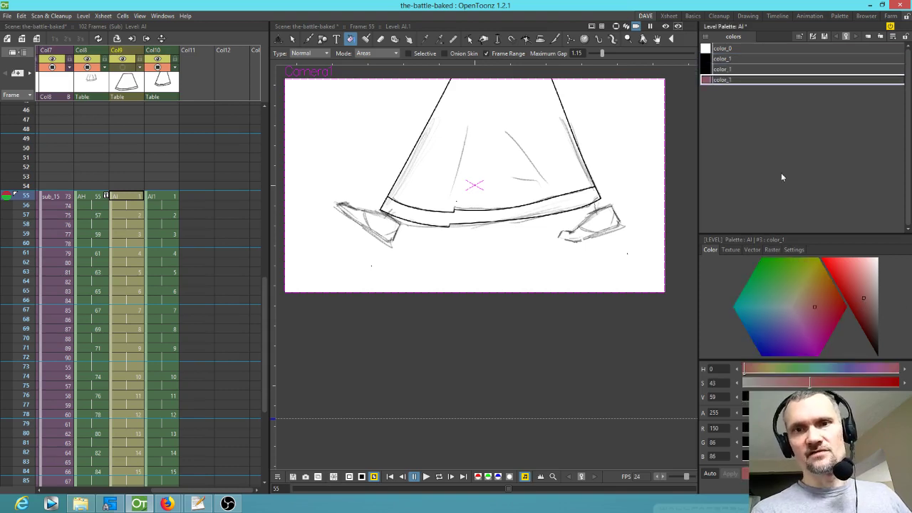
click(808, 280)
click(862, 301)
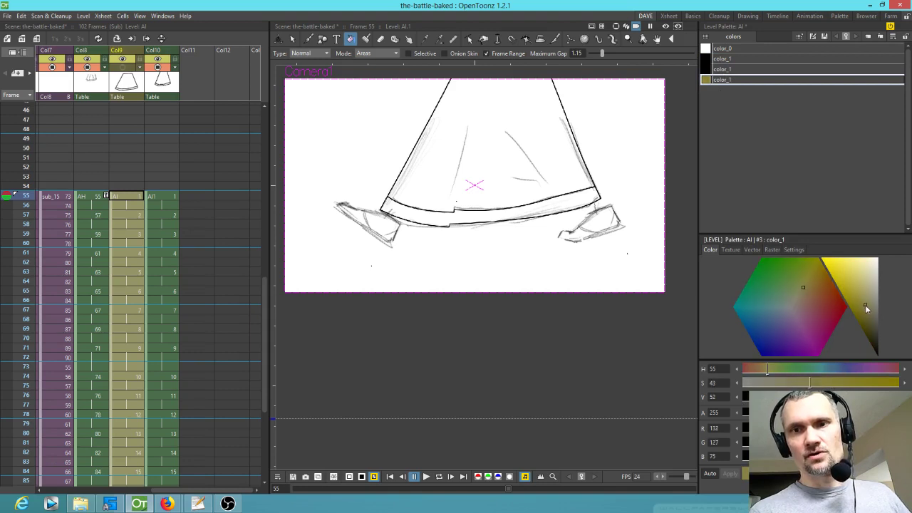
click(731, 70)
click(863, 302)
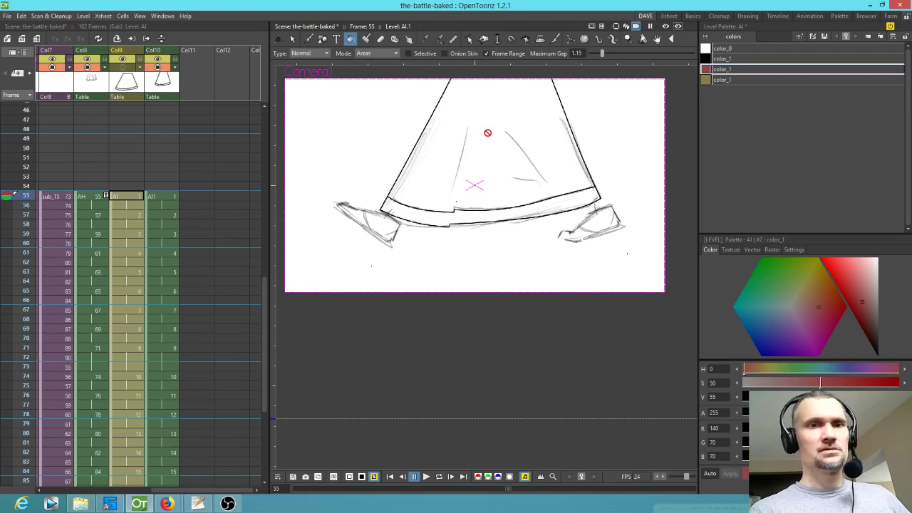
- Try filling the skirt body in Col10 with black from frame 55 to frame 88
click(161, 200)
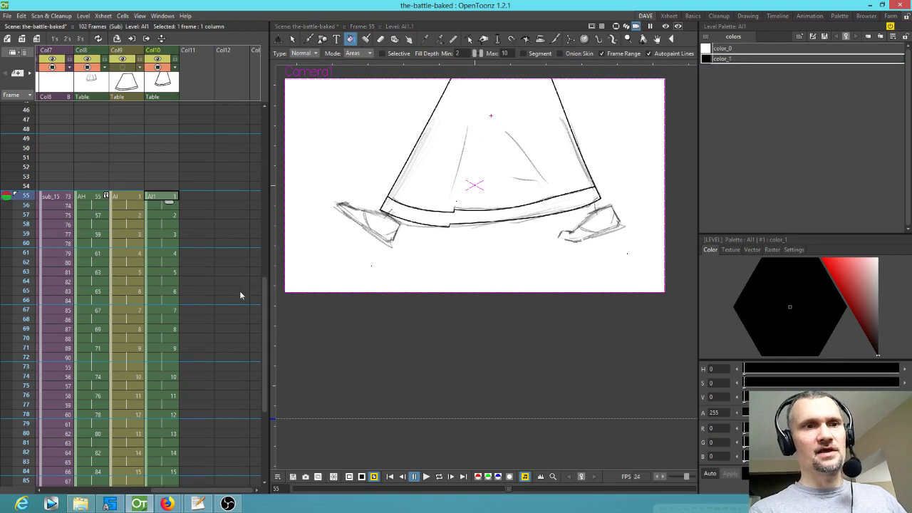
scroll(175, 332, down, 6)
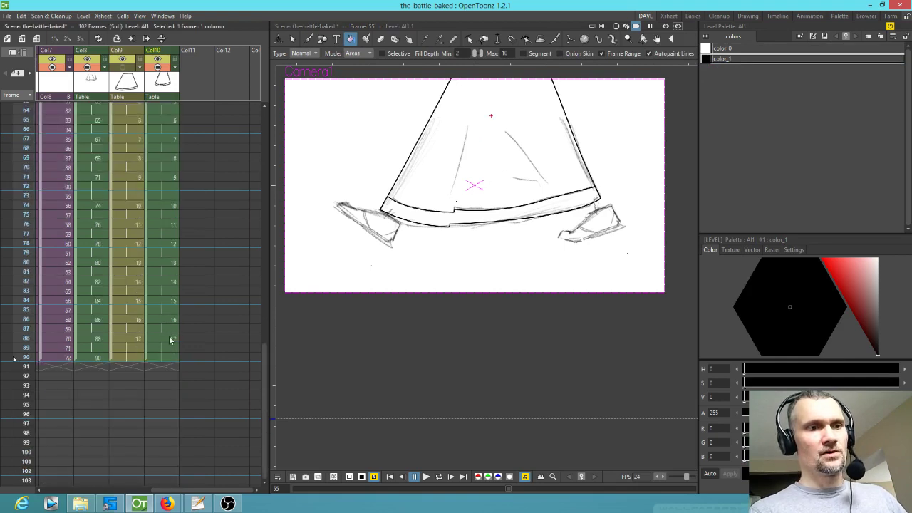
click(171, 339)
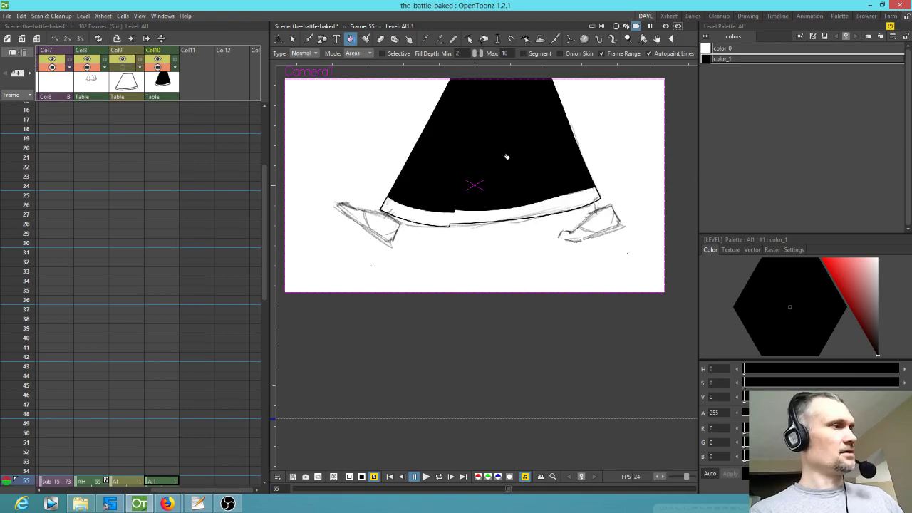
key(ctrl+z)
- Remove the dark red and olive styles from Col9's palette, choosing to delete styles, lines and areas
scroll(159, 162, up, 2)
scroll(163, 166, down, 5)
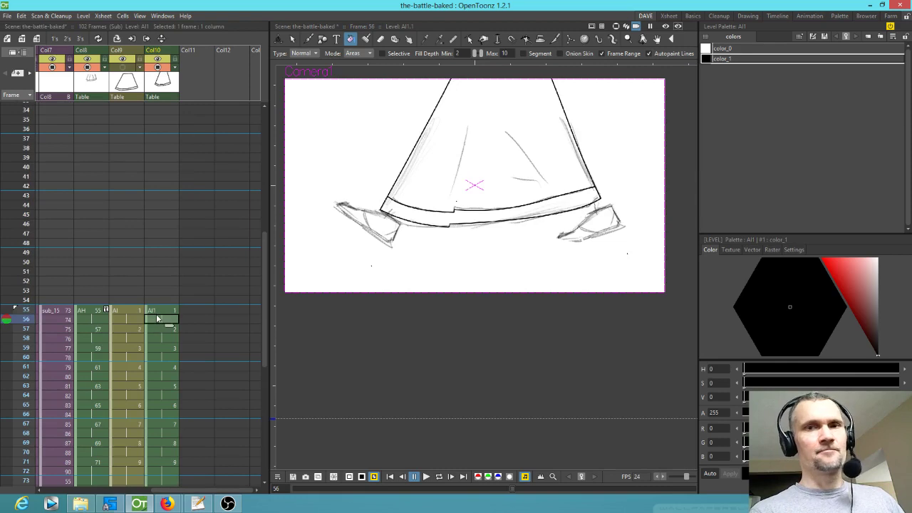
click(128, 310)
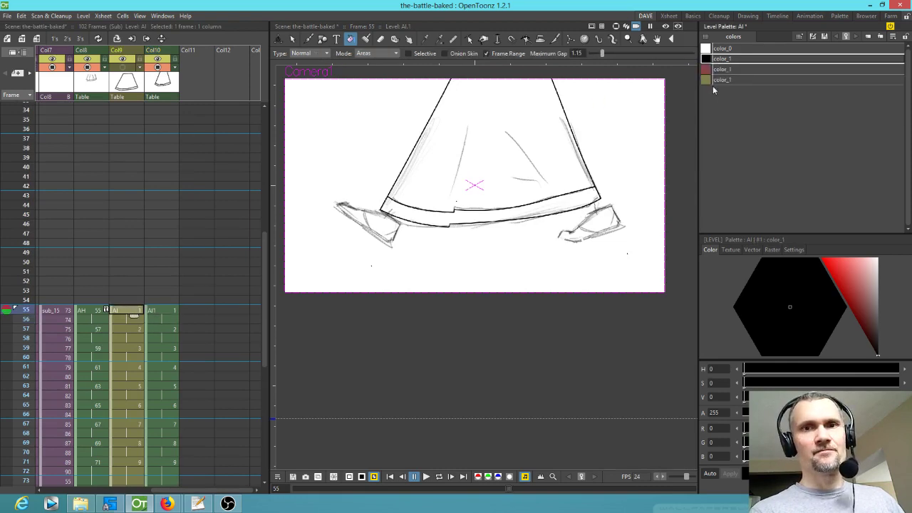
click(736, 79)
click(730, 72)
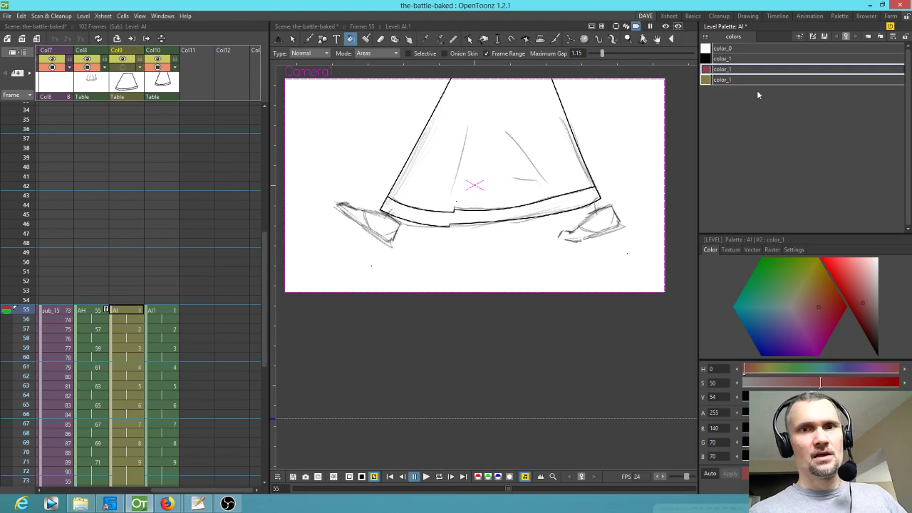
key(Delete)
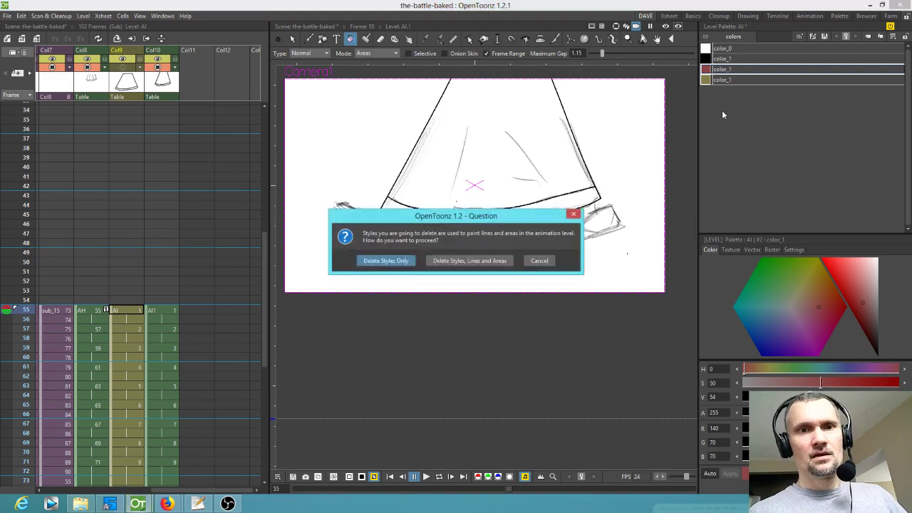
click(443, 261)
- Paste the dark red and olive styles into the palette of Col10's raster level
click(162, 311)
click(748, 135)
key(ctrl+v)
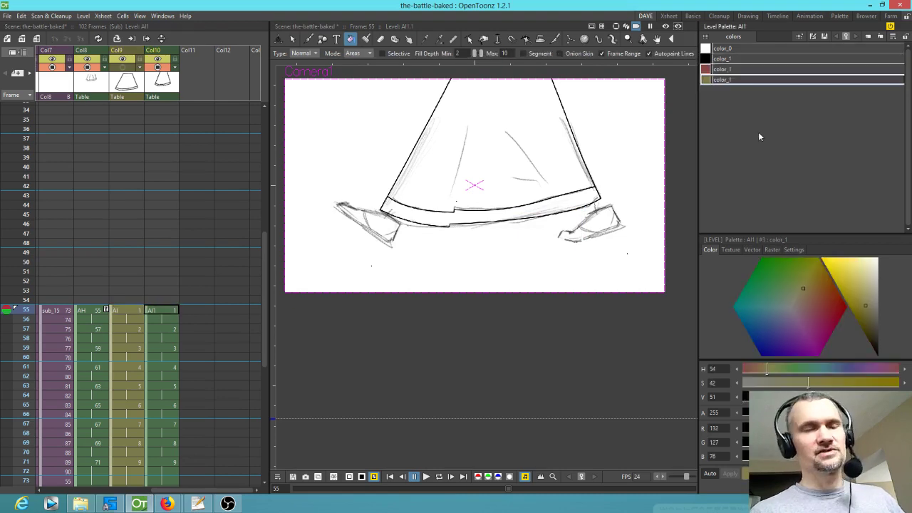
- Fill the skirt body in Col10 with the dark red style across frames 55 to 88
click(734, 71)
click(166, 314)
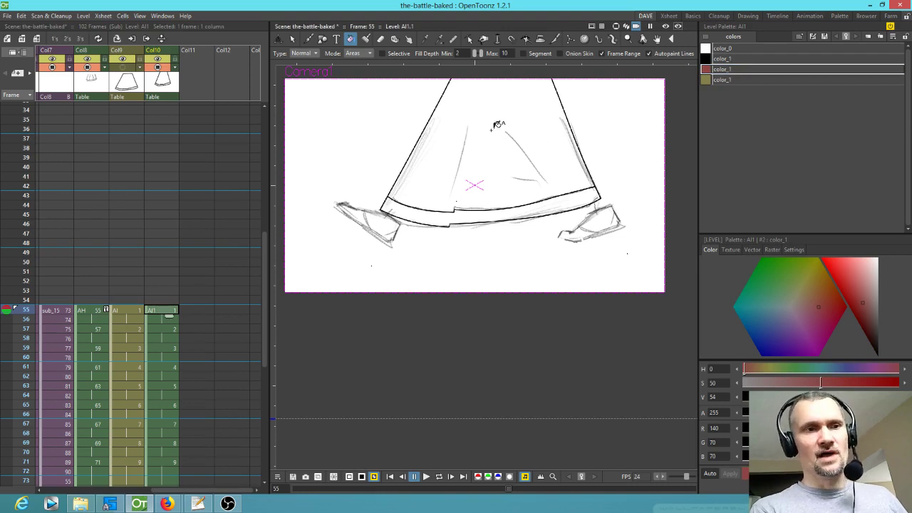
scroll(188, 324, down, 6)
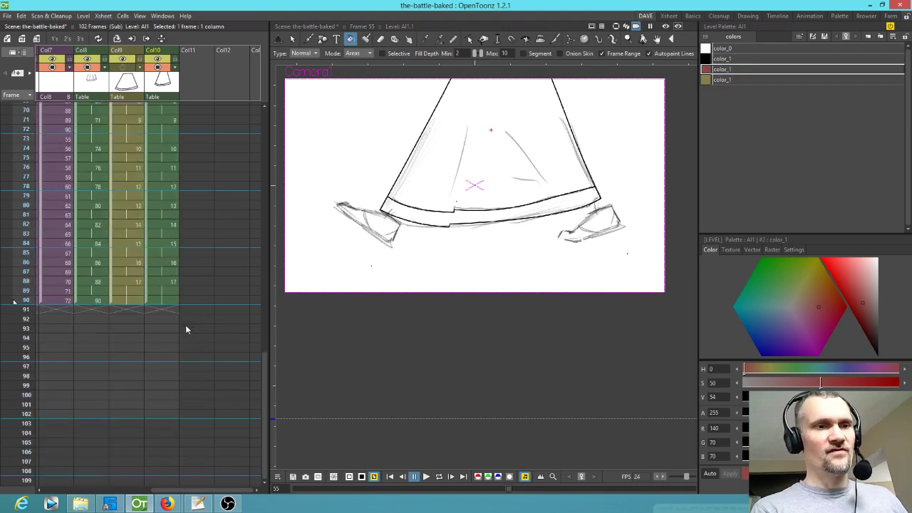
click(161, 284)
click(495, 134)
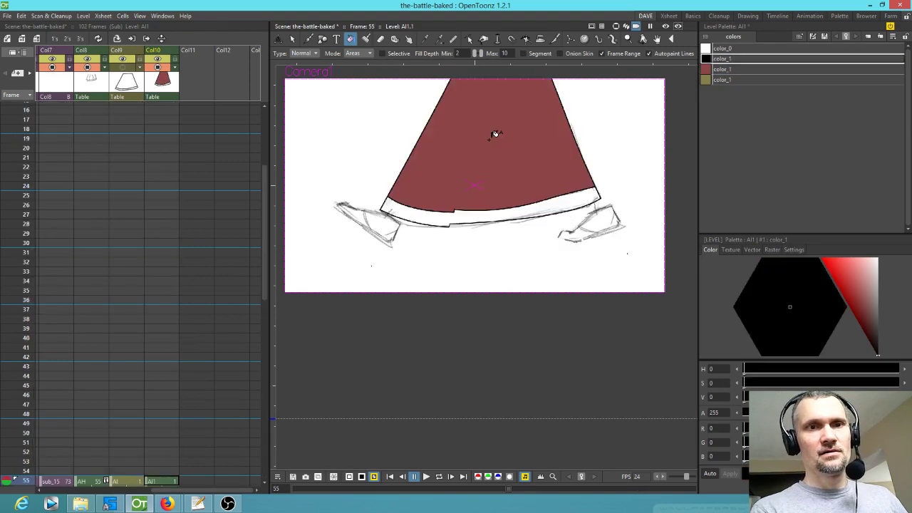
- Play the animation in a loop to check the skirt fill across the frames
scroll(165, 296, down, 3)
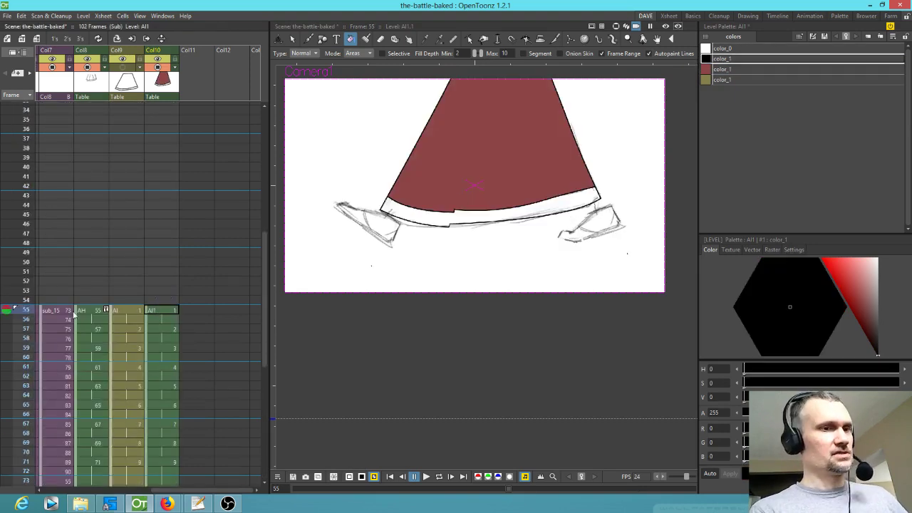
scroll(120, 318, down, 5)
key(l)
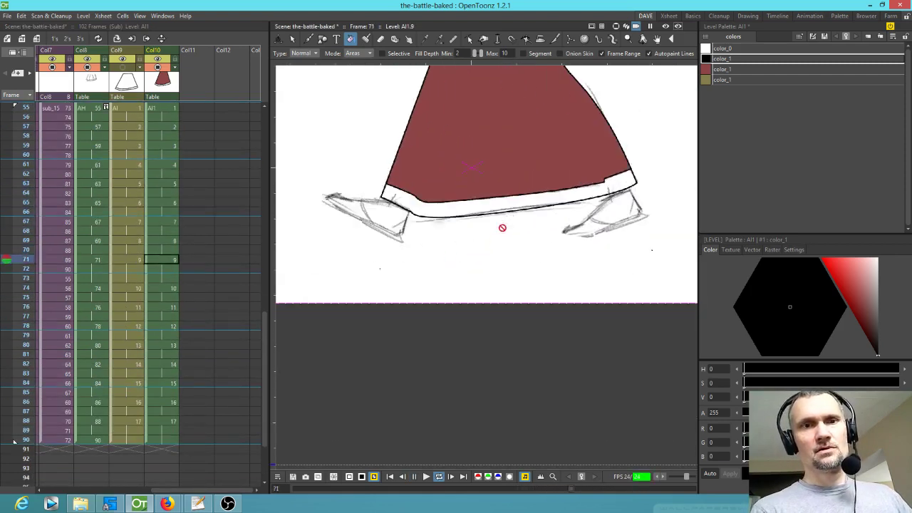
key(l)
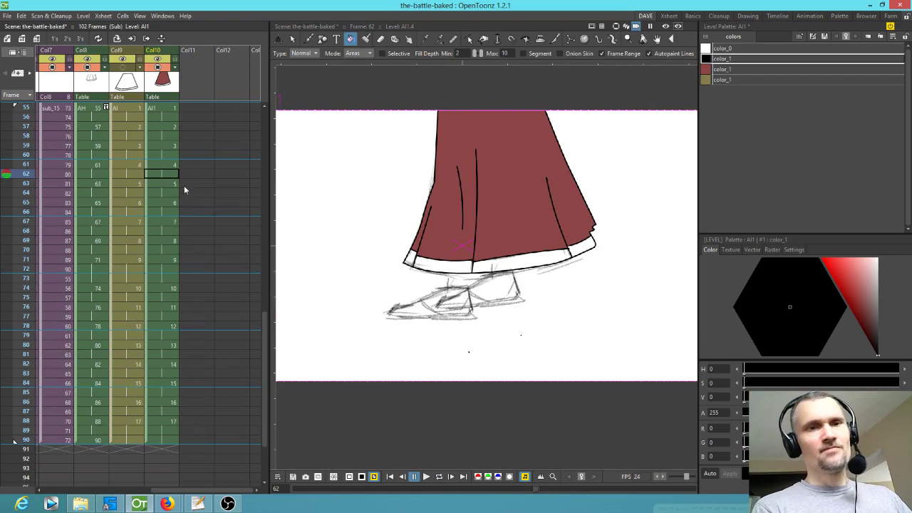
- Fill the white hem band of the skirt on frame 55 of Col10 with the olive style
click(743, 80)
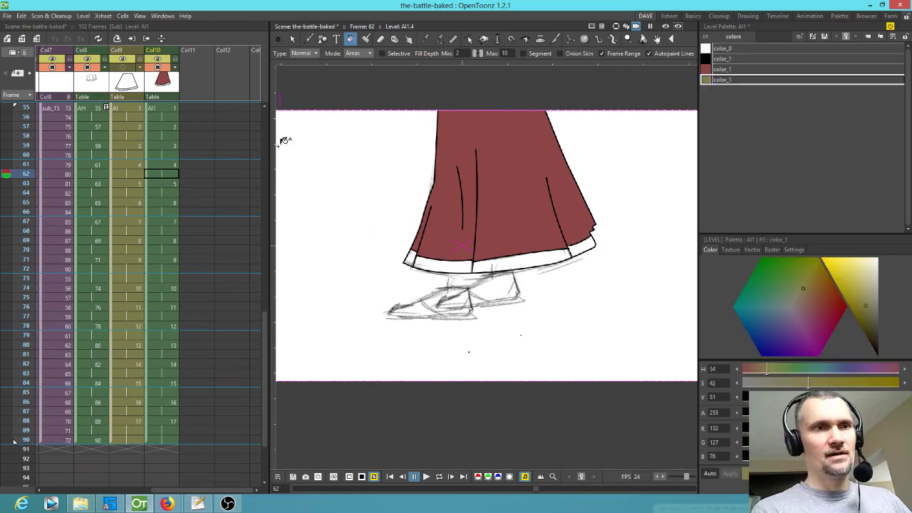
click(174, 107)
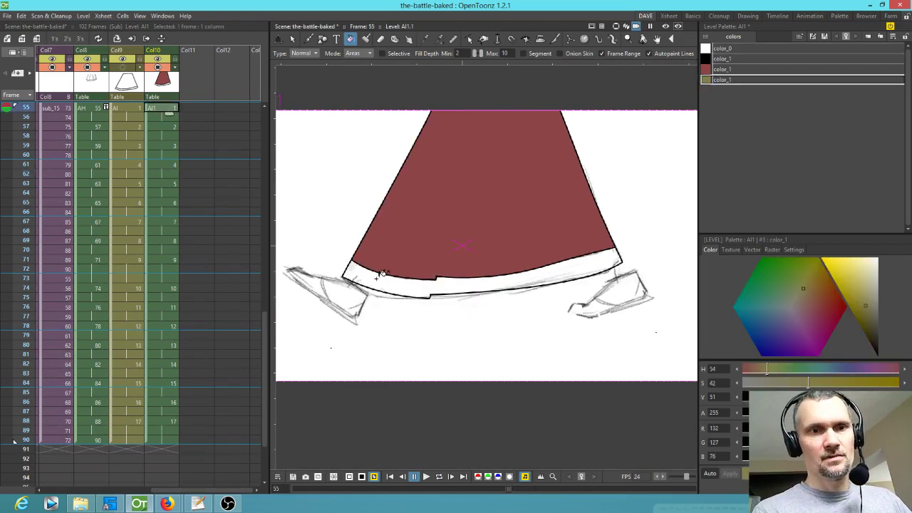
click(435, 282)
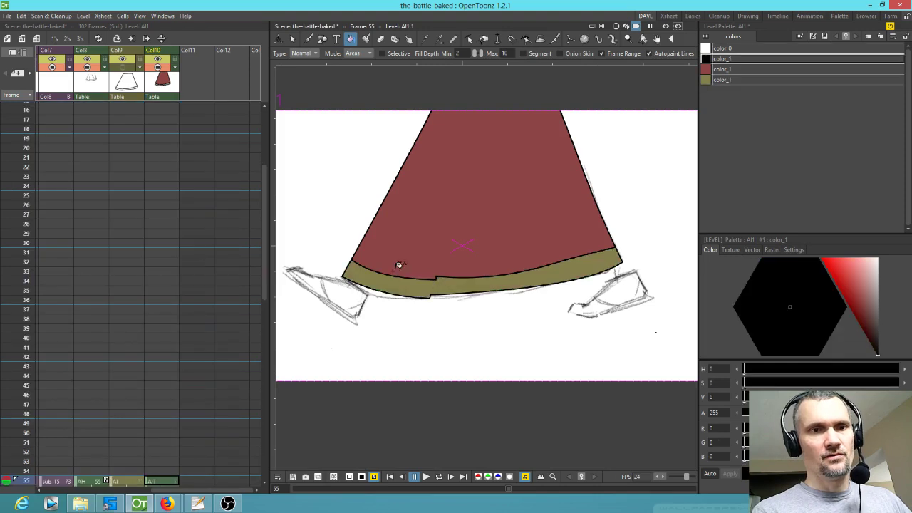
- Turn off Frame Range for the Fill tool and fill the hem sections on frame 57 with the olive style
click(727, 79)
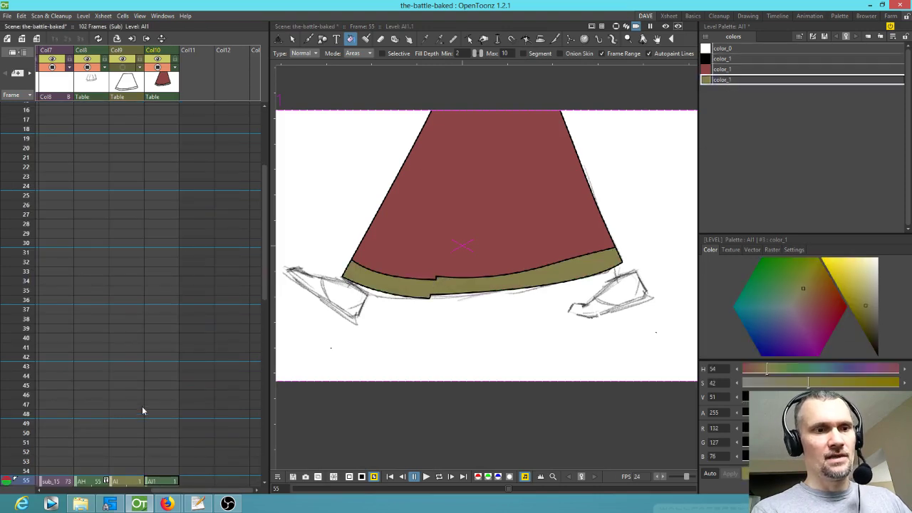
scroll(141, 410, down, 4)
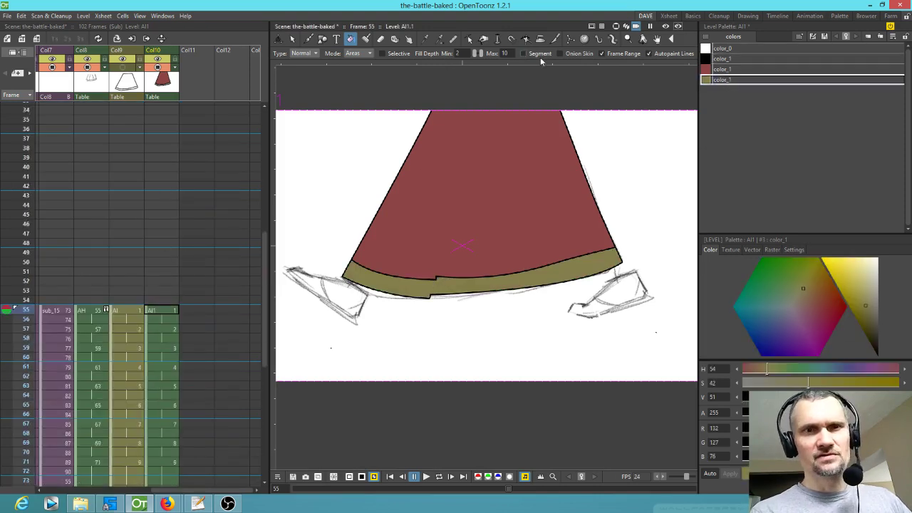
click(164, 328)
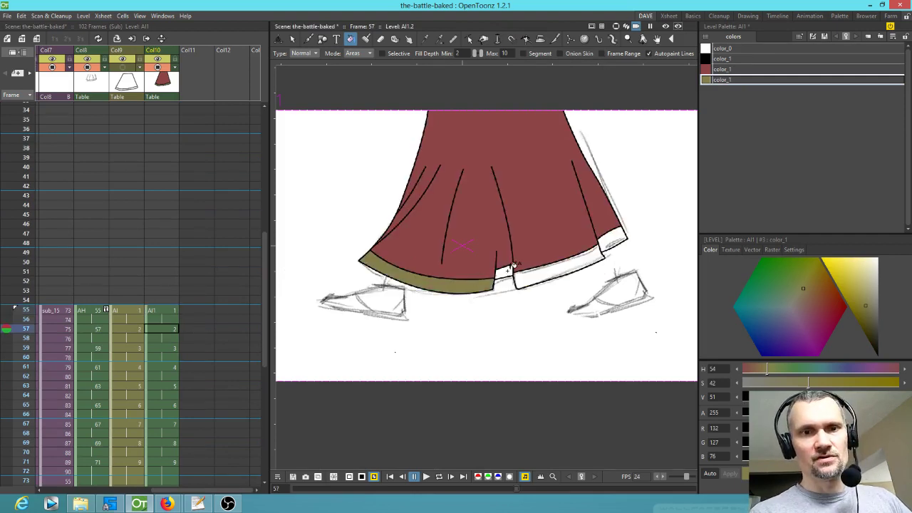
click(535, 274)
- Fill the separate hem sections on frame 59 of Col10 with the olive style
key(period)
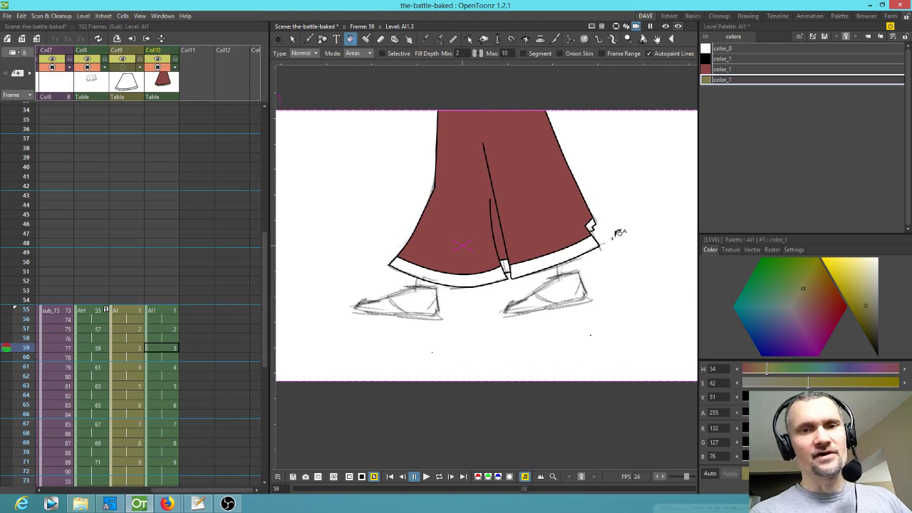
click(591, 223)
click(580, 241)
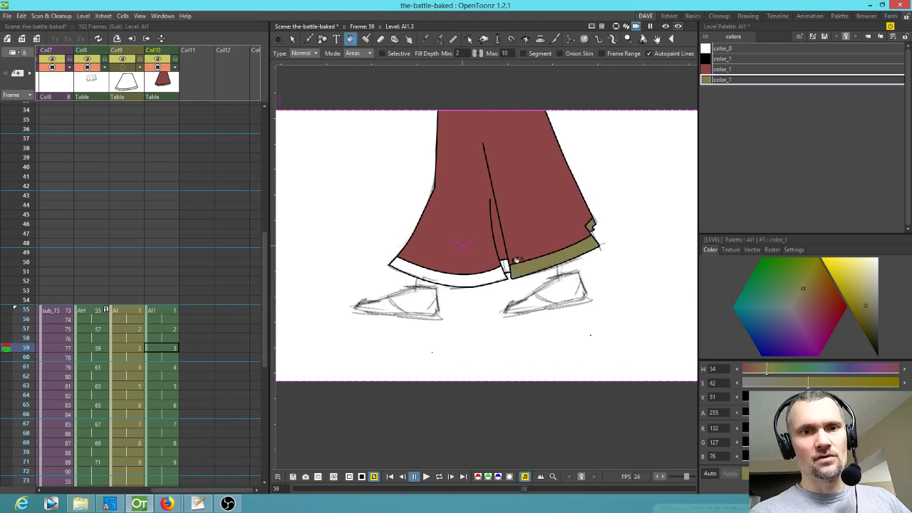
- Fill the unpainted hem areas of the skirt with the olive color_1 in the drawings at frames 59 to 67
click(496, 273)
key(period)
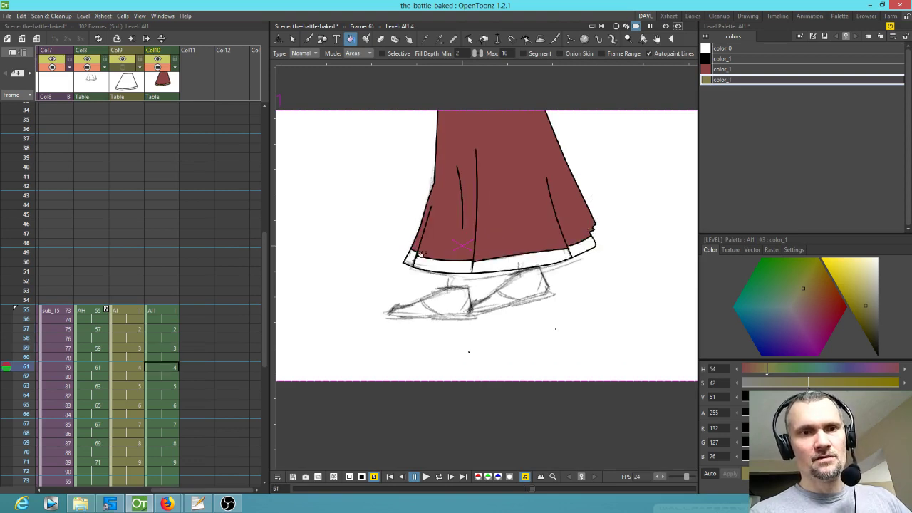
click(425, 259)
click(512, 264)
click(579, 243)
key(period)
click(553, 258)
key(period)
click(540, 260)
key(period)
click(527, 269)
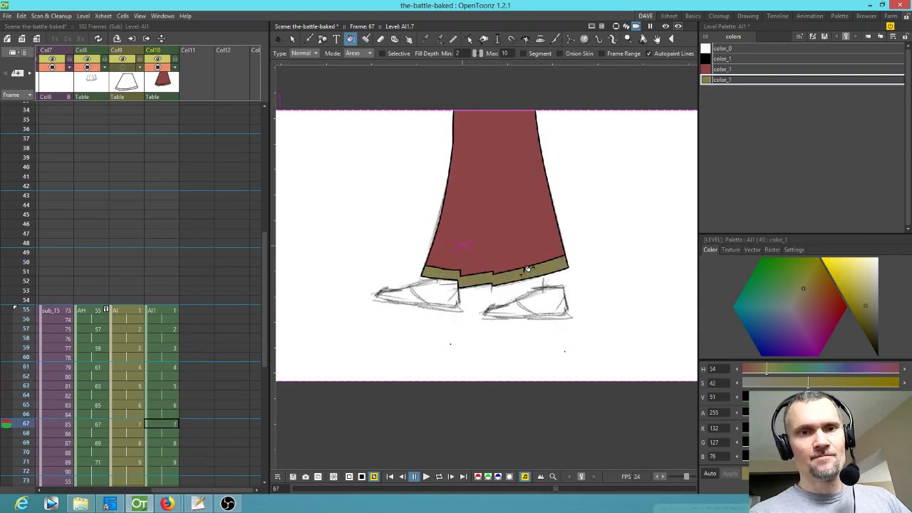
- Continue filling the skirt's hem band with olive in the drawings at frames 69 to 80
key(period)
click(544, 273)
key(period)
click(543, 273)
key(period)
click(538, 271)
key(period)
click(532, 267)
key(period)
click(525, 262)
key(period)
click(516, 262)
- Fill the remaining hem bands with olive in the skirt drawings up to frame 88
key(period)
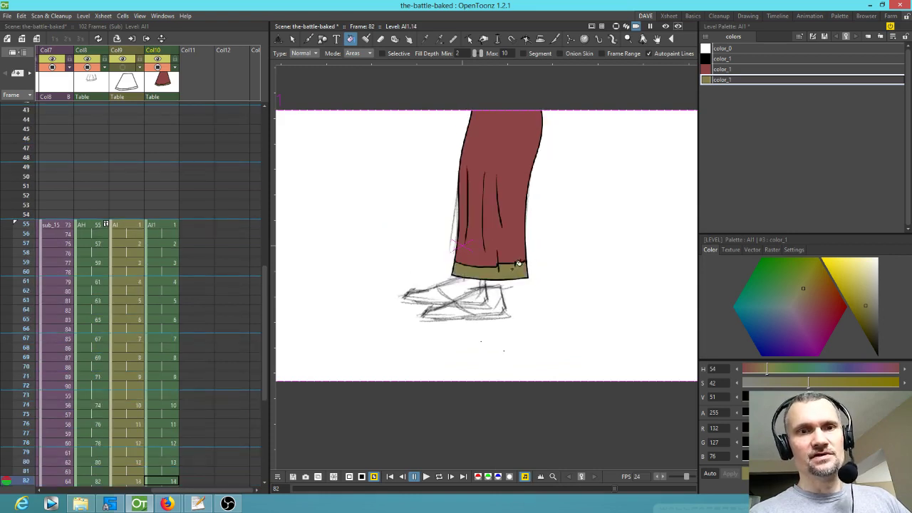
key(period)
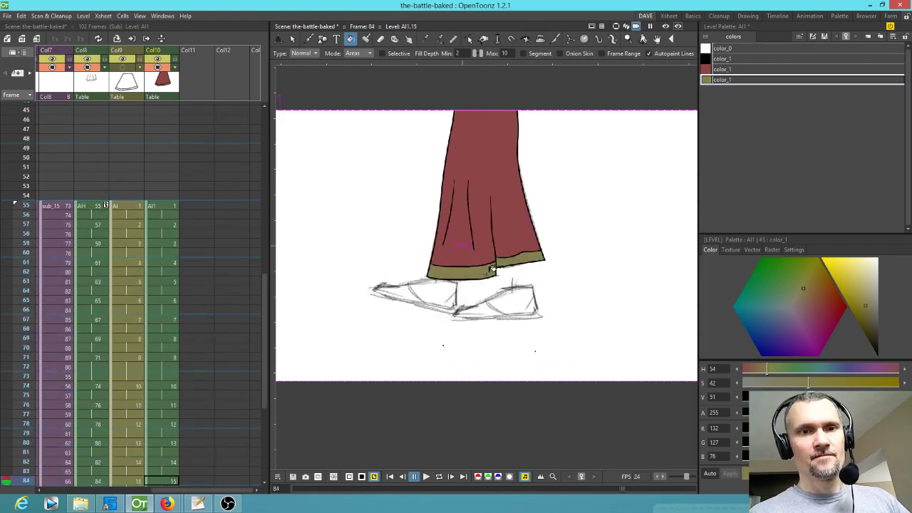
key(period)
key(period)
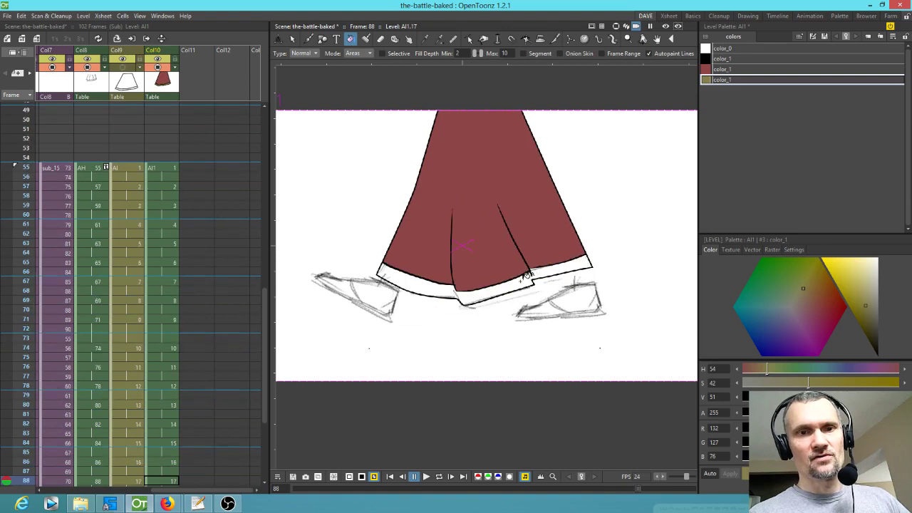
click(521, 278)
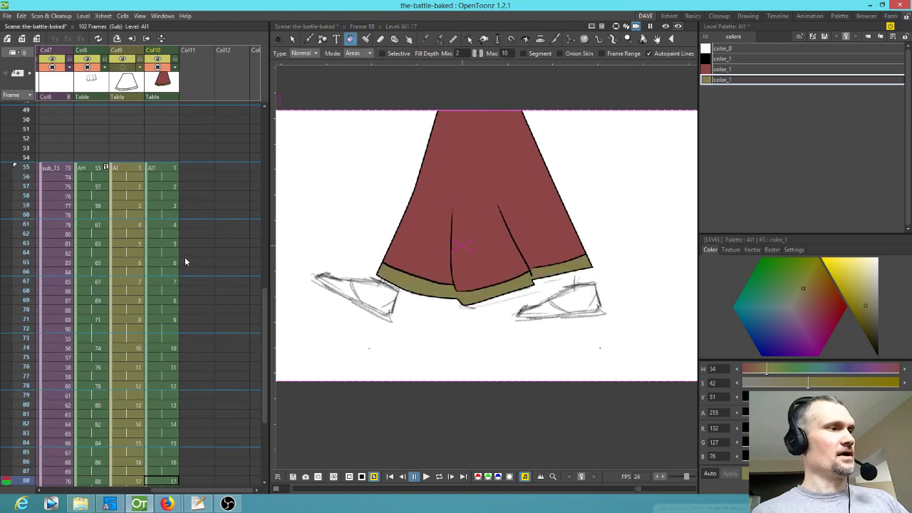
- Play back the walk cycle to review the painted skirt, with the whole camera frame in view
key(l)
scroll(300, 265, down, 3)
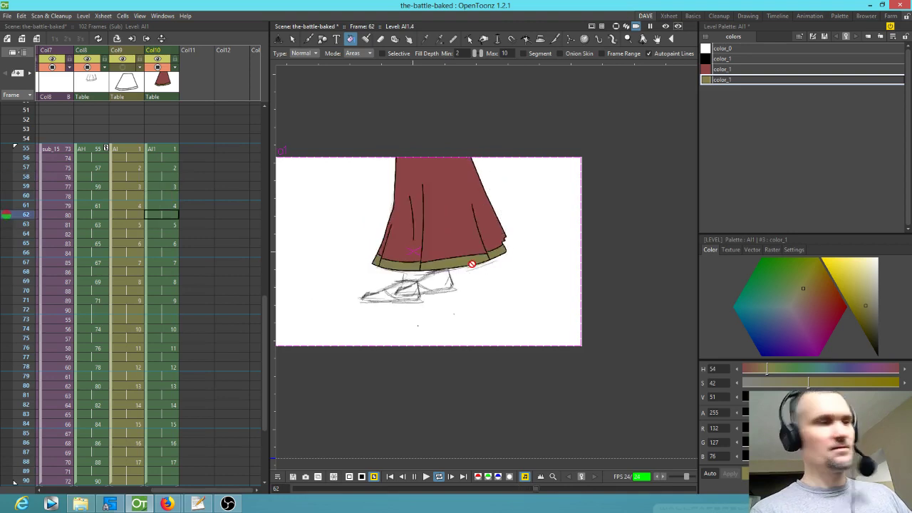
key(l)
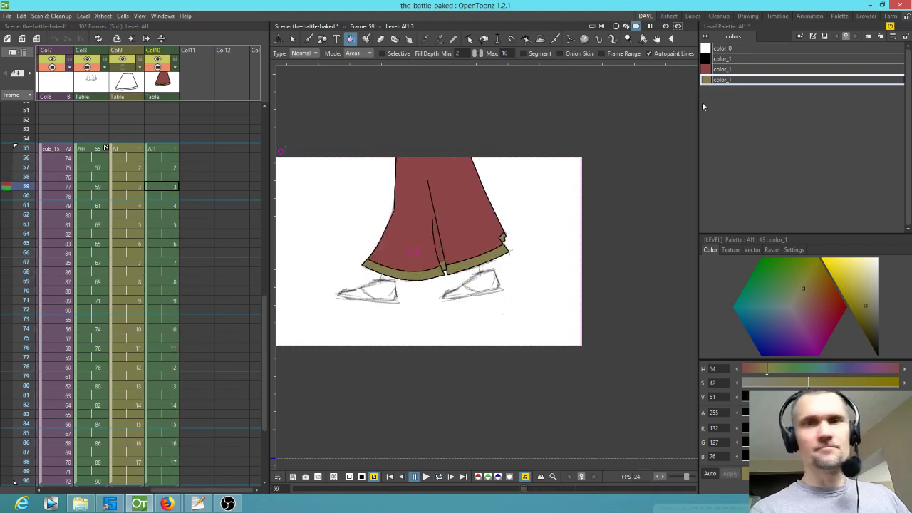
- With the Brush tool and the black color_1, draw a fold line from mid-skirt down to the hem notch in frame 55
click(748, 59)
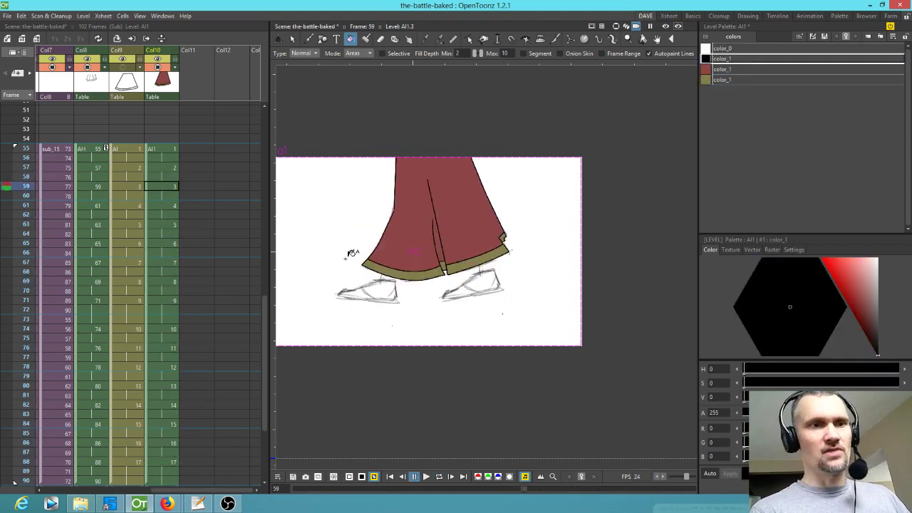
click(173, 149)
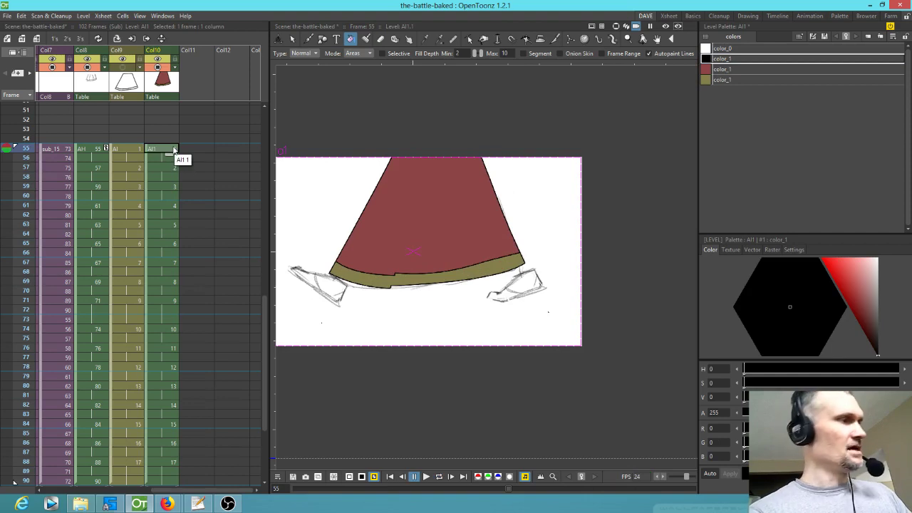
key(b)
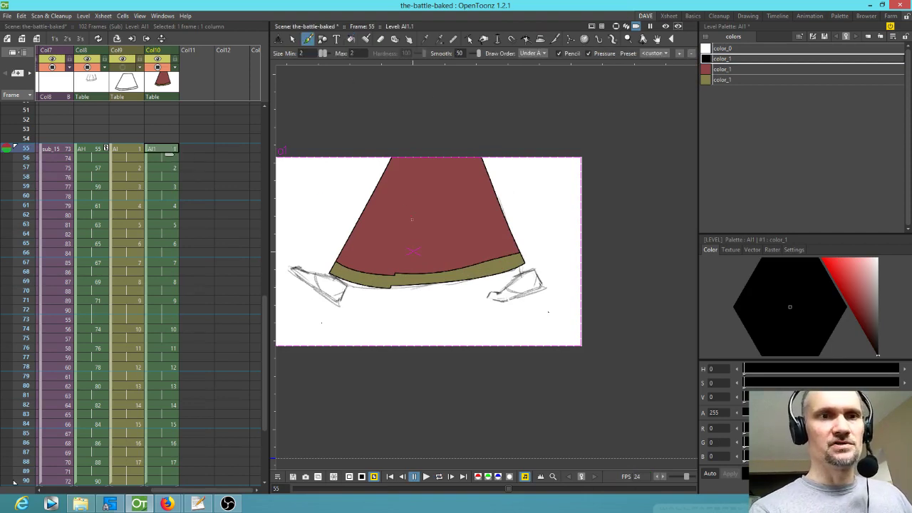
drag(412, 206, 394, 277)
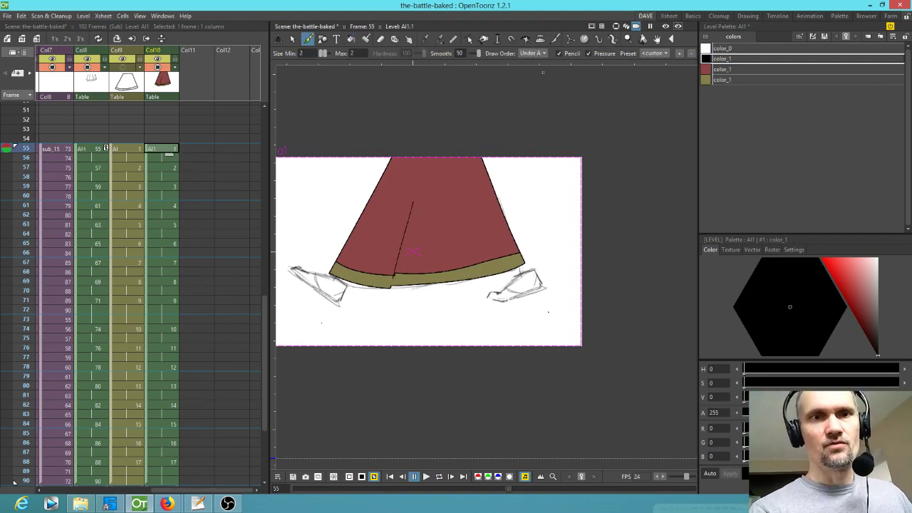
- Set the brush smoothing to 10 and draw more fold lines on the skirt in frame 55
drag(479, 54, 474, 57)
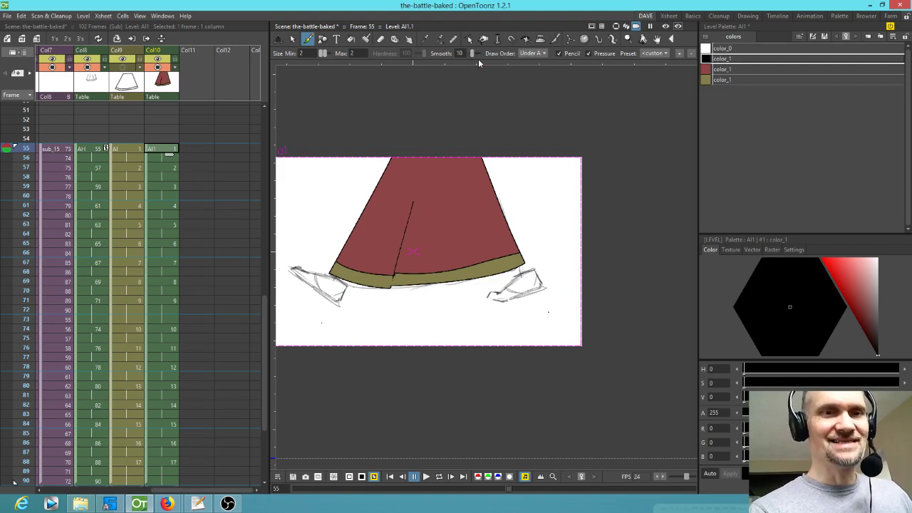
drag(458, 191, 497, 253)
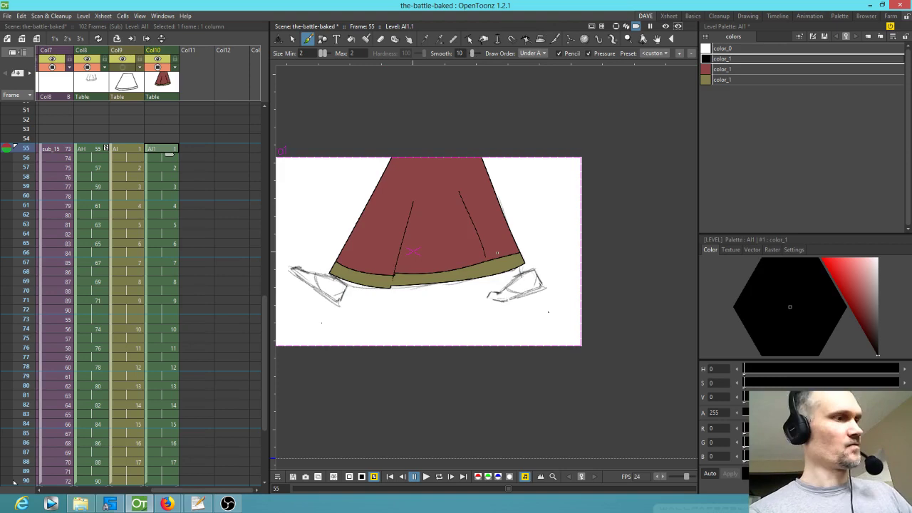
key(period)
key(comma)
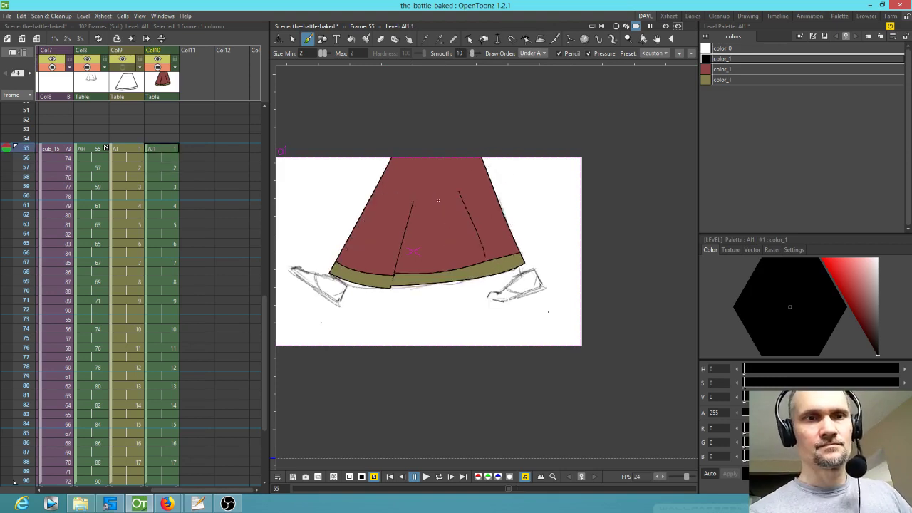
drag(435, 159, 437, 215)
drag(395, 181, 386, 235)
- Draw fold lines on the skirt drawing following frame 55, flipping between neighbouring drawings to match their placement
key(period)
key(comma)
key(period)
key(comma)
key(period)
key(period)
mouse_move(396, 212)
mouse_down()
mouse_move(405, 173)
mouse_move(485, 224)
mouse_up()
key(comma)
key(period)
key(comma)
key(period)
- Draw fold lines on the skirt in frame 65, rising from the hem and running down from the upper skirt
key(period)
key(period)
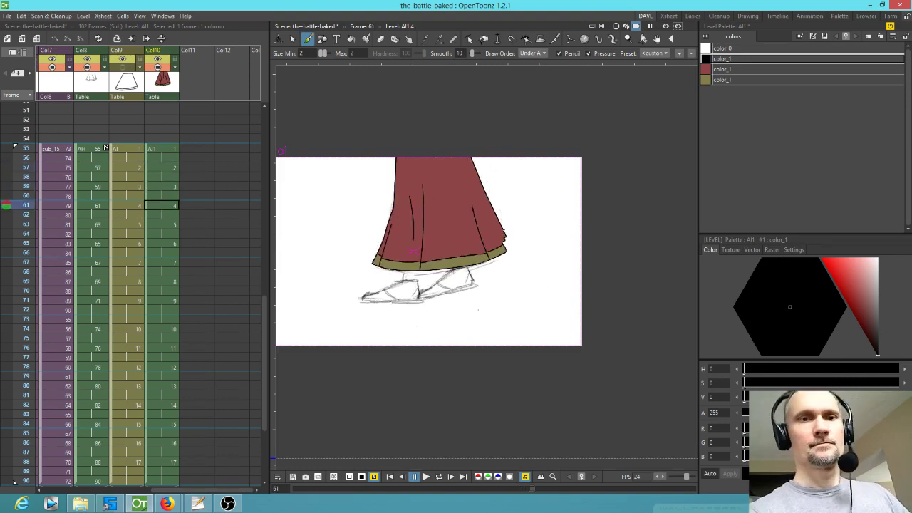
key(period)
key(period)
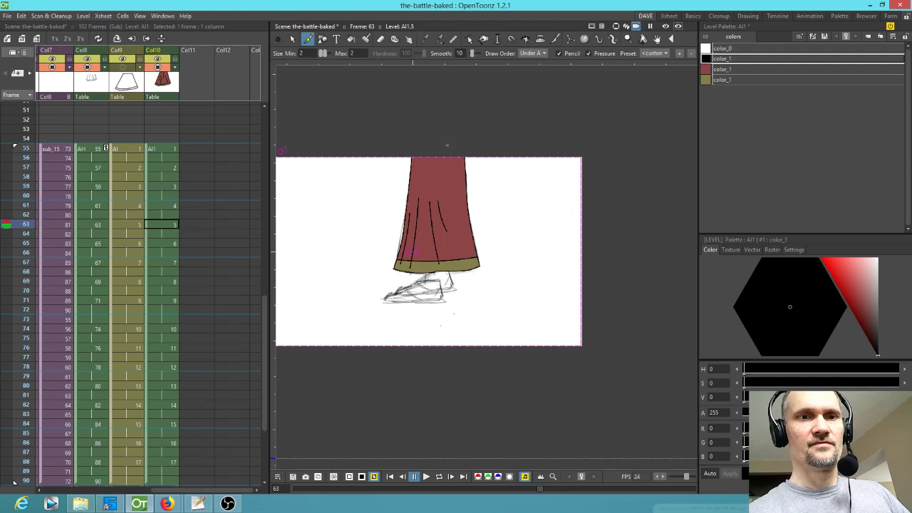
key(period)
key(period)
mouse_move(426, 227)
mouse_down()
mouse_move(428, 274)
mouse_move(412, 278)
mouse_up()
key(comma)
key(period)
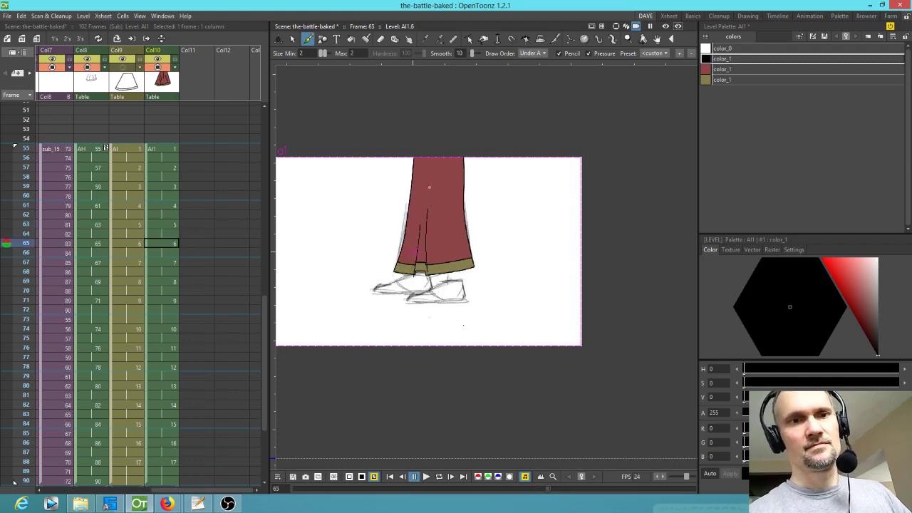
drag(444, 231, 442, 180)
key(comma)
key(period)
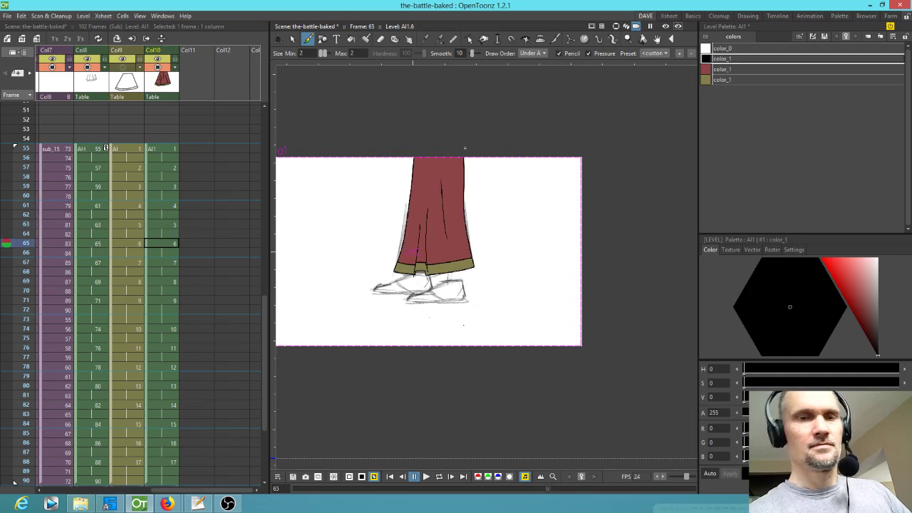
- Draw fold lines on the skirt in frame 67, two rising from the hem notches and others from the top
key(period)
key(period)
drag(432, 207, 430, 271)
drag(420, 218, 411, 278)
drag(442, 158, 449, 217)
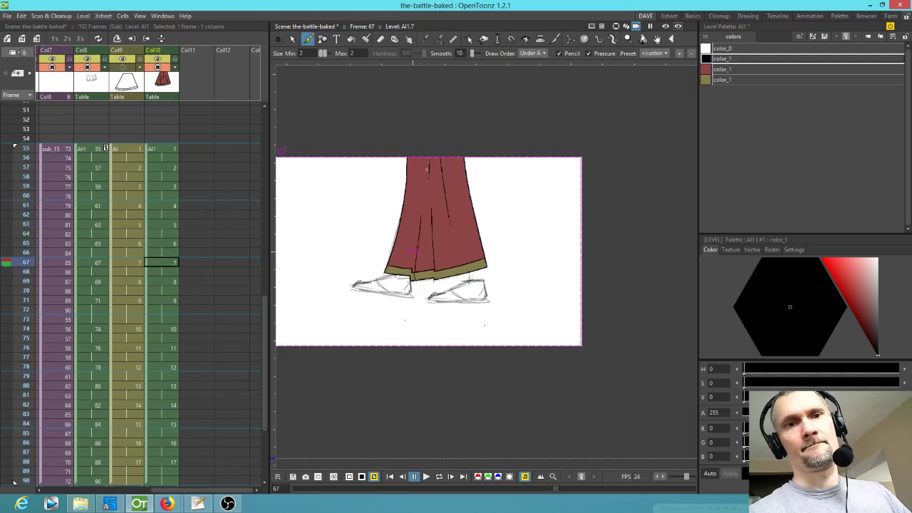
- Draw two long folds from the hem notches and short folds at the top of the skirt in frame 69
key(period)
key(period)
drag(437, 209, 448, 273)
drag(418, 201, 400, 271)
drag(417, 158, 411, 184)
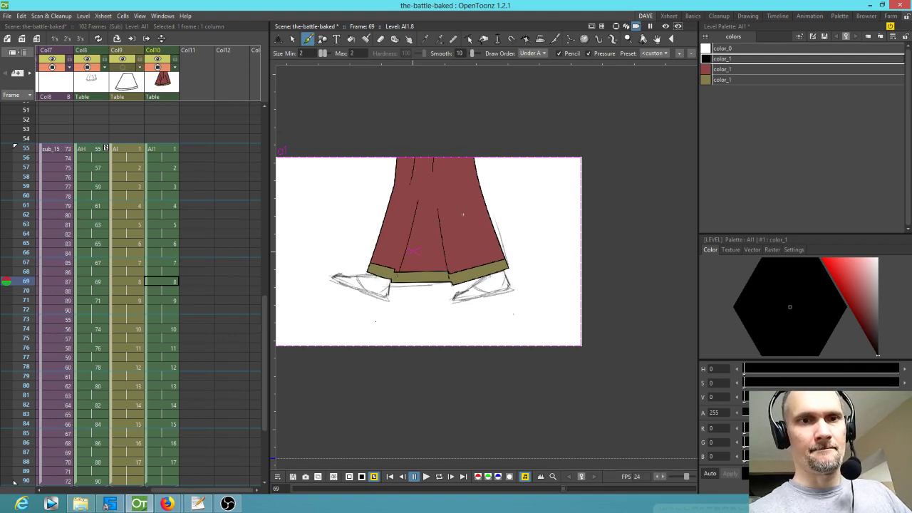
key(comma)
key(period)
- Draw fold lines on the skirt in frame 71, replacing the long central fold with short upper folds and one near the hem
key(period)
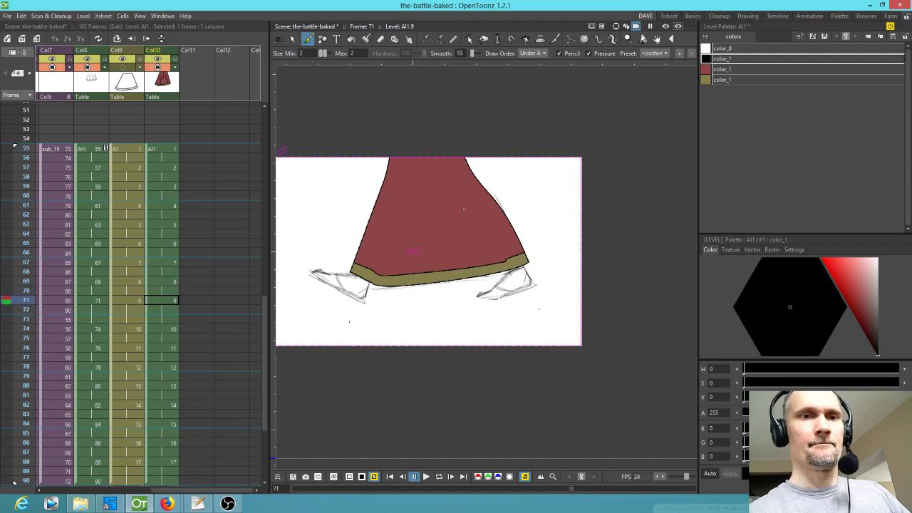
drag(507, 261, 448, 170)
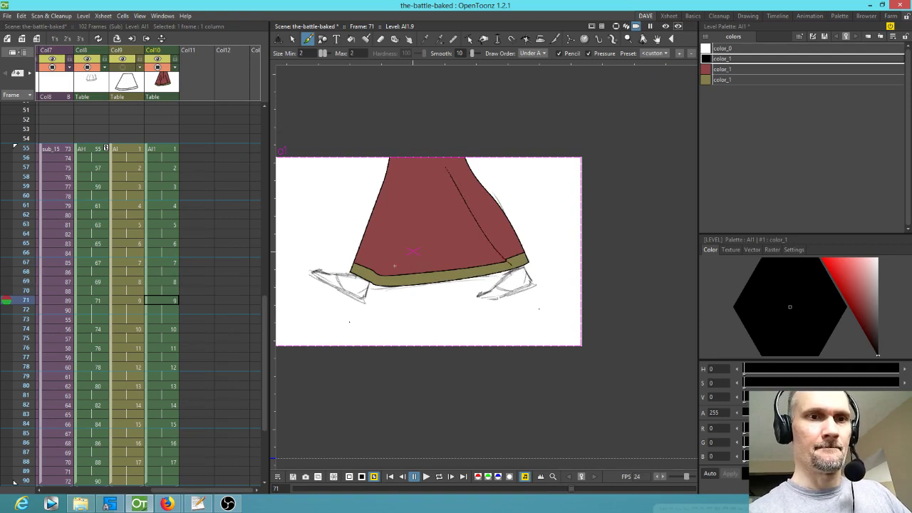
drag(400, 213, 377, 277)
mouse_move(412, 158)
mouse_down()
mouse_move(429, 191)
mouse_move(428, 255)
mouse_up()
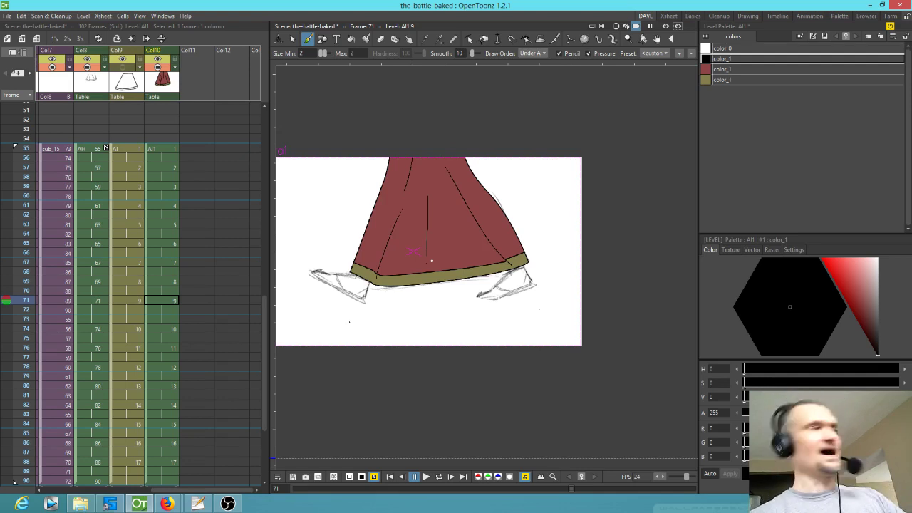
key(ctrl+z)
drag(434, 170, 446, 207)
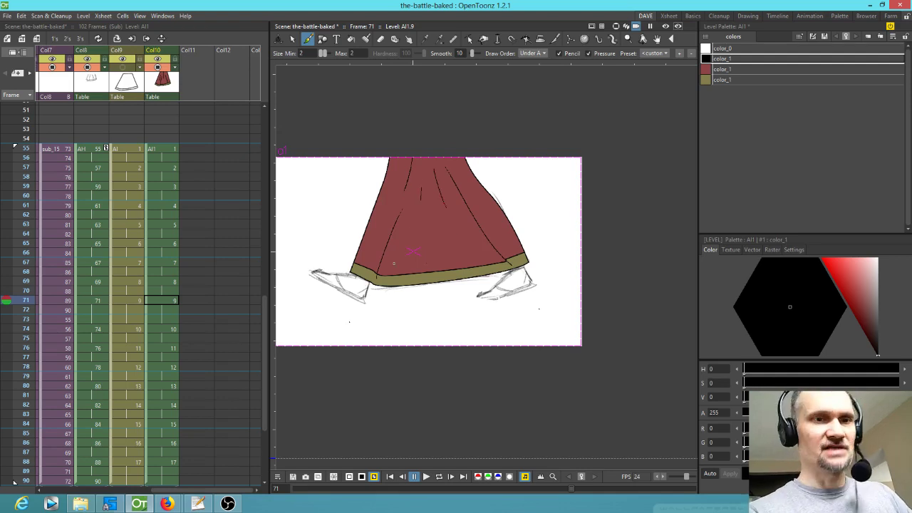
drag(403, 257, 385, 278)
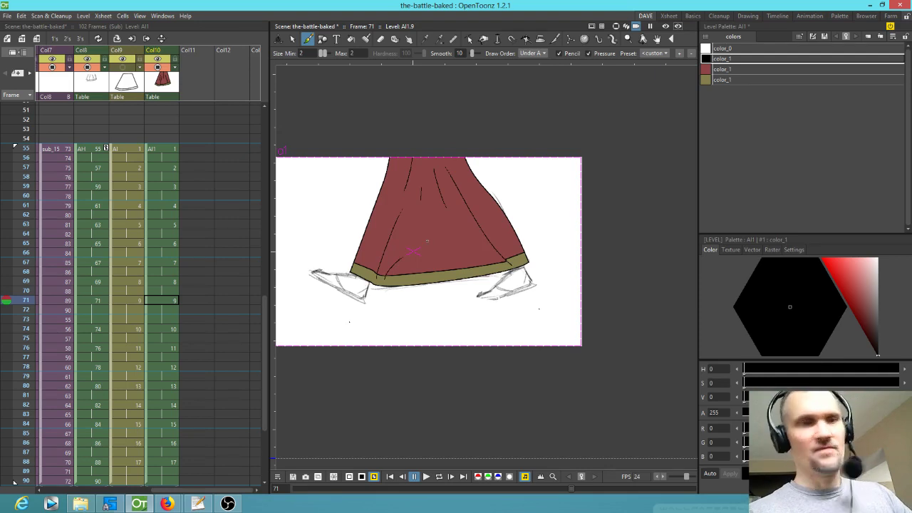
- Add fold lines along the upper part and beside the back edge of the skirt in frame 78
key(period)
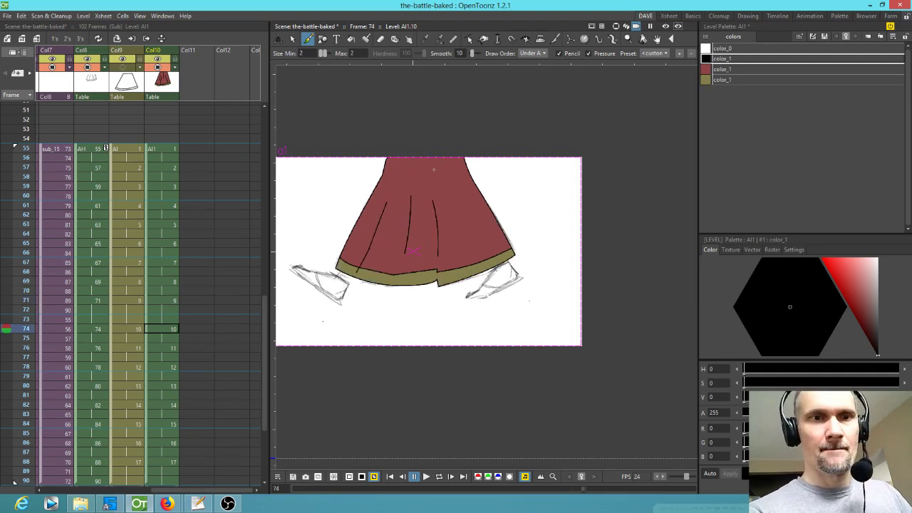
key(period)
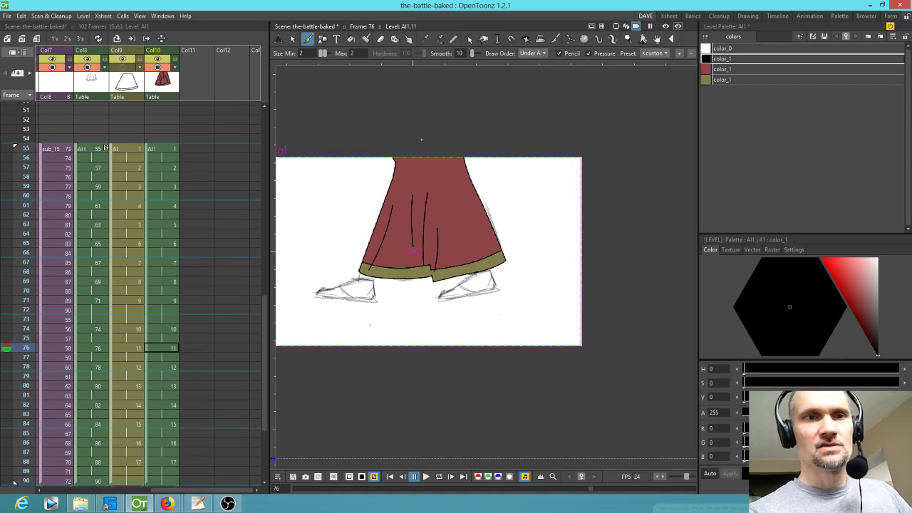
key(period)
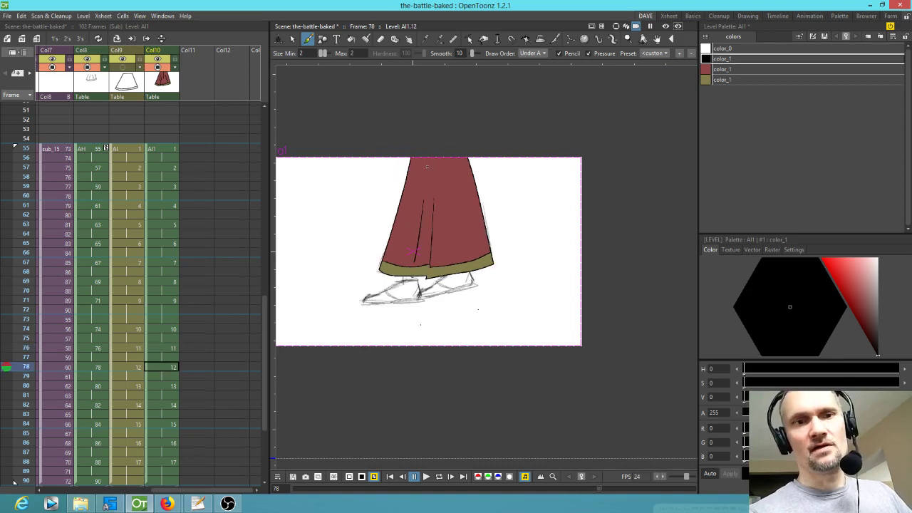
mouse_move(479, 254)
mouse_down()
mouse_move(448, 192)
mouse_move(469, 234)
mouse_move(483, 227)
mouse_move(418, 184)
mouse_up()
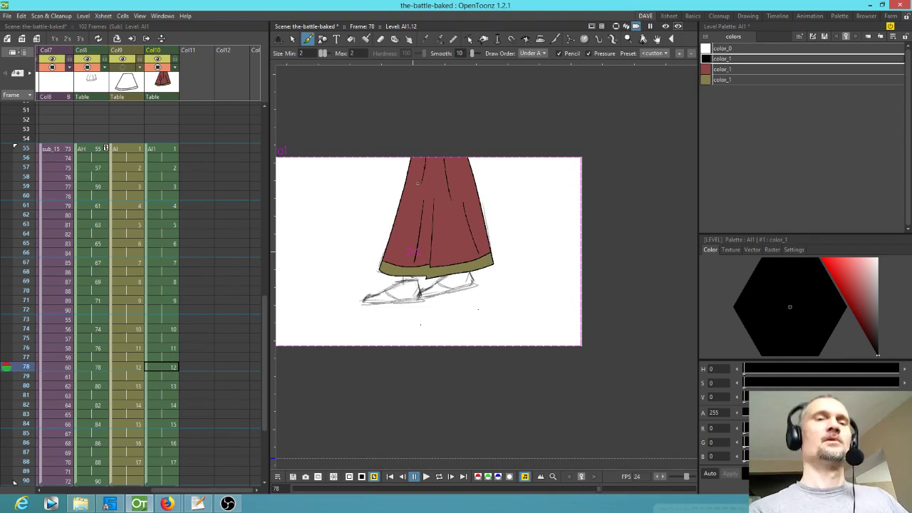
- Add short fold lines at the top of the skirt in frame 80 and in the drawing after it
key(period)
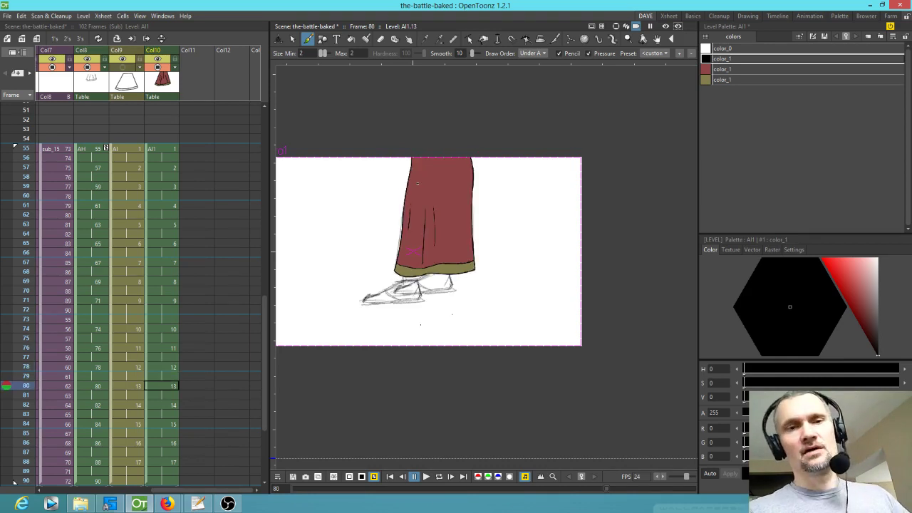
drag(448, 146, 454, 187)
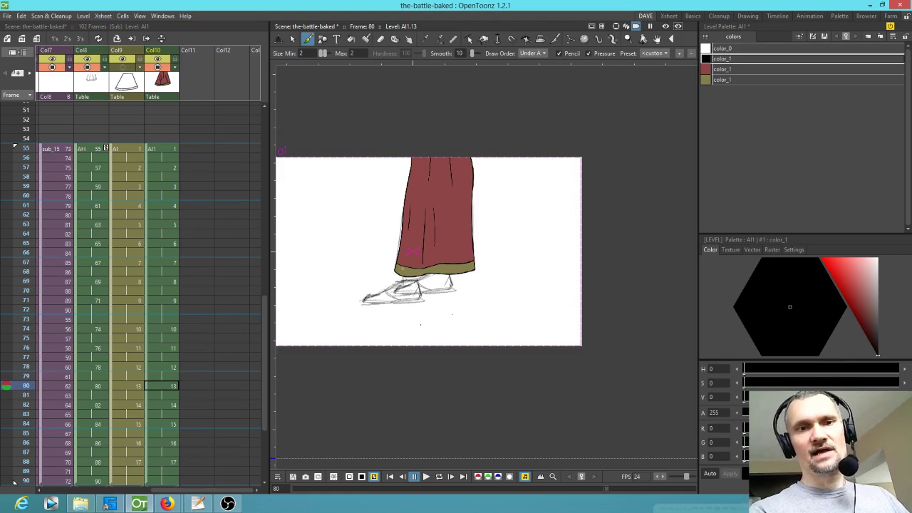
key(period)
mouse_move(450, 154)
mouse_down()
mouse_move(426, 251)
mouse_move(430, 207)
mouse_up()
- Draw fold lines on the upper and middle skirt in frame 88 and play back the walk cycle
key(period)
key(period)
key(period)
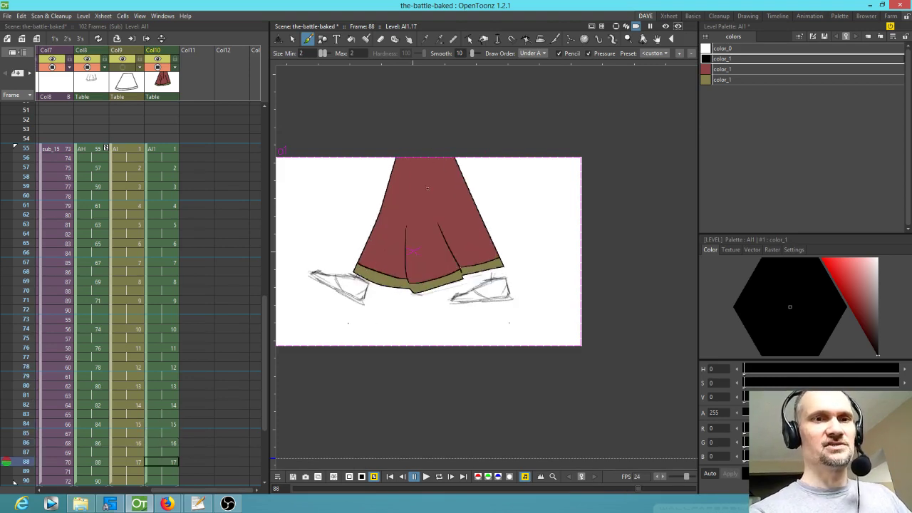
mouse_move(423, 158)
mouse_down()
mouse_move(426, 182)
mouse_move(442, 188)
mouse_move(416, 243)
mouse_up()
drag(400, 203, 392, 230)
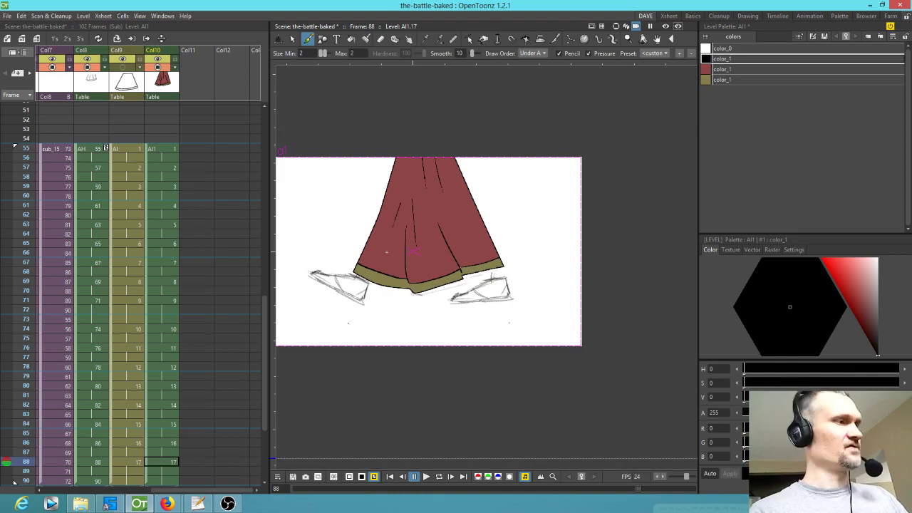
key(p)
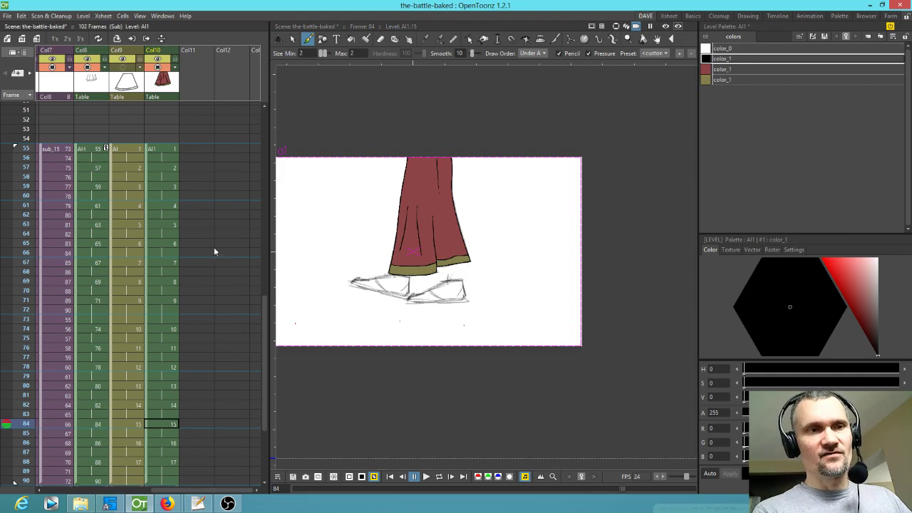
- Delete the column with the uncoloured outline skirt level AI from the xsheet, keeping the coloured skirt column
drag(132, 214, 211, 239)
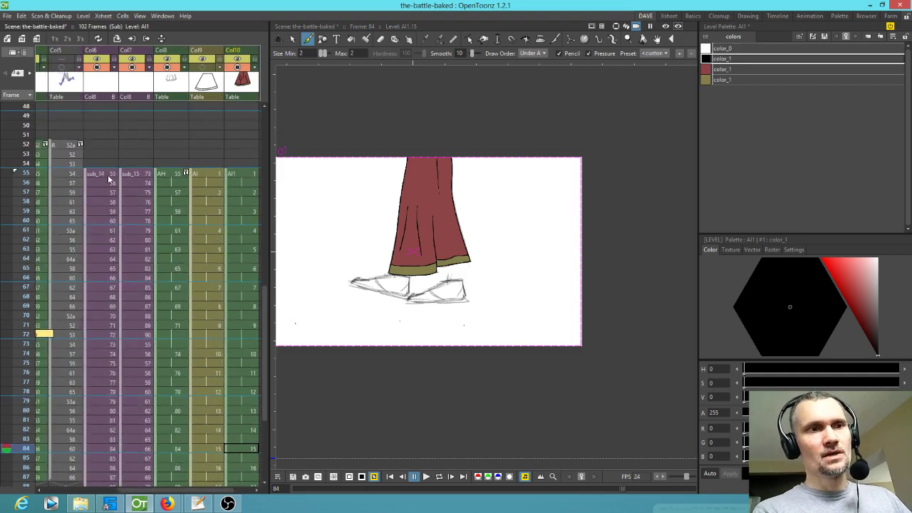
drag(198, 208, 181, 232)
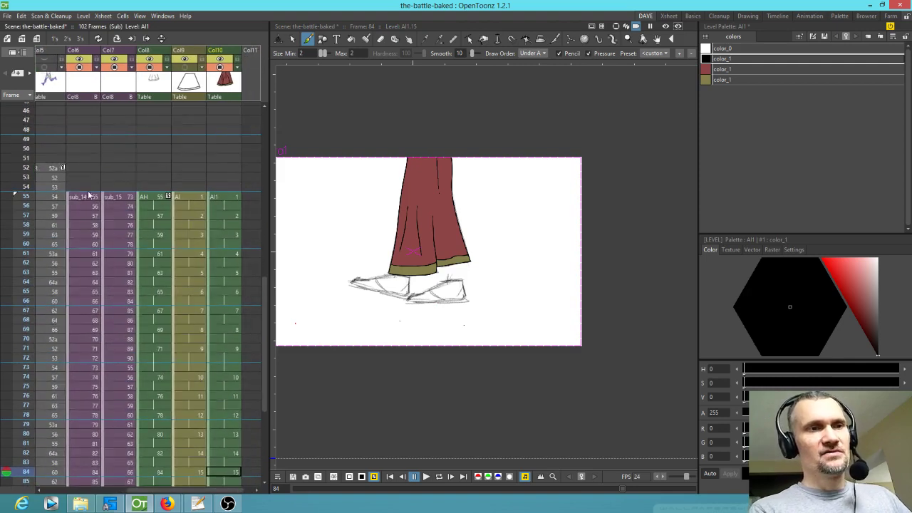
click(84, 201)
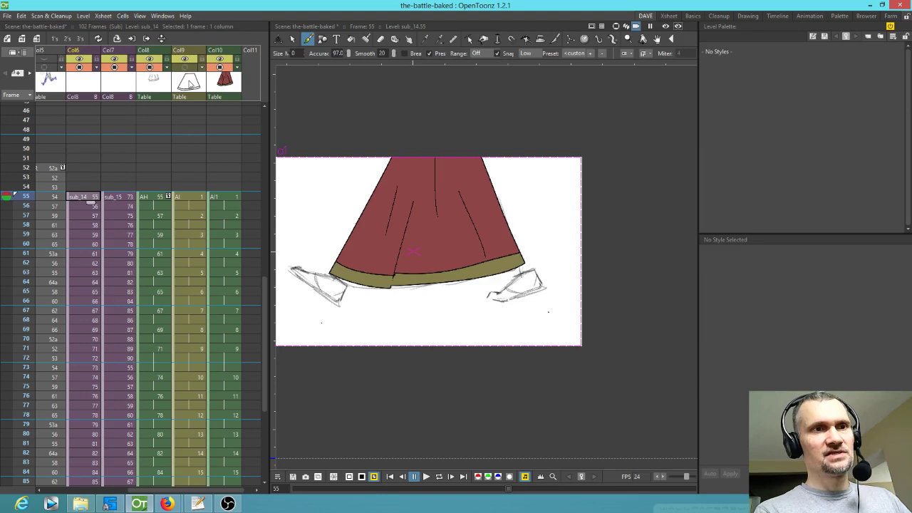
click(189, 83)
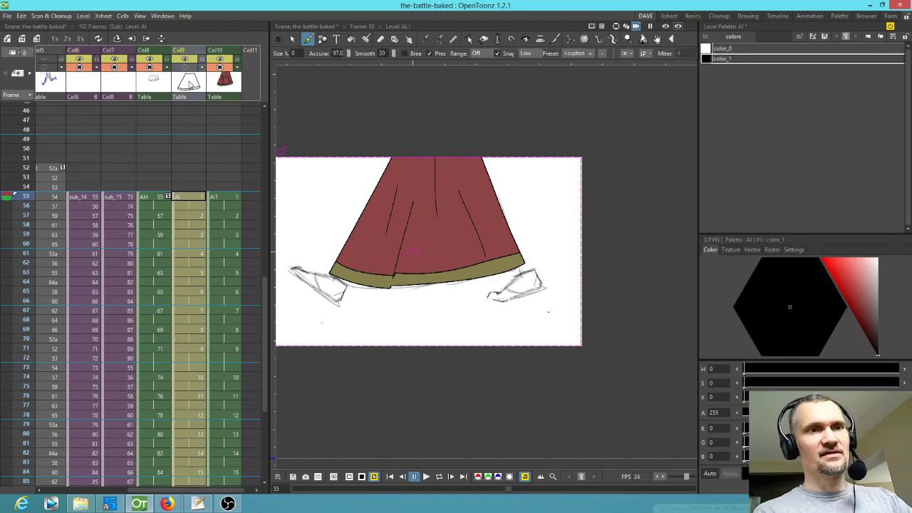
key(Delete)
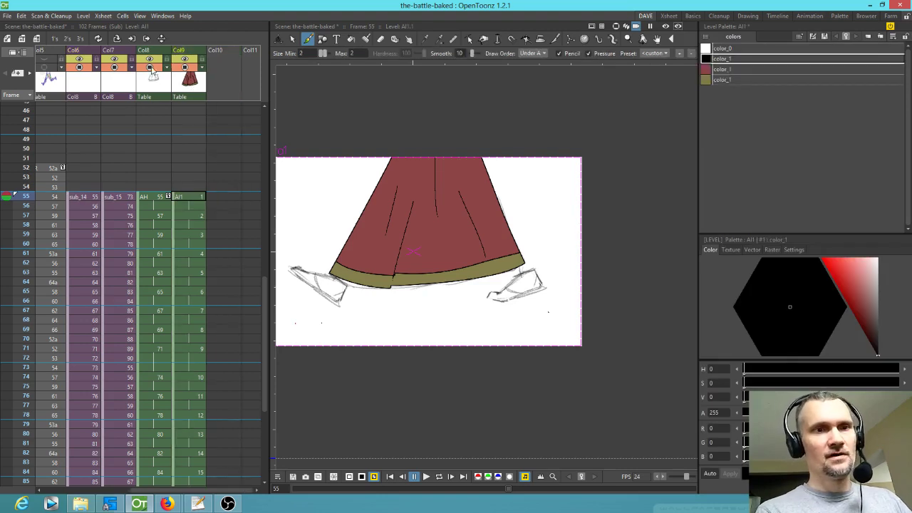
click(152, 71)
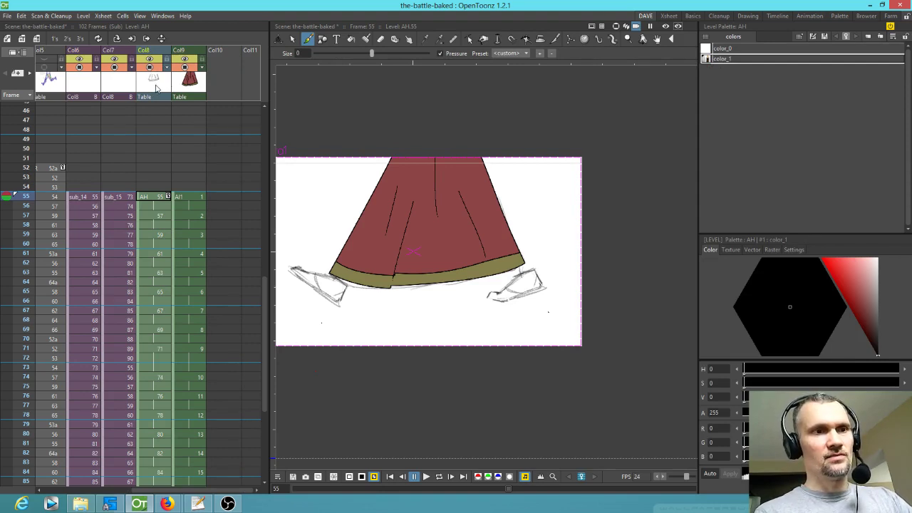
key(Delete)
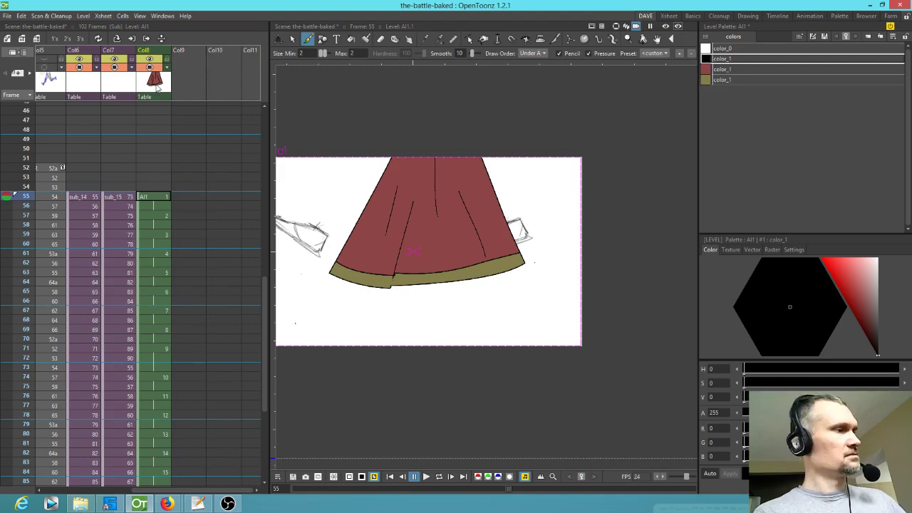
key(ctrl+z)
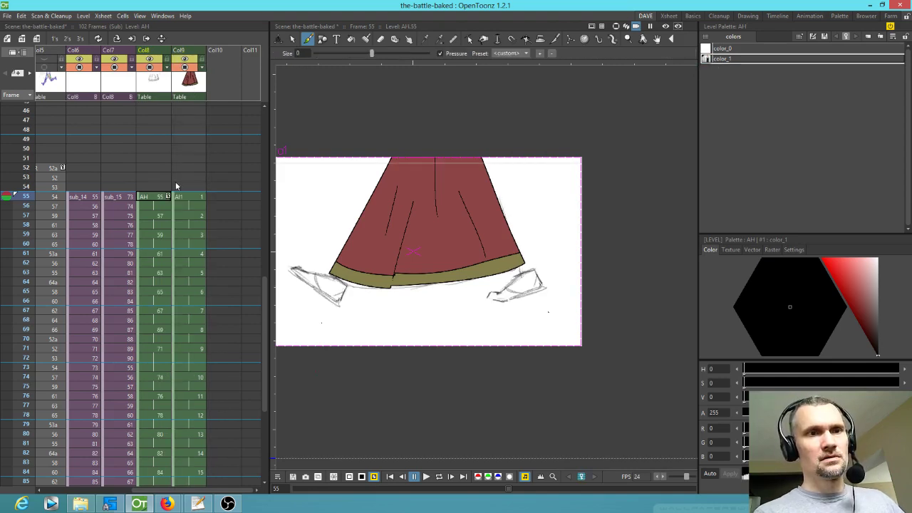
- Open the sub_14 sub-xsheet at frame 55 to work on its rough shoe drawing
click(155, 198)
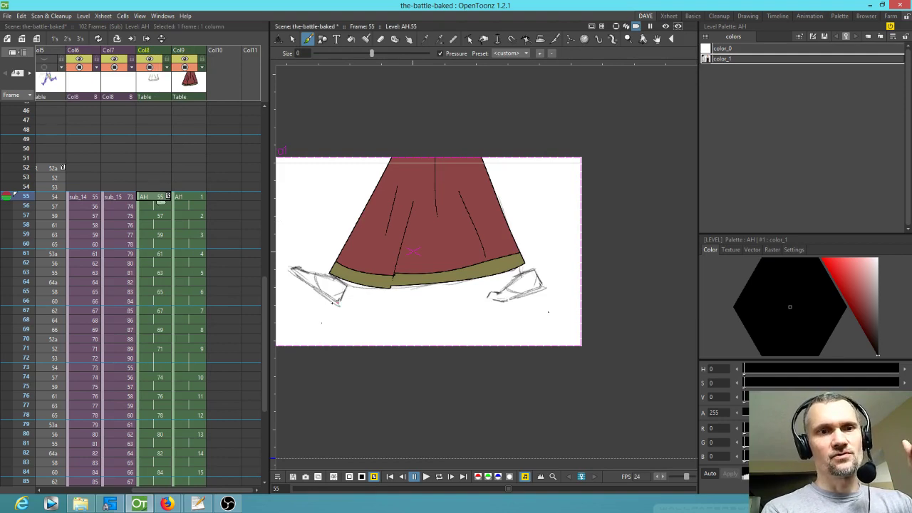
click(92, 198)
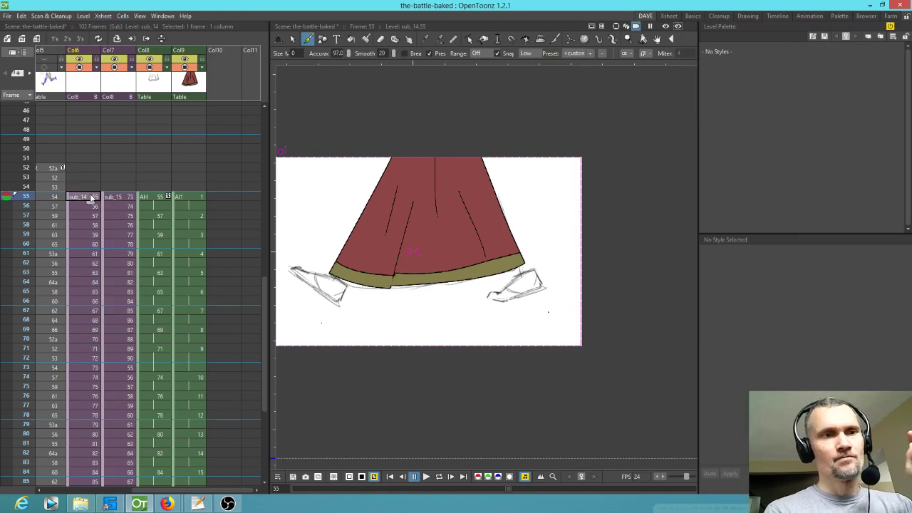
key(ctrl+shift+o)
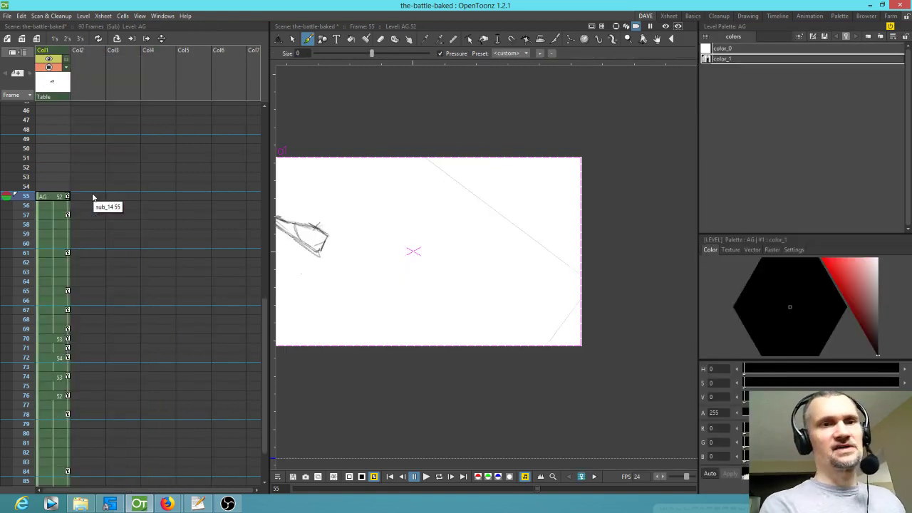
drag(395, 261, 533, 277)
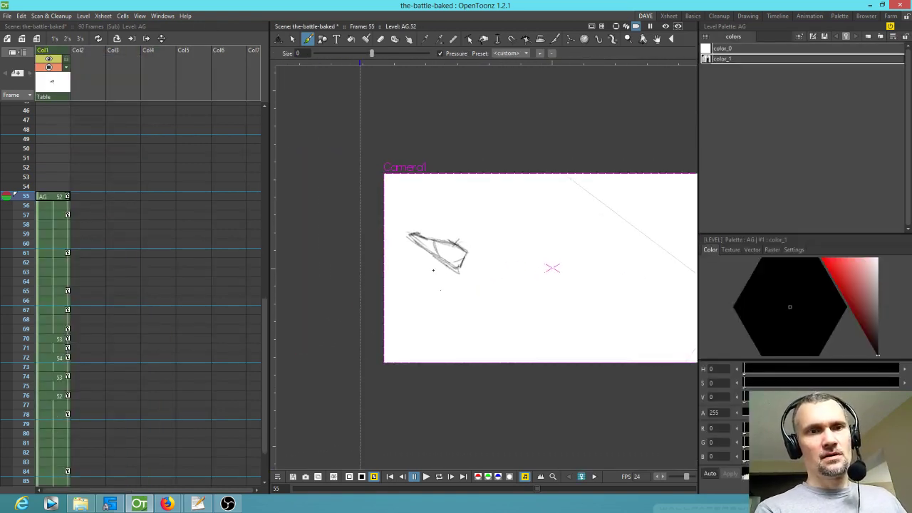
scroll(430, 269, up, 3)
scroll(430, 269, up, 2)
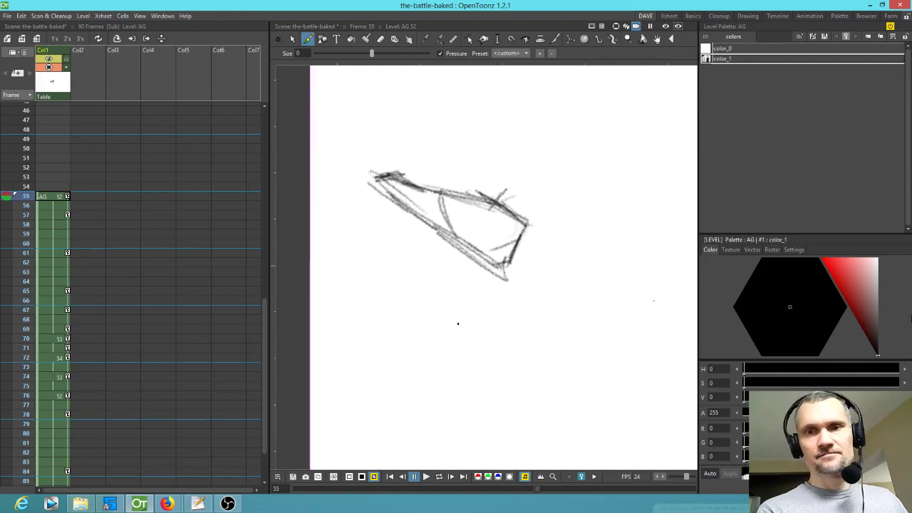
- Add four new colour styles, color_2 to color_5, to the AG level palette
click(724, 62)
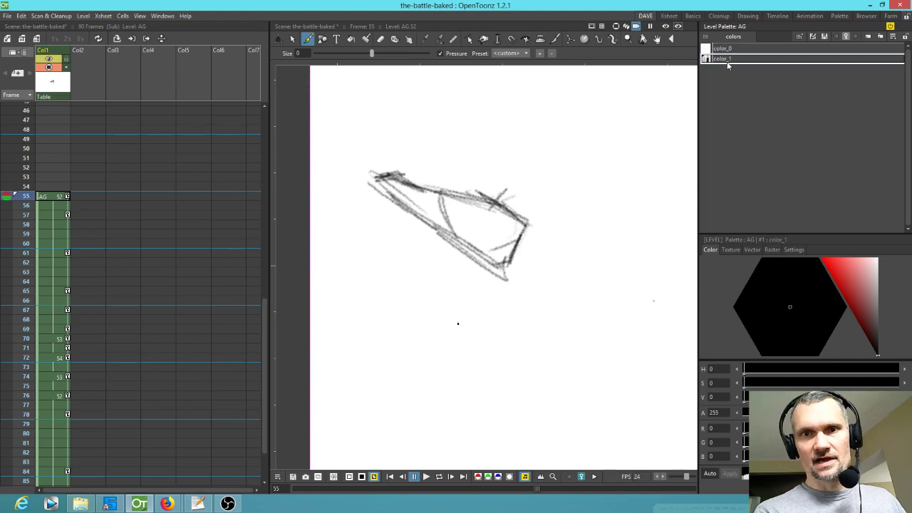
click(869, 36)
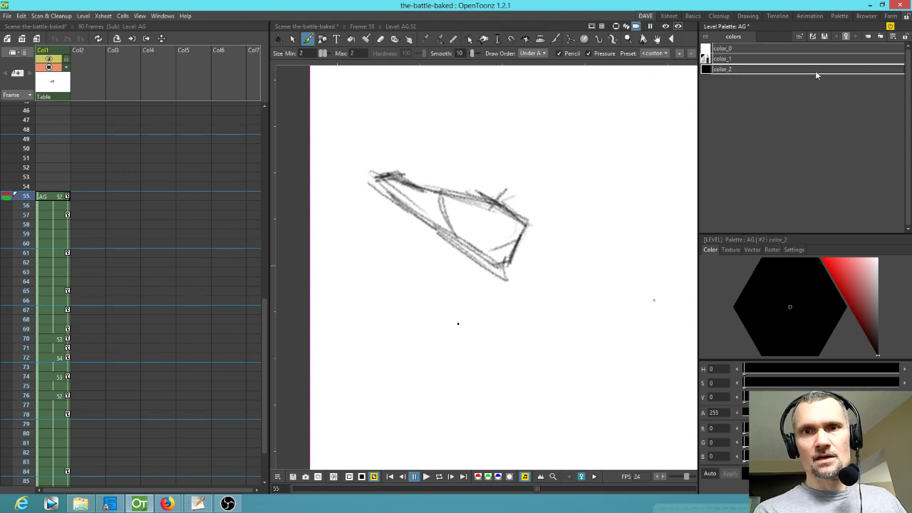
click(870, 38)
click(870, 38)
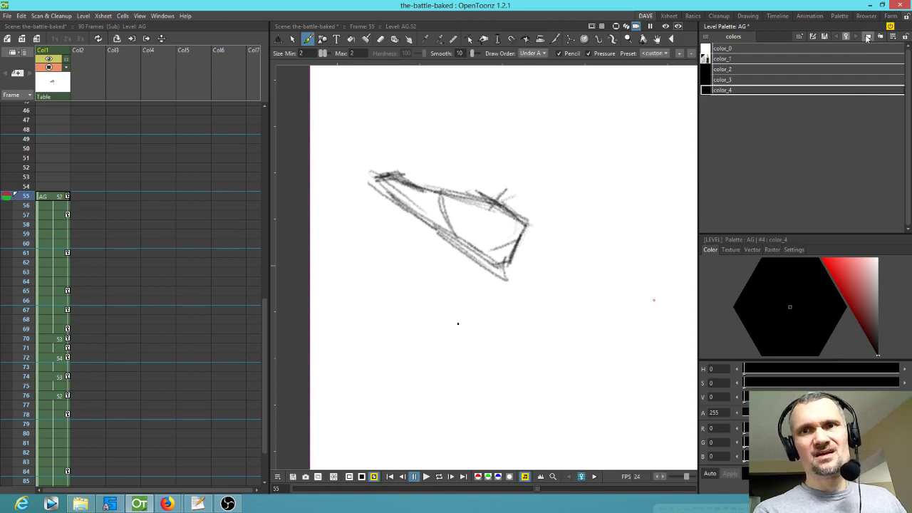
click(868, 38)
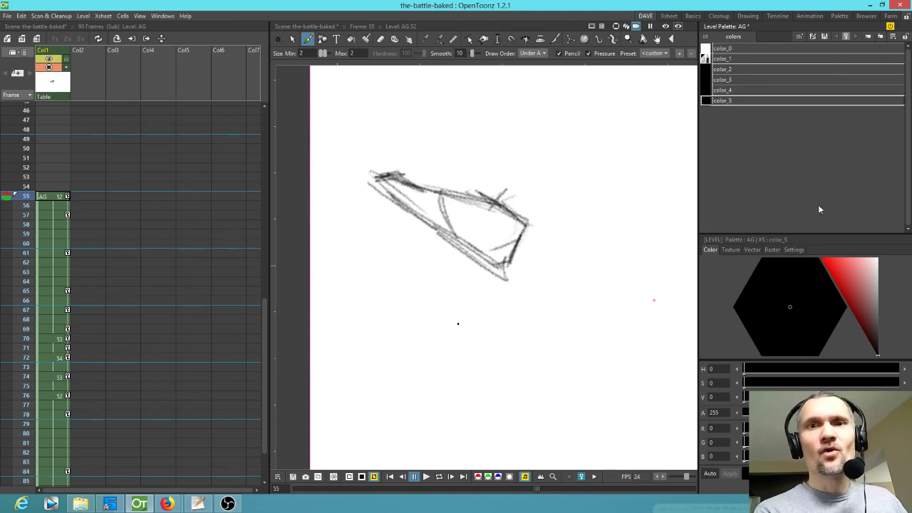
- Set color_5 to light pink (H 0, S 25, V 88) and color_4 to dark reddish brown (H 5, S 37, V 47)
click(866, 271)
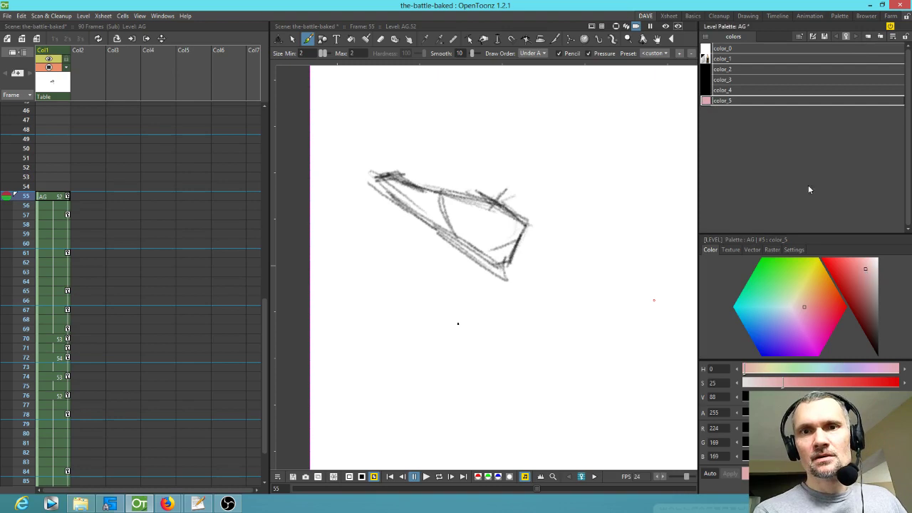
click(728, 90)
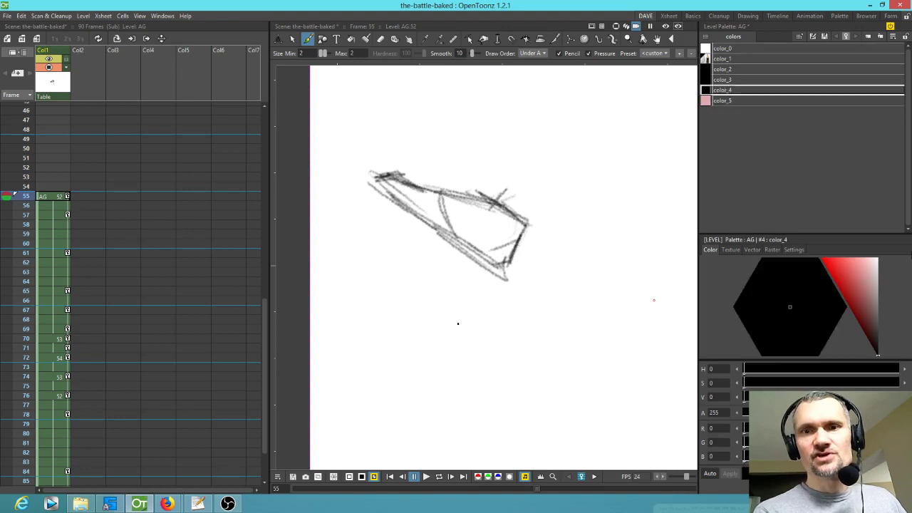
click(865, 296)
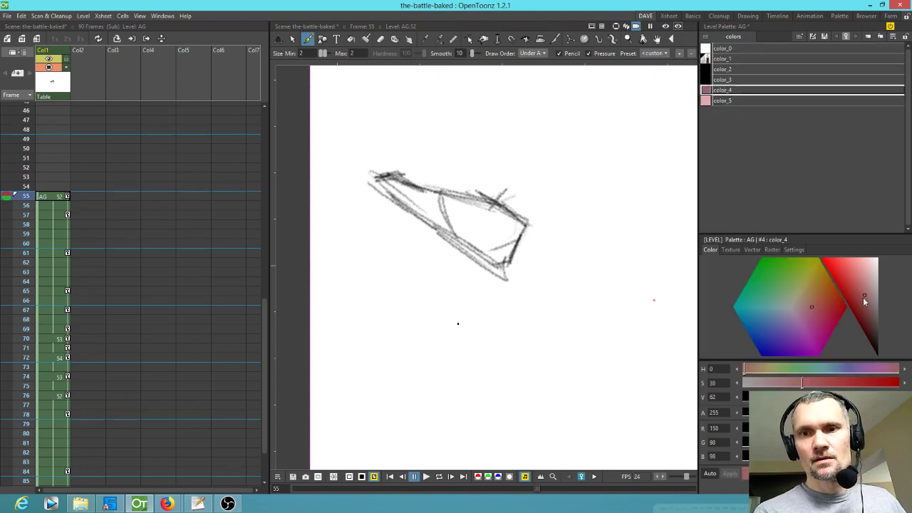
click(820, 305)
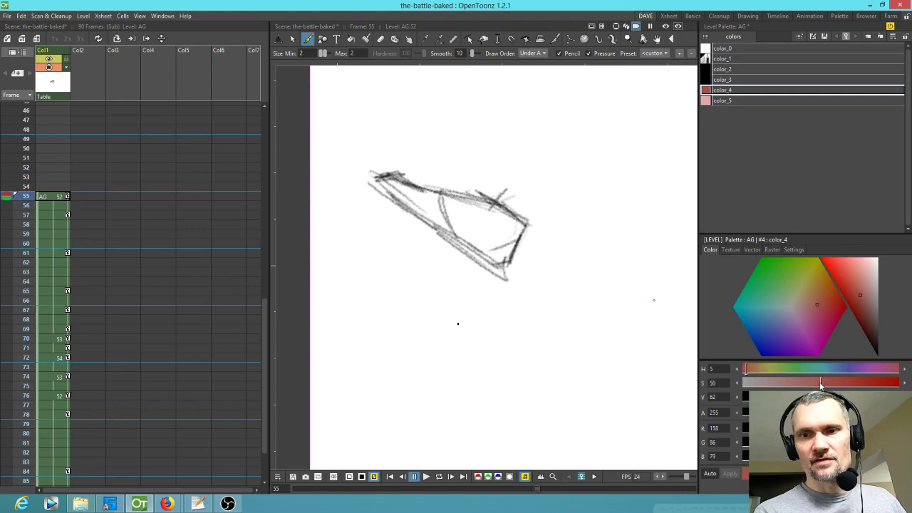
mouse_move(816, 385)
mouse_down()
mouse_move(800, 383)
mouse_move(802, 397)
mouse_move(817, 397)
mouse_up()
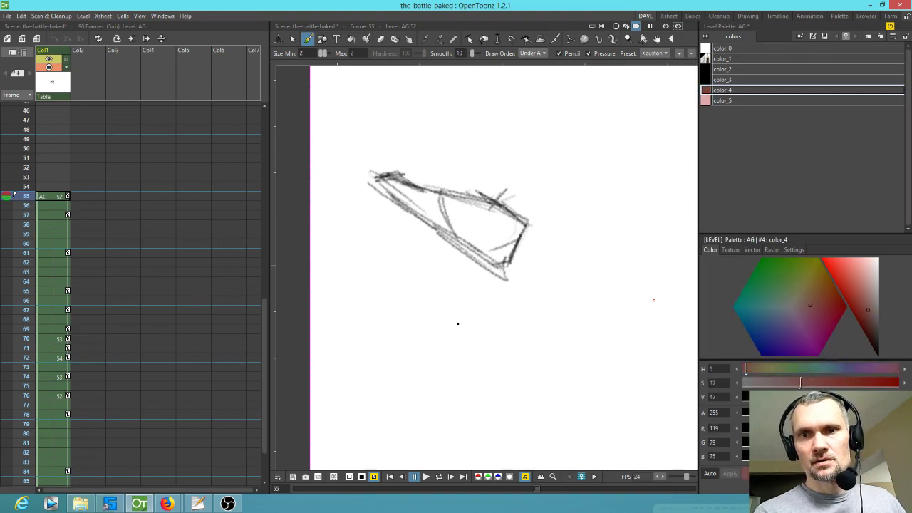
click(723, 79)
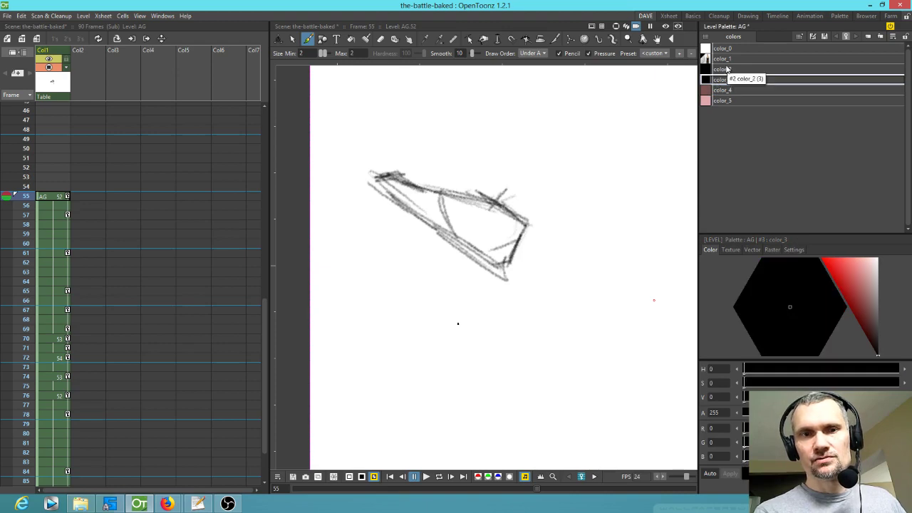
click(727, 69)
click(727, 80)
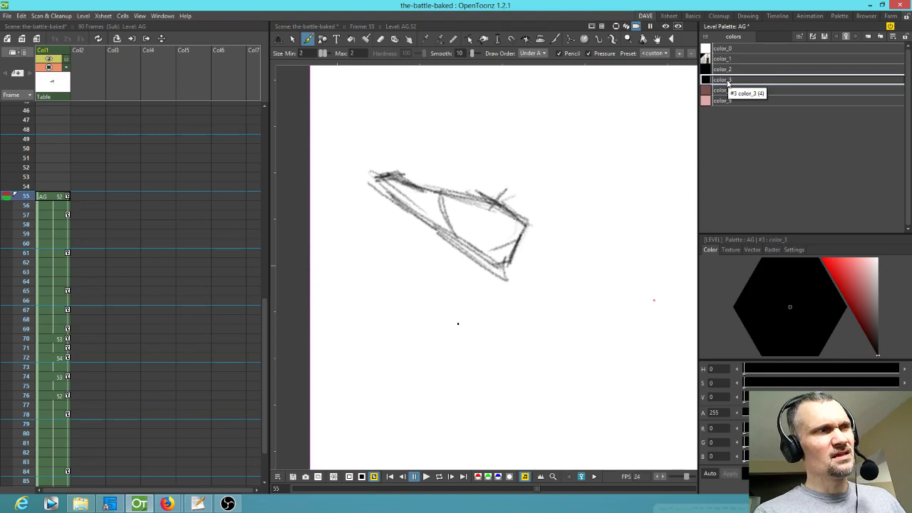
click(735, 70)
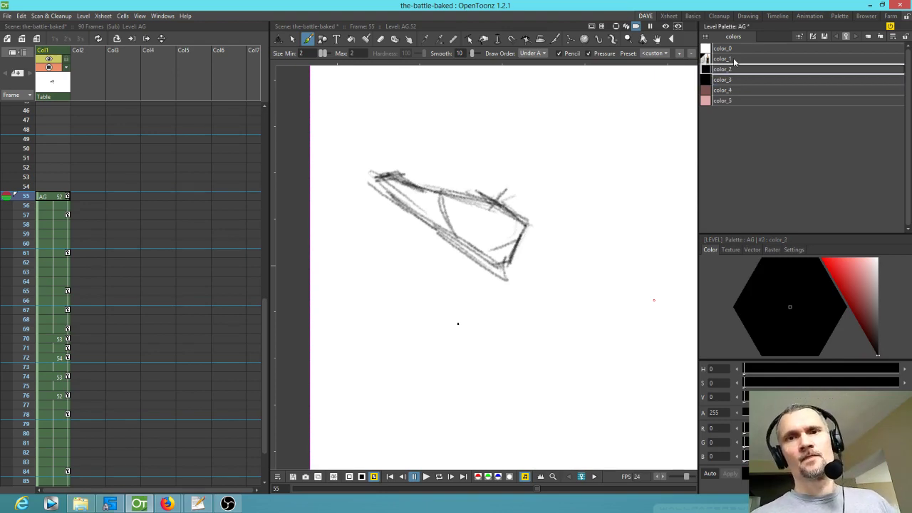
click(732, 59)
mouse_move(898, 412)
mouse_down()
mouse_move(800, 413)
mouse_move(900, 413)
mouse_up()
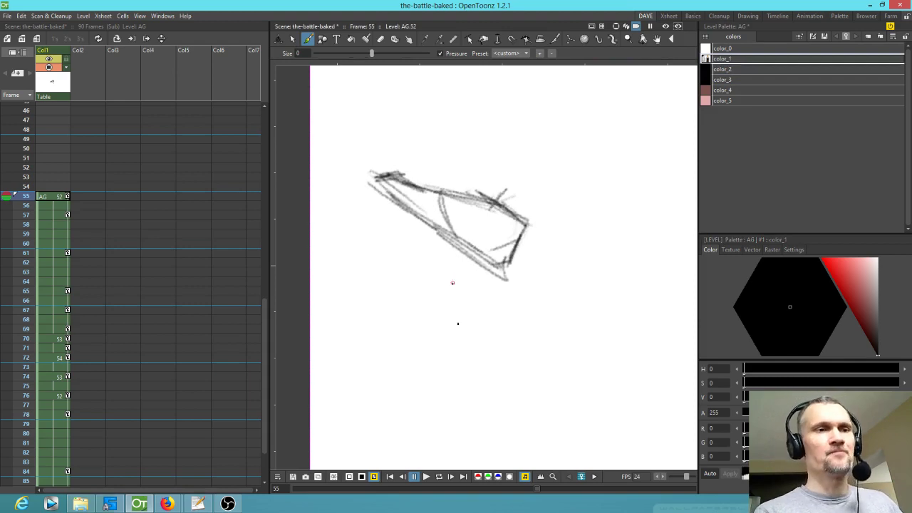
click(739, 69)
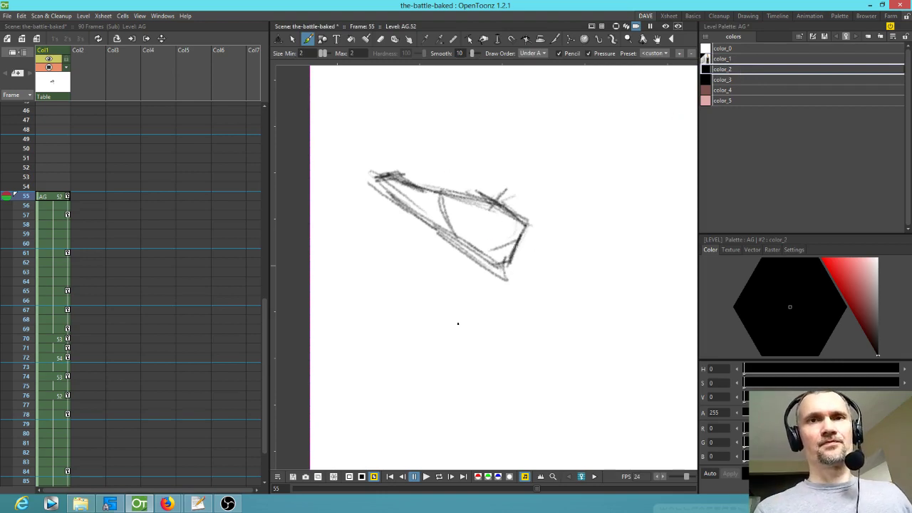
click(733, 59)
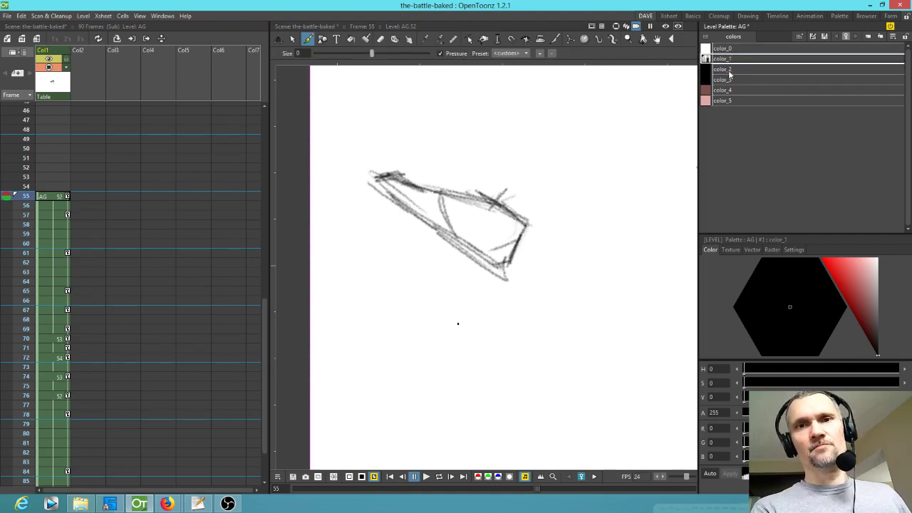
- Repaint the rough shoe lines in drawing 52 with color_2, using the Fill tool in Lines mode with the Rectangular type
click(729, 71)
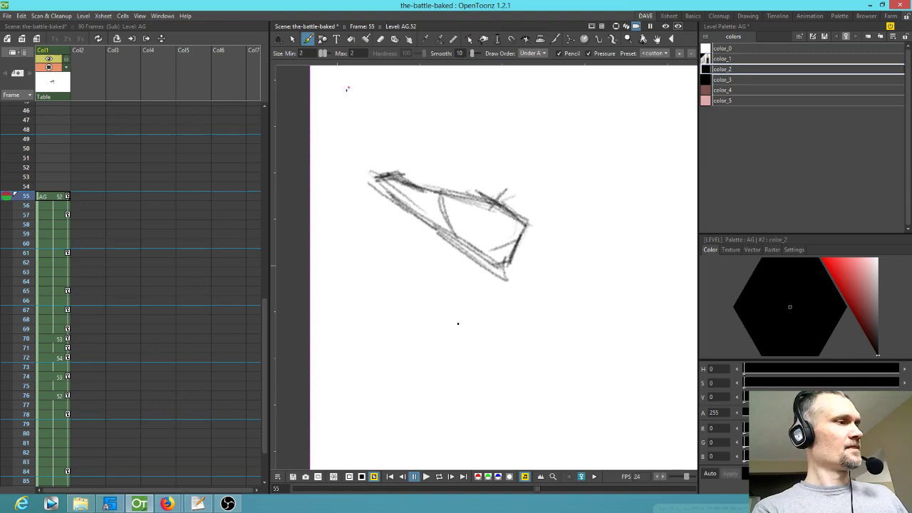
key(f)
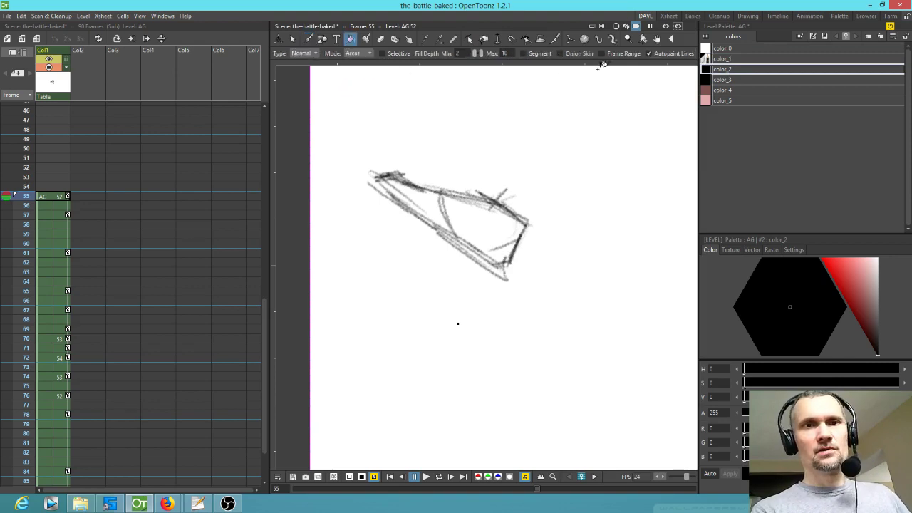
drag(268, 99, 226, 100)
click(342, 53)
click(340, 62)
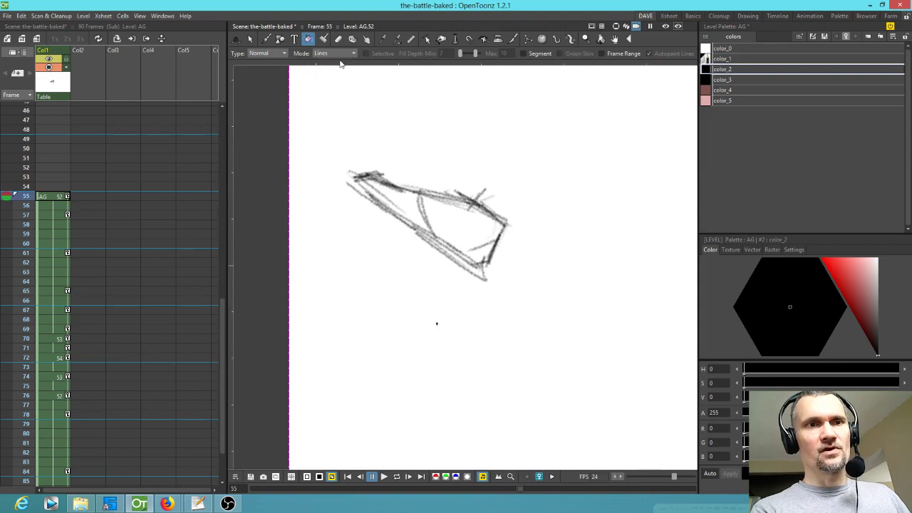
click(270, 69)
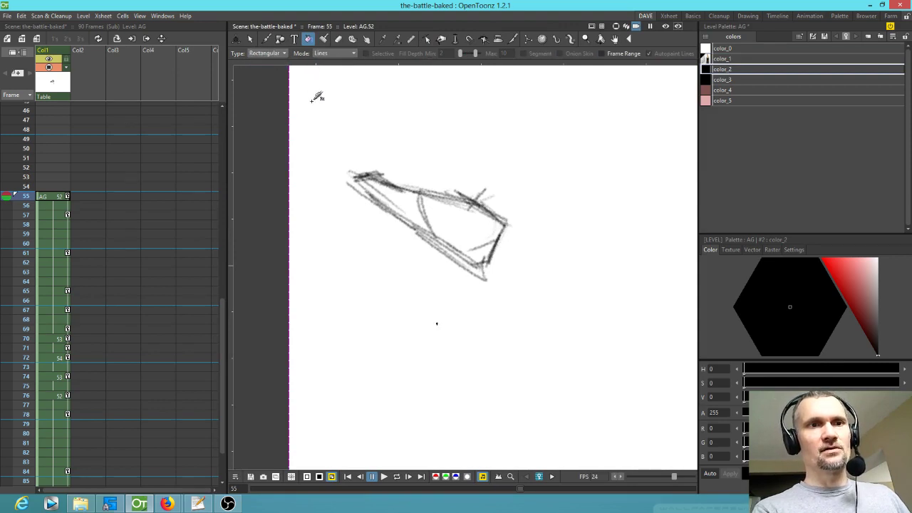
mouse_move(341, 148)
mouse_down()
mouse_move(445, 262)
mouse_move(505, 346)
mouse_up()
mouse_move(356, 90)
mouse_down()
mouse_move(414, 131)
mouse_move(585, 349)
mouse_move(524, 402)
mouse_move(405, 116)
mouse_move(452, 100)
mouse_up()
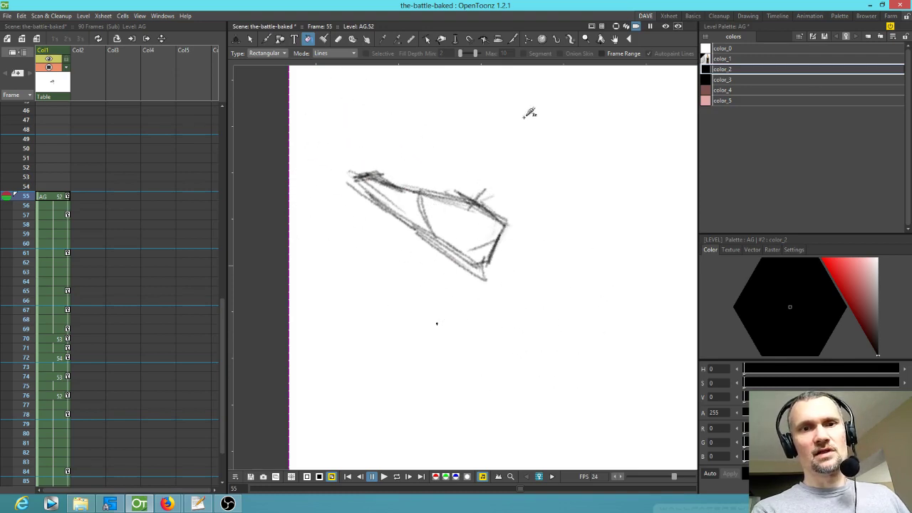
- Change color_2 to bright red (H 0, S 91, V 94) and go to drawing 53 at frame 70
drag(839, 271, 828, 262)
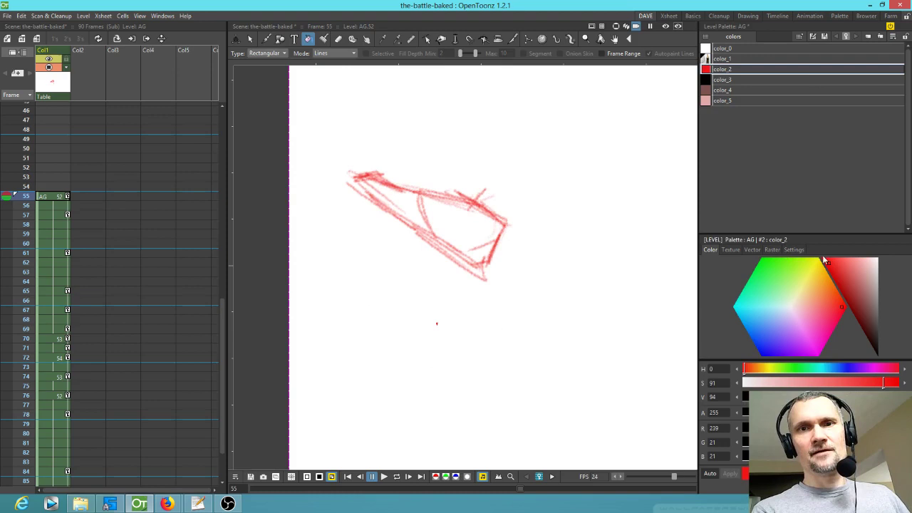
key(shift+period)
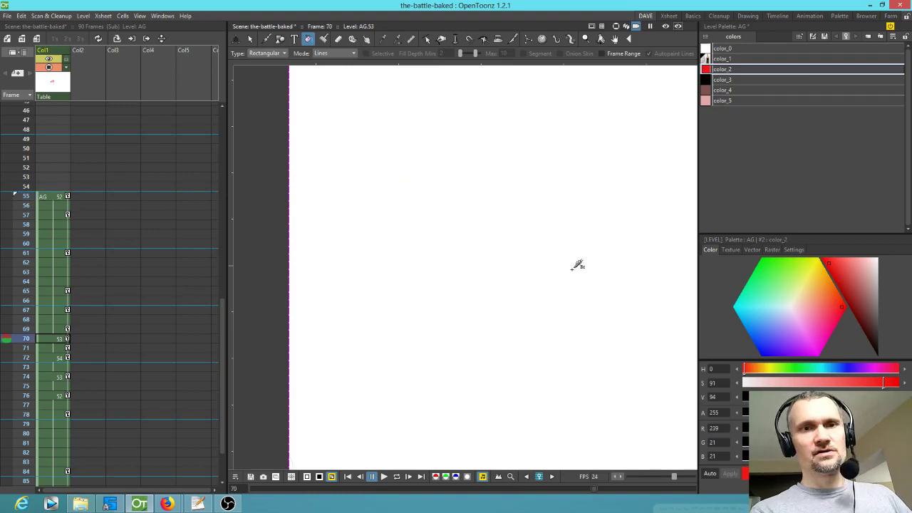
- Repaint the rough shoe lines in drawings 53 and 54 with color_2 using the rectangular line fill, and return to frame 55
scroll(515, 301, down, 6)
drag(614, 307, 435, 293)
mouse_move(308, 154)
mouse_down()
mouse_move(376, 213)
mouse_move(618, 377)
mouse_up()
key(period)
drag(379, 84, 545, 307)
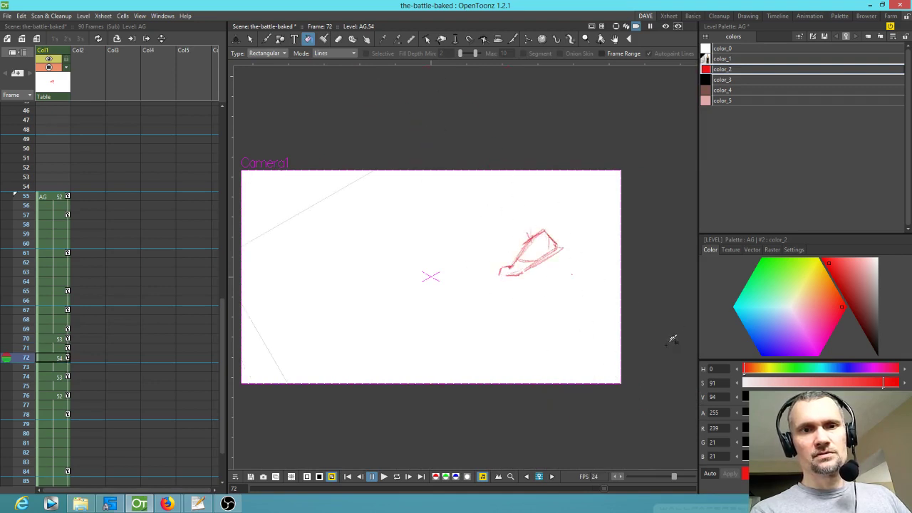
key(period)
key(period)
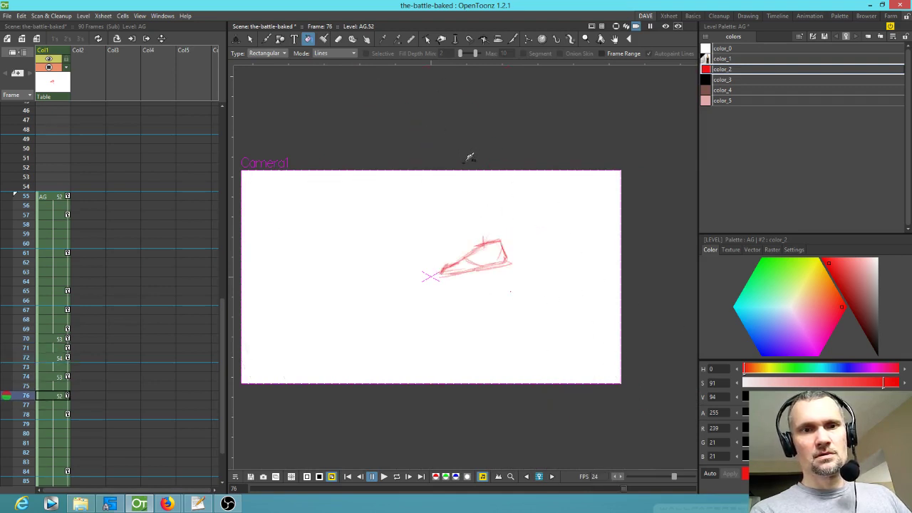
key(comma)
key(comma)
key(comma)
key(comma)
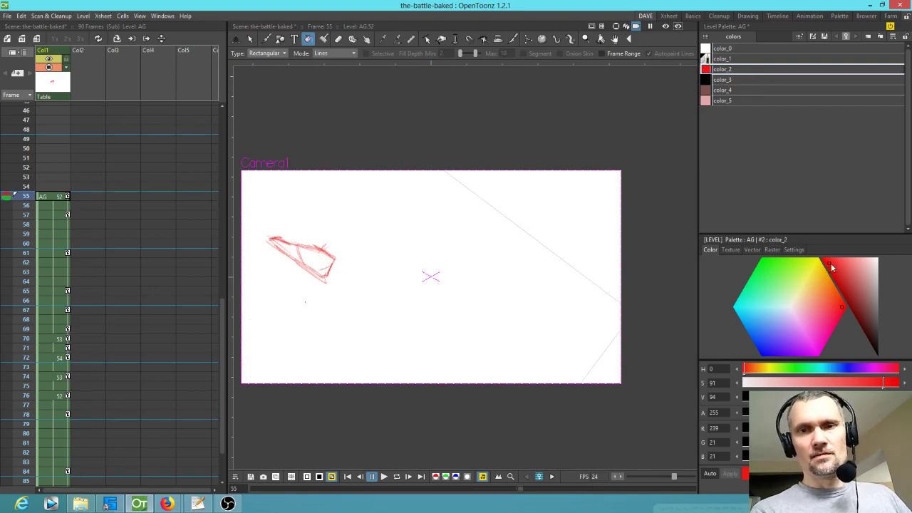
- Set color_2 to black (H 0, S 0, V 0) with alpha 55, and remove the raster brush from color_1 in the AG palette
mouse_move(853, 288)
mouse_down()
mouse_move(884, 402)
mouse_move(769, 413)
mouse_move(778, 413)
mouse_up()
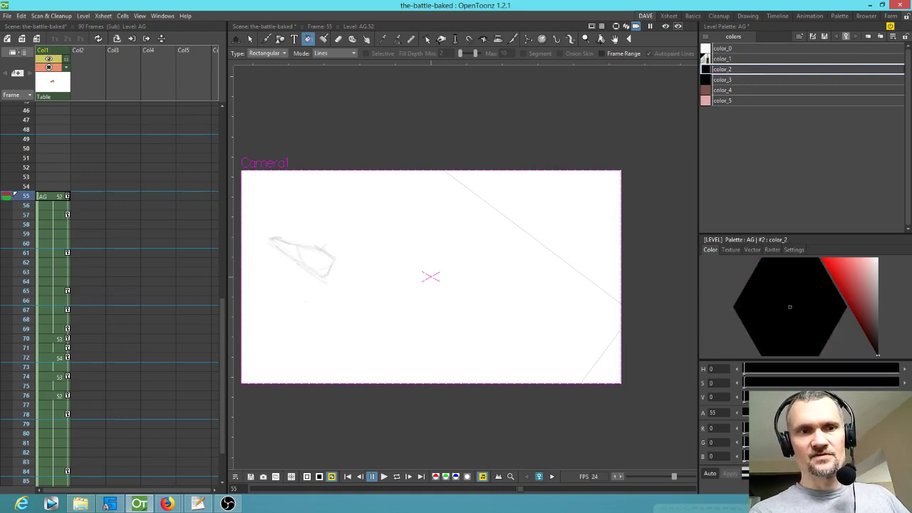
click(91, 197)
scroll(124, 252, up, 1)
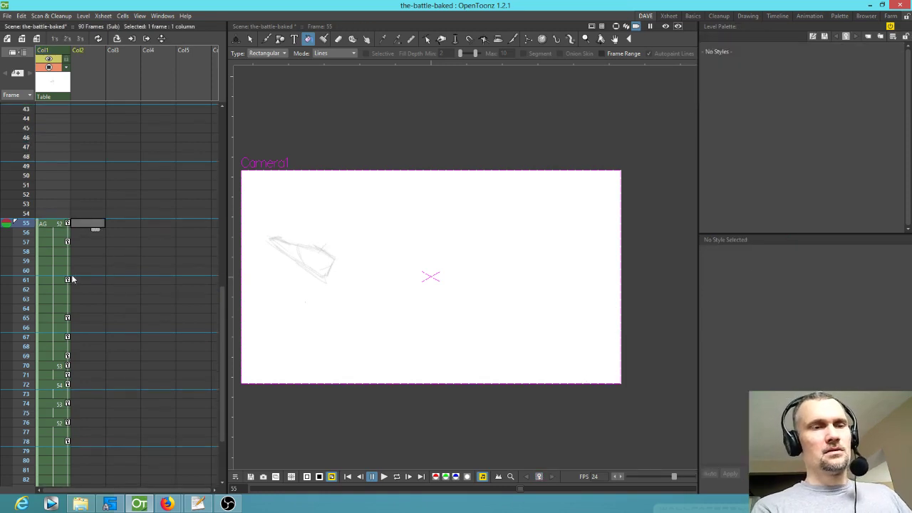
drag(330, 304, 420, 292)
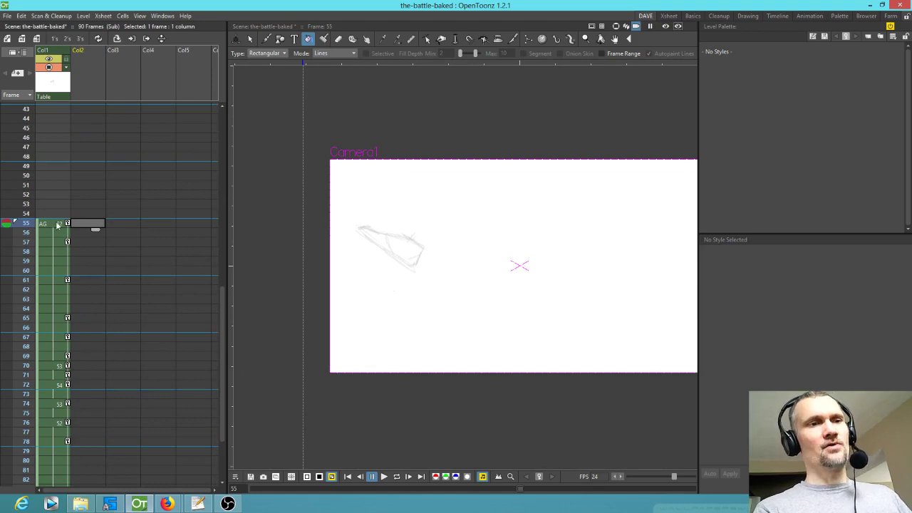
click(58, 226)
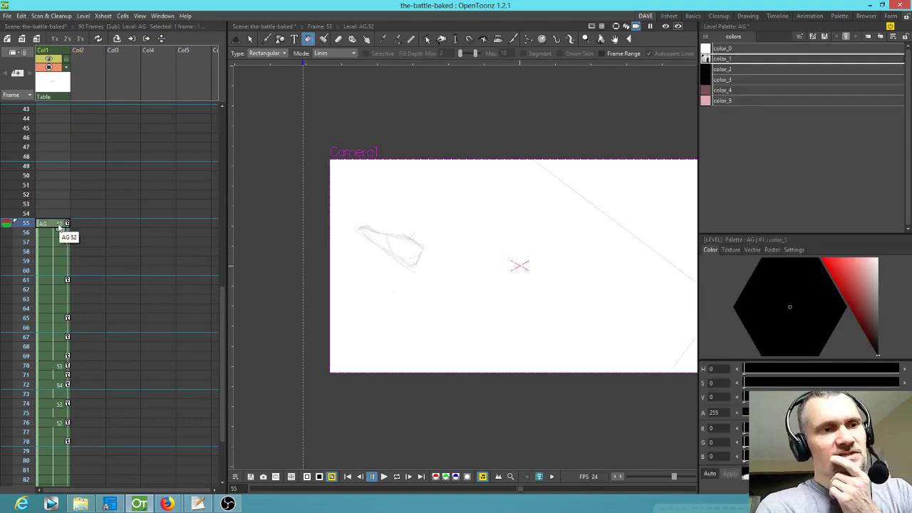
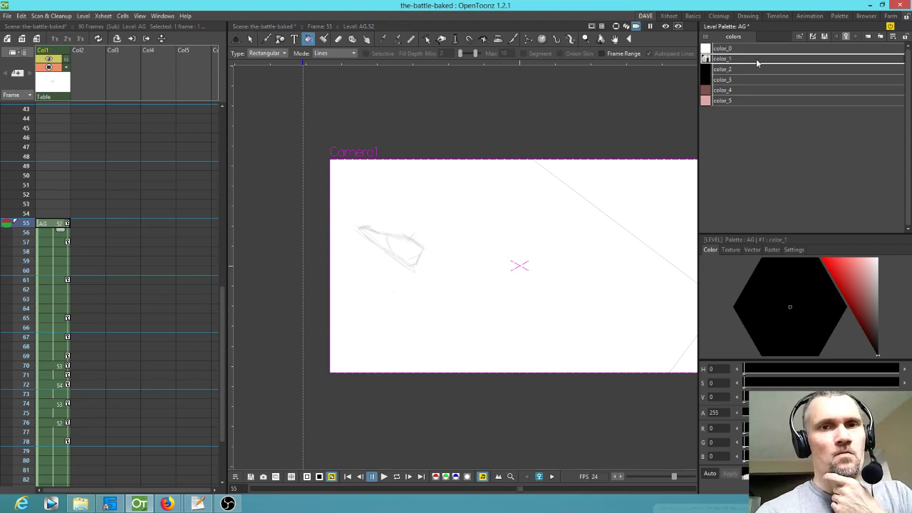
click(772, 249)
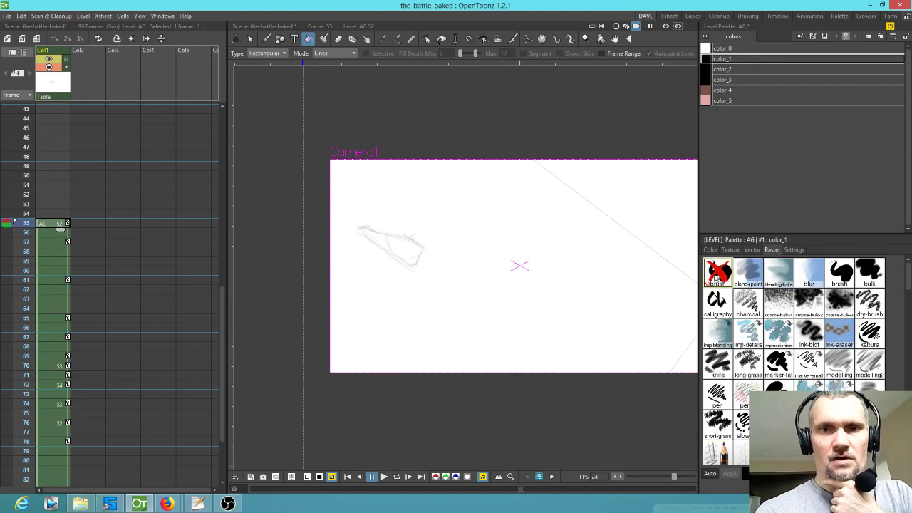
- Outline the shoe and both sides of the lower leg over the rough sketch in Col2 at frame 55, using the Brush tool
key(shift+space)
drag(380, 265, 511, 212)
key(f)
click(90, 233)
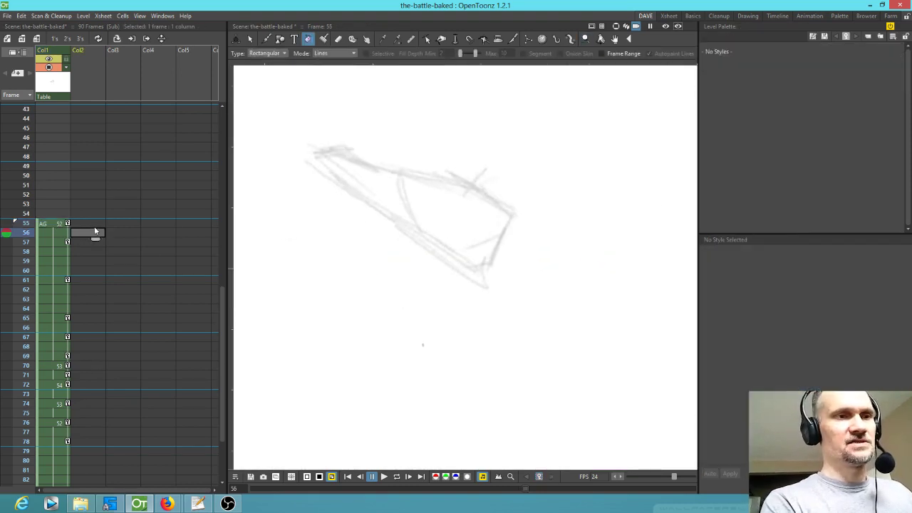
key(Up)
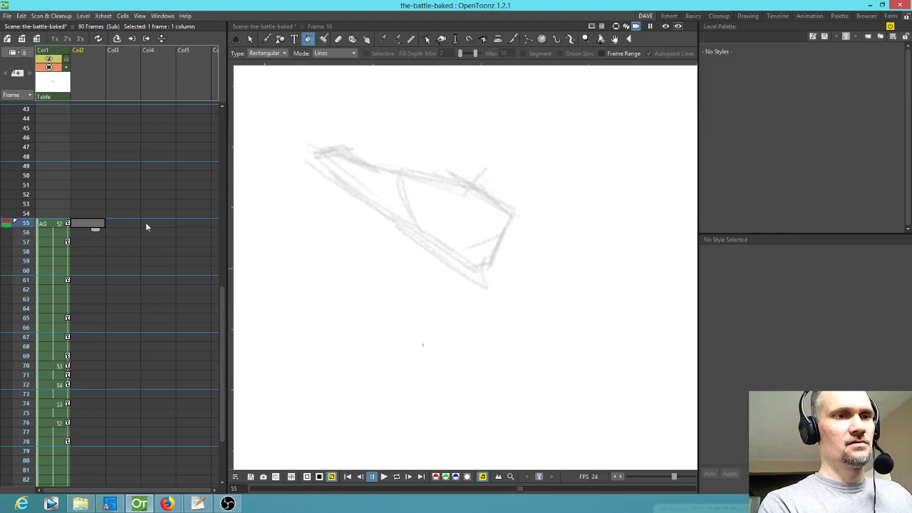
key(b)
click(484, 253)
key(ctrl+z)
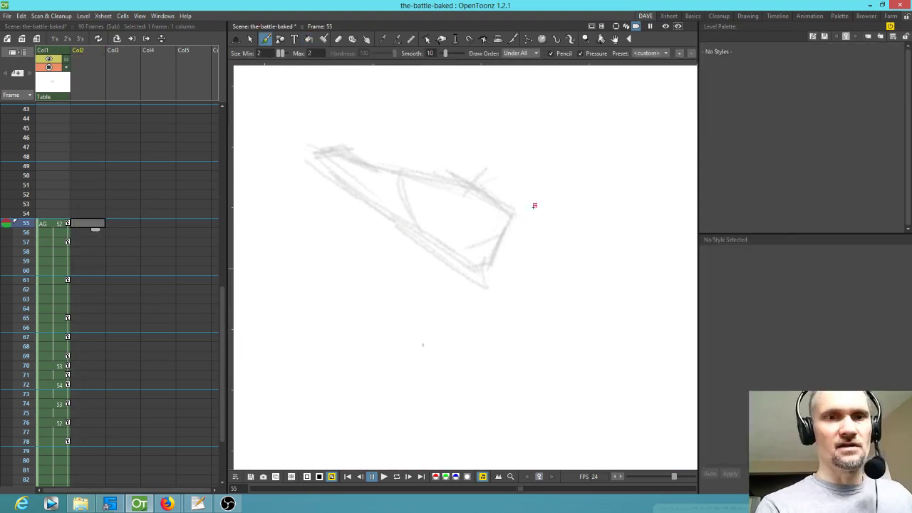
mouse_move(453, 174)
mouse_down()
mouse_move(401, 172)
mouse_move(349, 150)
mouse_move(309, 159)
mouse_move(483, 273)
mouse_move(496, 269)
mouse_move(516, 214)
mouse_move(576, 141)
mouse_up()
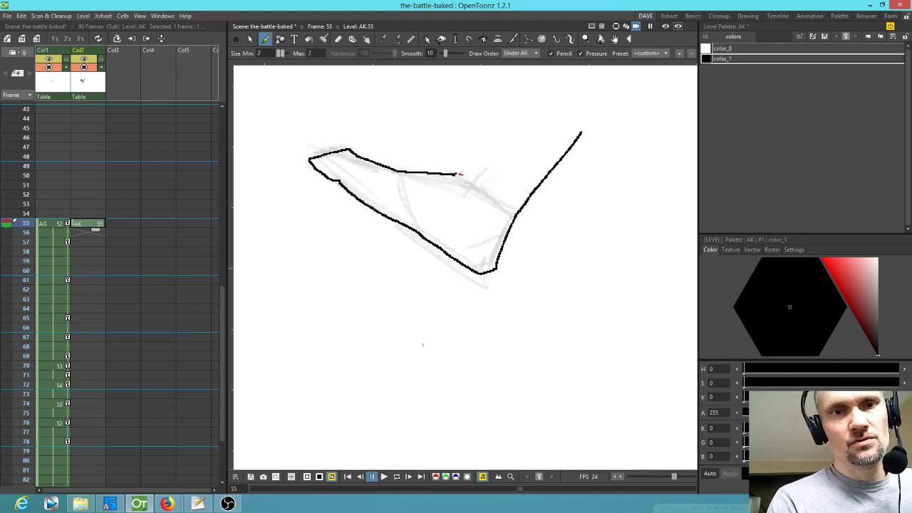
drag(474, 173, 539, 101)
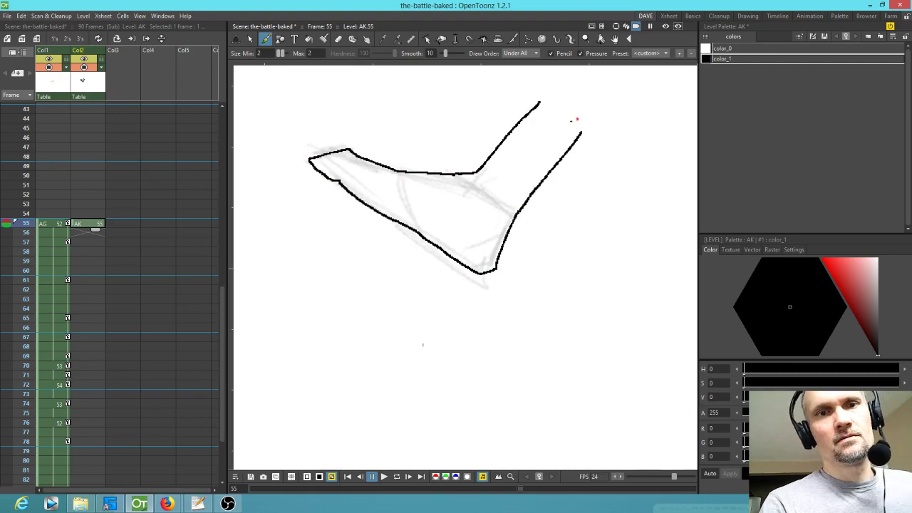
- Erase the upper end of the front leg line and redraw it as a rounded curve closing the leg
key(a)
drag(543, 101, 524, 114)
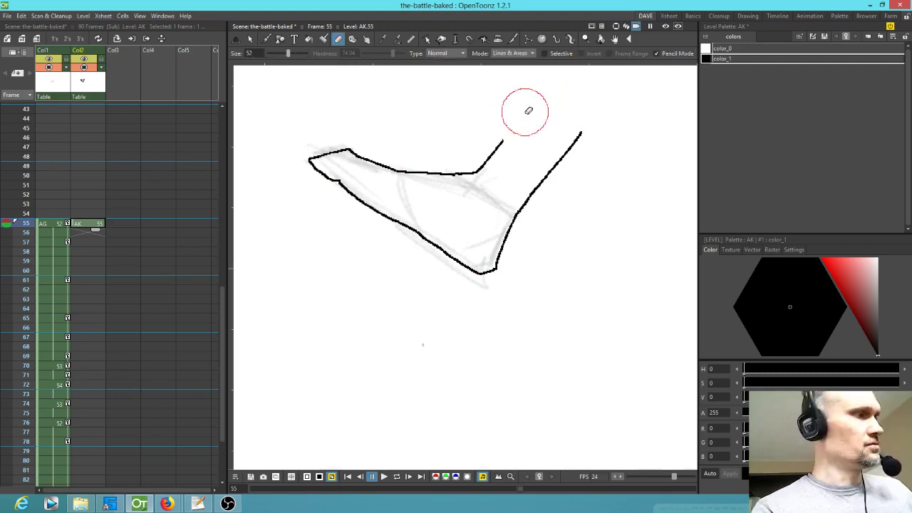
key(b)
mouse_move(499, 146)
mouse_down()
mouse_move(534, 88)
mouse_move(563, 85)
mouse_move(583, 124)
mouse_up()
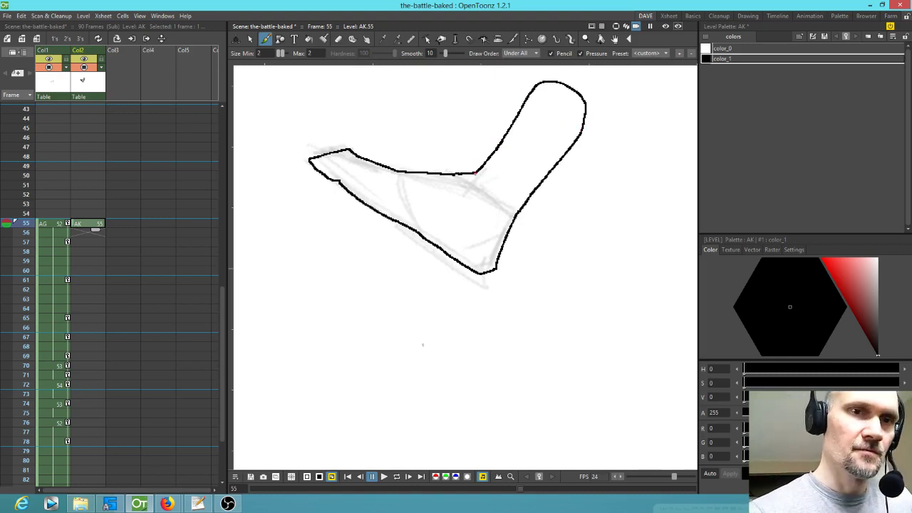
- Draw the ankle opening, toe cap and heel lines inside the shoe, plus short strokes marking both ends of the sole
drag(491, 198, 516, 212)
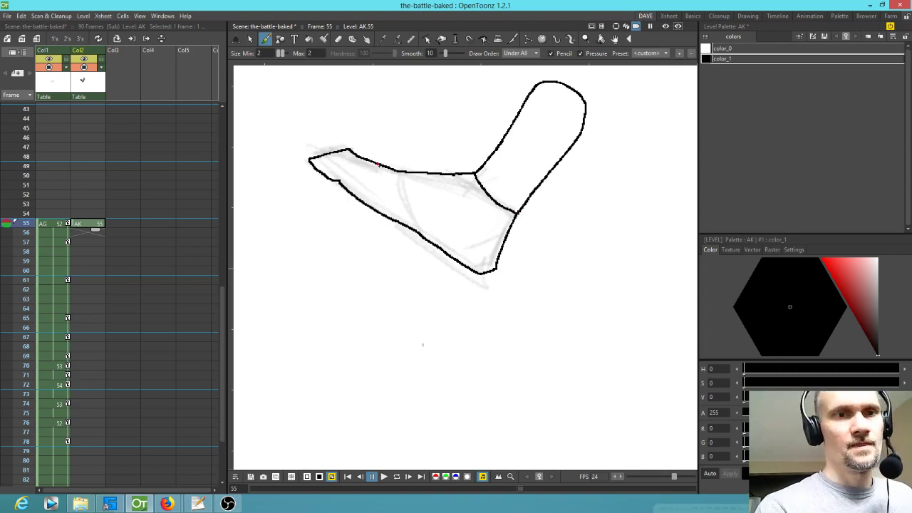
drag(390, 188, 393, 212)
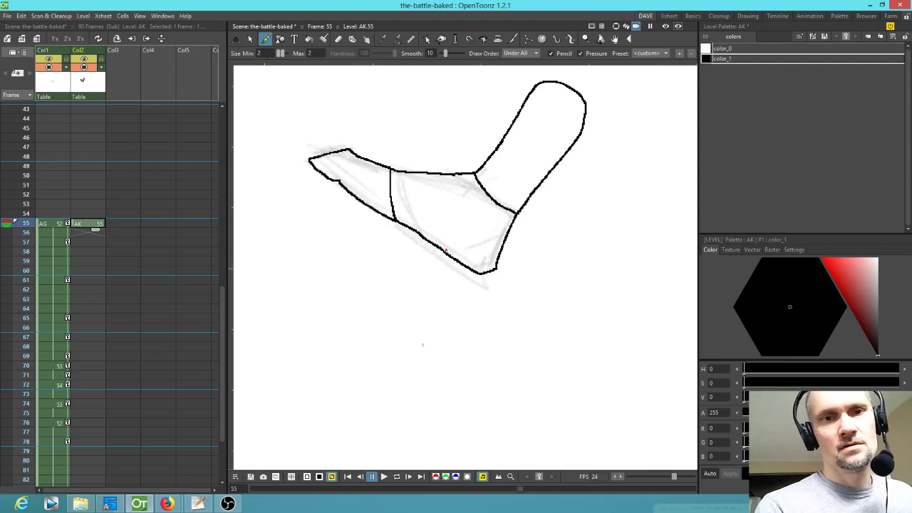
drag(443, 251, 508, 234)
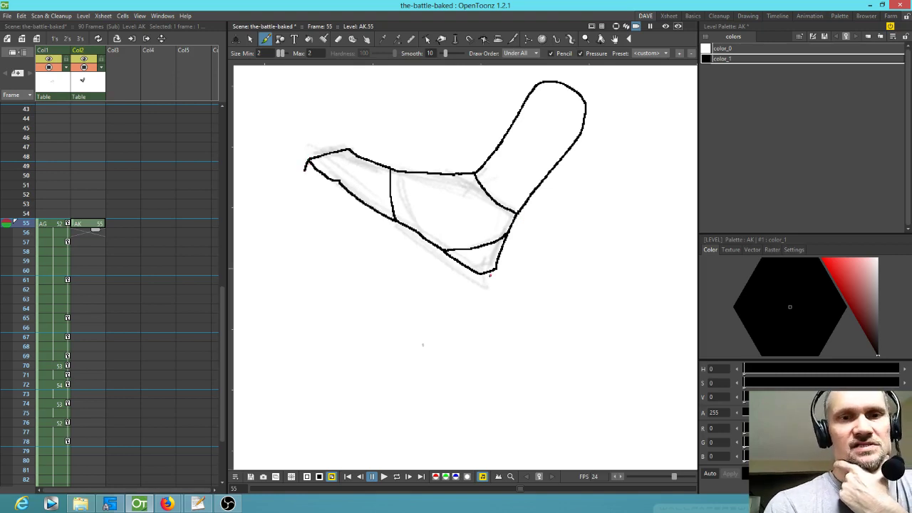
drag(490, 270, 477, 286)
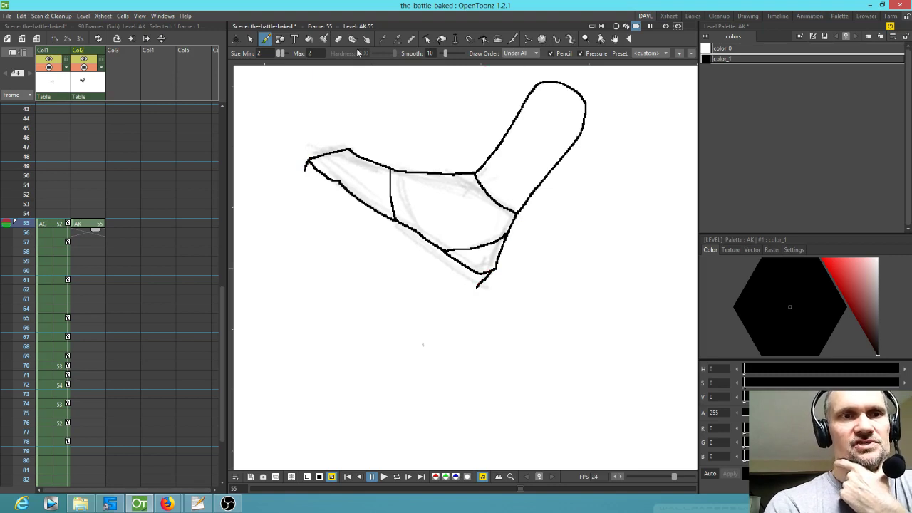
- Close the underside of the sole between its toe and heel strokes with a Geometric tool arc
click(281, 40)
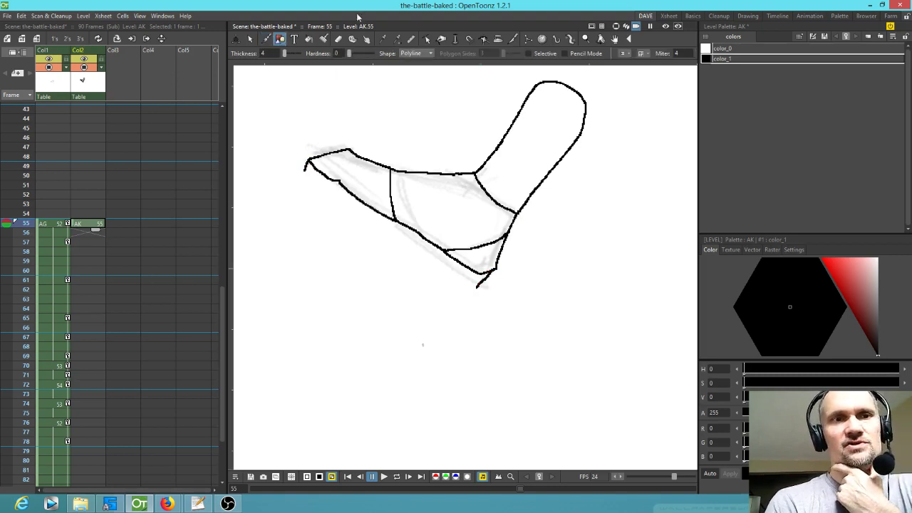
click(420, 55)
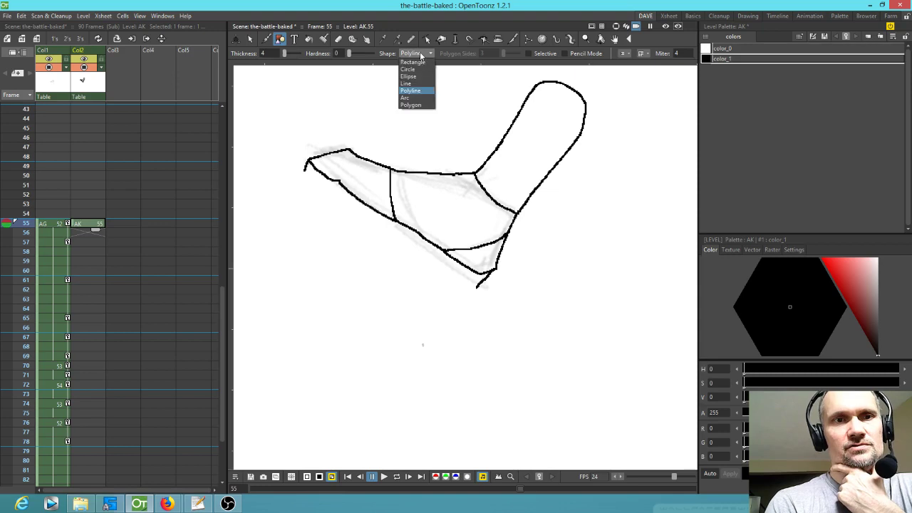
click(420, 98)
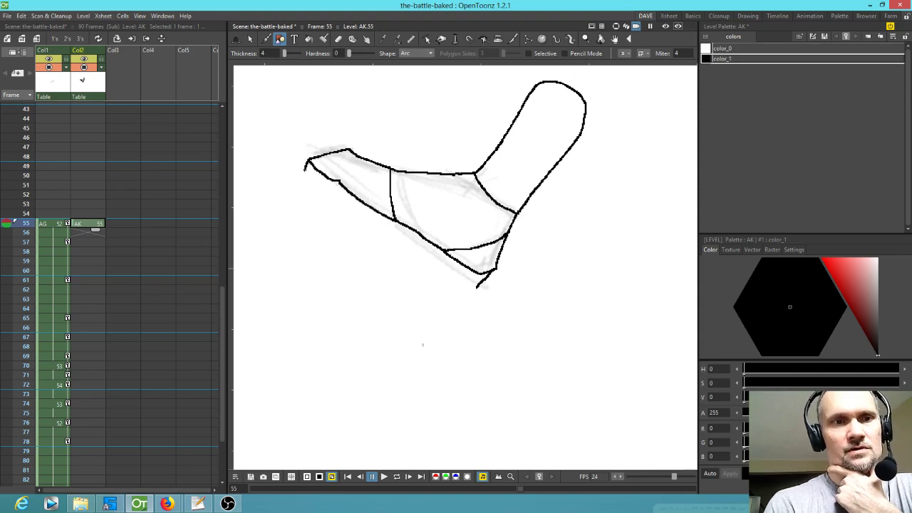
drag(305, 170, 476, 287)
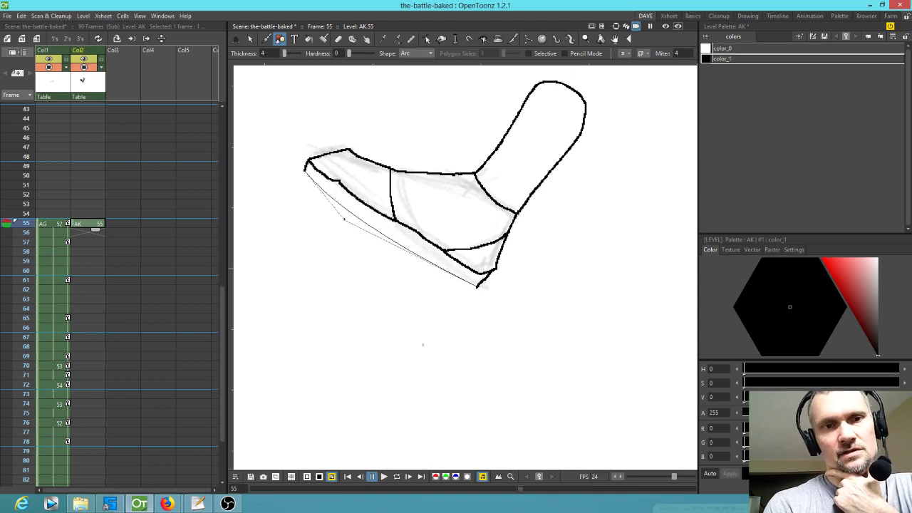
click(346, 217)
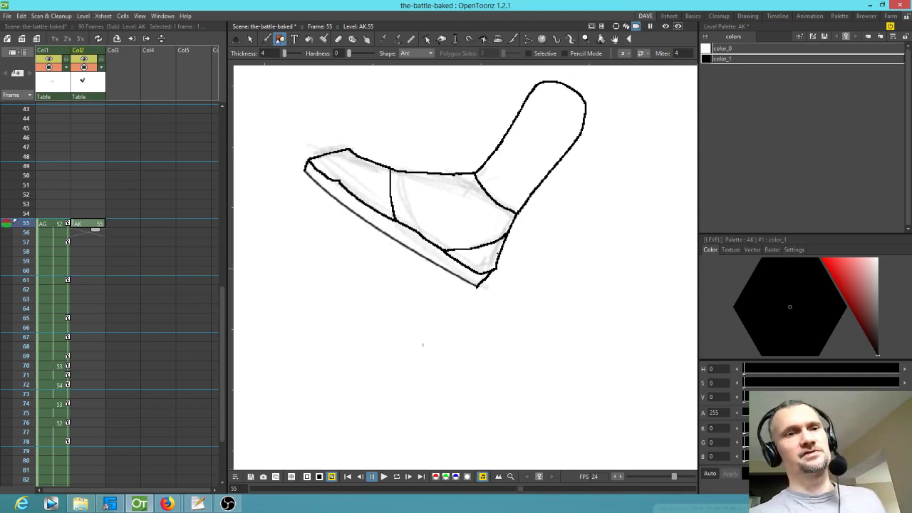
- Extend the new shoe drawing in Col2 through frame 90, play the animation and return to frame 55
drag(96, 228, 90, 405)
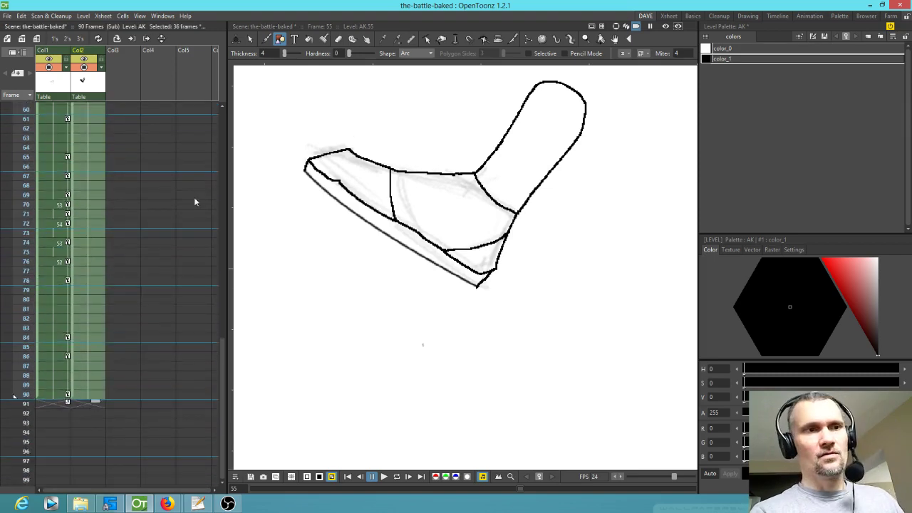
scroll(127, 165, up, 4)
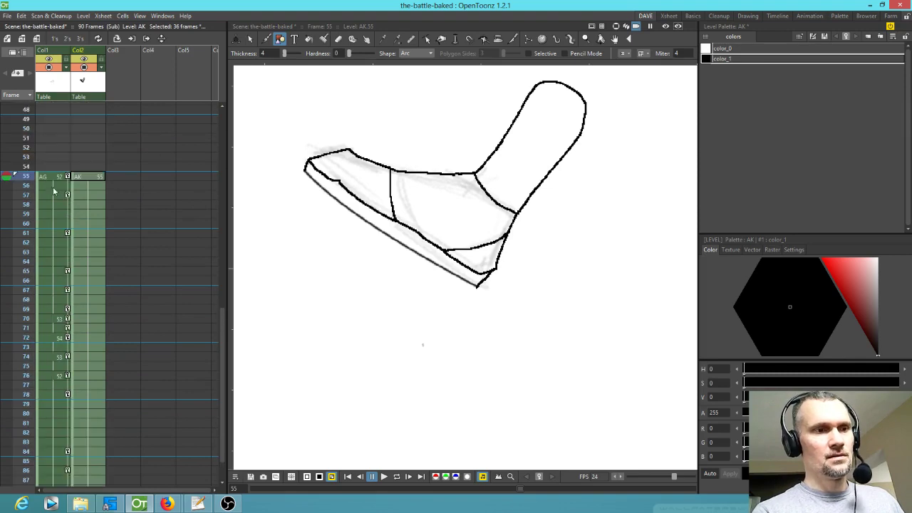
scroll(51, 189, down, 2)
key(l)
scroll(433, 263, down, 4)
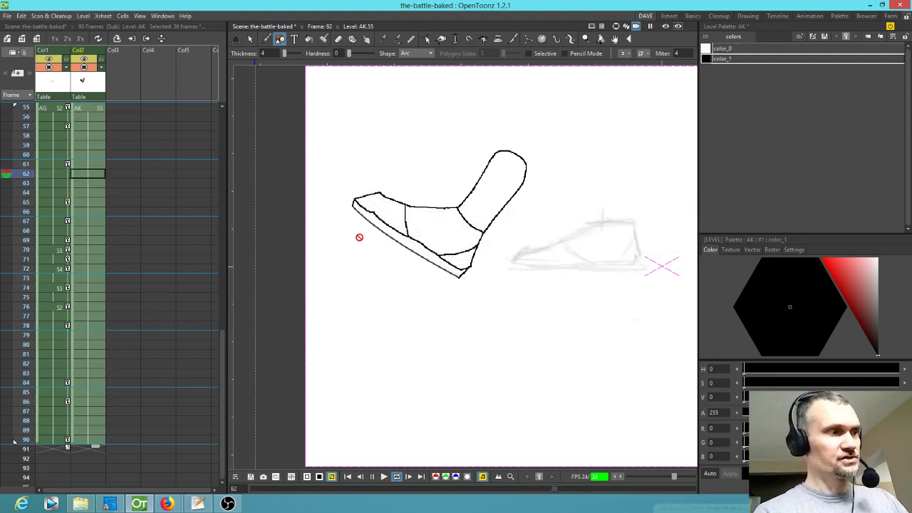
key(l)
key(alt+comma)
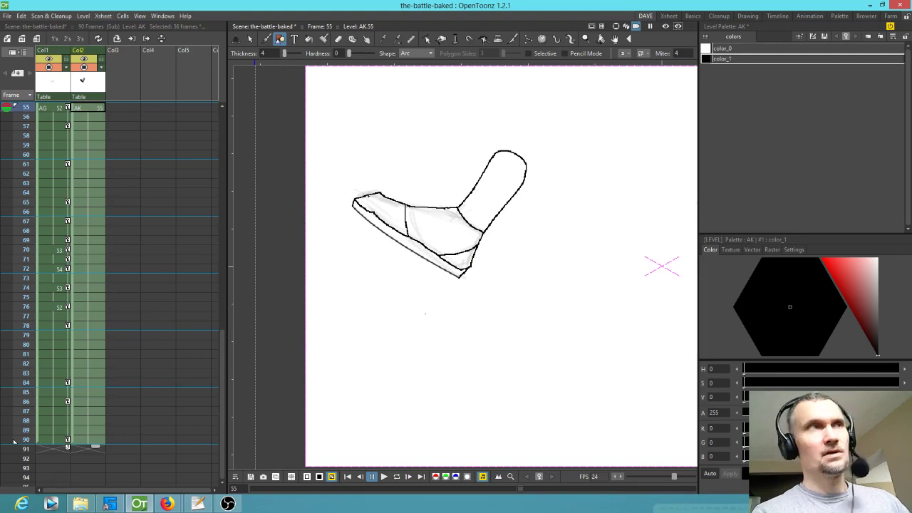
- Link Col2 to Col1's B hook as its parent in the Stage Schematic and close the schematic
drag(0, 0, 485, 54)
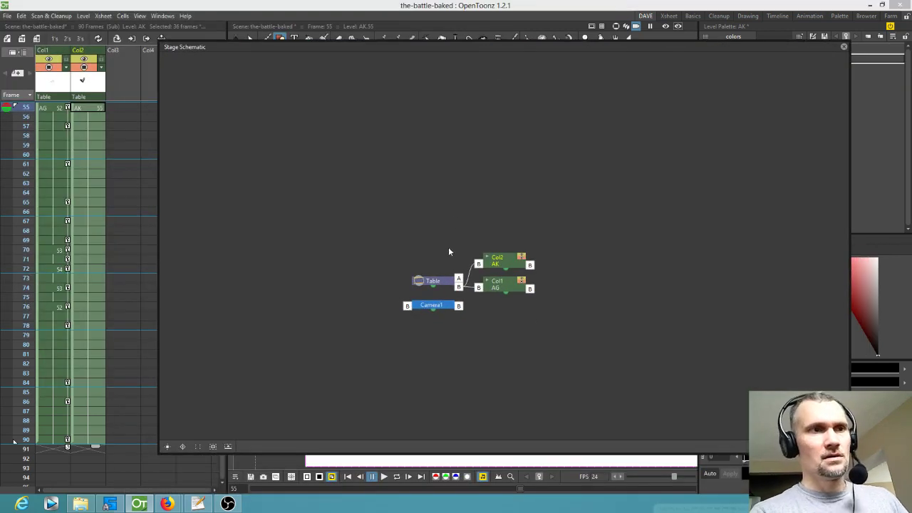
drag(497, 260, 530, 292)
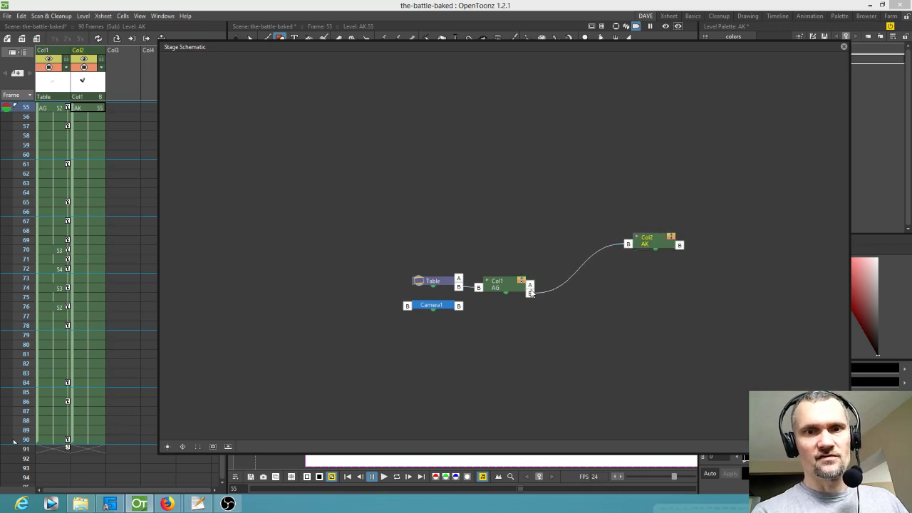
click(844, 48)
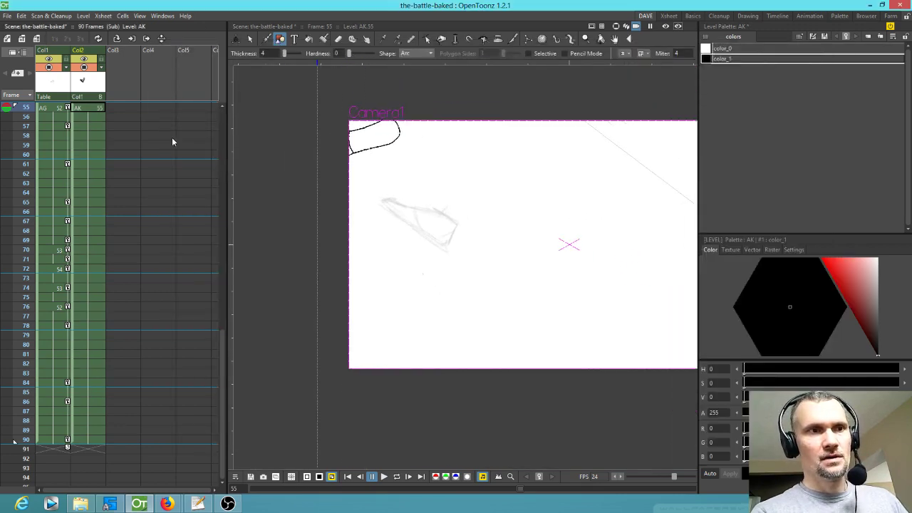
- Move the Col2 shoe drawing onto the rough shoe at frame 55 and place its rotation center at the heel's base
click(103, 109)
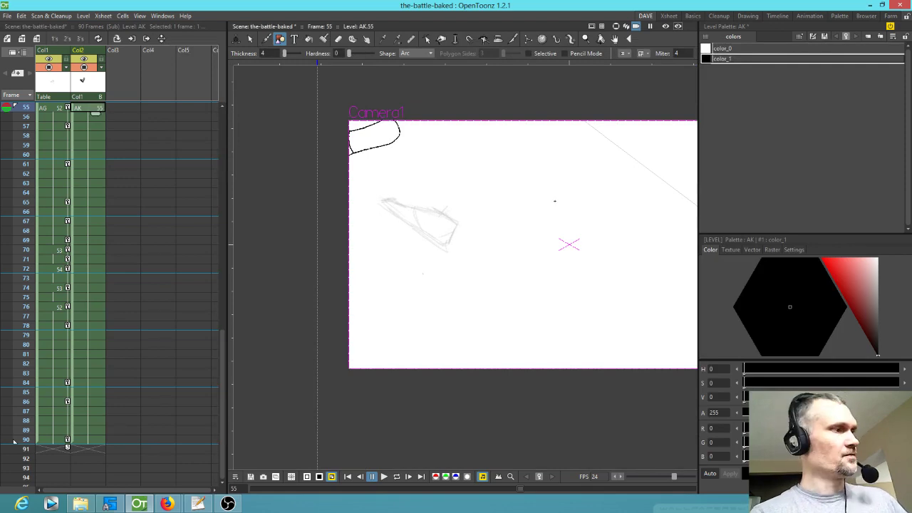
key(a)
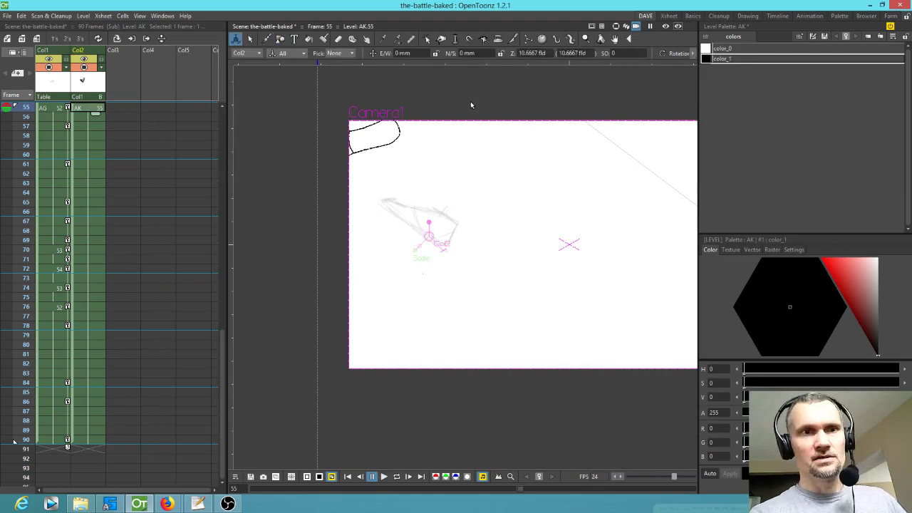
drag(484, 204, 584, 268)
click(299, 54)
click(285, 111)
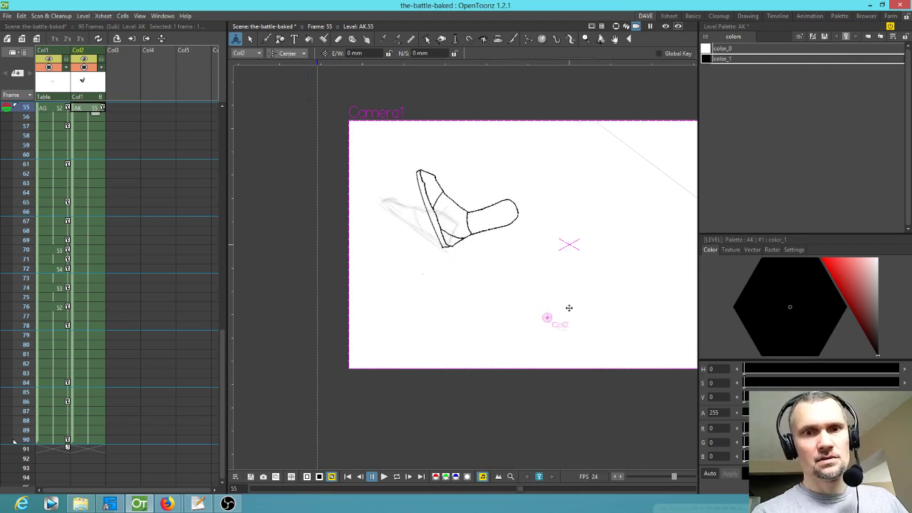
drag(547, 319, 442, 247)
- Rotate the Col2 shoe about its heel to match the rough shoe's tilt at frame 55, and play the animation in a loop
click(287, 54)
click(298, 122)
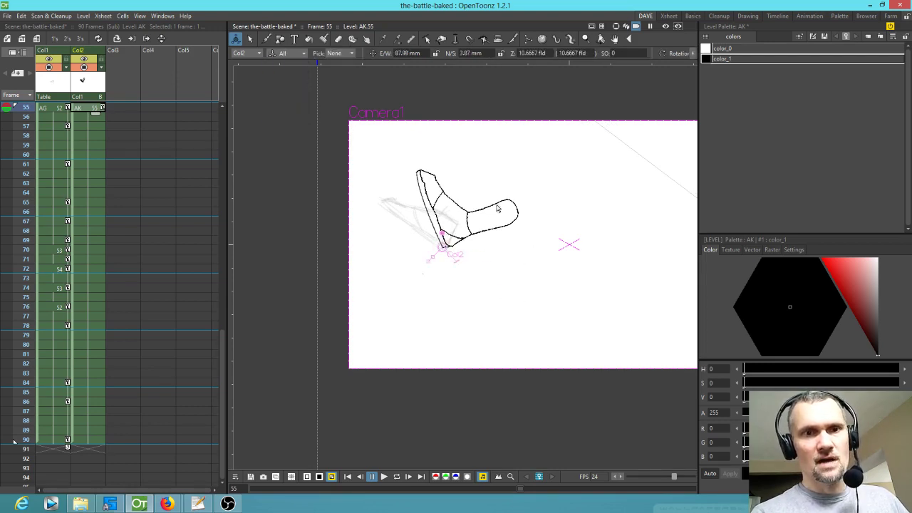
drag(444, 238, 427, 231)
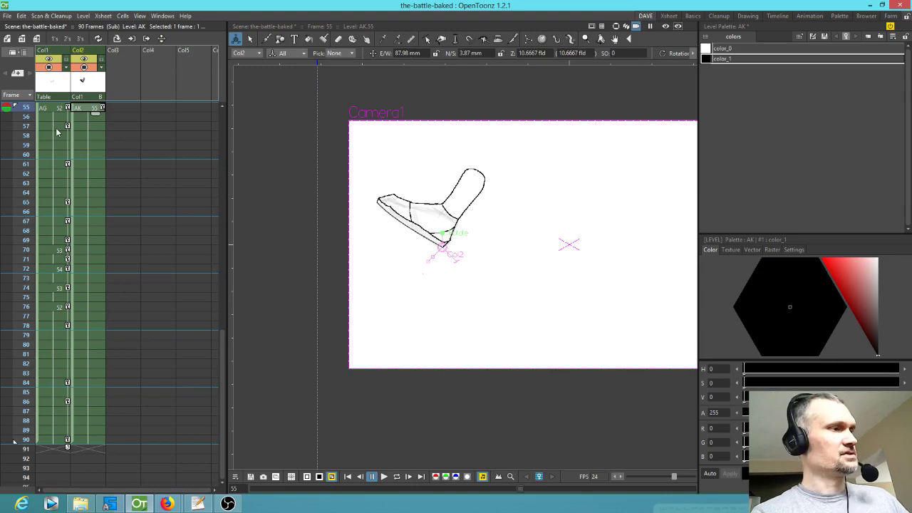
key(l)
scroll(451, 219, down, 2)
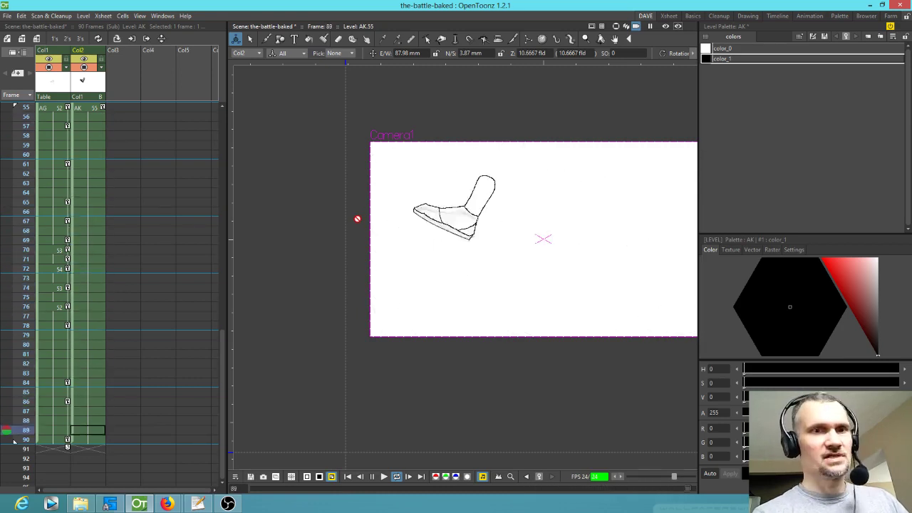
key(p)
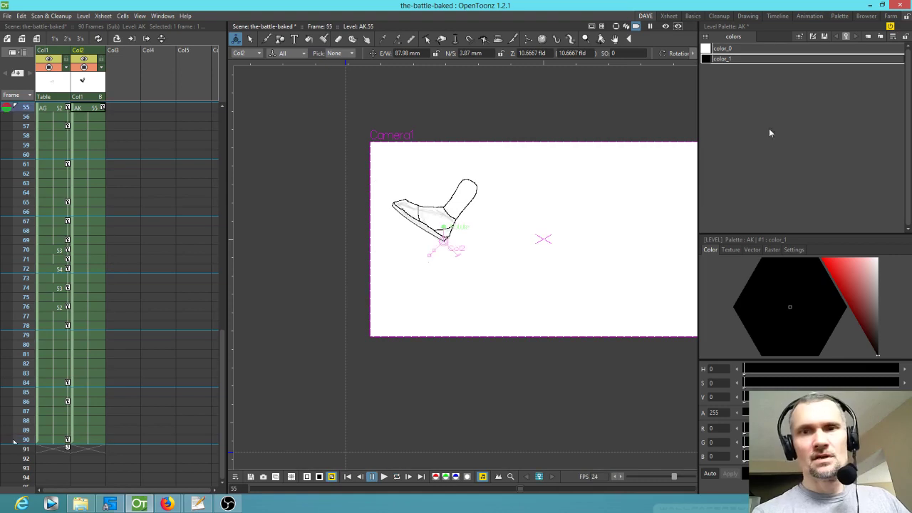
- Add a new style to the AK palette and set it to dark red (RGB 119, 70, 70)
click(739, 62)
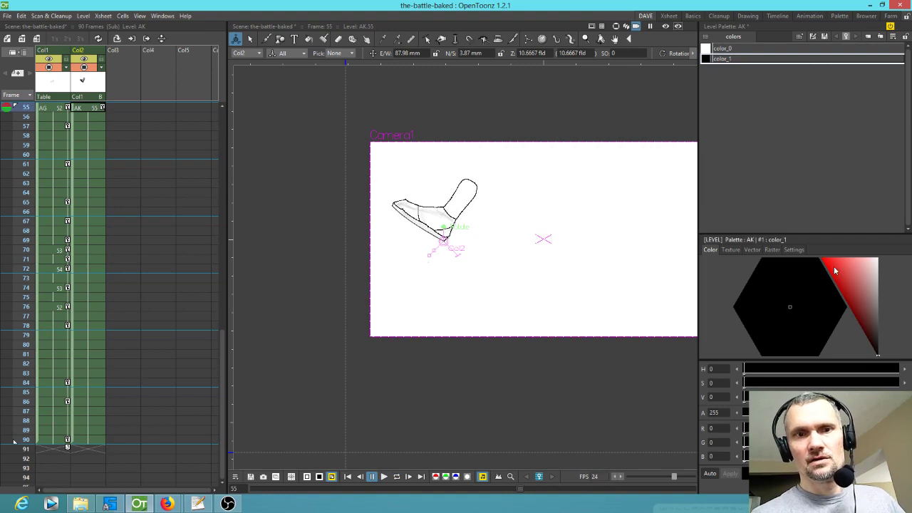
key(ctrl+v)
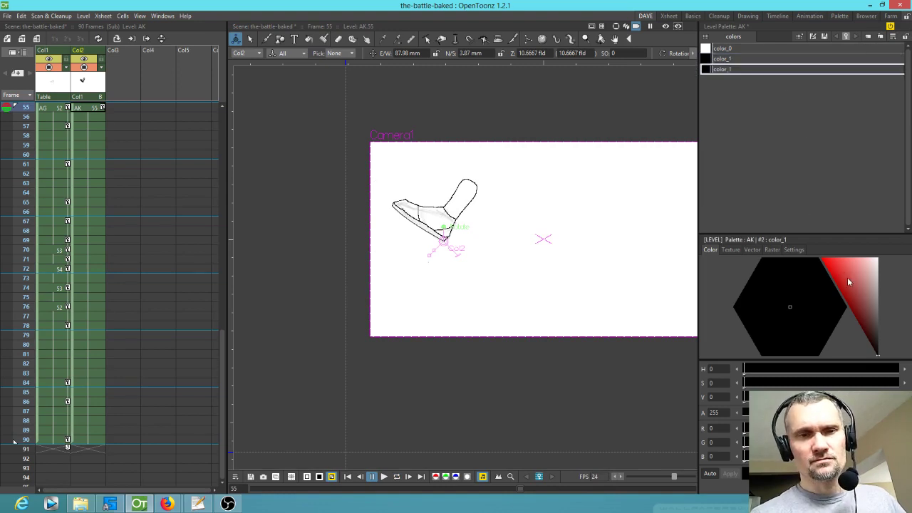
click(868, 310)
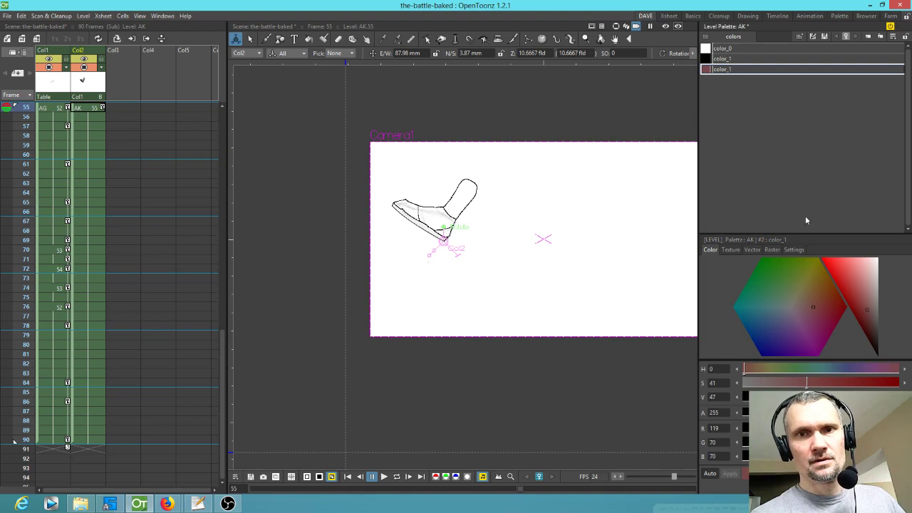
- Add another style to the AK palette and set it to olive brown (RGB 122, 115, 78)
key(ctrl+v)
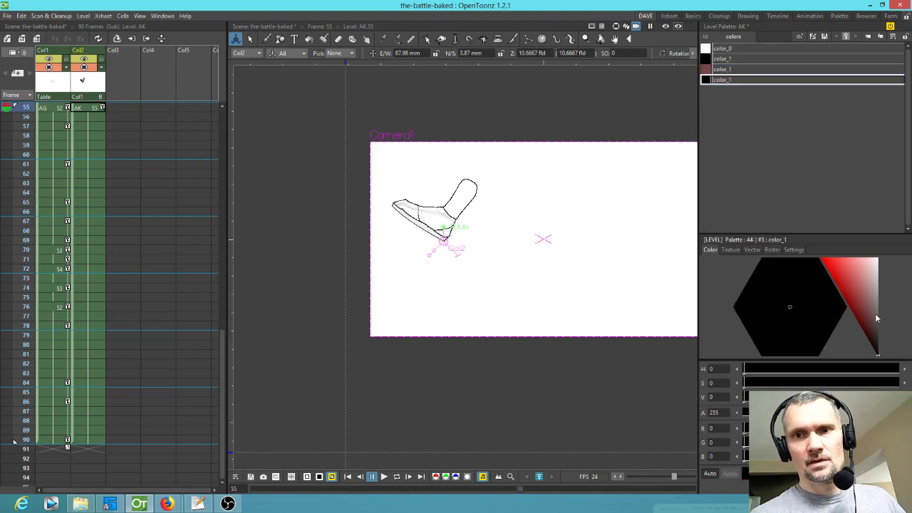
drag(868, 322, 870, 313)
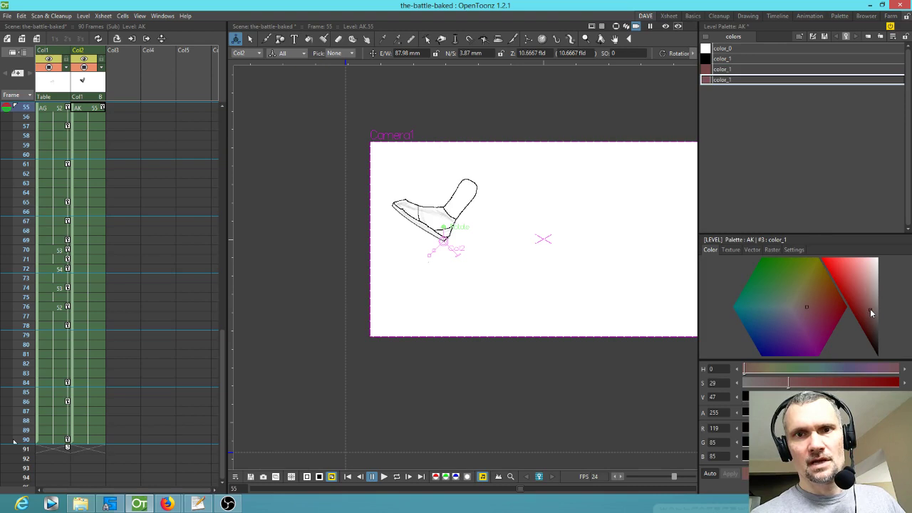
click(807, 288)
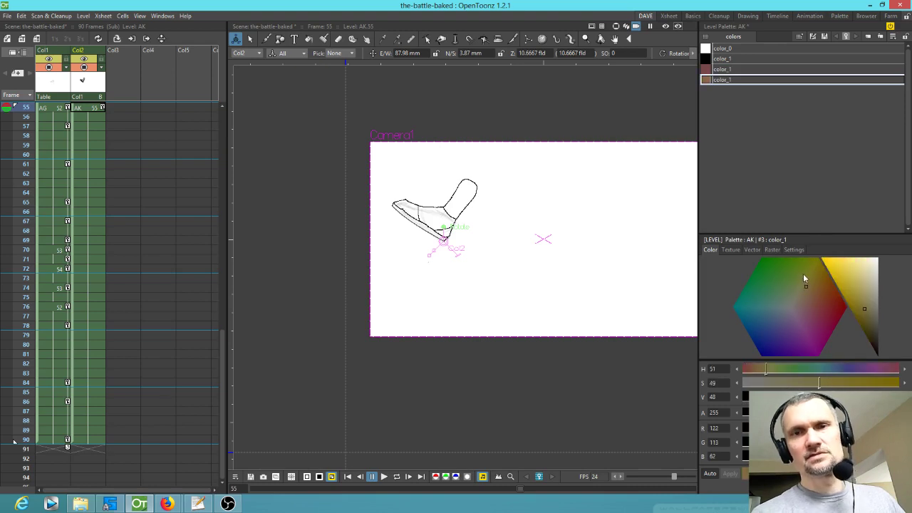
click(799, 295)
click(802, 294)
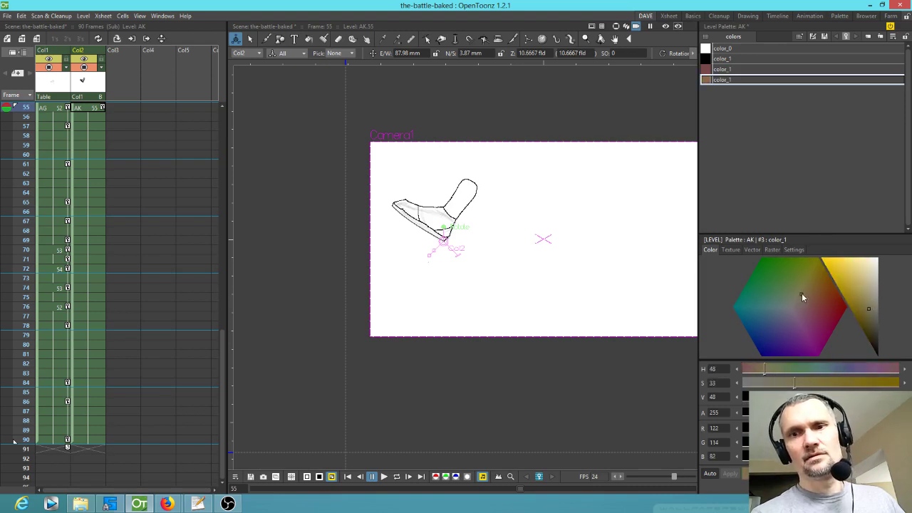
click(803, 291)
- Fill the middle section of the shoe with black using the Fill tool with Normal type and Areas mode
scroll(444, 218, up, 3)
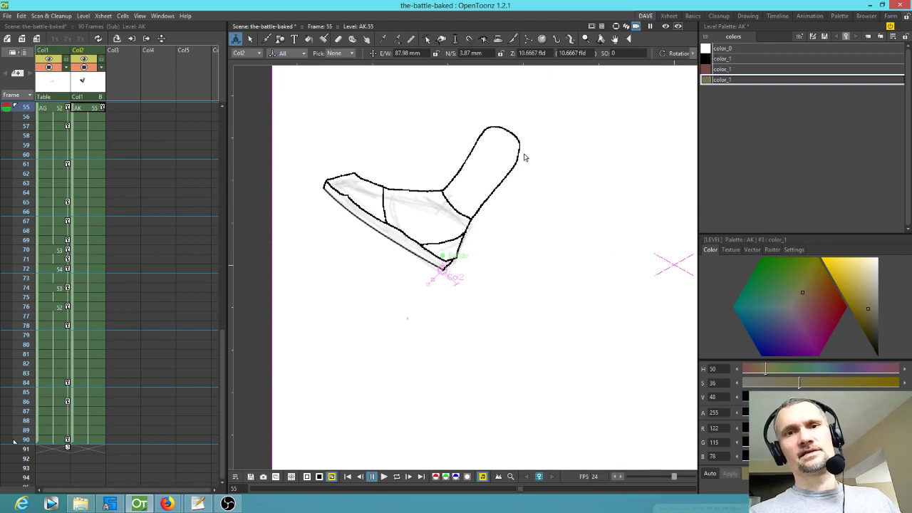
click(741, 60)
key(f)
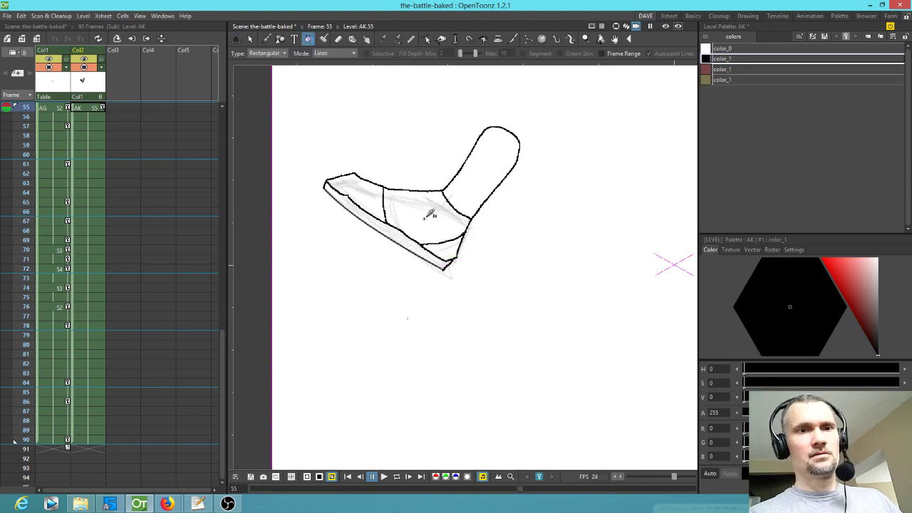
click(267, 53)
click(264, 61)
click(324, 56)
click(331, 69)
click(441, 215)
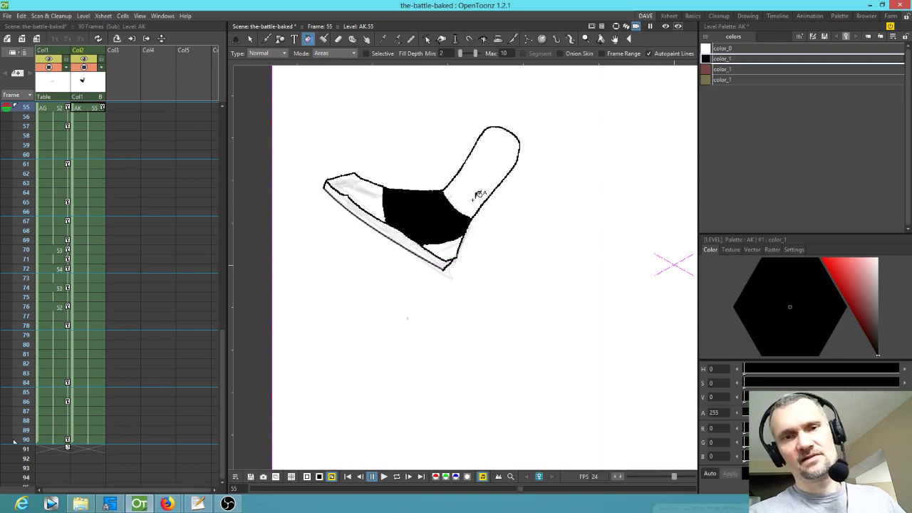
- Duplicate the olive brown style, fill the lower leg with the copy and set it to a skin tone (RGB 196, 161, 148)
click(735, 80)
key(ctrl+c)
key(ctrl+v)
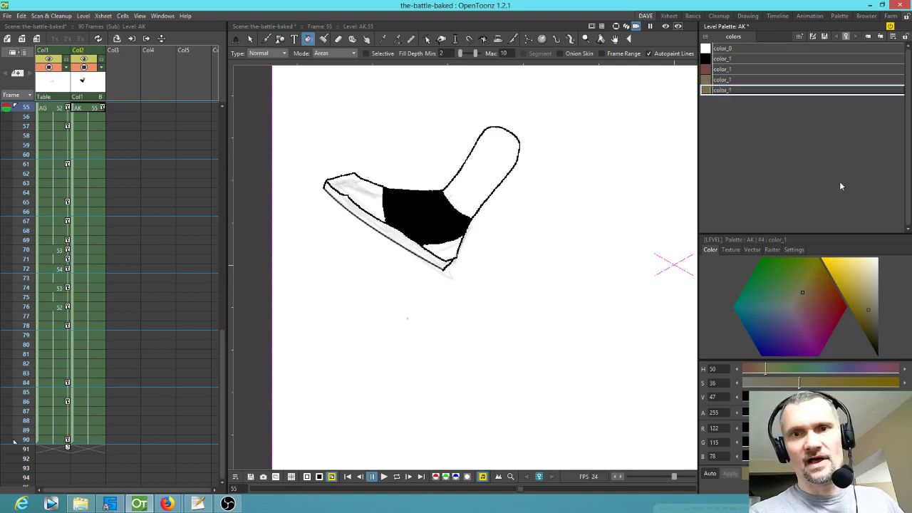
click(868, 268)
click(490, 184)
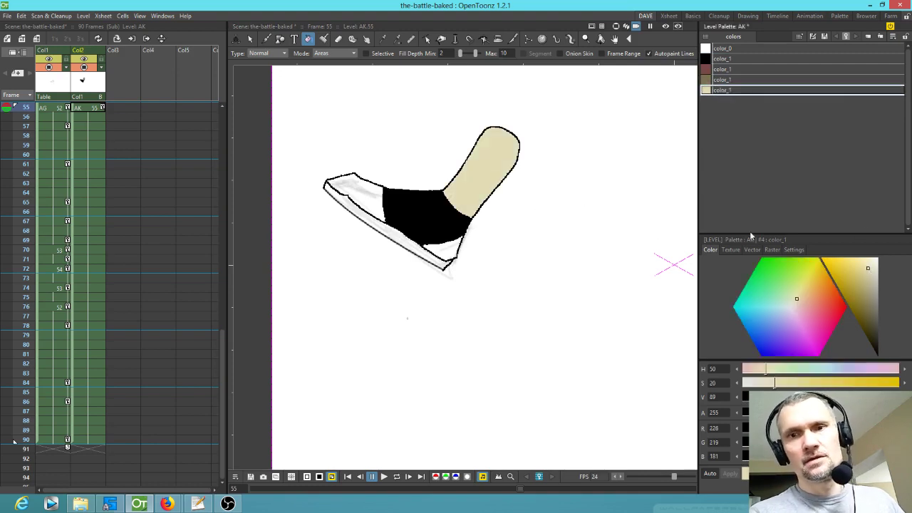
click(862, 280)
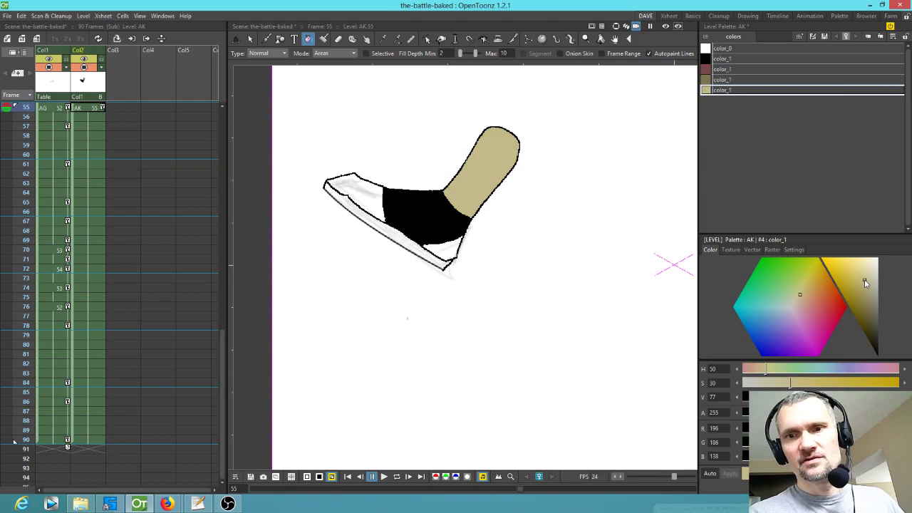
click(800, 301)
click(802, 303)
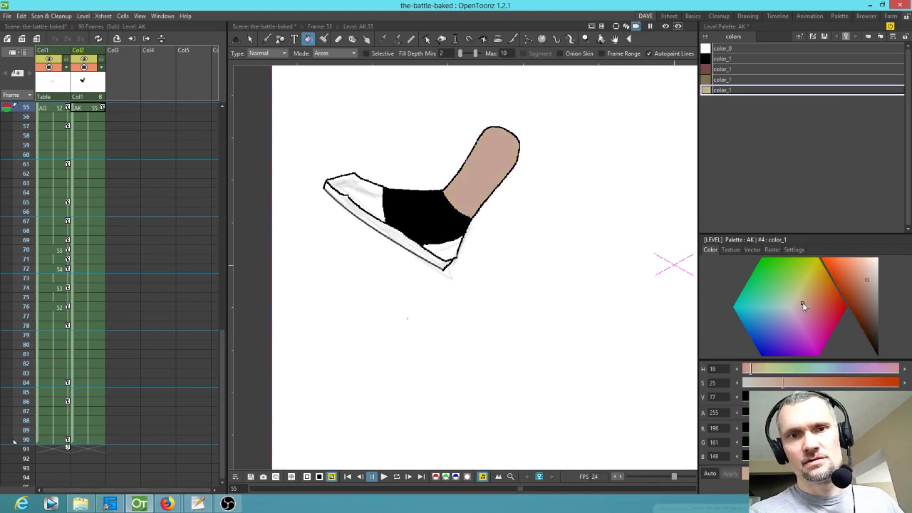
- Fill the shoe's sole with olive brown, and its toe cap and heel with dark red
click(724, 80)
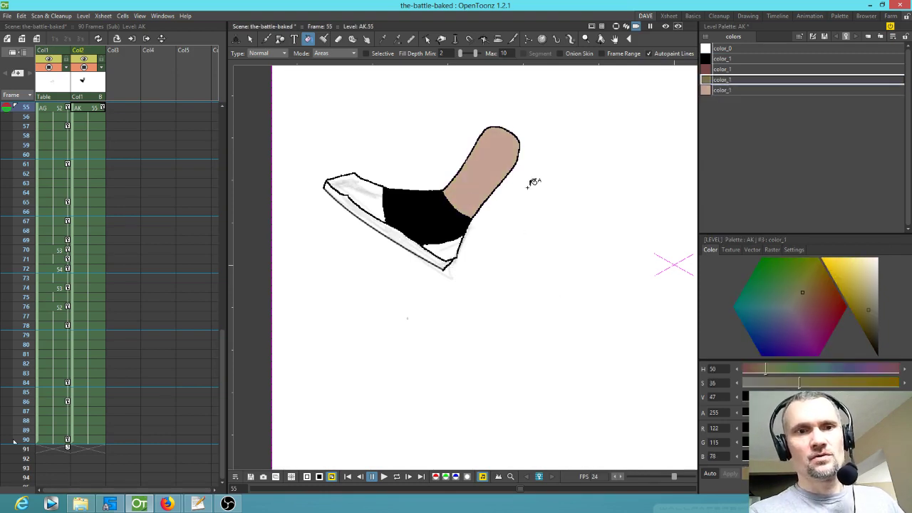
click(413, 238)
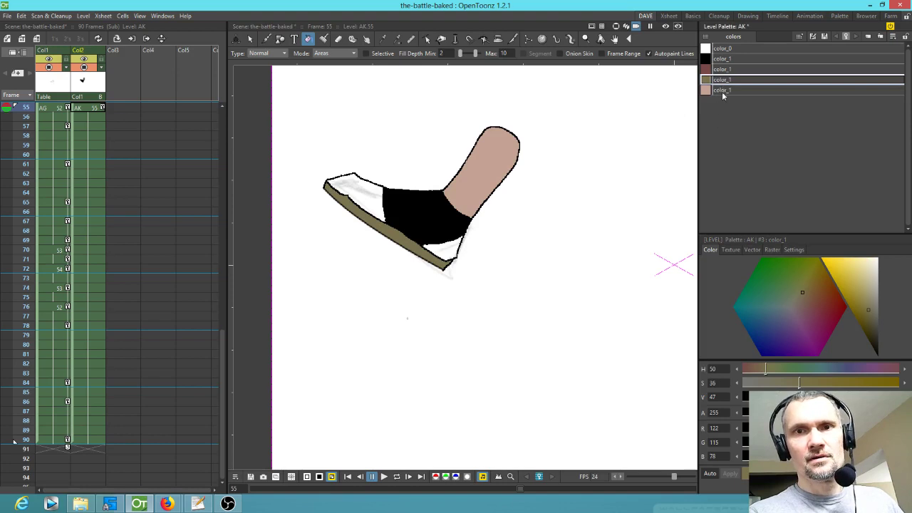
click(722, 69)
click(364, 183)
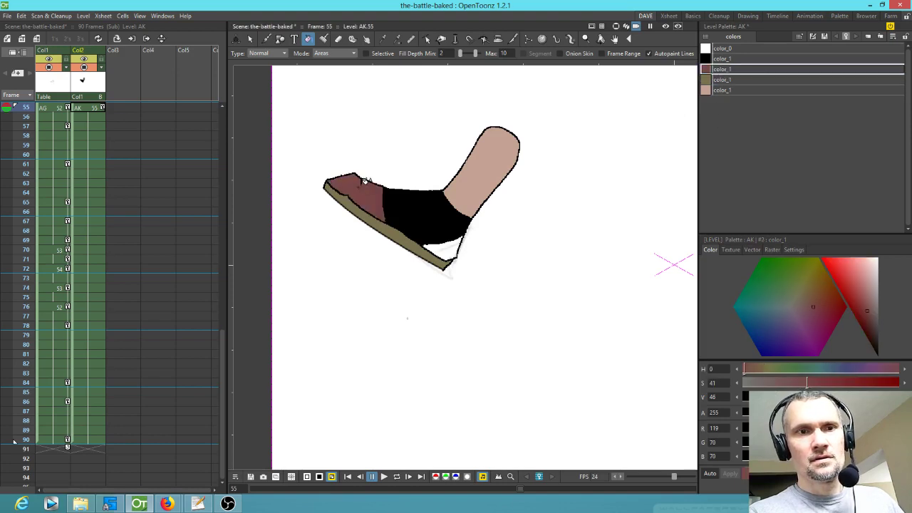
click(447, 246)
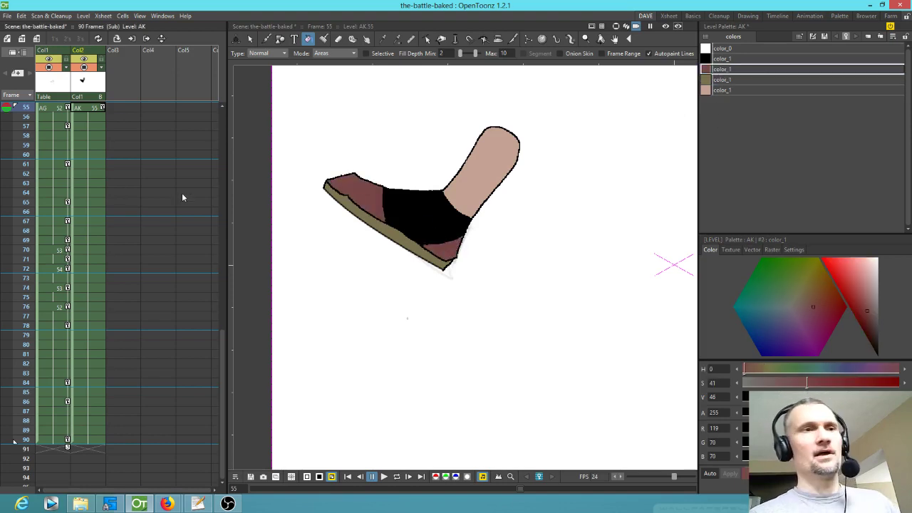
- Hide the rough shoe column Col1 and return to the parent xsheet
click(50, 67)
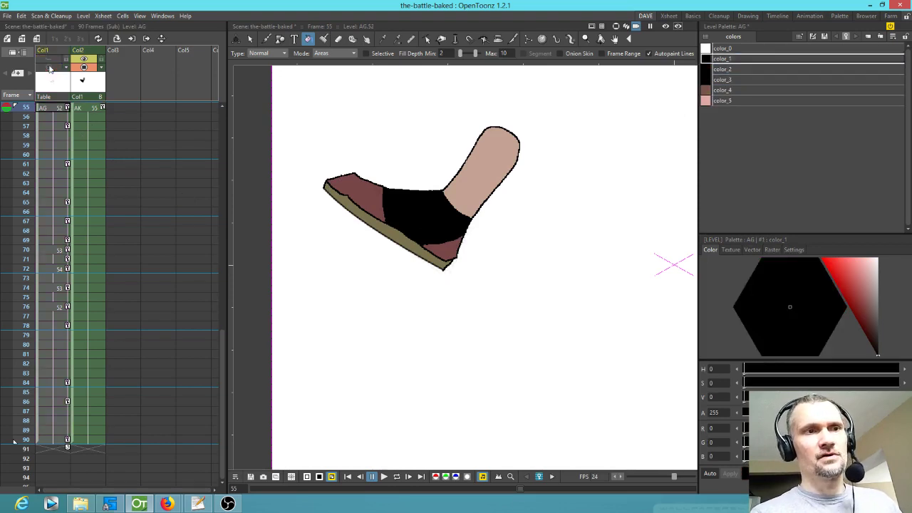
scroll(407, 248, down, 3)
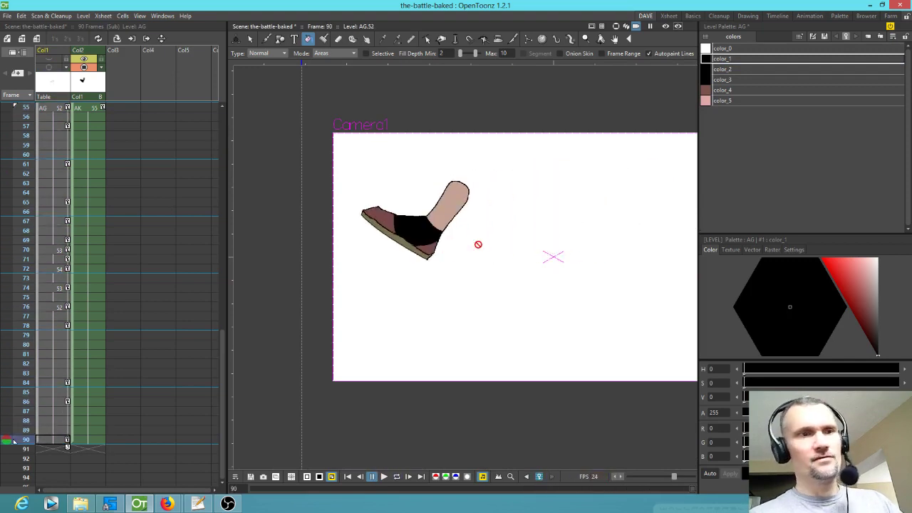
key(alt+Up)
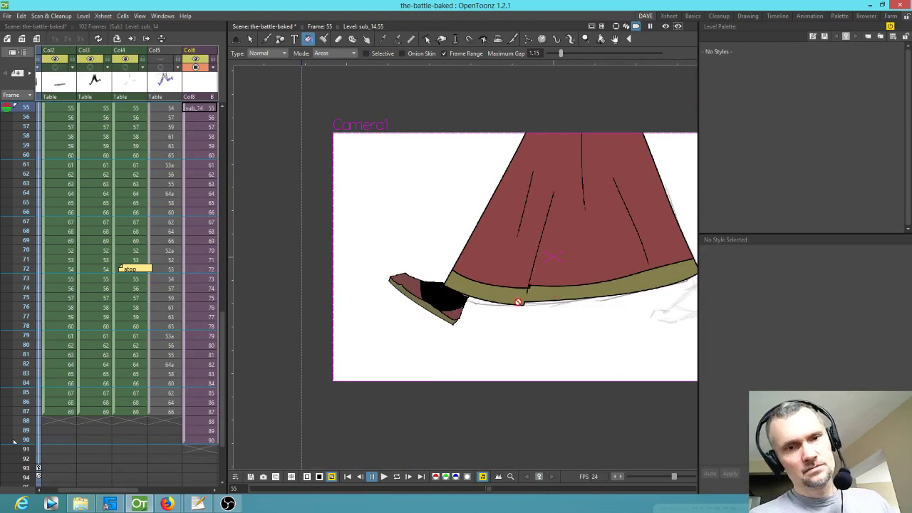
- Play the parent scene in a loop to check the coloured shoe's motion under the robe
scroll(553, 264, down, 3)
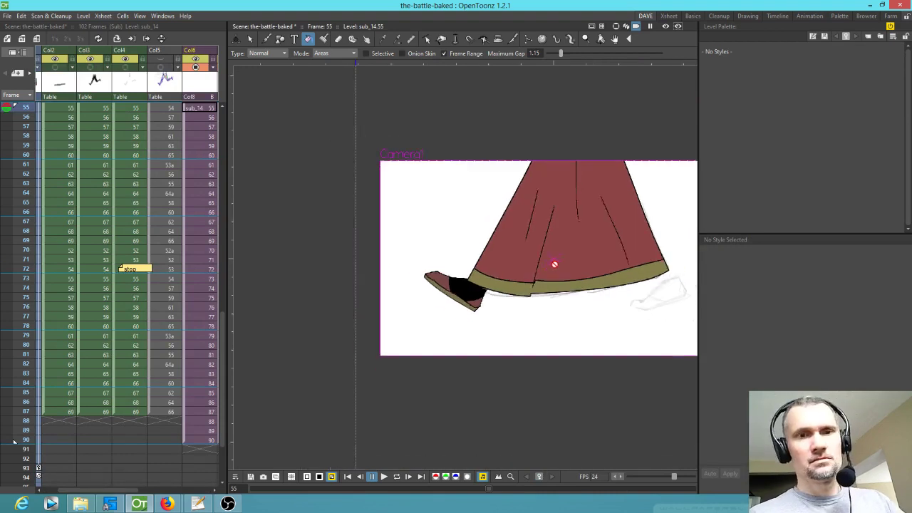
key(l)
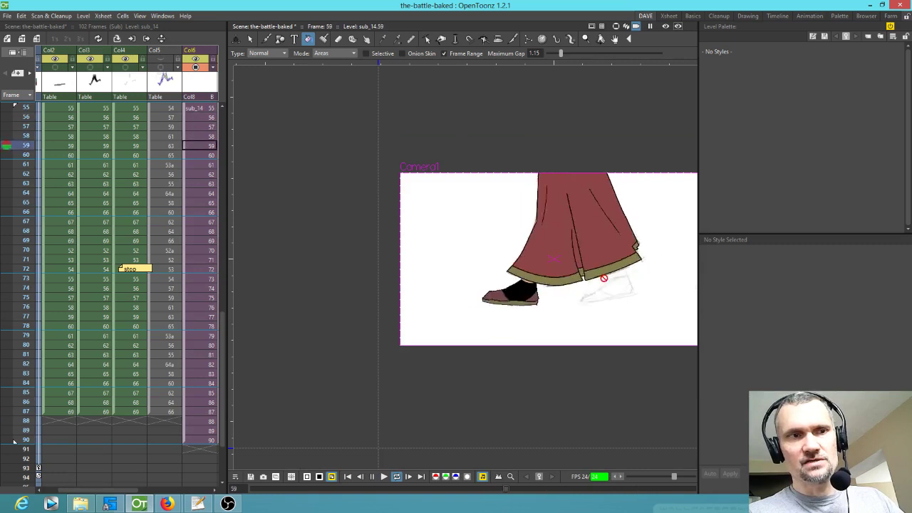
key(l)
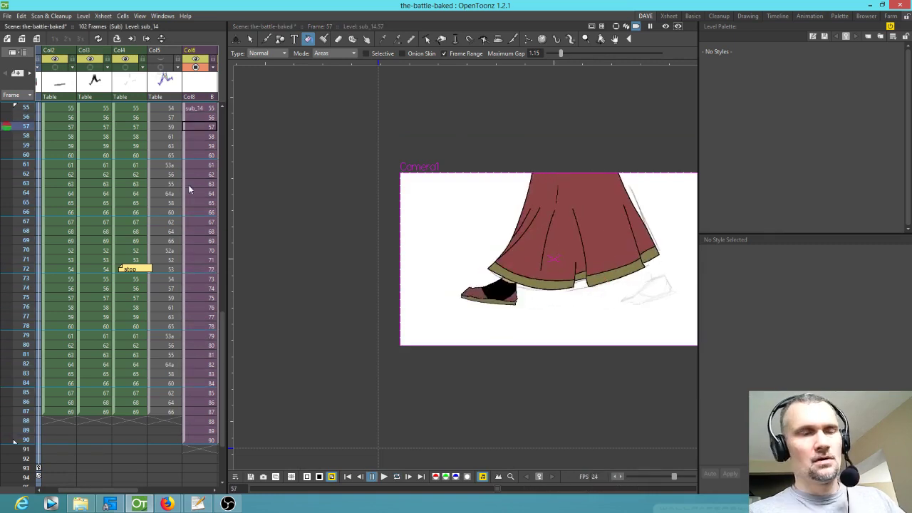
- Widen the xsheet, go to Col6's first cell at frame 55 and toggle that column's visibility off and on to identify the foot
drag(228, 215, 315, 220)
scroll(219, 218, right, 3)
scroll(119, 217, up, 2)
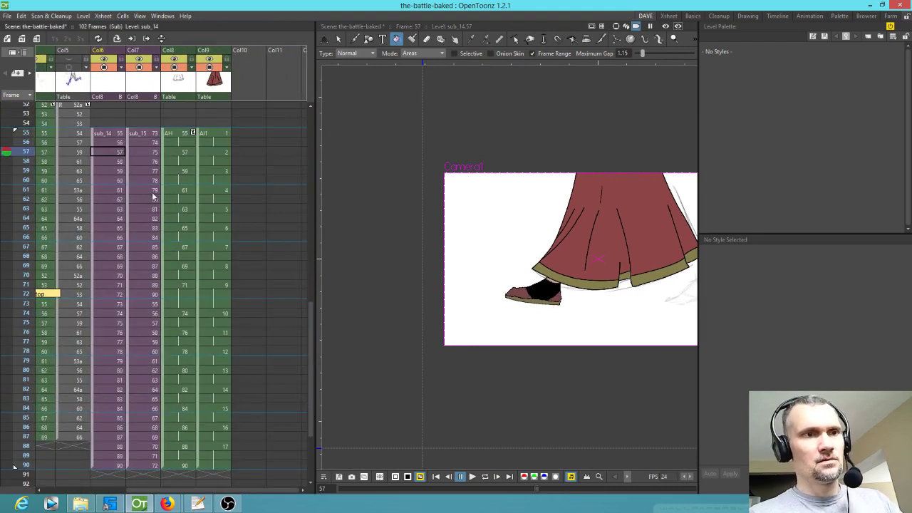
scroll(138, 221, up, 1)
scroll(164, 189, left, 3)
click(193, 149)
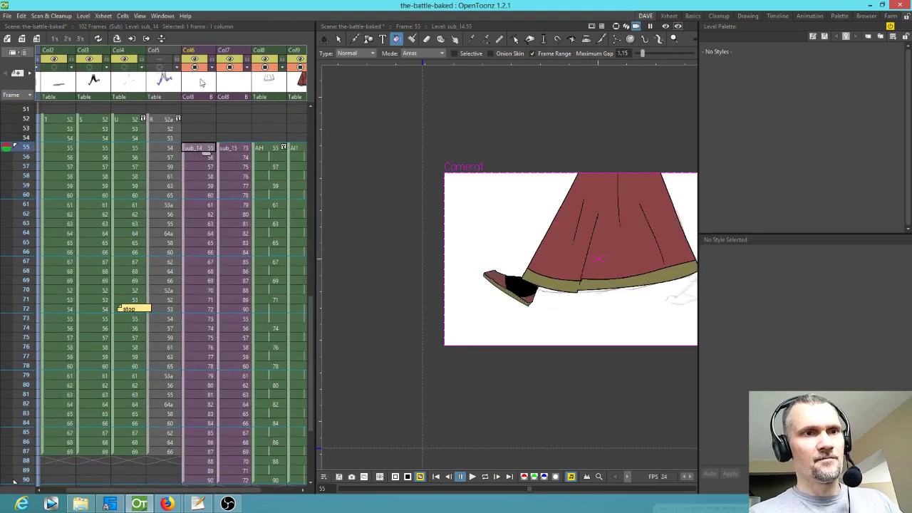
click(195, 67)
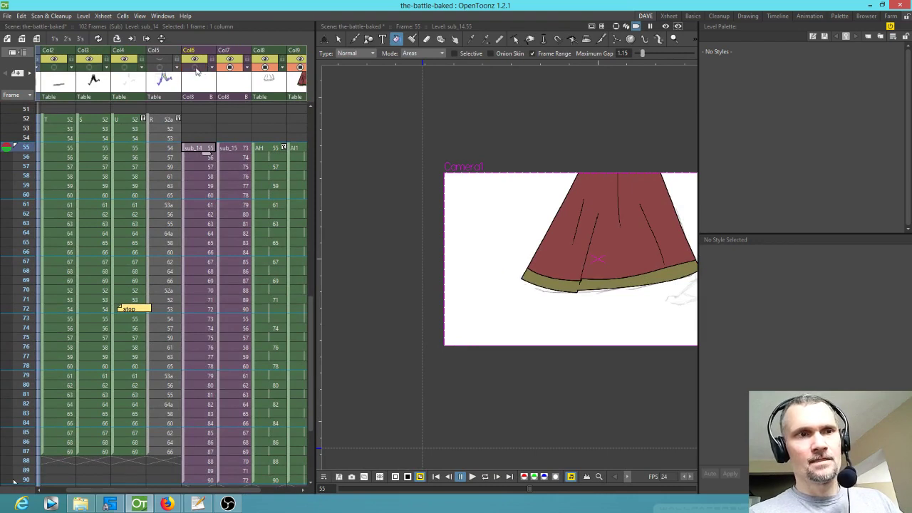
click(196, 67)
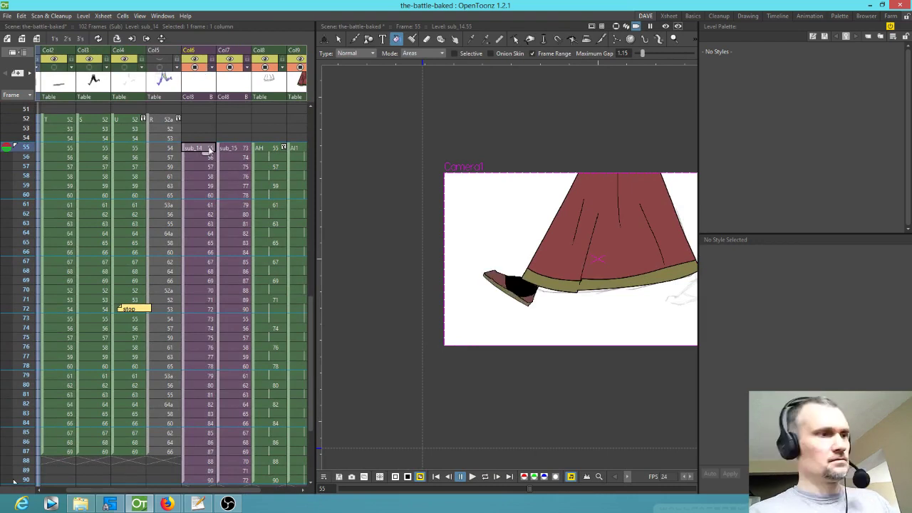
- Inside sub_14, turn on Col1's camera stand visibility and move it at frame 55 to about E/W -69.63 mm, N/S 0.44 mm, then return to the parent
click(210, 149)
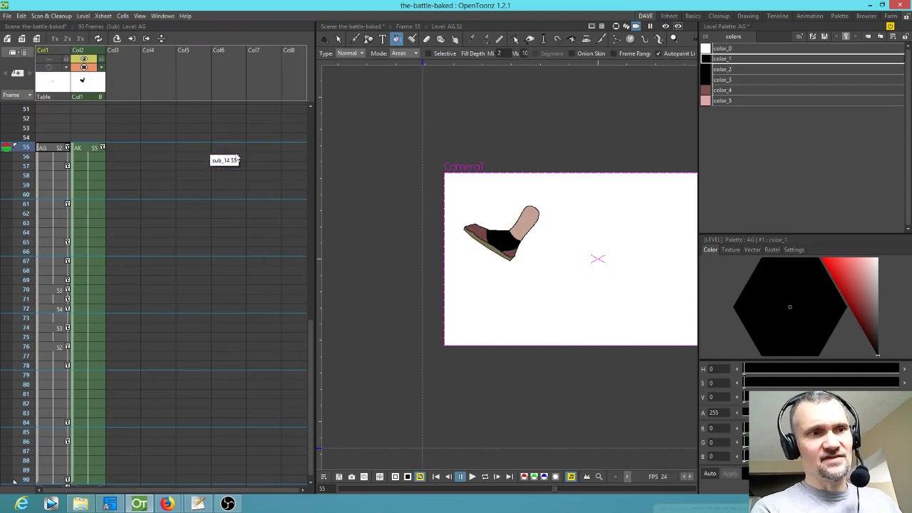
click(54, 148)
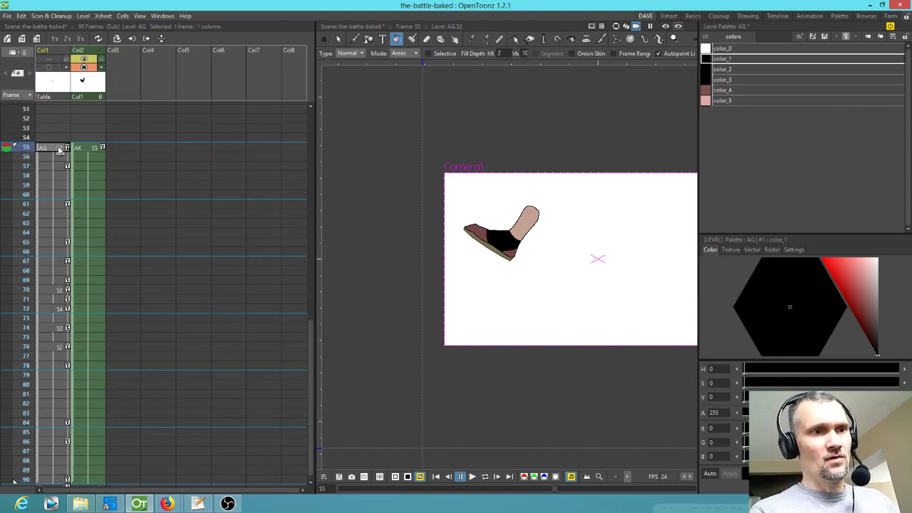
key(a)
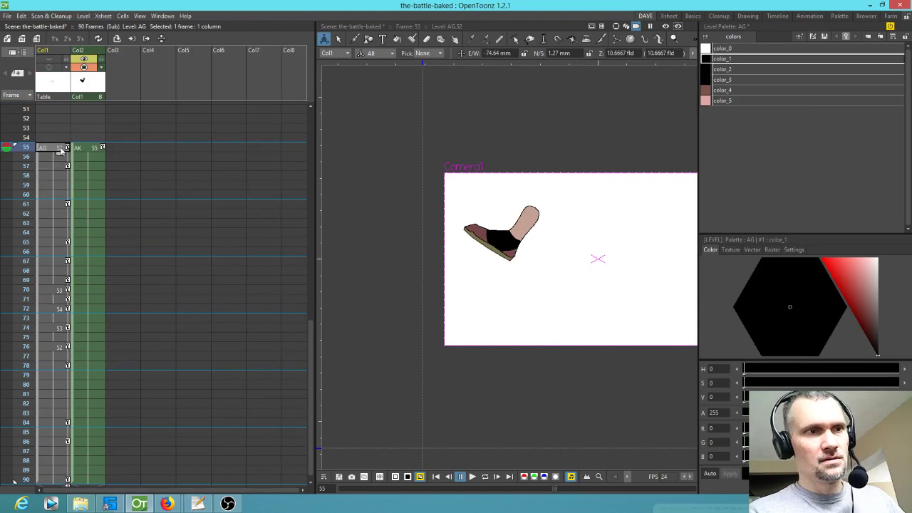
click(47, 68)
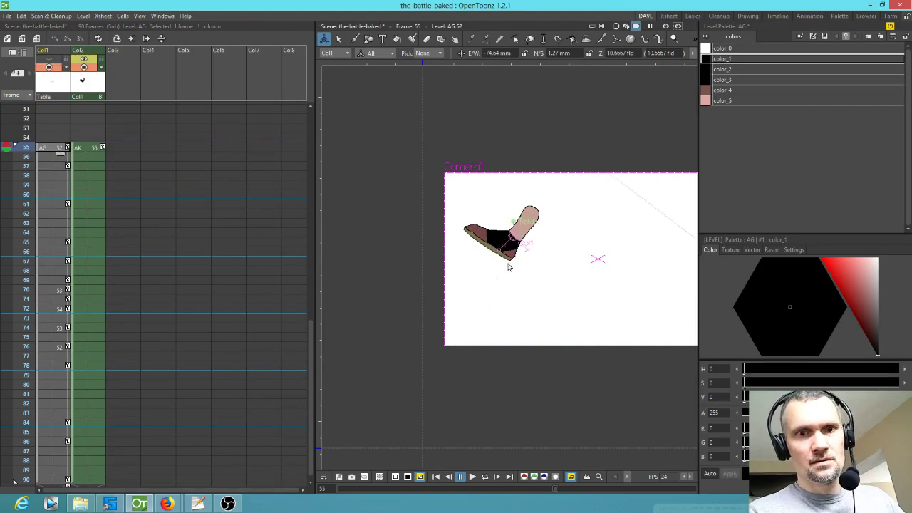
drag(510, 258, 516, 260)
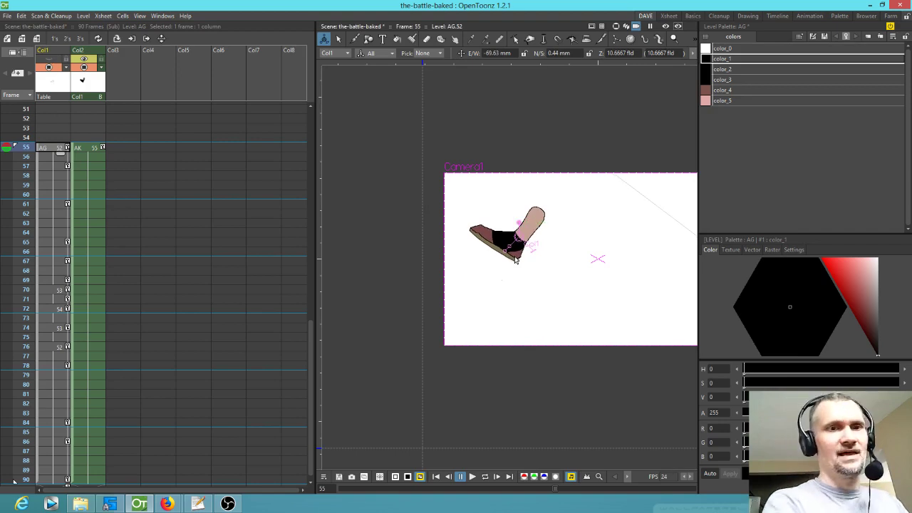
key(ctrl+Up)
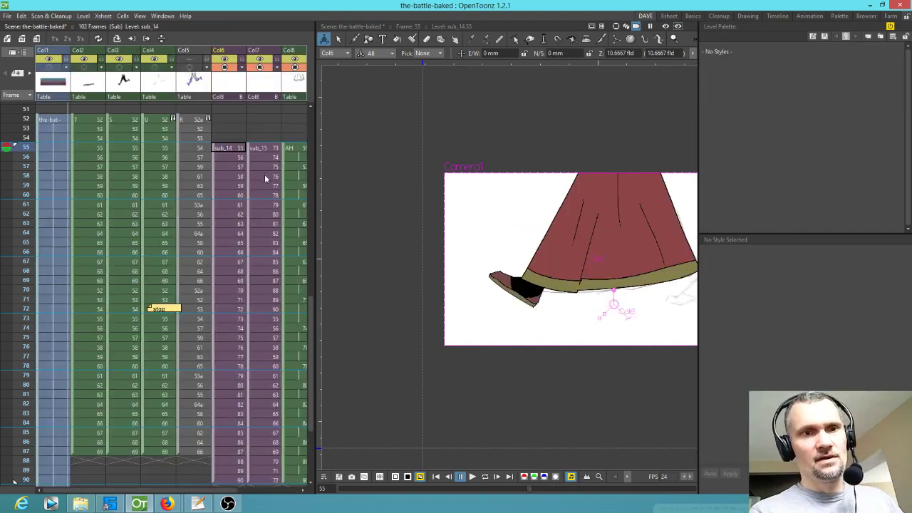
- Reopen sub_14, lower Col1 at frame 55 to about E/W -70.05 mm, N/S -2.07 mm, and return to the parent xsheet
key(ctrl+Down)
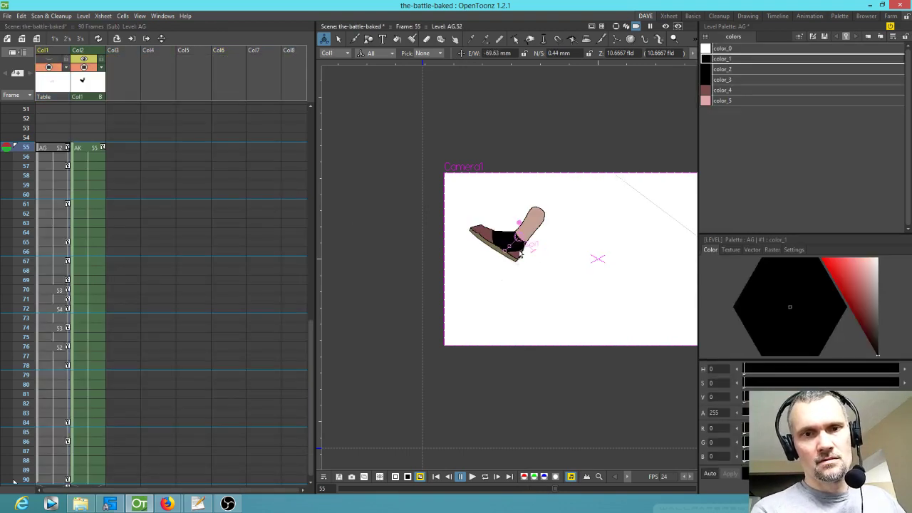
drag(519, 255, 520, 258)
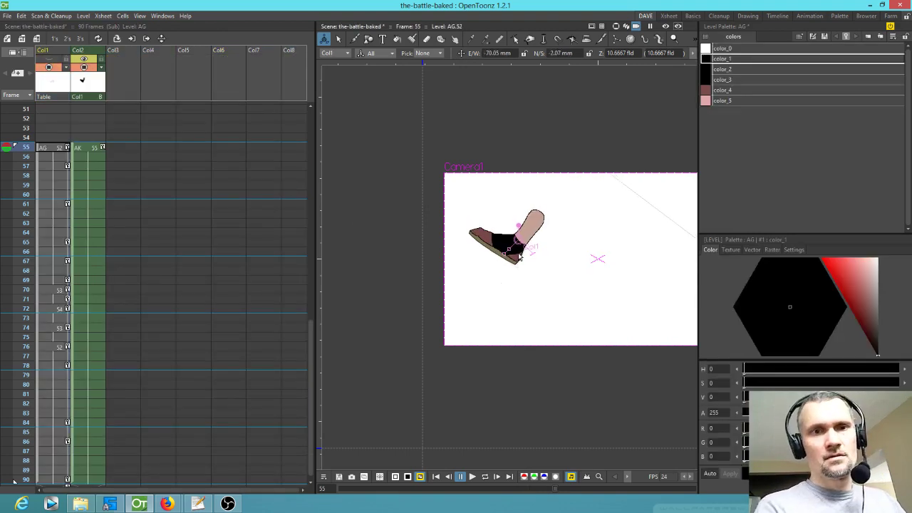
key(ctrl+Up)
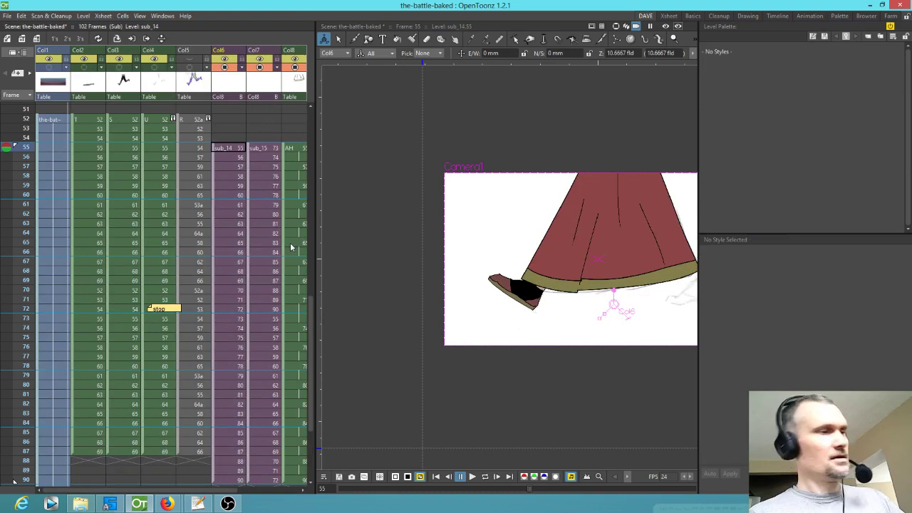
- Play the parent scene in a loop to check the adjusted foot position, and stop playback
scroll(565, 272, down, 3)
drag(582, 283, 539, 258)
key(l)
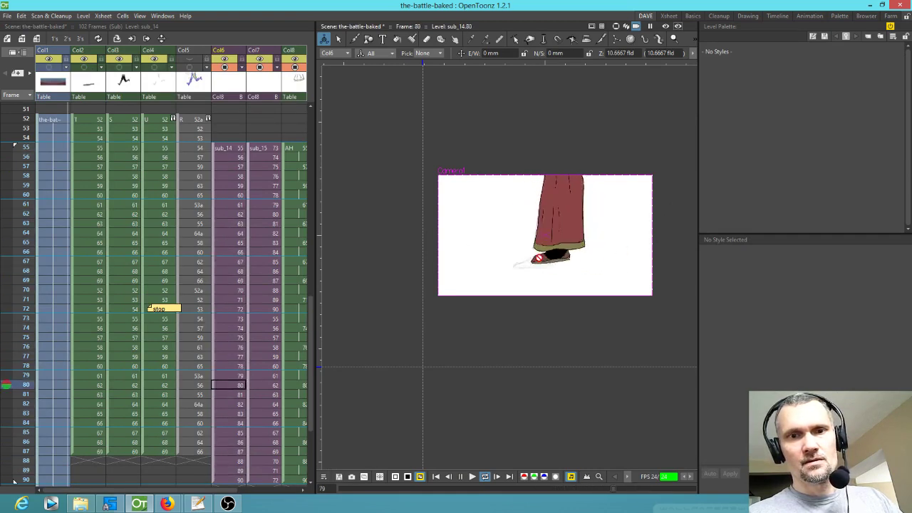
key(l)
scroll(594, 271, up, 4)
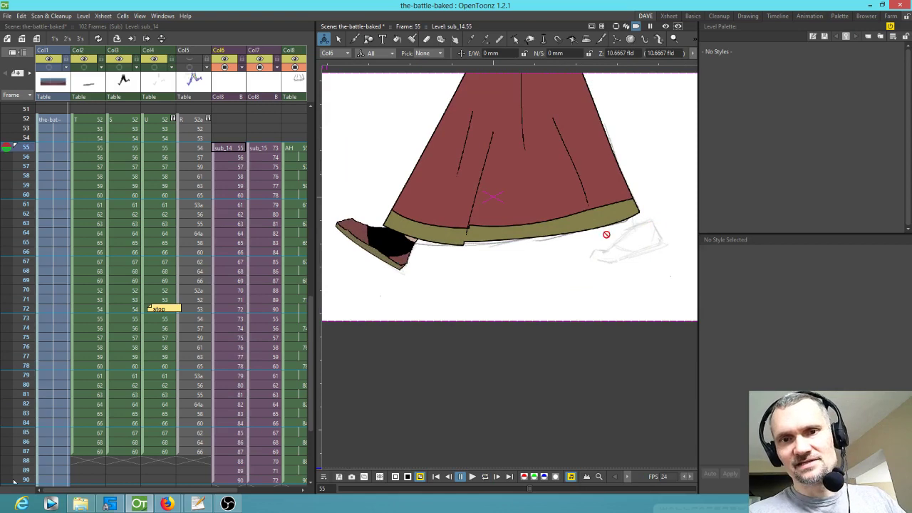
- Open sub_14 from Col6 and select and copy the whole coloured shoe and leg drawing at frame 55 of Col2
scroll(214, 196, right, 2)
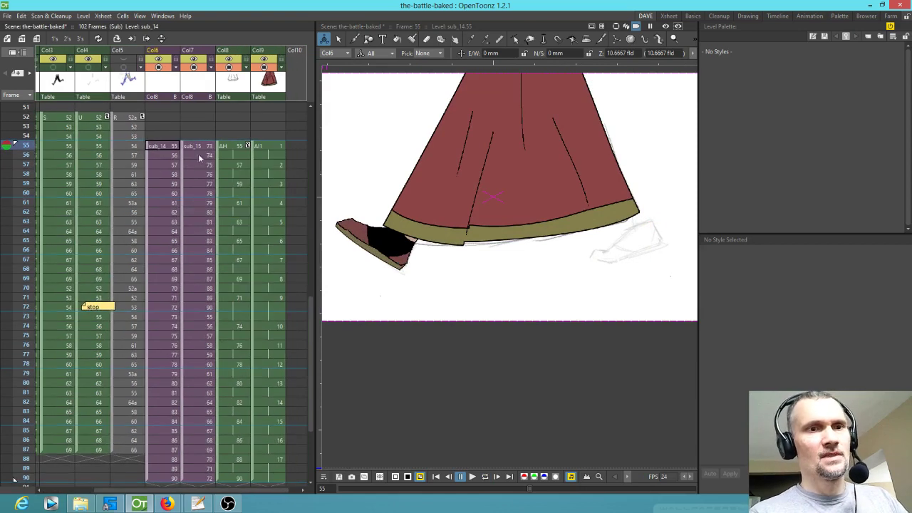
click(171, 146)
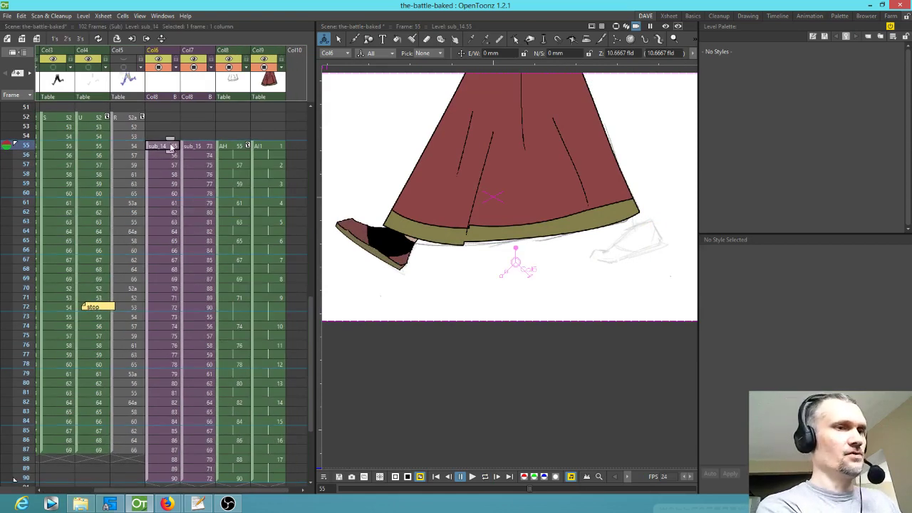
click(172, 146)
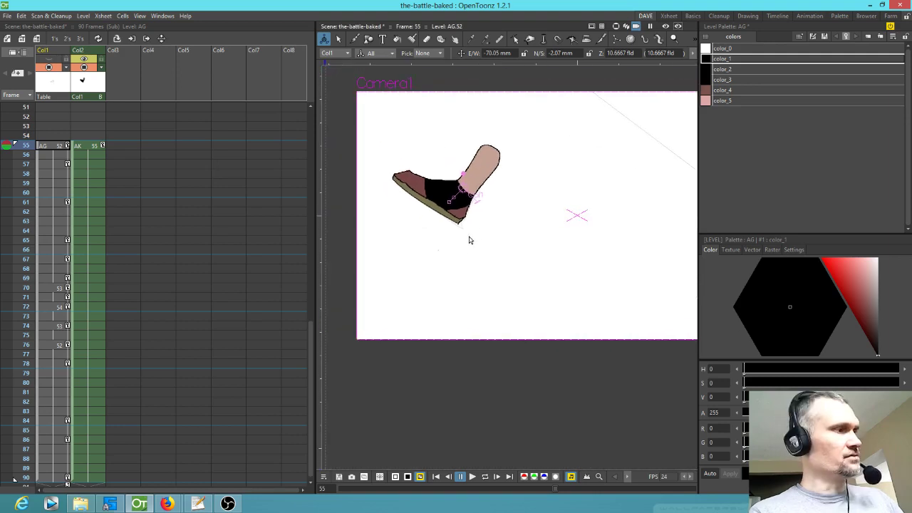
key(s)
mouse_move(524, 154)
mouse_down()
mouse_move(387, 136)
mouse_move(404, 249)
mouse_move(530, 205)
mouse_move(529, 182)
mouse_up()
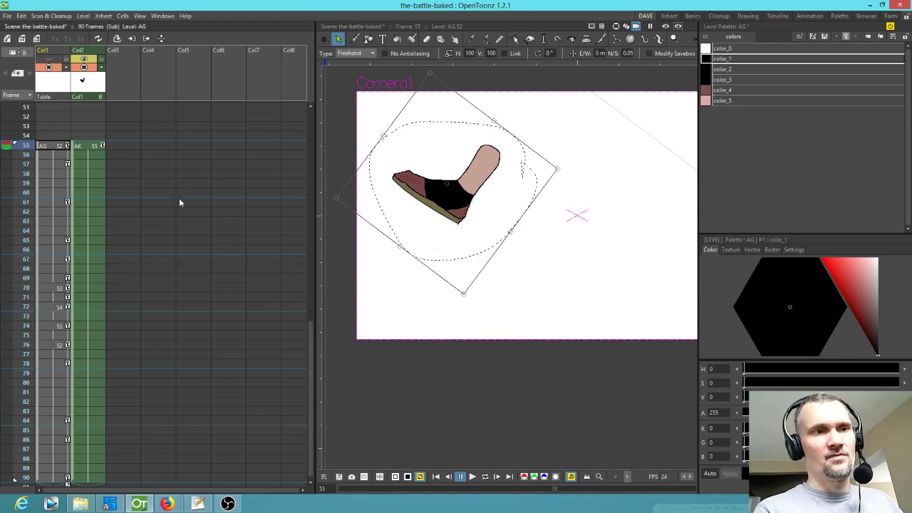
click(82, 146)
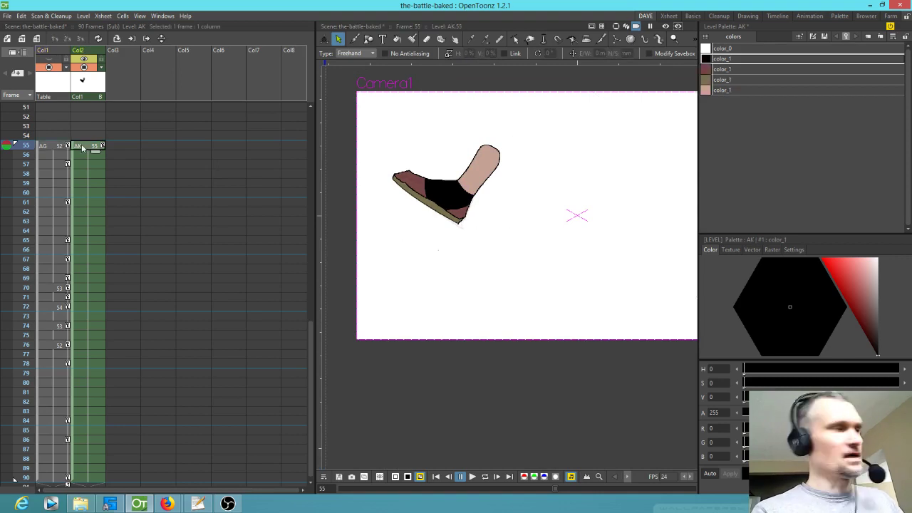
mouse_move(527, 140)
mouse_down()
mouse_move(488, 116)
mouse_move(506, 249)
mouse_move(492, 110)
mouse_up()
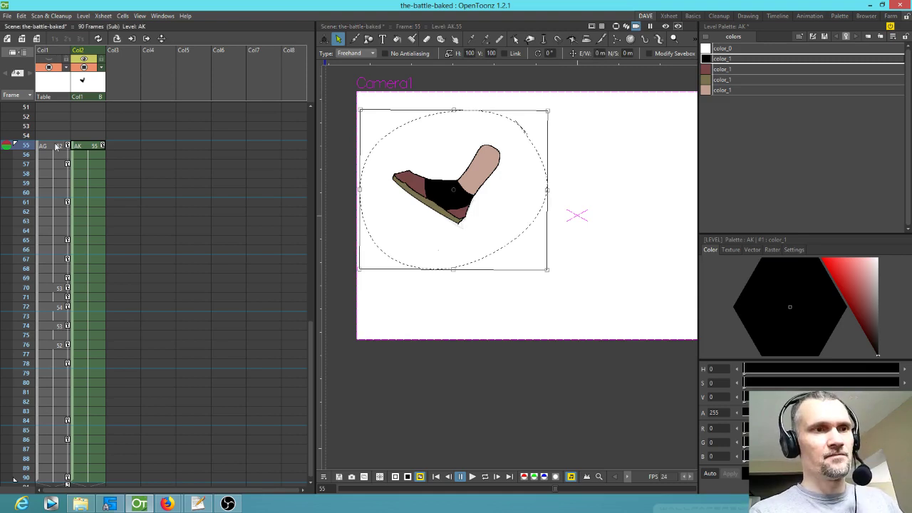
click(92, 148)
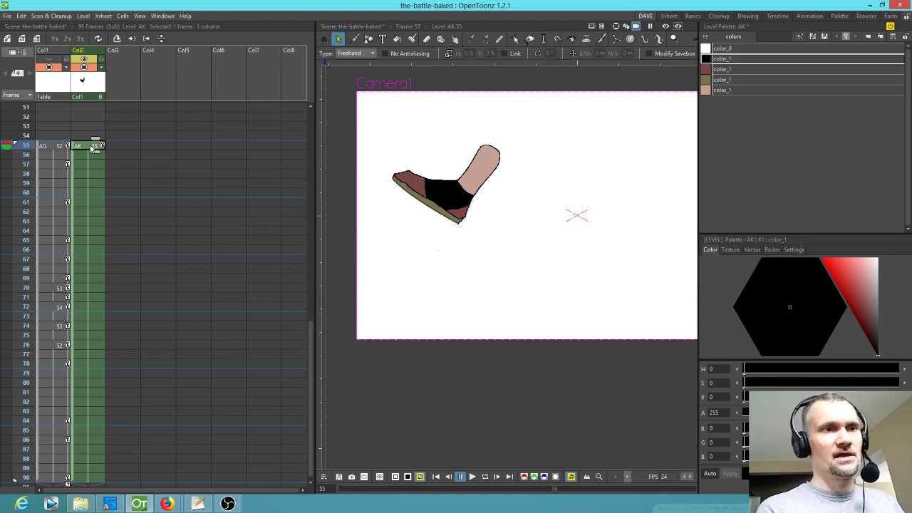
- Open sub_15 from Col7, start a new drawing in Col2 at frame 55, and paste the copied coloured shoe into it
key(ctrl+Up)
click(263, 148)
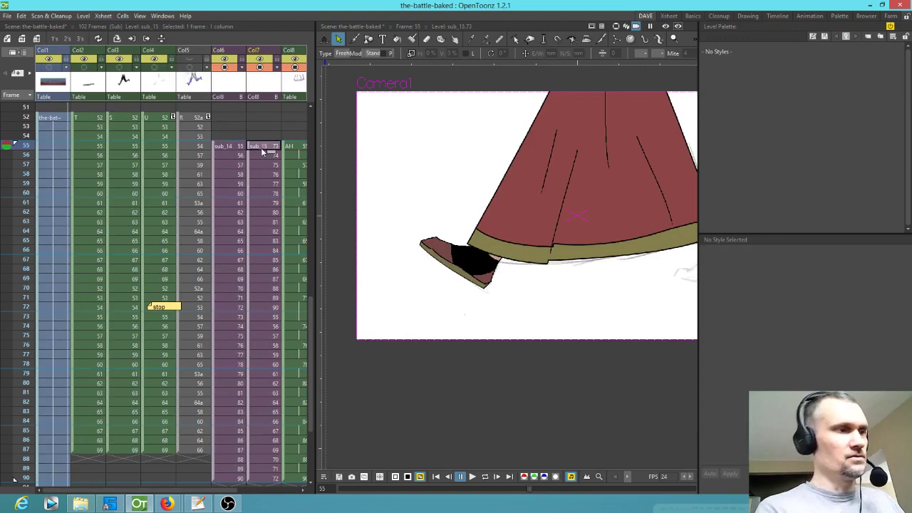
key(ctrl+Down)
click(89, 147)
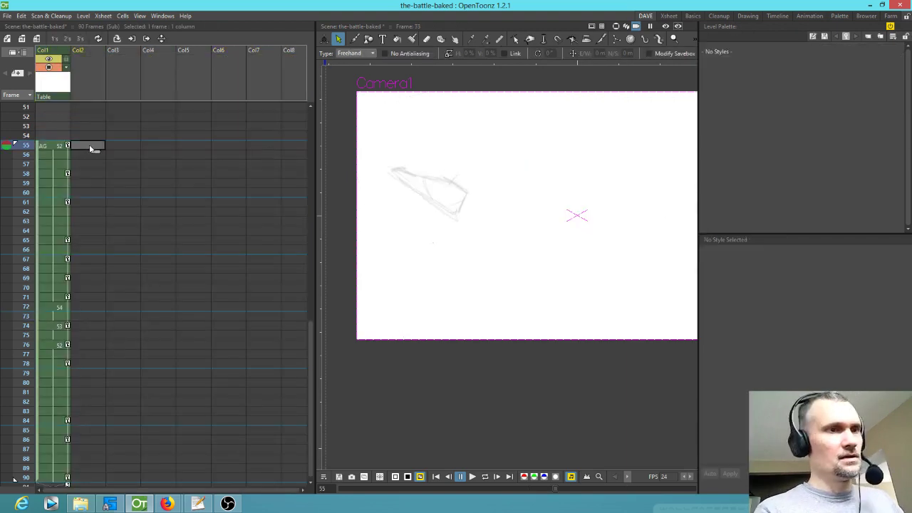
key(b)
click(420, 360)
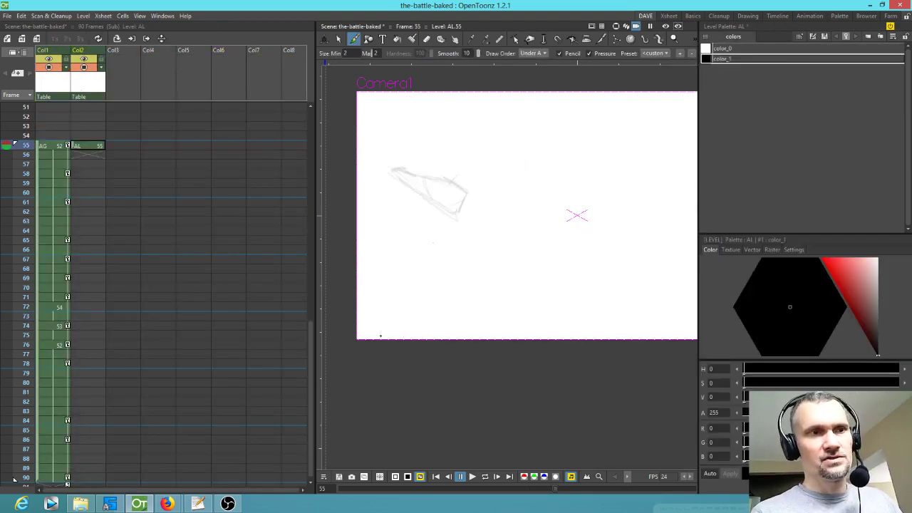
key(s)
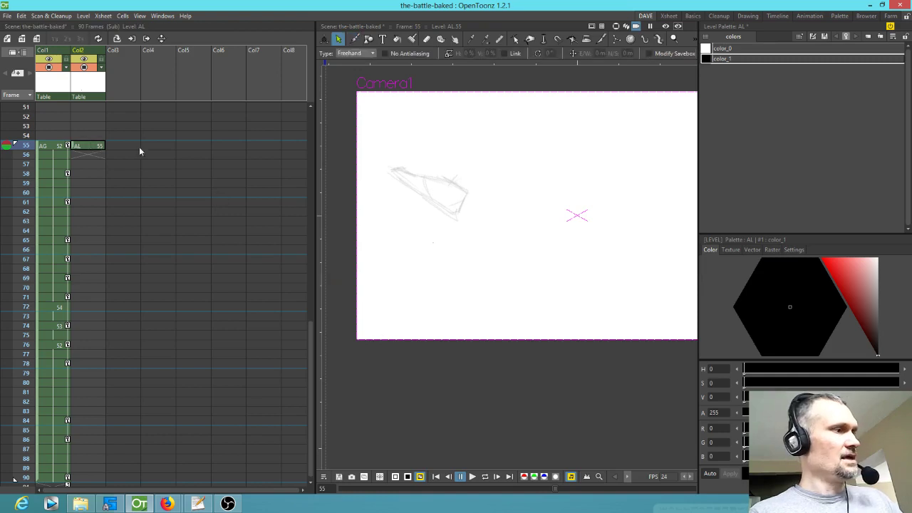
key(ctrl+v)
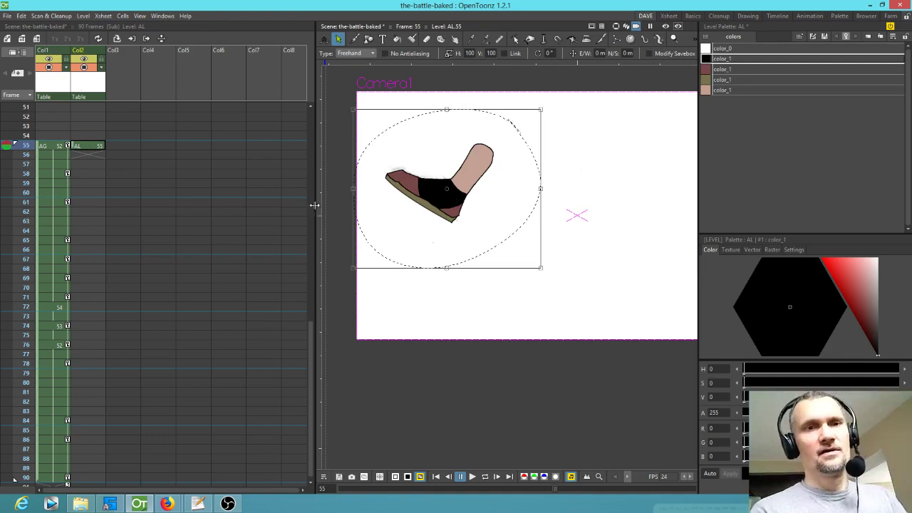
- Extend the pasted shoe drawing in Col2 through frame 90 and scrub to frame 75 to compare it with the rough shoe
drag(96, 154, 92, 435)
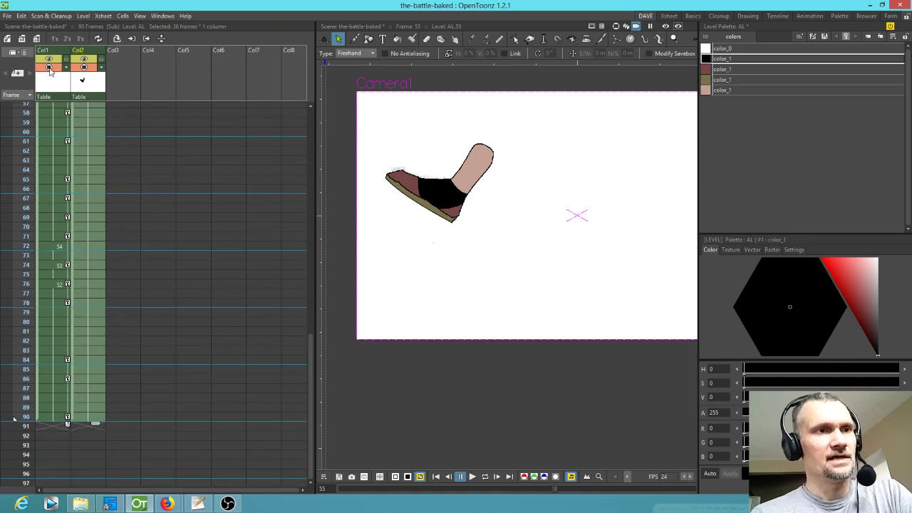
scroll(26, 145, up, 2)
mouse_move(27, 124)
mouse_down()
mouse_move(7, 176)
mouse_move(6, 329)
mouse_move(9, 313)
mouse_up()
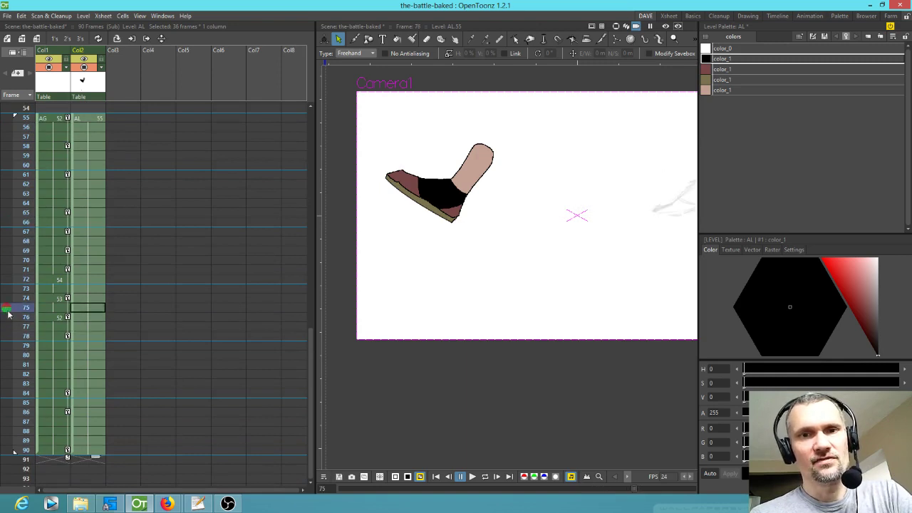
mouse_move(580, 234)
mouse_down()
mouse_move(478, 256)
mouse_move(513, 257)
mouse_up()
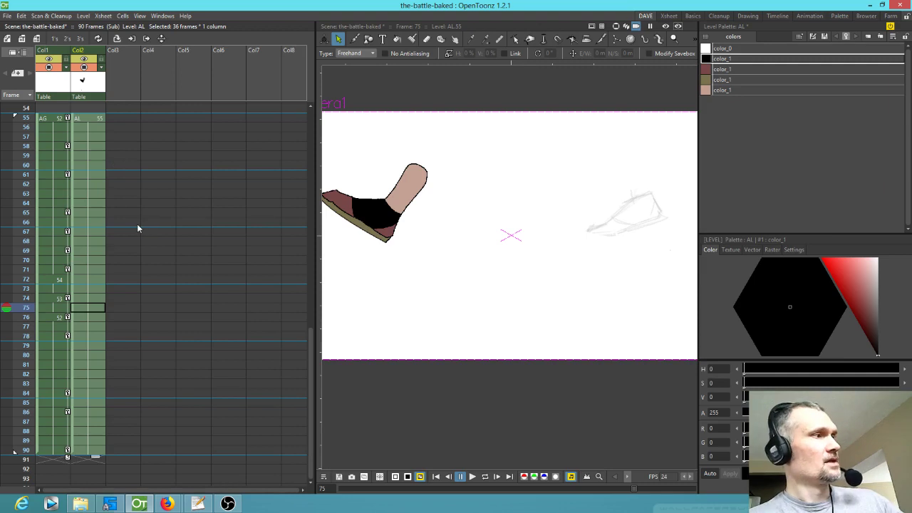
- Parent Col2 to Col1 in the stage schematic, and close the schematic
key(shift+s)
drag(496, 295, 520, 304)
drag(502, 263, 555, 298)
drag(675, 255, 638, 296)
click(844, 46)
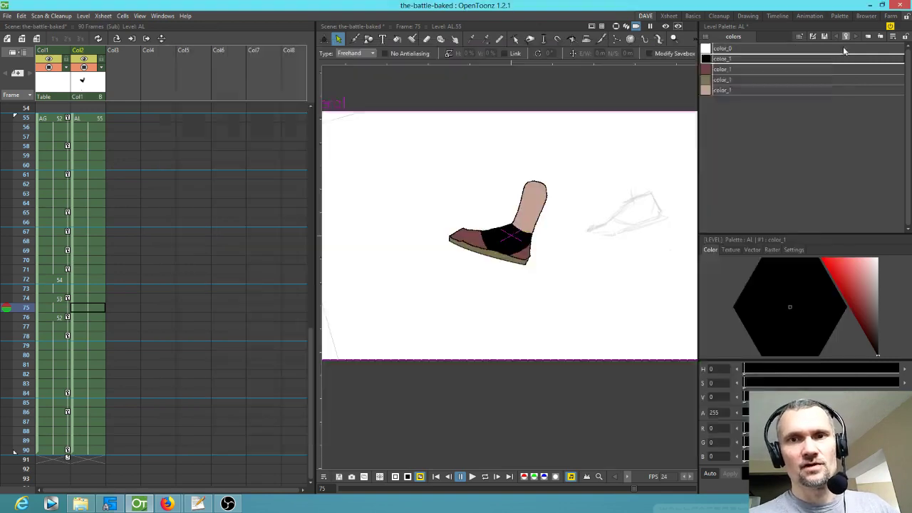
- Try moving the rough shoe in Col1 at frame 55 with the Animate tool, and undo the move
click(47, 120)
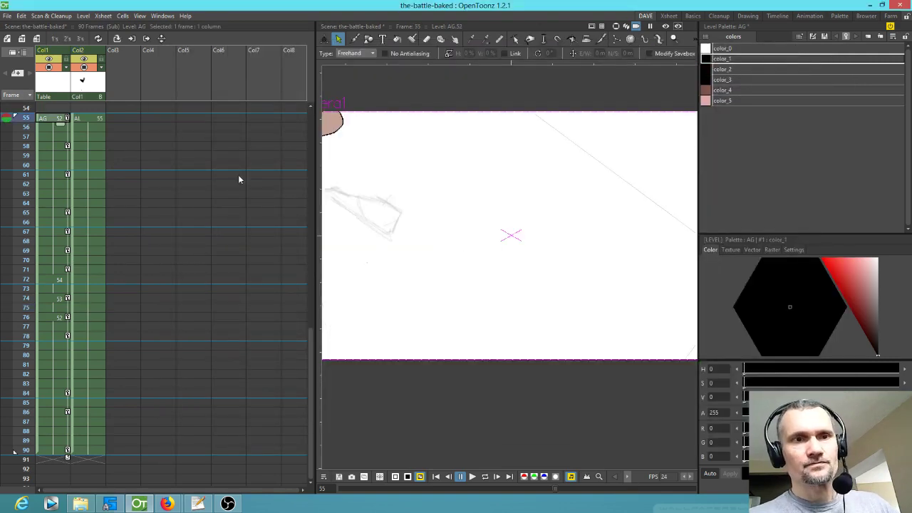
drag(412, 253, 514, 307)
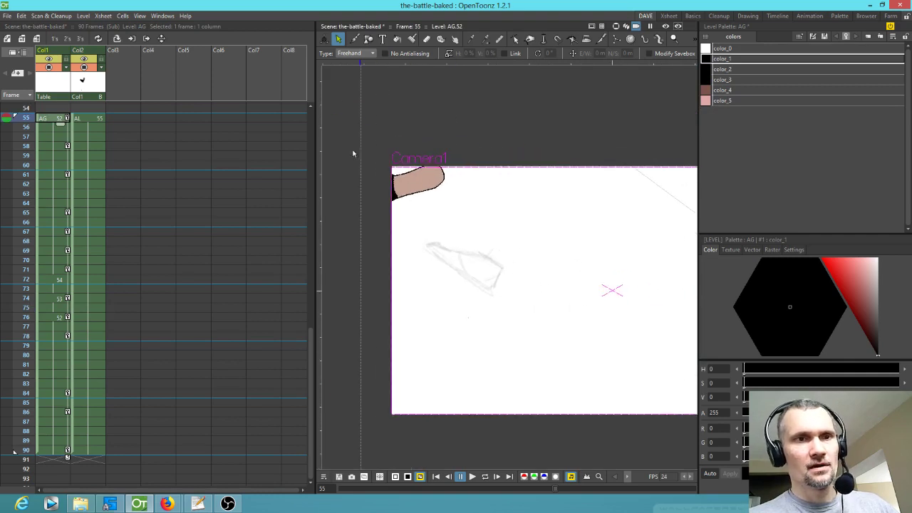
key(a)
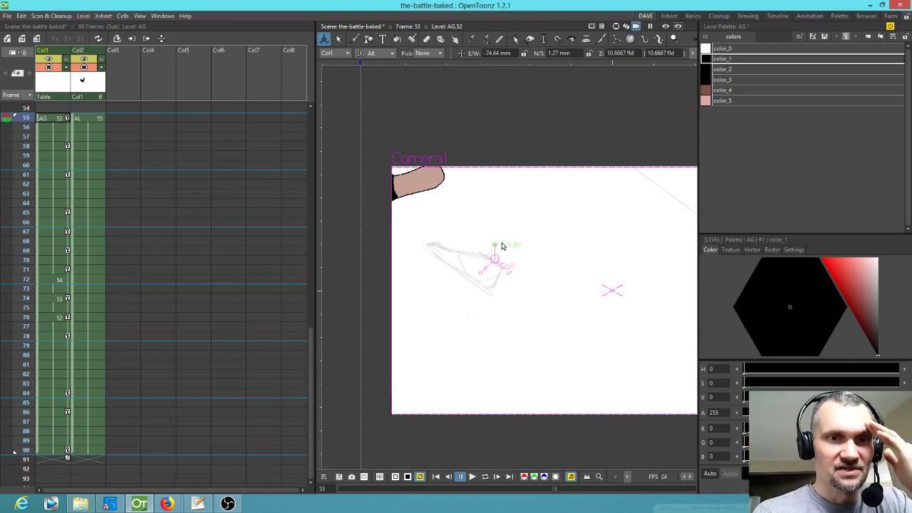
click(383, 57)
click(374, 122)
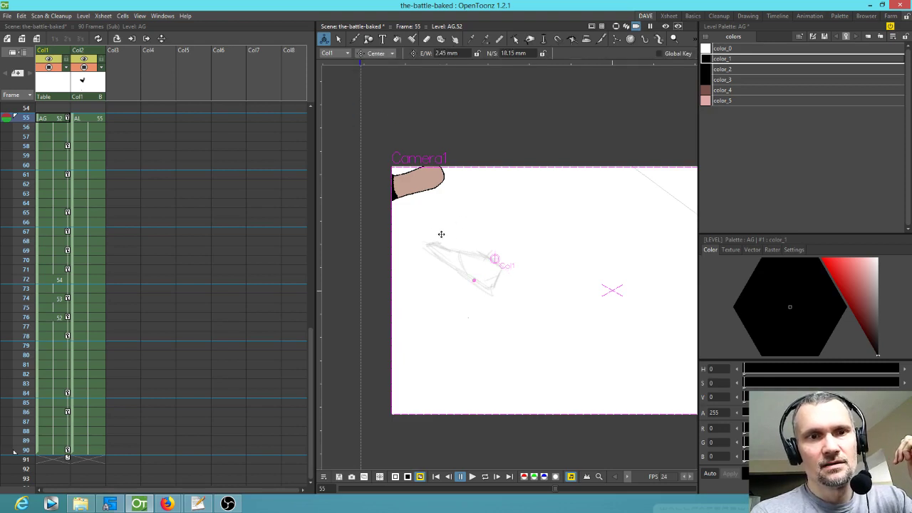
click(375, 54)
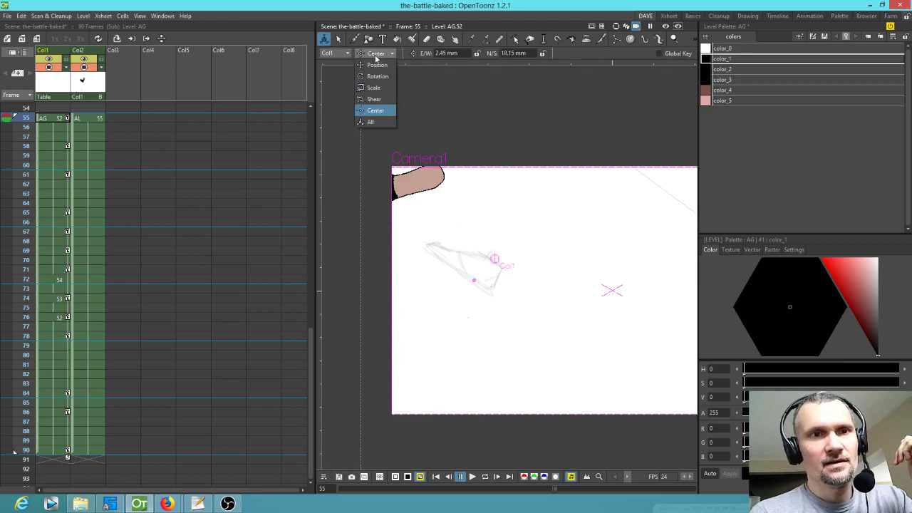
click(380, 123)
mouse_move(471, 245)
mouse_down()
mouse_move(556, 287)
mouse_move(548, 280)
mouse_up()
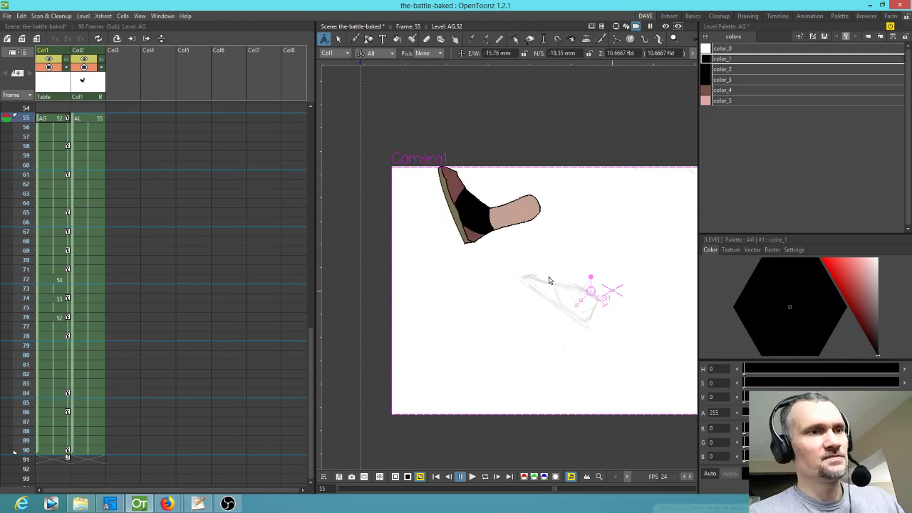
key(ctrl+z)
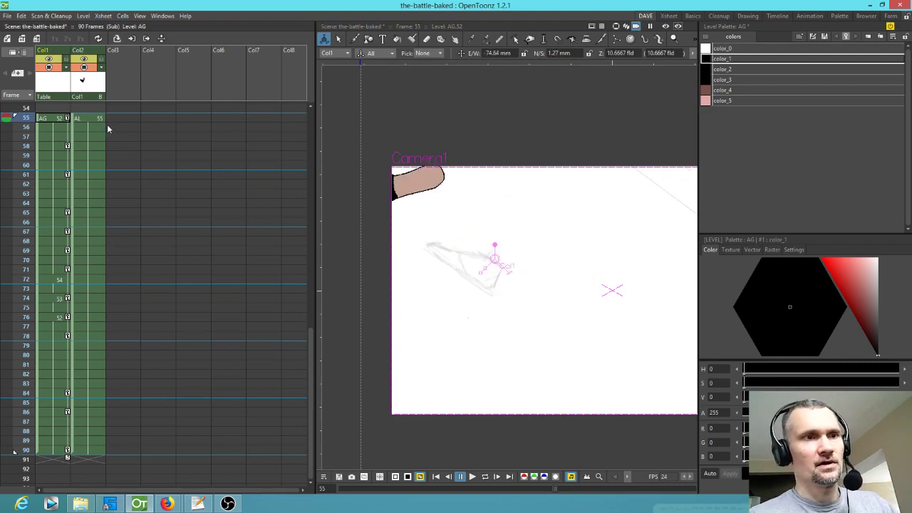
- Move and rotate the coloured shoe in Col2 at frame 55 to line it up with the rough shoe
click(100, 120)
drag(440, 236, 560, 317)
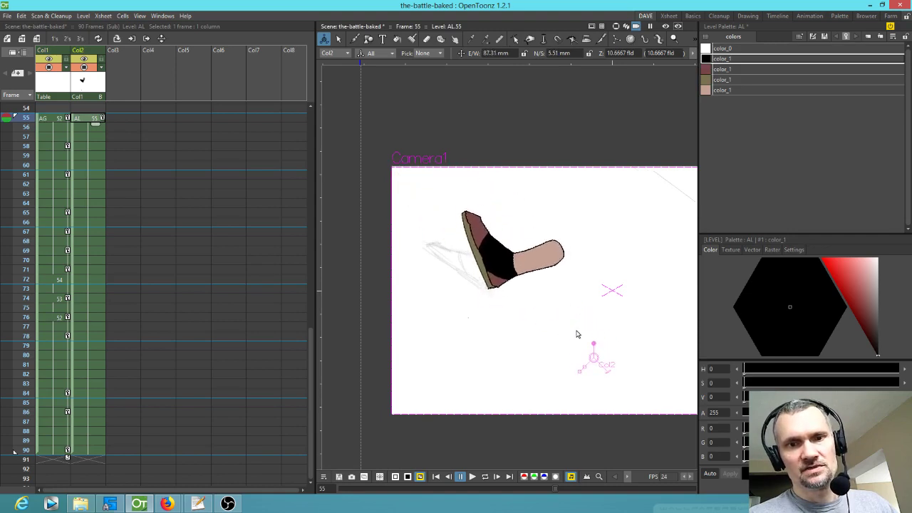
drag(592, 359, 472, 279)
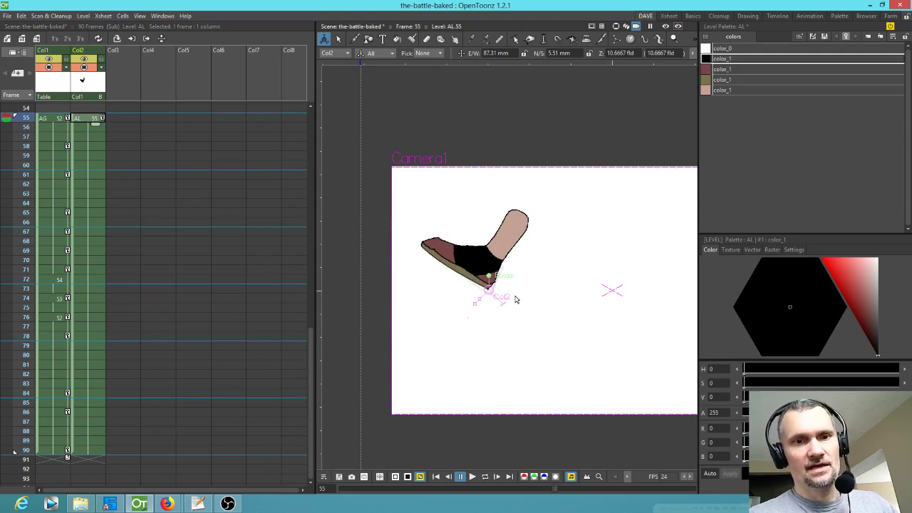
drag(512, 296, 525, 298)
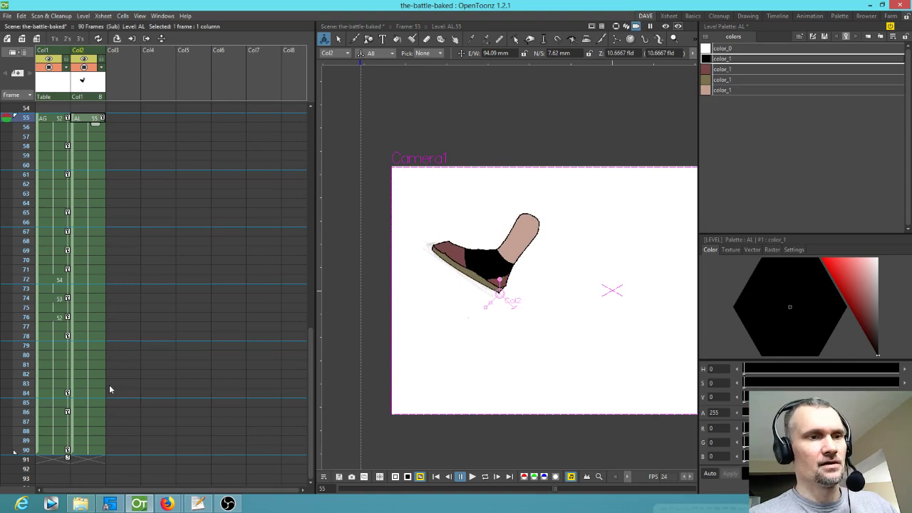
- Compare the coloured and rough shoes at frames 68 and 74, and try rotating the Col2 shoe at frame 74 to match
drag(20, 205, 22, 243)
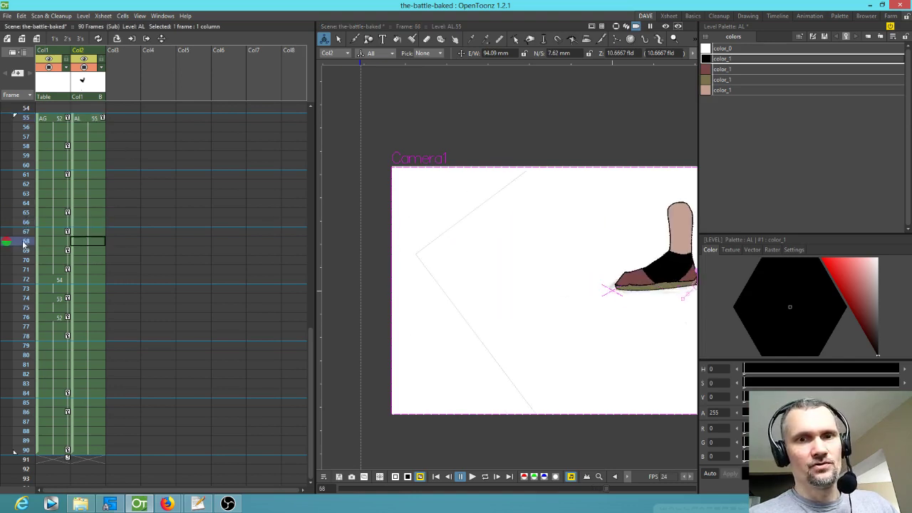
drag(620, 317, 476, 307)
mouse_move(22, 249)
mouse_down()
mouse_move(5, 321)
mouse_move(4, 303)
mouse_up()
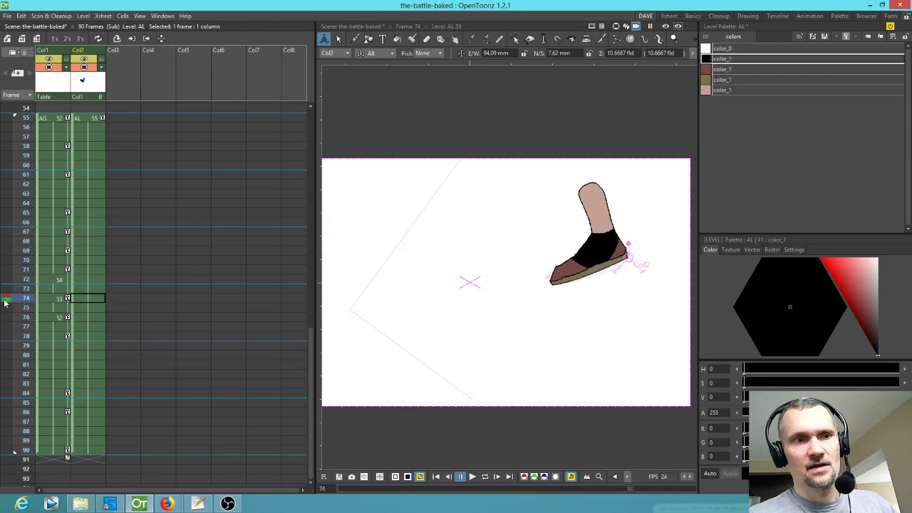
drag(630, 250, 628, 246)
drag(614, 275, 614, 277)
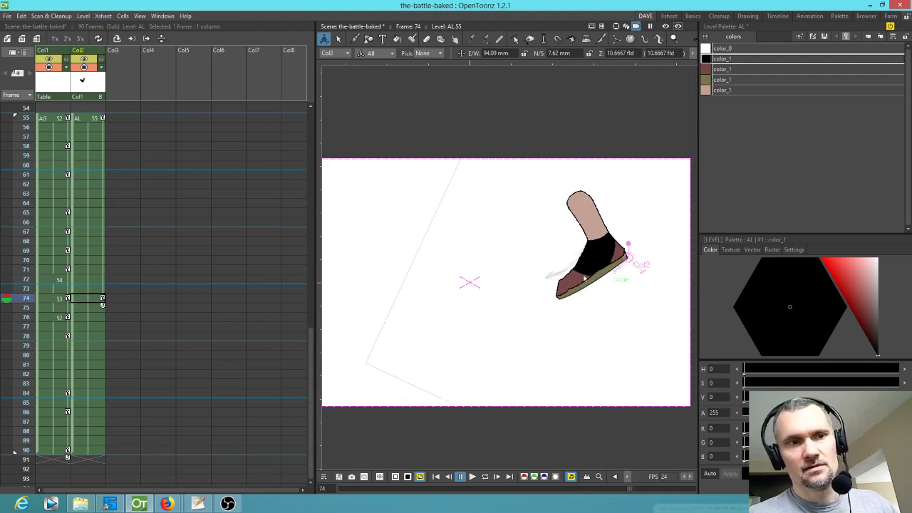
key(ctrl+z)
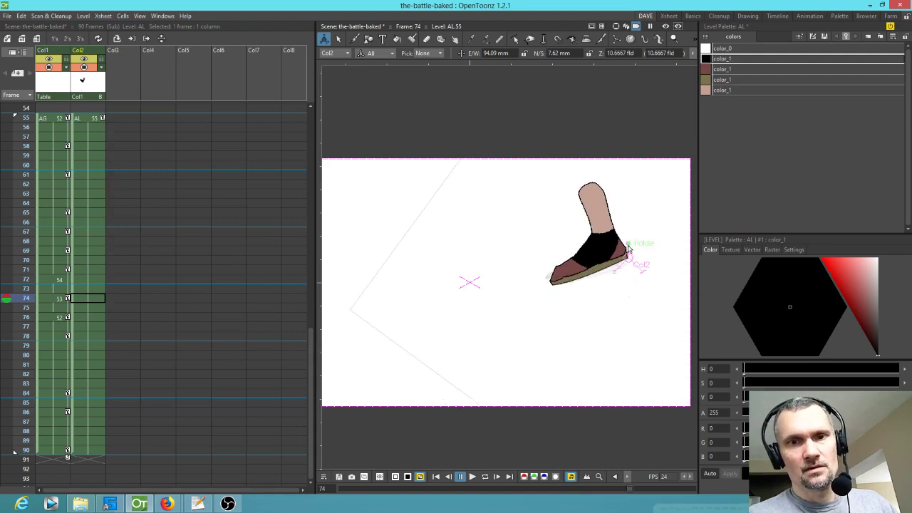
drag(629, 245, 628, 241)
drag(637, 294, 631, 295)
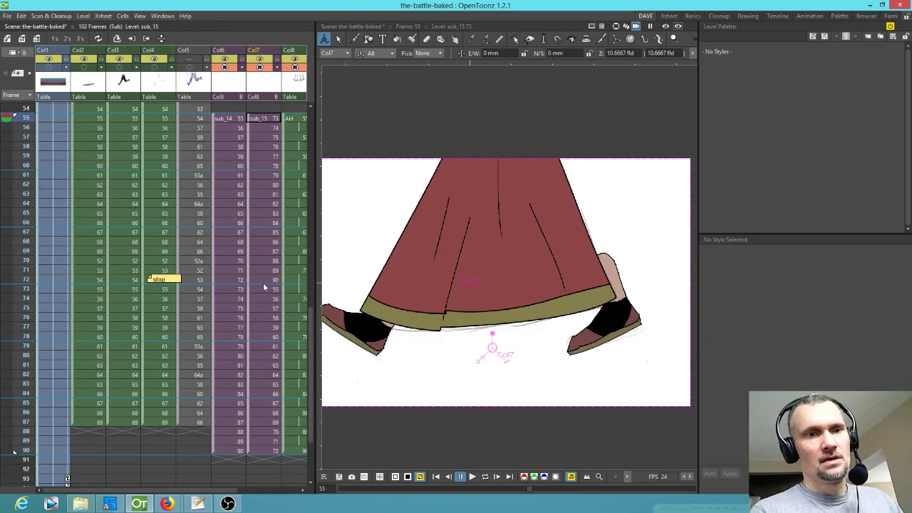
- Hide Col7 to check which shoe it holds at frames 67 and 55, and delete that sub_15 column
mouse_move(21, 277)
mouse_down()
mouse_move(21, 203)
mouse_move(30, 432)
mouse_move(25, 252)
mouse_move(51, 285)
mouse_move(59, 320)
mouse_move(62, 232)
mouse_up()
click(261, 67)
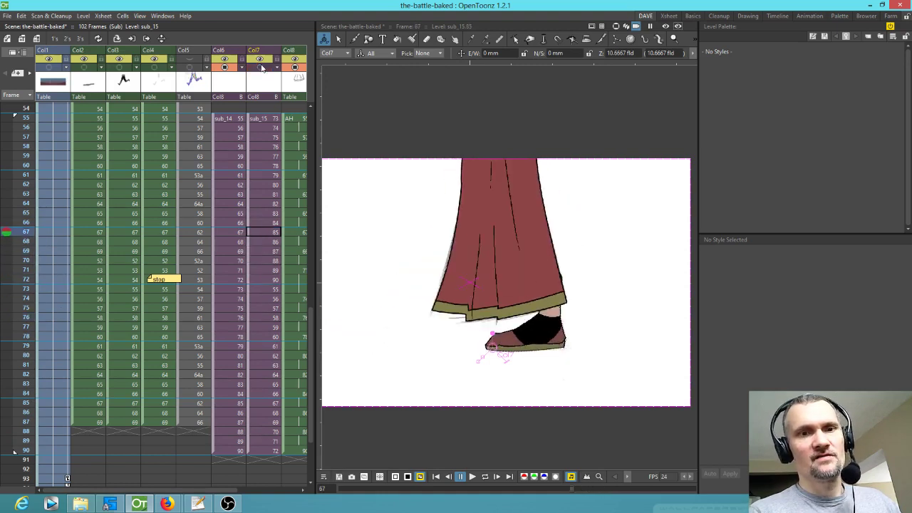
mouse_move(27, 118)
mouse_down()
mouse_move(24, 181)
mouse_move(56, 317)
mouse_move(55, 360)
mouse_move(46, 120)
mouse_up()
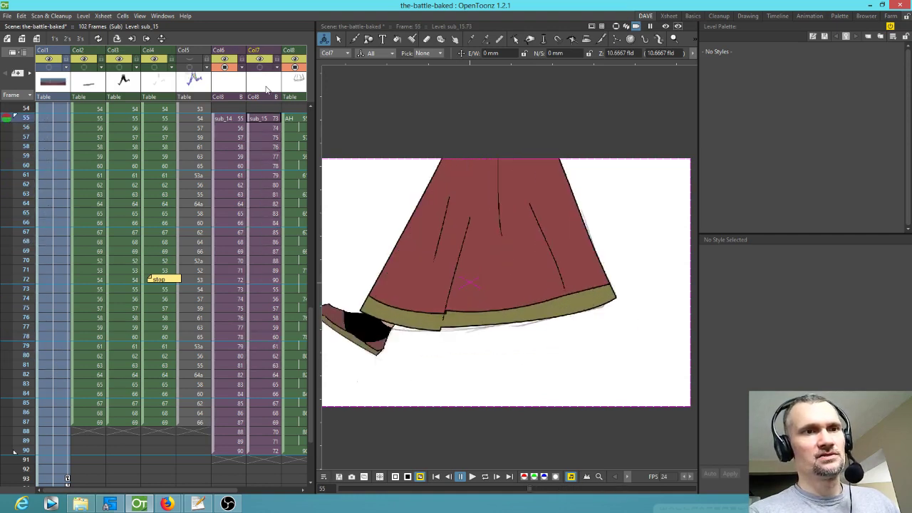
key(Delete)
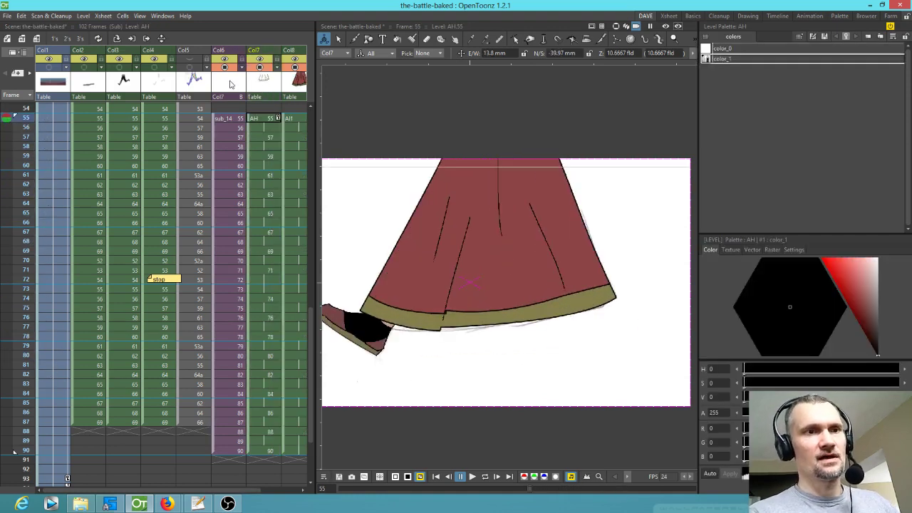
- Clone the sub_14 sub-xsheet in Col6 and open the clone at frame 55
click(234, 85)
right_click(229, 82)
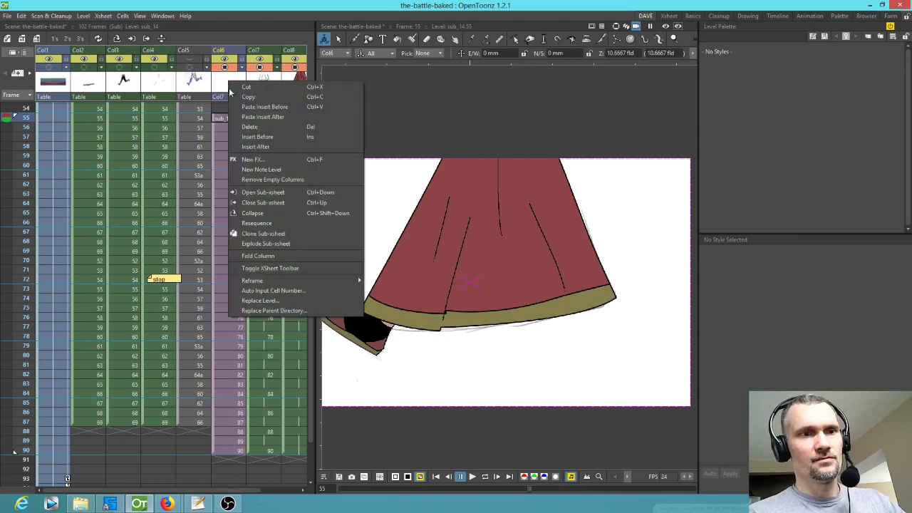
click(270, 235)
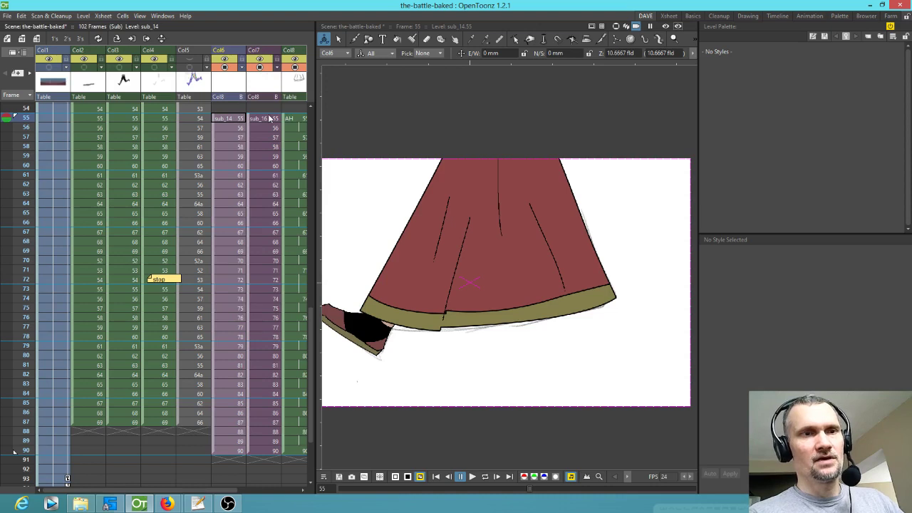
click(268, 119)
double_click(266, 118)
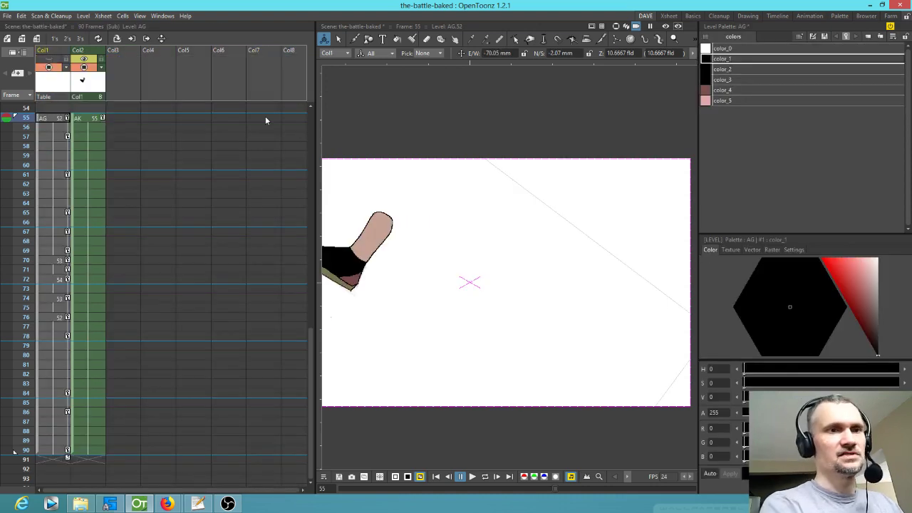
- Select and copy the Col1 and Col2 cells with their keyframes from frame 55 to frame 90
drag(197, 217, 271, 229)
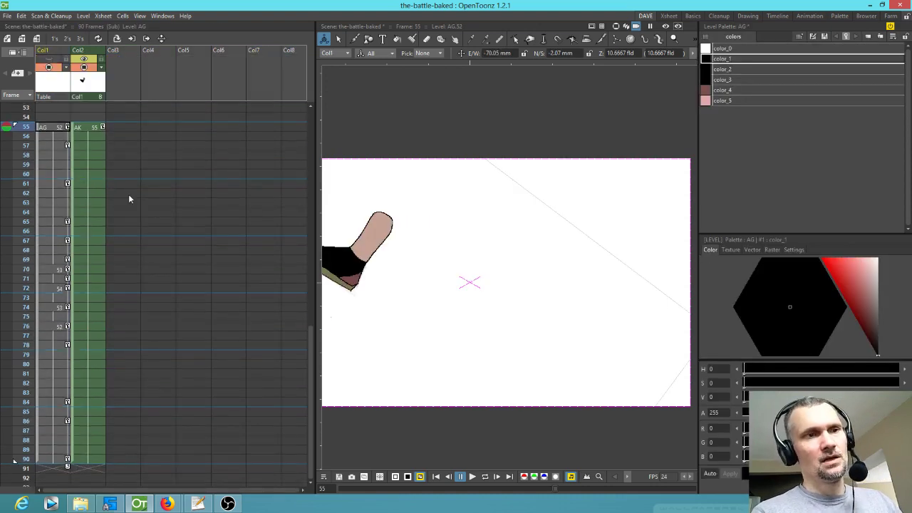
scroll(135, 187, down, 2)
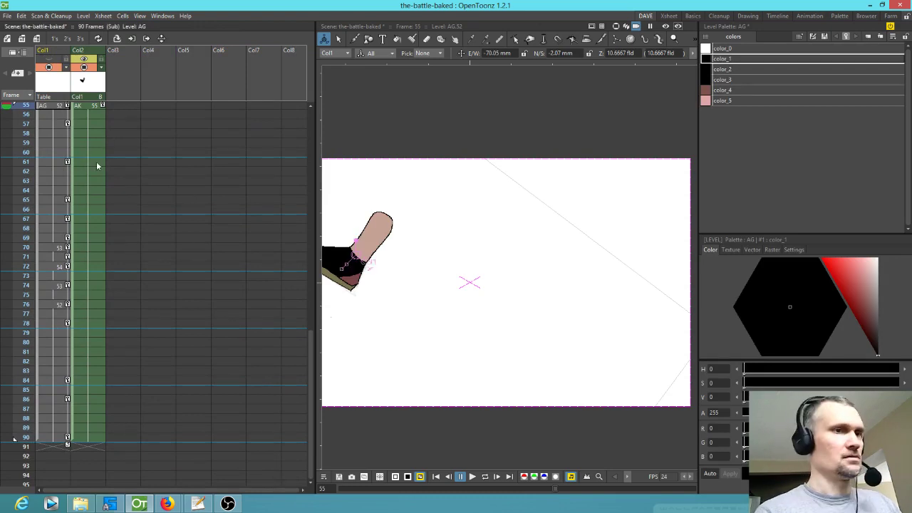
scroll(168, 274, up, 1)
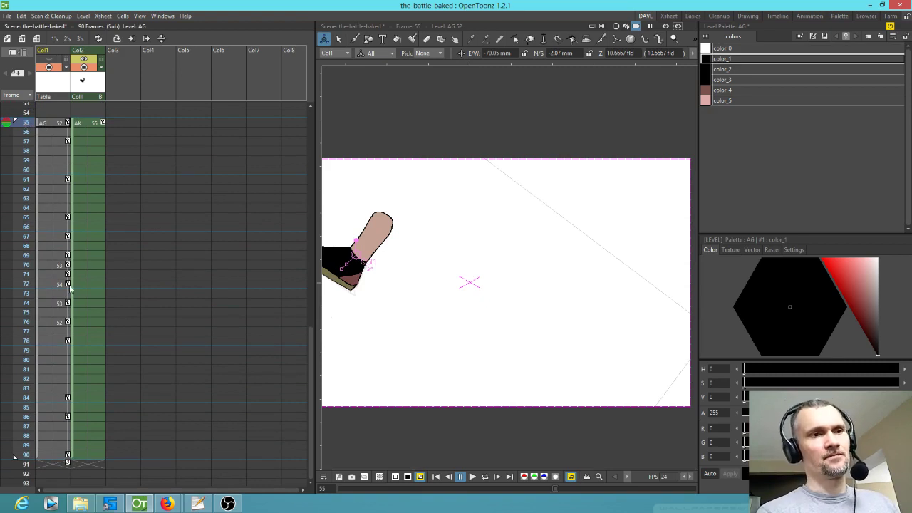
scroll(105, 258, down, 1)
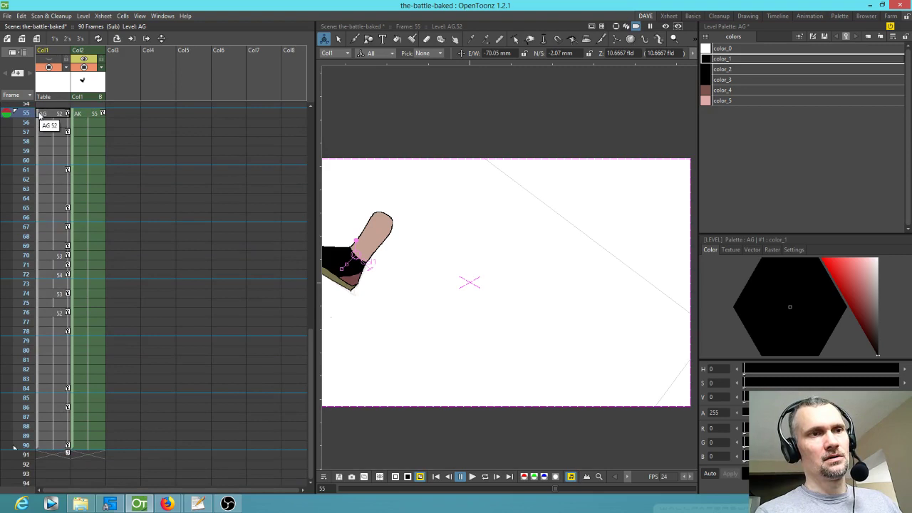
drag(39, 115, 81, 450)
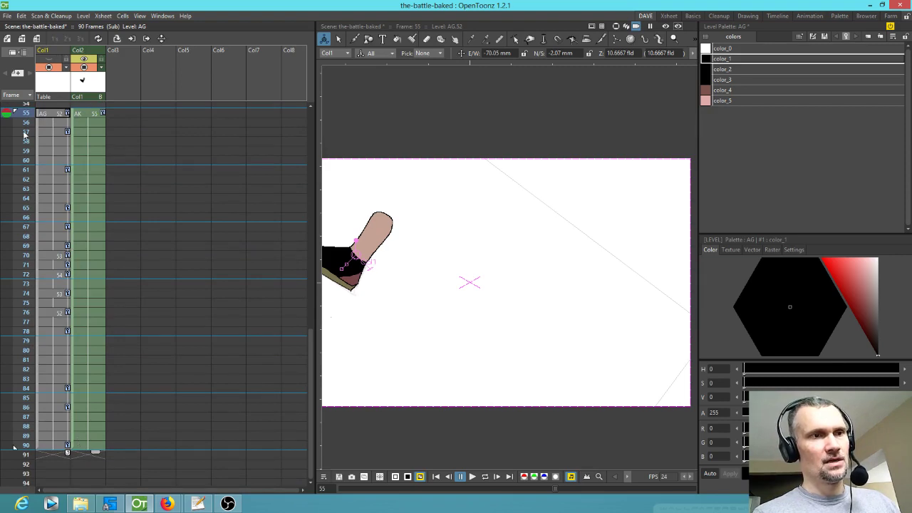
- Scrub to the shoe's opposite pose at frame 73 and mark that frame with a blank memo in Col3
mouse_move(24, 118)
mouse_down()
mouse_move(24, 314)
mouse_move(23, 285)
mouse_up()
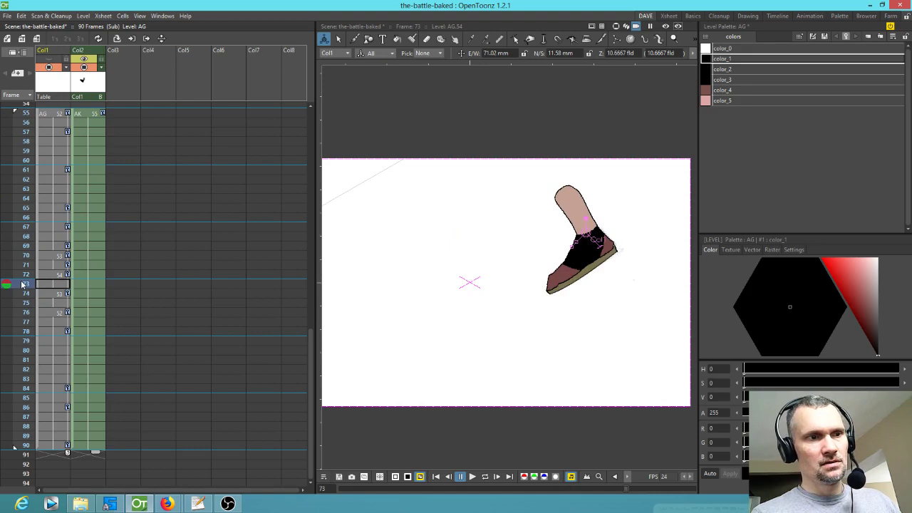
click(17, 74)
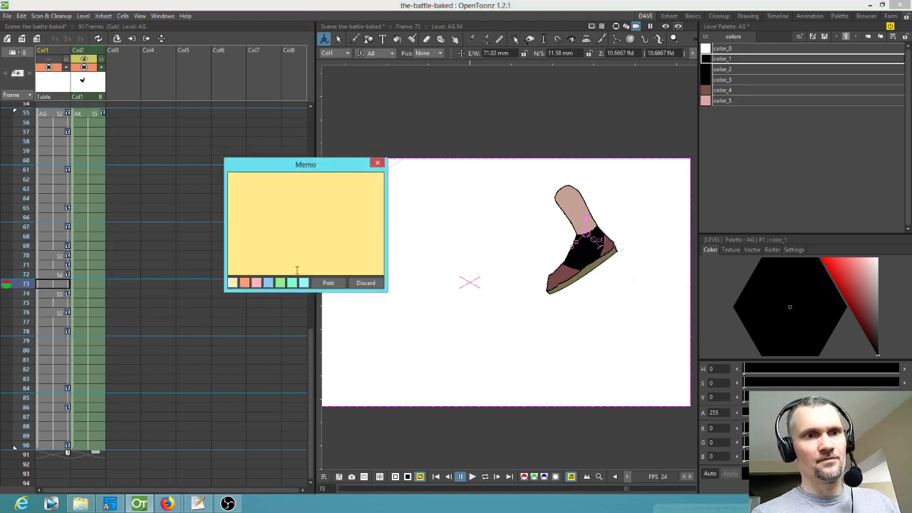
click(331, 284)
drag(55, 287, 130, 285)
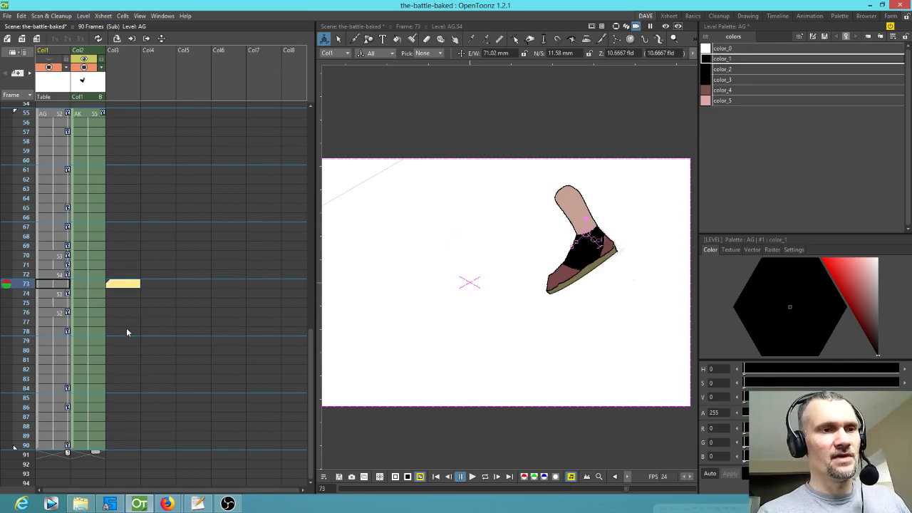
- Paste the copied Col1 and Col2 cells at frame 91 to repeat the walk cycle
scroll(126, 328, down, 5)
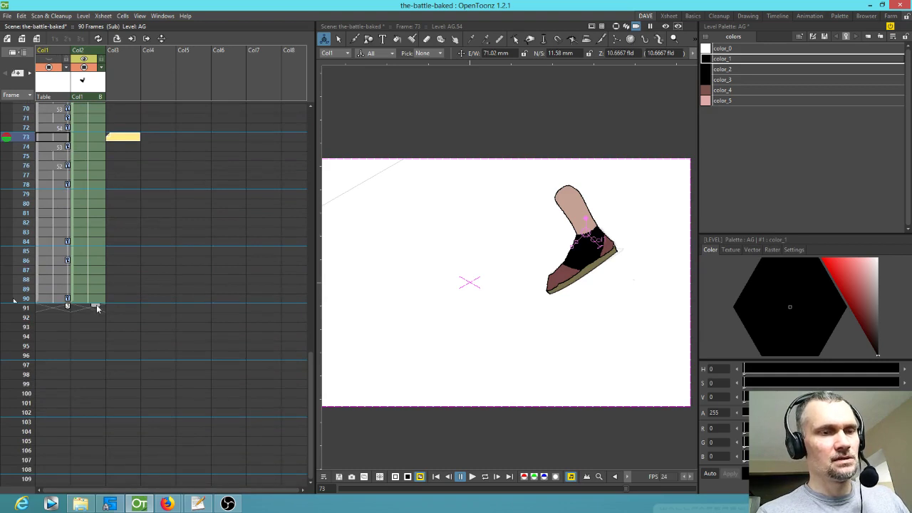
click(44, 308)
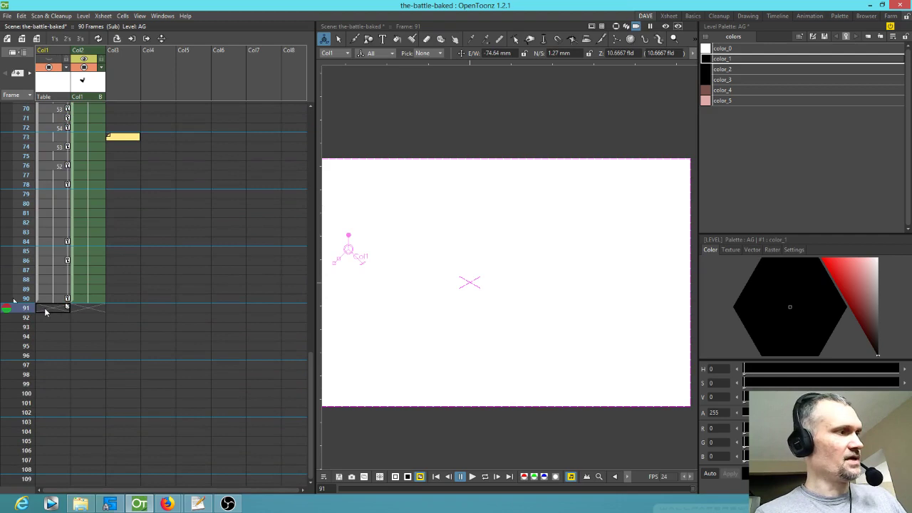
click(58, 308)
key(ctrl+v)
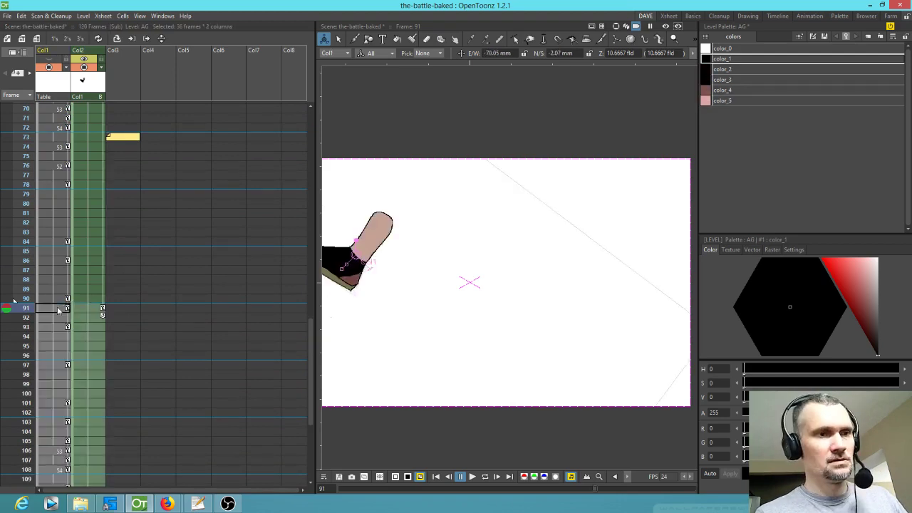
- Move the Col1 and Col2 cells of frames 55 to 126 about 18 frames earlier, and return to the parent xsheet
scroll(203, 345, down, 6)
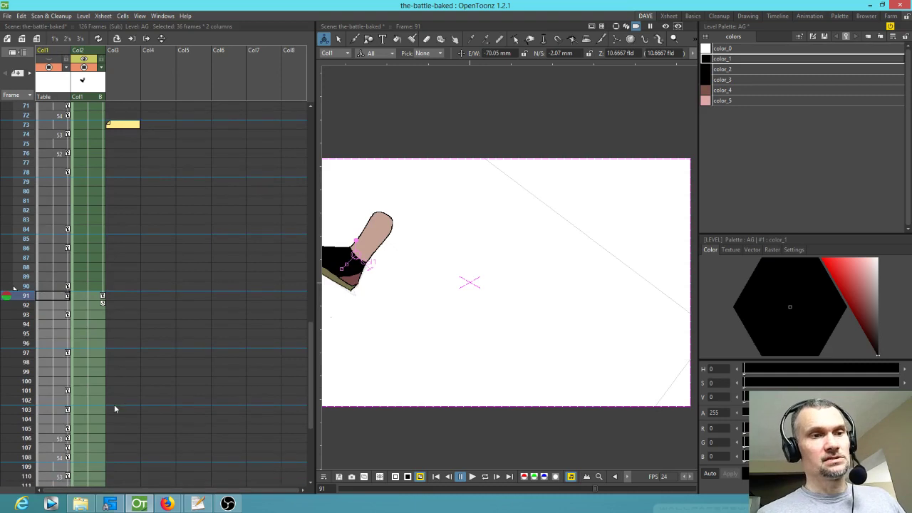
scroll(187, 248, down, 1)
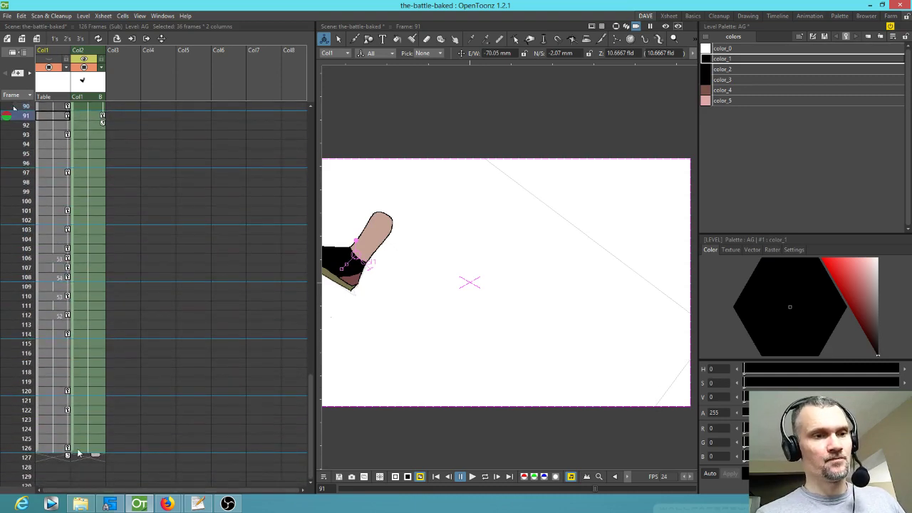
click(93, 453)
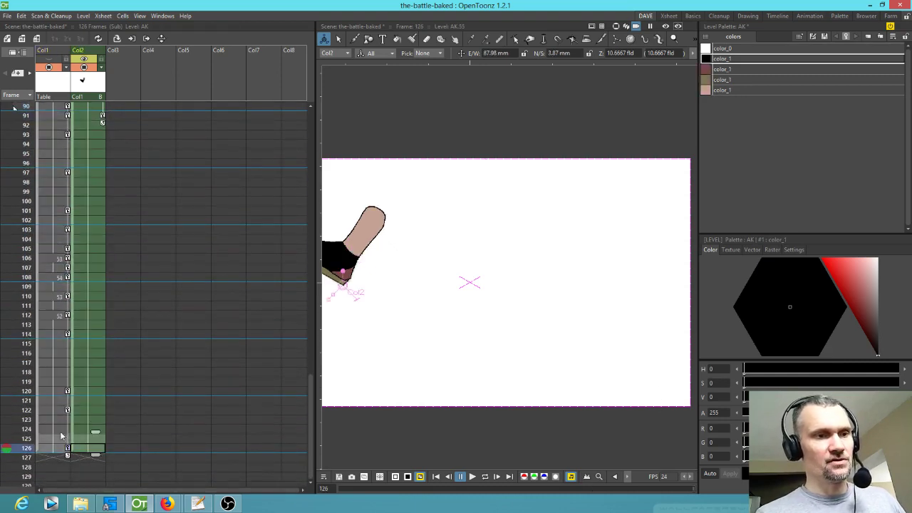
scroll(7, 113, up, 2)
scroll(7, 112, up, 6)
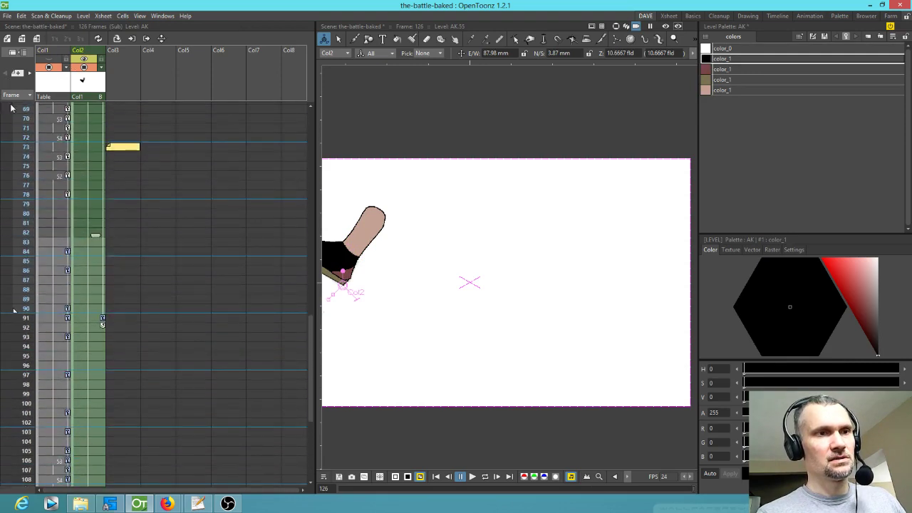
scroll(52, 146, up, 5)
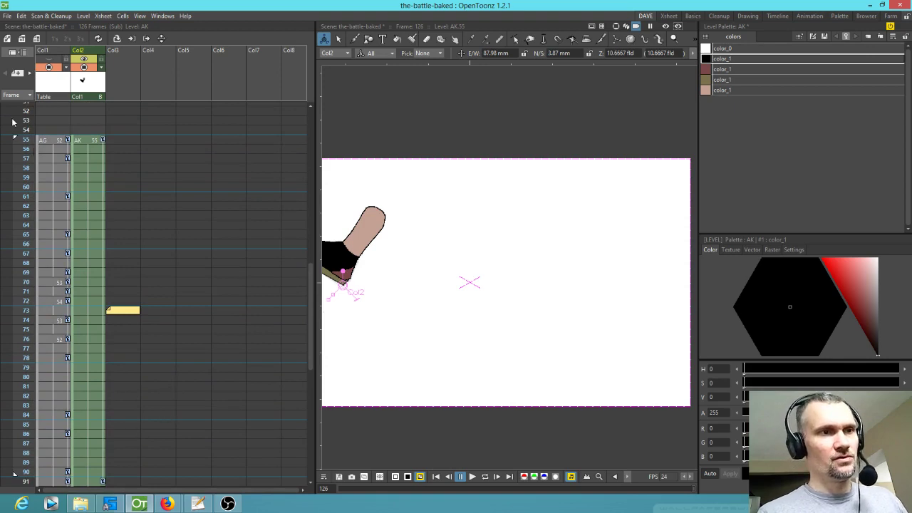
scroll(160, 319, down, 6)
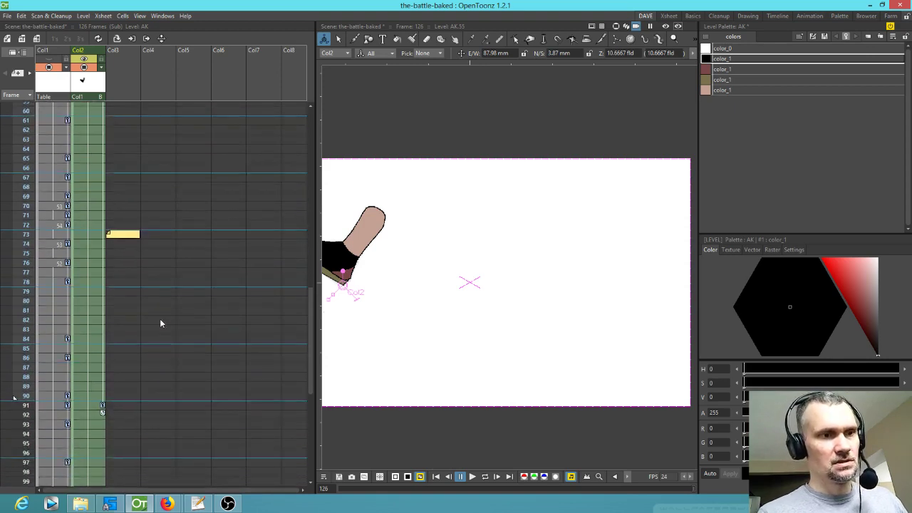
scroll(175, 320, up, 6)
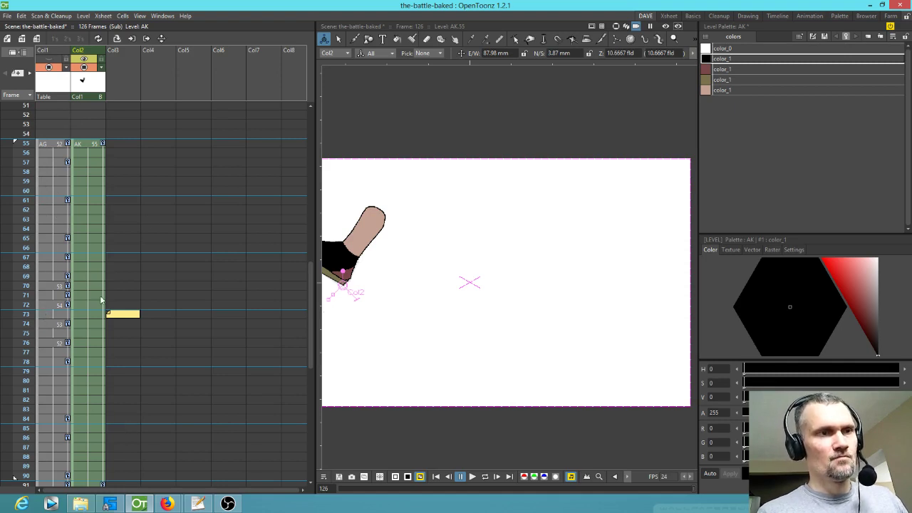
scroll(150, 225, up, 5)
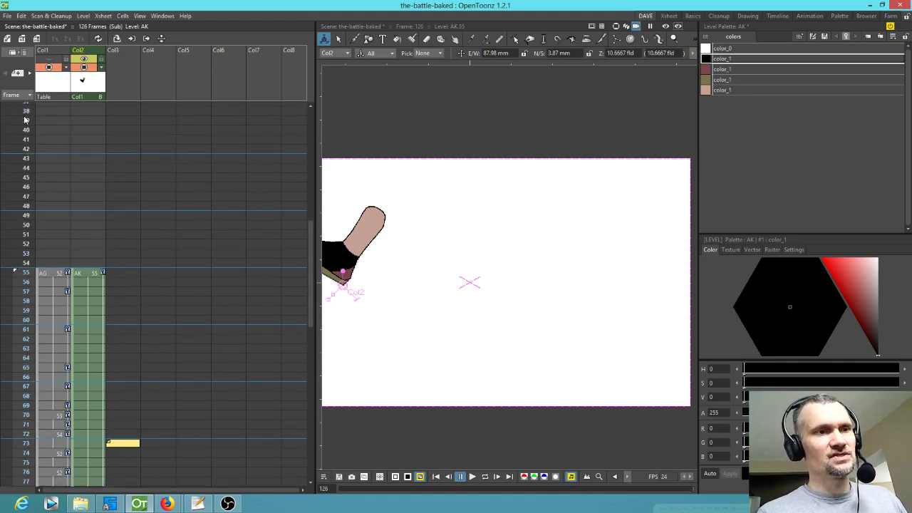
scroll(79, 178, up, 1)
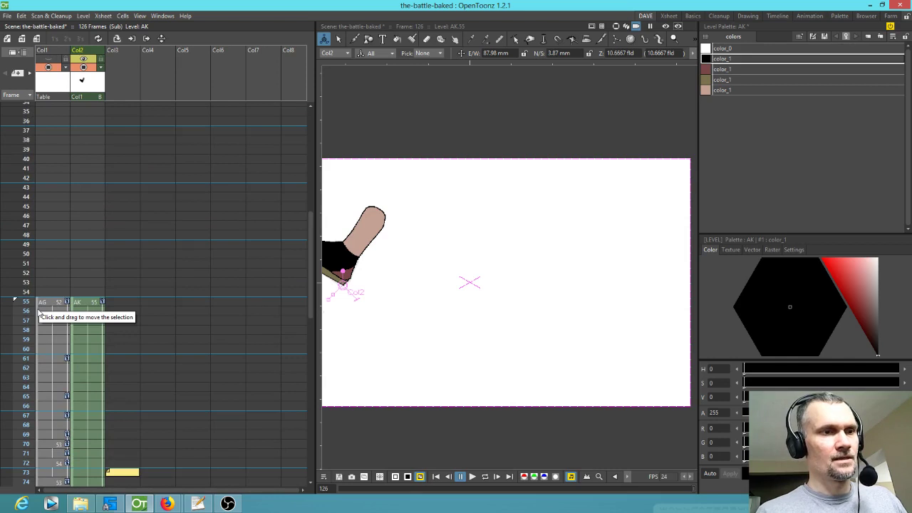
click(38, 314)
drag(38, 314, 44, 138)
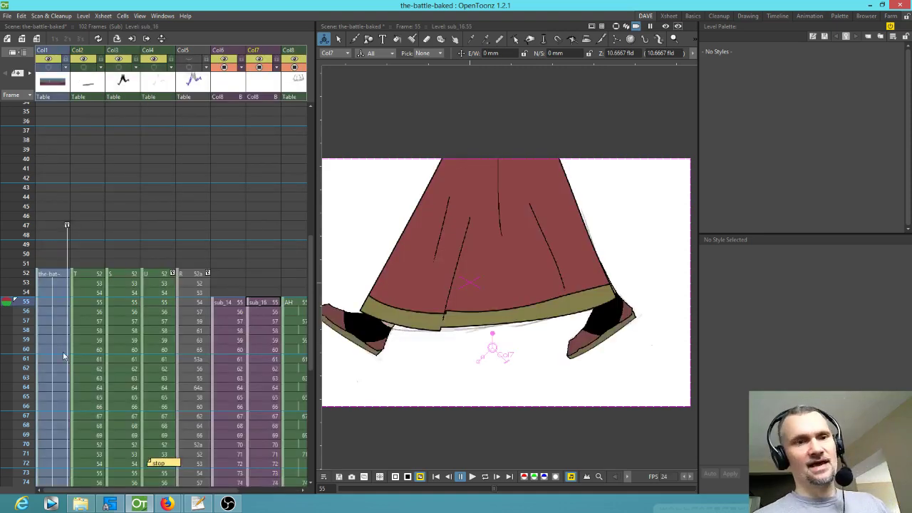
- Play back the walk cycle and scrub through frames 69 to 64 to check both shoes against the robe
scroll(93, 359, down, 10)
scroll(163, 362, up, 6)
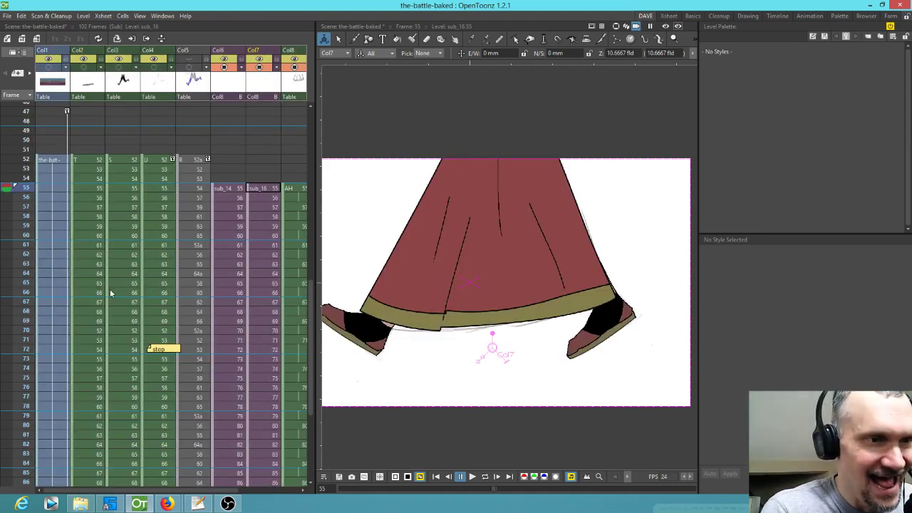
key(l)
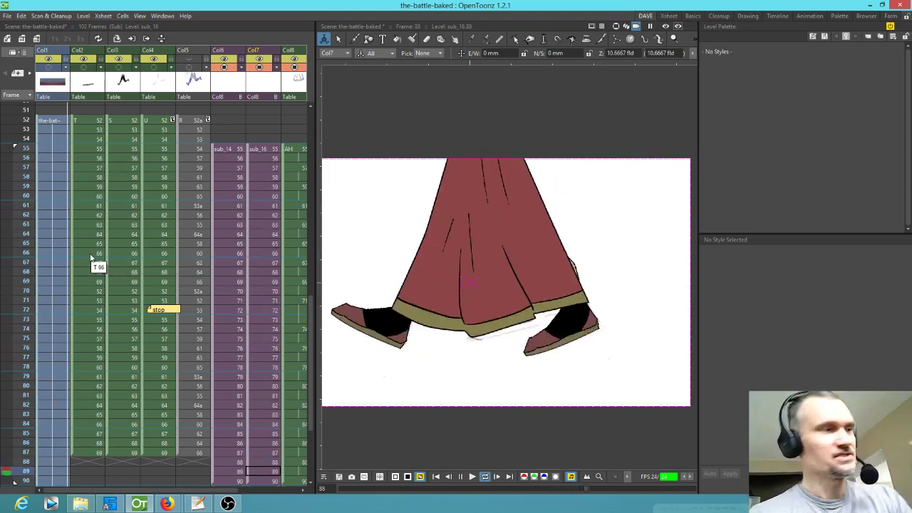
key(l)
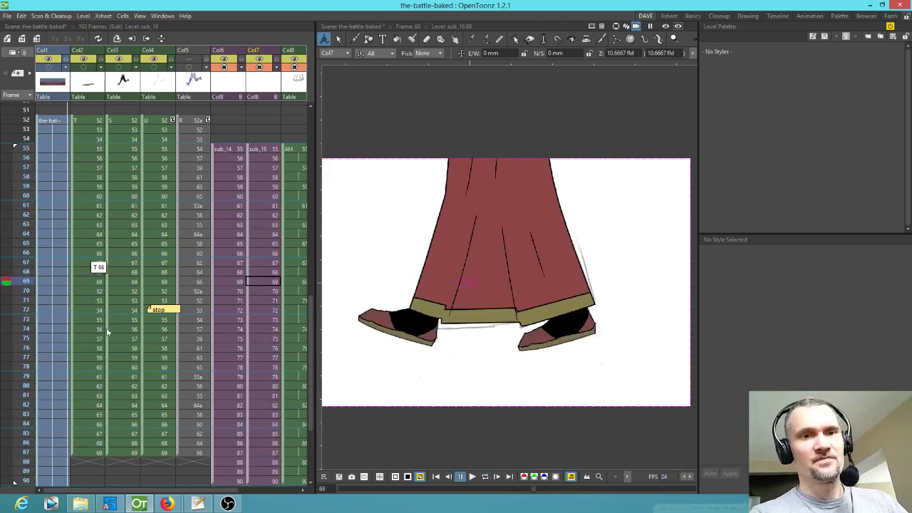
click(26, 290)
click(27, 273)
drag(27, 273, 60, 233)
- Toggle the Col6 and Col7 shoes' visibility to tell them apart, and scrub frames 56 to 67 with Col6 hidden
click(222, 70)
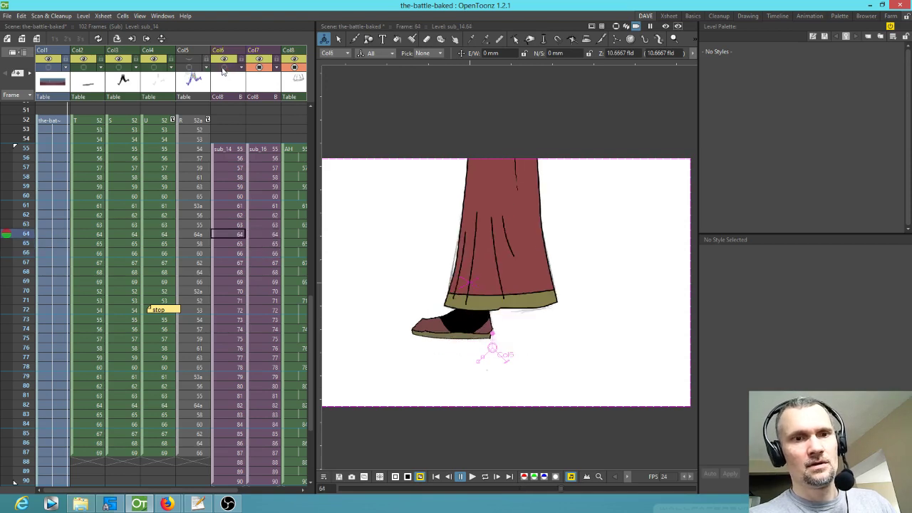
click(224, 69)
click(261, 69)
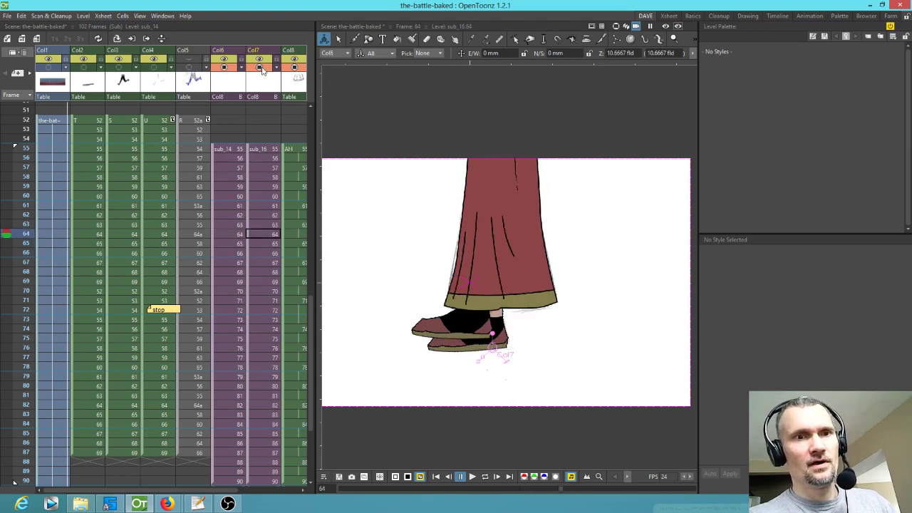
drag(32, 126, 43, 329)
click(259, 67)
click(223, 67)
drag(27, 122, 41, 158)
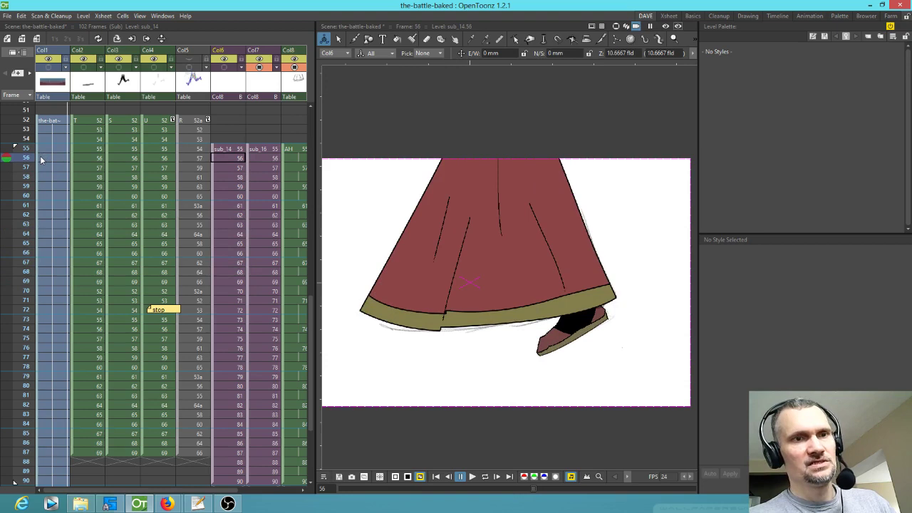
drag(40, 165, 8, 263)
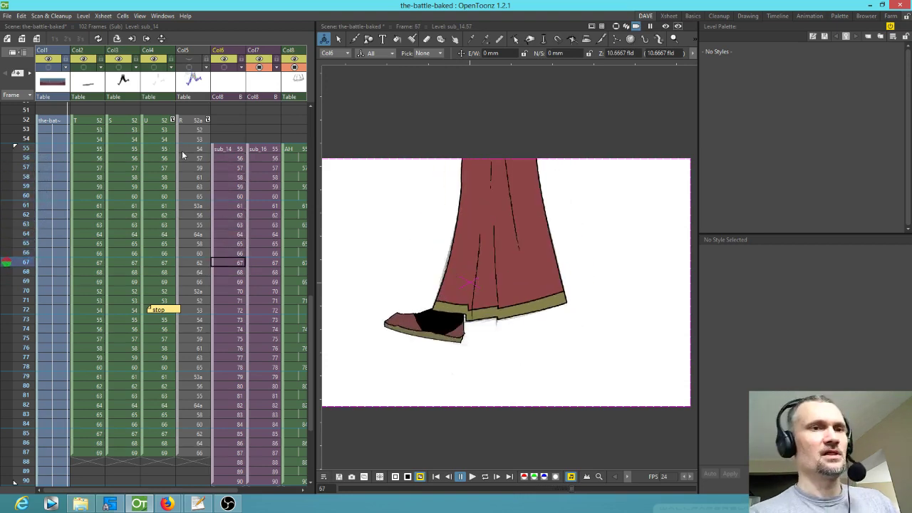
- In the Col7 shoe's sub-xsheet, shift all Col1 and Col2 cells one frame later to start at frame 38, and return to the parent xsheet
click(259, 150)
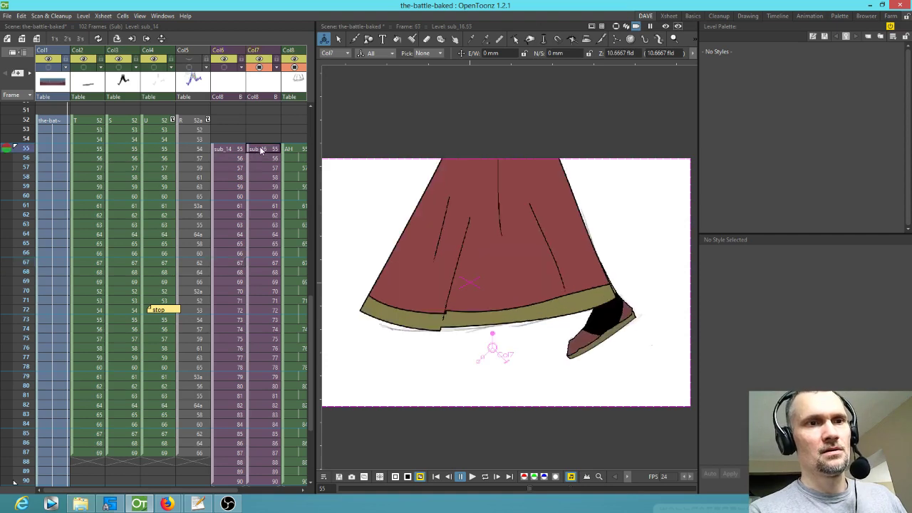
double_click(52, 151)
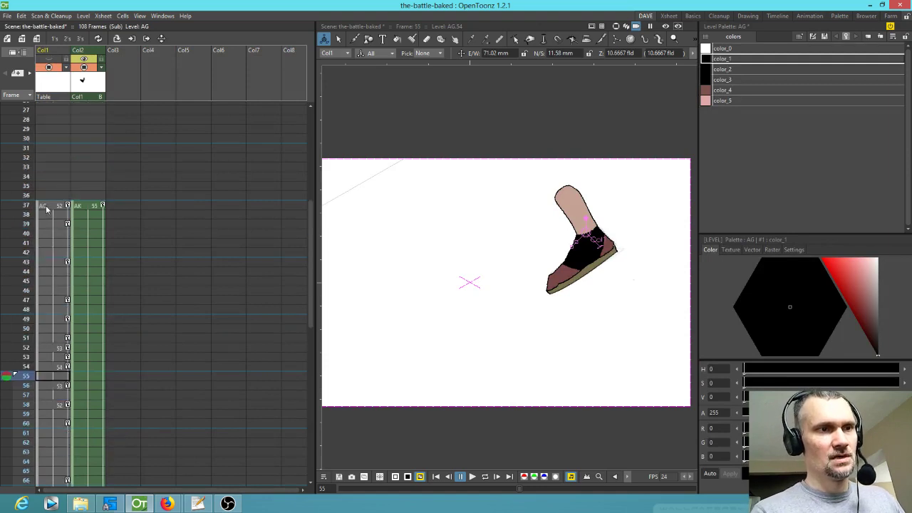
drag(45, 206, 95, 396)
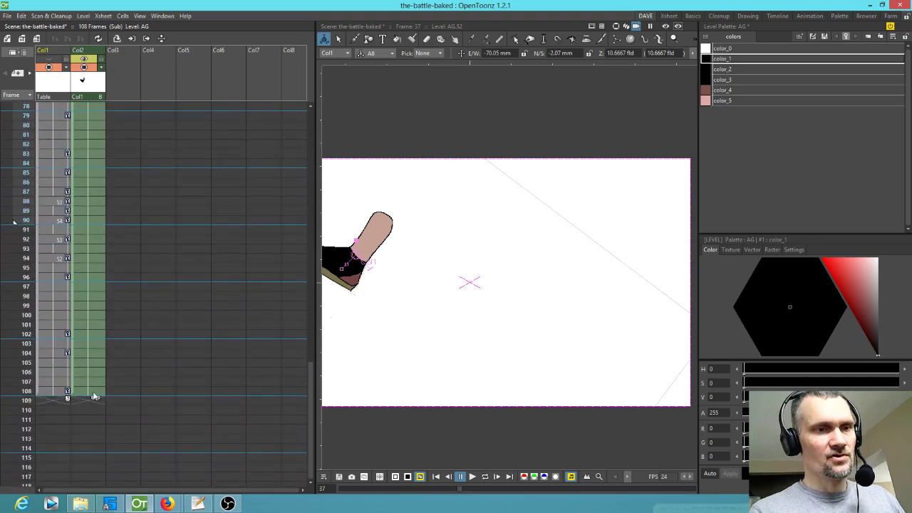
scroll(67, 253, up, 10)
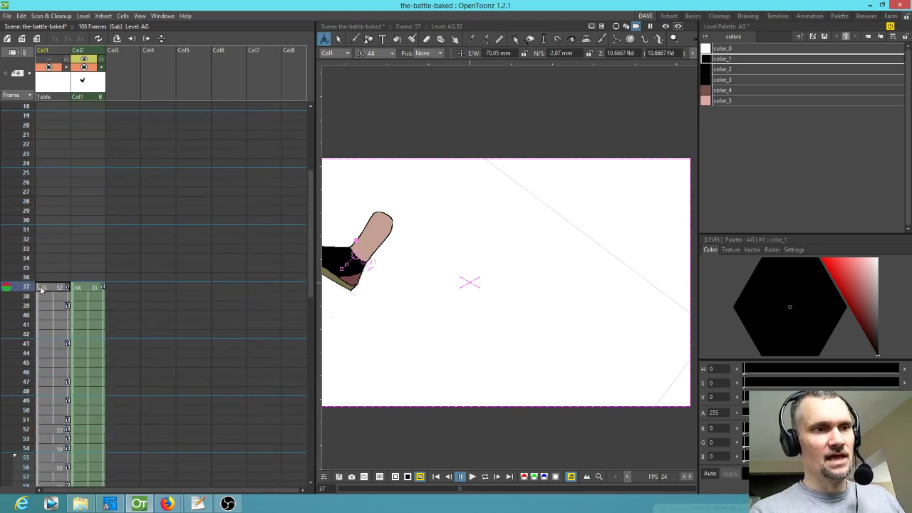
drag(38, 290, 38, 285)
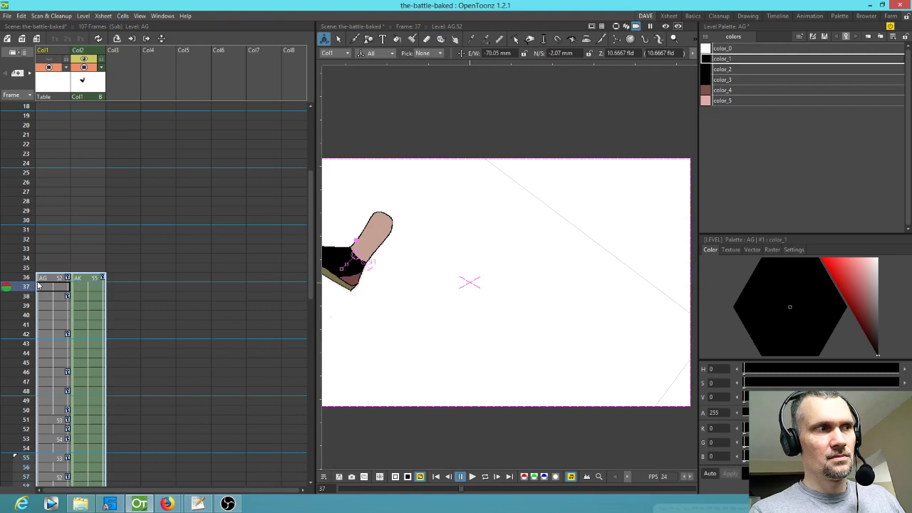
drag(37, 286, 33, 296)
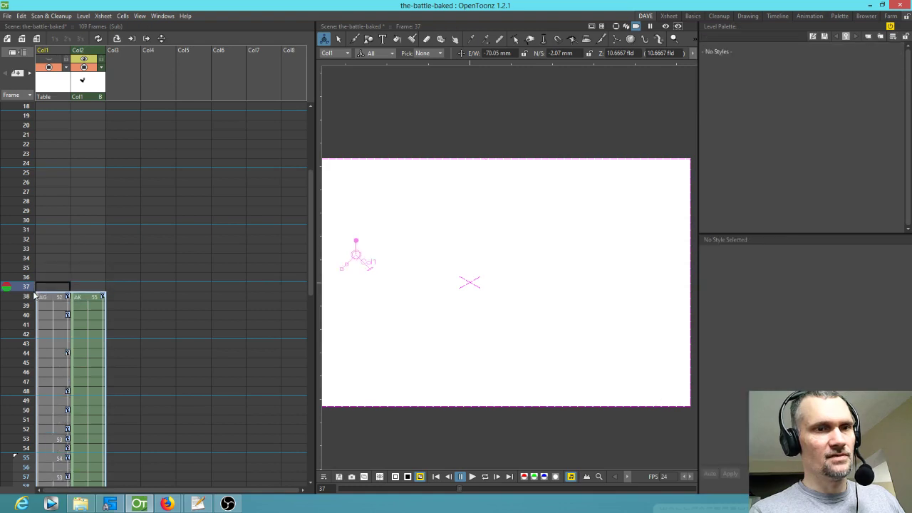
mouse_move(25, 295)
mouse_down()
mouse_move(25, 331)
mouse_move(27, 303)
mouse_up()
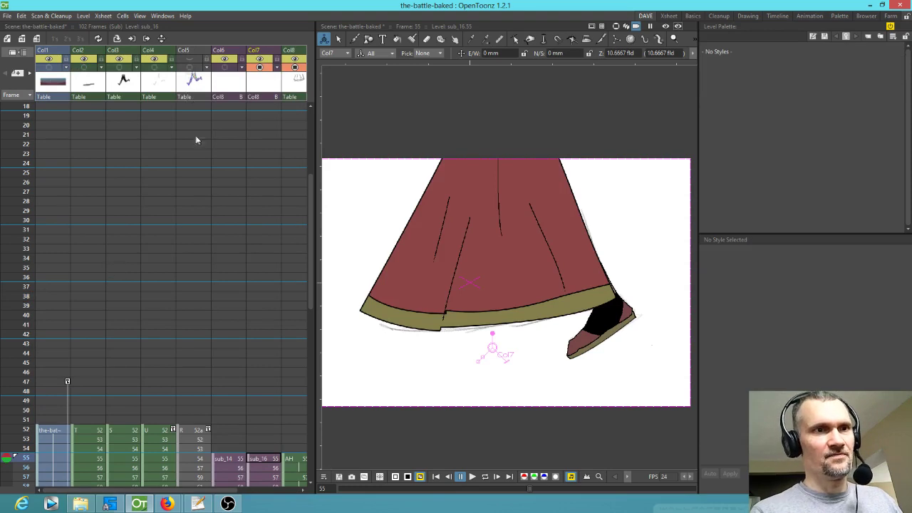
- Scrub the shifted Col7 shoe from frame 55 to frame 62, and make the Col6 shoe visible again
drag(208, 155, 36, 132)
drag(120, 193, 202, 131)
scroll(153, 263, down, 6)
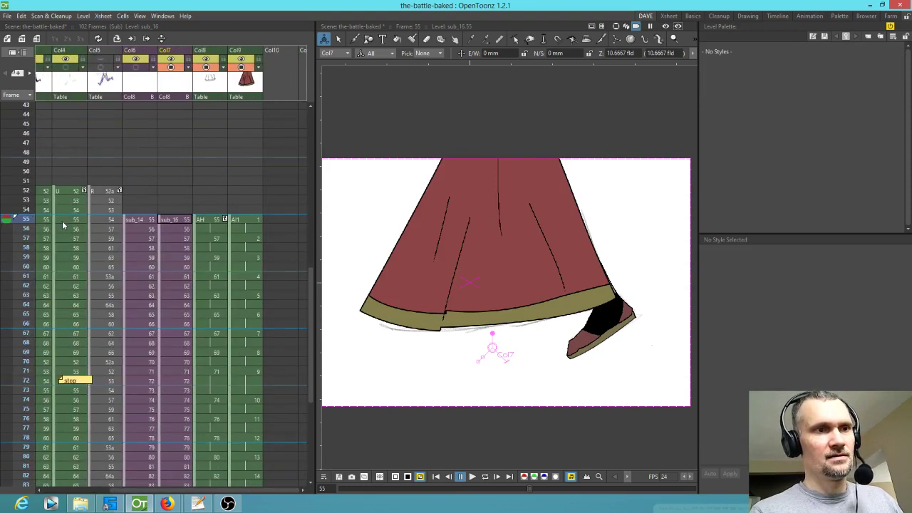
drag(11, 217, 5, 291)
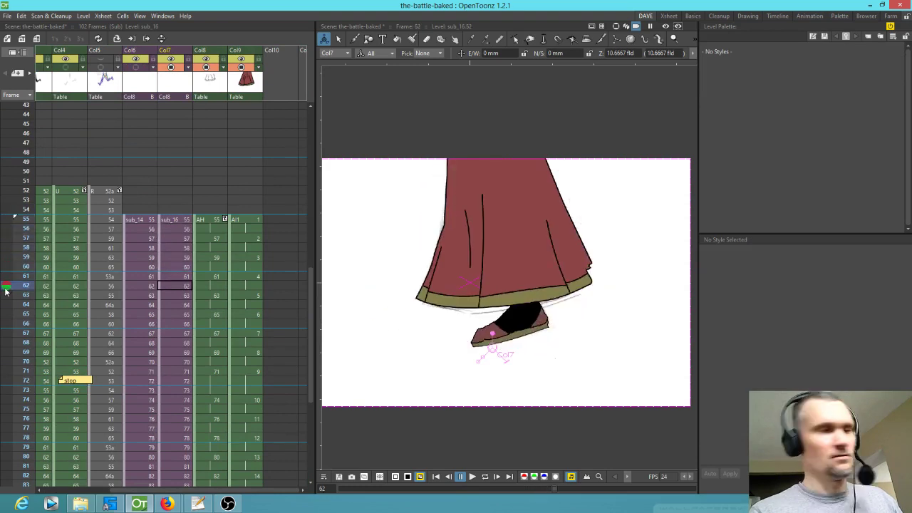
key(ctrl+Up)
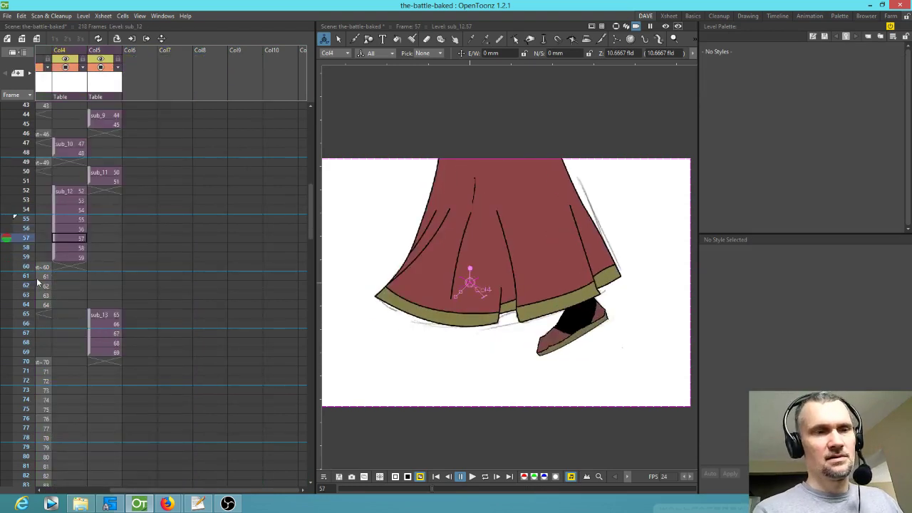
key(ctrl+Down)
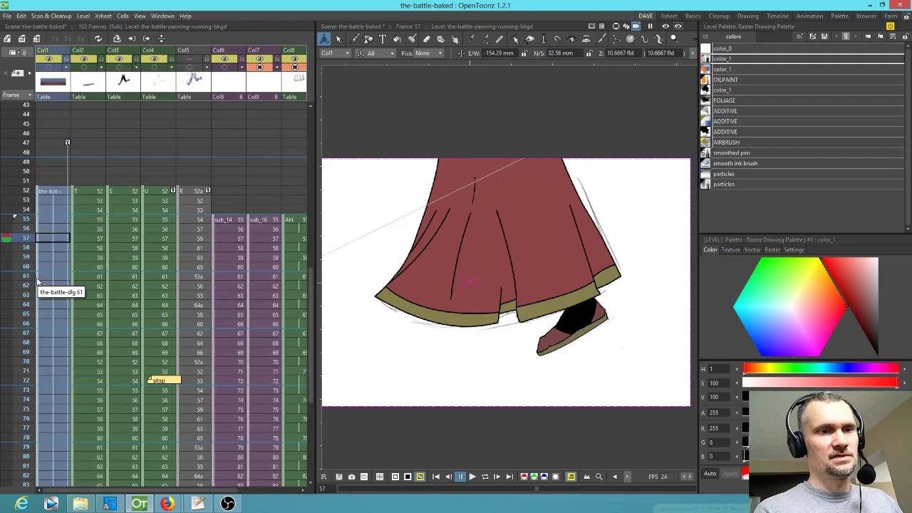
scroll(211, 253, right, 3)
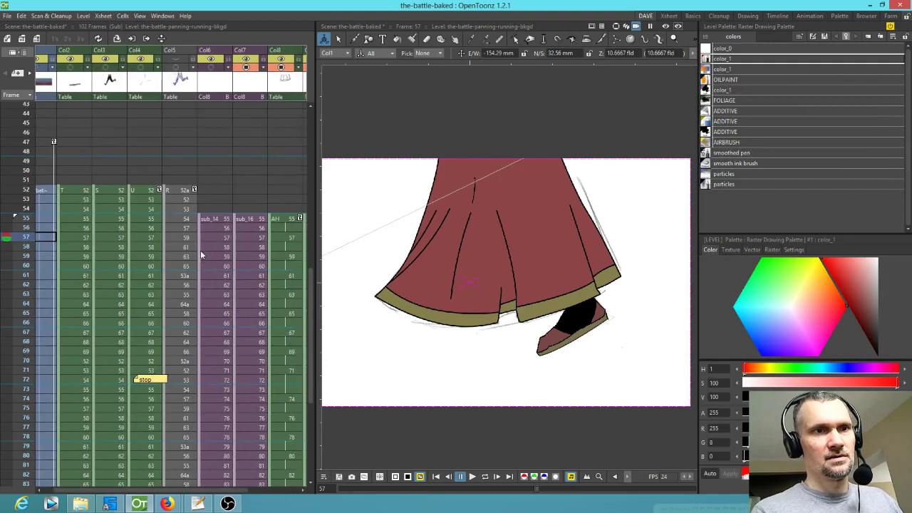
click(197, 215)
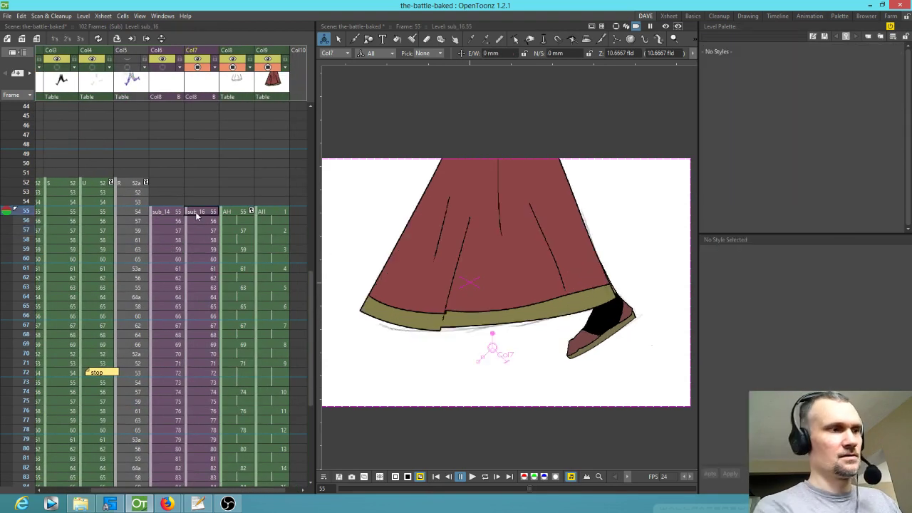
click(162, 68)
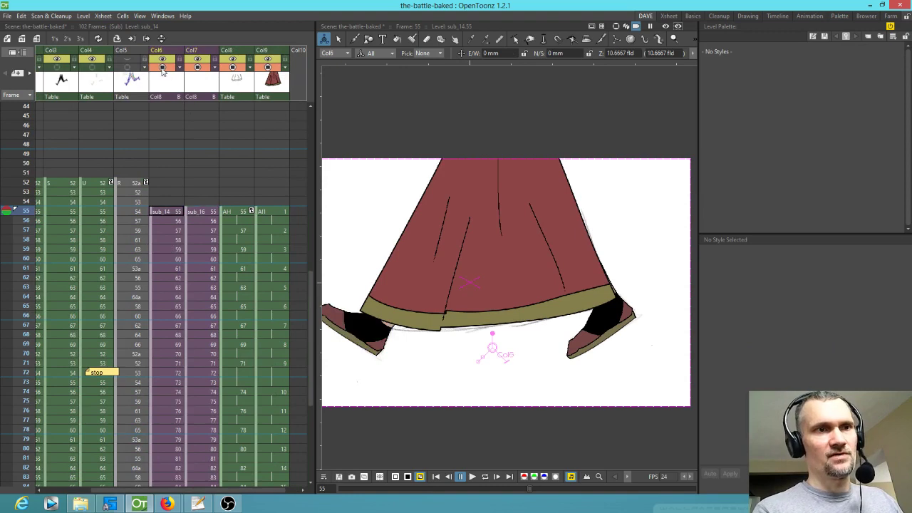
- Scrub from frame 55 through 73 to frame 90 to compare the stride poses of both shoes
mouse_move(17, 210)
mouse_down()
mouse_move(14, 433)
mouse_move(16, 261)
mouse_move(39, 220)
mouse_move(16, 241)
mouse_move(16, 300)
mouse_move(28, 333)
mouse_move(20, 412)
mouse_move(22, 365)
mouse_move(20, 393)
mouse_move(14, 364)
mouse_move(12, 383)
mouse_up()
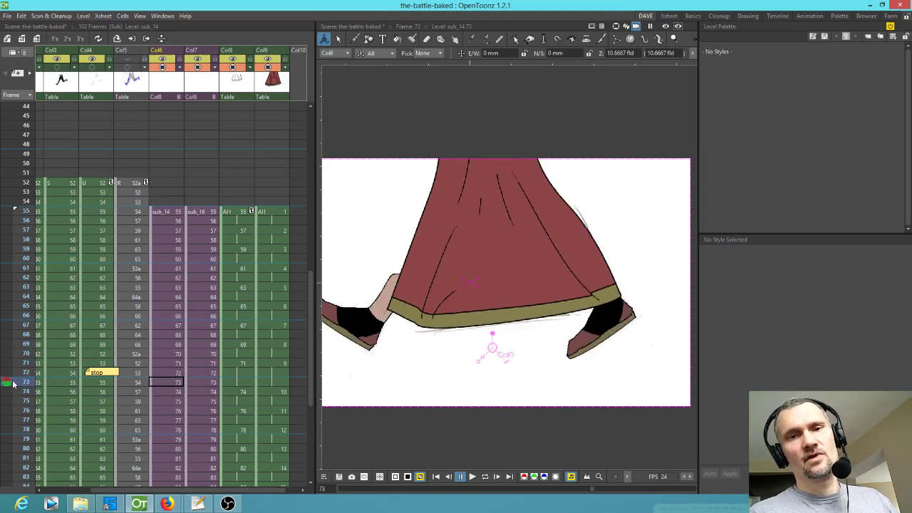
drag(12, 389, 32, 385)
scroll(164, 409, down, 4)
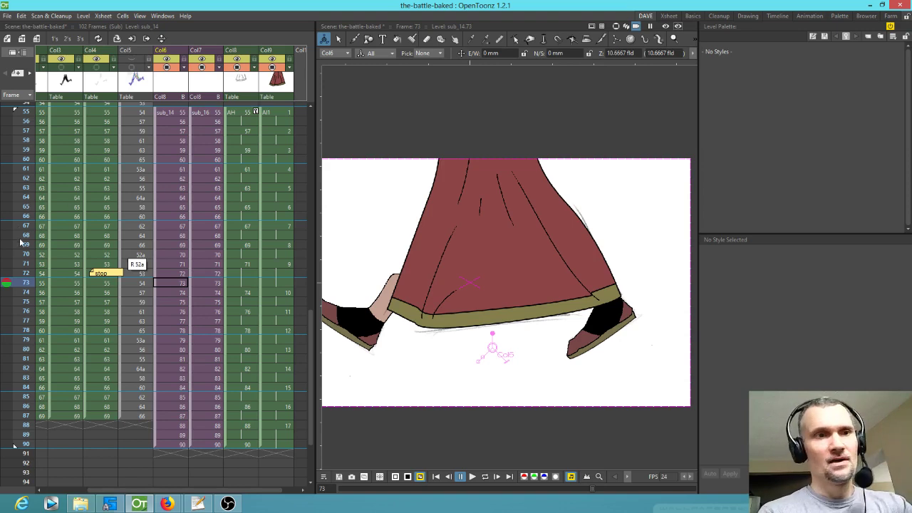
mouse_move(24, 223)
mouse_down()
mouse_move(26, 305)
mouse_move(27, 245)
mouse_move(52, 431)
mouse_move(50, 421)
mouse_move(46, 456)
mouse_move(41, 436)
mouse_move(41, 445)
mouse_up()
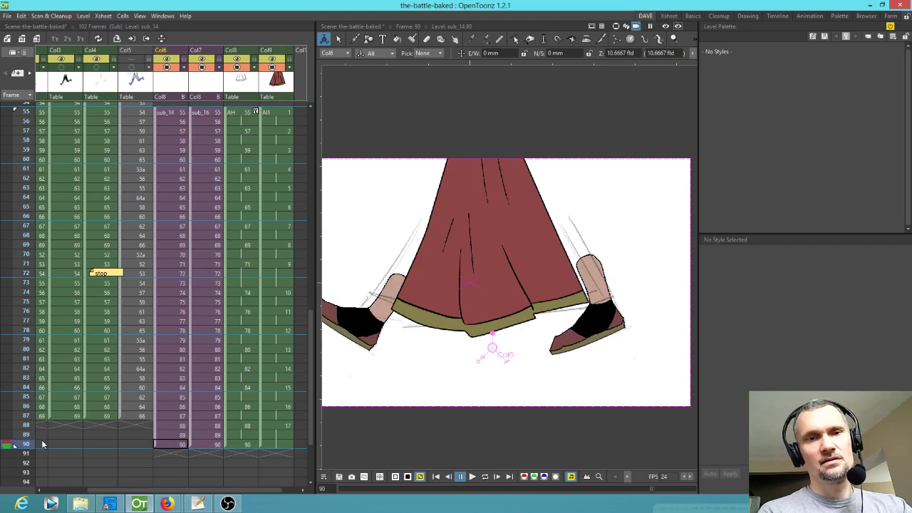
mouse_move(42, 444)
mouse_down()
mouse_move(50, 411)
mouse_move(49, 445)
mouse_up()
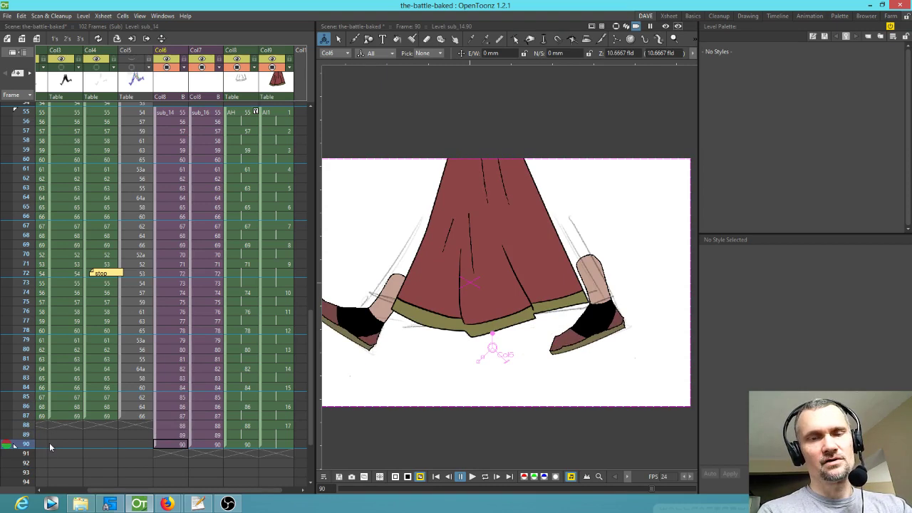
- Explode the first shoe's sub-xsheet in Col6, bringing its relevant pegbars into the main xsheet
click(171, 82)
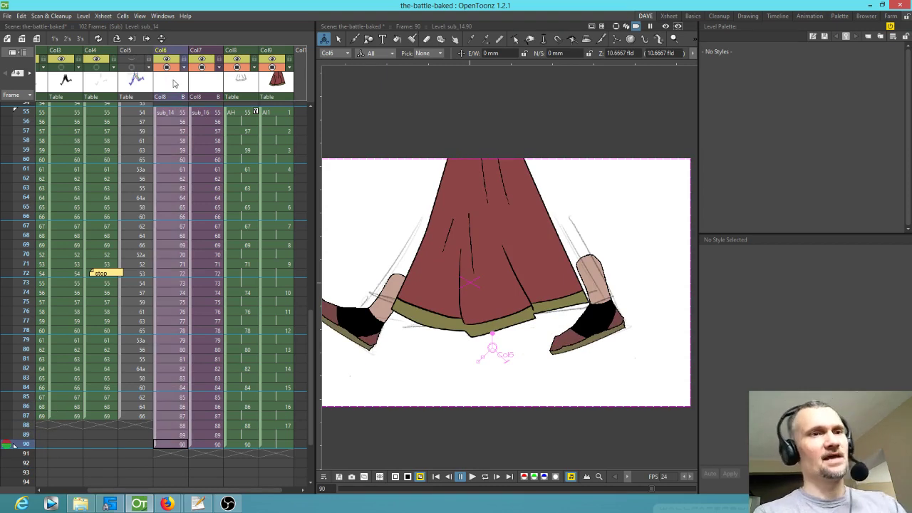
right_click(171, 84)
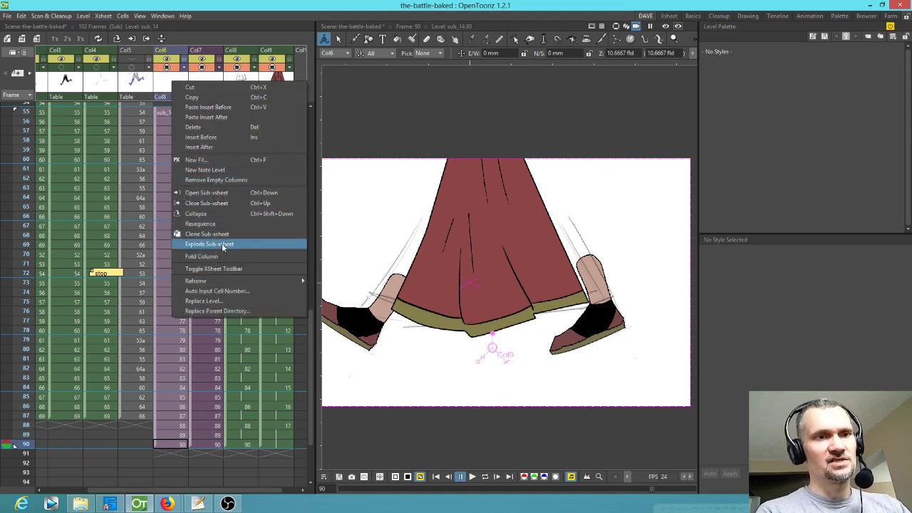
click(214, 244)
click(435, 276)
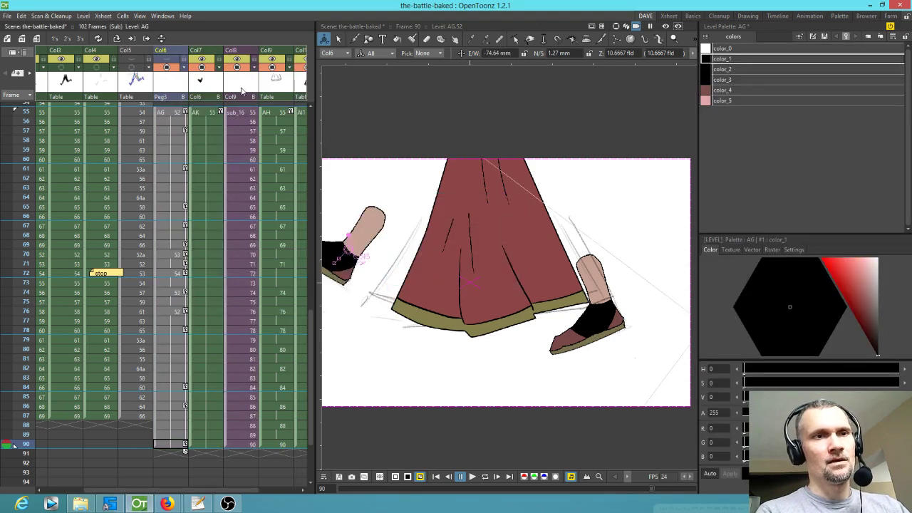
- Explode the second shoe's sub-xsheet in Col8, bringing its relevant pegbars into the main xsheet
click(242, 90)
right_click(241, 88)
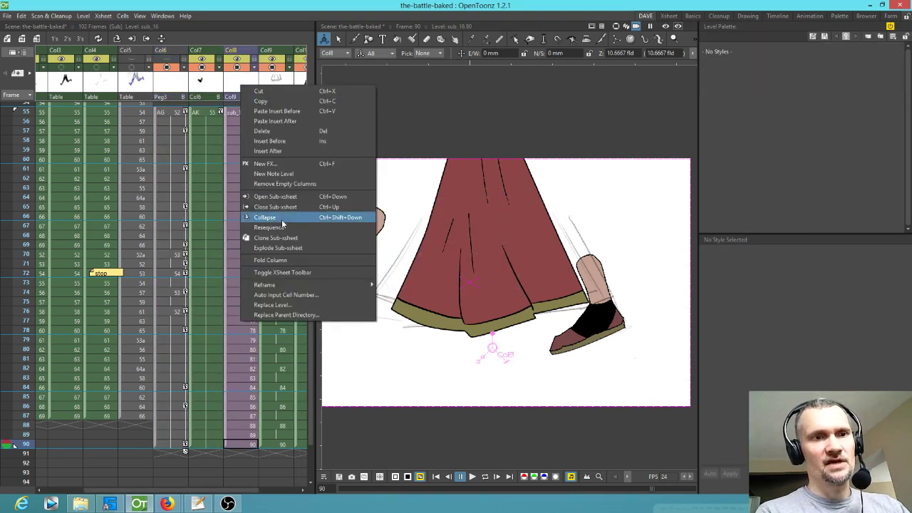
click(276, 247)
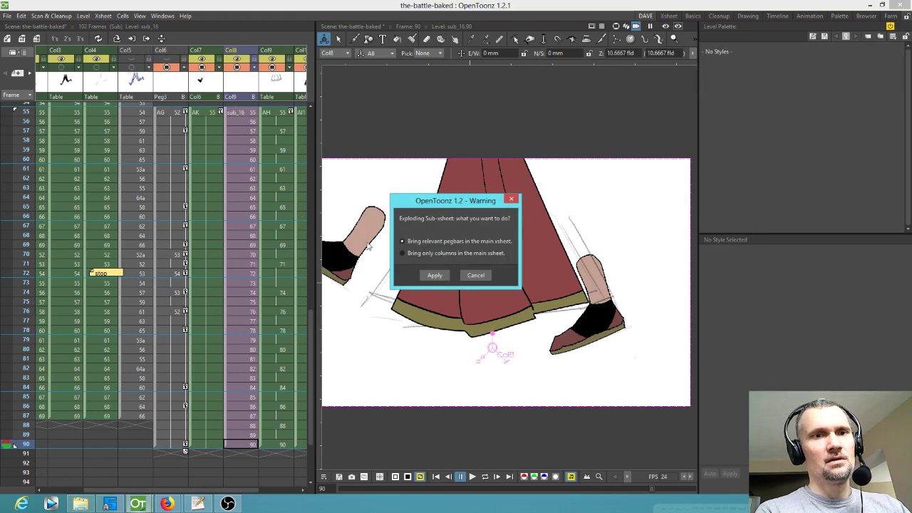
click(435, 275)
- Adjust the xsheet width and examine both exploded shoes' columns back to their start at frame 38
drag(315, 195, 389, 194)
mouse_move(20, 112)
mouse_down()
mouse_move(17, 300)
mouse_move(18, 122)
mouse_up()
scroll(83, 156, up, 4)
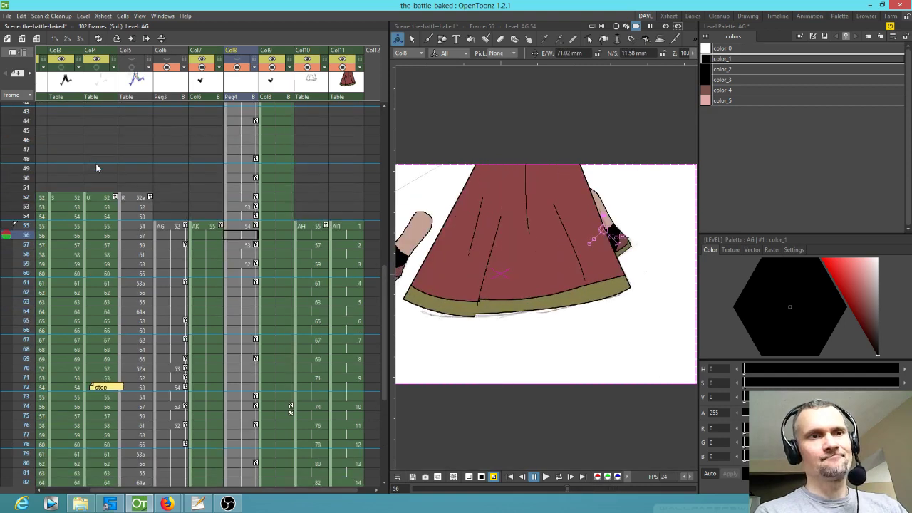
scroll(95, 163, up, 2)
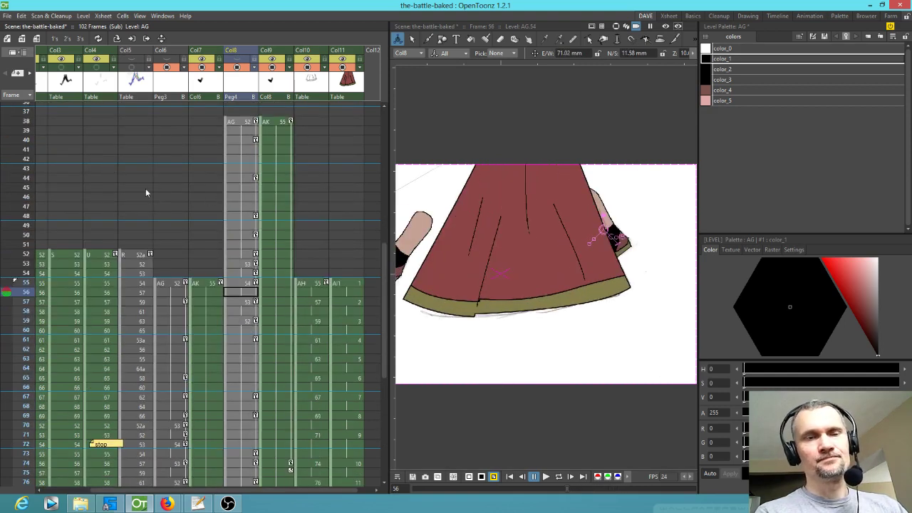
drag(235, 175, 231, 167)
drag(487, 261, 526, 252)
scroll(662, 221, down, 1)
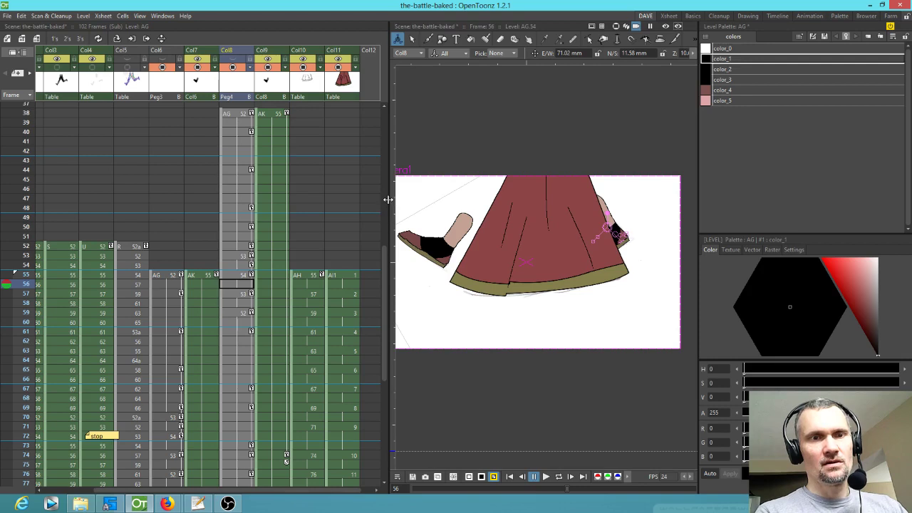
drag(389, 200, 358, 200)
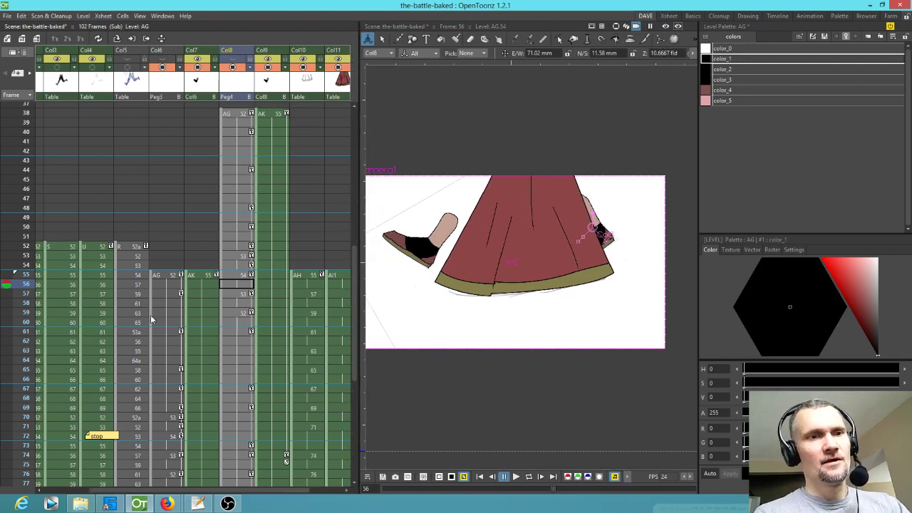
- Hide the second shoe's AG and AK columns, Col8 and Col9, from the camera view at frame 55
click(236, 275)
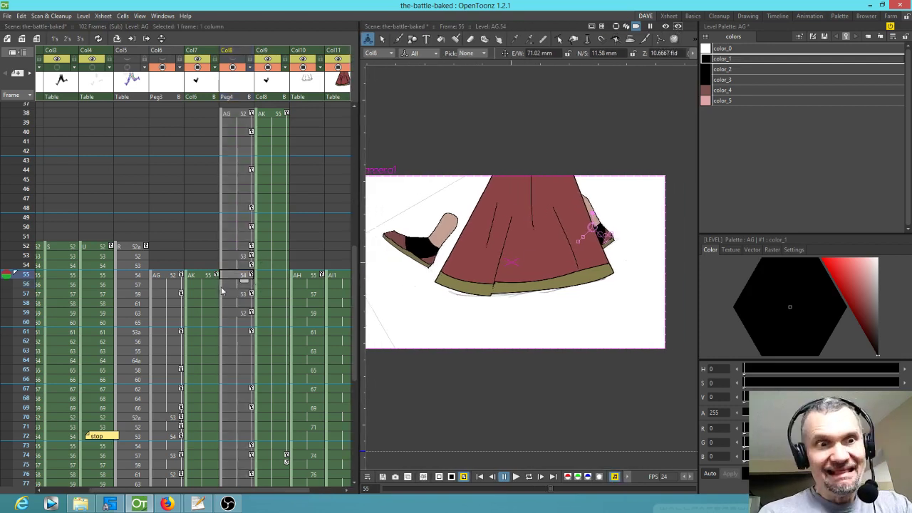
click(203, 275)
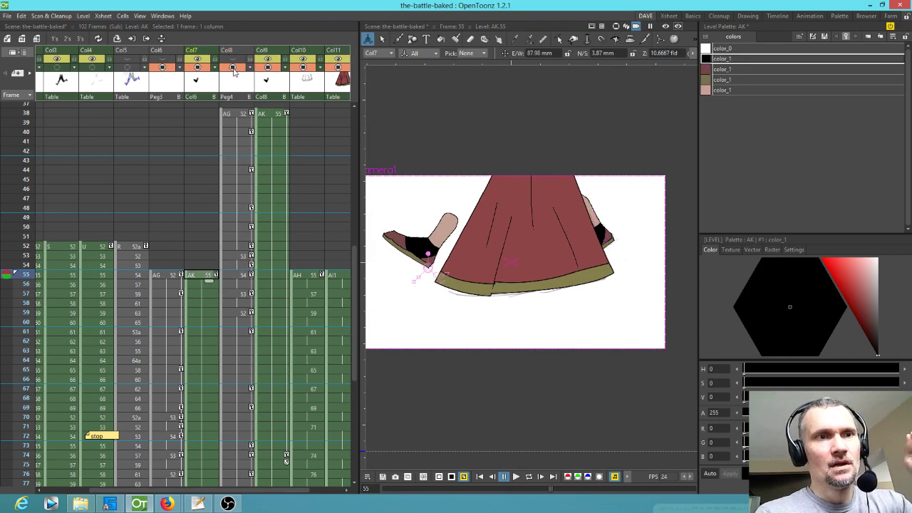
click(233, 67)
click(268, 67)
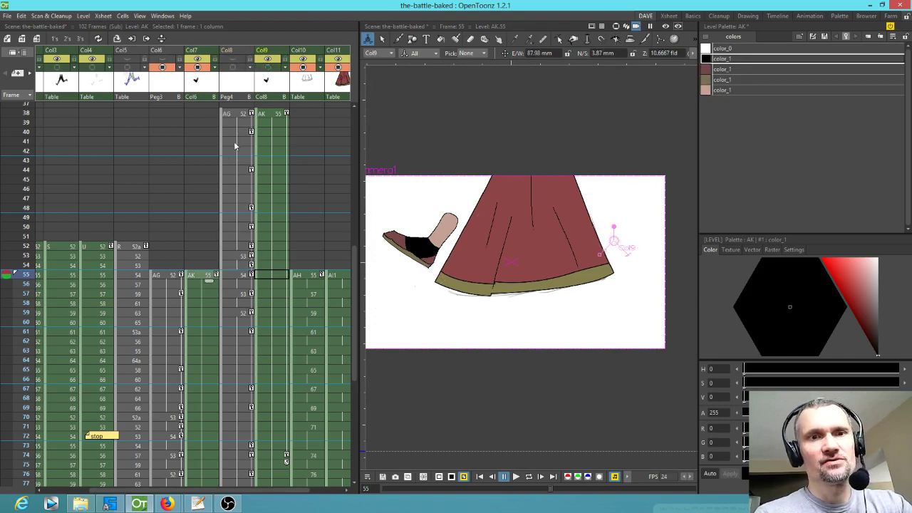
mouse_move(21, 276)
mouse_down()
mouse_move(22, 266)
mouse_move(19, 341)
mouse_move(20, 276)
mouse_up()
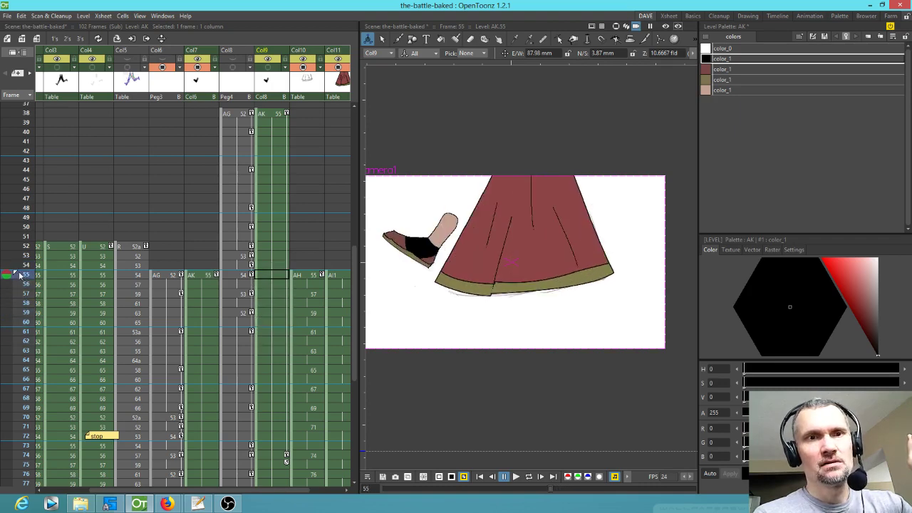
- Show the Col1 background in the camera view, and switch the Col7 shoe off and on to identify it
drag(148, 173, 229, 205)
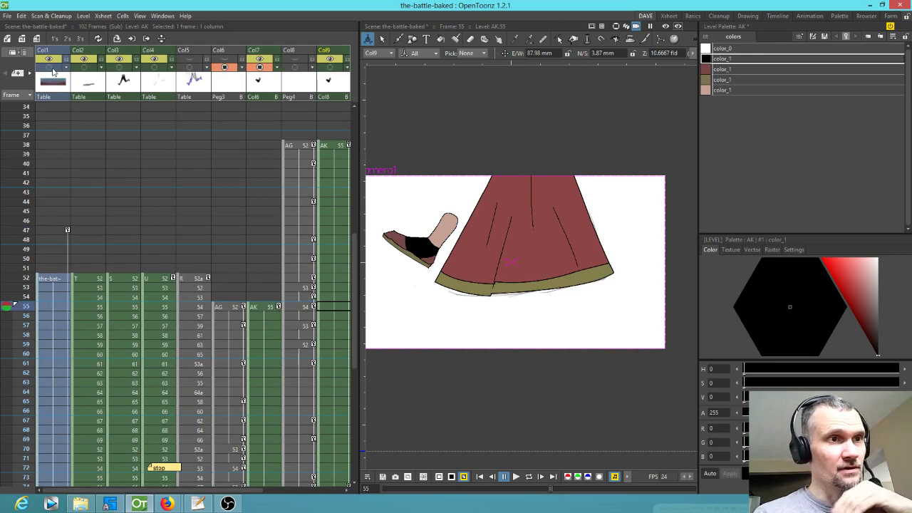
click(49, 67)
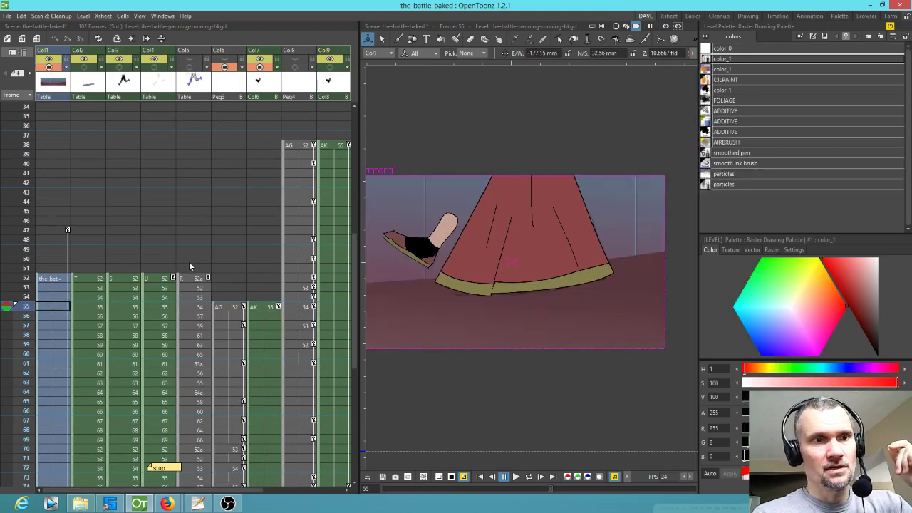
drag(263, 270, 229, 229)
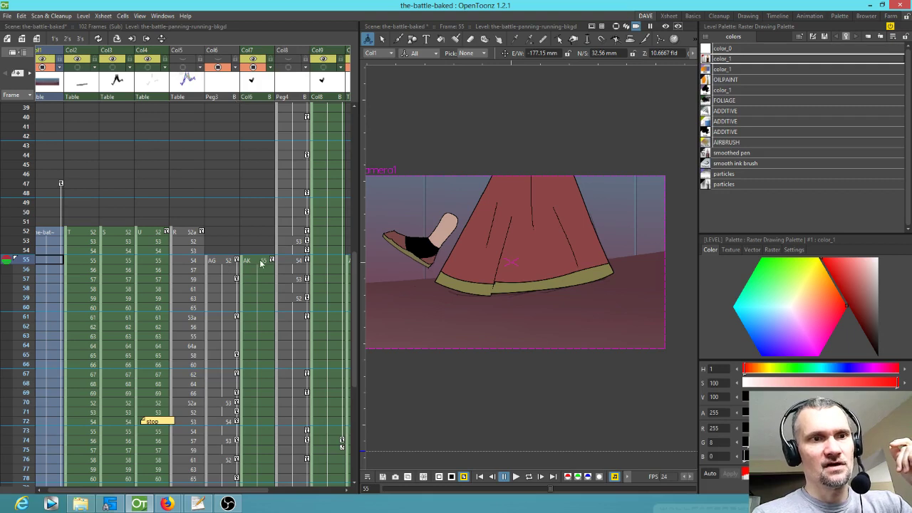
click(253, 68)
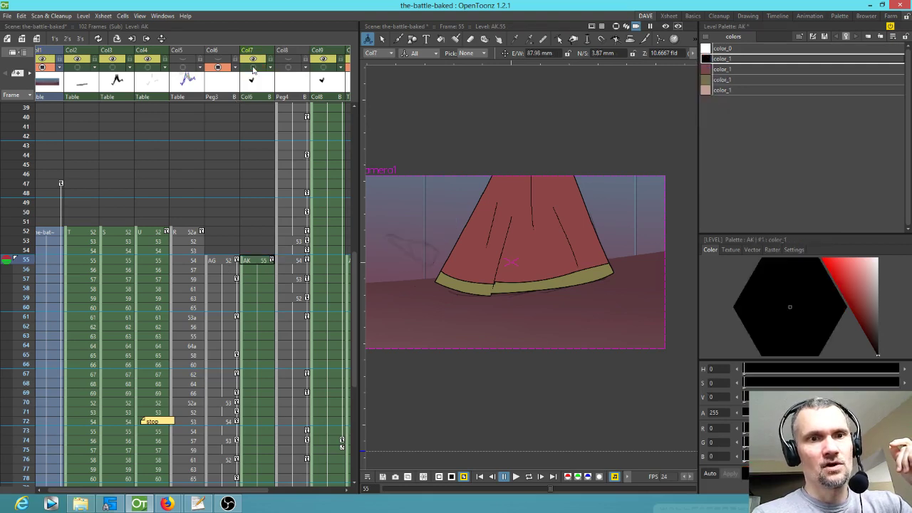
click(253, 68)
- Try moving the Col7 shoe at frame 55 down to about 128 mm E/W and -19 mm N/S, then undo the move
click(260, 263)
drag(262, 311, 211, 298)
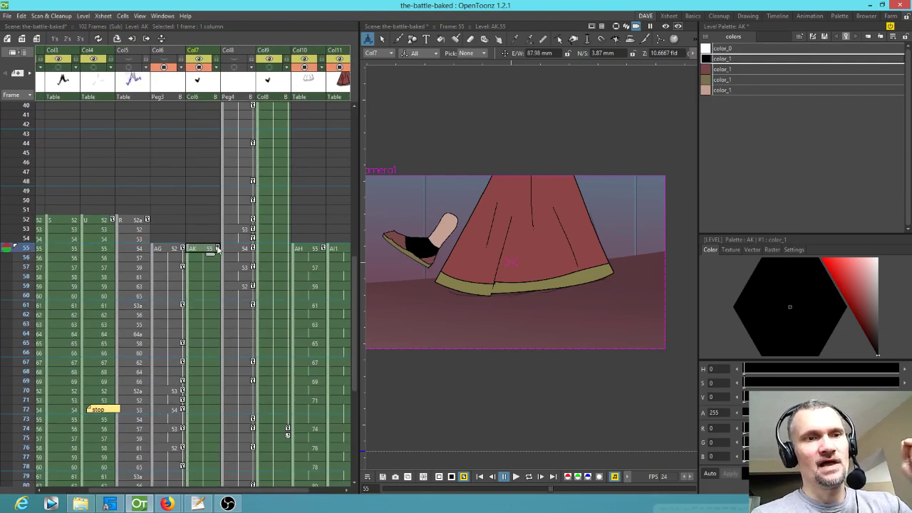
mouse_move(36, 253)
mouse_down()
mouse_move(21, 281)
mouse_move(22, 342)
mouse_move(25, 251)
mouse_up()
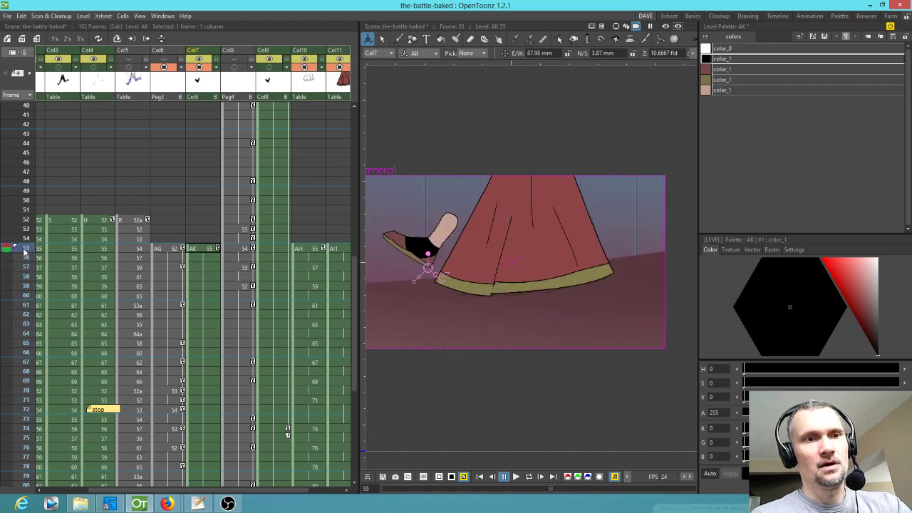
drag(431, 301, 452, 351)
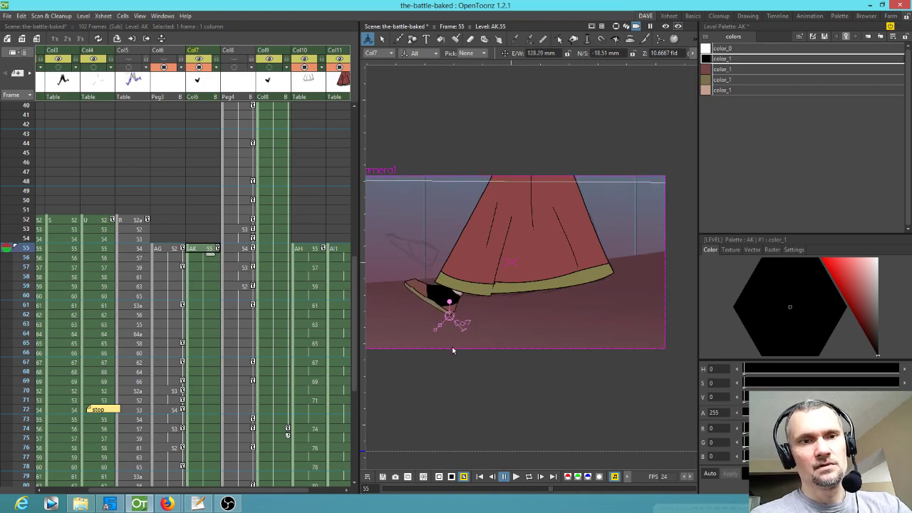
drag(23, 252, 67, 250)
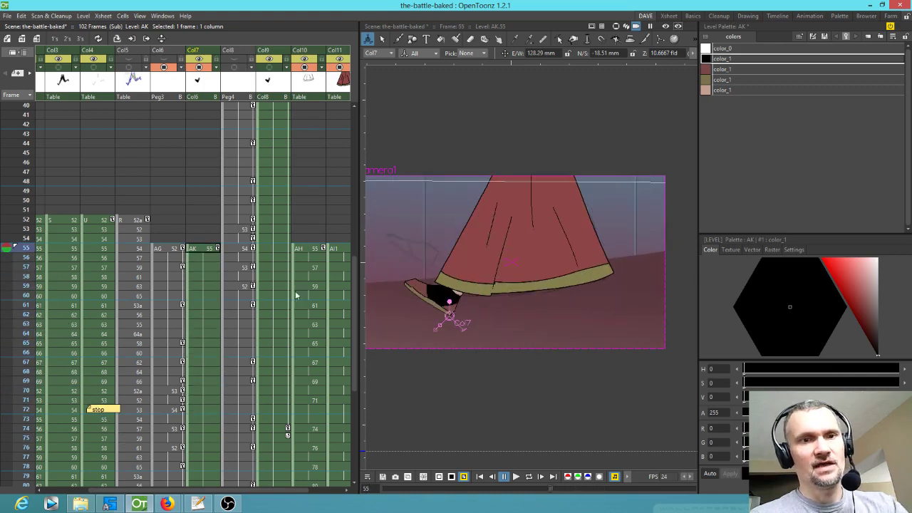
key(ctrl+z)
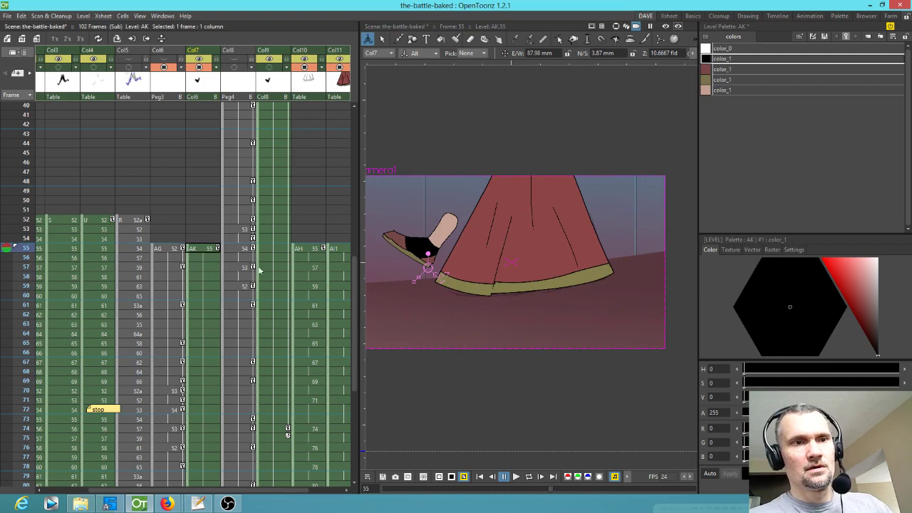
- Delete the Col7 shoe's keyframe at frame 55 and scrub through the walk, stopping at frame 60
click(162, 249)
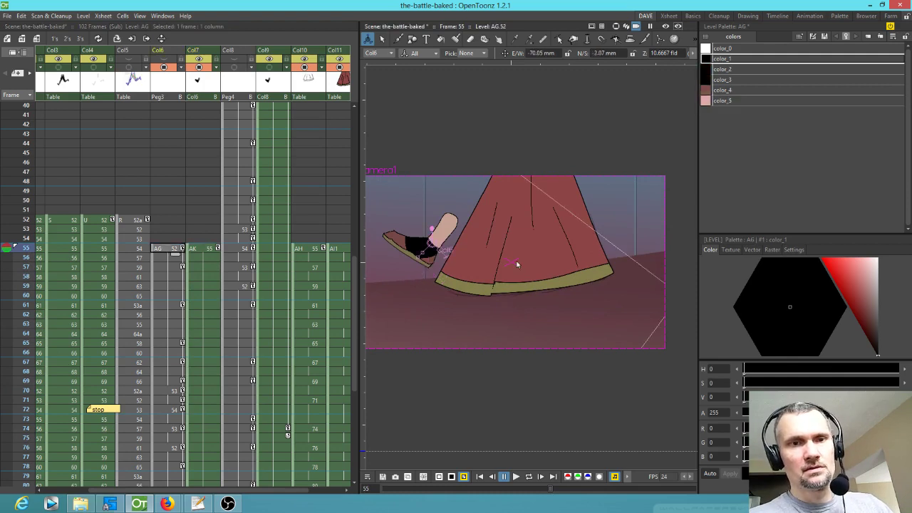
scroll(546, 282, down, 1)
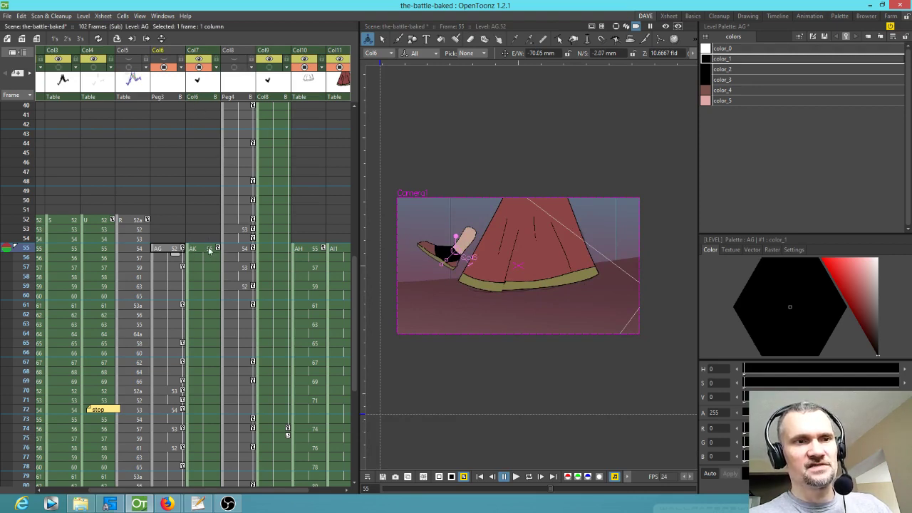
key(Escape)
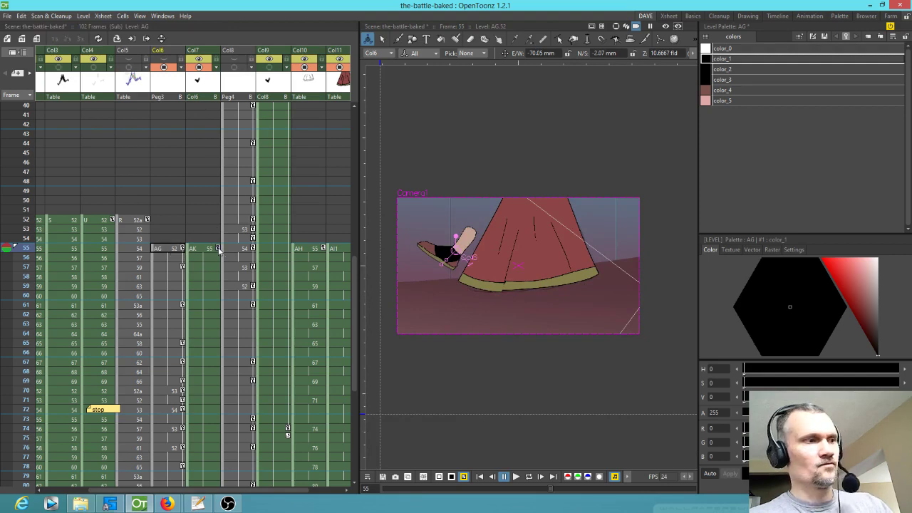
key(Delete)
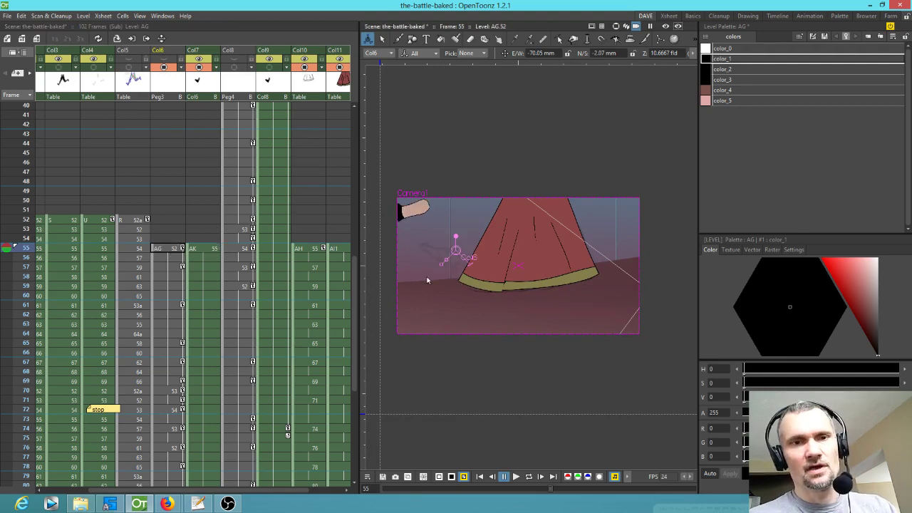
drag(28, 251, 57, 251)
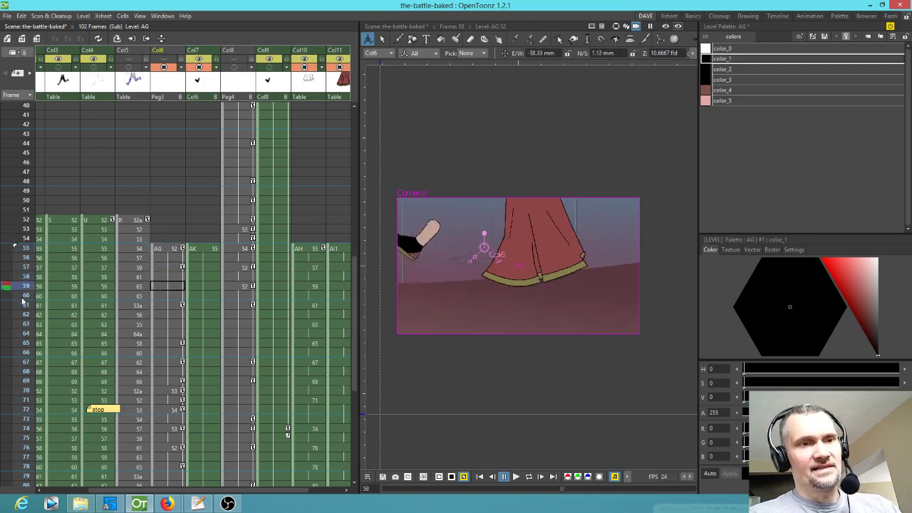
drag(25, 482, 57, 129)
scroll(82, 203, up, 5)
scroll(82, 202, up, 6)
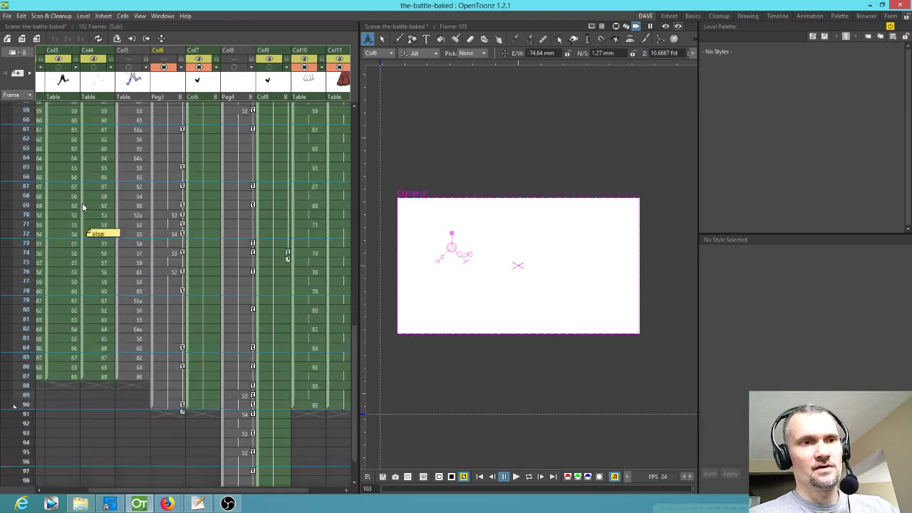
scroll(86, 207, down, 2)
drag(25, 187, 18, 236)
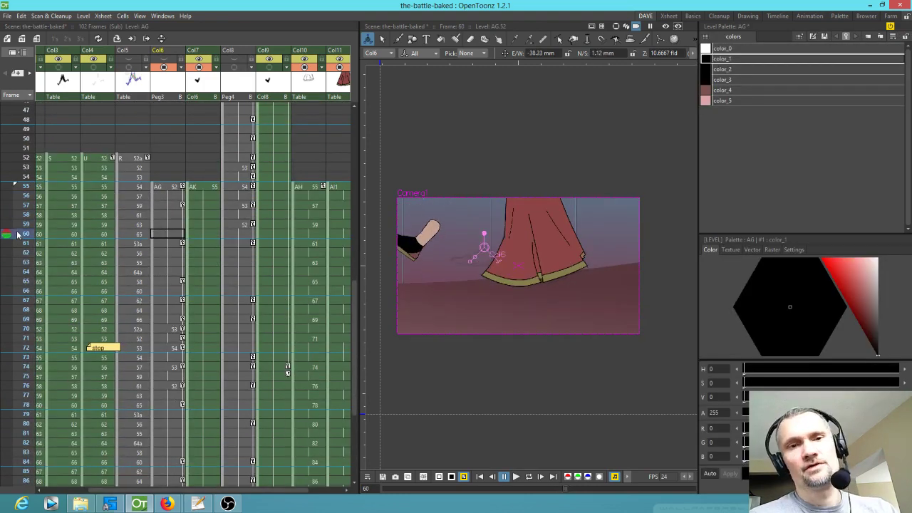
- Delete the hidden AG columns of both shoes, the one on Peg3 and the one on Peg4
click(167, 93)
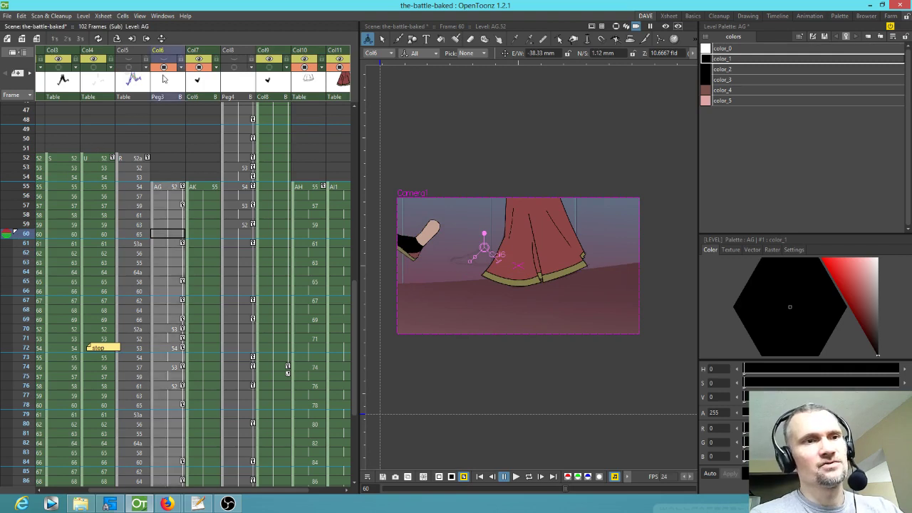
key(Delete)
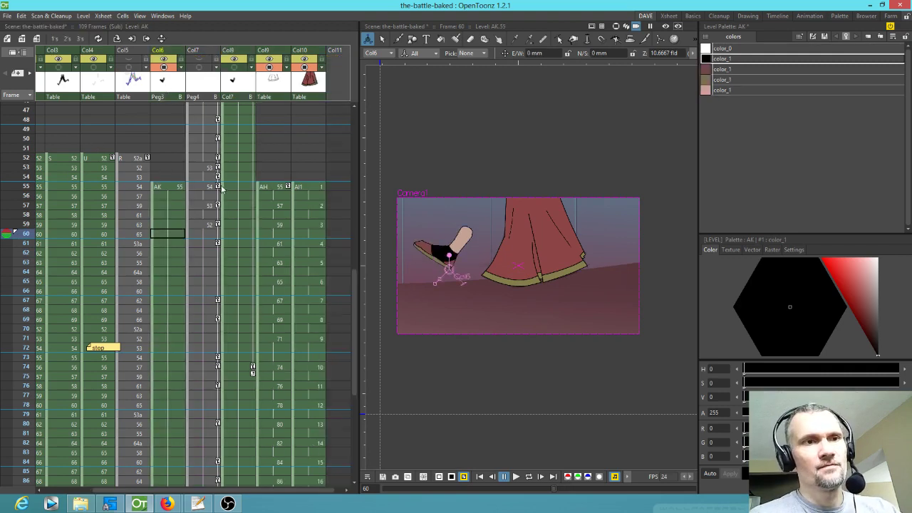
click(206, 84)
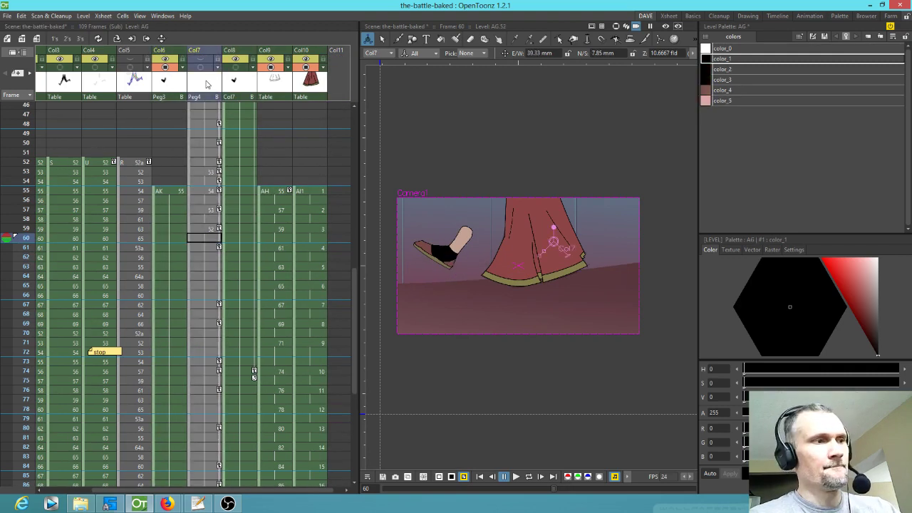
key(Delete)
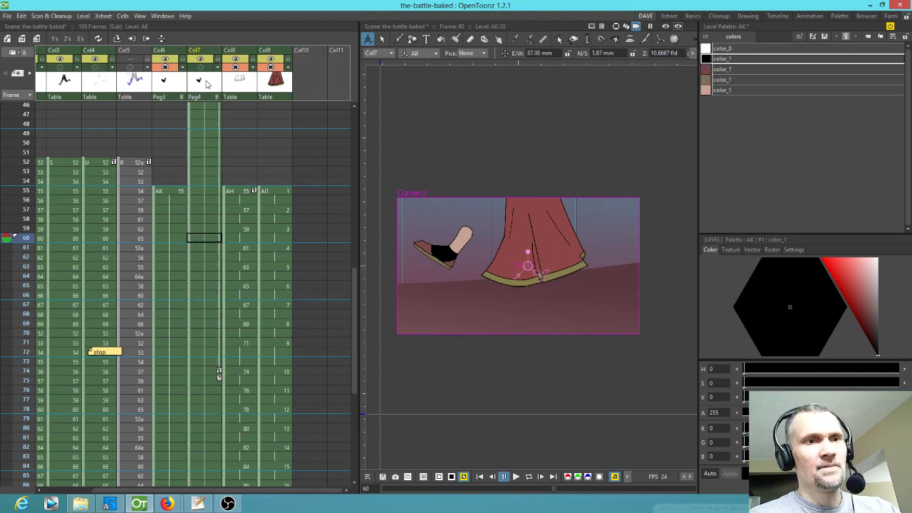
- Delete the second shoe's AK cells in Col7 from frame 38 through frame 54
click(211, 179)
scroll(221, 181, up, 6)
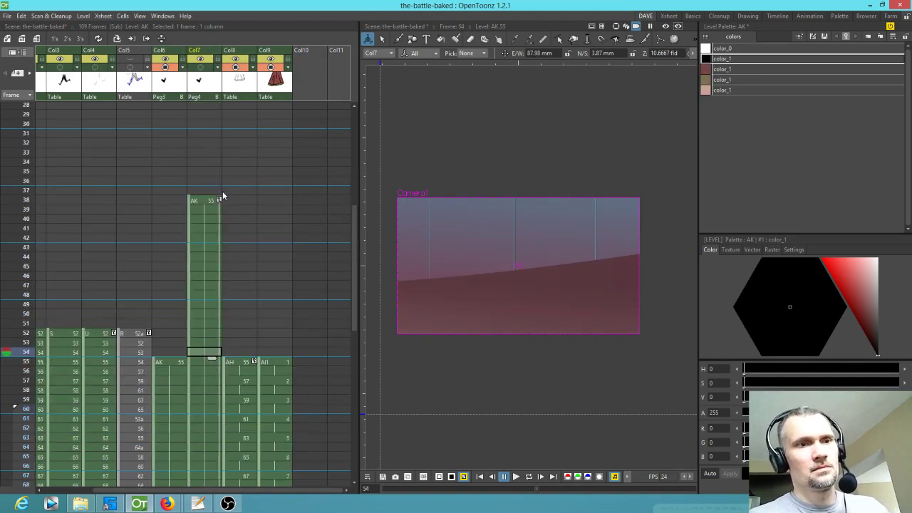
click(218, 201)
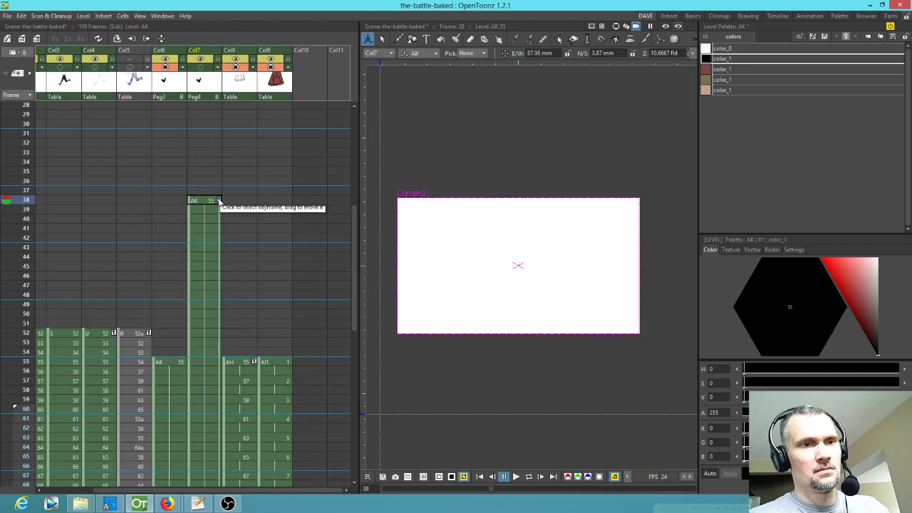
click(203, 202)
shift+click(204, 354)
key(Delete)
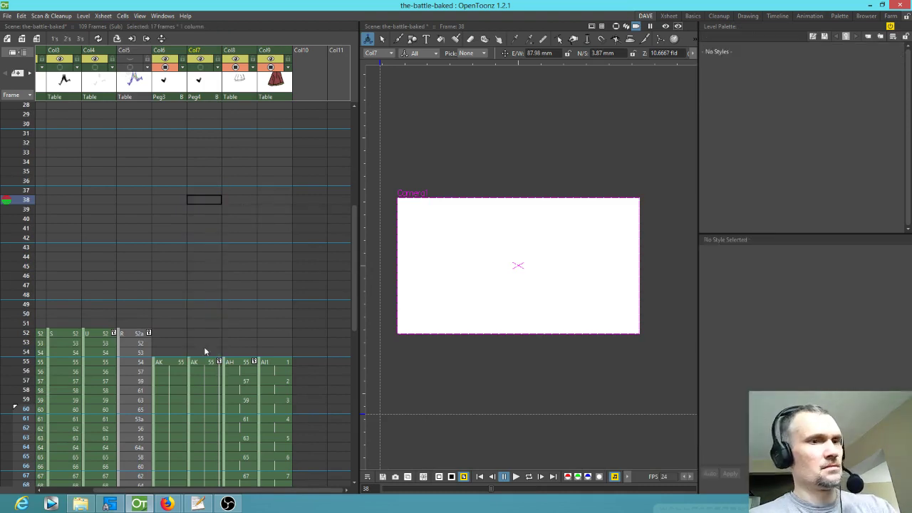
- Scrub the shoe and robe animation between frames 90 and 55, and set the playback range to start at frame 55
click(175, 364)
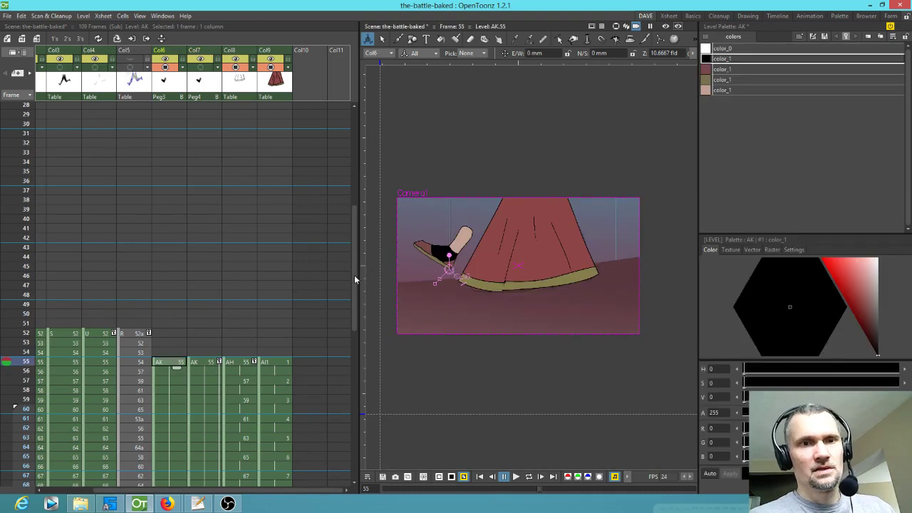
scroll(320, 284, down, 3)
drag(341, 192, 343, 186)
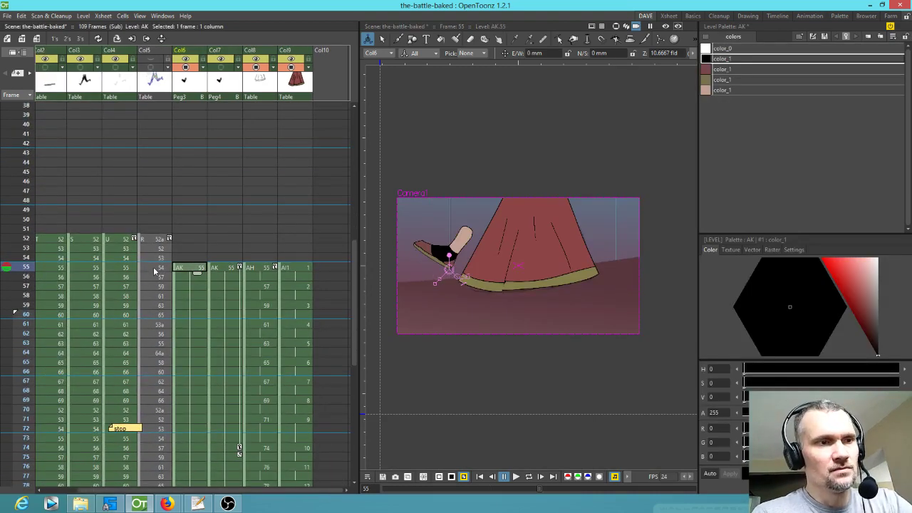
scroll(225, 324, down, 5)
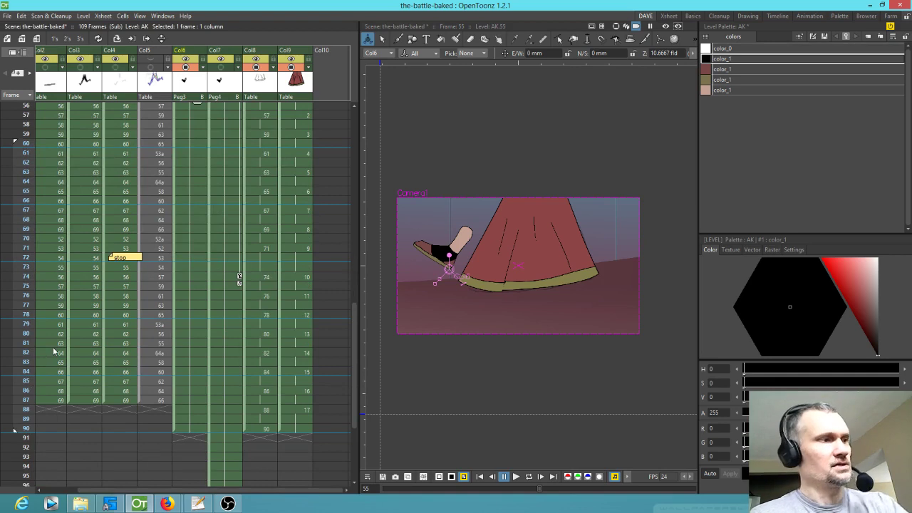
click(27, 430)
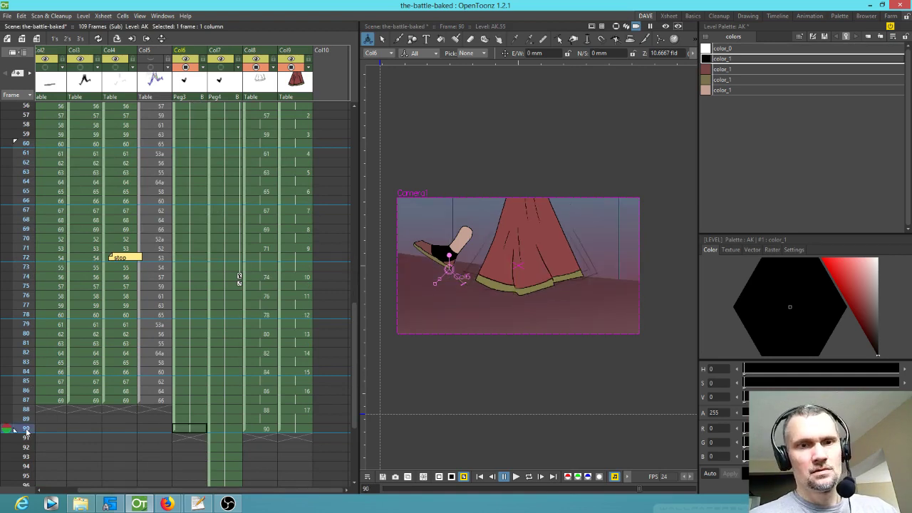
mouse_move(29, 429)
mouse_down()
mouse_move(85, 110)
mouse_move(84, 155)
mouse_up()
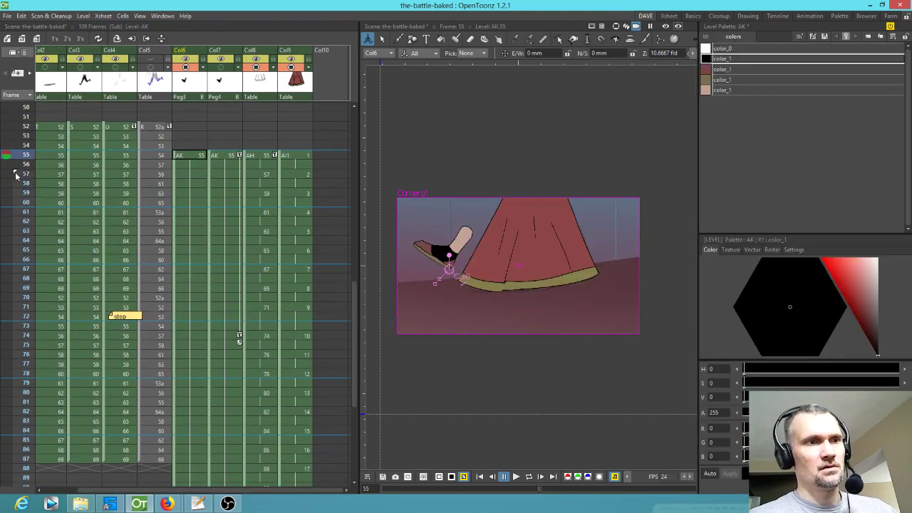
scroll(65, 271, down, 5)
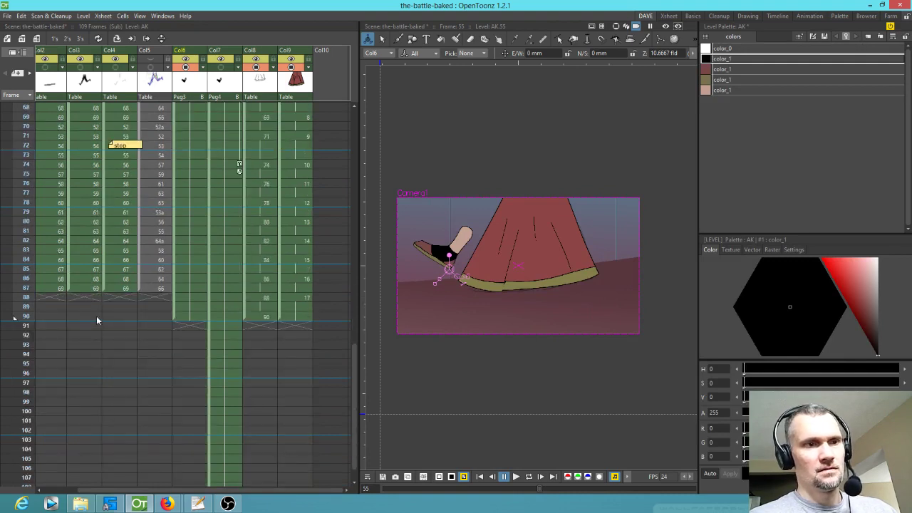
- Extend Col2's last T drawing from frame 87 through frame 90 and loop the playback
click(61, 289)
drag(61, 299, 23, 320)
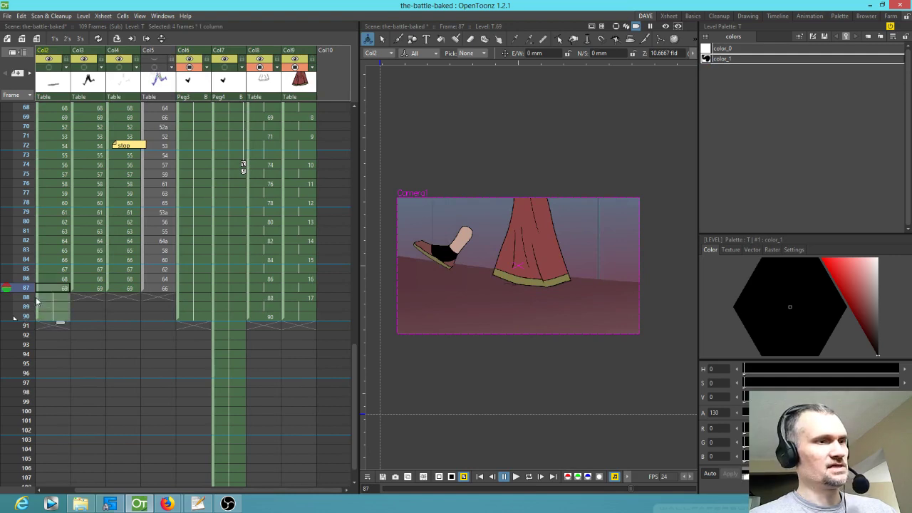
click(58, 318)
key(l)
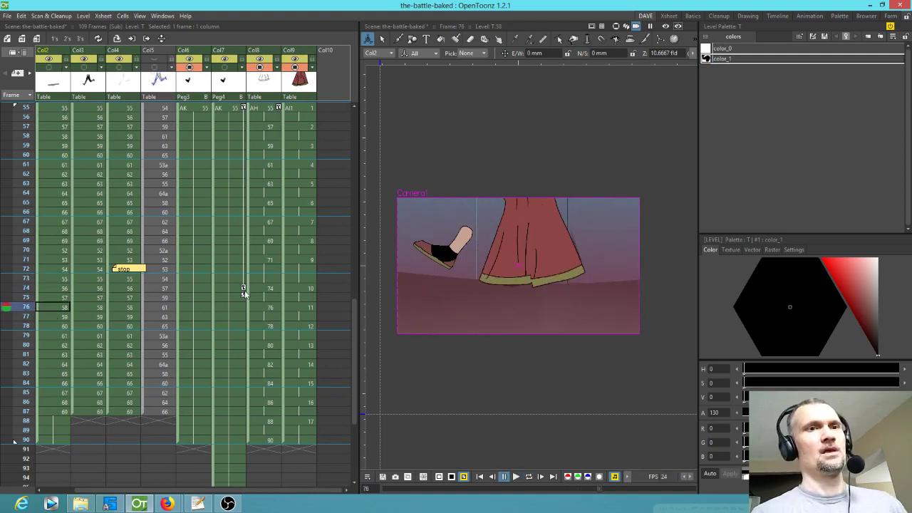
- Move the Col9 robe's center above the camera frame, scale the robe up slightly at frame 55 and preview the walk
scroll(245, 291, up, 5)
scroll(318, 291, down, 4)
click(302, 222)
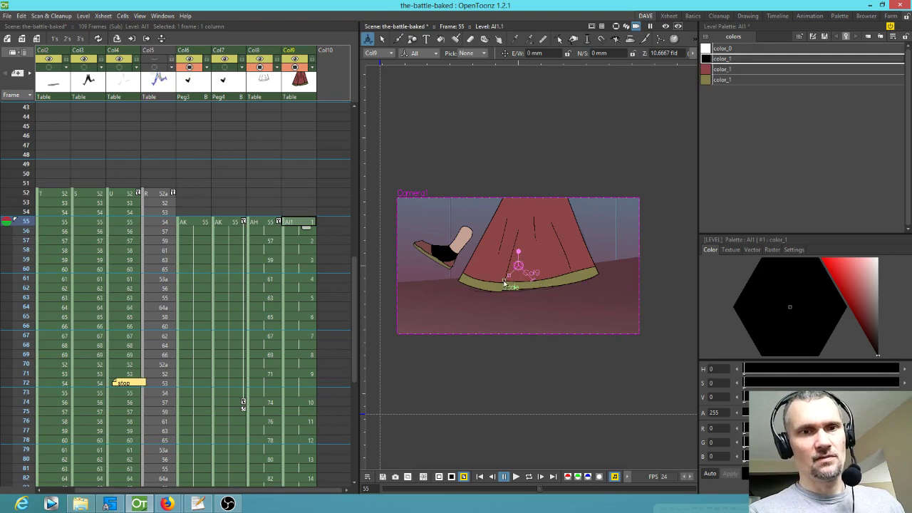
drag(518, 268, 531, 172)
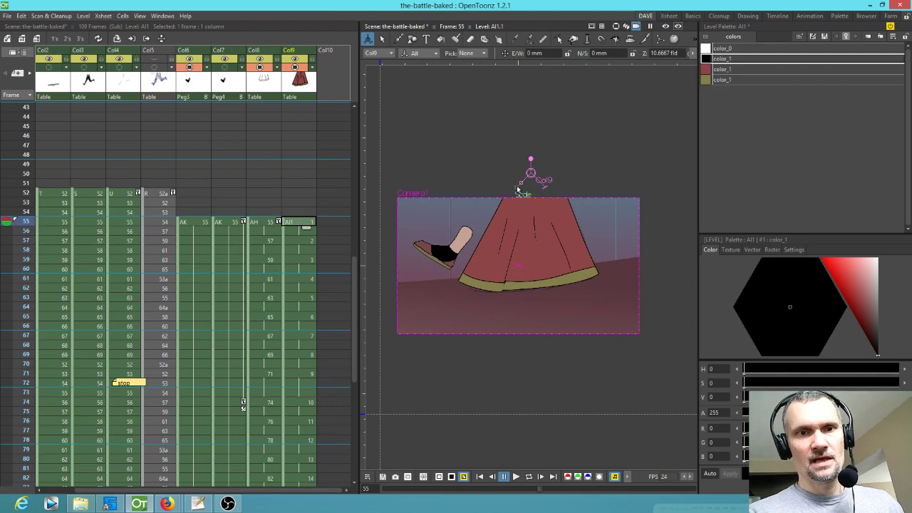
drag(518, 189, 531, 214)
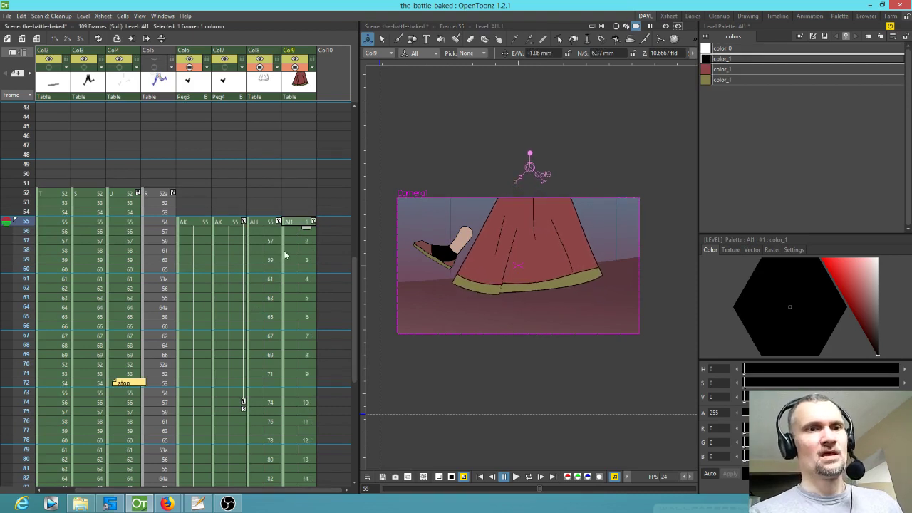
key(l)
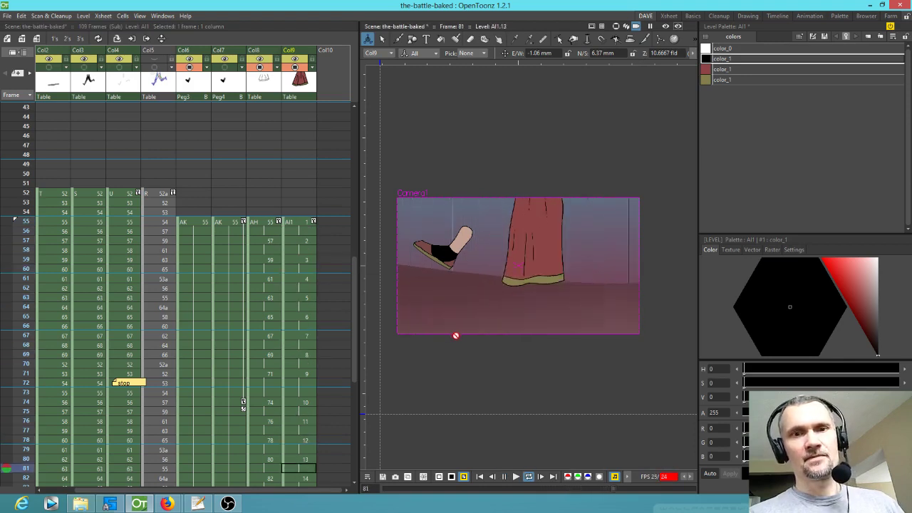
key(l)
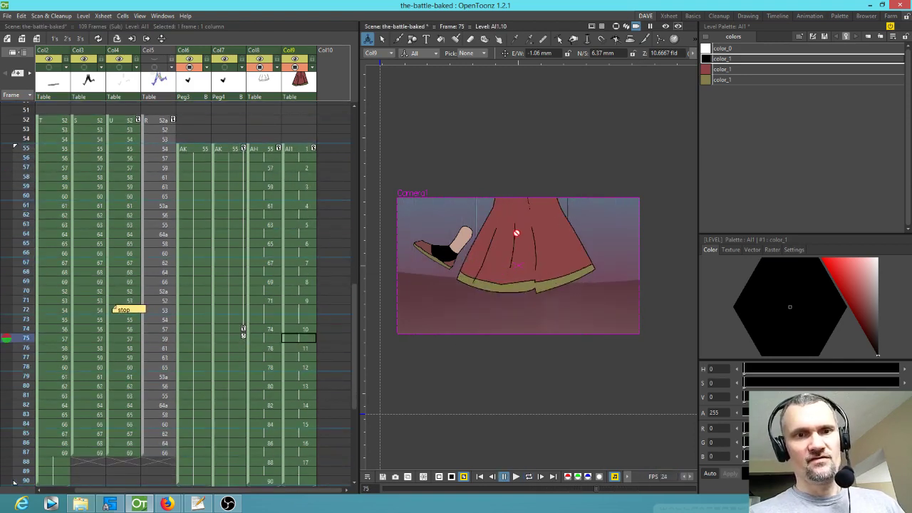
- Enlarge the Col9 robe further at frame 55 so its hem reaches lower, and play the walk to check it
click(290, 149)
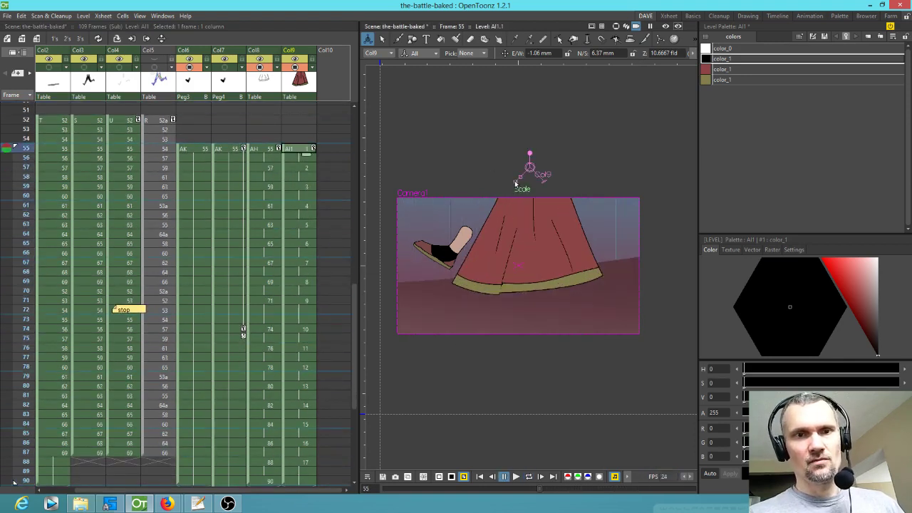
drag(514, 183, 538, 212)
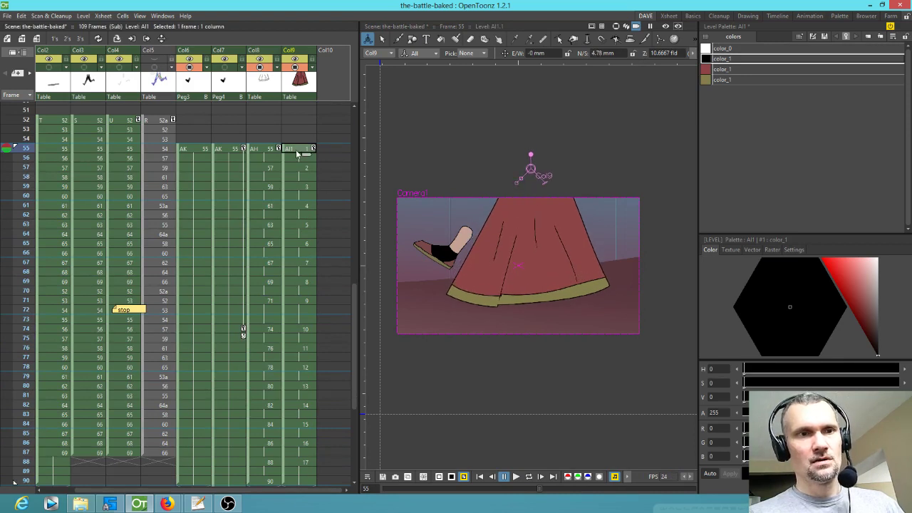
key(p)
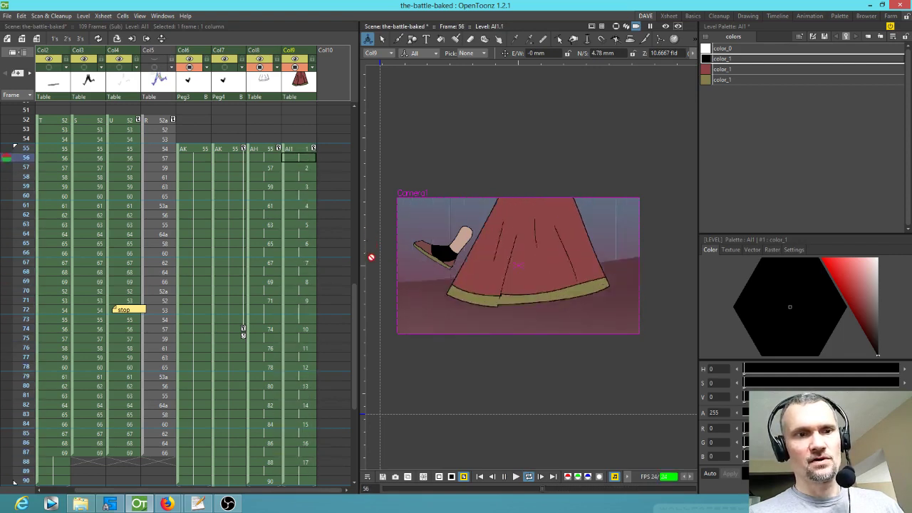
scroll(371, 258, down, 2)
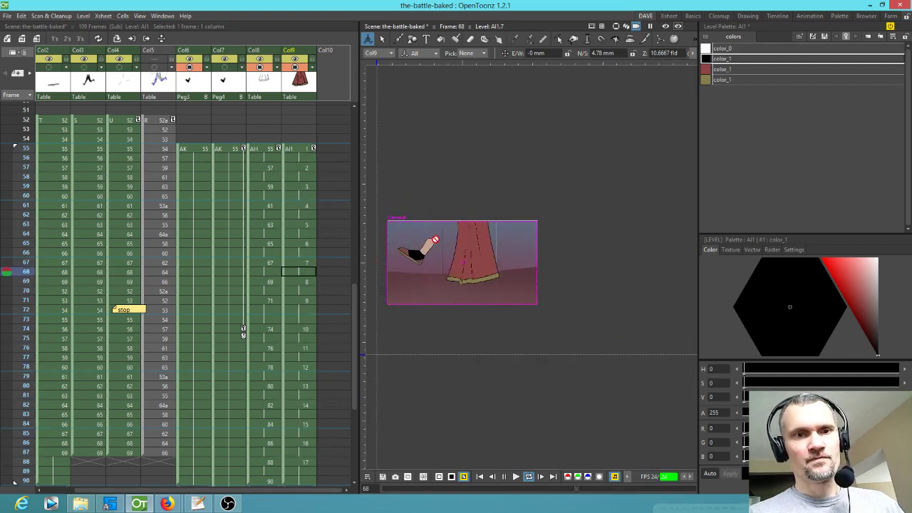
key(p)
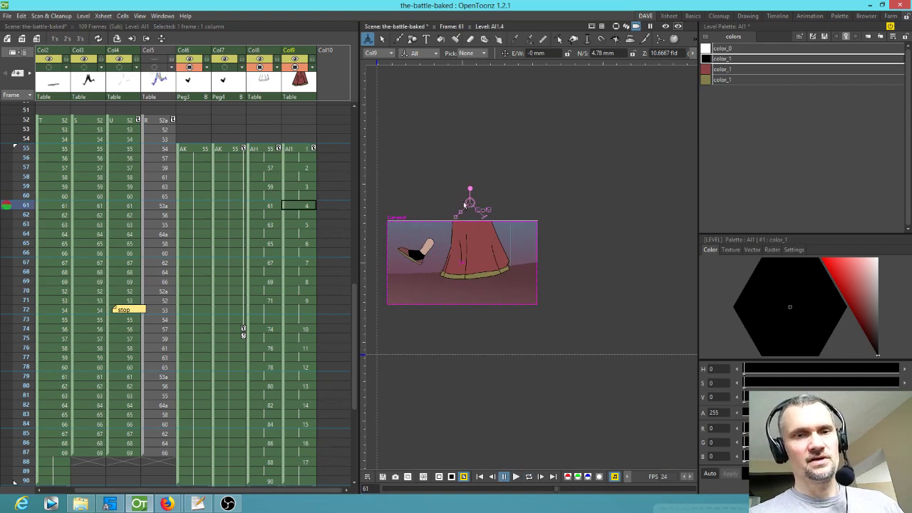
- Show the Col6 shoe in the viewer at frame 55 while keeping the Col7 shoe hidden
click(206, 150)
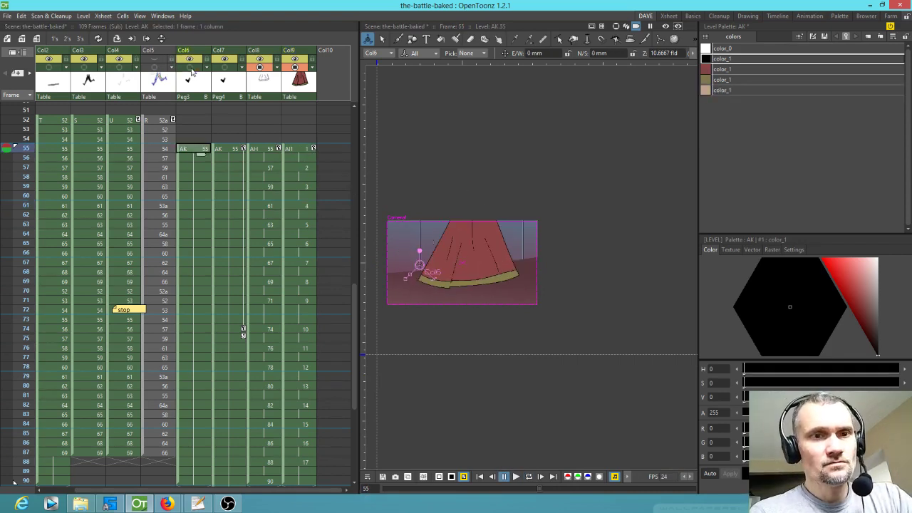
click(189, 67)
scroll(418, 302, up, 2)
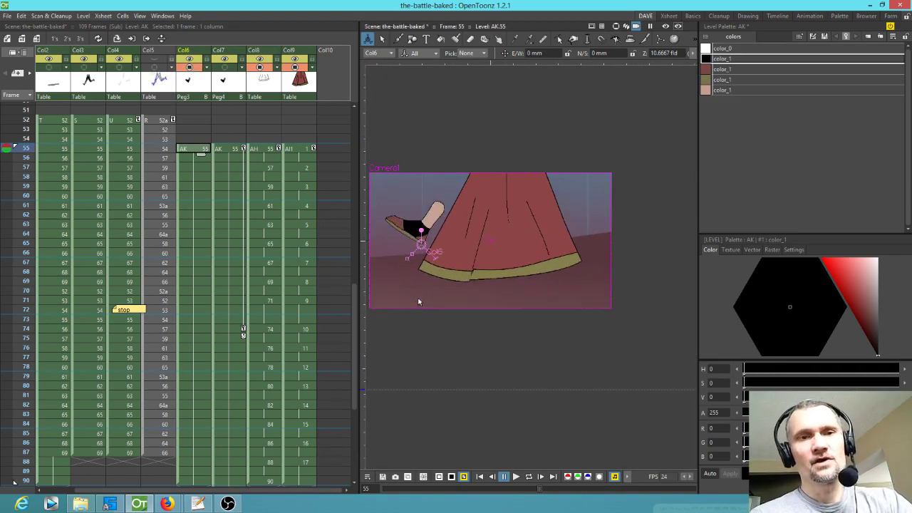
scroll(423, 319, up, 1)
- Place the Col6 shoe under the robe's left hem at frame 55, about 21 mm E/W and -58 mm N/S, center above the robe, and save
drag(422, 227, 507, 84)
drag(459, 194, 435, 263)
drag(440, 283, 438, 275)
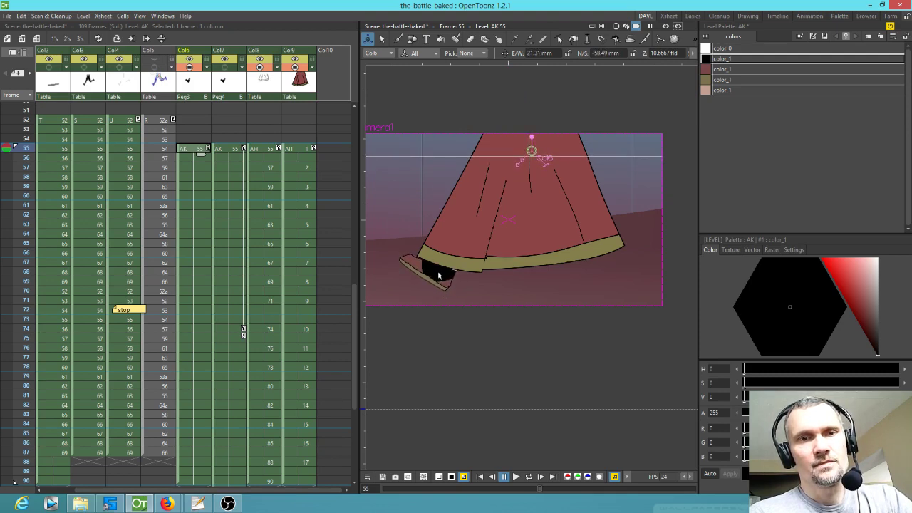
drag(531, 151, 523, 114)
key(ctrl+s)
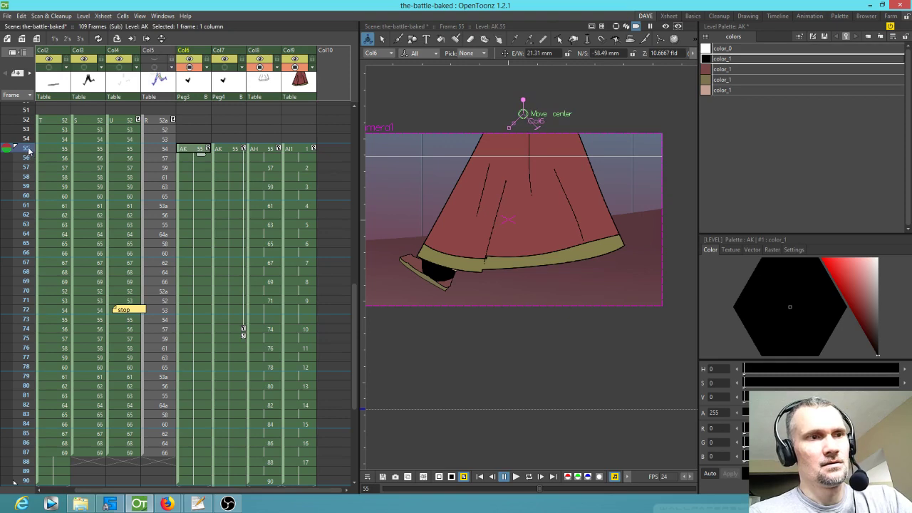
- At frame 74, rotate the Col6 shoe to the robe's right hem and move it to about 13 mm E/W and -51 mm N/S
drag(25, 152, 30, 333)
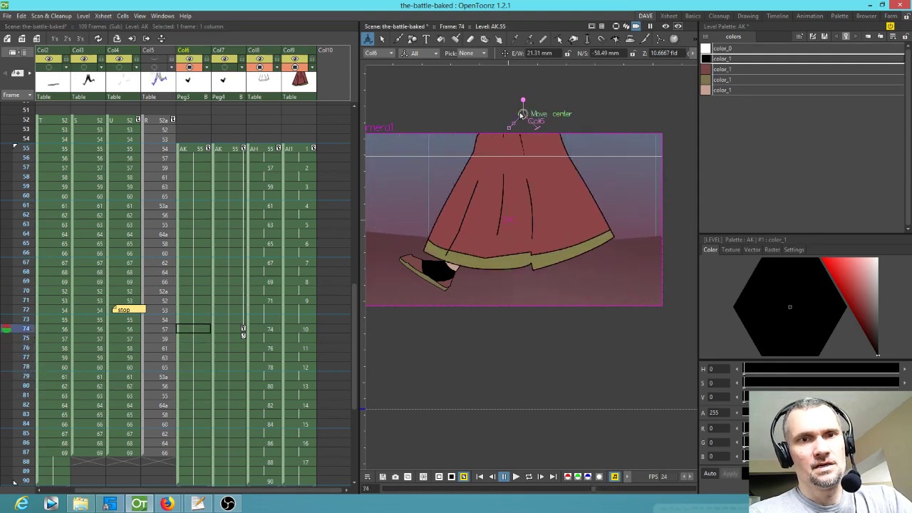
drag(525, 106, 498, 100)
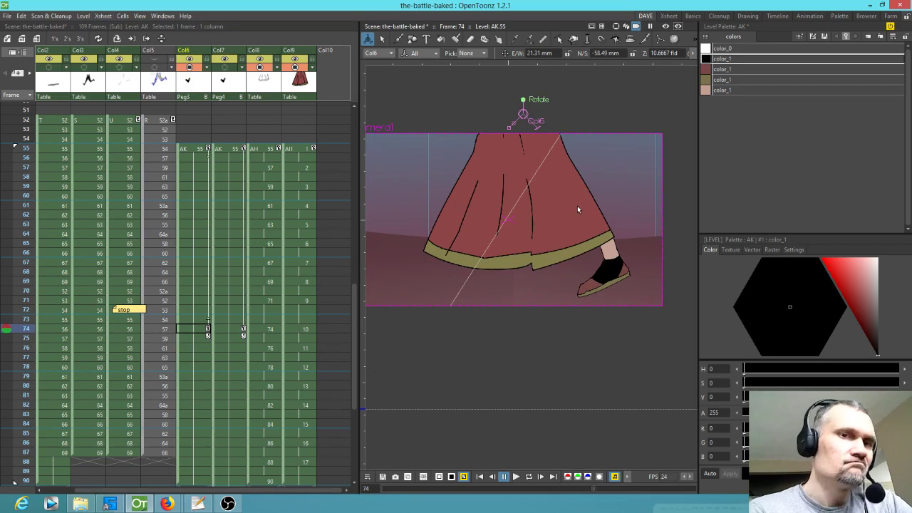
drag(577, 205, 566, 196)
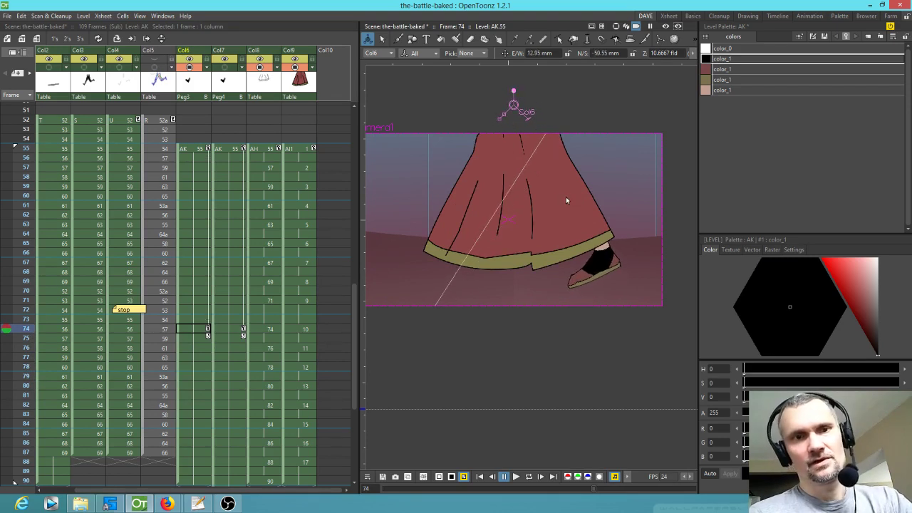
- At frame 65, rotate the Col6 shoe nearly flat and move it under the narrow robe hem, to about 2 mm E/W
click(198, 246)
mouse_move(517, 94)
mouse_down()
mouse_move(528, 95)
mouse_move(519, 94)
mouse_move(521, 102)
mouse_up()
drag(560, 271, 540, 263)
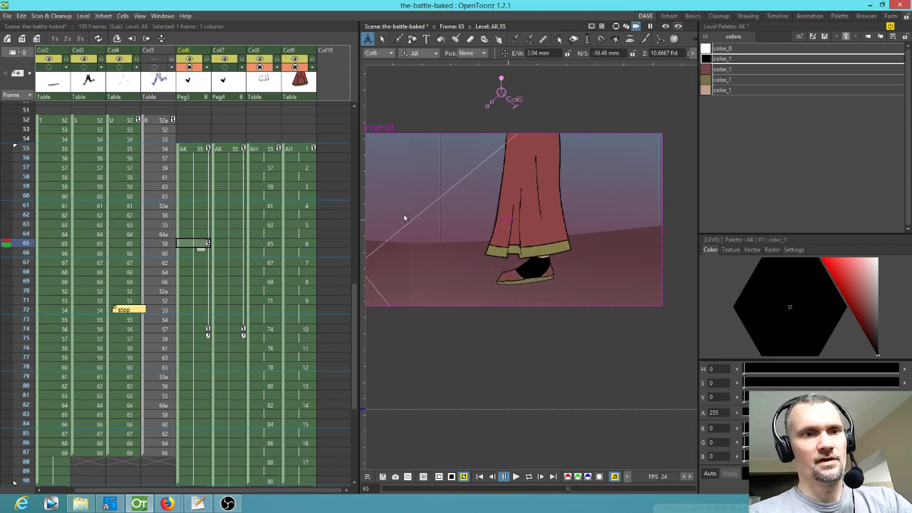
- Return to frame 55 and rotate the Col6 shoe back under the robe's left hem corner
drag(18, 236, 21, 207)
mouse_move(27, 151)
mouse_down()
mouse_move(22, 330)
mouse_move(8, 158)
mouse_move(7, 334)
mouse_move(21, 153)
mouse_up()
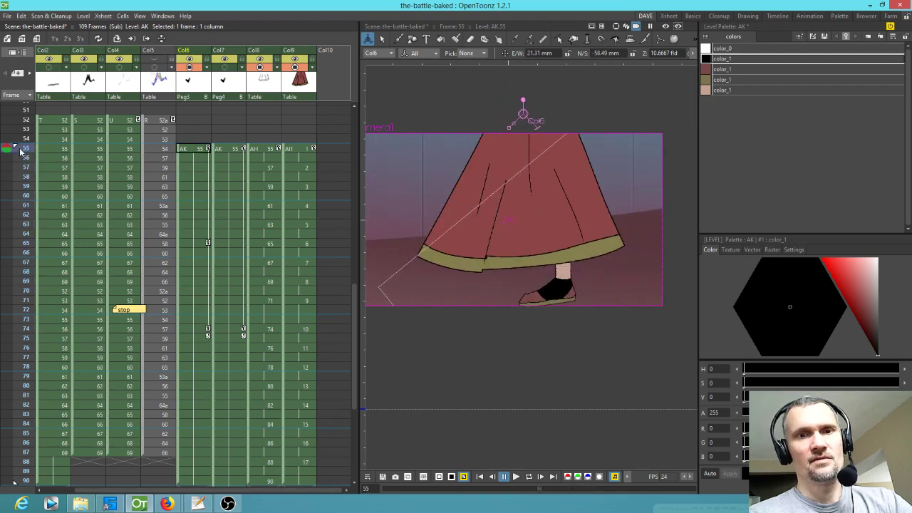
drag(524, 99, 538, 100)
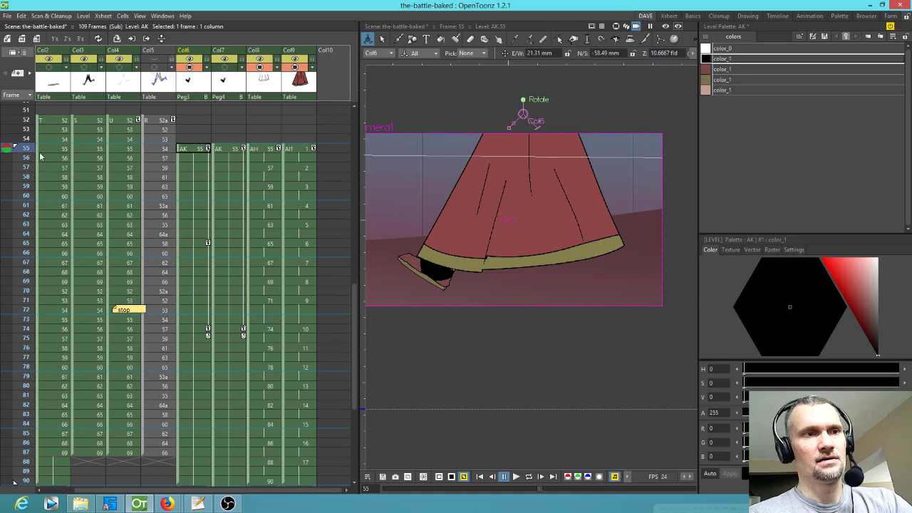
- Raise the Col6 shoe to about 0 mm E/W, -32 mm N/S at frame 65 and about 19 mm E/W, -38 mm N/S at frame 60
mouse_move(25, 150)
mouse_down()
mouse_move(26, 253)
mouse_move(52, 243)
mouse_up()
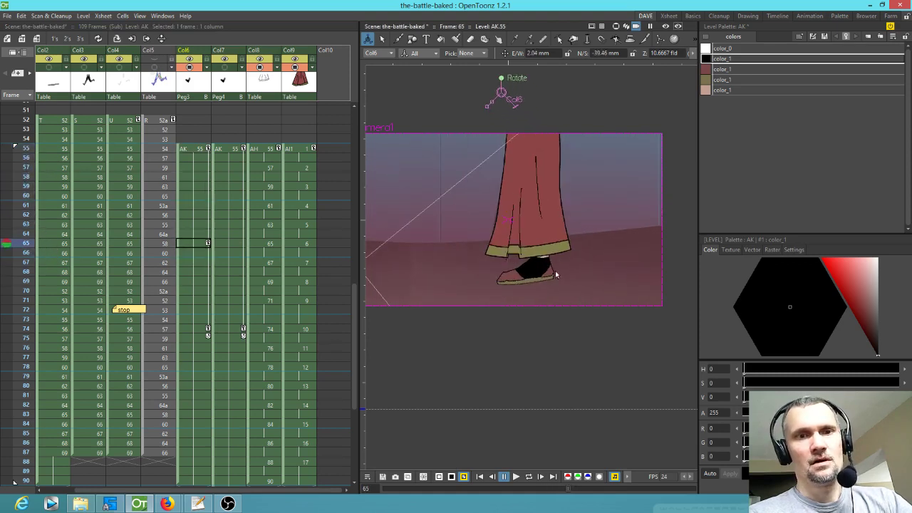
drag(541, 273, 539, 266)
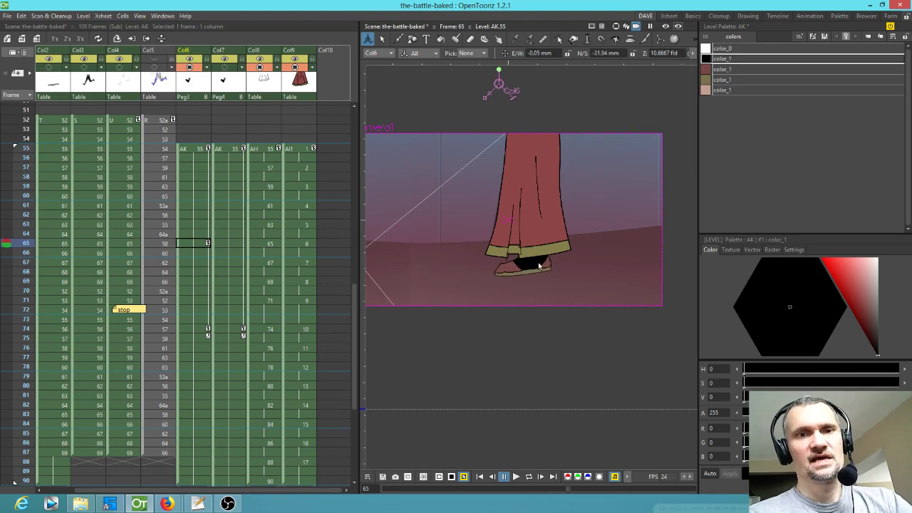
drag(29, 155, 25, 179)
click(25, 196)
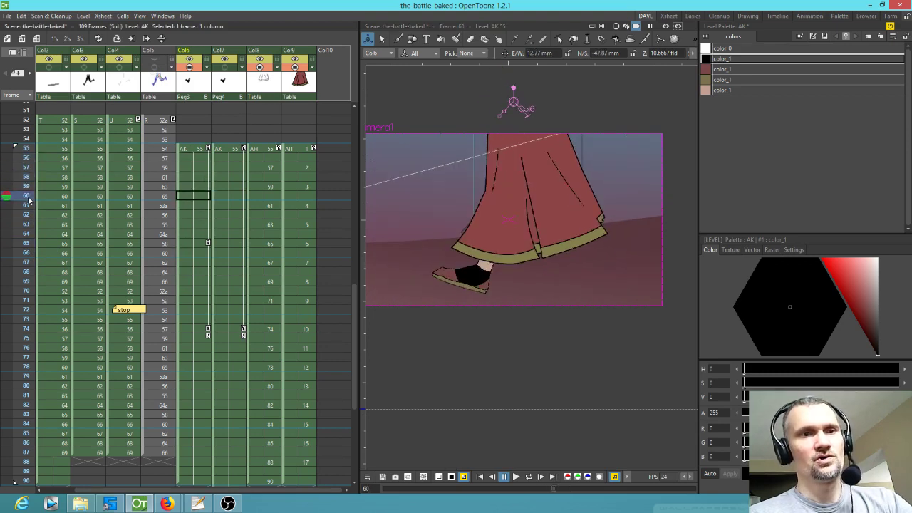
drag(483, 274, 490, 269)
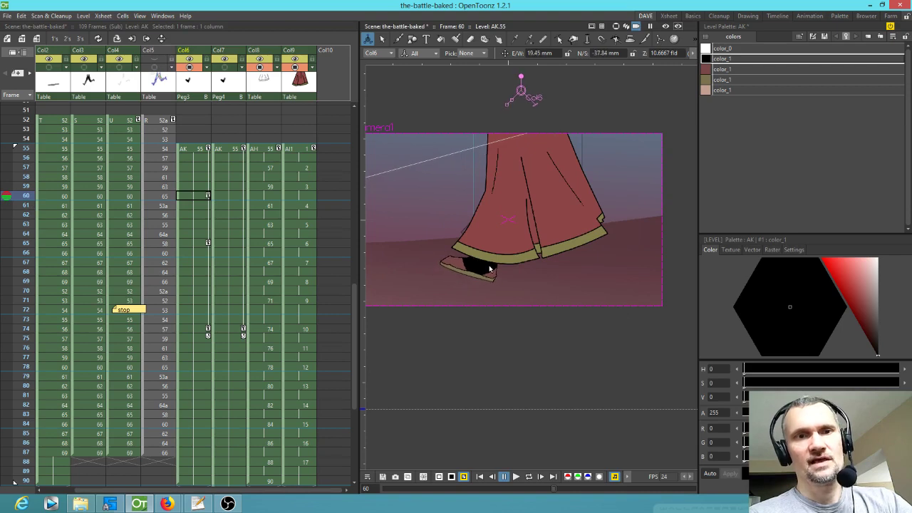
- At frame 74, move the Col6 shoe's center down near the ankle and reposition the shoe to about 9 mm E/W and -46 mm N/S
click(202, 283)
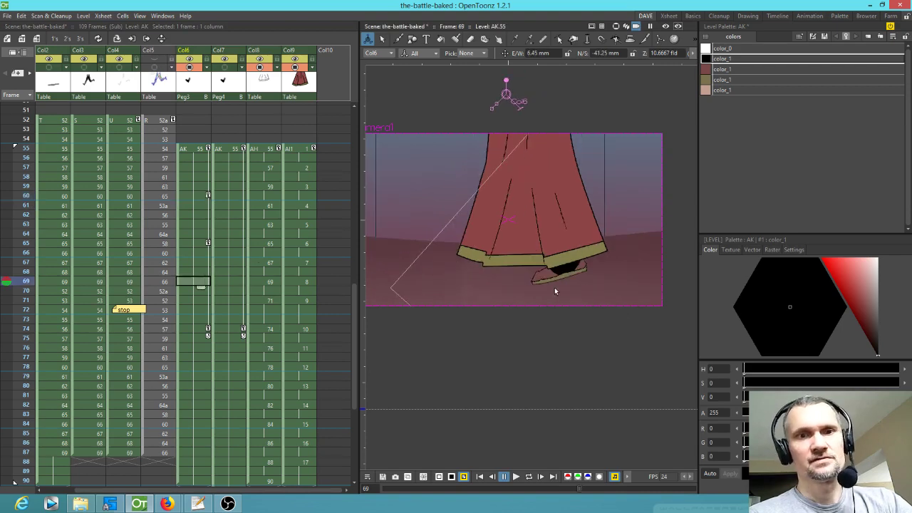
click(193, 329)
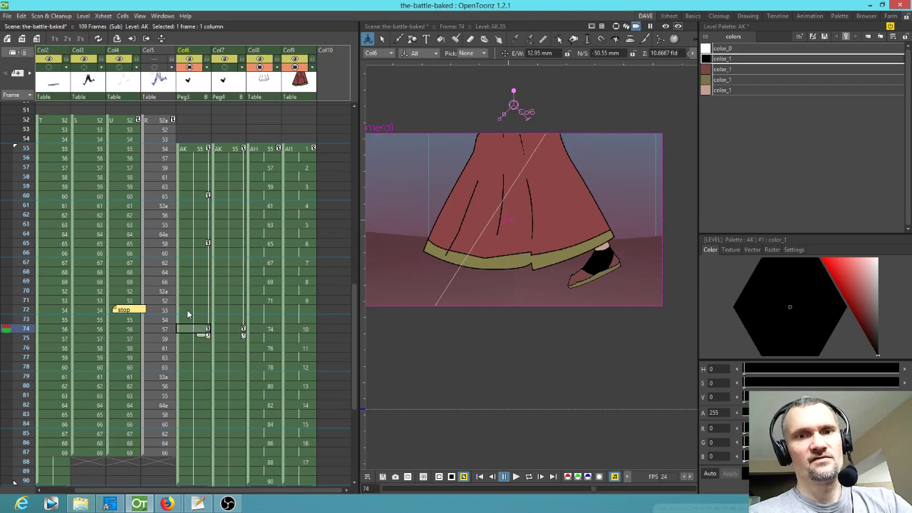
drag(513, 106, 615, 263)
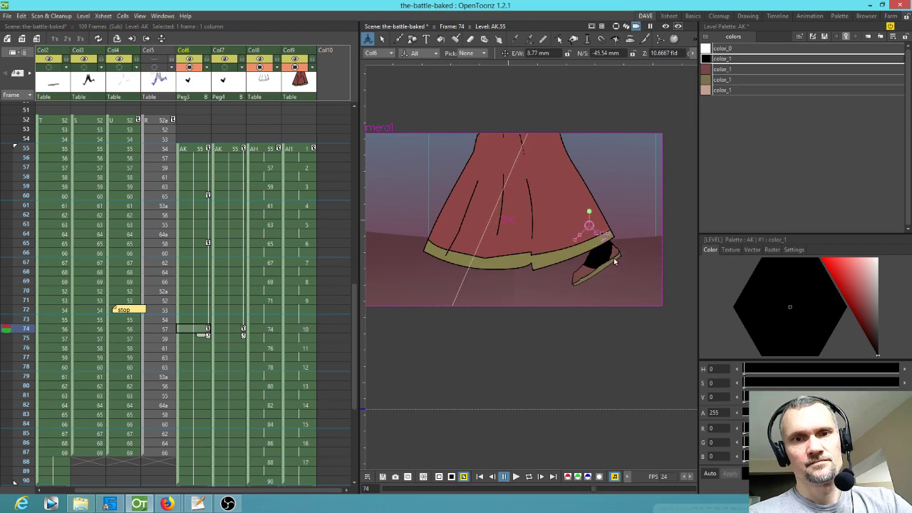
- At frame 65, move the Col6 shoe under the narrow robe hem and flatten it, to about -31 mm E/W and -44 mm N/S
click(189, 244)
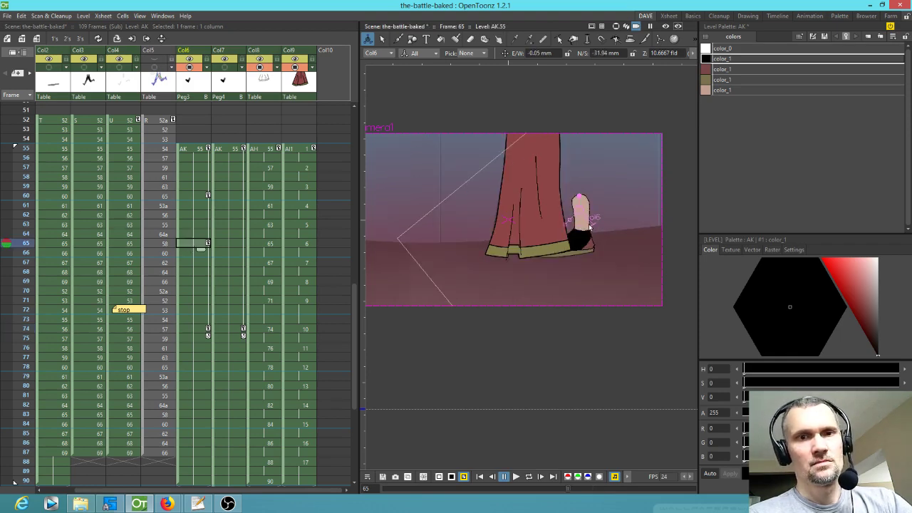
drag(584, 229, 544, 239)
drag(538, 207, 540, 208)
drag(536, 259, 542, 263)
- At frame 60, move the Col6 shoe below the middle of the hem and rotate it flat, to about -48 mm E/W and -50 mm N/S
click(198, 196)
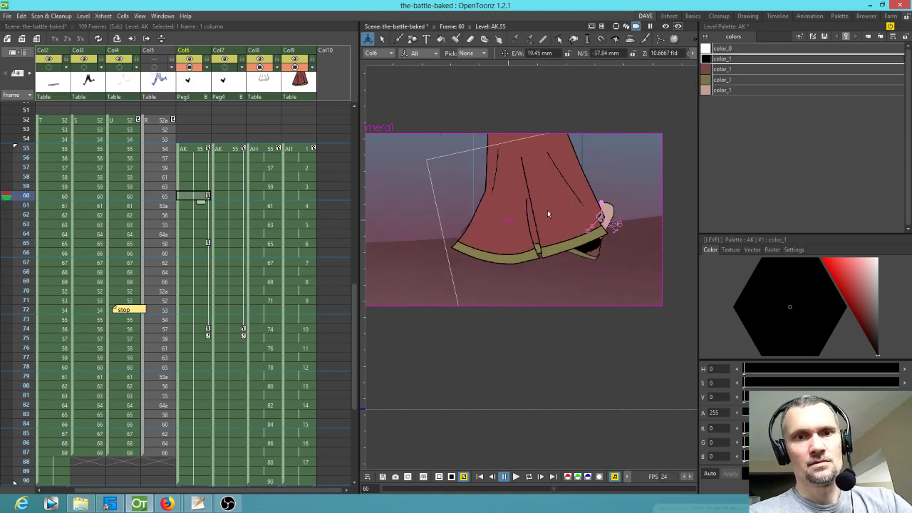
drag(586, 243, 511, 263)
drag(523, 222, 515, 214)
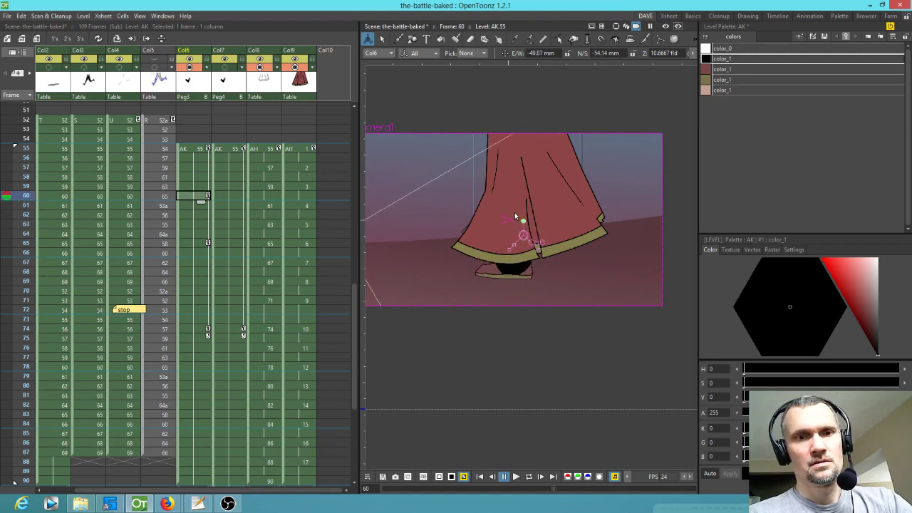
drag(516, 268, 518, 264)
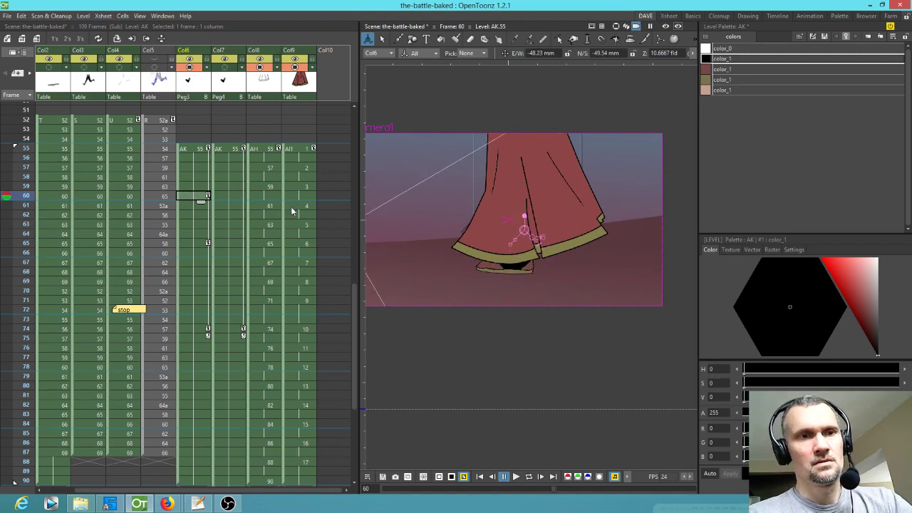
- At frame 55, place the Col6 shoe toe-up at the hem's left corner, at about -112 mm E/W and -59 mm N/S
click(190, 148)
drag(586, 268, 459, 233)
drag(445, 288, 438, 283)
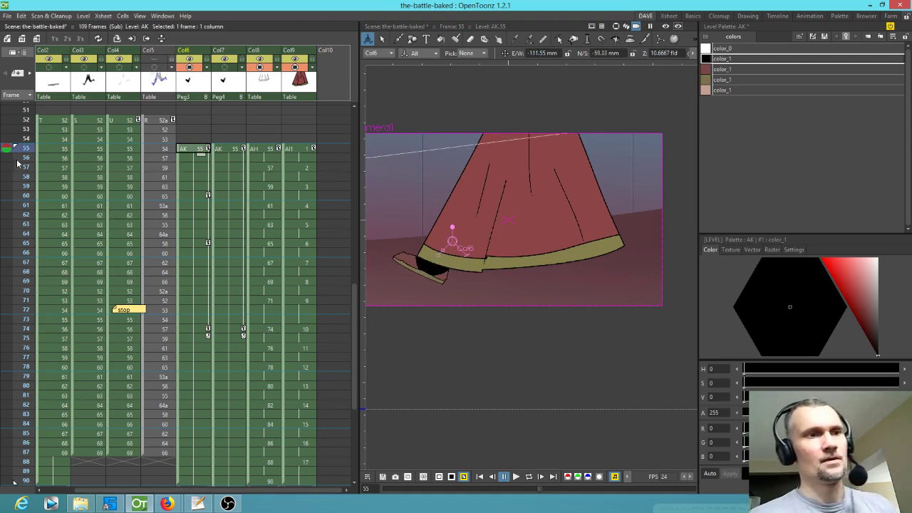
- Scrub through the step from frame 55 and delete the Col6 keyframes at frames 60 and 65
drag(18, 164, 54, 153)
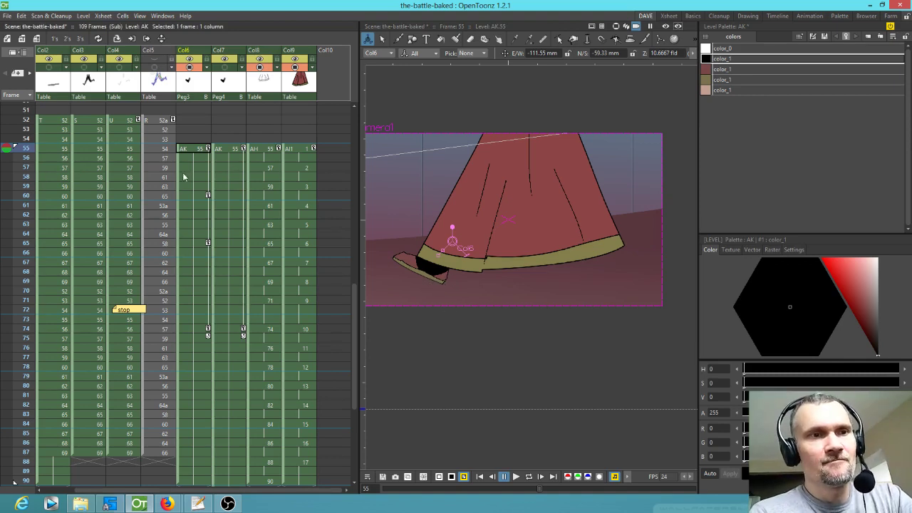
mouse_move(25, 151)
mouse_down()
mouse_move(42, 264)
mouse_move(39, 244)
mouse_up()
click(208, 245)
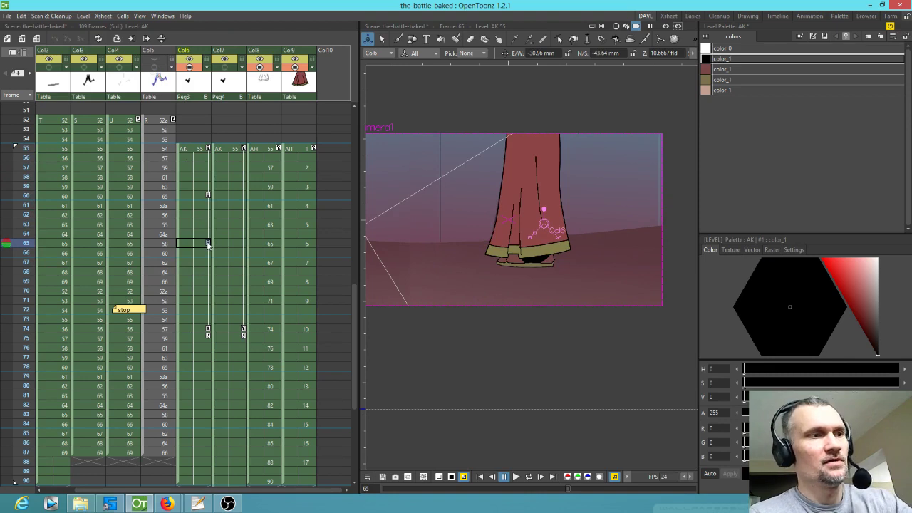
drag(209, 244, 199, 155)
- At frame 74, lower the Col6 shoe's center and rotate the shoe more steeply, placing it at about 11 mm E/W and -40 mm N/S
click(190, 329)
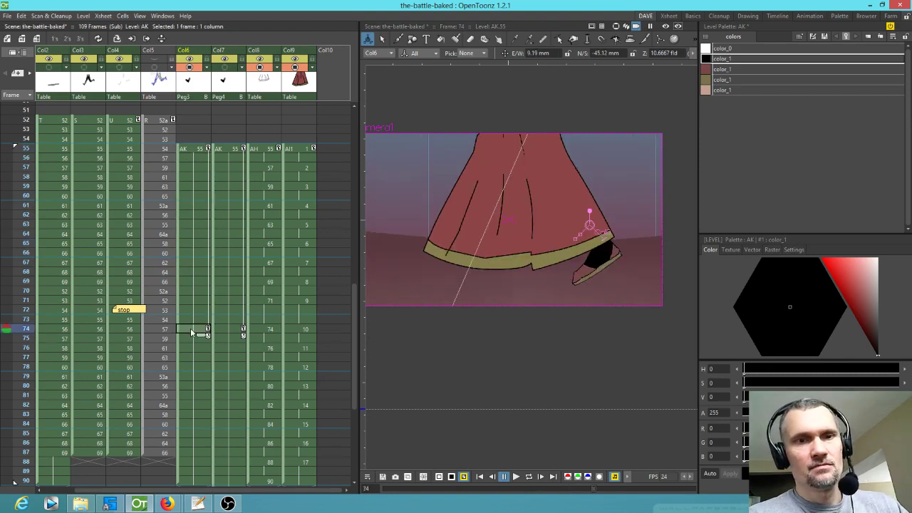
drag(591, 215, 608, 259)
drag(604, 228, 606, 254)
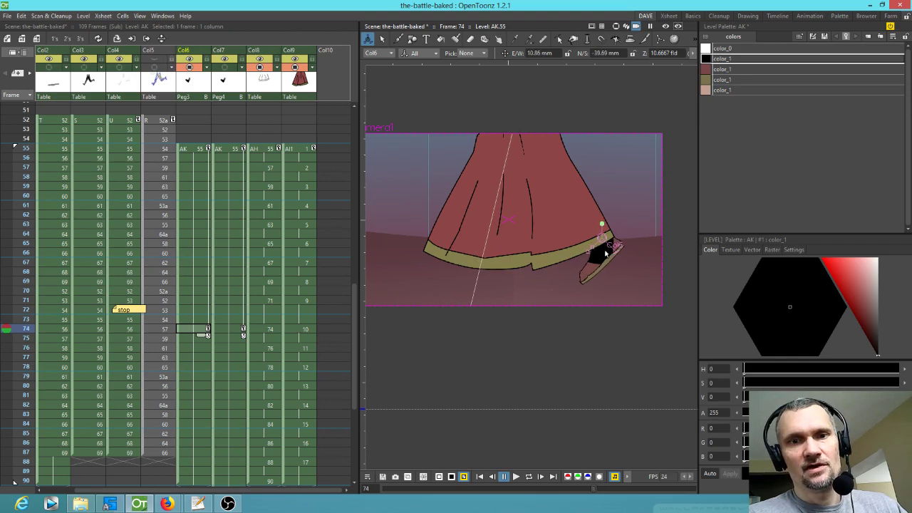
- In the Drawing room, erase the upper part of the leg above the shoe in drawing AK 55, and return to the DAVE room
click(191, 150)
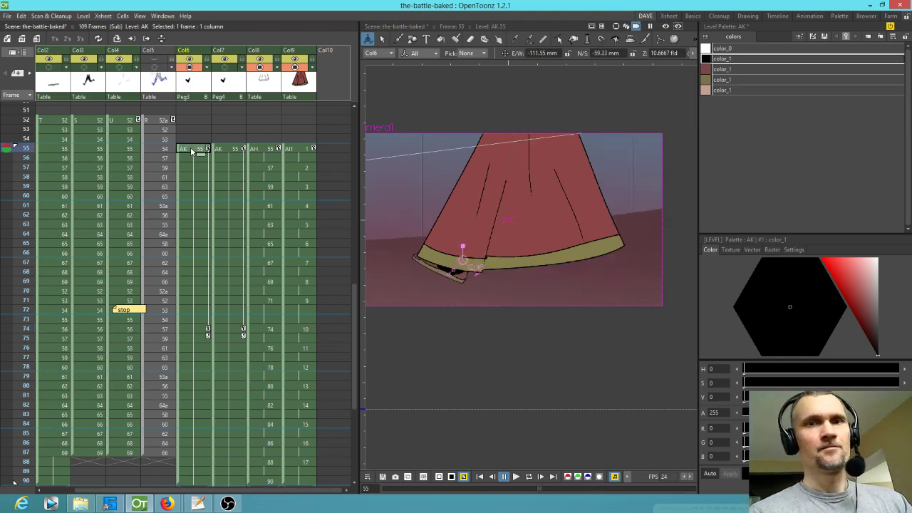
click(748, 15)
click(824, 87)
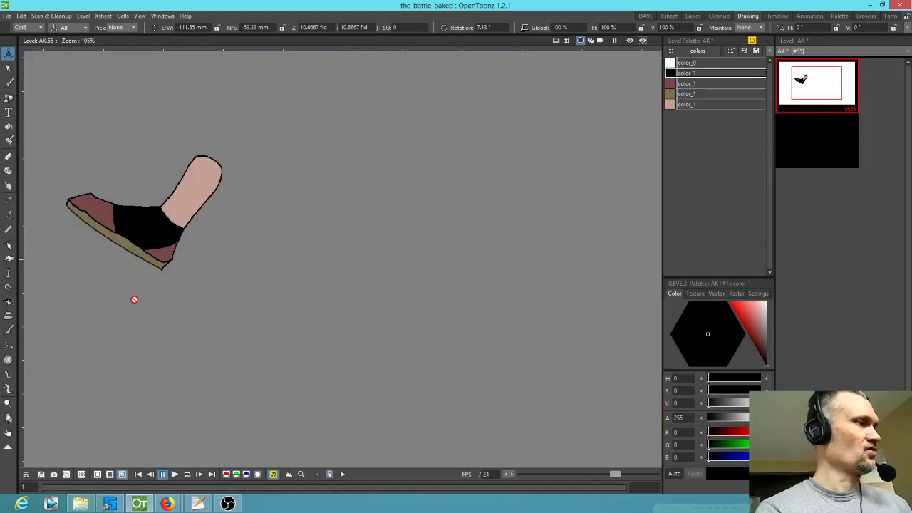
key(a)
mouse_move(204, 134)
mouse_down()
mouse_move(243, 200)
mouse_move(169, 165)
mouse_move(197, 197)
mouse_up()
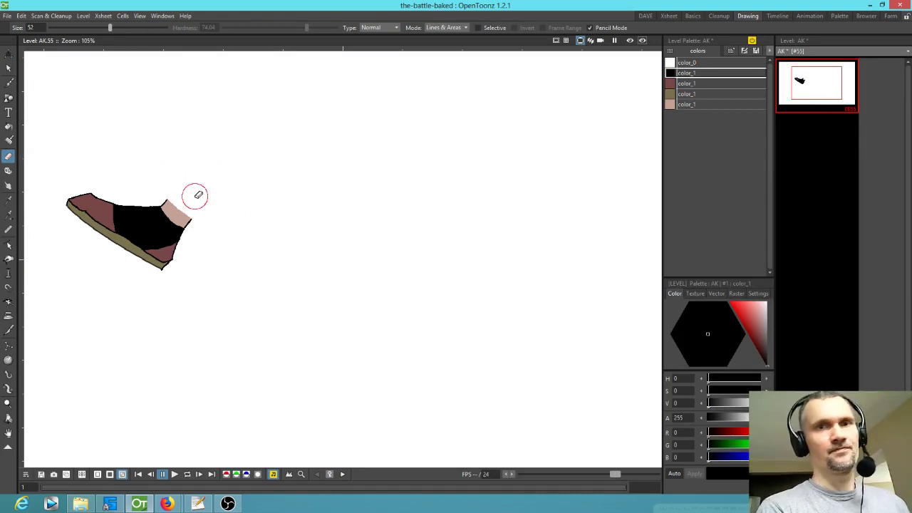
click(669, 15)
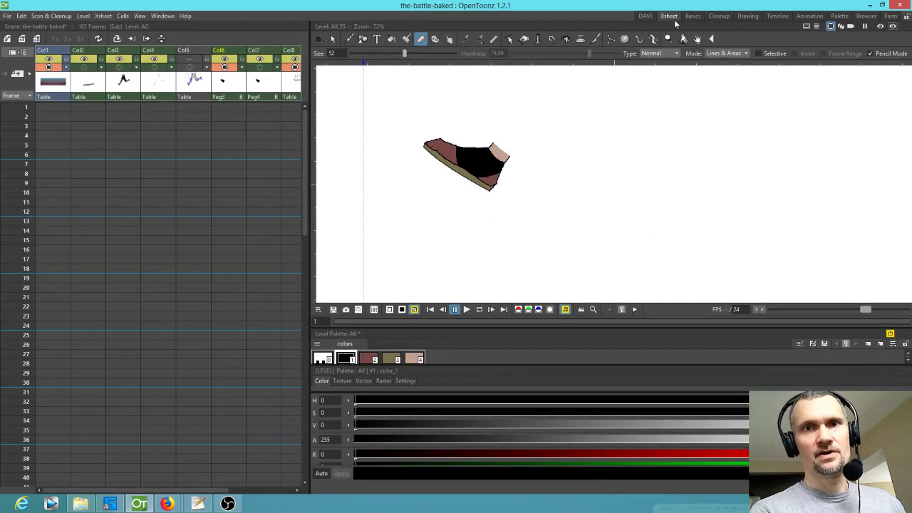
click(645, 15)
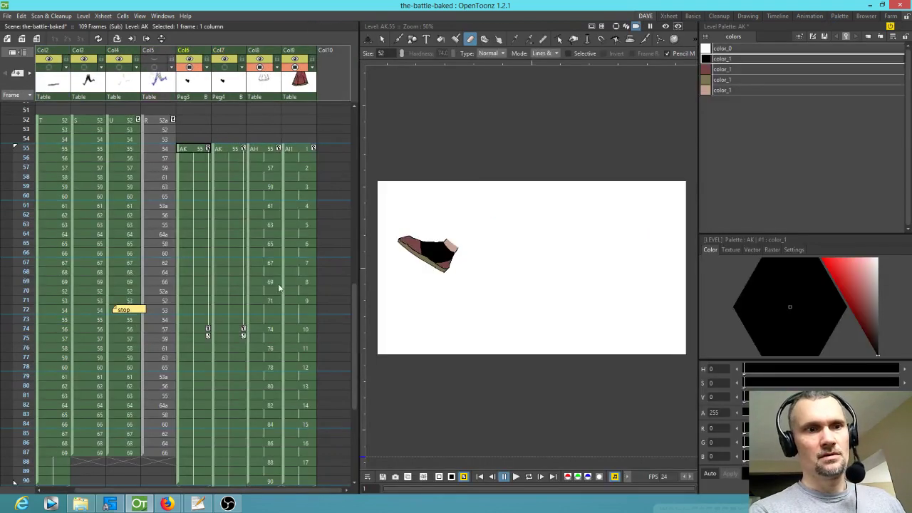
- At frame 55, reposition the Col6 shoe at the hem's left corner to about -125 mm E/W and -62 mm N/S
click(191, 152)
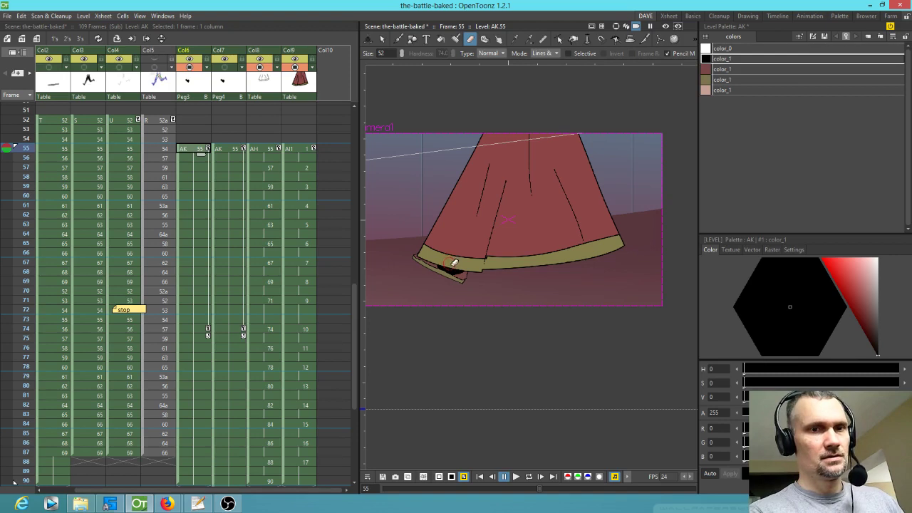
key(a)
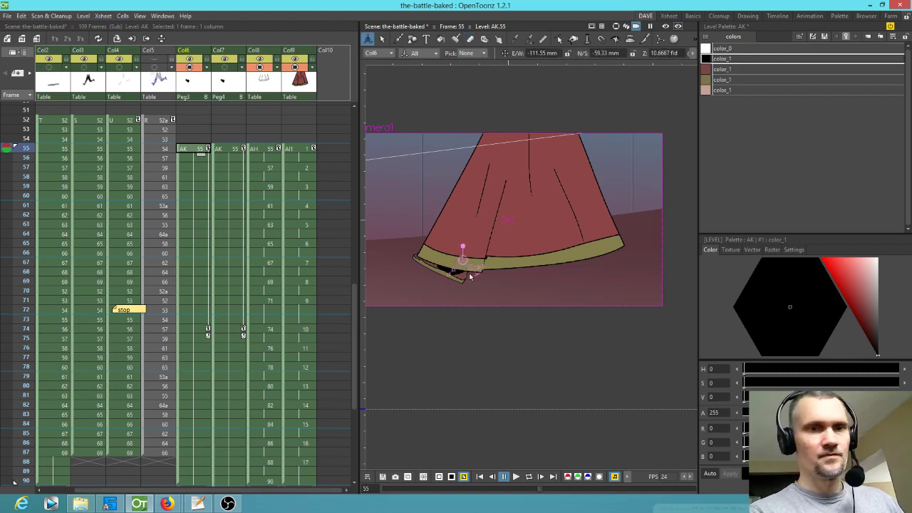
mouse_move(463, 280)
mouse_down()
mouse_move(442, 281)
mouse_move(450, 285)
mouse_up()
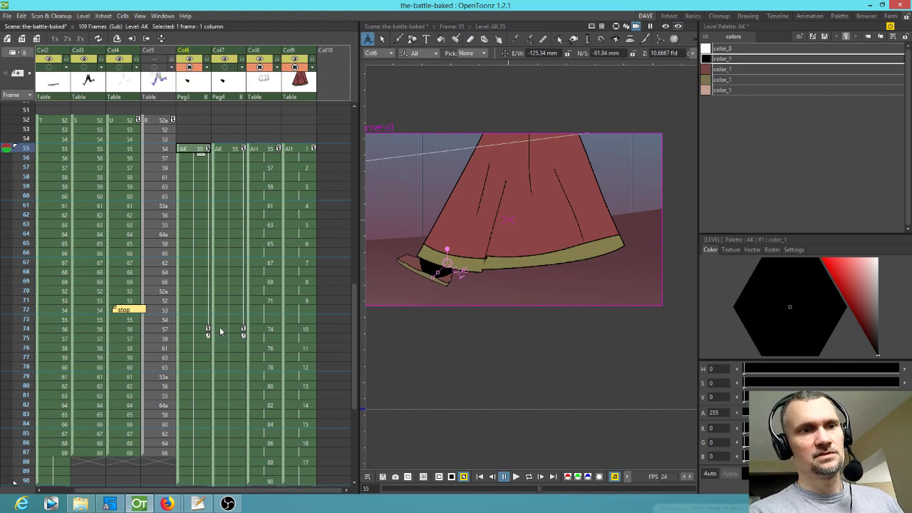
- Scrub to frame 71 and keyframe the Col6 shoe farther right under the hem with a slight rotation
click(199, 329)
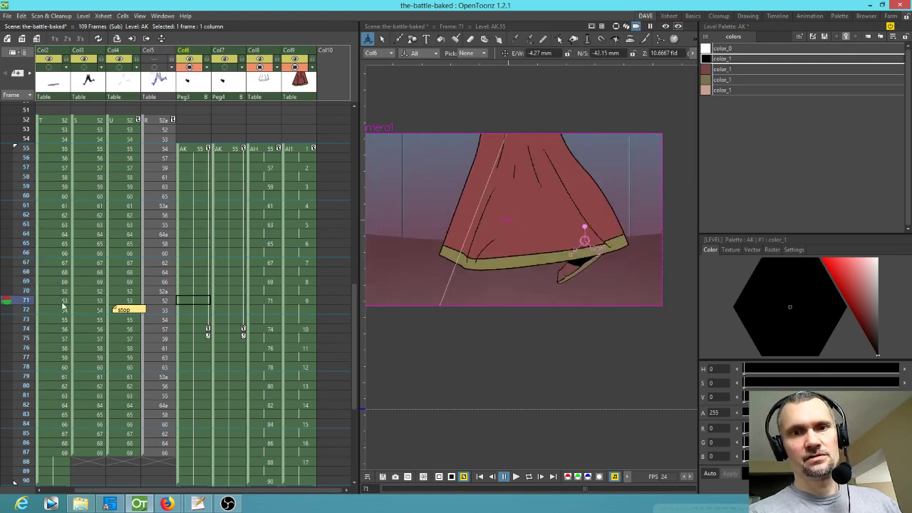
mouse_move(45, 269)
mouse_down()
mouse_move(43, 243)
mouse_move(47, 333)
mouse_move(53, 305)
mouse_up()
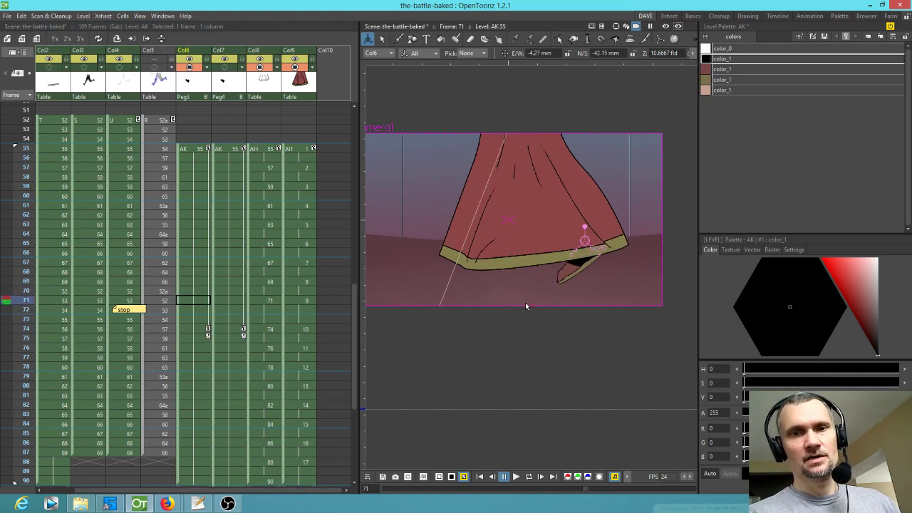
drag(584, 263, 605, 265)
drag(606, 228, 612, 230)
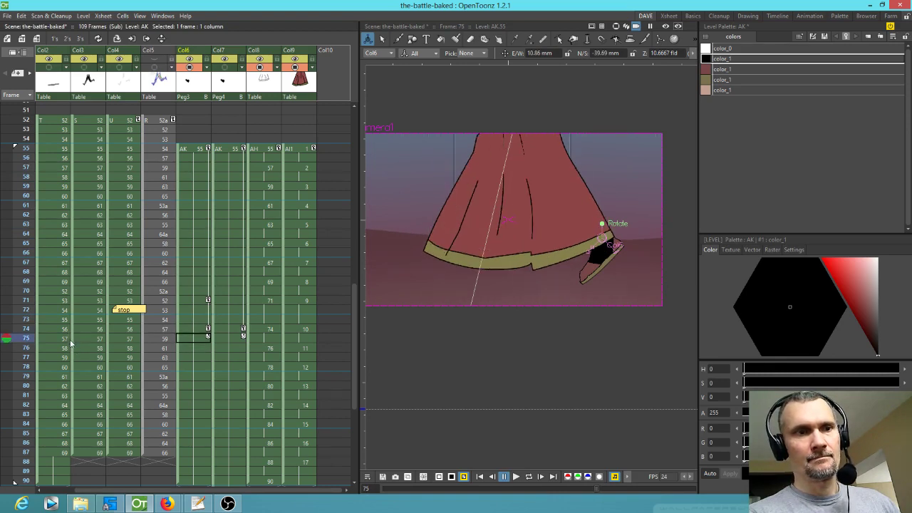
- At frame 77, keyframe the Col6 shoe under the hem's right corner at a shallower tilt, about 1 mm E/W and -43 mm N/S
drag(607, 259, 589, 261)
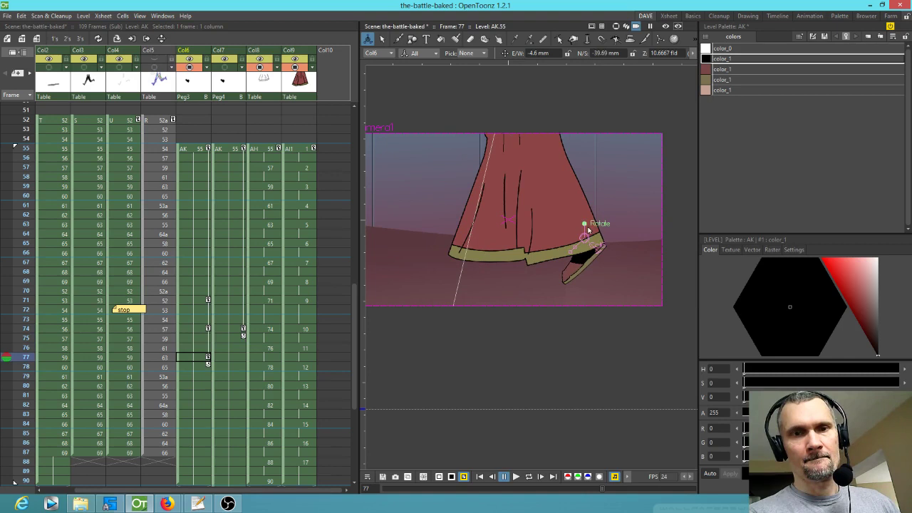
mouse_move(589, 227)
mouse_down()
mouse_move(568, 215)
mouse_move(616, 268)
mouse_move(587, 260)
mouse_move(613, 285)
mouse_move(597, 278)
mouse_up()
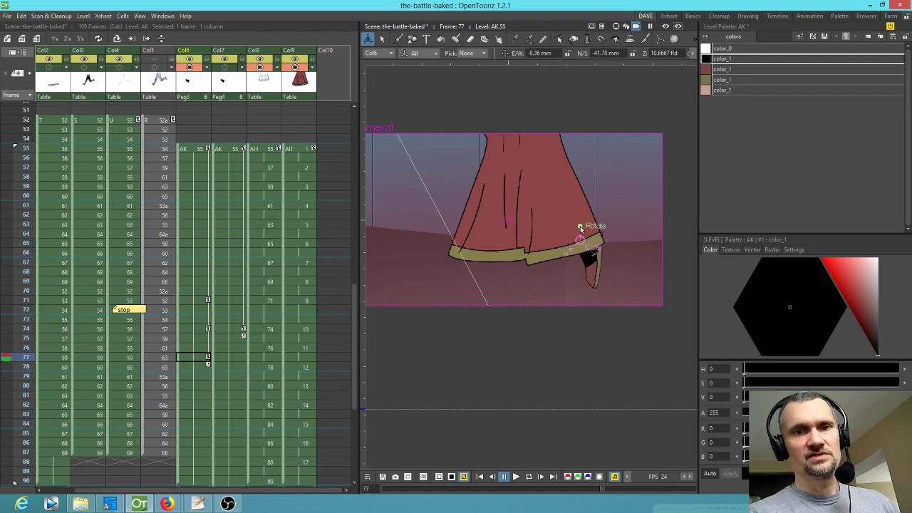
mouse_move(580, 227)
mouse_down()
mouse_move(595, 233)
mouse_move(597, 263)
mouse_up()
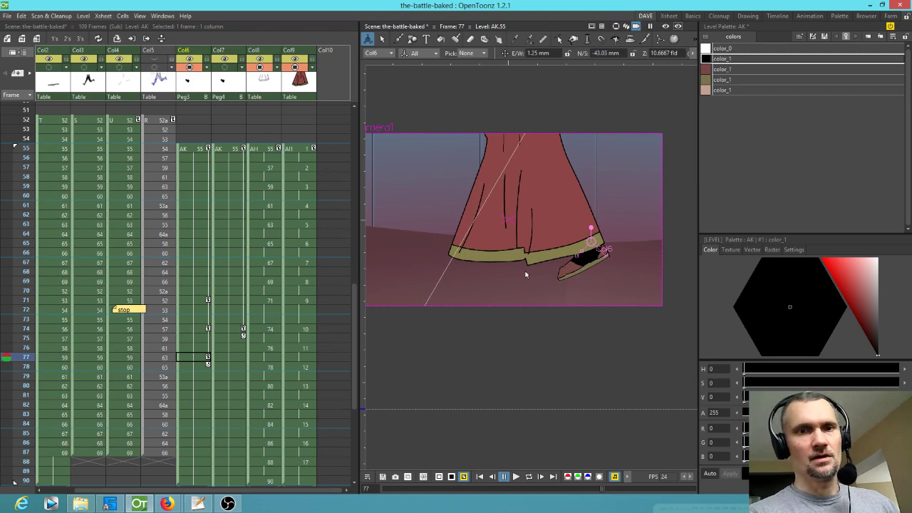
- Place the Col6 shoe at about -36 mm E/W, -35 mm N/S at frame 81 and toe-up at about -117 mm E/W, -61 mm N/S at frame 90
drag(28, 213, 20, 401)
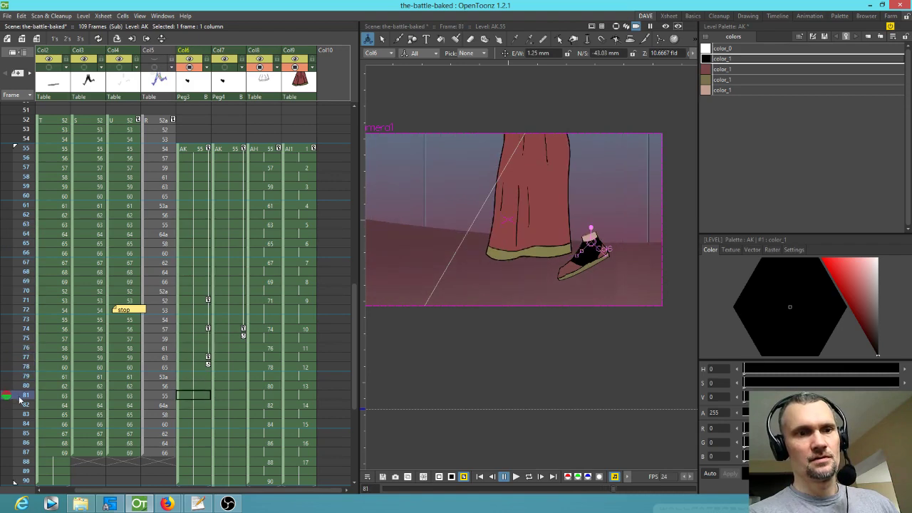
drag(597, 260, 555, 248)
scroll(261, 337, down, 4)
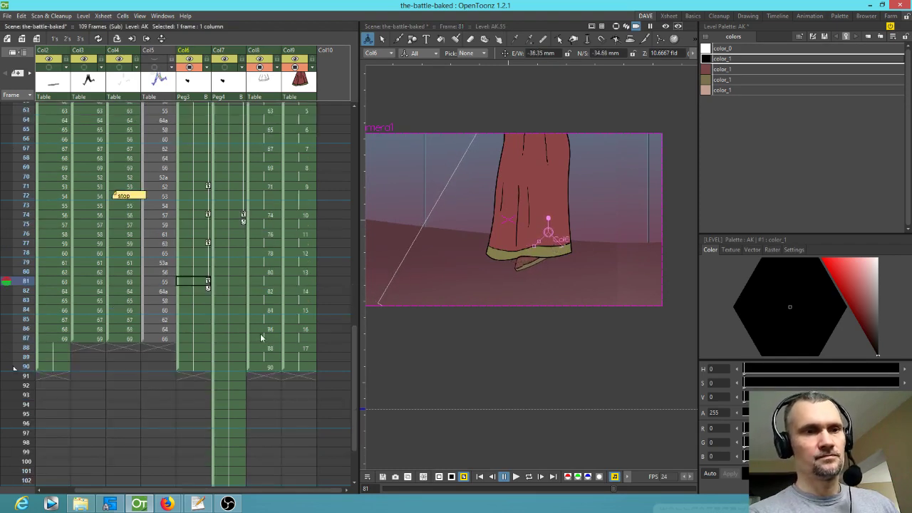
drag(26, 282, 6, 369)
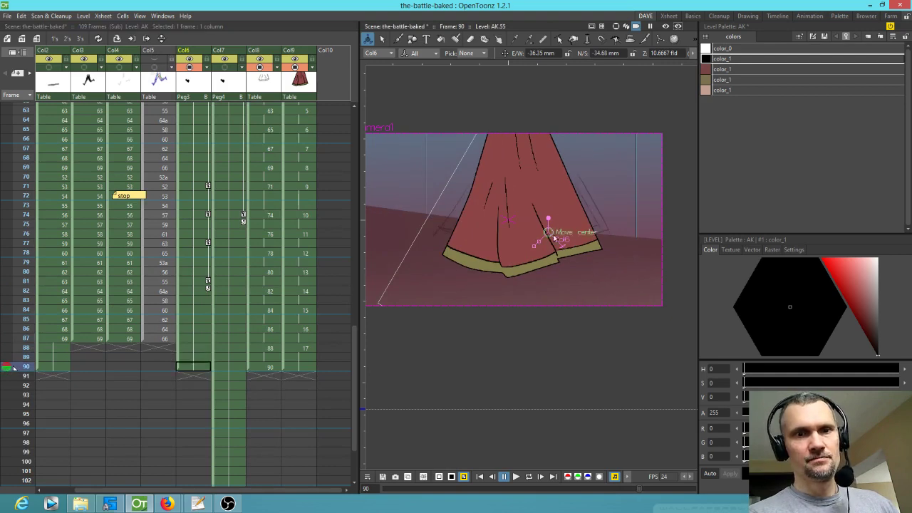
drag(557, 241, 478, 251)
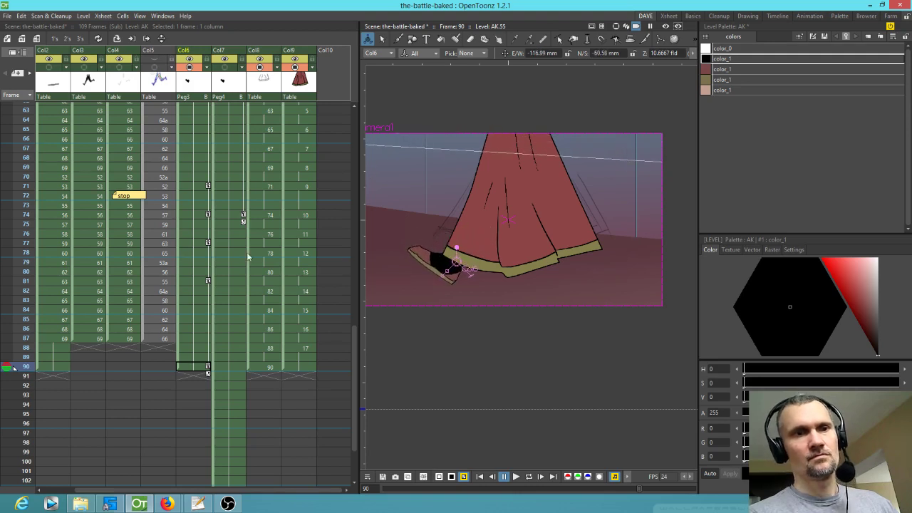
- Return to frame 81 and lower and flatten the Col6 shoe under the narrow hem, to about -38 mm E/W and -42 mm N/S
drag(23, 355, 90, 285)
drag(547, 264, 543, 269)
drag(546, 226, 544, 222)
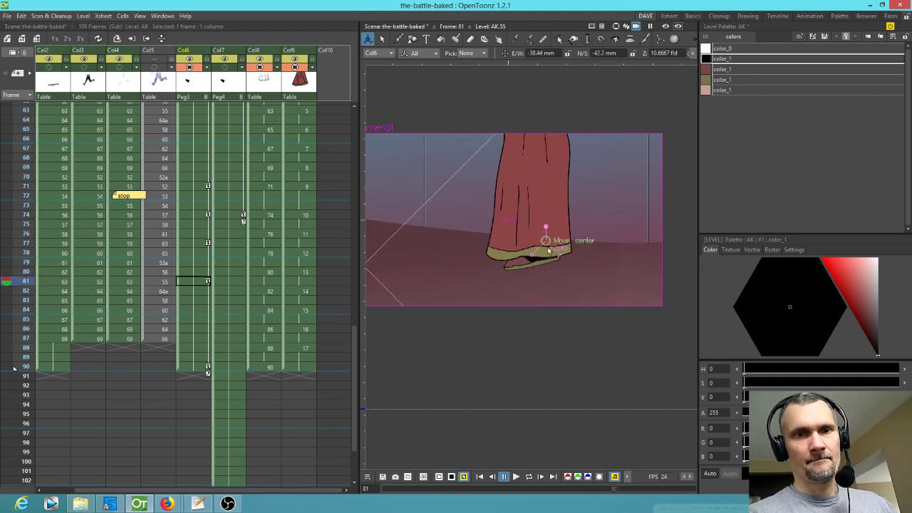
drag(543, 259, 542, 257)
- Try the last Col6 keyframe at frame 89 and at frame 88, scrubbing the walk to compare the timing
drag(27, 178, 23, 332)
click(208, 369)
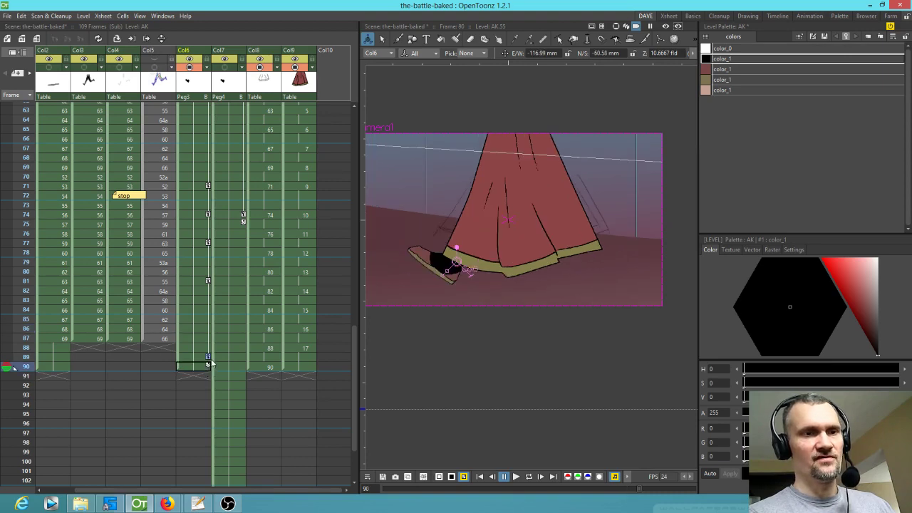
drag(23, 273, 8, 356)
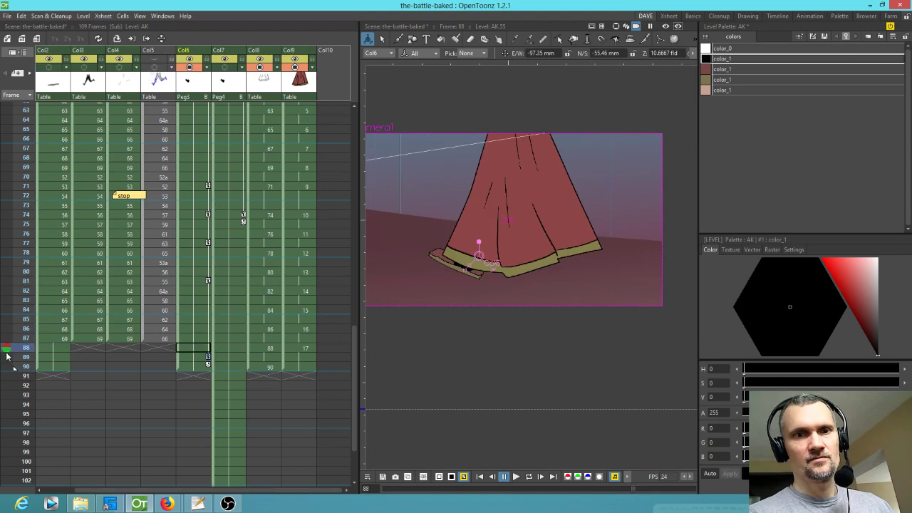
click(207, 358)
drag(5, 273, 2, 361)
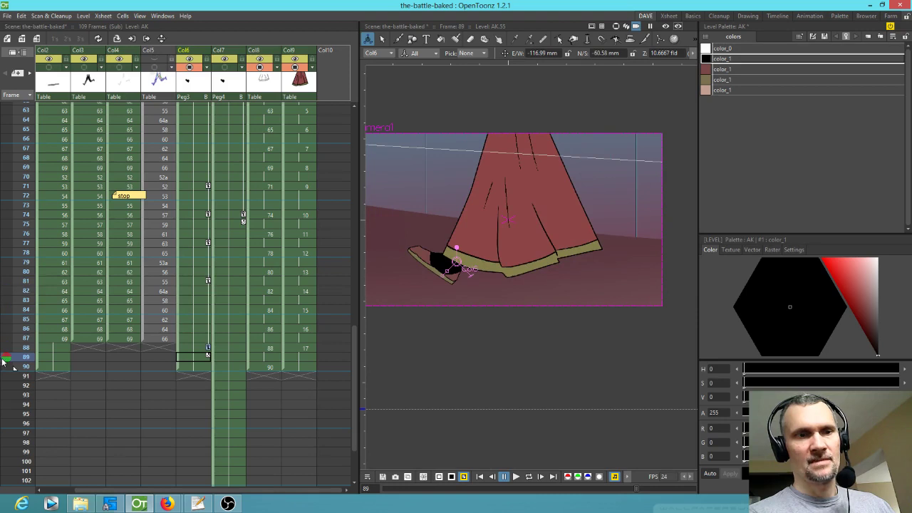
- Shift the last Col6 keyframe past the end of the drawings, trying frame 92 and settling on frame 91
click(208, 349)
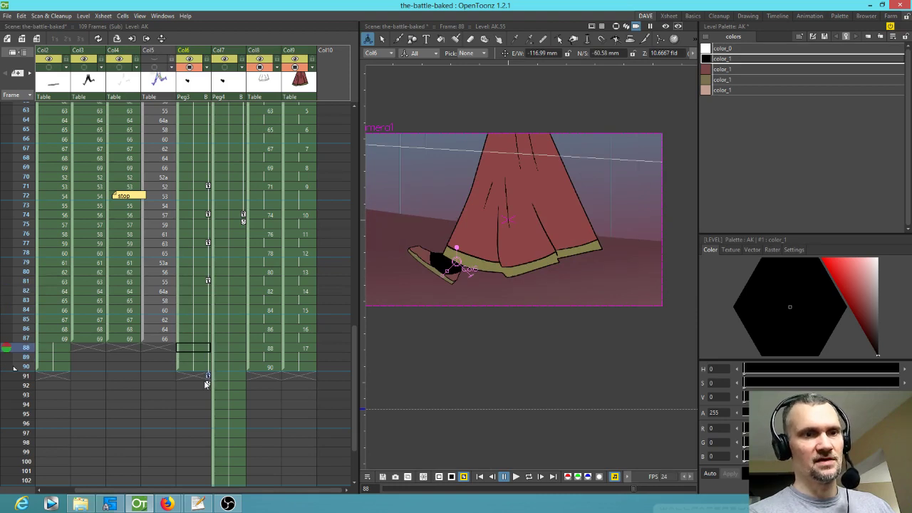
drag(7, 253, 4, 344)
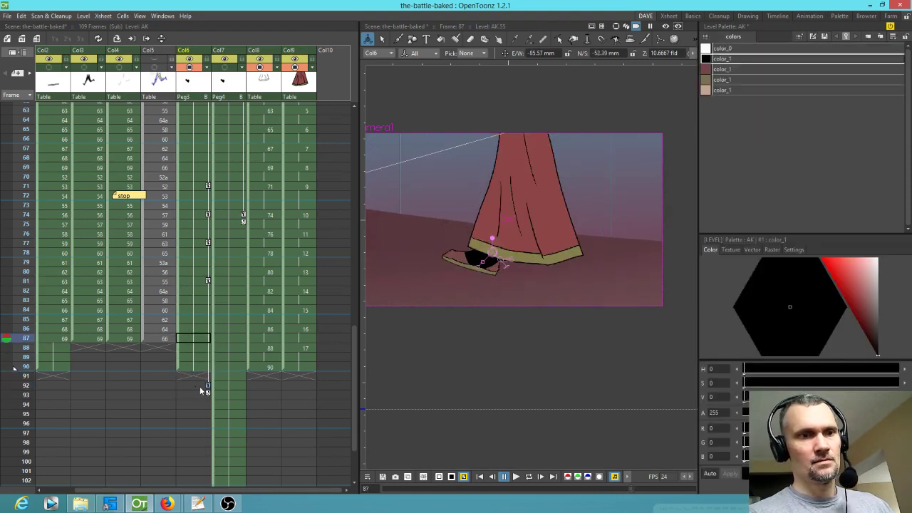
click(207, 385)
- Scrub around frame 77 and move that Col6 keyframe to frame 76
drag(25, 343, 76, 250)
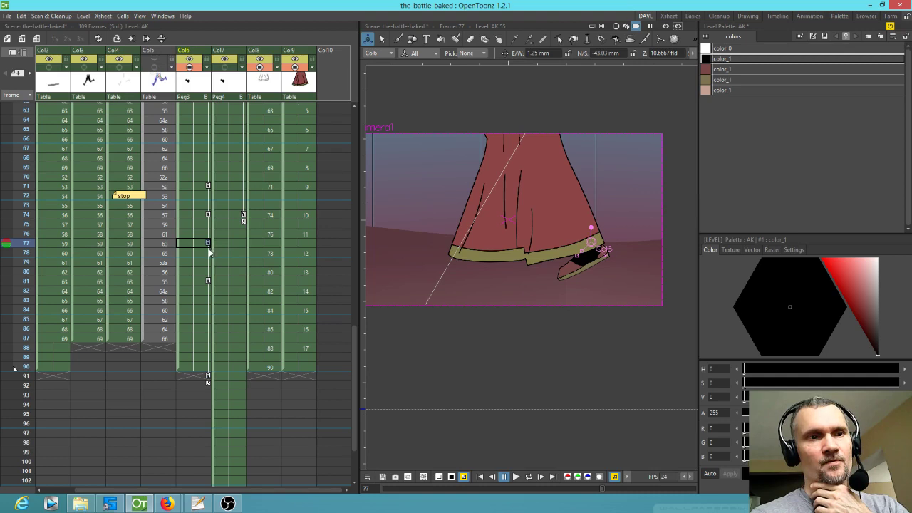
drag(23, 250, 27, 291)
click(209, 254)
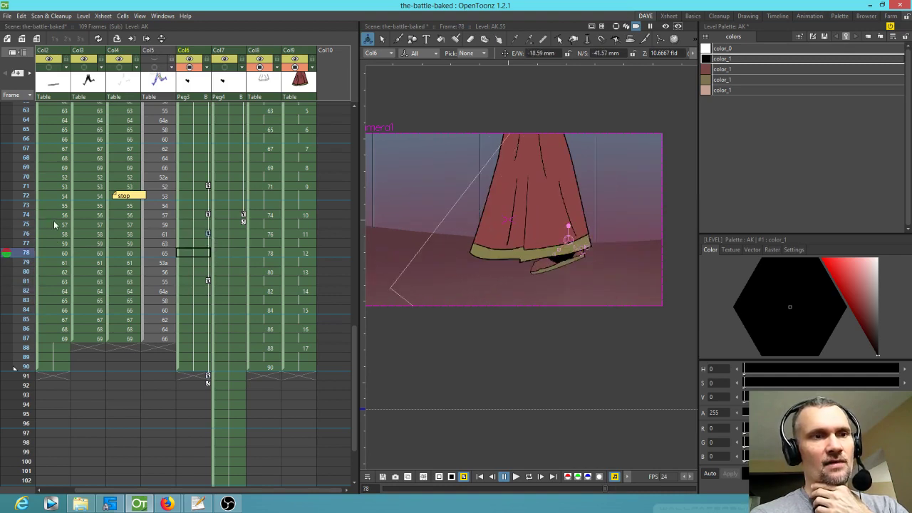
- Try the Col6 keyframe from frame 76 at frame 77, delete it, and scrub the walk to compare the motion
drag(30, 205, 28, 266)
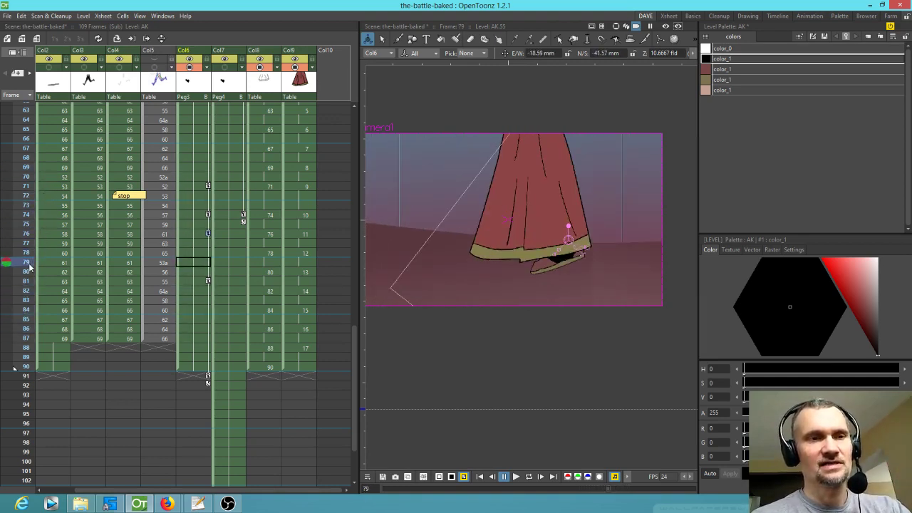
click(208, 234)
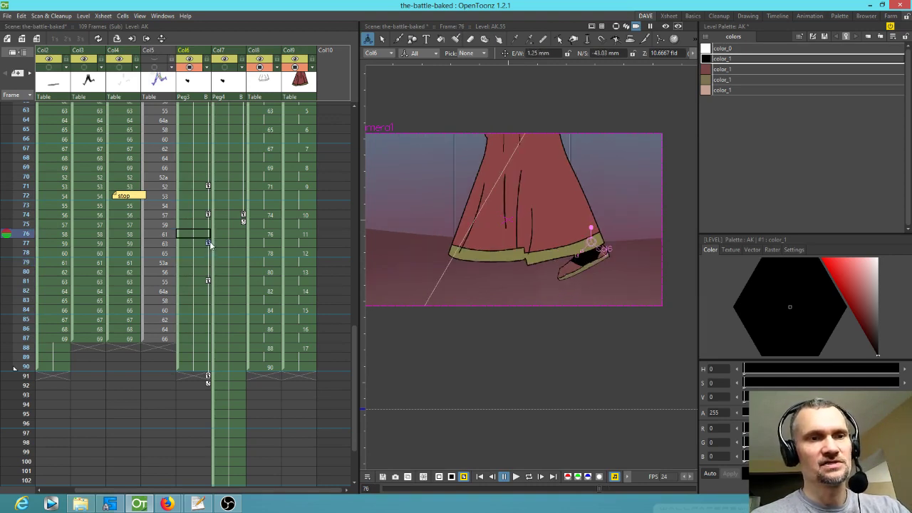
click(210, 243)
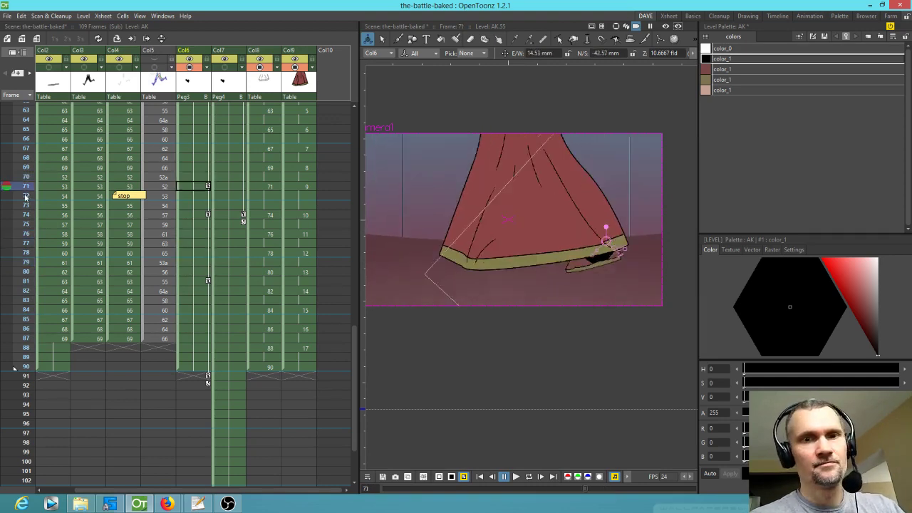
mouse_move(3, 359)
mouse_down()
mouse_move(8, 365)
mouse_move(10, 291)
mouse_move(38, 194)
mouse_move(51, 378)
mouse_move(40, 300)
mouse_move(52, 218)
mouse_move(60, 271)
mouse_up()
drag(149, 217, 151, 300)
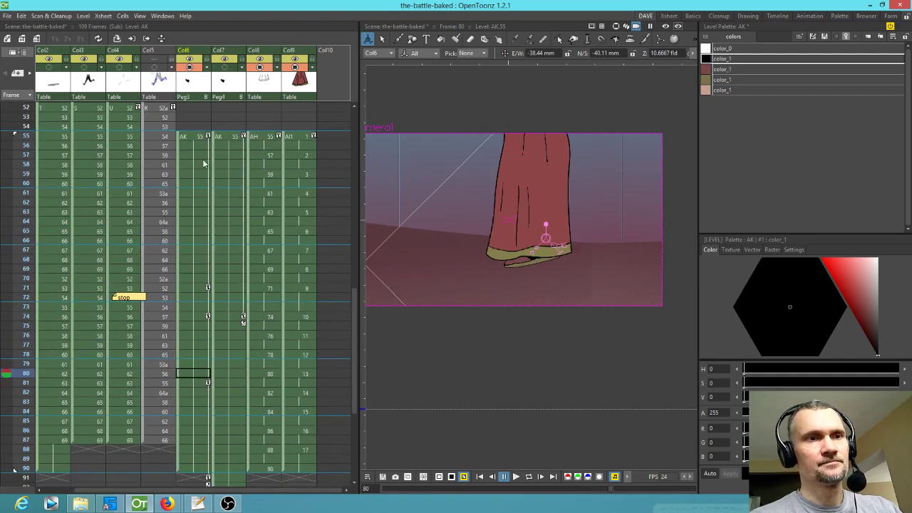
- Go to frame 56 and hide the Col6 shoe from the camera view, leaving the Col7 shoe active and shown
click(188, 138)
mouse_move(28, 144)
mouse_down()
mouse_move(49, 309)
mouse_move(69, 147)
mouse_up()
click(228, 71)
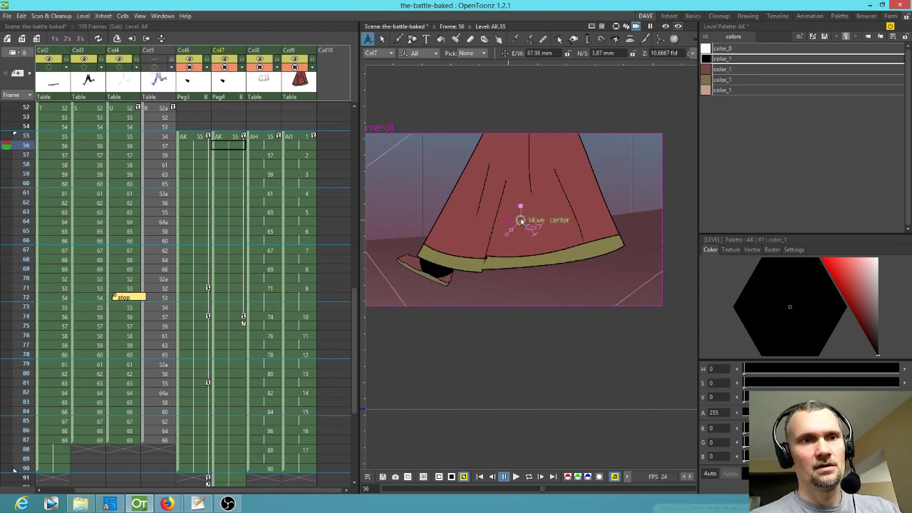
click(189, 68)
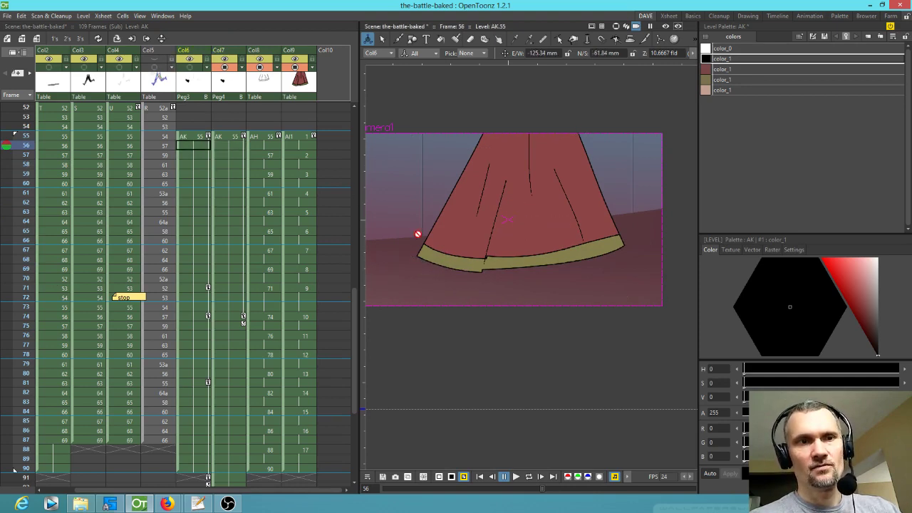
click(228, 67)
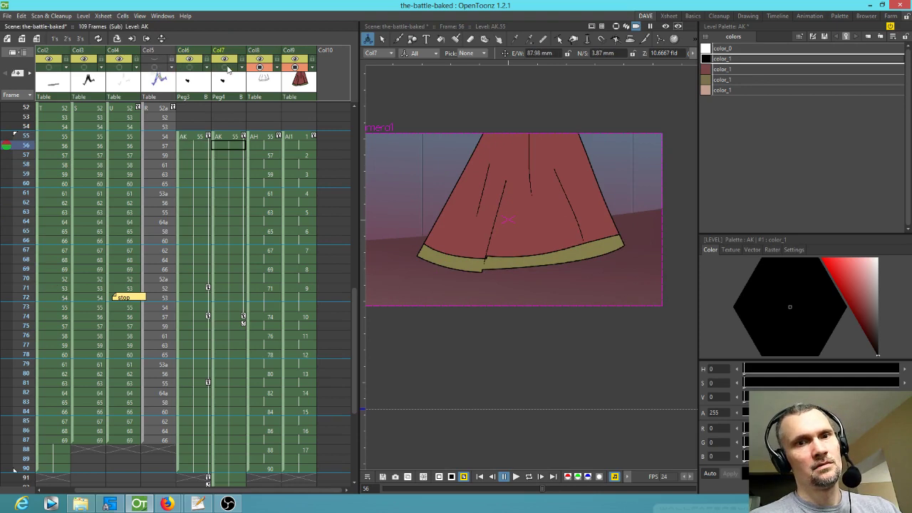
click(226, 68)
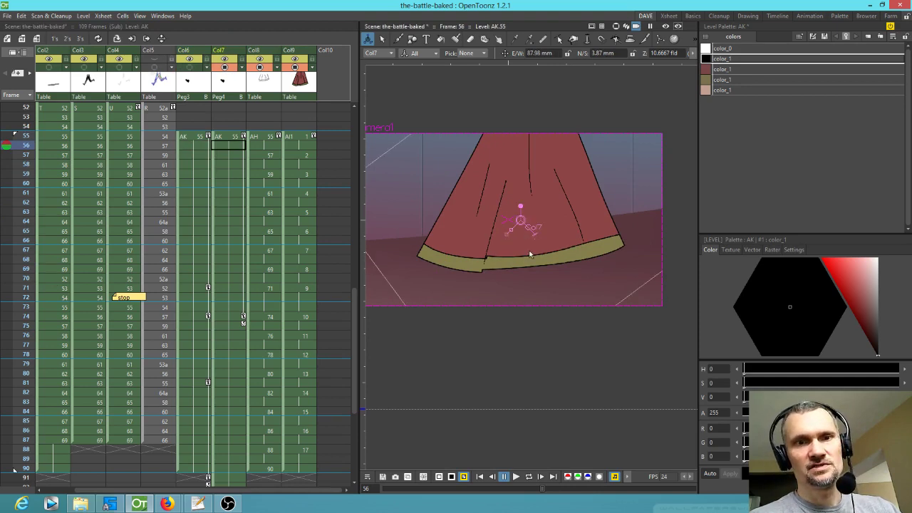
- Place the Col7 shoe under the robe's right hem corner at 181.15 mm E/W and -22.45 mm N/S, replacing its frame 55 keyframe with this pose
drag(529, 253, 619, 319)
mouse_move(613, 274)
mouse_down()
mouse_move(605, 288)
mouse_move(626, 265)
mouse_up()
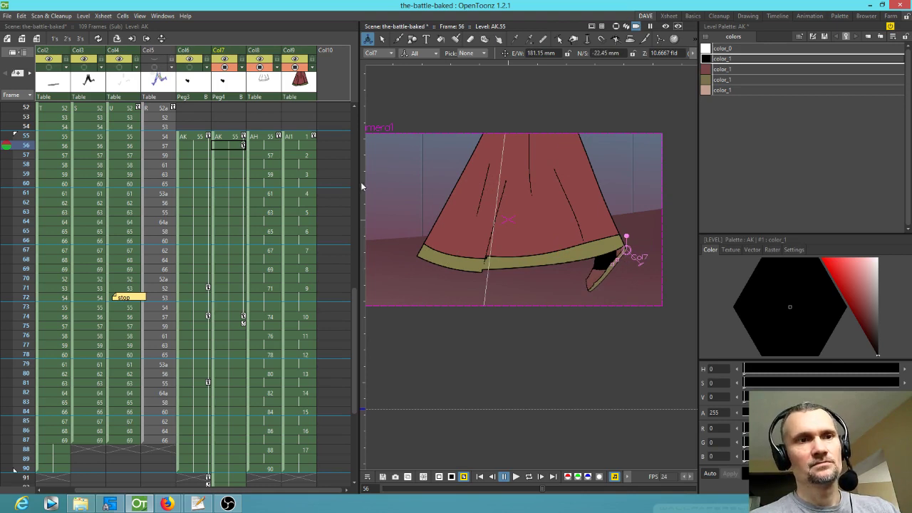
click(235, 139)
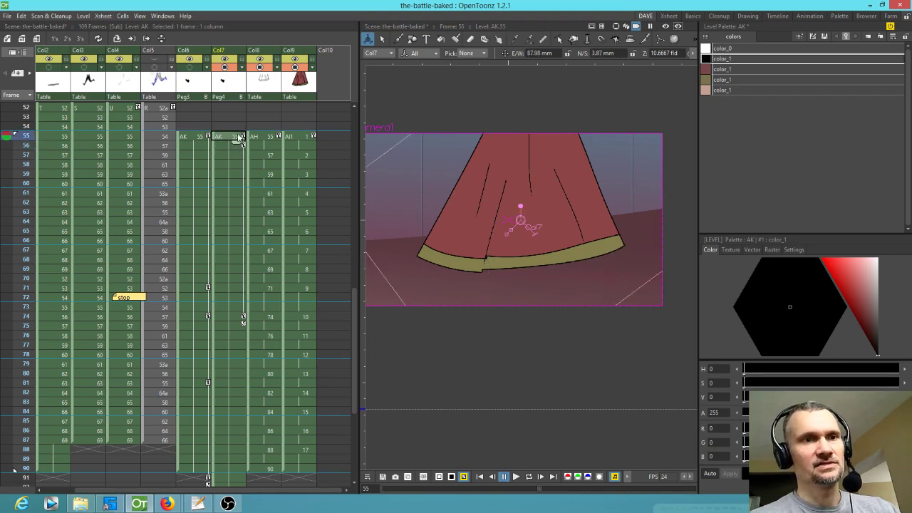
click(245, 145)
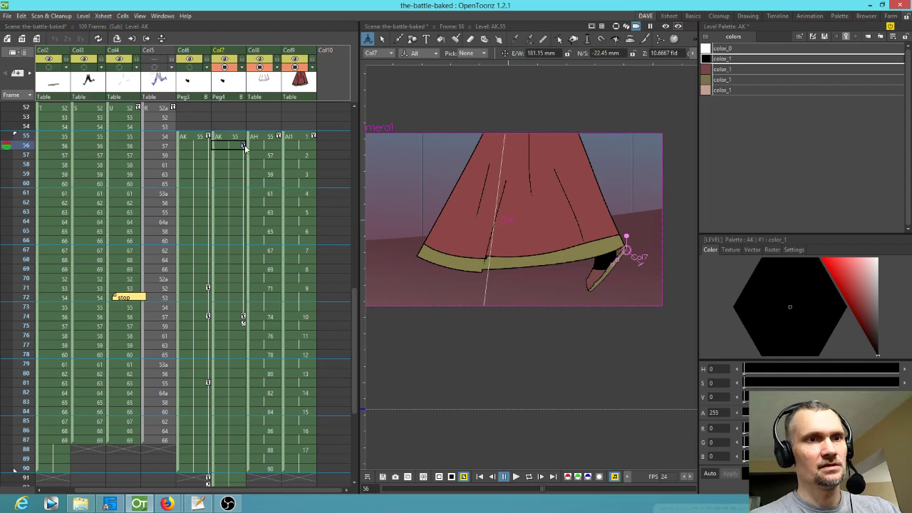
click(235, 137)
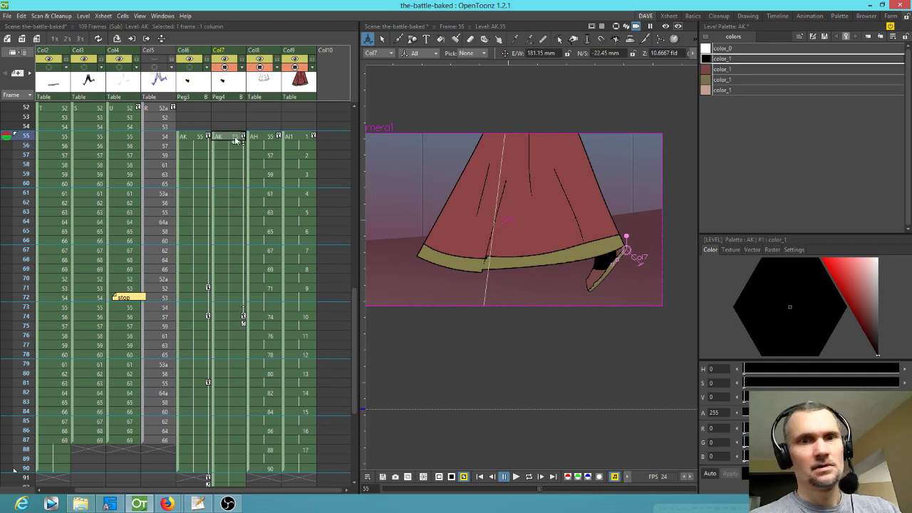
- Go to the Col7 shoe's keyframe at frame 74
click(231, 317)
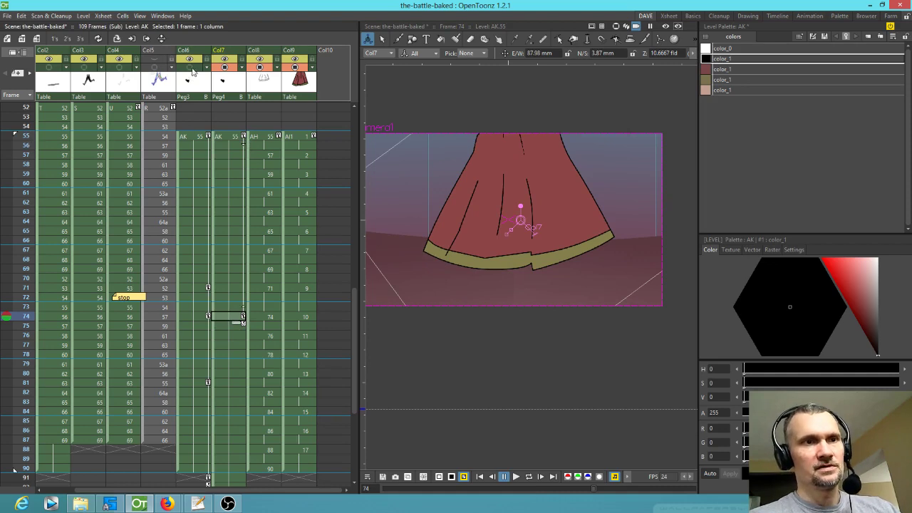
- Show the Col6 foot and move the Col7 foot under the front hem at frame 74, about E/W 24.5 mm, N/S -49.2 mm
click(188, 67)
click(193, 316)
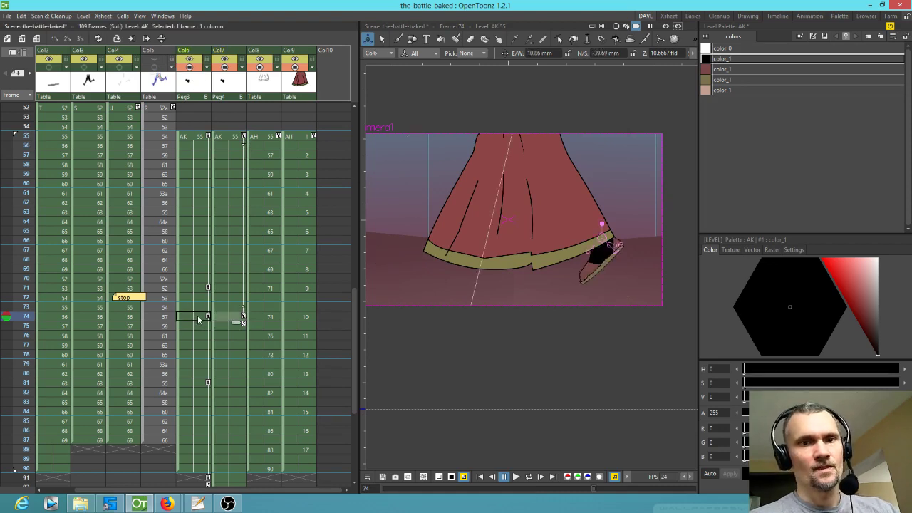
click(233, 318)
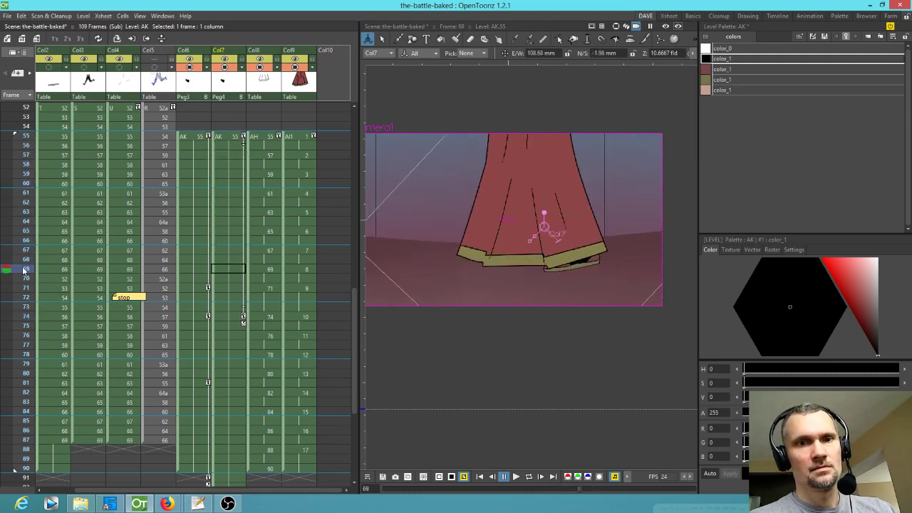
click(18, 318)
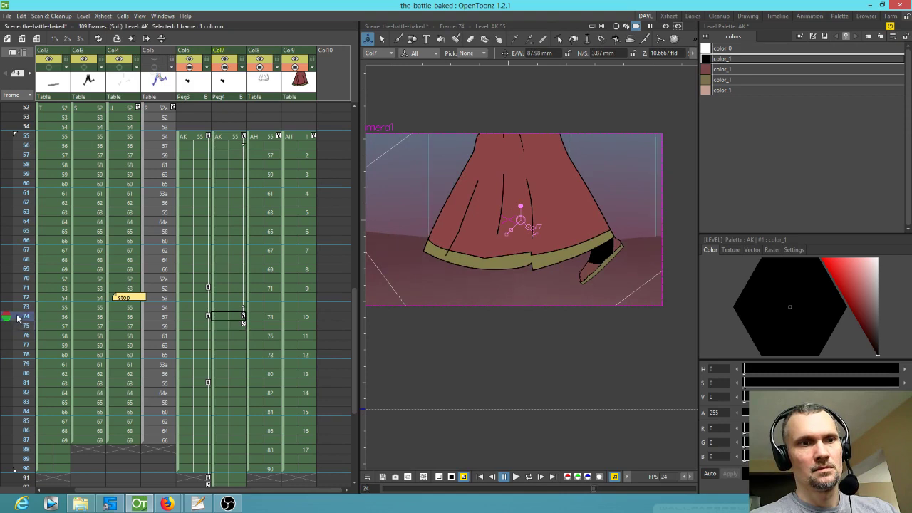
drag(517, 243, 470, 261)
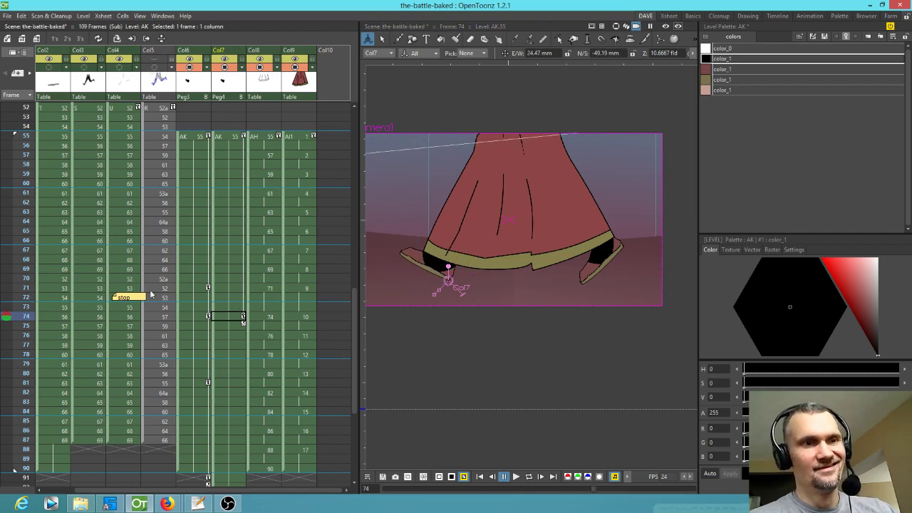
- Pose the Col7 foot under the trailing hem at frame 90, about E/W 159.8 mm, N/S -25 mm, and move that keyframe to frame 91
drag(28, 304, 41, 475)
drag(503, 291, 649, 265)
drag(593, 247, 605, 270)
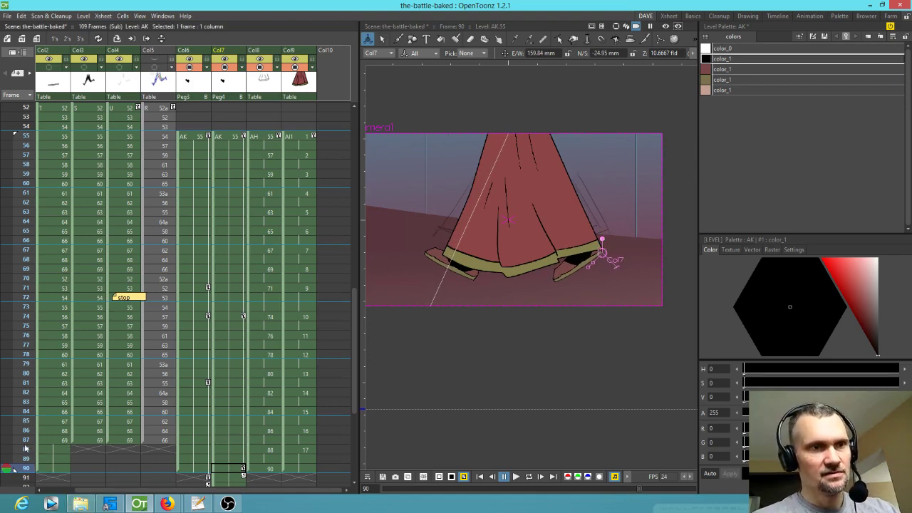
mouse_move(28, 469)
mouse_down()
mouse_move(30, 422)
mouse_move(20, 470)
mouse_move(27, 458)
mouse_up()
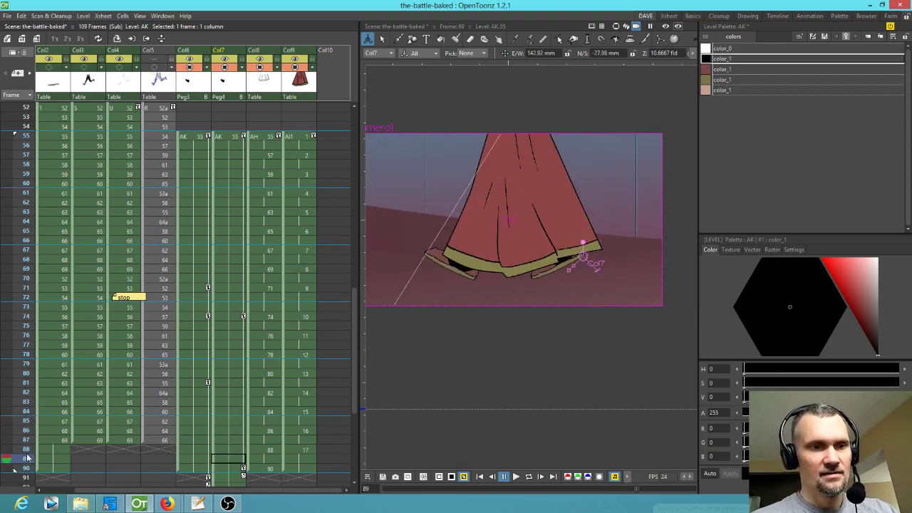
click(243, 472)
- Rotate and reposition the Col7 foot at frame 64 to about E/W 127.4 mm, N/S -25.6 mm
mouse_move(25, 455)
mouse_down()
mouse_move(27, 419)
mouse_move(27, 462)
mouse_move(41, 345)
mouse_move(79, 285)
mouse_move(120, 147)
mouse_move(132, 227)
mouse_up()
drag(558, 297, 557, 284)
drag(553, 241, 551, 236)
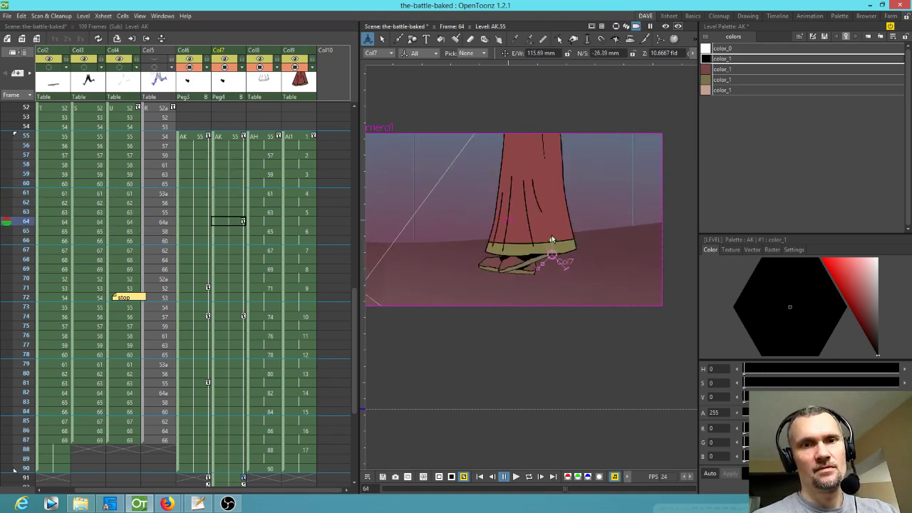
drag(549, 279, 562, 275)
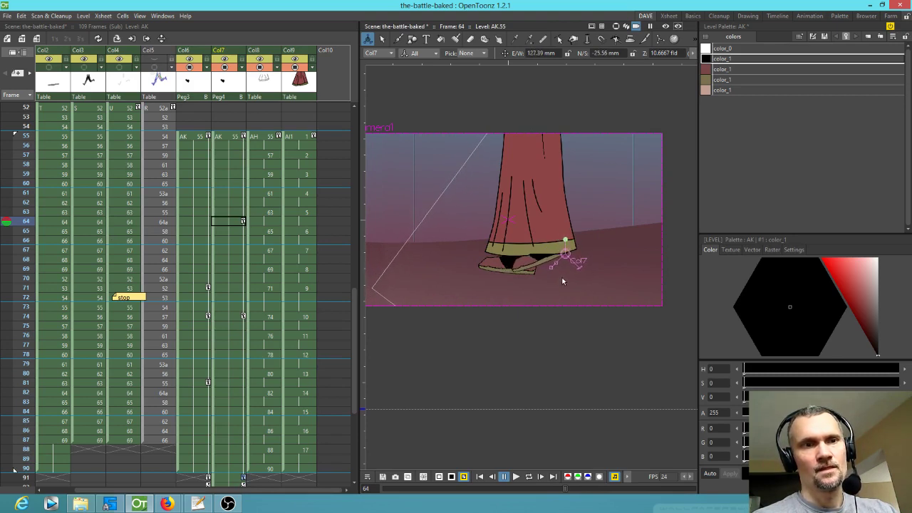
- Rotate and reposition the Col6 foot under the rear hem at frame 81, about E/W -33 mm, N/S -36.4 mm
click(235, 316)
mouse_move(19, 184)
mouse_down()
mouse_move(21, 456)
mouse_move(9, 388)
mouse_move(5, 430)
mouse_move(14, 317)
mouse_move(27, 388)
mouse_up()
drag(507, 256, 508, 257)
click(199, 383)
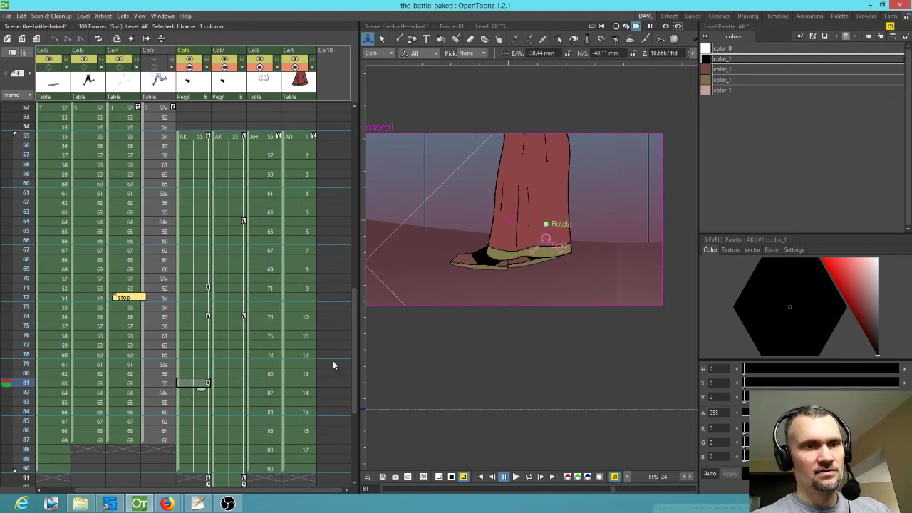
drag(548, 224, 546, 221)
drag(578, 285, 580, 279)
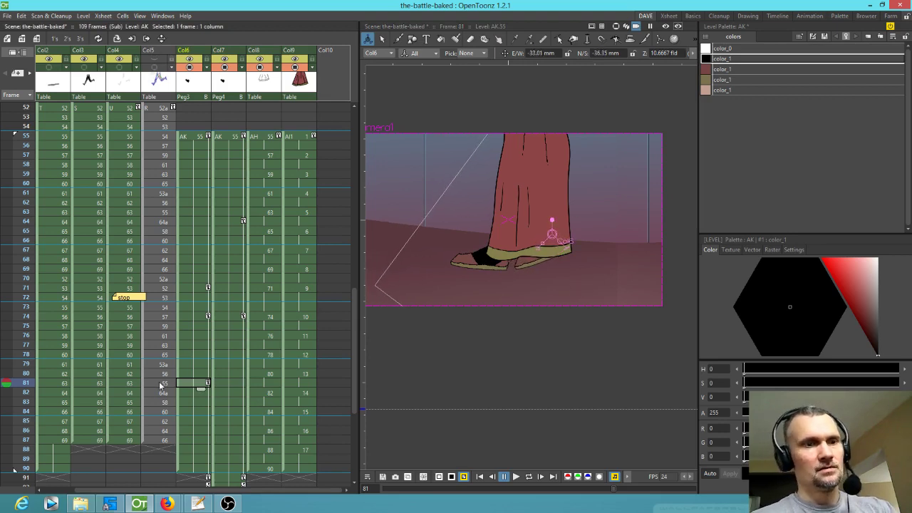
- Step frame by frame through the Col6 foot's motion between frames 71 and 81 to check how it follows the skirt
key(Up)
key(Up)
key(Up)
key(Up)
key(Up)
key(Up)
key(Up)
key(Up)
key(Up)
key(Up)
key(Down)
key(Down)
key(Down)
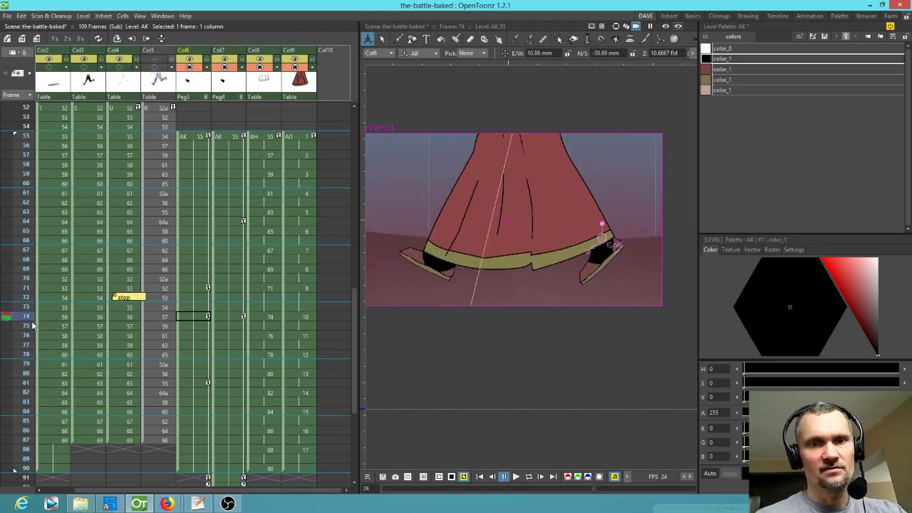
key(Down)
key(Down)
key(Down)
- Key the Col6 foot at frame 76, moved and rotated under the trailing hem at about E/W -6.7 mm, N/S -33.2 mm
mouse_move(32, 351)
mouse_down()
mouse_move(33, 280)
mouse_move(33, 338)
mouse_up()
mouse_move(609, 275)
mouse_down()
mouse_move(603, 265)
mouse_move(611, 268)
mouse_up()
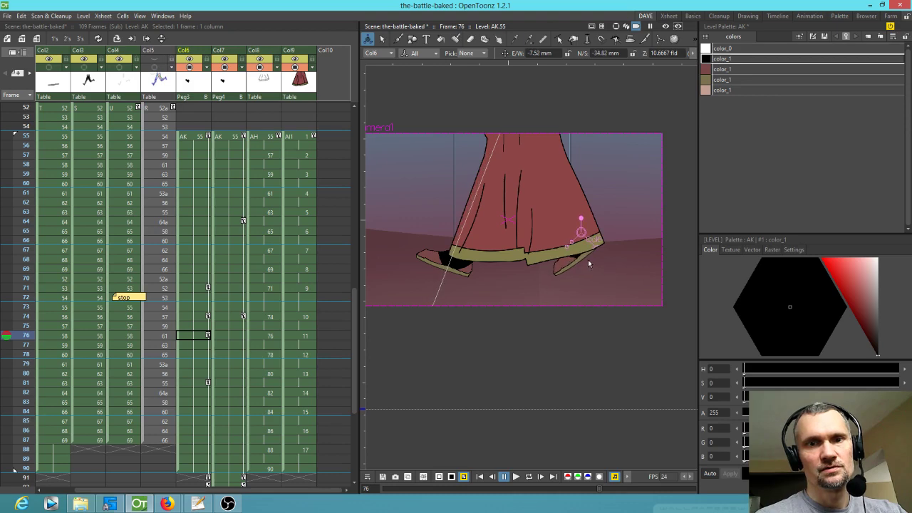
drag(581, 218, 577, 217)
drag(597, 268, 597, 267)
- Shift the Col6 foot at frame 81 to about E/W -37.6 mm, N/S -37.6 mm
click(199, 364)
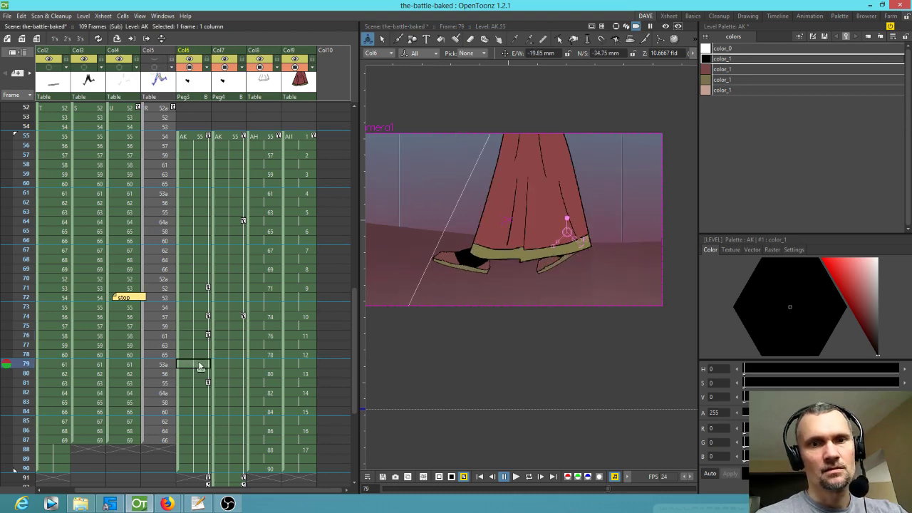
mouse_move(27, 260)
mouse_down()
mouse_move(2, 412)
mouse_move(6, 388)
mouse_up()
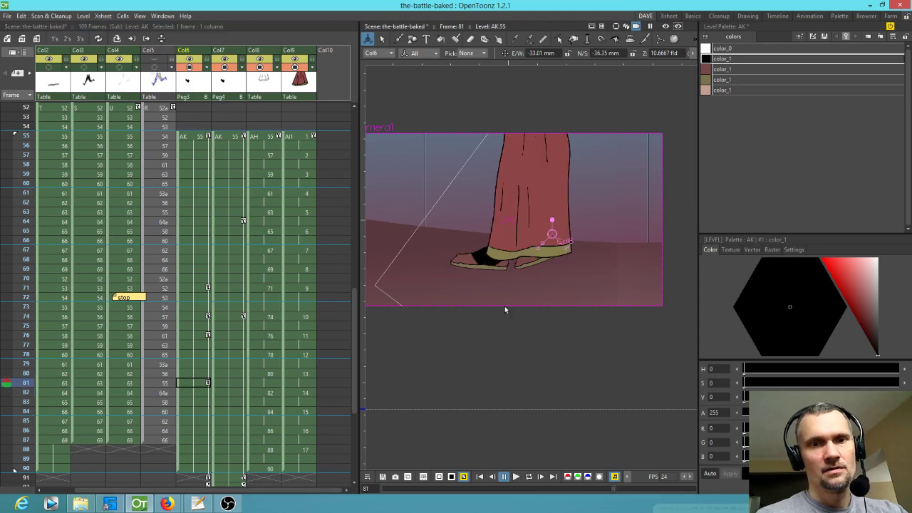
mouse_move(553, 273)
mouse_down()
mouse_move(544, 275)
mouse_move(556, 271)
mouse_up()
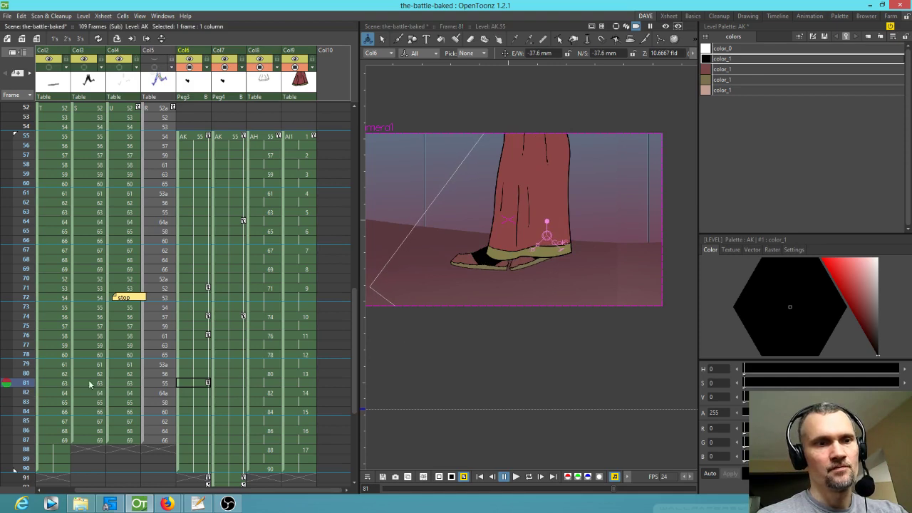
- Play the walk in a loop and scrub back to frame 76 to review both feet against the skirt
drag(22, 383, 20, 412)
key(l)
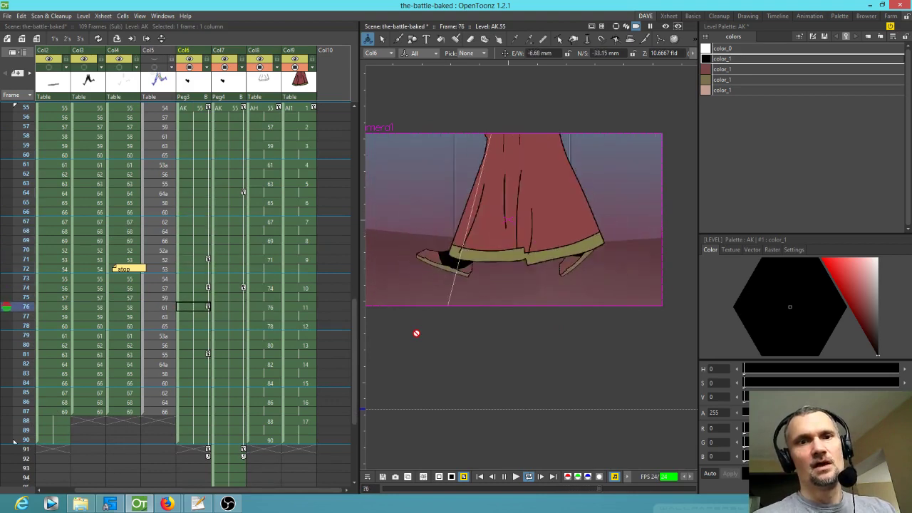
key(l)
drag(14, 241, 13, 308)
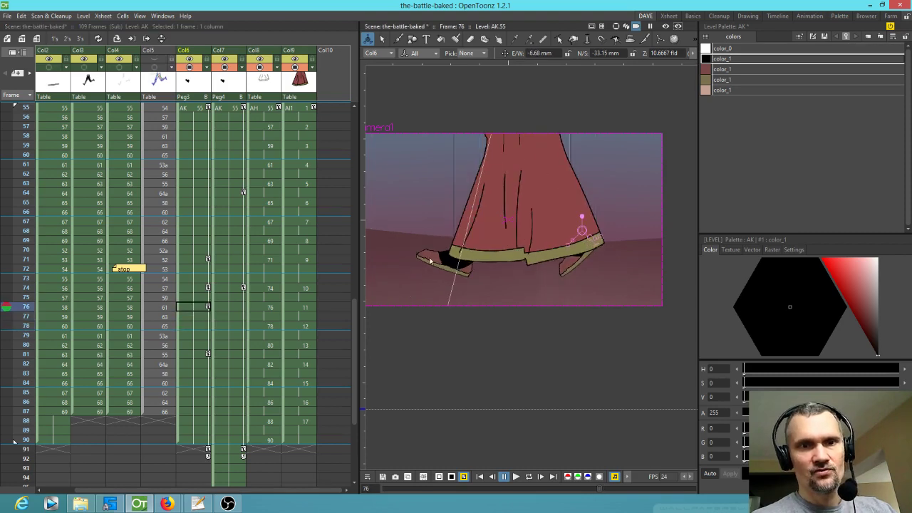
- Move the Col7 foot to about E/W 28.7 mm at frame 74 and key it rotated flatter at about E/W 67.7 mm at frame 79
click(233, 289)
drag(474, 285, 478, 285)
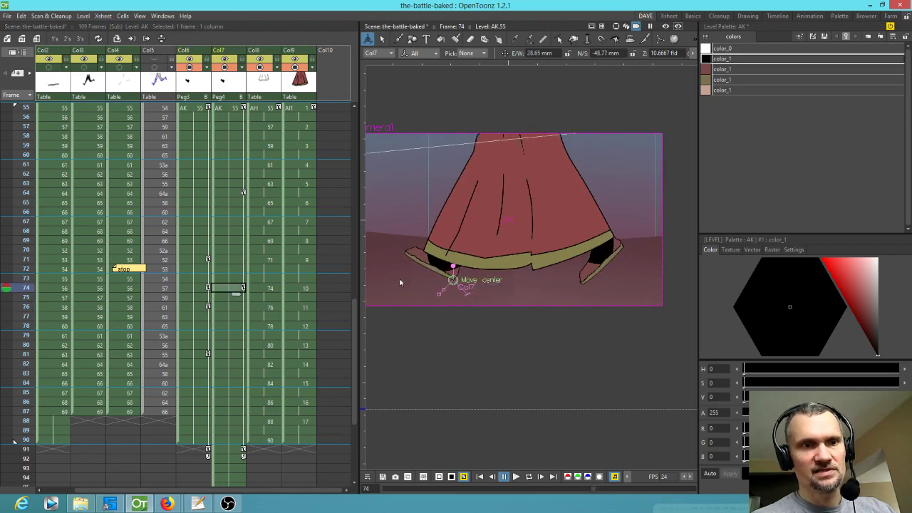
drag(29, 296, 17, 334)
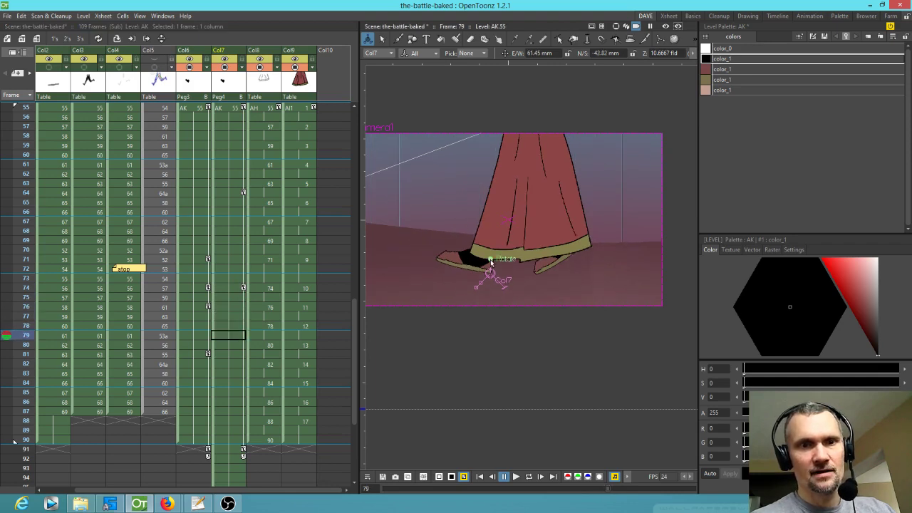
drag(490, 261, 510, 273)
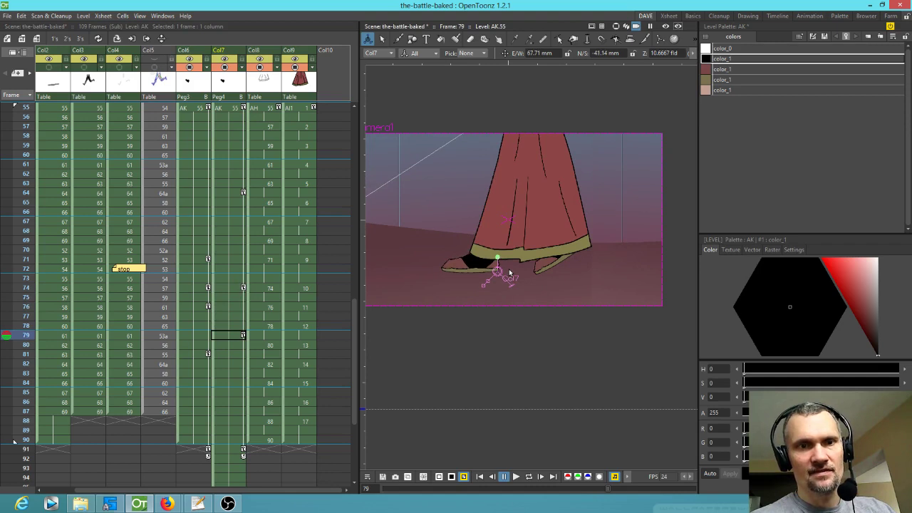
drag(3, 248, 9, 339)
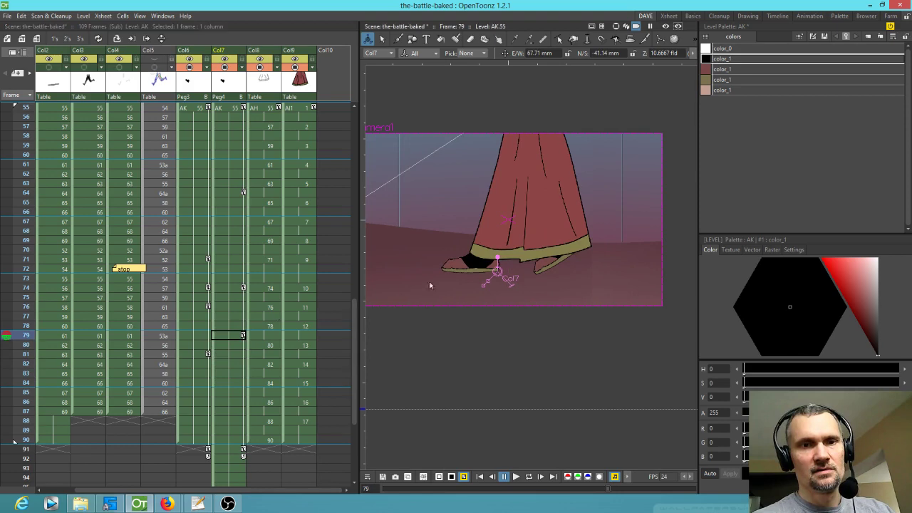
- Key the Col7 foot flat on the ground at frame 81, moved to about E/W 95.6 mm, N/S -39.7 mm
click(230, 353)
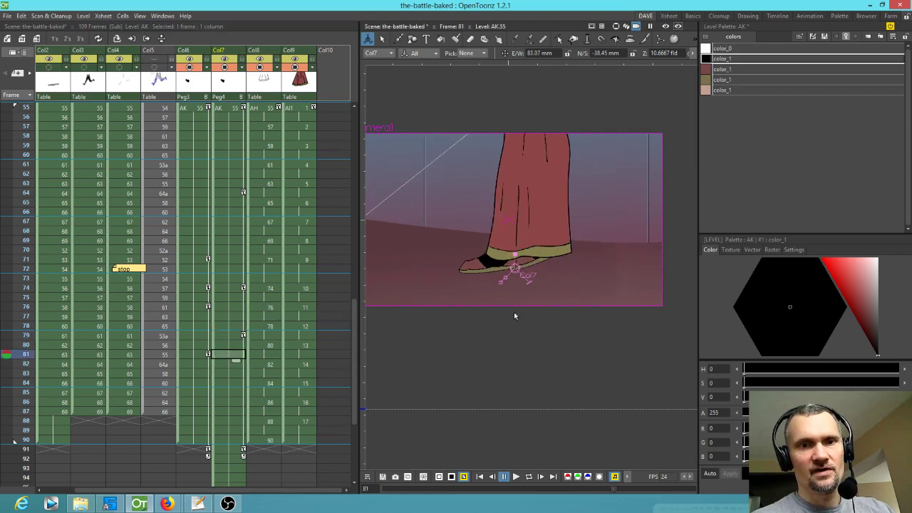
drag(519, 302, 533, 302)
drag(527, 256, 525, 286)
- Check the default keyframe interpolation in the animation preferences
key(ctrl+u)
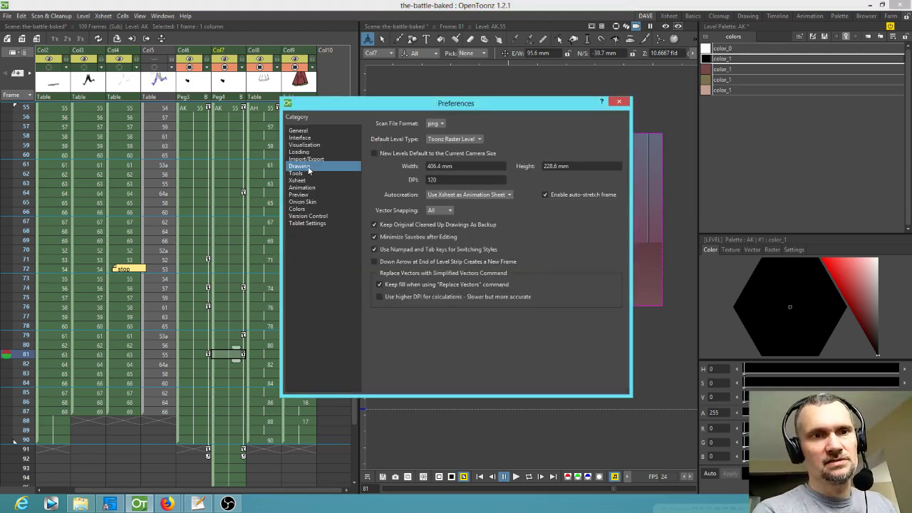
click(342, 188)
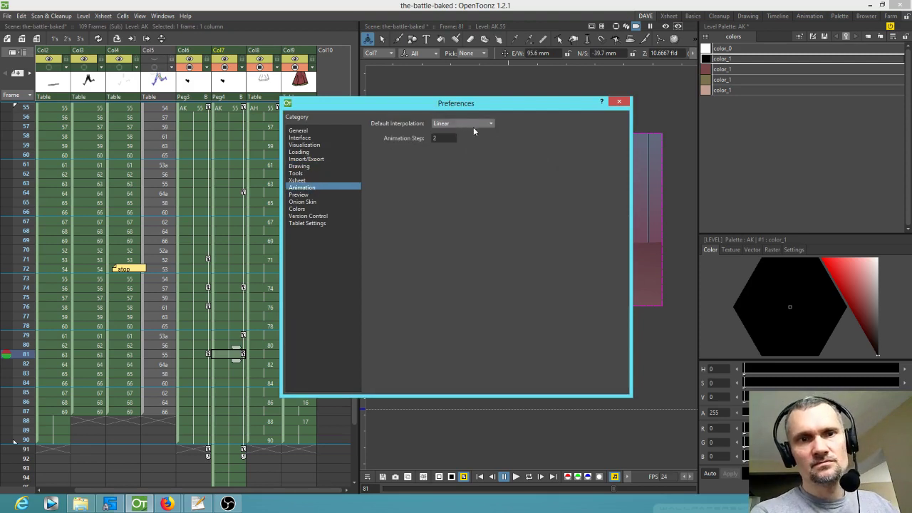
click(618, 102)
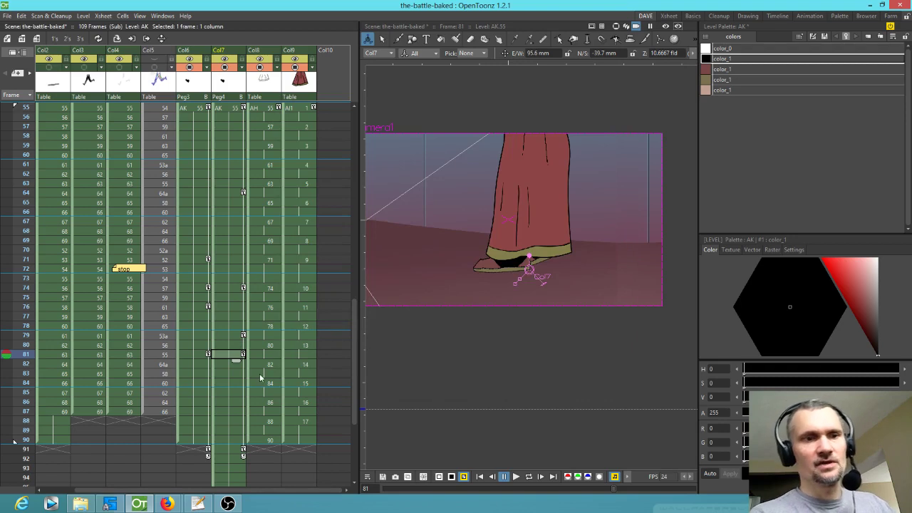
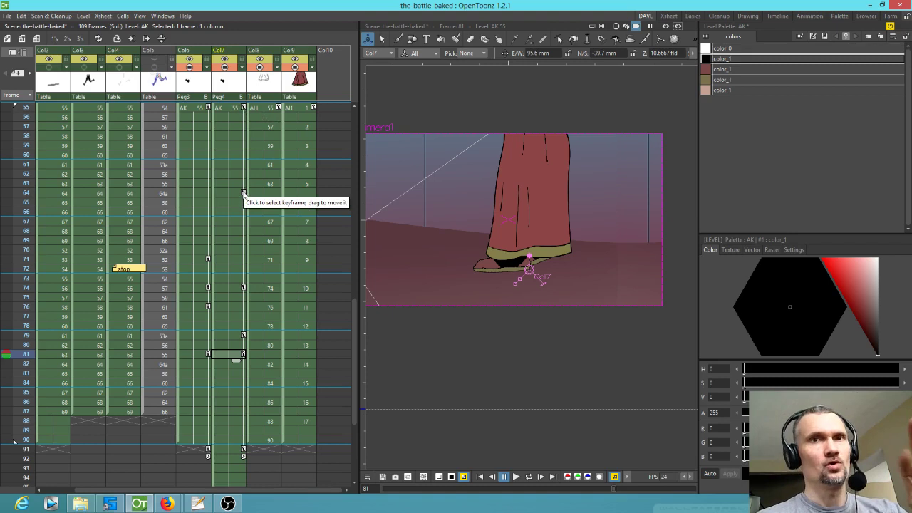
- Save the scene and move the Col7 keyframes at frames 79 and 81 to frames 78 and 80
key(ctrl+s)
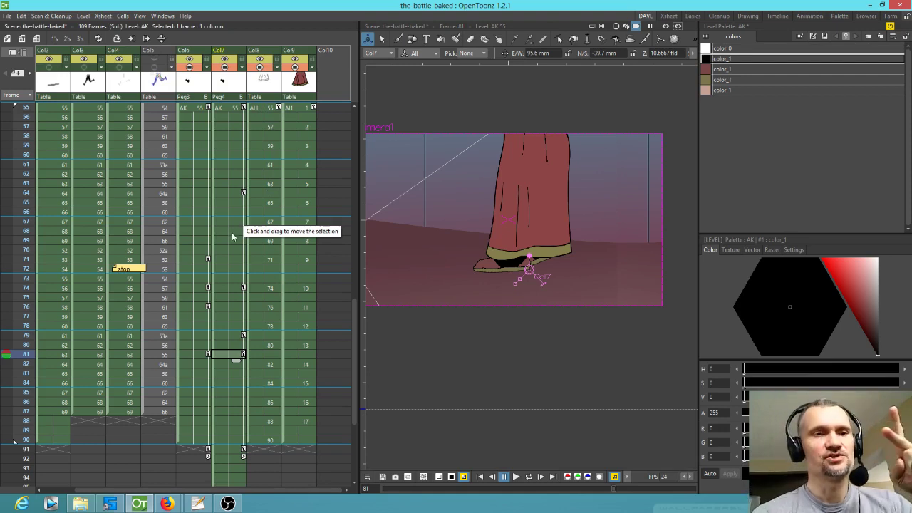
mouse_move(29, 261)
mouse_down()
mouse_move(18, 474)
mouse_move(23, 288)
mouse_move(30, 359)
mouse_up()
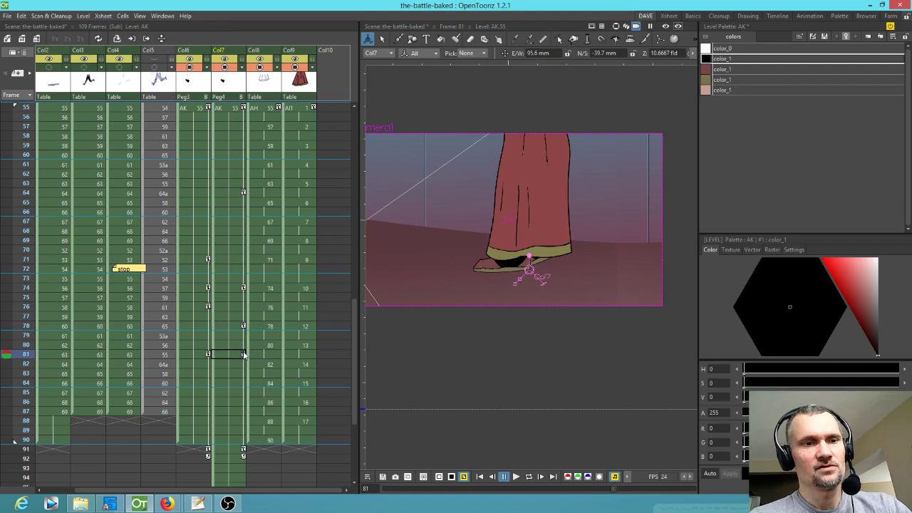
drag(25, 269, 48, 394)
- Play the walk in a loop and try the rendered preview to judge the timing of both feet
key(l)
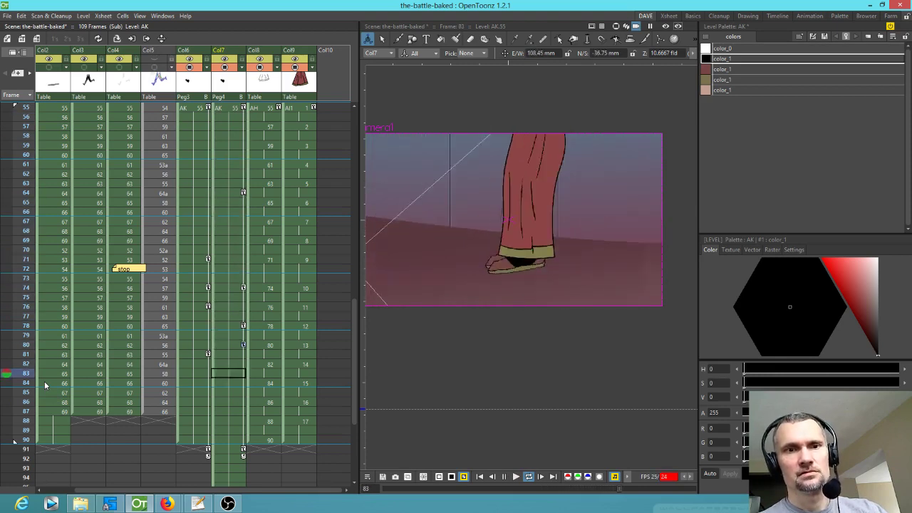
key(l)
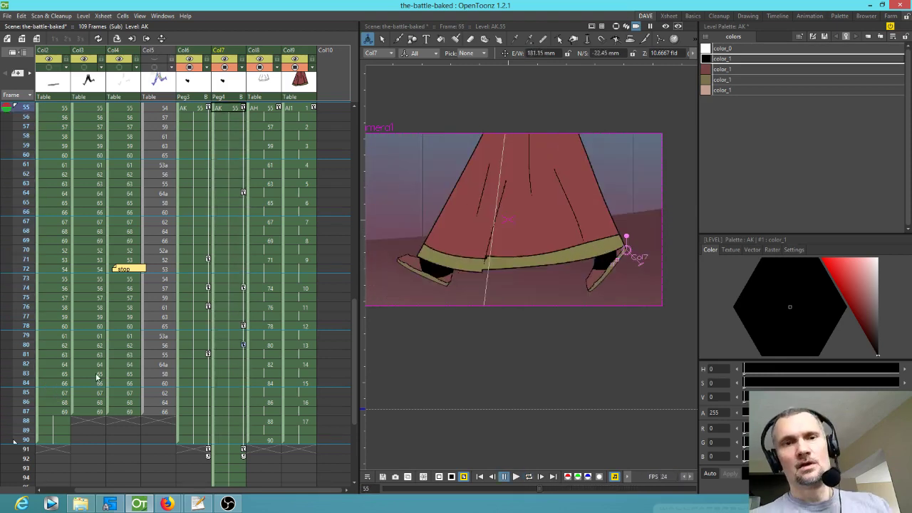
click(666, 26)
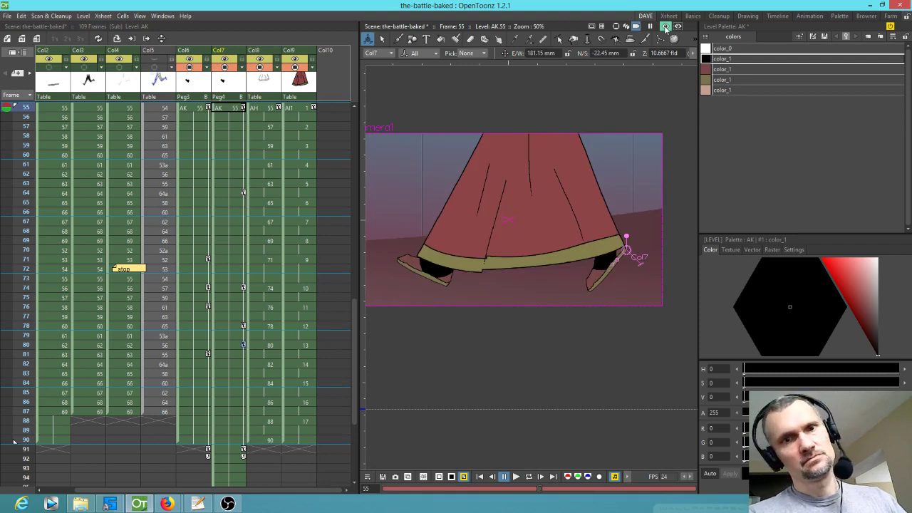
click(665, 26)
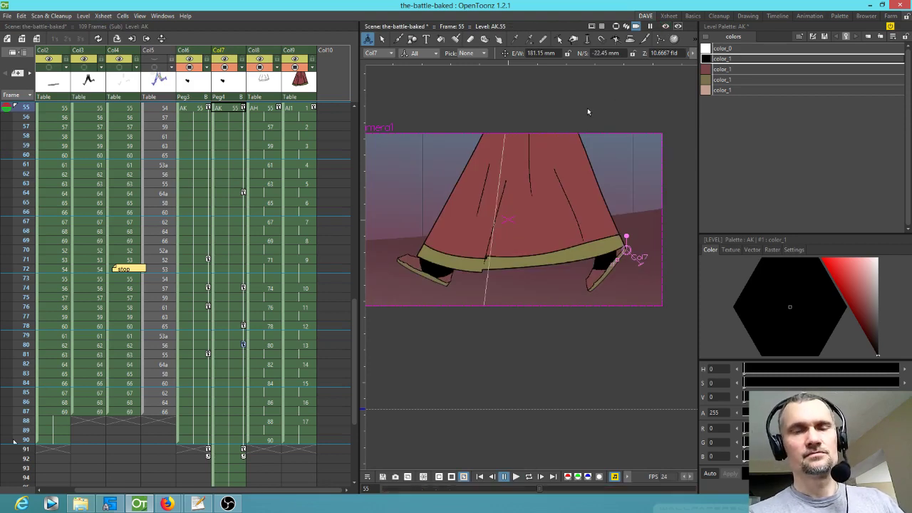
key(l)
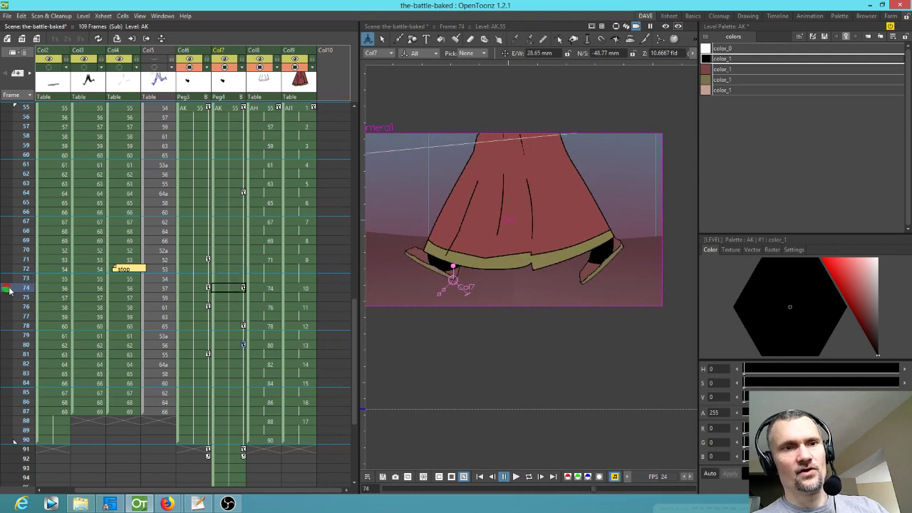
- Rotate the Col6 foot at frame 74 to a flatter angle and check its pose at frame 67
click(202, 288)
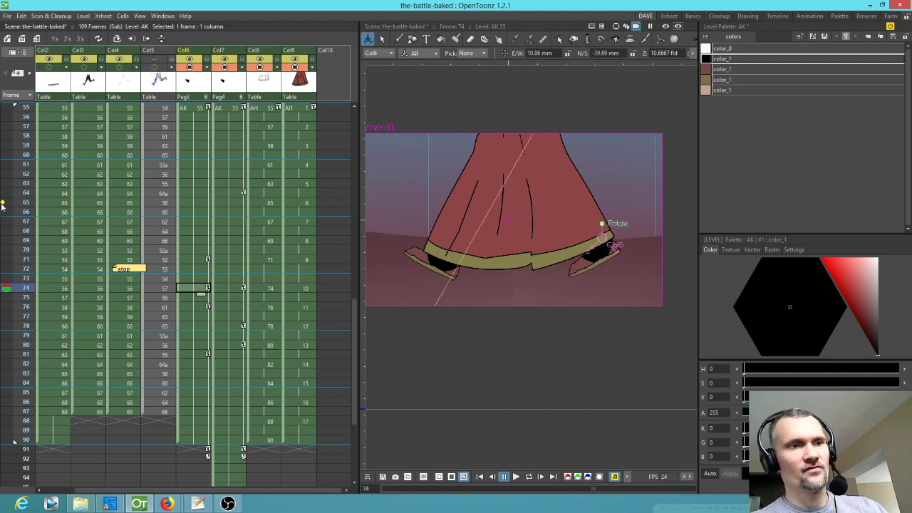
mouse_move(25, 222)
mouse_down()
mouse_move(24, 290)
mouse_move(3, 402)
mouse_move(4, 414)
mouse_move(4, 386)
mouse_move(18, 448)
mouse_move(55, 453)
mouse_move(14, 341)
mouse_move(14, 222)
mouse_up()
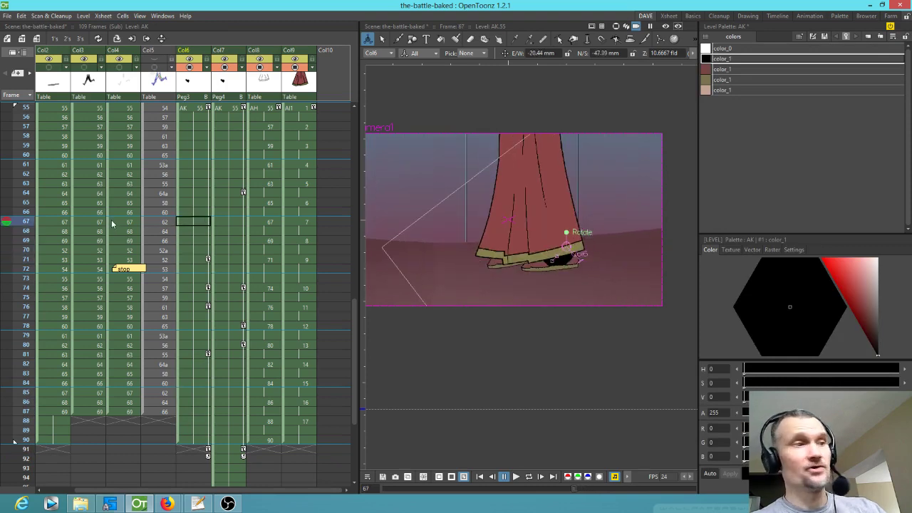
- Play the walk in a loop from frame 55 several times to judge the motion of both feet
key(l)
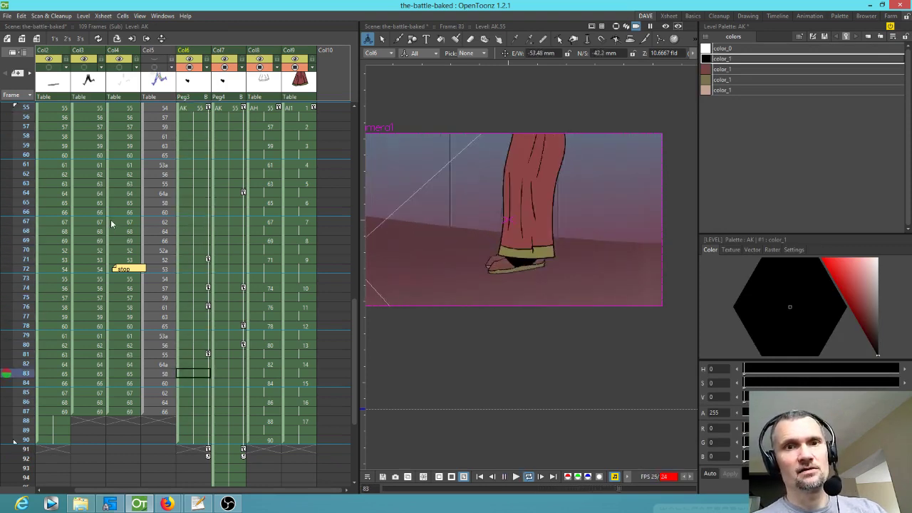
key(l)
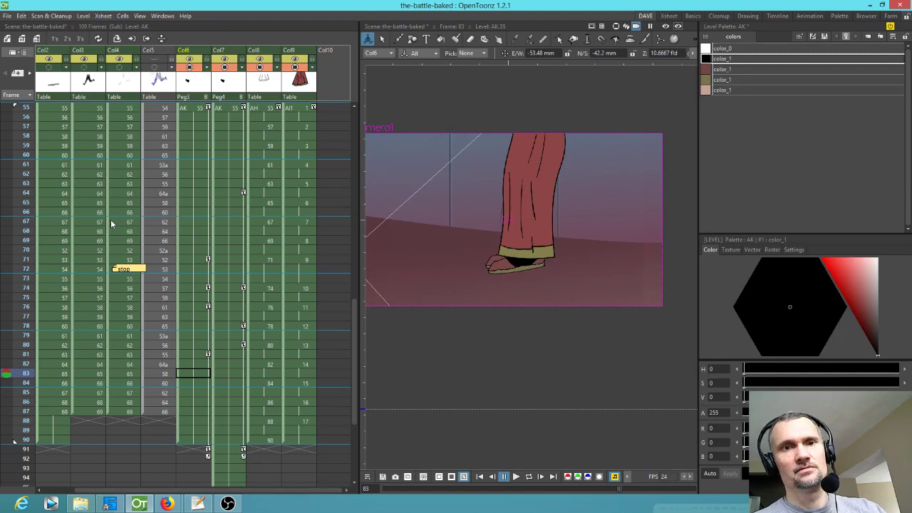
drag(147, 220, 143, 239)
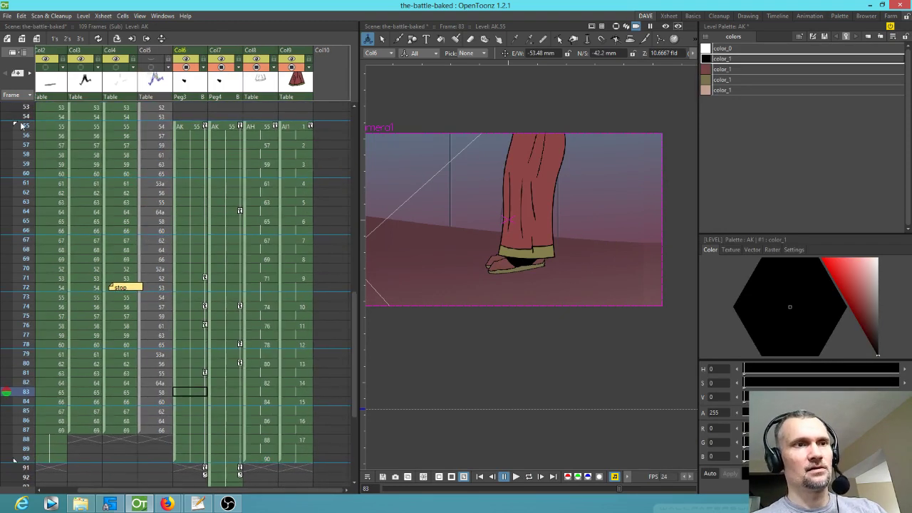
key(l)
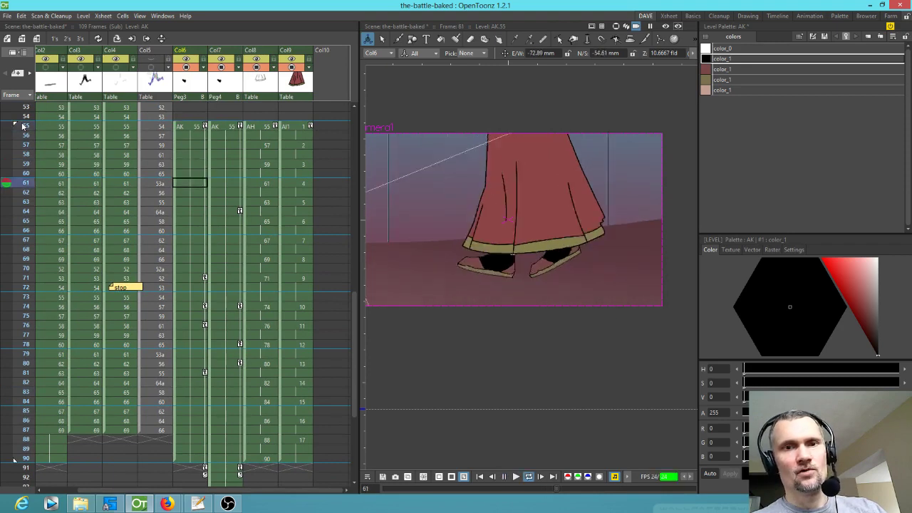
key(l)
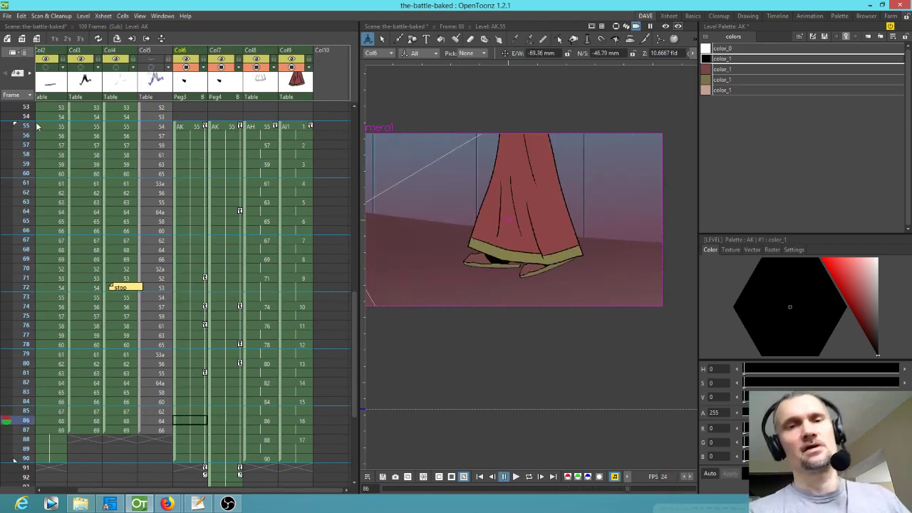
key(l)
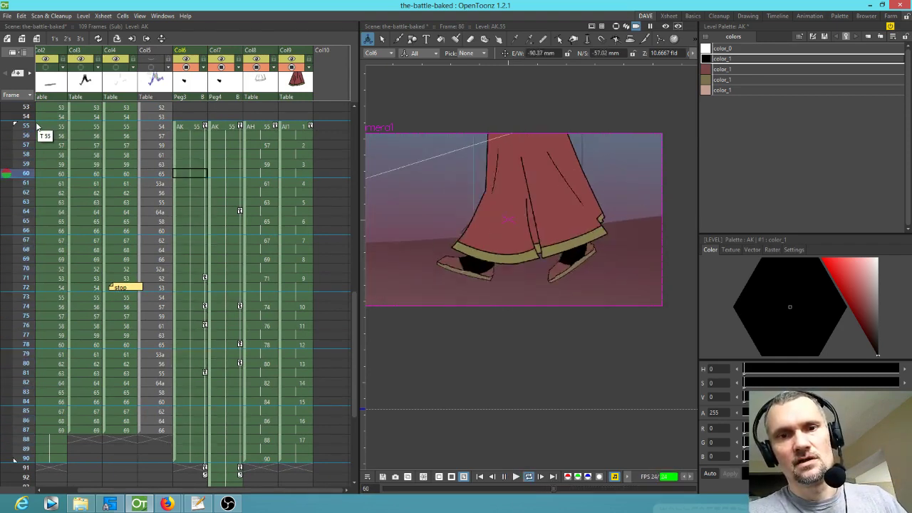
key(l)
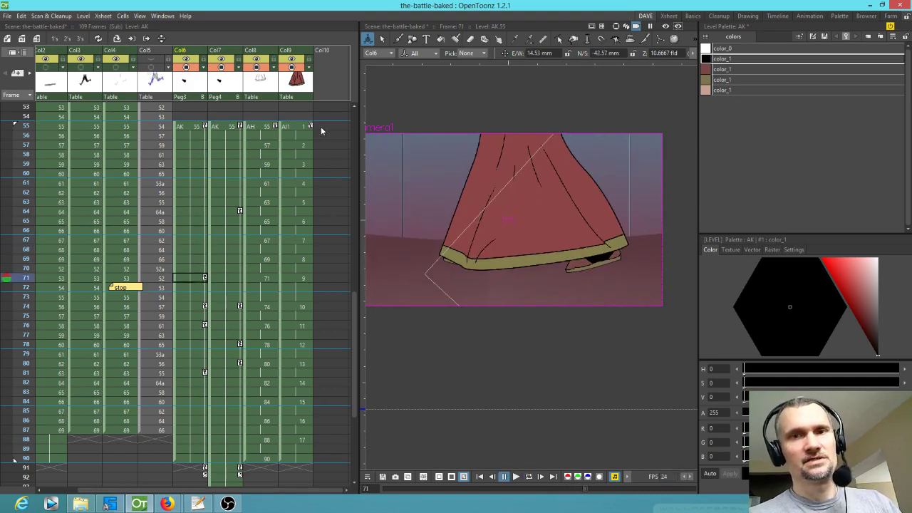
click(734, 69)
mouse_move(869, 311)
mouse_down()
mouse_move(872, 324)
mouse_move(869, 312)
mouse_up()
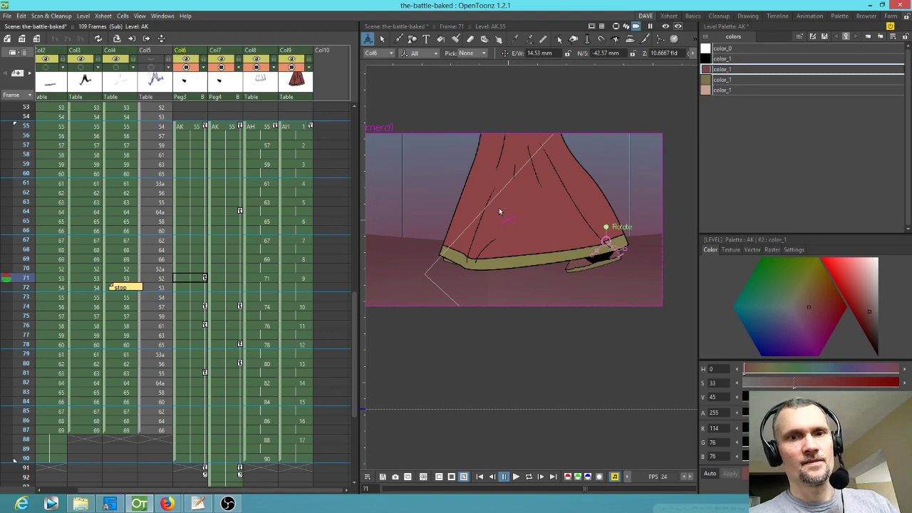
key(ctrl+z)
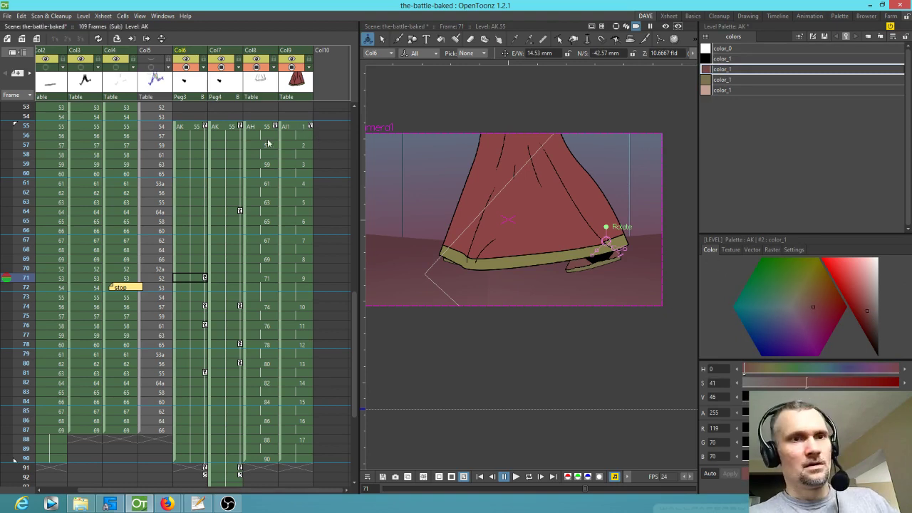
- Darken the red skirt colour of the AI1 level to RGB 96, 48, 48
click(291, 129)
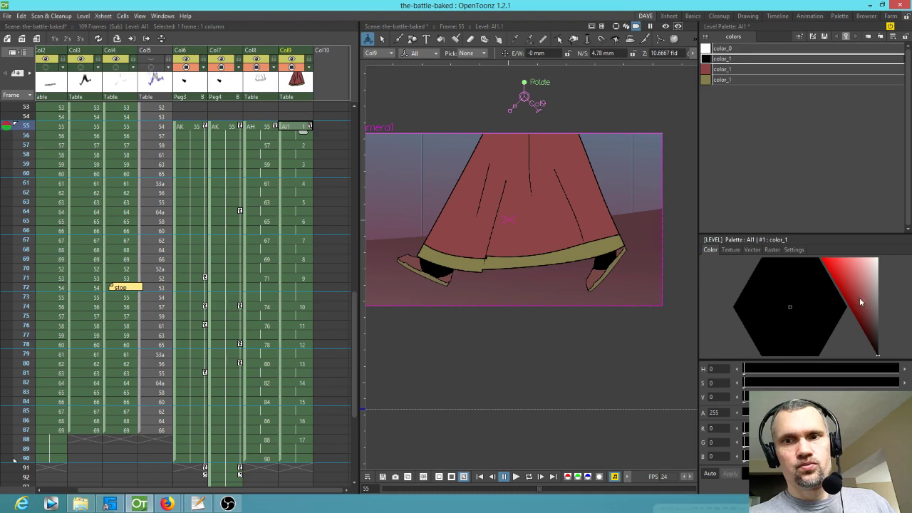
click(723, 69)
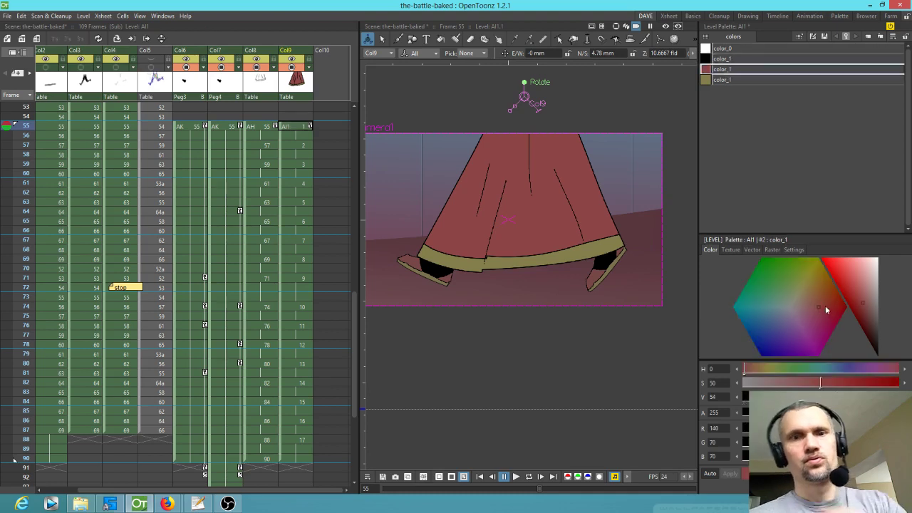
click(864, 307)
mouse_move(818, 397)
mouse_down()
mouse_move(757, 397)
mouse_move(803, 397)
mouse_up()
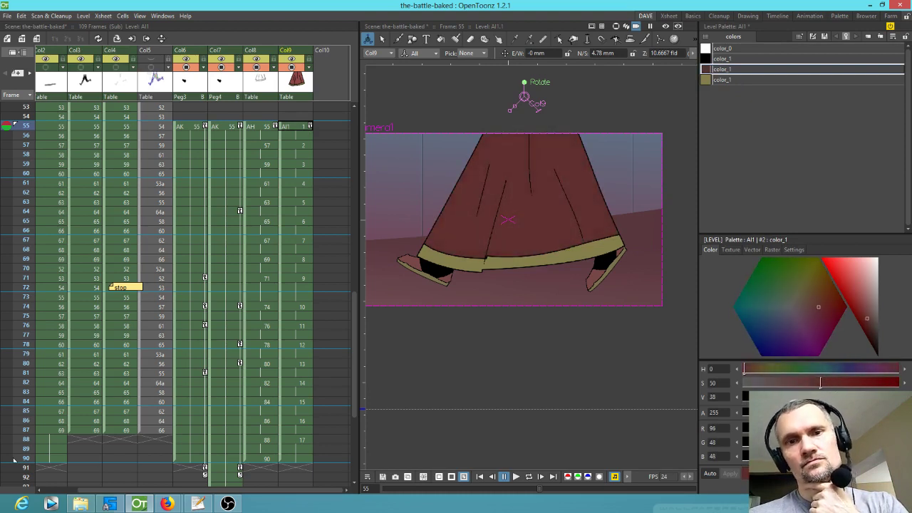
- Darken the skirt's trim colour to a browner tone with hue 40, saturation 51 and value 33
click(742, 80)
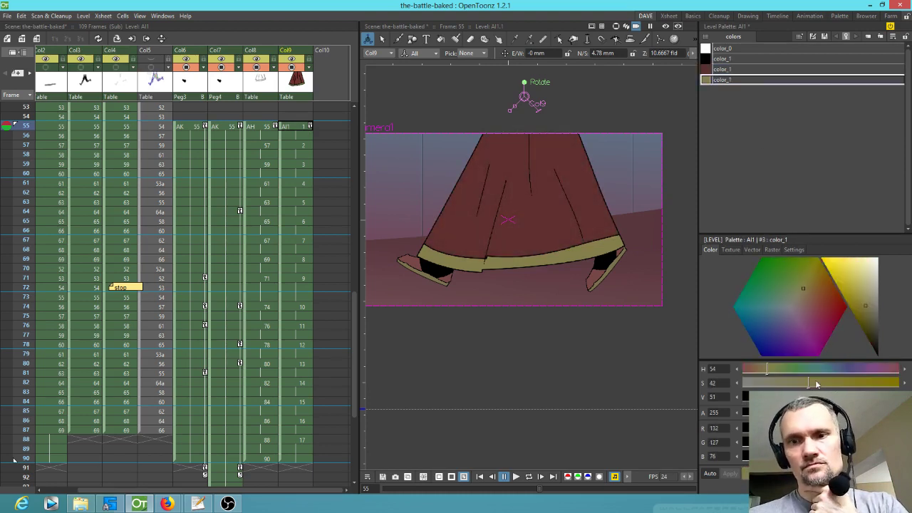
drag(823, 397, 798, 397)
drag(804, 289, 810, 290)
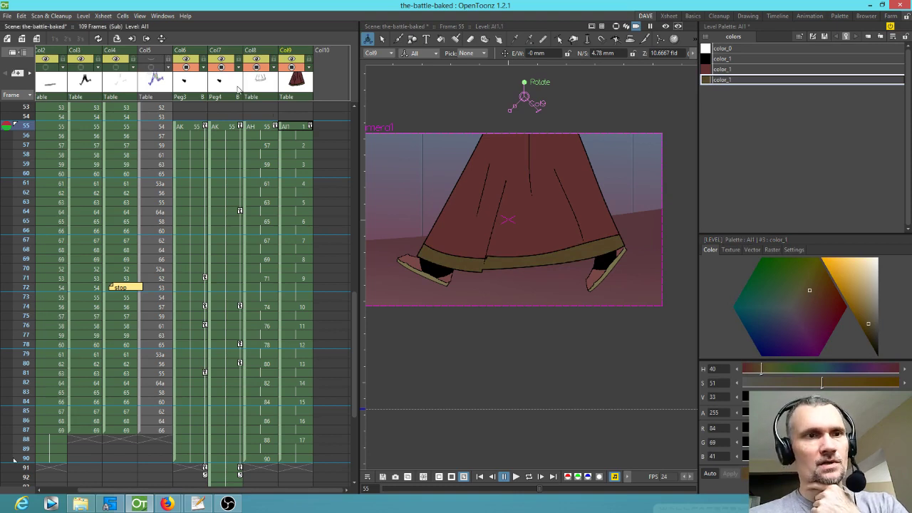
- Darken the AK foot level's red to RGB 86, 51, 51 and its sole colour to RGB 84, 79, 54
click(225, 126)
click(721, 69)
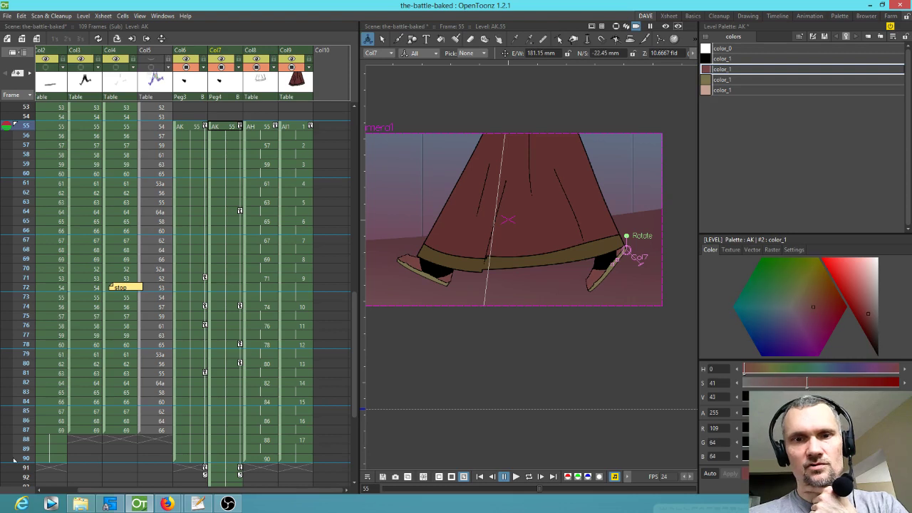
drag(815, 397, 797, 396)
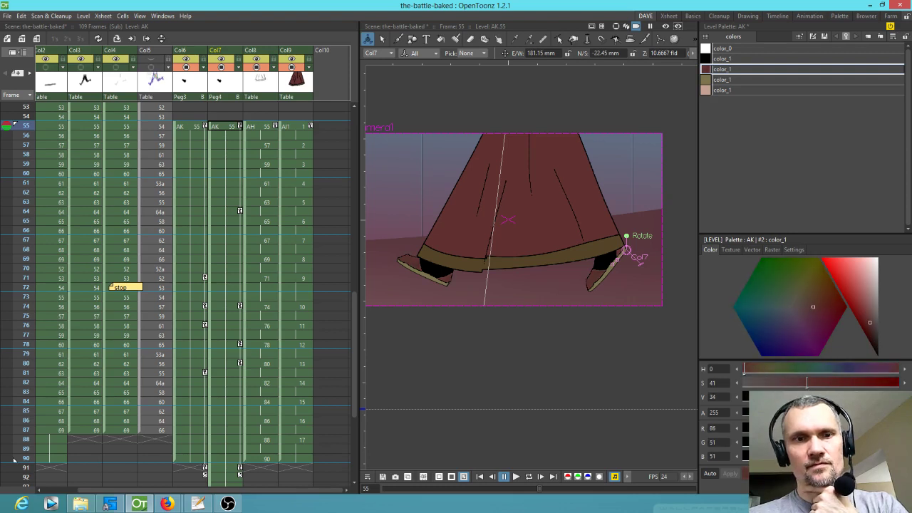
click(736, 80)
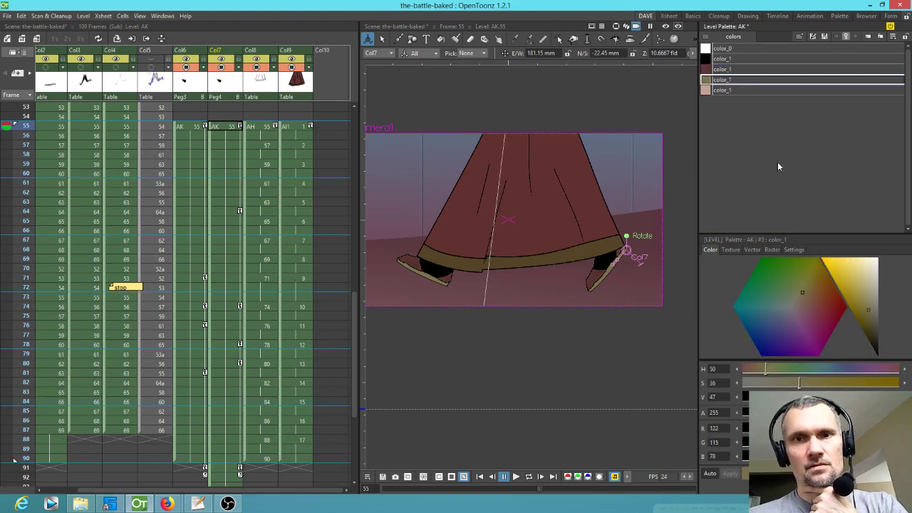
drag(816, 397, 795, 397)
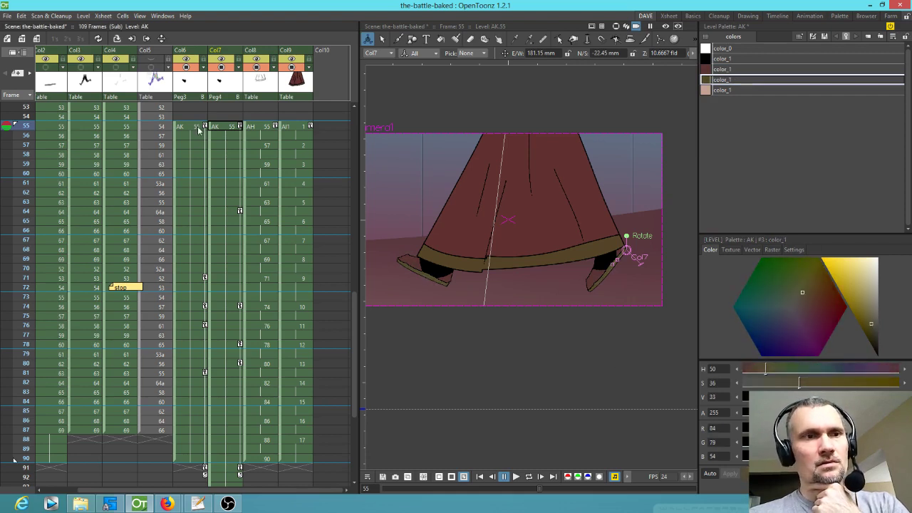
click(434, 269)
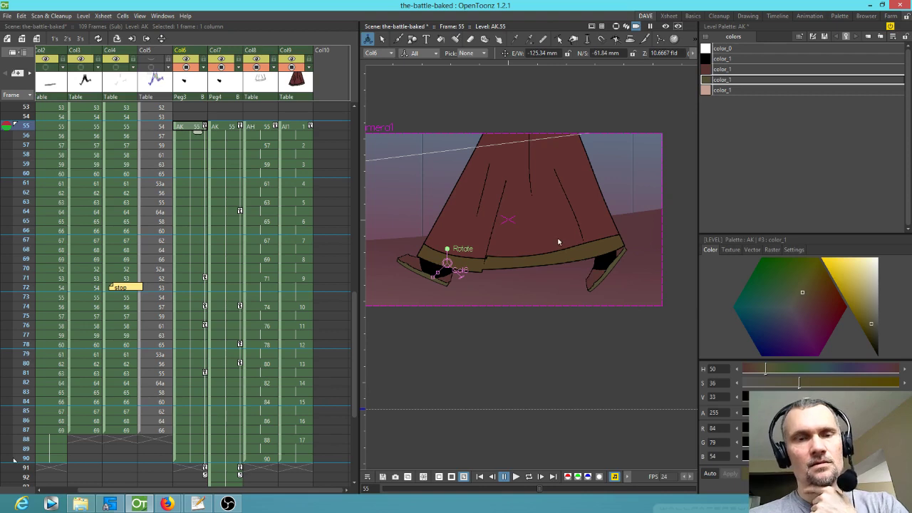
- Hide the rough reference columns Col2, Col3 and Col4
click(48, 68)
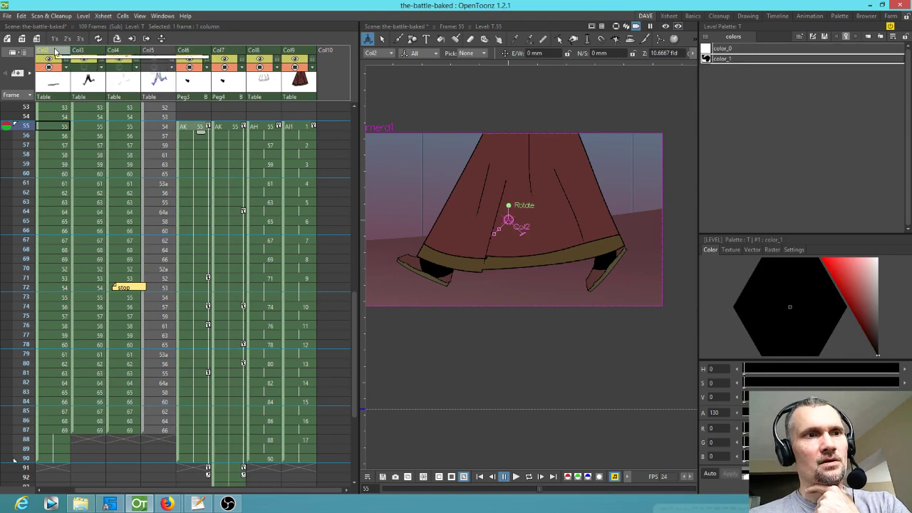
click(55, 52)
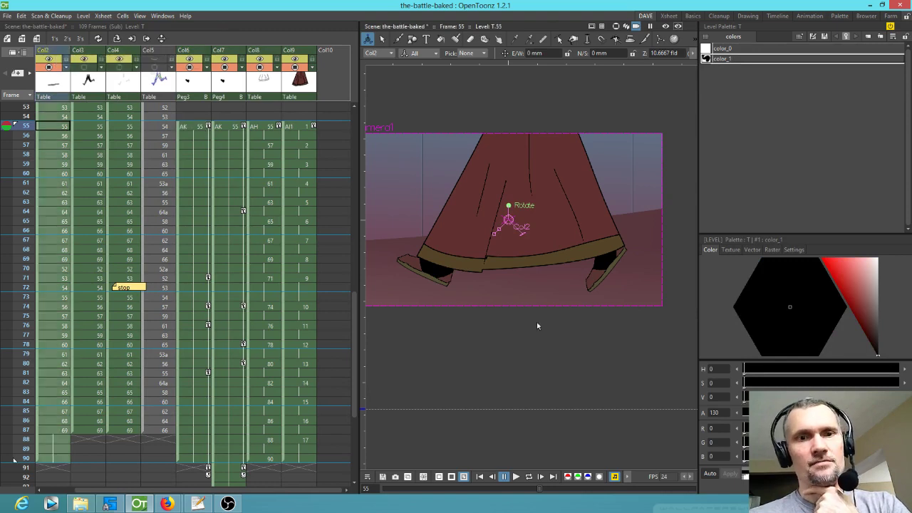
scroll(537, 320, down, 1)
scroll(539, 292, up, 1)
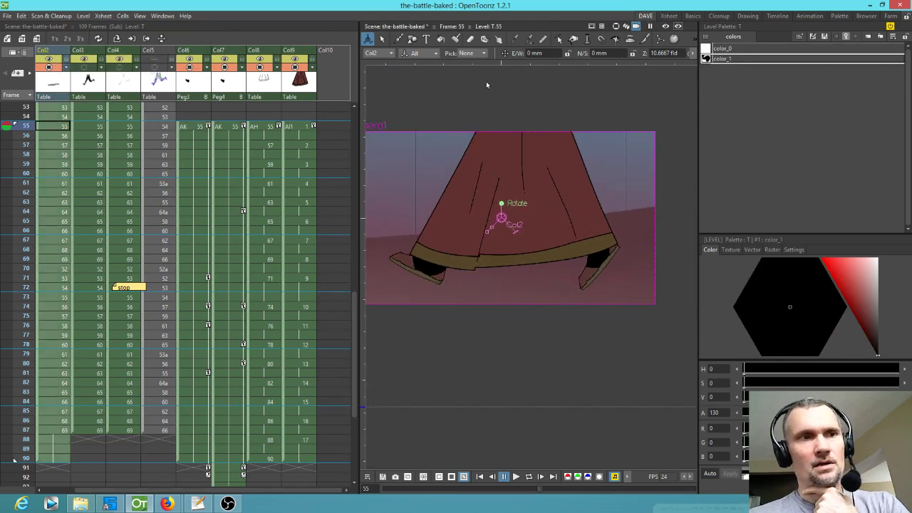
drag(26, 136, 62, 148)
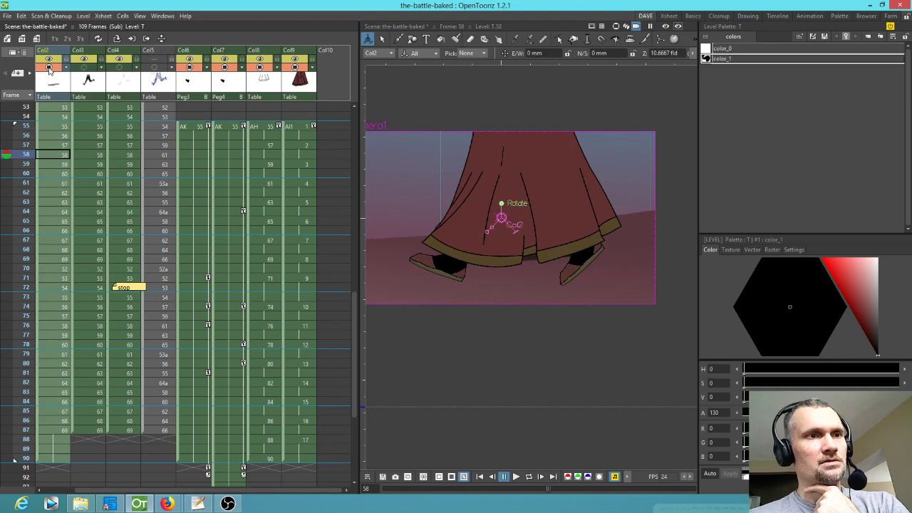
click(79, 62)
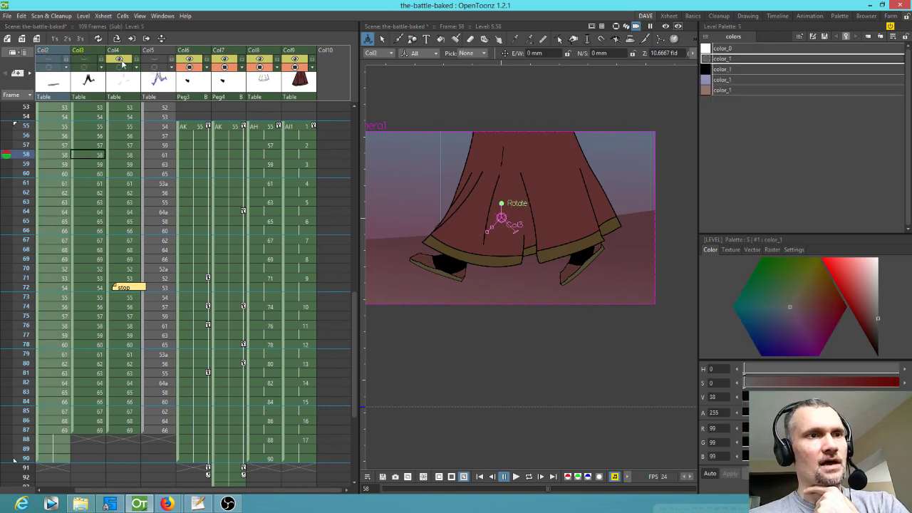
click(123, 61)
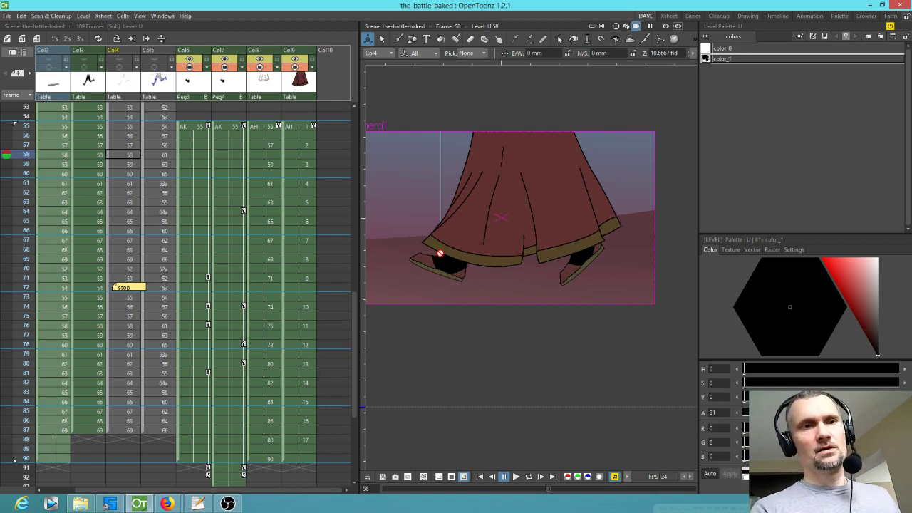
- Insert an empty column before the two foot columns and select its frame 55
click(200, 85)
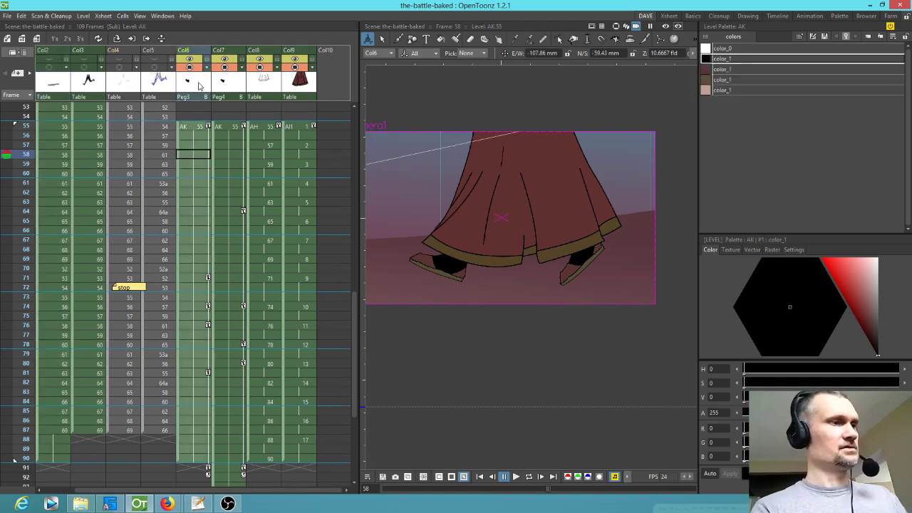
key(Insert)
click(199, 127)
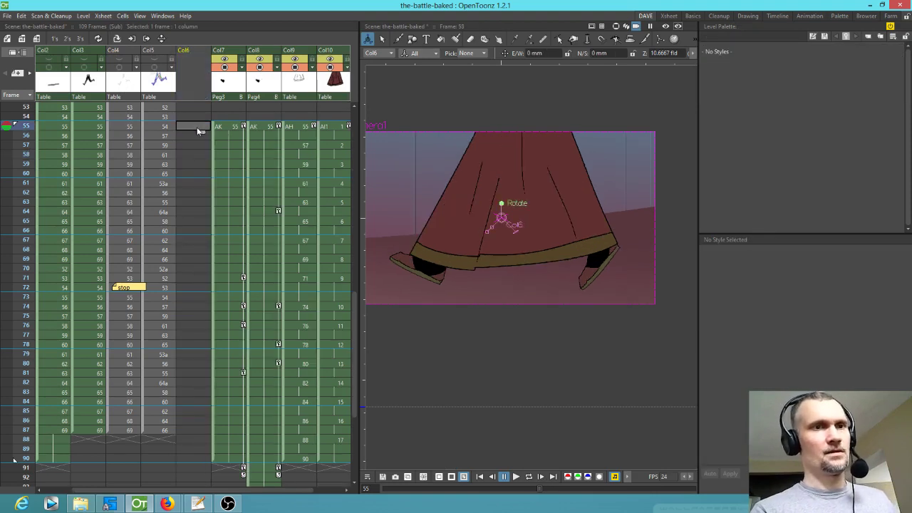
- Paint a wide black shadow beneath both feet at frame 55 of the new Col6 with the bulk raster brush
key(b)
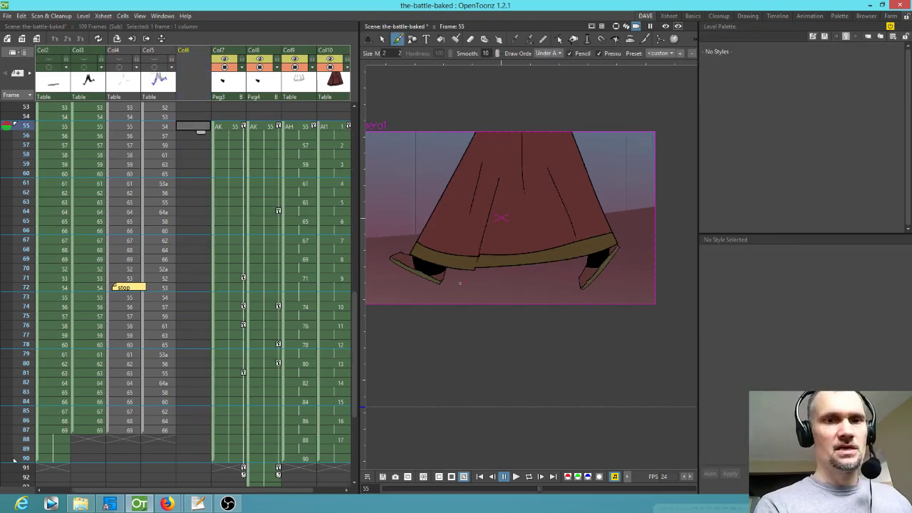
click(531, 285)
click(773, 250)
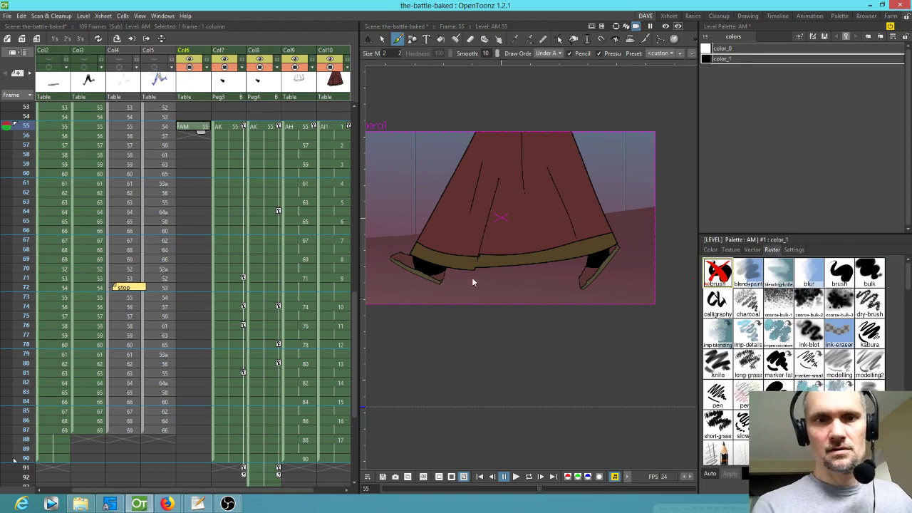
mouse_move(418, 285)
mouse_down()
mouse_move(620, 280)
mouse_move(407, 285)
mouse_move(613, 280)
mouse_move(467, 285)
mouse_up()
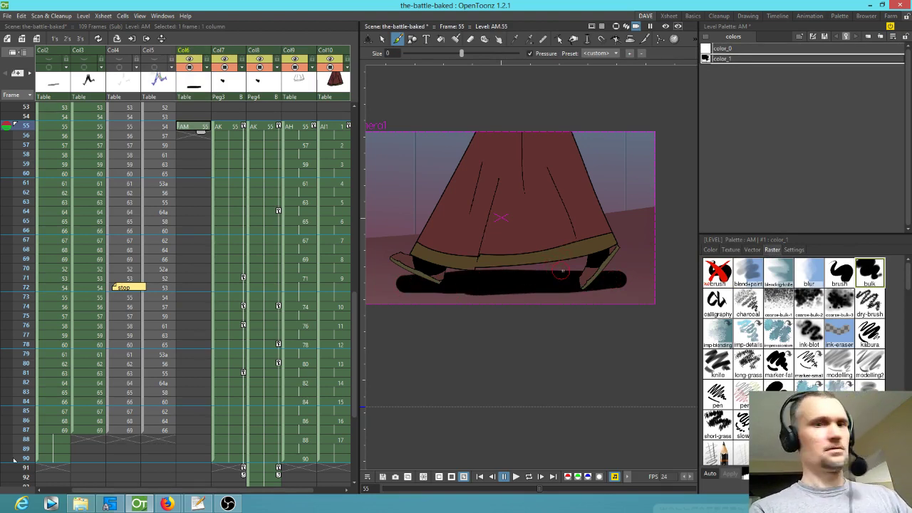
- Extend the exposure of the frame 55 shadow drawing in Col6 through frame 90
key(period)
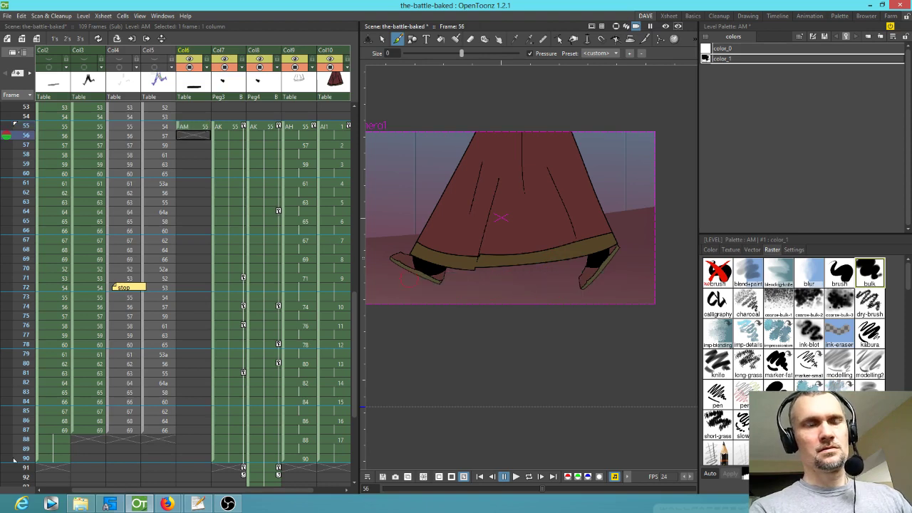
key(comma)
drag(202, 160, 208, 464)
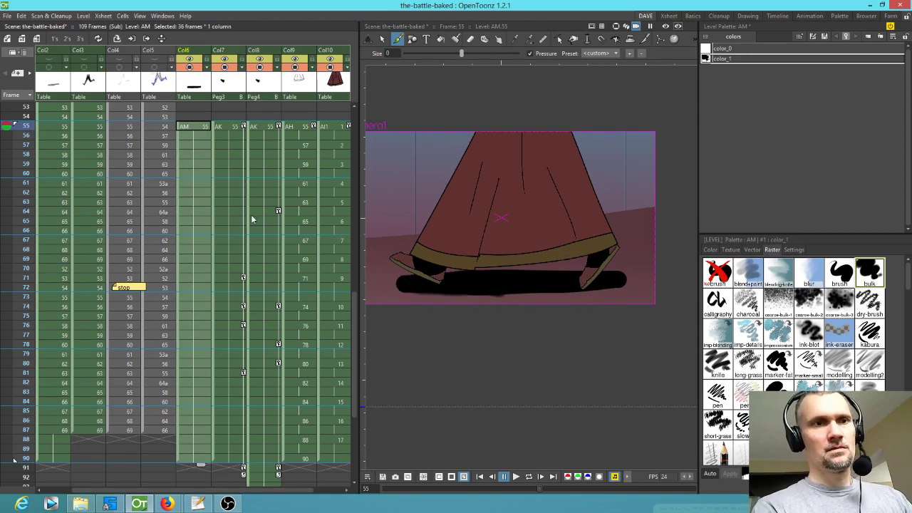
- Paint new shadow drawings beneath the feet at frames 57, 59 and 61 of Col6
key(Down)
key(Down)
mouse_move(425, 283)
mouse_down()
mouse_move(611, 280)
mouse_move(430, 284)
mouse_move(471, 309)
mouse_move(500, 280)
mouse_move(608, 281)
mouse_move(439, 284)
mouse_up()
key(Down)
key(Down)
key(Down)
key(Down)
mouse_move(447, 280)
mouse_down()
mouse_move(601, 272)
mouse_move(473, 275)
mouse_up()
- Paint shadow drawings at frames 63, 65 and 67 of Col6 to follow the feet as they pass
key(period)
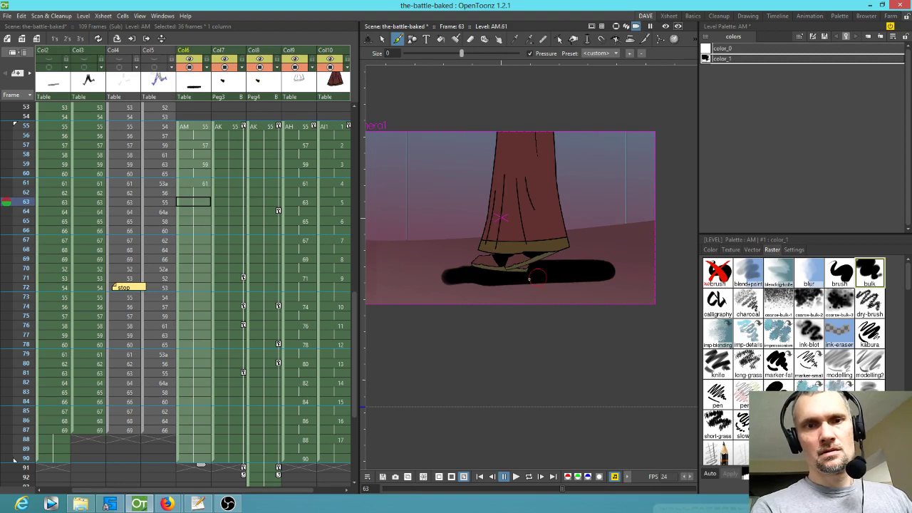
mouse_move(470, 271)
mouse_down()
mouse_move(556, 271)
mouse_move(462, 274)
mouse_move(581, 269)
mouse_move(531, 278)
mouse_up()
key(period)
key(period)
key(period)
key(period)
mouse_move(475, 271)
mouse_down()
mouse_move(576, 265)
mouse_move(502, 273)
mouse_up()
- Paint shadow drawings at frames 68, 70 and 72 of Col6 under the skirt and feet
key(period)
key(period)
key(period)
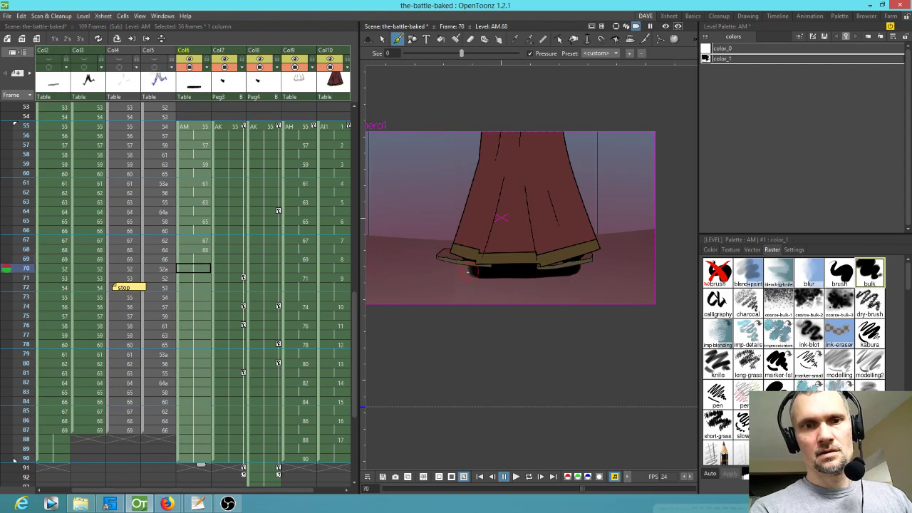
mouse_move(450, 270)
mouse_down()
mouse_move(582, 264)
mouse_move(454, 273)
mouse_move(540, 292)
mouse_move(562, 290)
mouse_move(506, 271)
mouse_move(439, 271)
mouse_move(606, 270)
mouse_move(439, 276)
mouse_up()
key(period)
key(period)
key(comma)
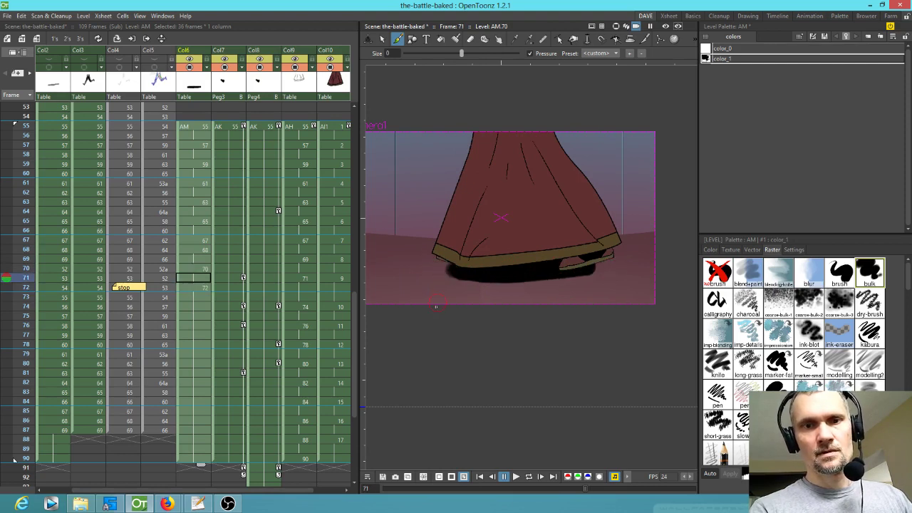
- Paint shadow drawings at frames 71 and 74 of Col6 beneath the skirt and feet
key(comma)
key(period)
mouse_move(449, 271)
mouse_down()
mouse_move(604, 266)
mouse_move(435, 273)
mouse_up()
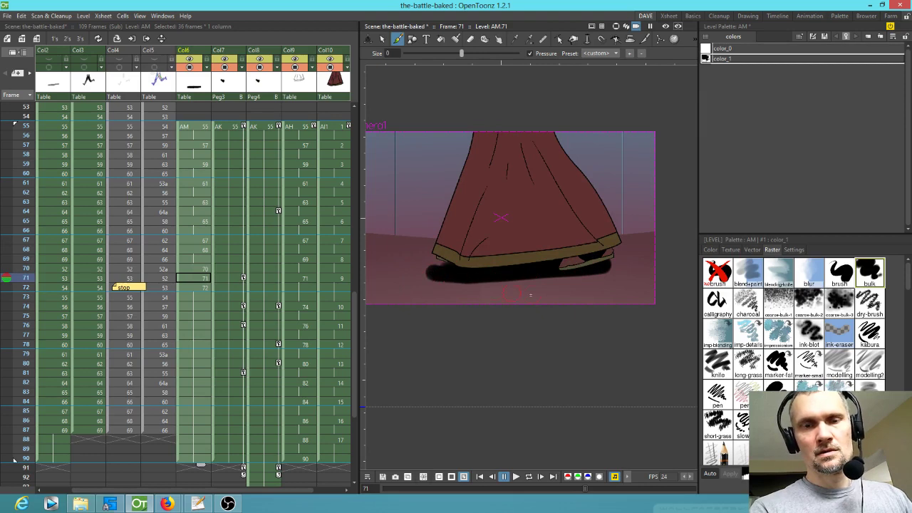
key(period)
key(period)
key(period)
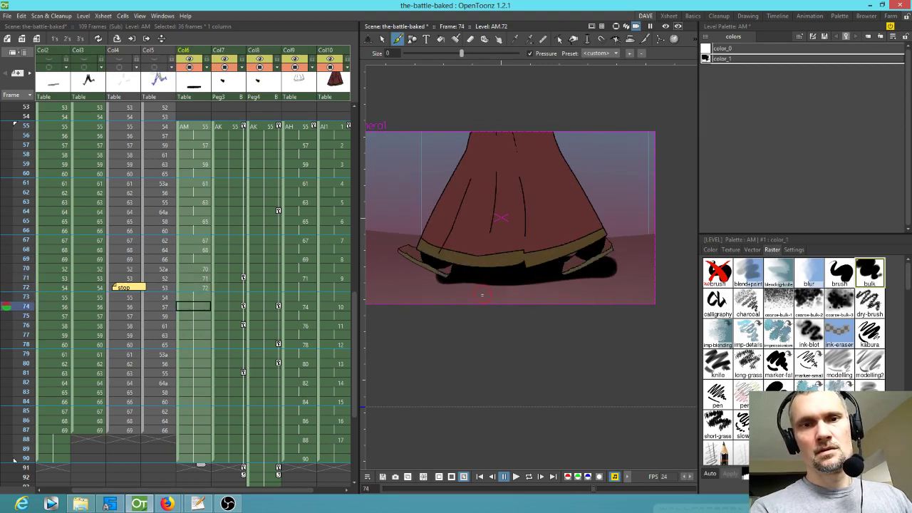
mouse_move(438, 276)
mouse_down()
mouse_move(598, 265)
mouse_move(574, 275)
mouse_move(447, 270)
mouse_up()
drag(516, 272, 598, 269)
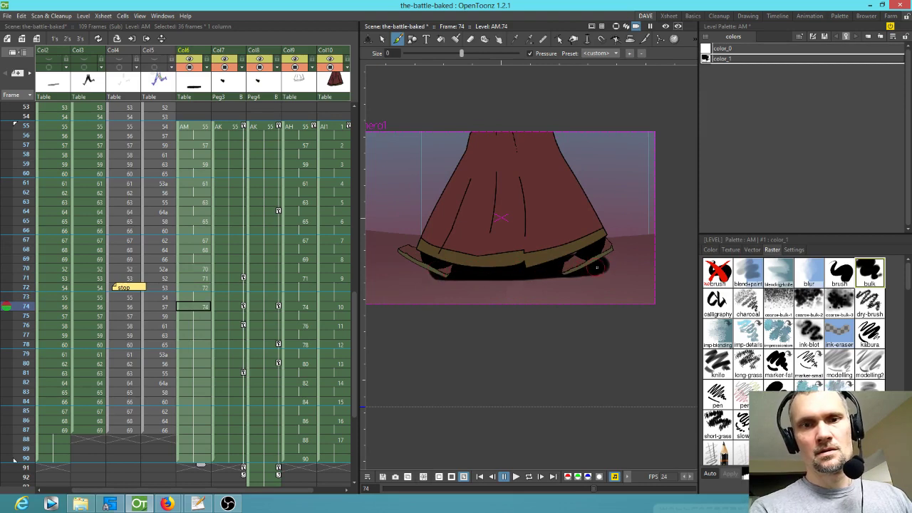
key(comma)
key(period)
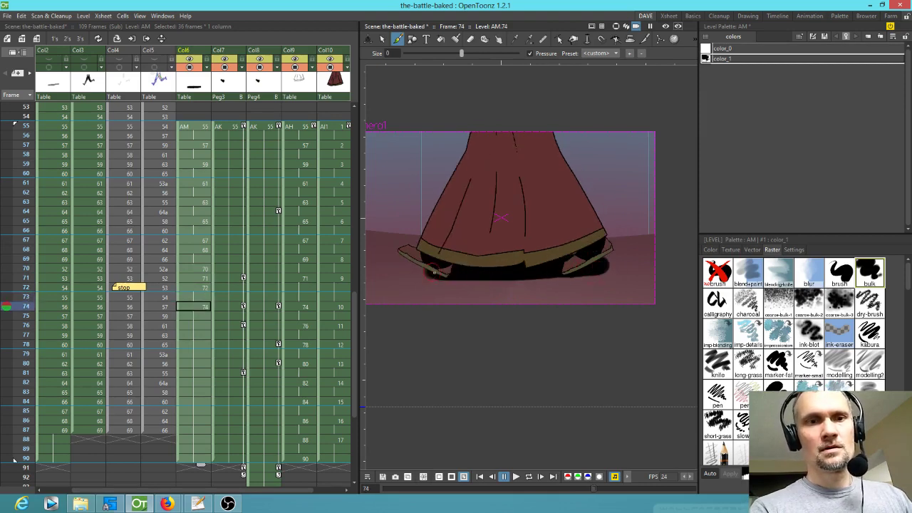
- Paint shadow drawings at frames 76, 78 and 79 of Col6, narrowing them as the feet come together
key(period)
key(period)
mouse_move(590, 268)
mouse_down()
mouse_move(447, 270)
mouse_move(580, 265)
mouse_move(469, 272)
mouse_up()
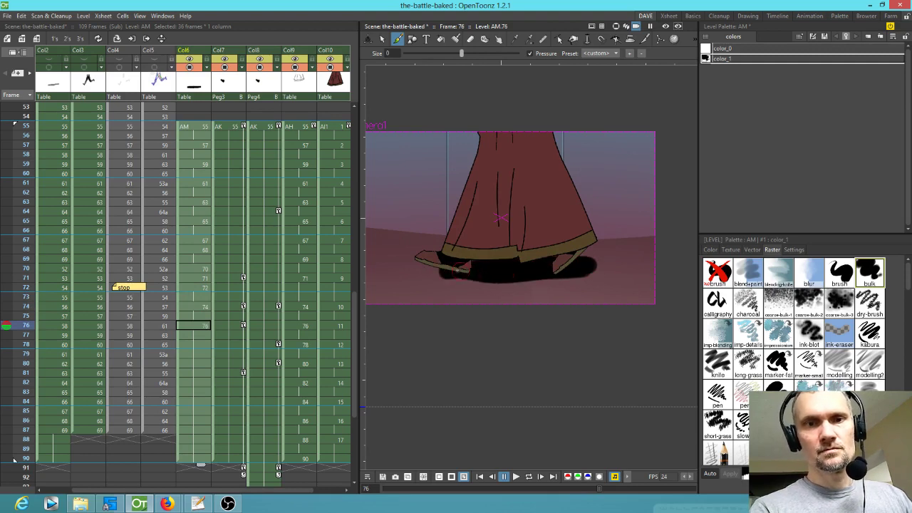
key(period)
key(period)
drag(573, 263, 488, 272)
key(period)
mouse_move(574, 262)
mouse_down()
mouse_move(463, 269)
mouse_move(578, 264)
mouse_move(590, 273)
mouse_move(557, 261)
mouse_up()
- Paint short shadow drawings under the passing feet at frames 80, 82 and 84 of Col6
key(period)
key(period)
key(comma)
key(comma)
key(period)
drag(472, 267, 570, 265)
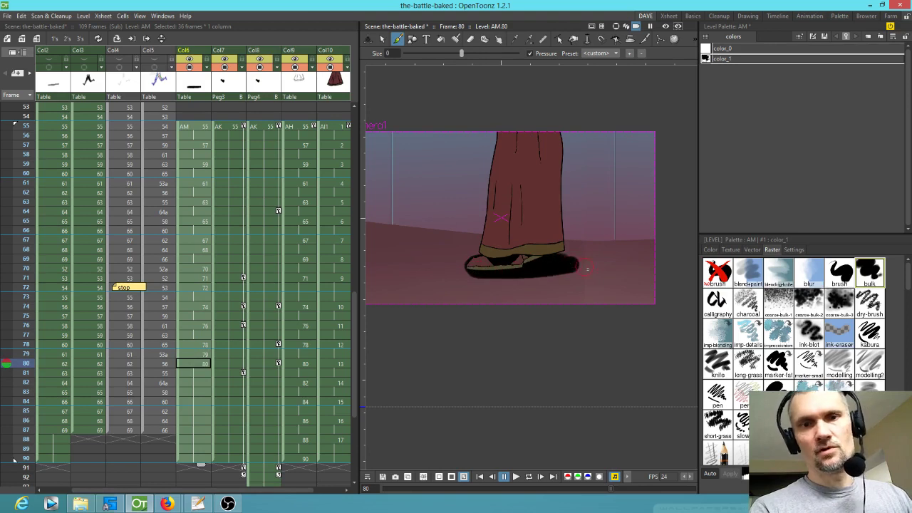
key(period)
key(period)
mouse_move(553, 264)
mouse_down()
mouse_move(496, 263)
mouse_move(497, 273)
mouse_move(584, 270)
mouse_move(487, 264)
mouse_move(553, 266)
mouse_up()
key(period)
key(period)
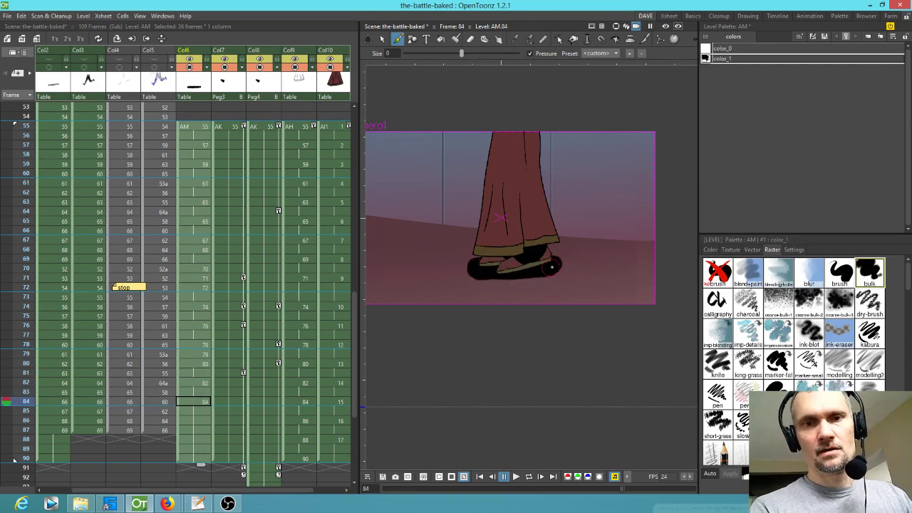
- Paint widening shadow drawings under the feet at frames 86, 88 and 90 of Col6
key(period)
key(period)
mouse_move(549, 270)
mouse_down()
mouse_move(463, 271)
mouse_move(572, 268)
mouse_move(451, 271)
mouse_move(486, 274)
mouse_up()
key(period)
key(period)
mouse_move(570, 266)
mouse_down()
mouse_move(443, 270)
mouse_move(484, 275)
mouse_move(583, 263)
mouse_move(456, 274)
mouse_move(582, 275)
mouse_move(567, 258)
mouse_move(582, 264)
mouse_move(427, 270)
mouse_move(590, 268)
mouse_up()
key(period)
key(period)
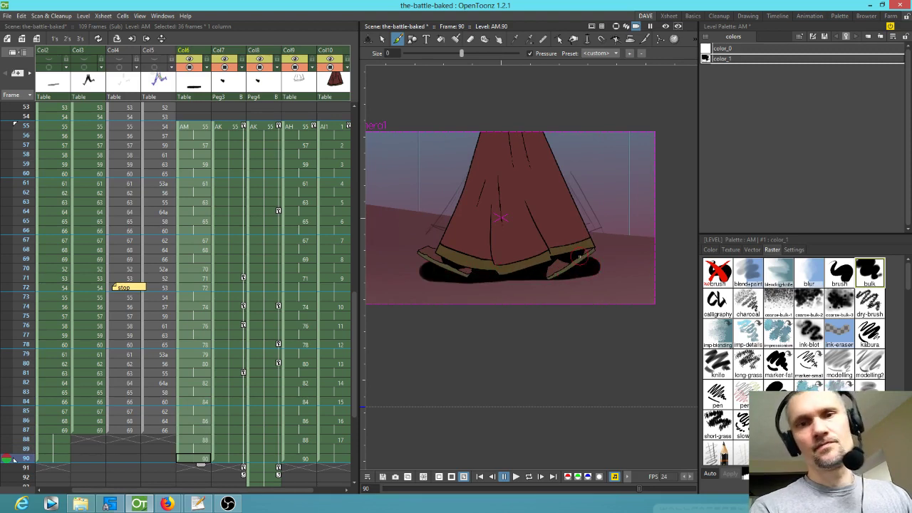
key(period)
key(comma)
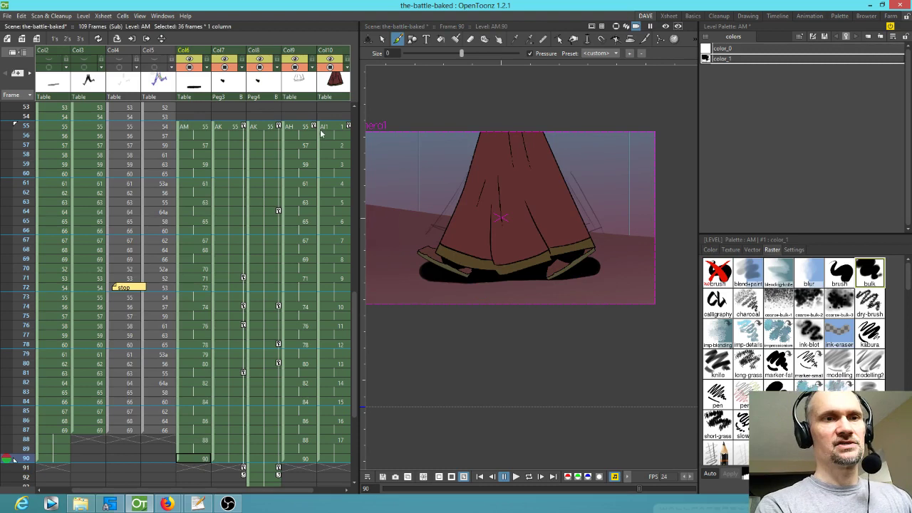
- Move the frame 55 shadow in Col6 up closer to the feet and touch up its lower edge with the brush
click(199, 127)
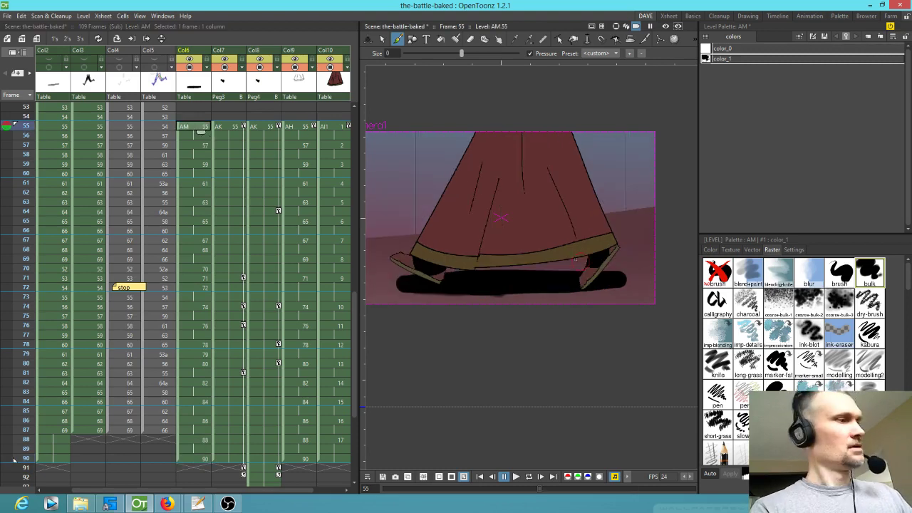
key(s)
mouse_move(365, 295)
mouse_down()
mouse_move(656, 286)
mouse_move(368, 289)
mouse_up()
drag(537, 287, 534, 273)
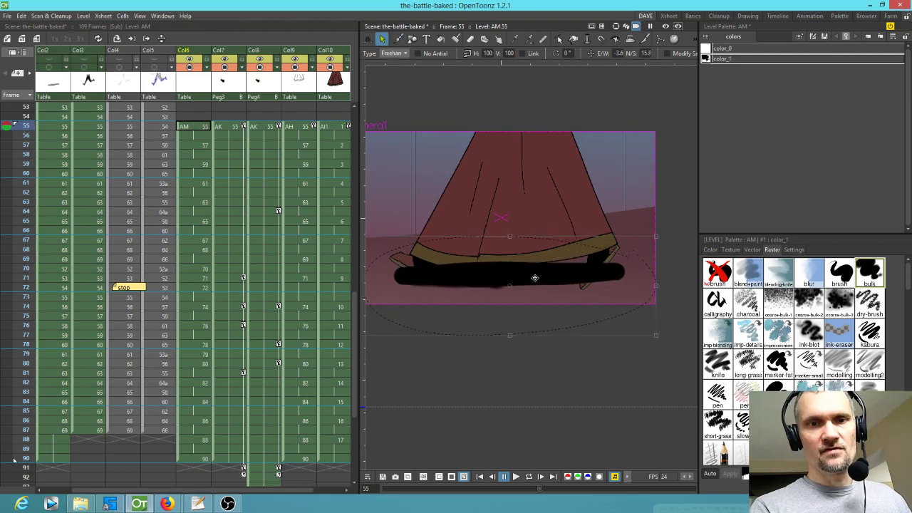
key(b)
mouse_move(464, 282)
mouse_down()
mouse_move(614, 276)
mouse_move(509, 283)
mouse_up()
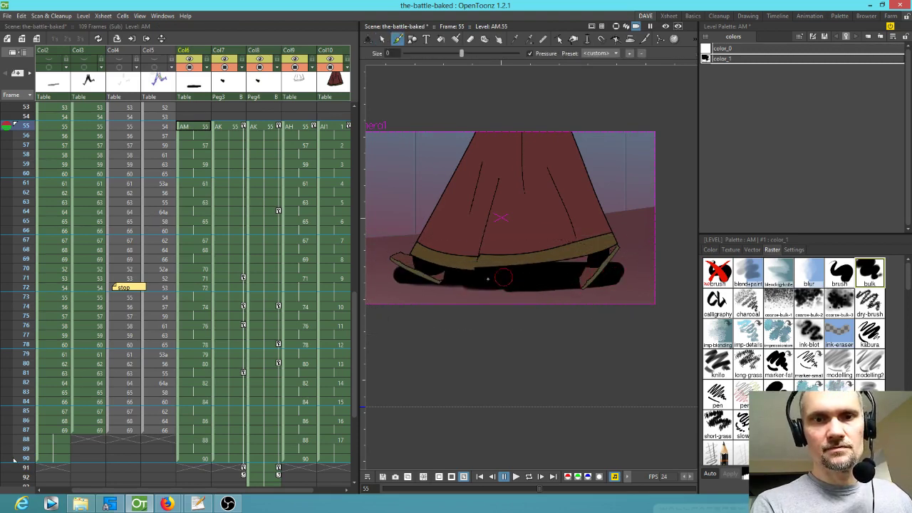
- Extend the frame 57 shadow upward behind the feet with the brush and erase along its lower edge
key(Down)
key(Down)
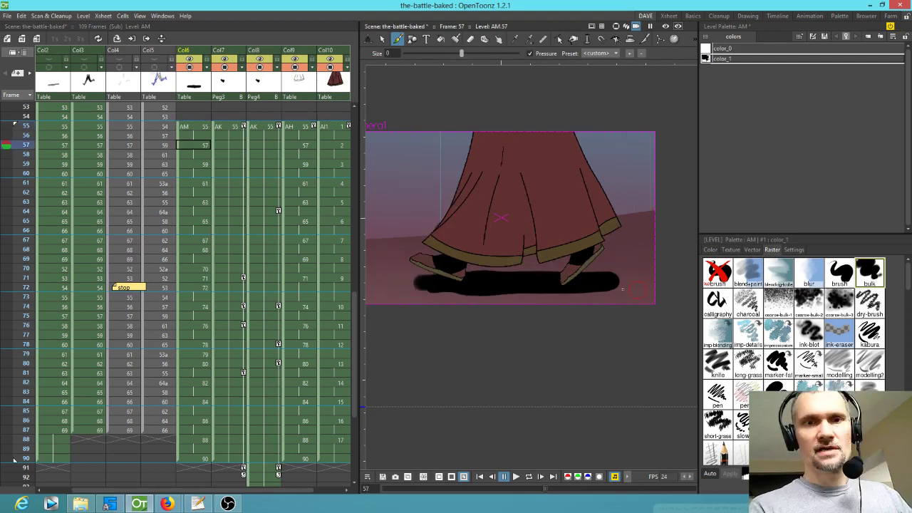
mouse_move(420, 278)
mouse_down()
mouse_move(596, 265)
mouse_move(505, 266)
mouse_move(620, 270)
mouse_up()
key(a)
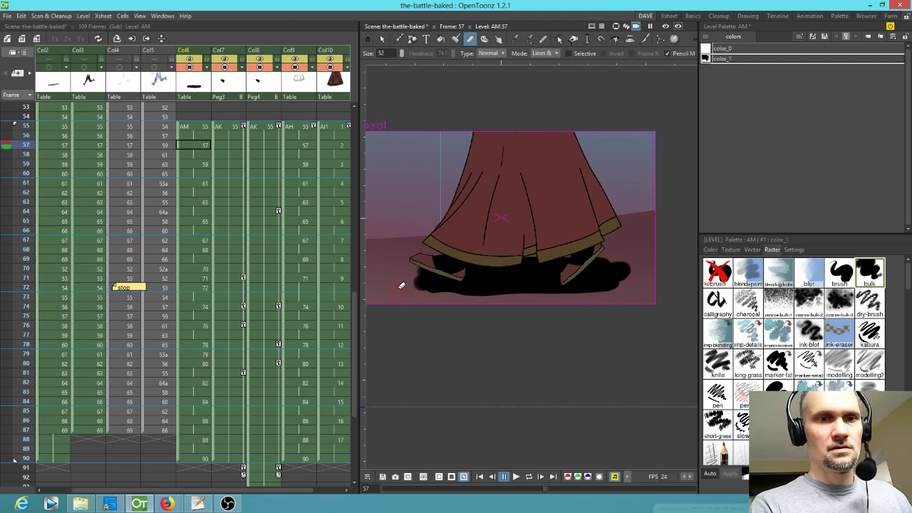
mouse_move(421, 290)
mouse_down()
mouse_move(519, 295)
mouse_move(628, 283)
mouse_up()
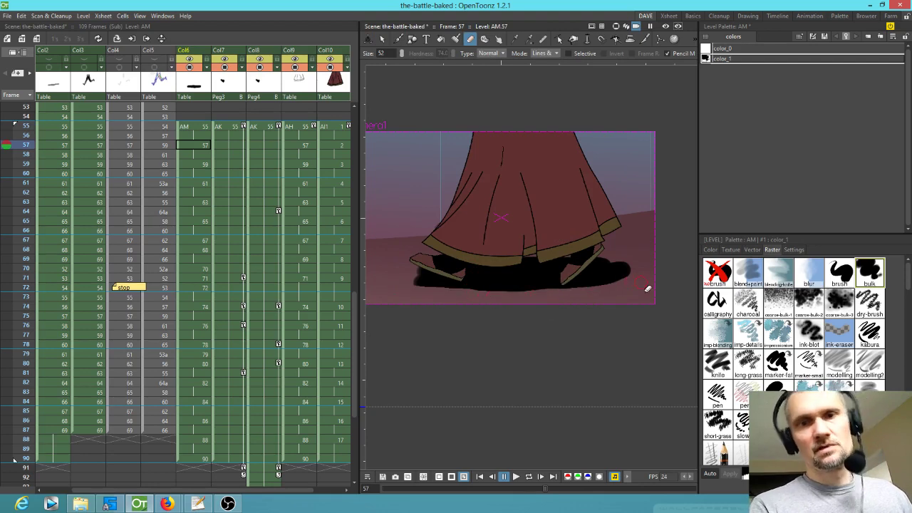
- Select the shadows at frames 59 and 61 of Col6 with a freehand selection and reposition them under the feet
key(period)
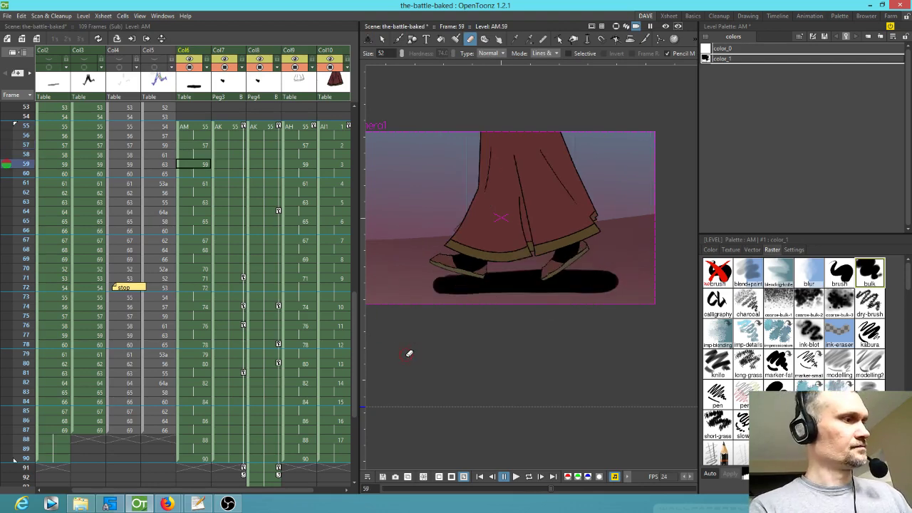
key(b)
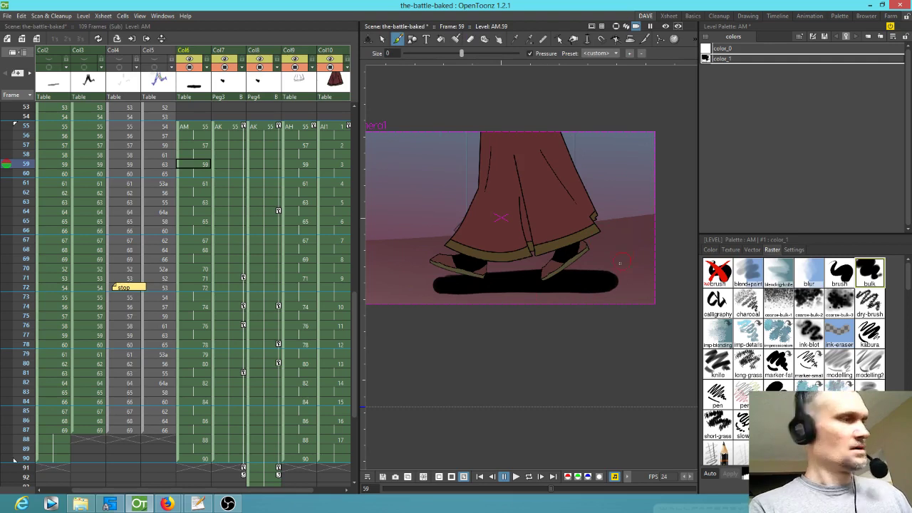
key(s)
mouse_move(588, 242)
mouse_down()
mouse_move(647, 285)
mouse_move(627, 239)
mouse_up()
drag(580, 277, 570, 288)
key(period)
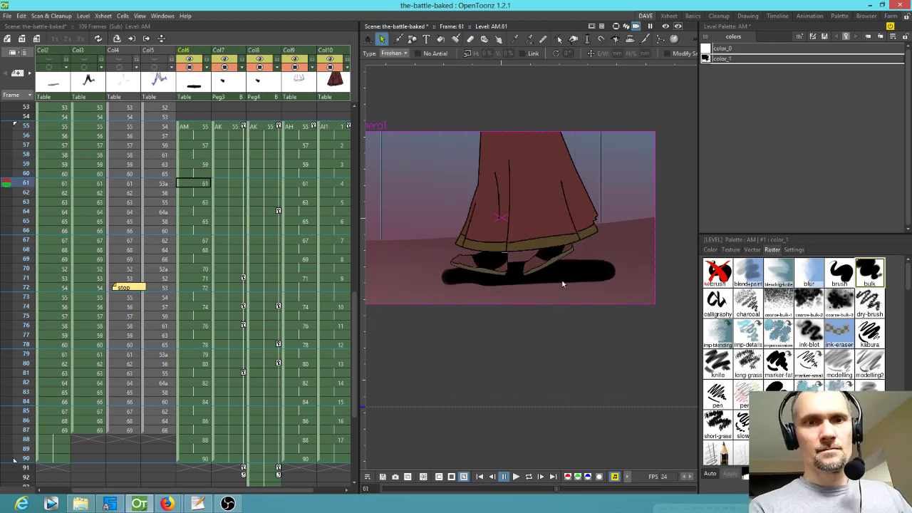
mouse_move(621, 255)
mouse_down()
mouse_move(505, 233)
mouse_move(449, 326)
mouse_move(616, 249)
mouse_up()
drag(538, 299, 533, 293)
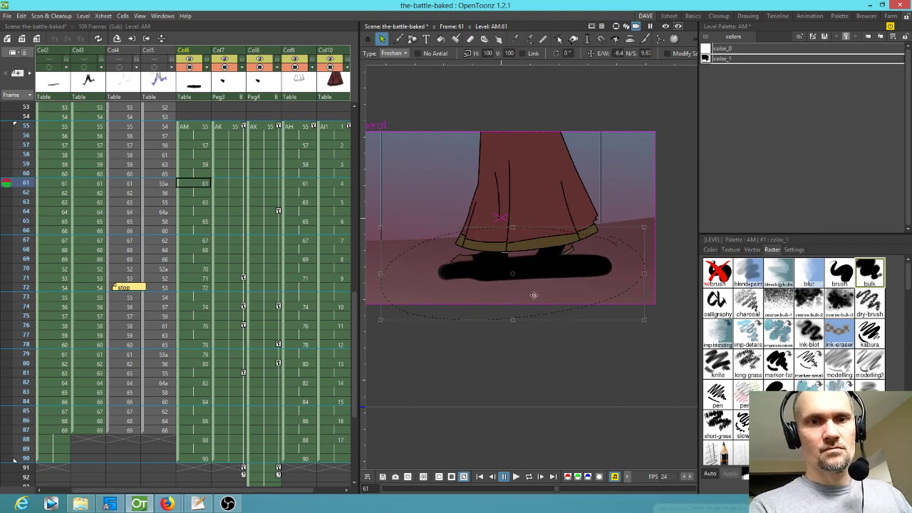
- Reposition the shadows at frames 63 and 67 of Col6 to line up with the feet
key(period)
key(period)
key(comma)
key(comma)
key(period)
drag(572, 244, 573, 244)
drag(543, 289, 549, 281)
key(period)
key(period)
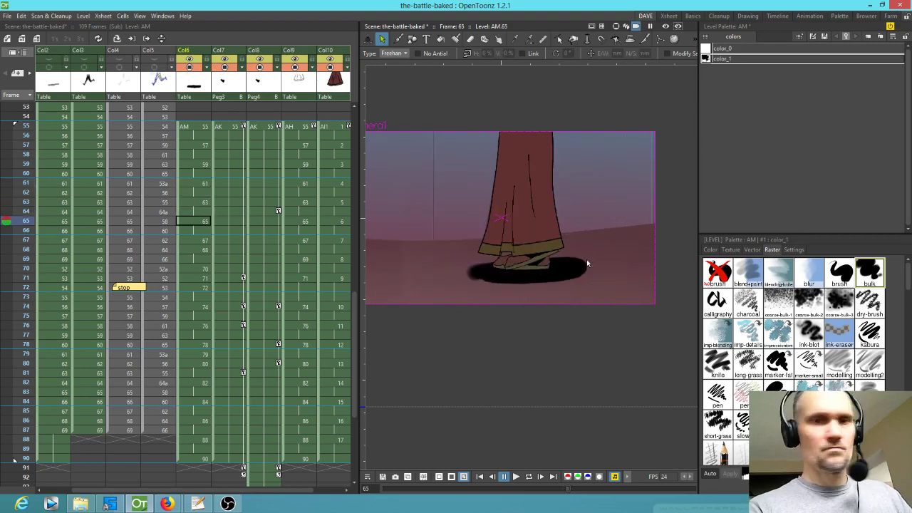
key(period)
key(period)
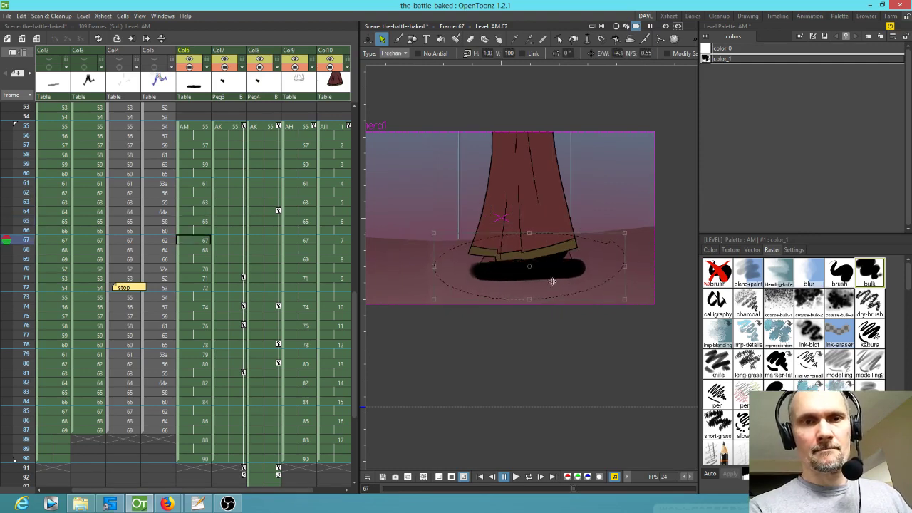
key(period)
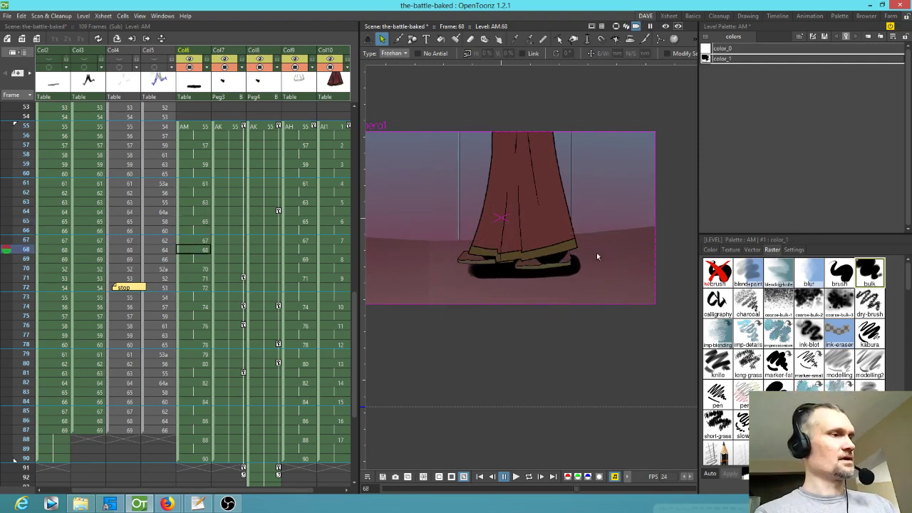
- Play the walk cycle and lower the alpha of the shadow's color_1 style to 131
key(p)
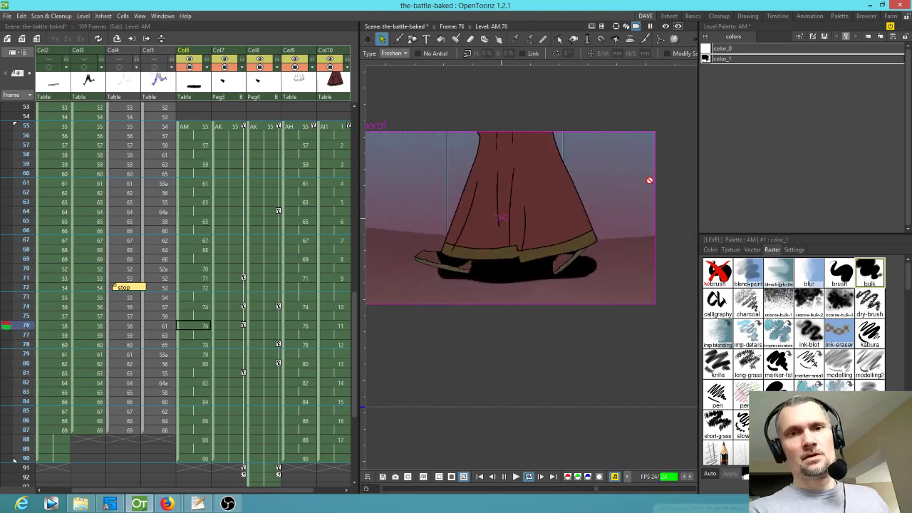
click(710, 249)
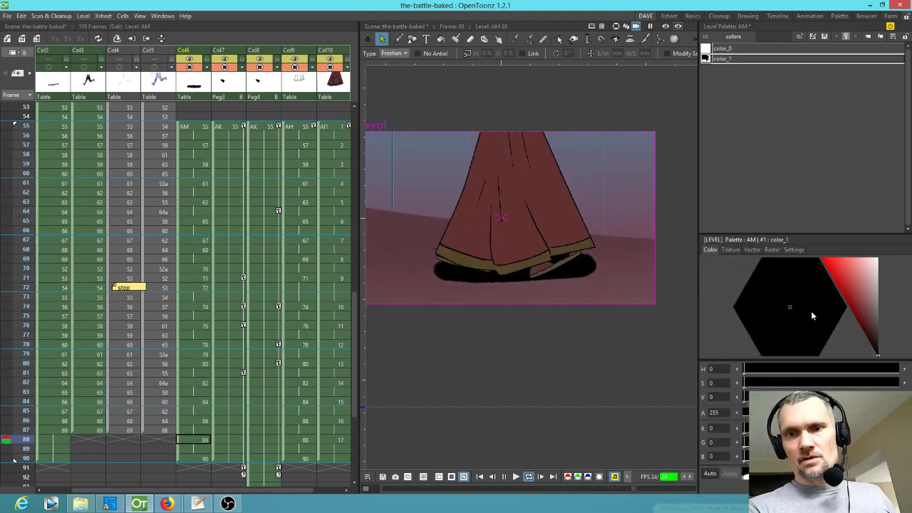
drag(898, 413, 824, 413)
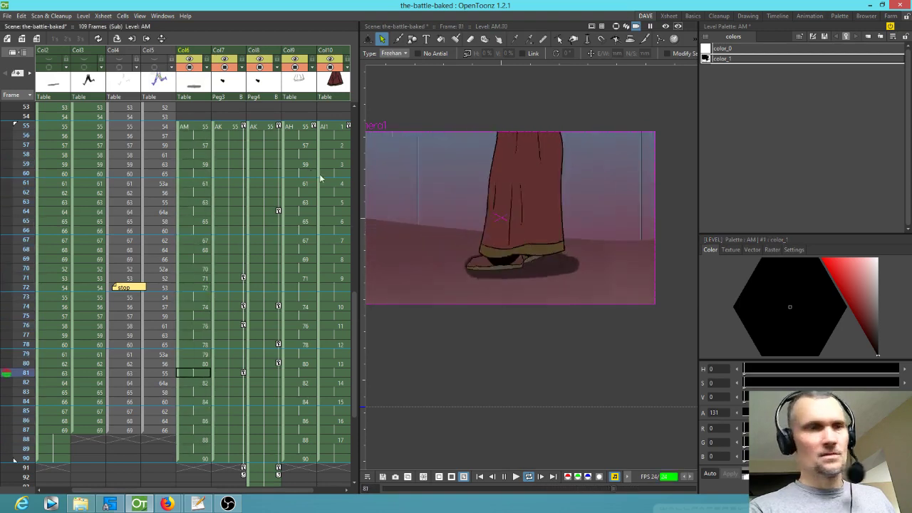
- Create a new drawing at frame 55 of Col11 and set its color_1 style to dark blue
scroll(257, 167, right, 4)
click(231, 130)
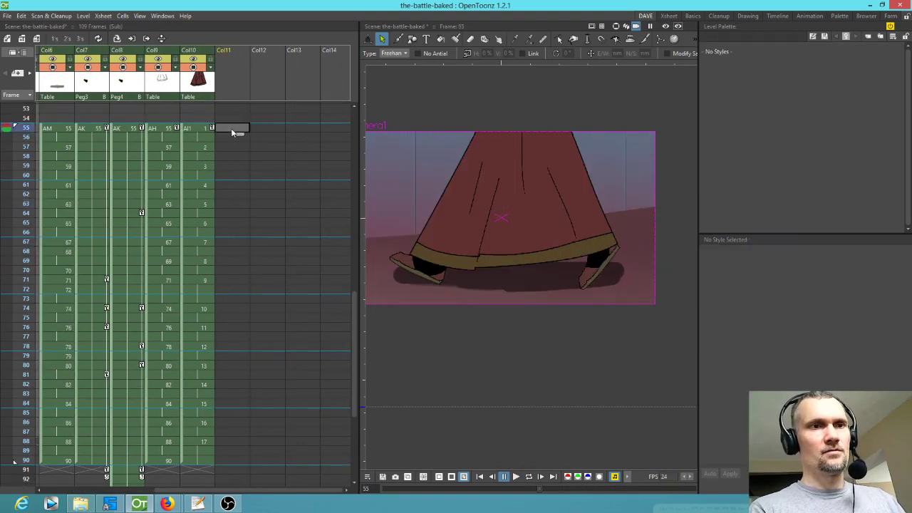
key(b)
click(597, 322)
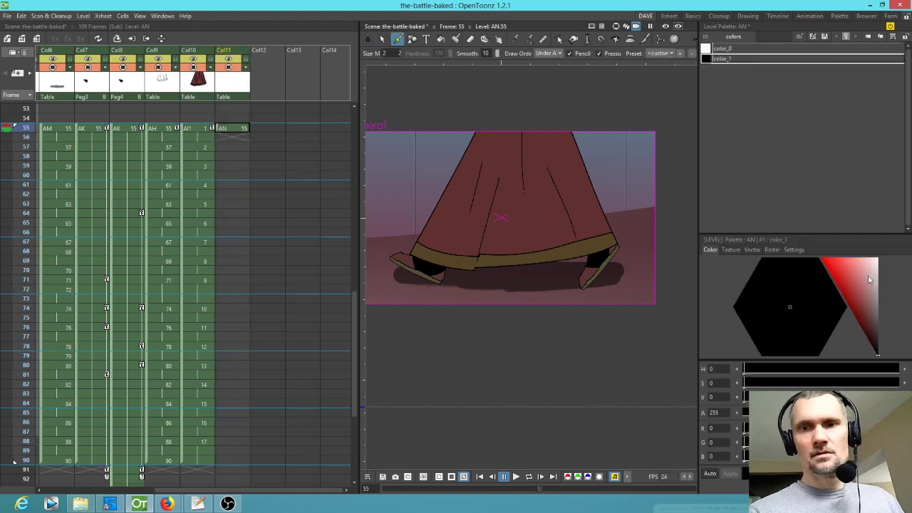
click(872, 319)
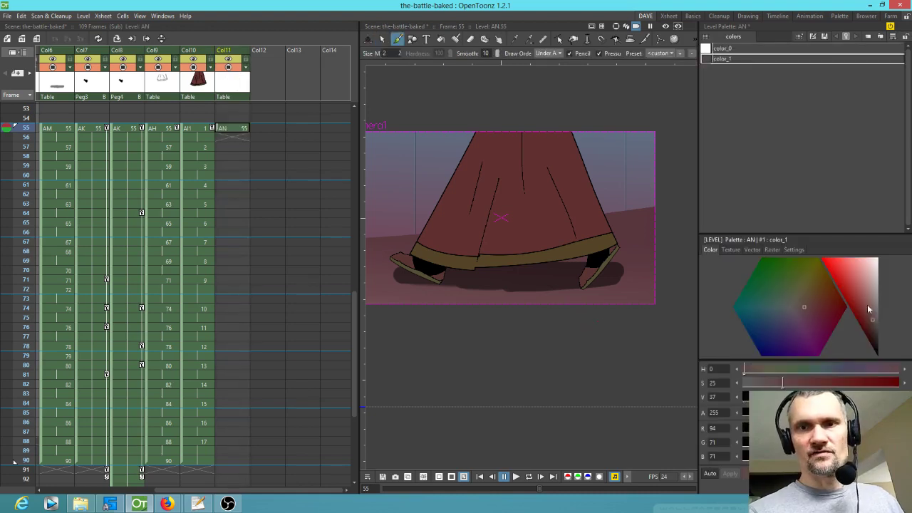
click(779, 336)
- Apply a soft raster brush style to color_1 of level AN and set the brush size to 2.13
click(770, 249)
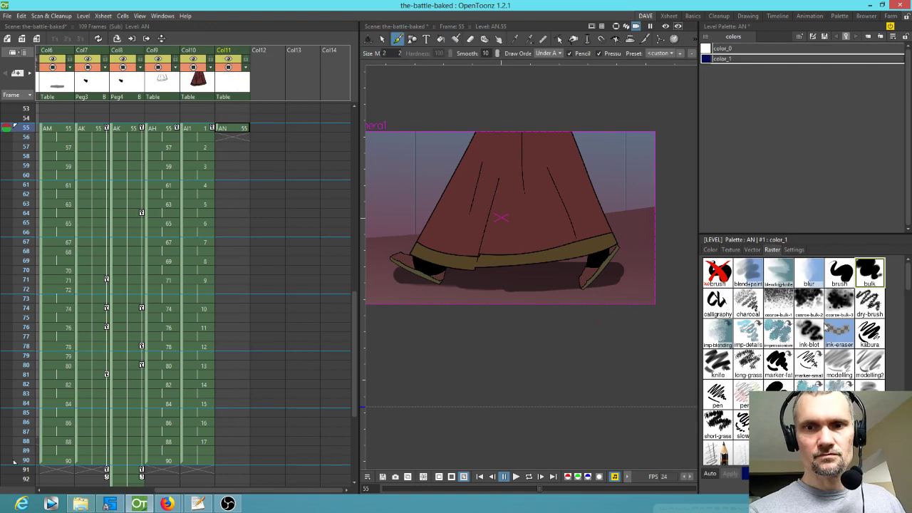
click(741, 389)
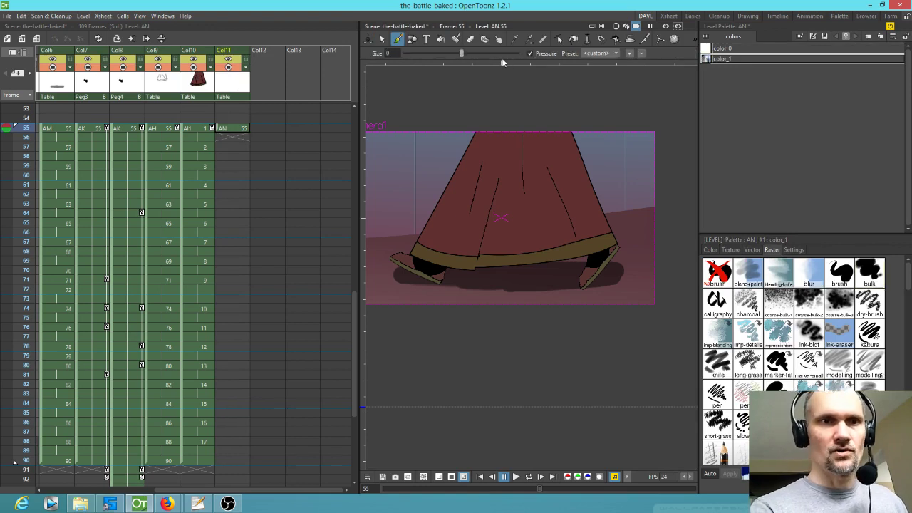
drag(461, 52, 501, 52)
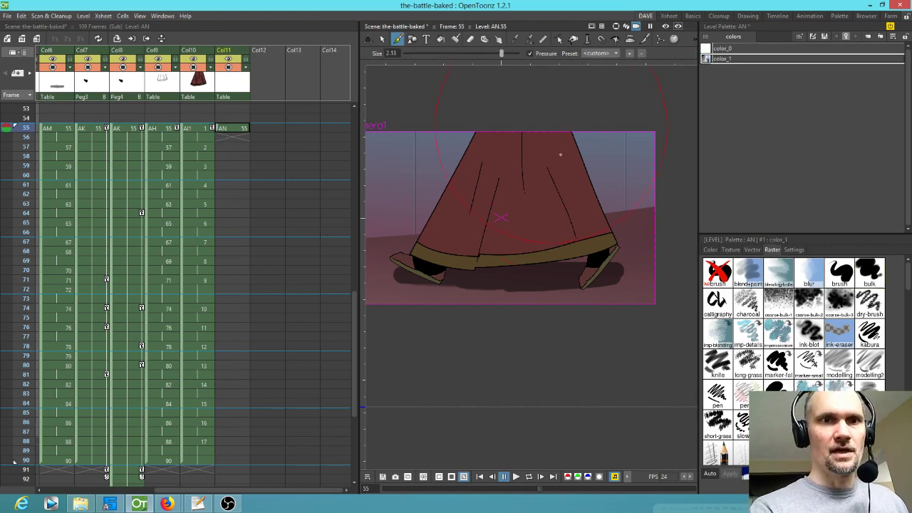
- Paint a soft dark blue vignette around the edges of the camera frame at frame 55 of Col11
mouse_move(418, 173)
mouse_down()
mouse_move(445, 163)
mouse_move(417, 208)
mouse_move(527, 158)
mouse_move(673, 171)
mouse_up()
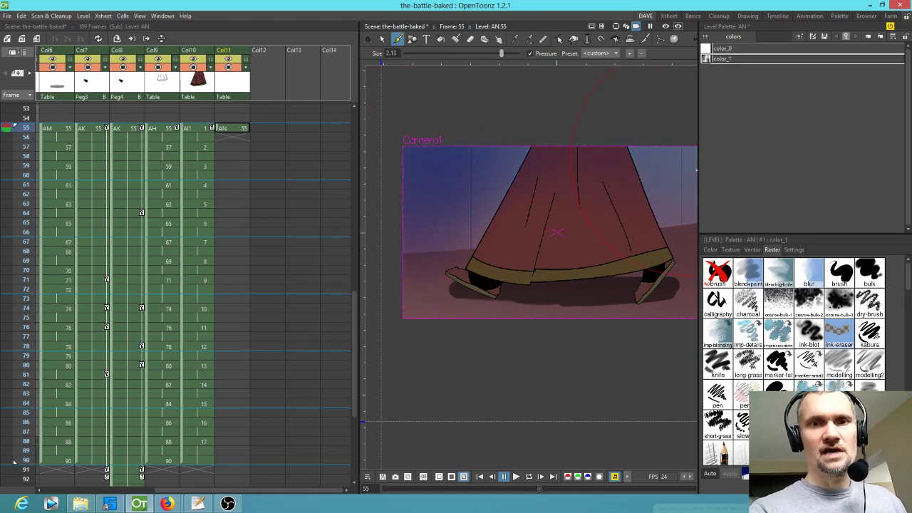
drag(623, 142, 603, 134)
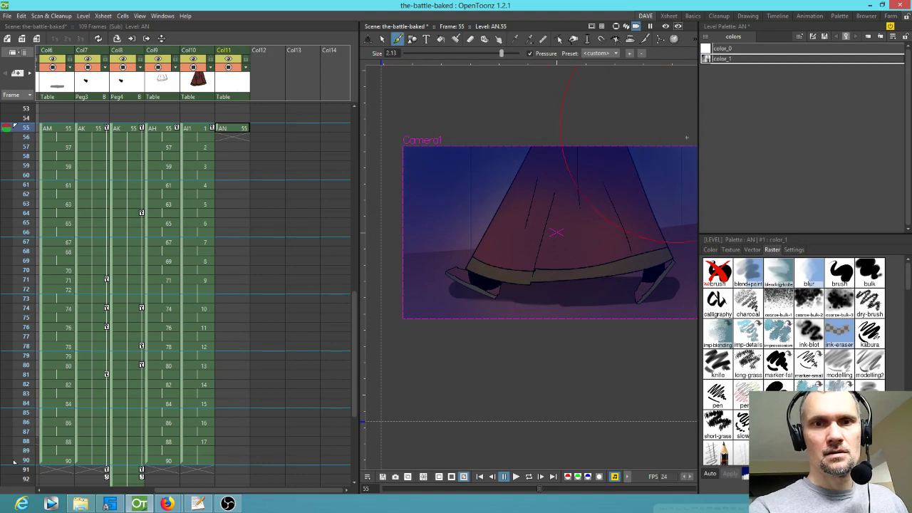
drag(672, 283, 588, 264)
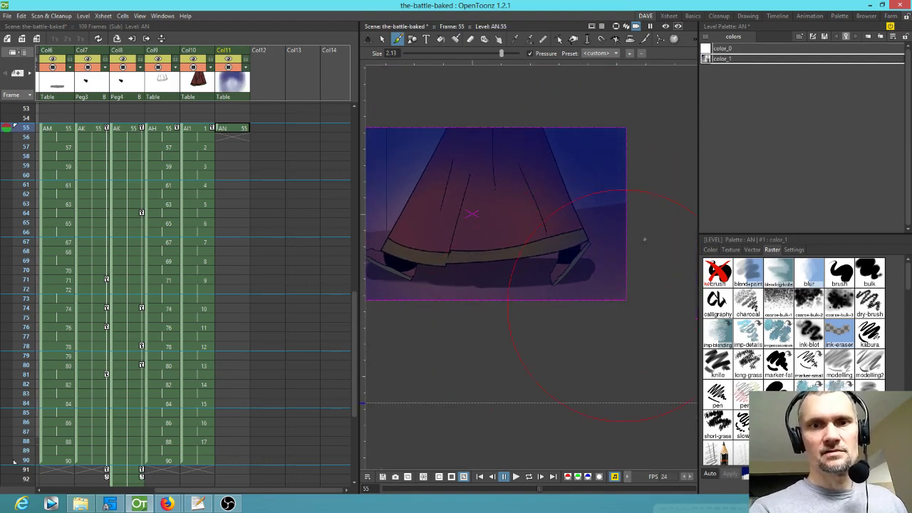
drag(527, 361, 666, 368)
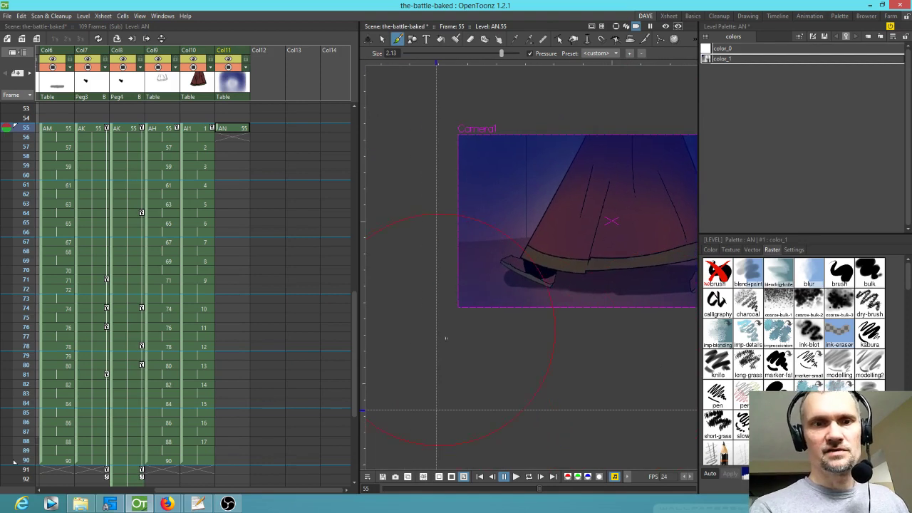
- Darken the color_1 style of the vignette to hue 233, saturation 91 and value 19
click(711, 250)
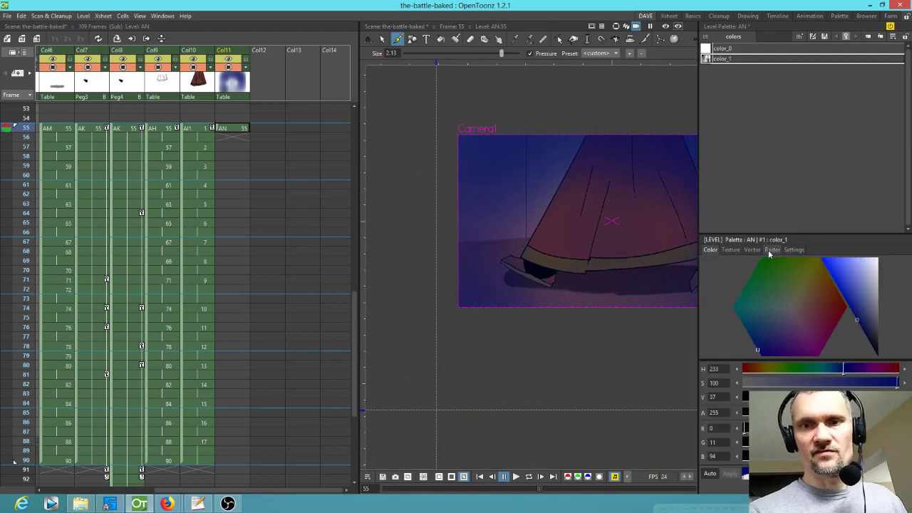
mouse_move(872, 332)
mouse_down()
mouse_move(863, 339)
mouse_move(869, 347)
mouse_up()
drag(623, 314, 528, 314)
drag(872, 346, 862, 331)
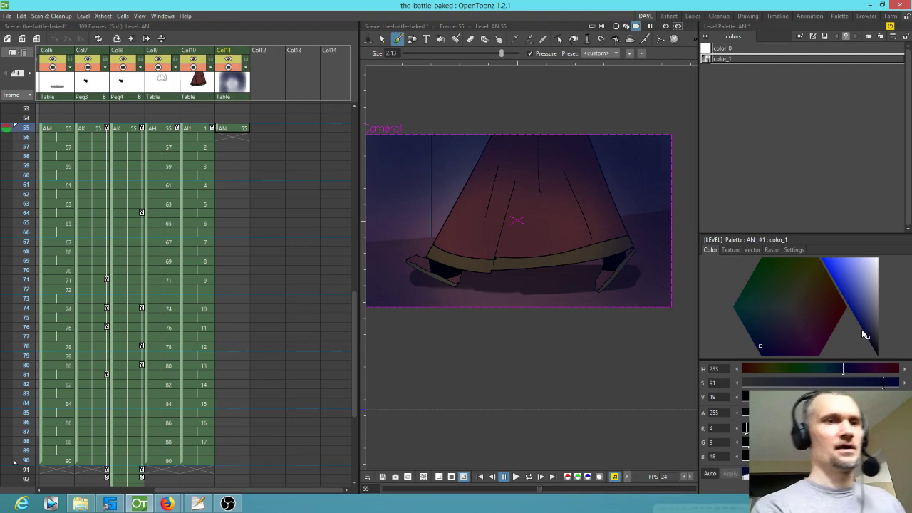
- Extend the vignette drawing in Col11 from frame 55 through frame 90 and play the walk cycle
click(234, 128)
drag(240, 136, 239, 456)
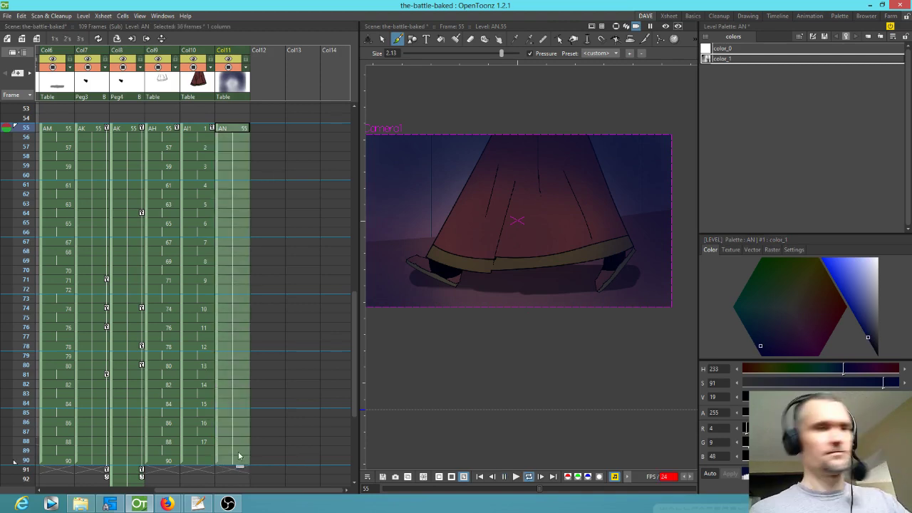
key(l)
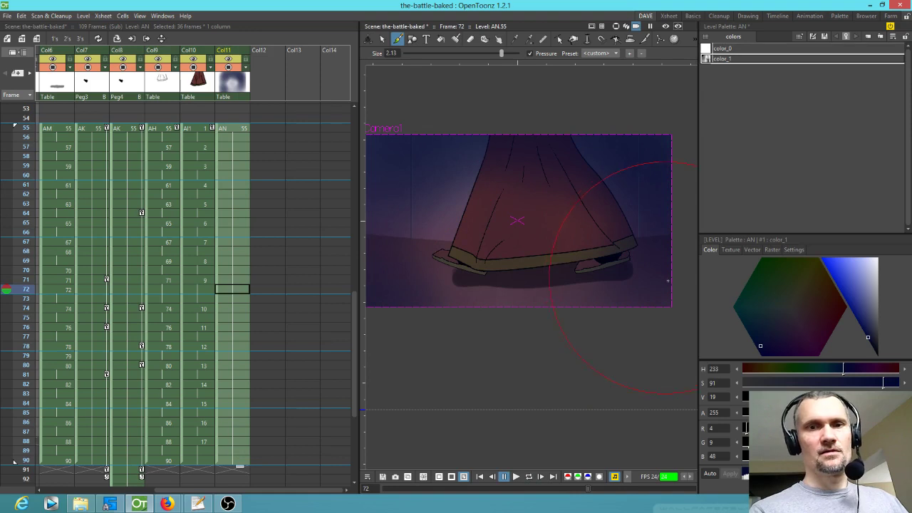
- Erase the painted vignette inside the camera frame using the Eraser at size 100
key(a)
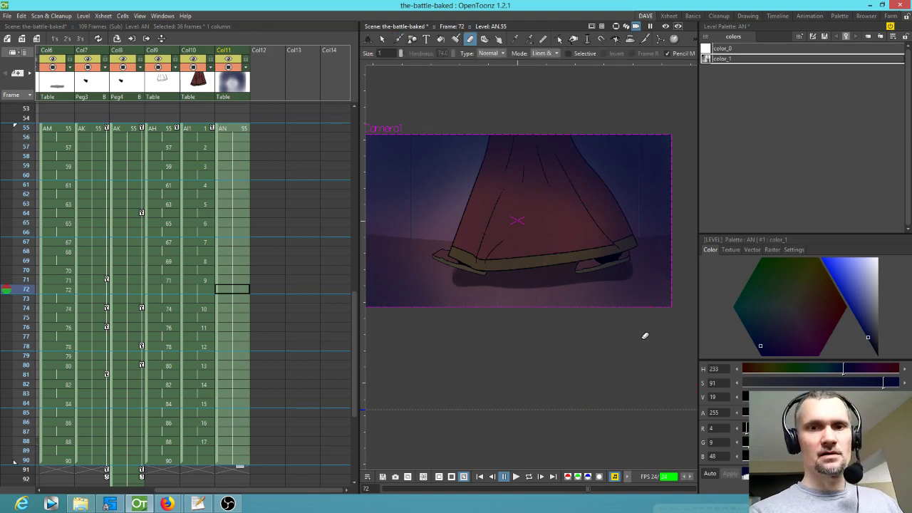
mouse_move(665, 298)
mouse_down()
mouse_move(651, 292)
mouse_move(674, 235)
mouse_move(635, 262)
mouse_up()
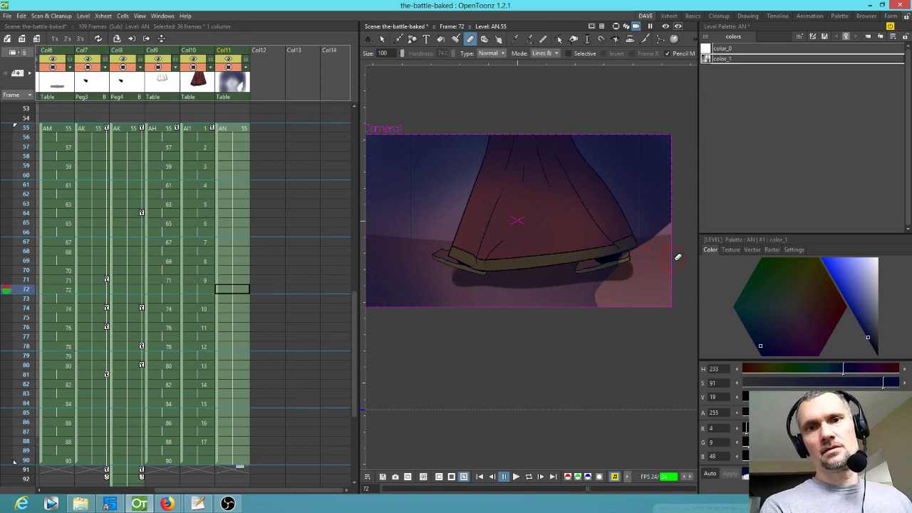
mouse_move(606, 326)
mouse_down()
mouse_move(559, 323)
mouse_move(644, 235)
mouse_move(650, 208)
mouse_move(470, 324)
mouse_move(513, 259)
mouse_move(658, 133)
mouse_move(531, 183)
mouse_move(365, 291)
mouse_move(429, 193)
mouse_move(433, 152)
mouse_move(319, 164)
mouse_up()
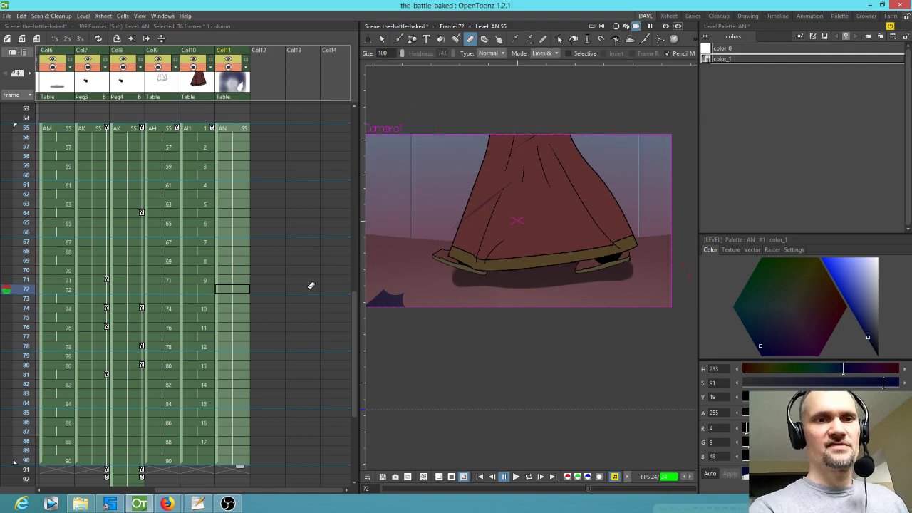
drag(311, 285, 359, 341)
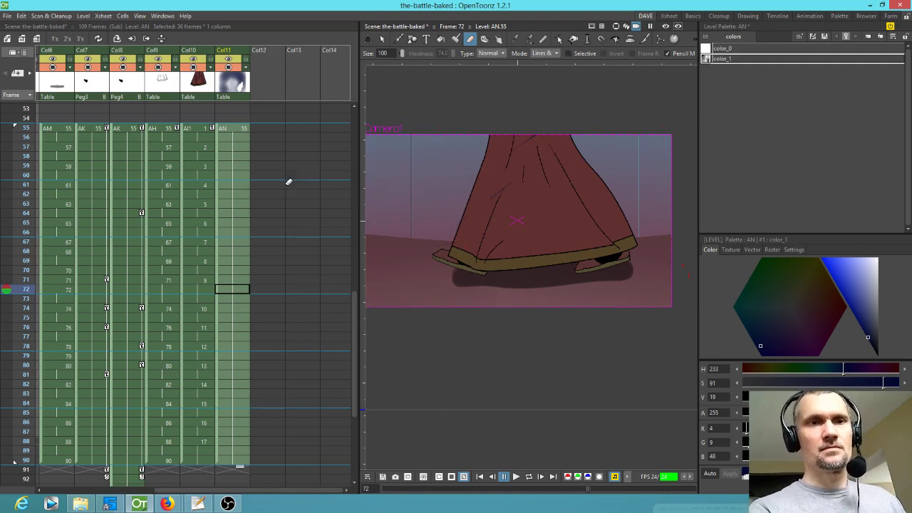
scroll(581, 282, down, 1)
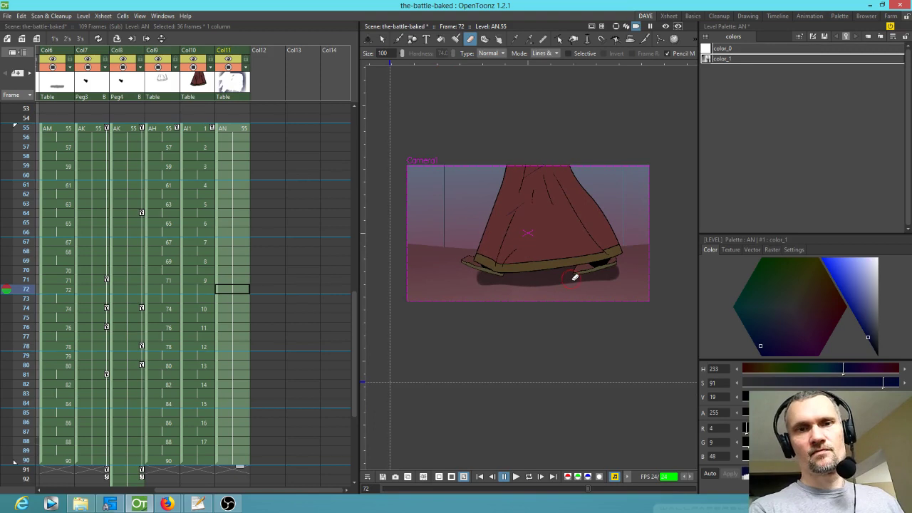
- Repaint a soft vignette around the camera frame edges at frame 72 of Col11 with the 2.13 brush
key(b)
drag(360, 190, 322, 195)
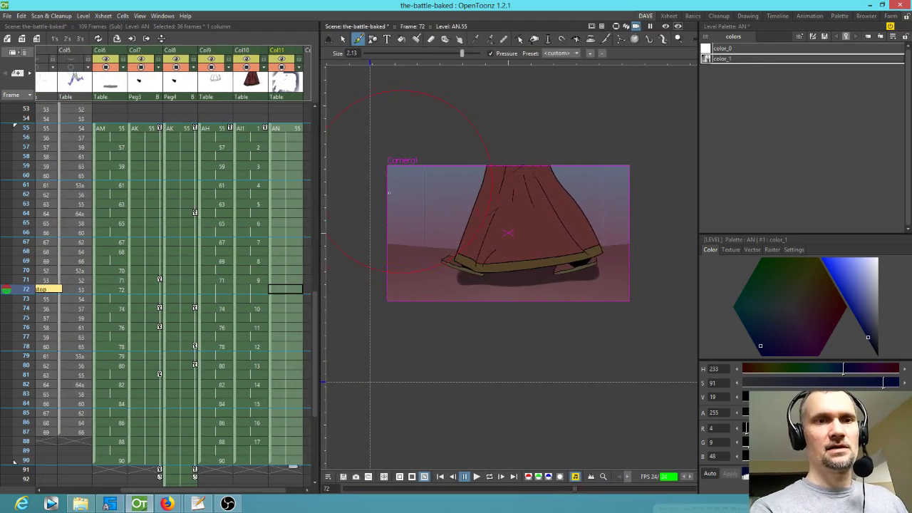
click(371, 219)
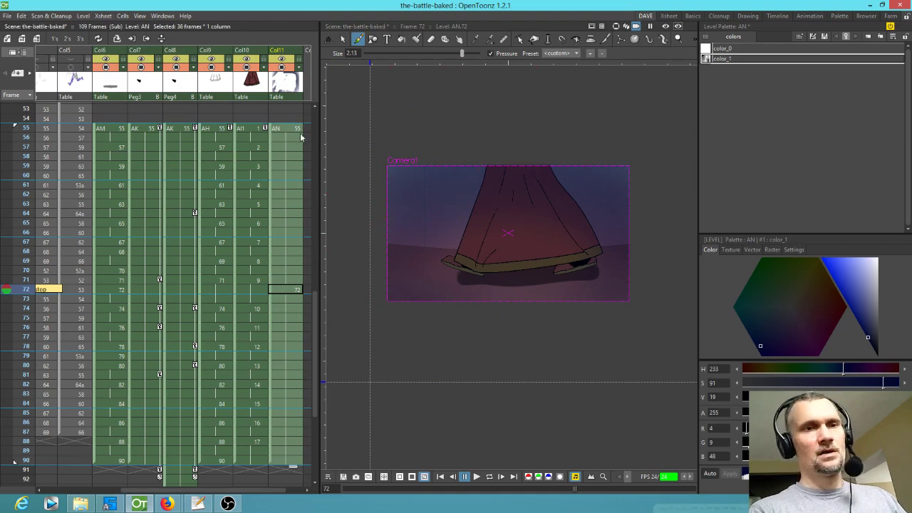
- Delete the old AN 55 cells from Col11 and extend the AN 72 drawing from frame 55 through frame 90
mouse_move(294, 130)
mouse_down()
mouse_move(289, 279)
mouse_move(272, 300)
mouse_move(293, 129)
mouse_move(293, 139)
mouse_up()
key(Delete)
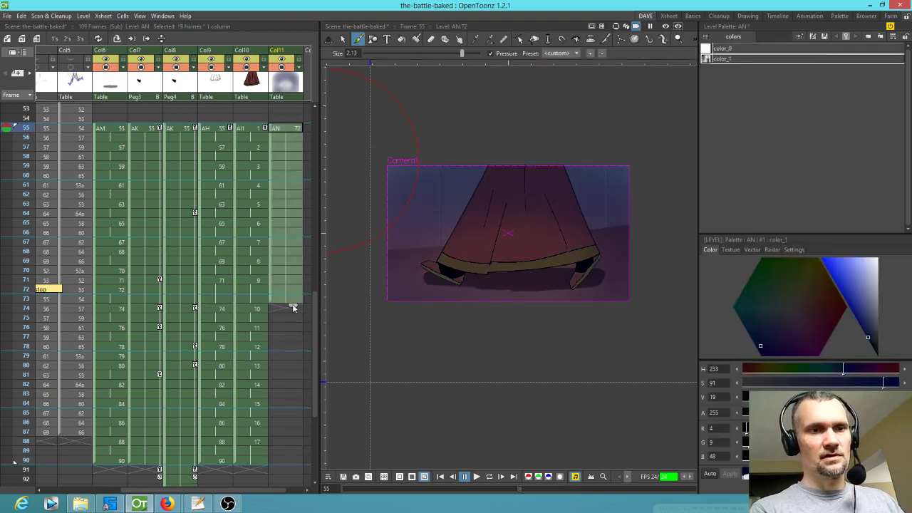
drag(292, 305, 292, 467)
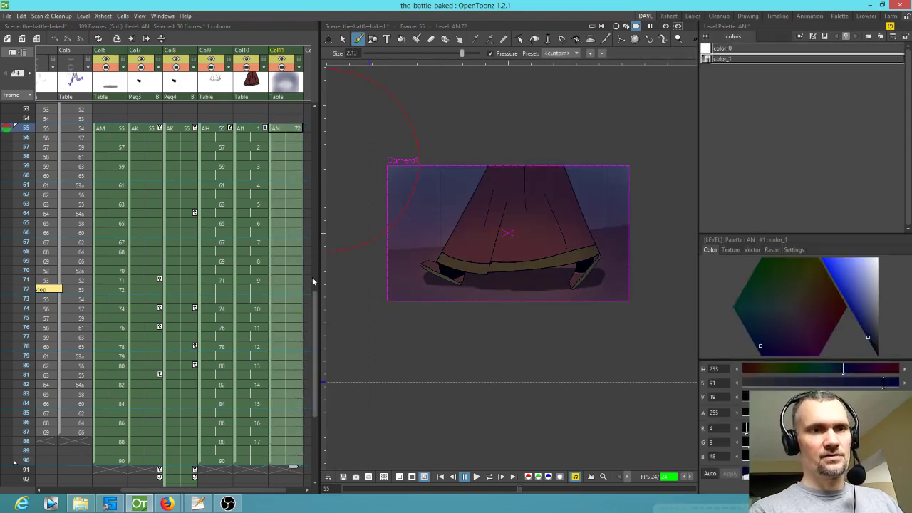
- Darken the vignette's color_1 to RGB 18, 20, 33 while playing the walk cycle, and turn on the preview
click(287, 131)
key(l)
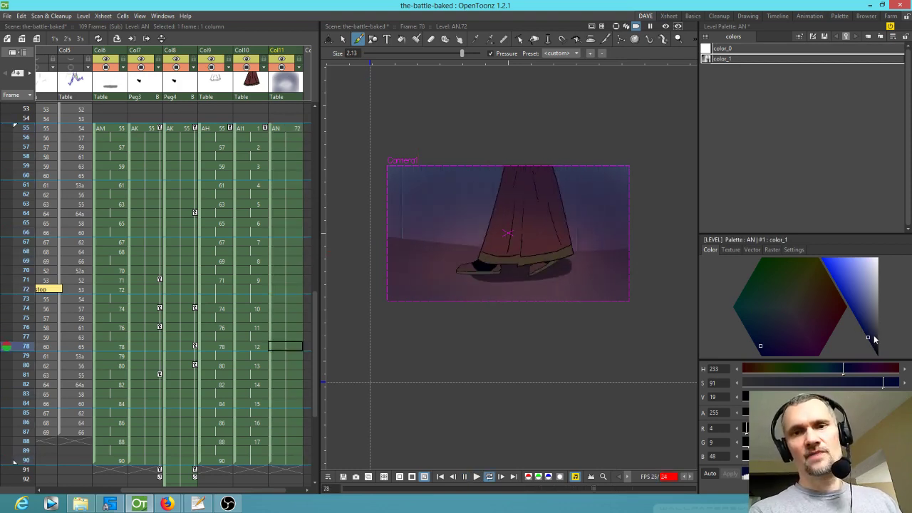
mouse_move(875, 339)
mouse_down()
mouse_move(876, 365)
mouse_move(863, 341)
mouse_move(882, 350)
mouse_up()
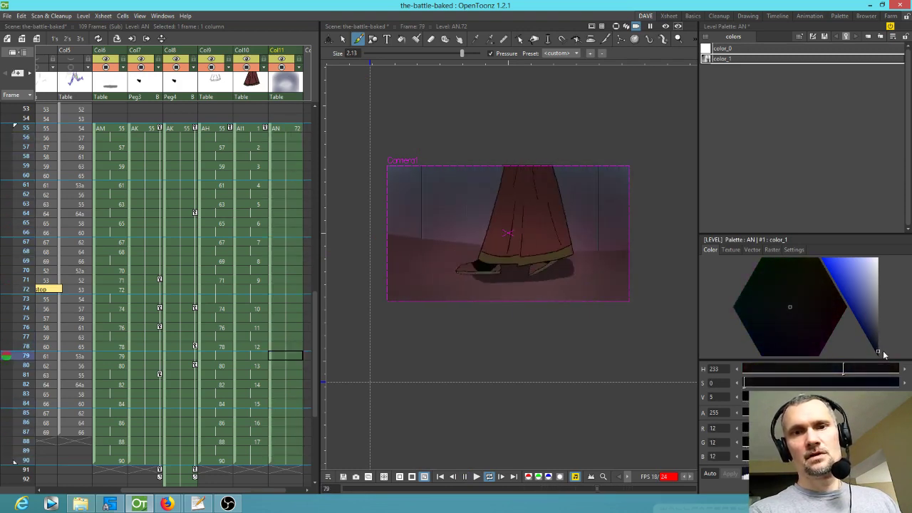
click(874, 342)
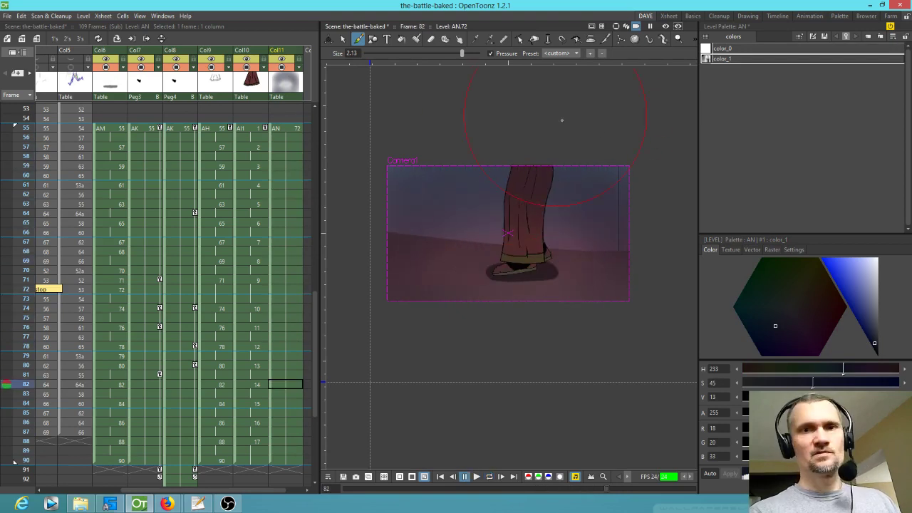
click(666, 27)
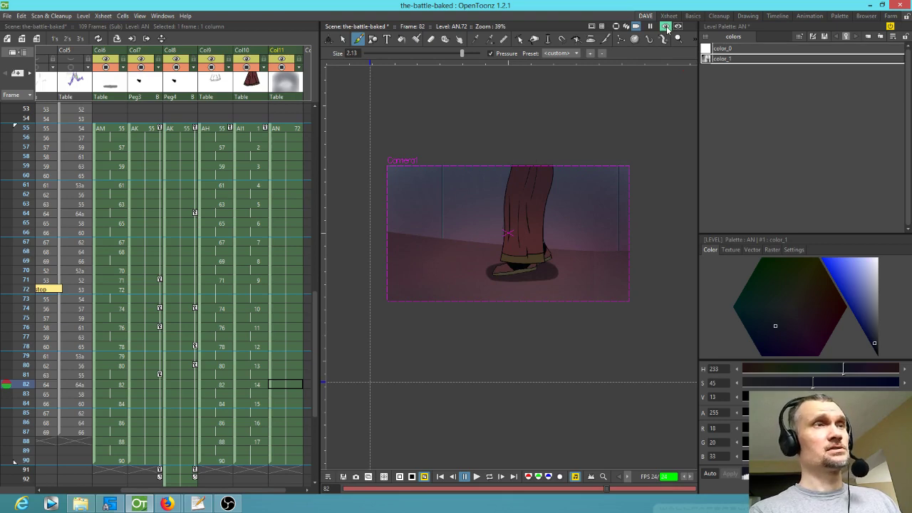
key(shift+s)
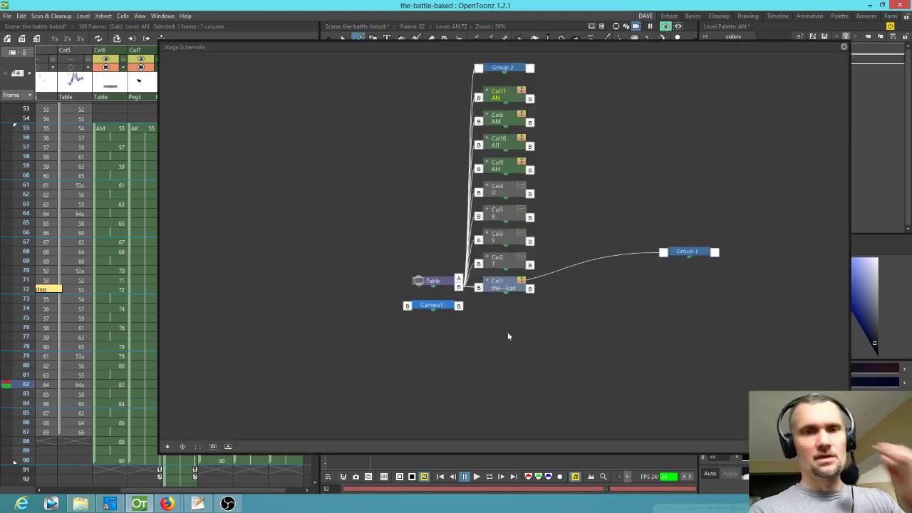
click(841, 447)
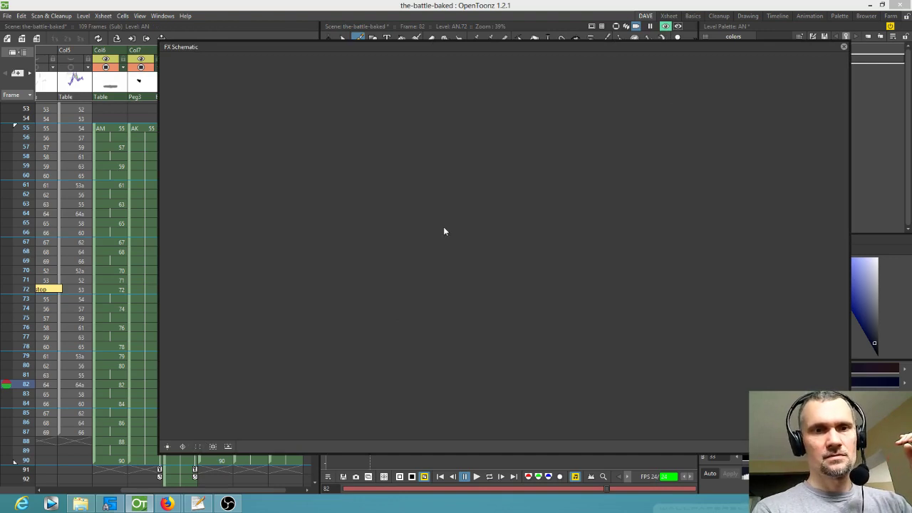
click(844, 47)
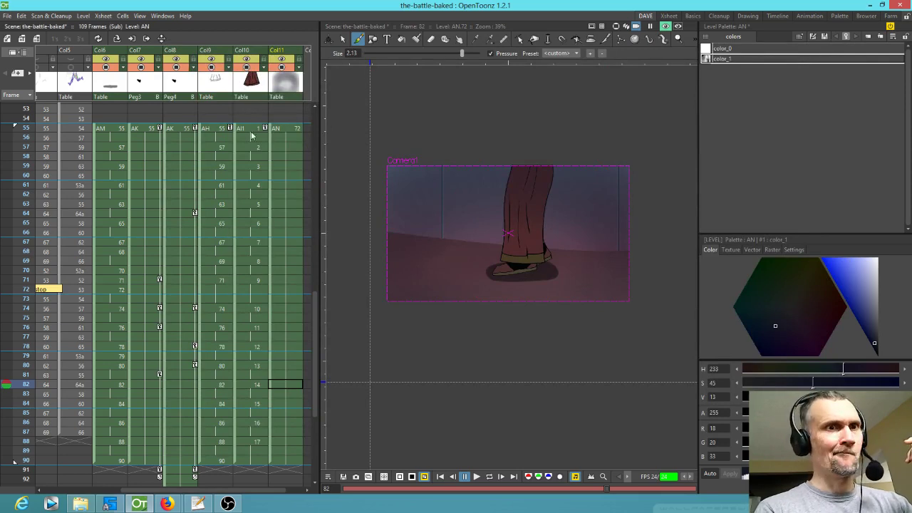
- Open the Fx Schematic, fit its nodes to the window and collapse them to their compact size without thumbnails
click(278, 130)
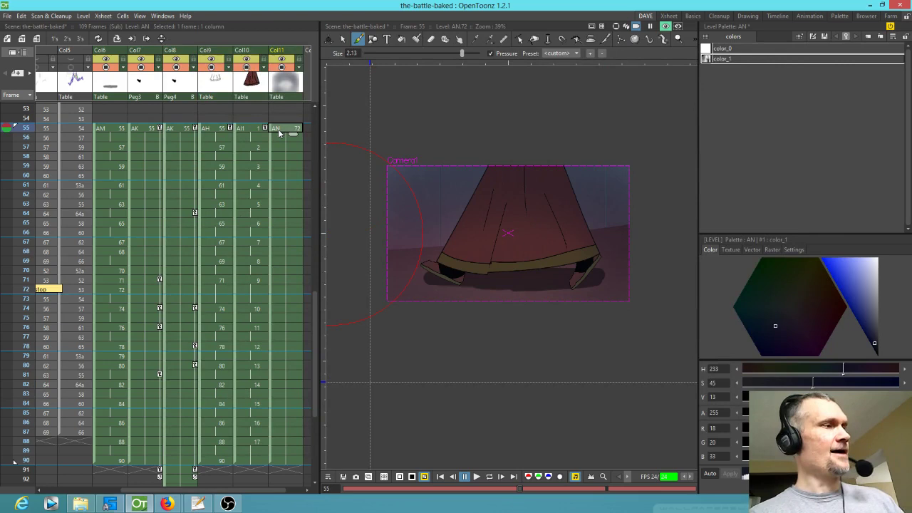
key(alt+s)
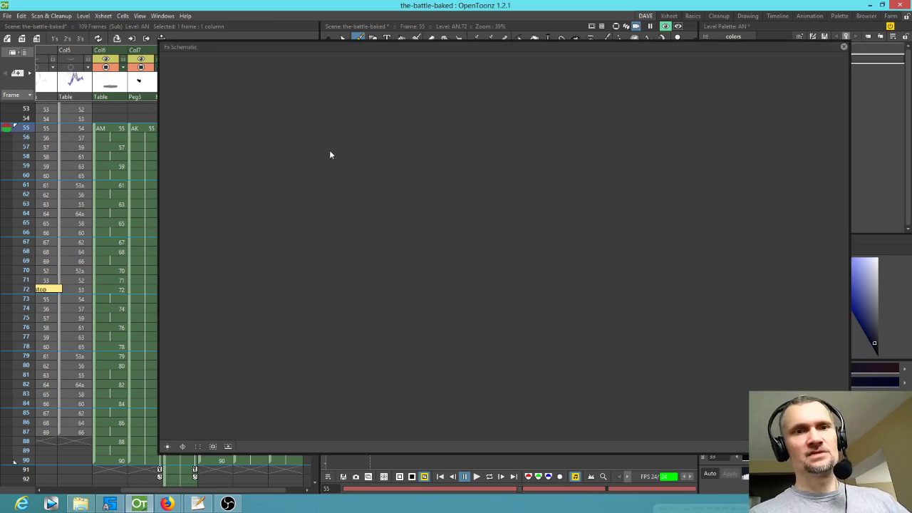
click(231, 449)
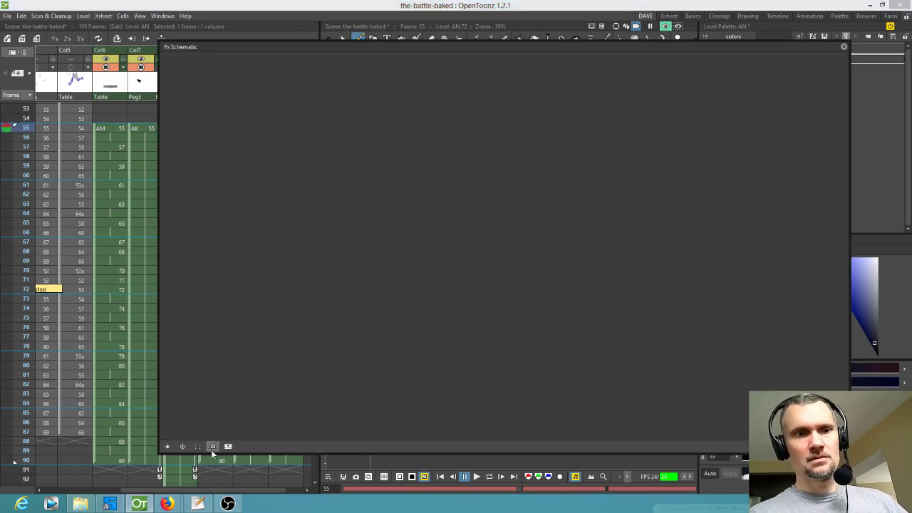
click(167, 446)
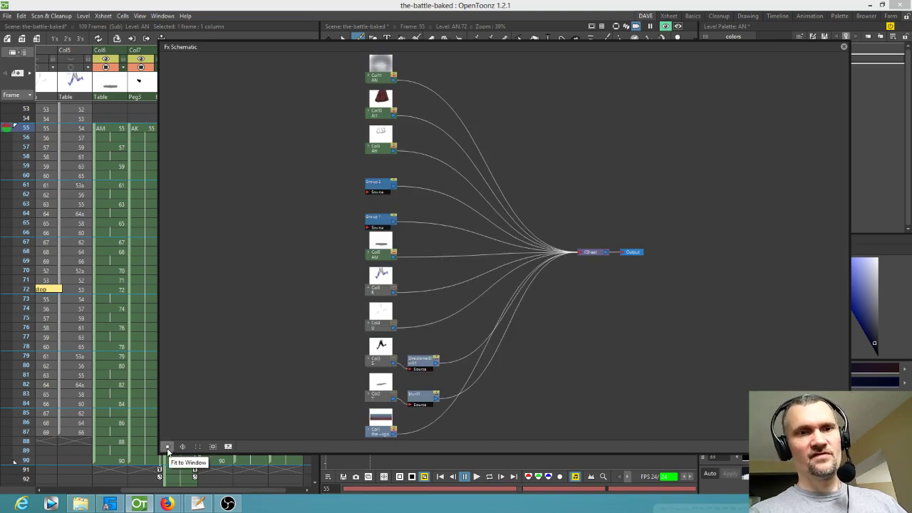
click(228, 446)
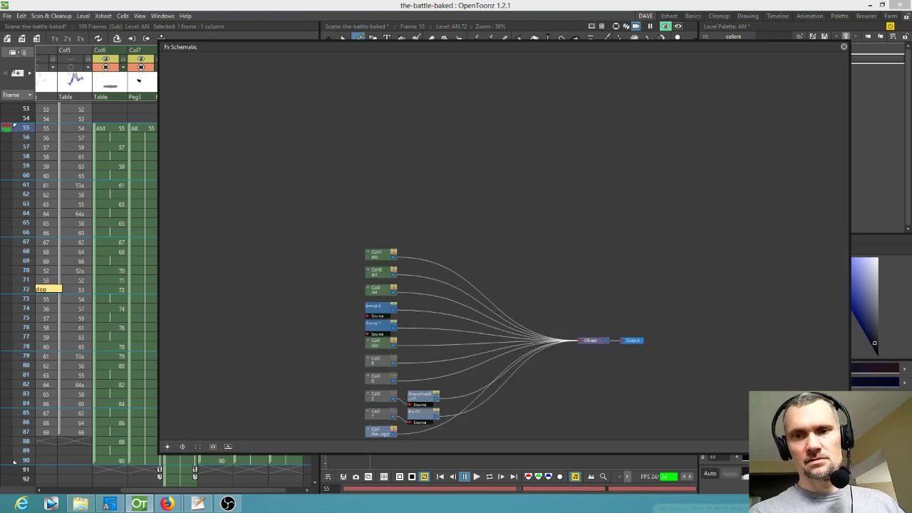
scroll(522, 387, down, 1)
drag(526, 389, 500, 288)
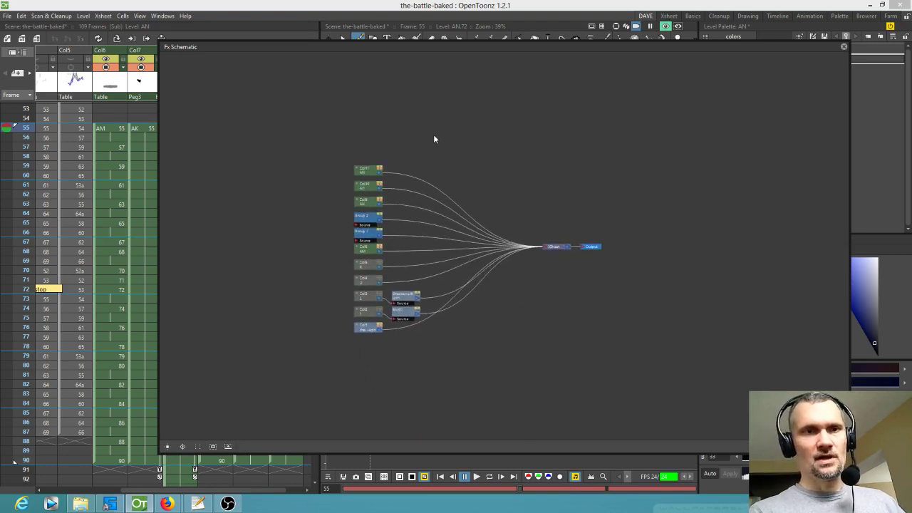
drag(462, 52, 418, 40)
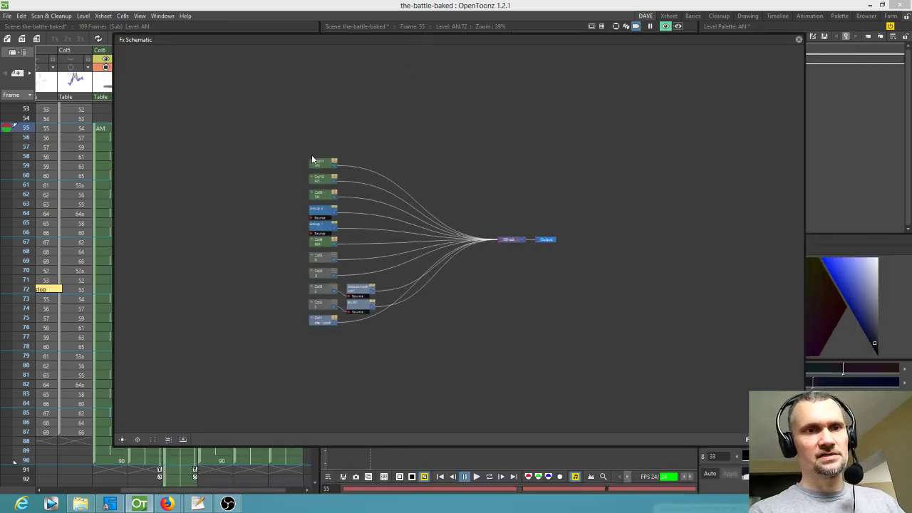
- Insert a Blur effect between the Col6 AM shadow node and the XSheet node, then close the Fx Schematic
scroll(320, 162, up, 2)
drag(340, 361, 348, 104)
right_click(349, 103)
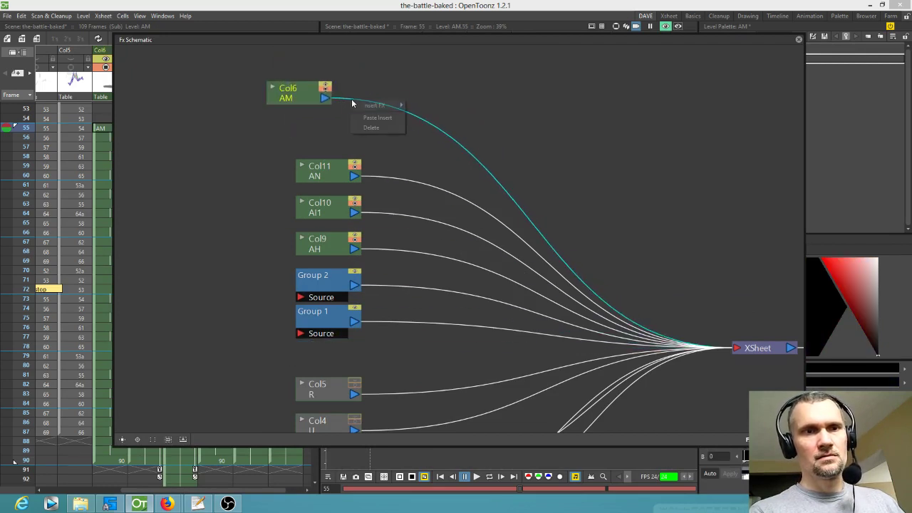
mouse_move(376, 105)
mouse_move(446, 116)
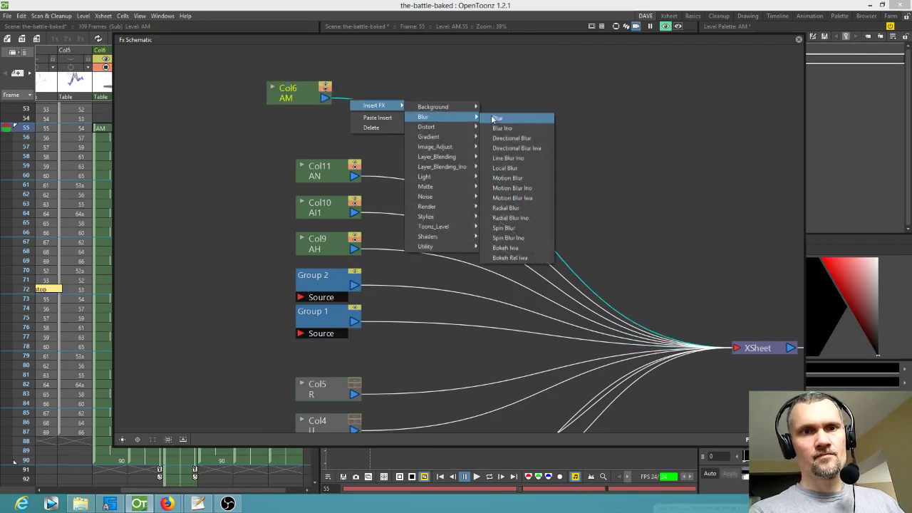
click(508, 120)
drag(776, 42, 285, 0)
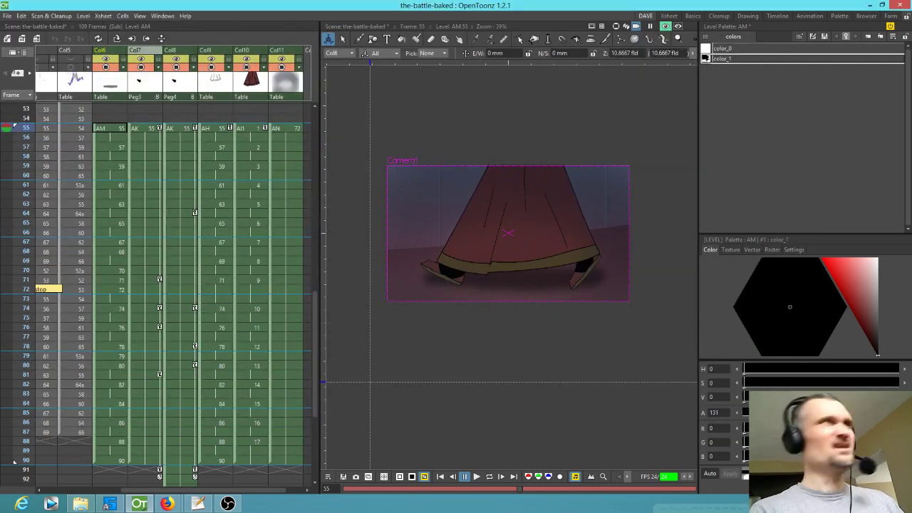
- Set the shadow's Blur effect value to 4 mm and close its settings
key(ctrl+k)
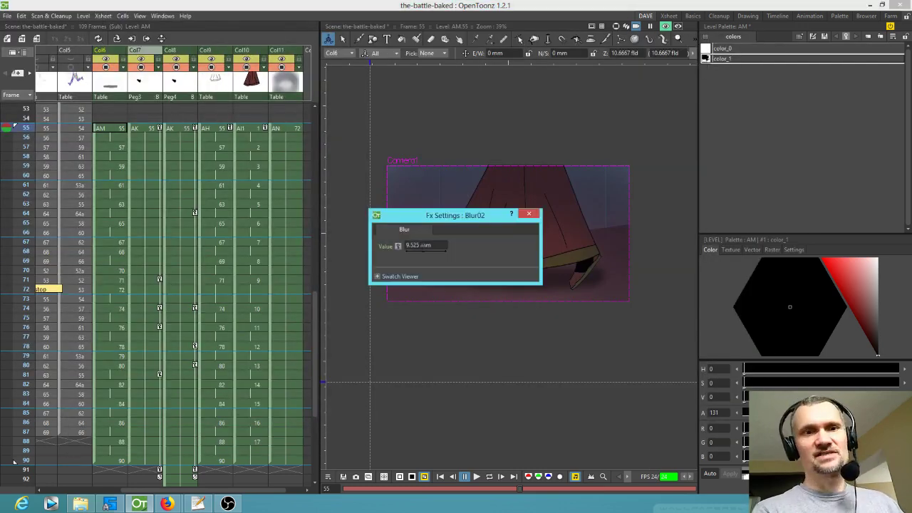
click(435, 245)
text(5)
key(Return)
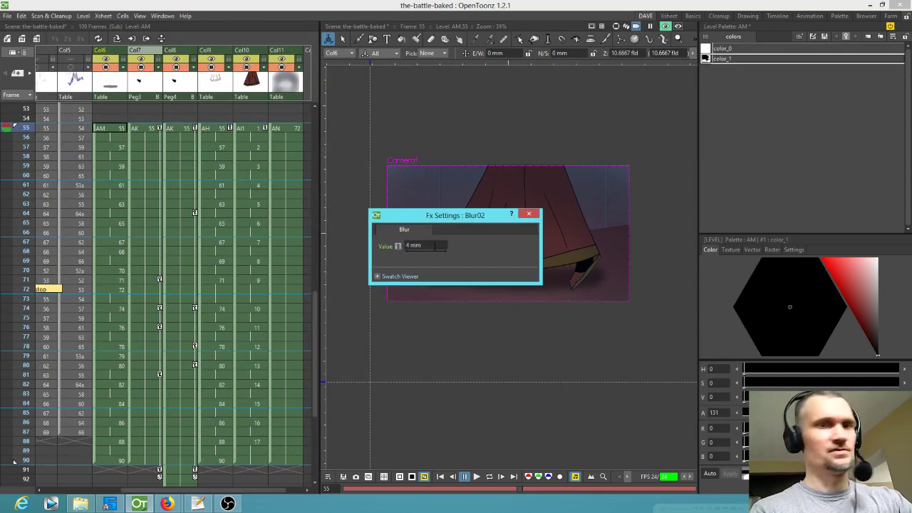
click(529, 214)
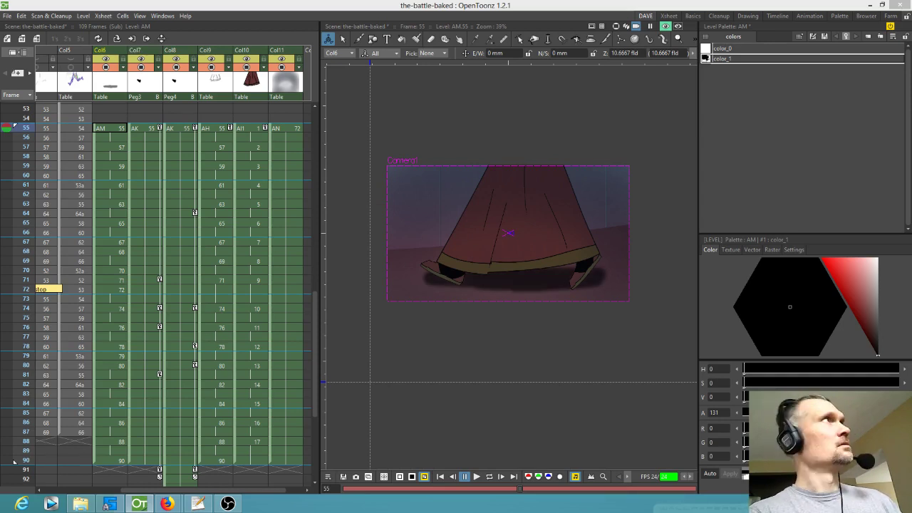
- Set the Directional Blur effect's intensity to 8 and close its settings
click(456, 263)
text(8)
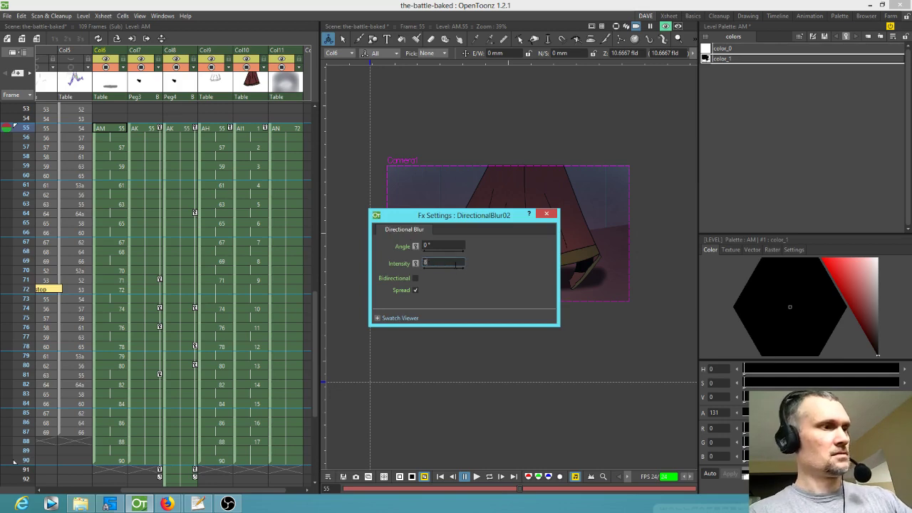
key(Return)
drag(478, 216, 0, 0)
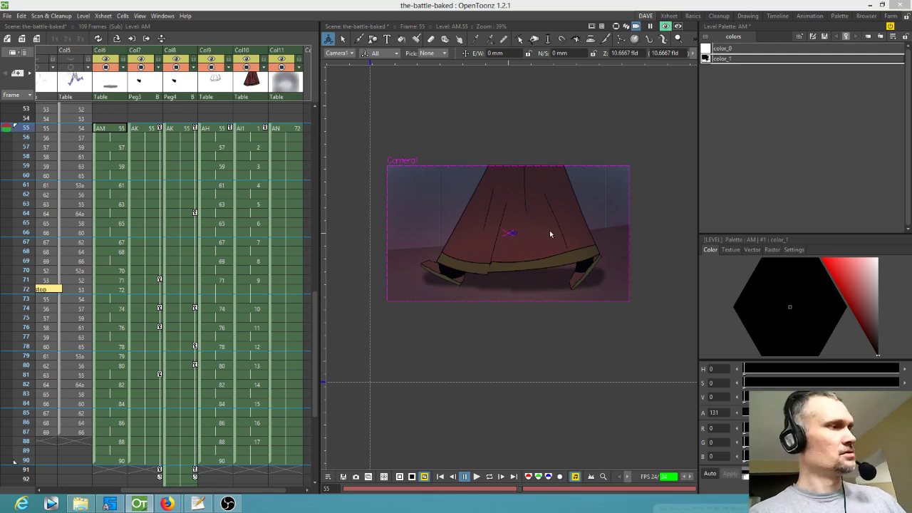
- Render a preview of frames 55 to 90 and examine the blurred shadow around the character's feet up close
key(ctrl+r)
drag(574, 264, 532, 50)
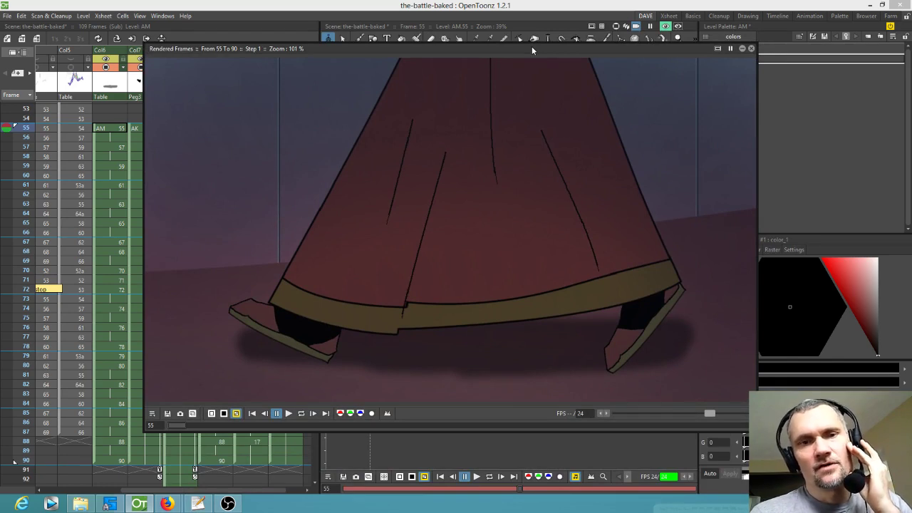
scroll(243, 345, up, 5)
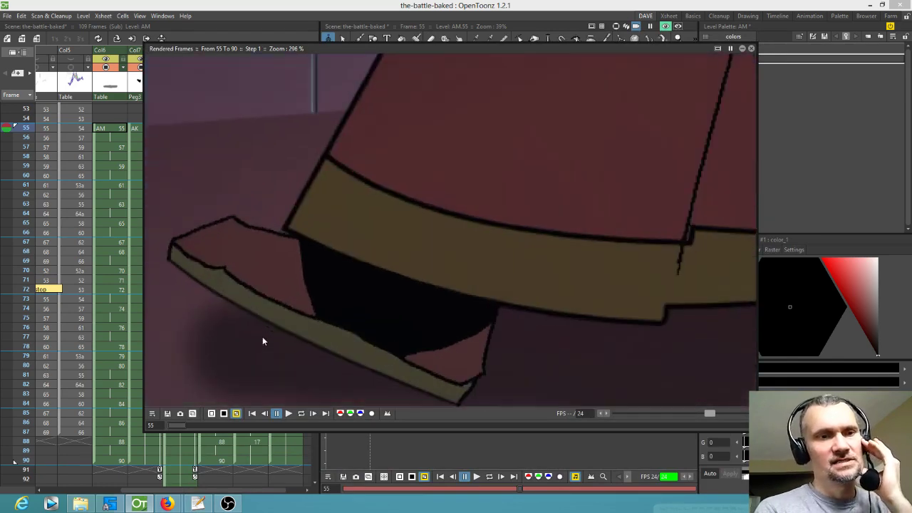
scroll(300, 279, down, 5)
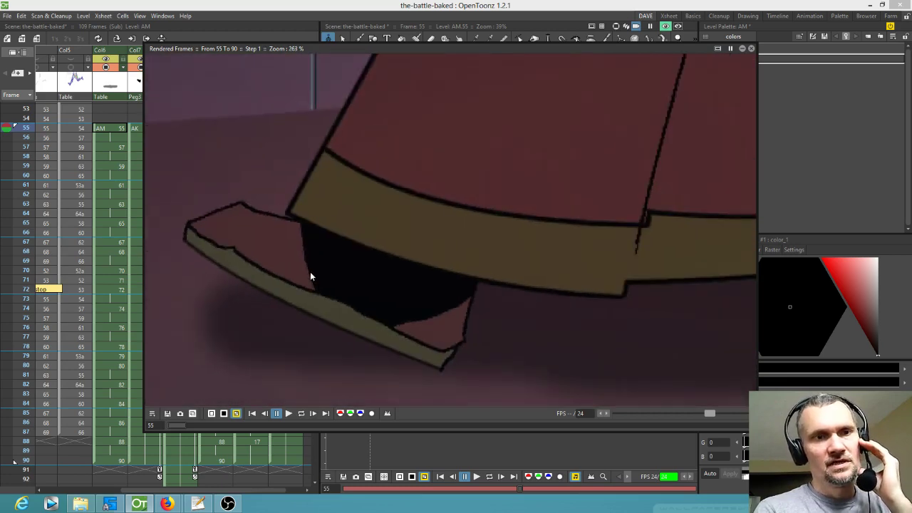
scroll(563, 334, down, 1)
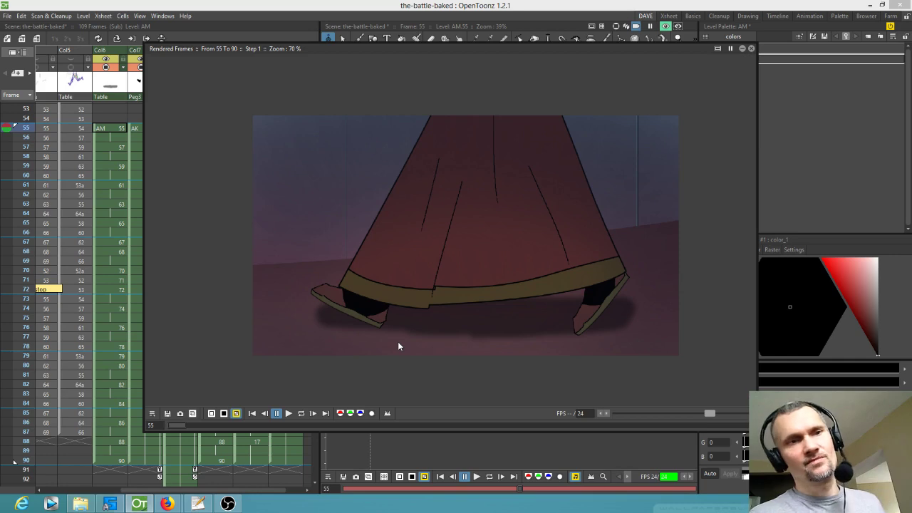
- Start saving the rendered flipbook images, browse to L:\ANIME\render and look through the existing render files
click(168, 413)
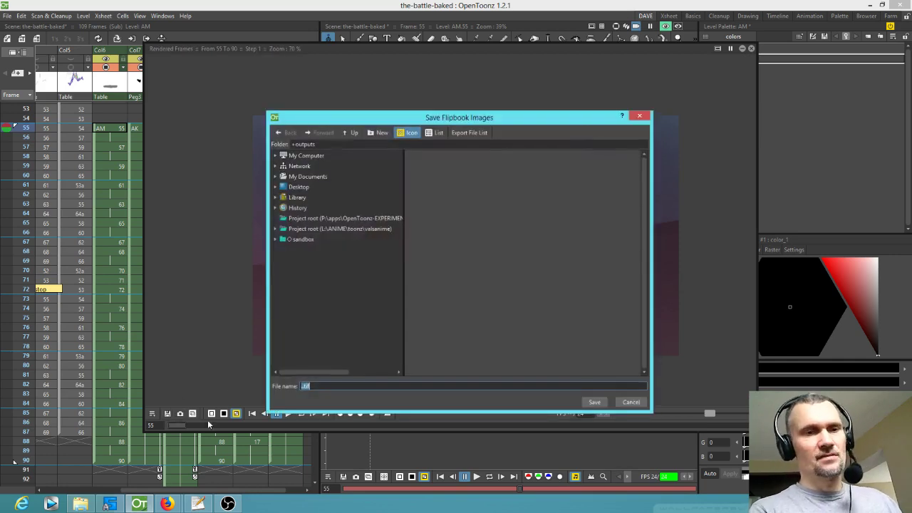
double_click(308, 155)
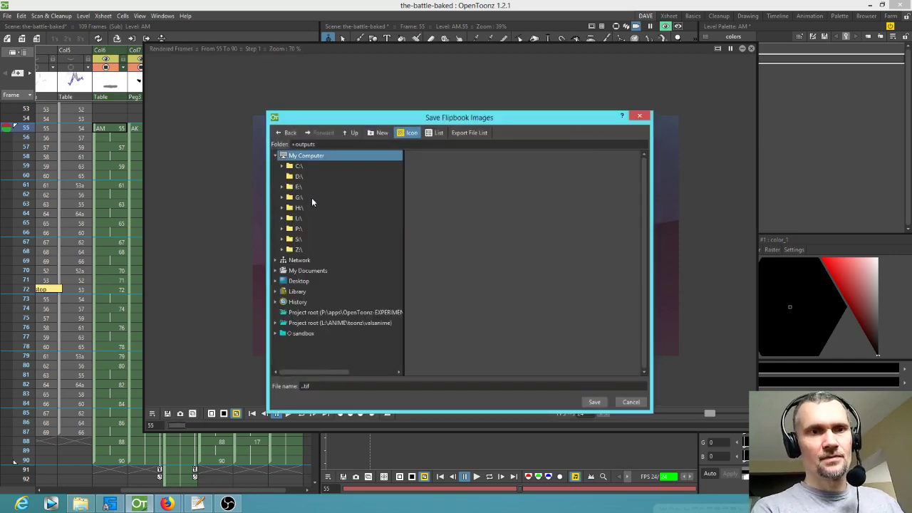
double_click(299, 219)
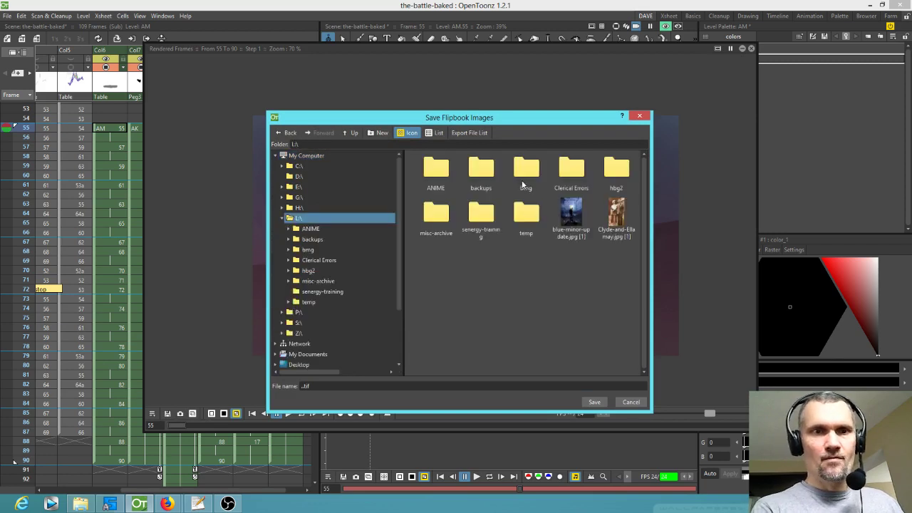
double_click(437, 170)
scroll(615, 320, down, 2)
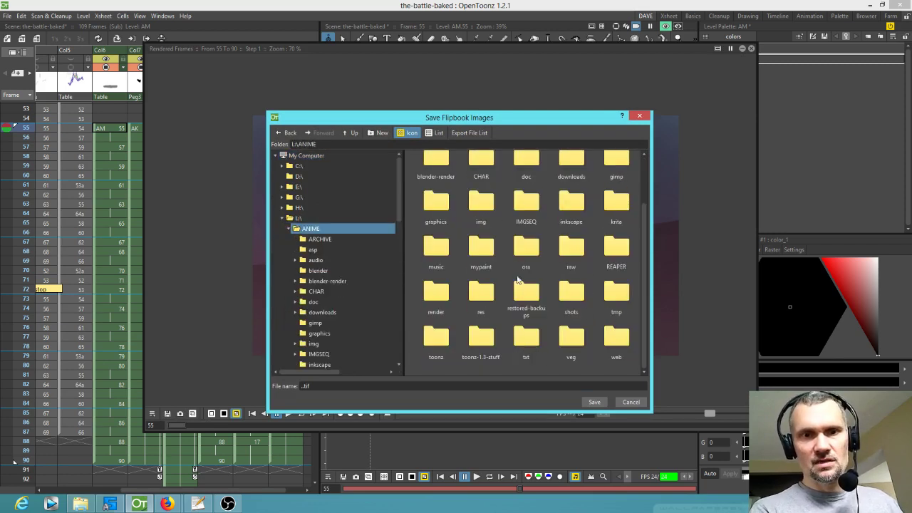
double_click(435, 293)
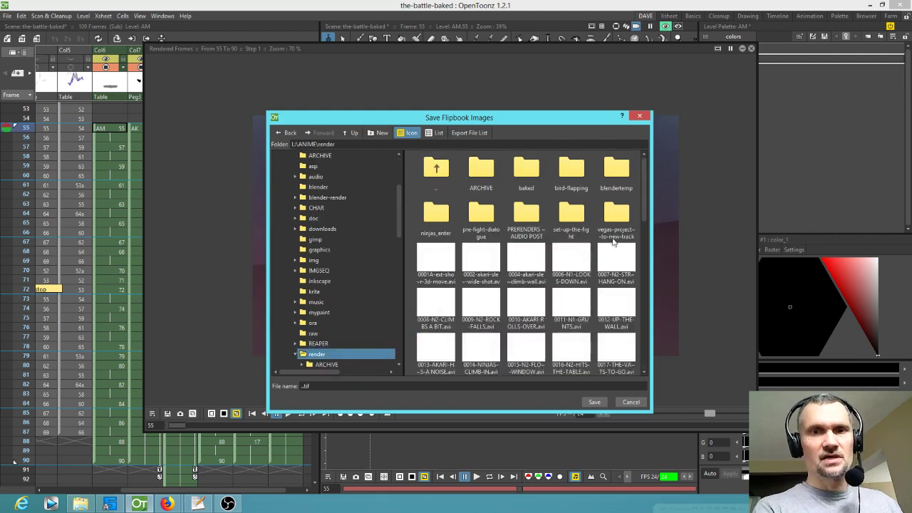
scroll(612, 262, down, 8)
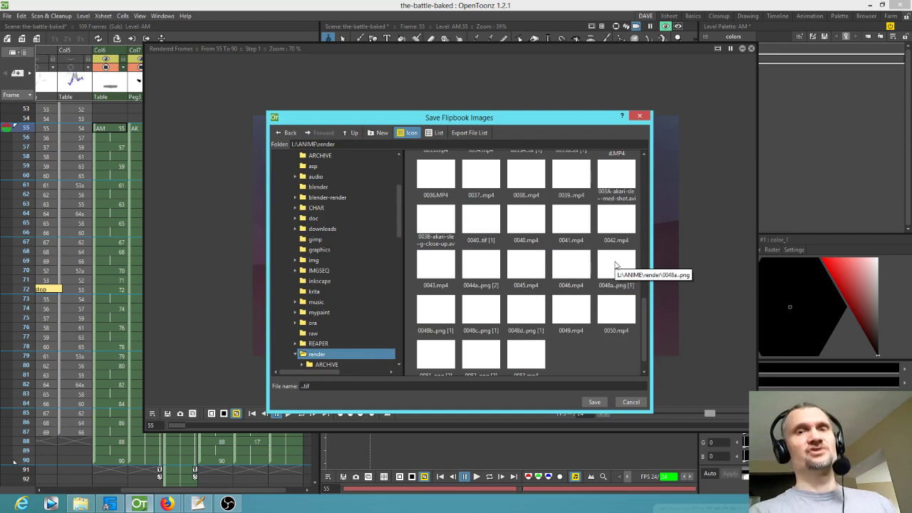
scroll(603, 265, down, 1)
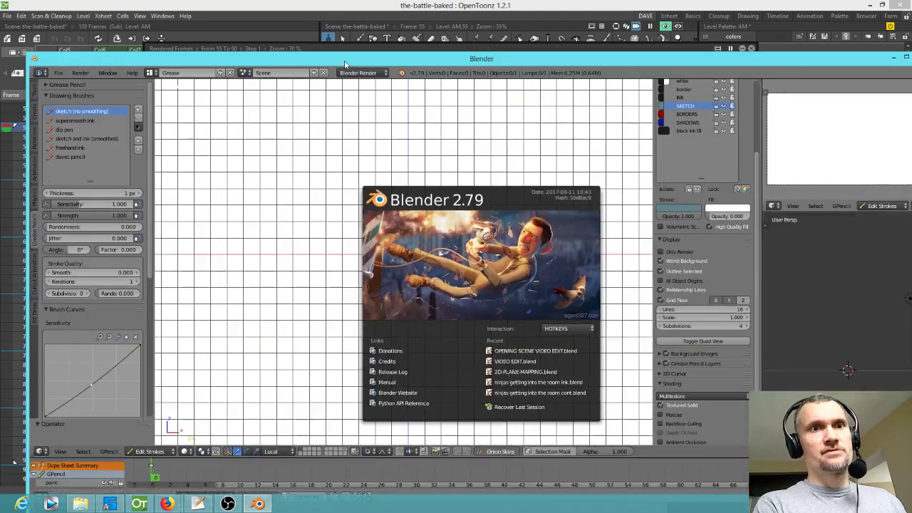
- Switch to Blender, open the recent OPENING SCENE VIDEO EDIT.blend and examine the 0050.mp4 run-cycle strip in the sequencer
double_click(345, 64)
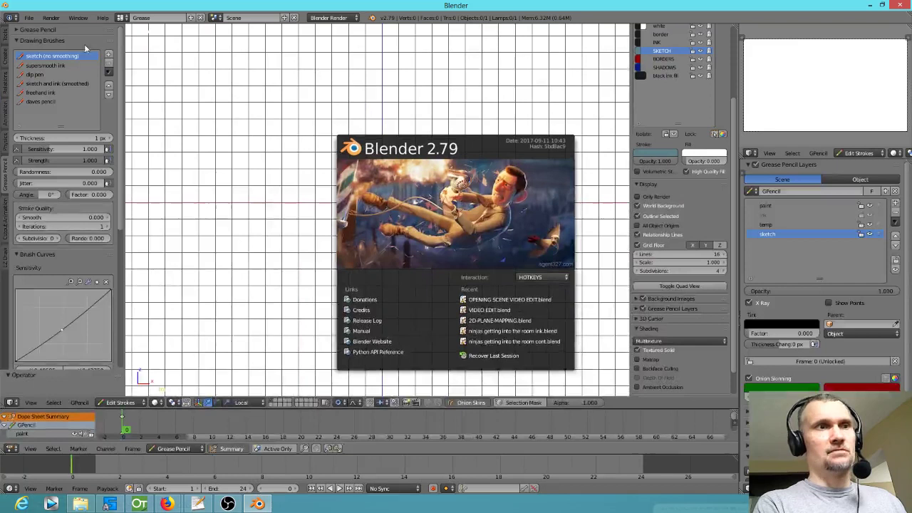
click(30, 17)
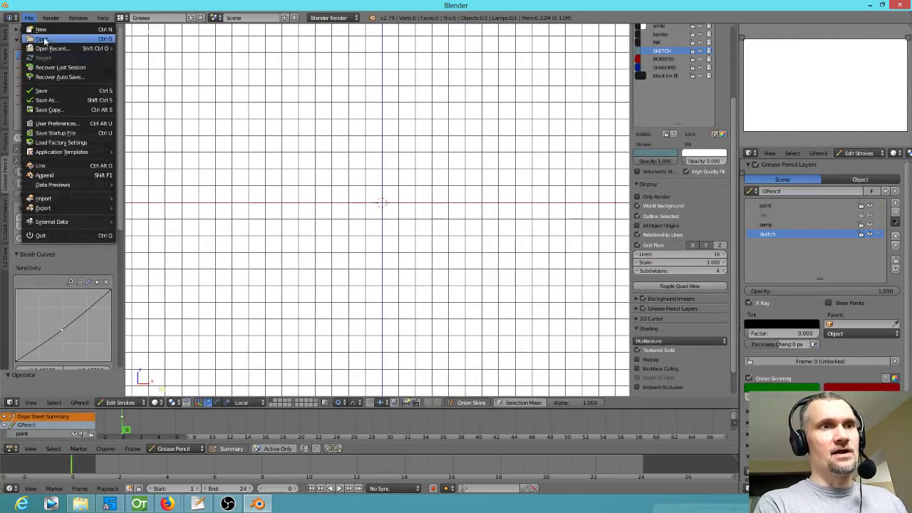
mouse_move(51, 48)
click(193, 50)
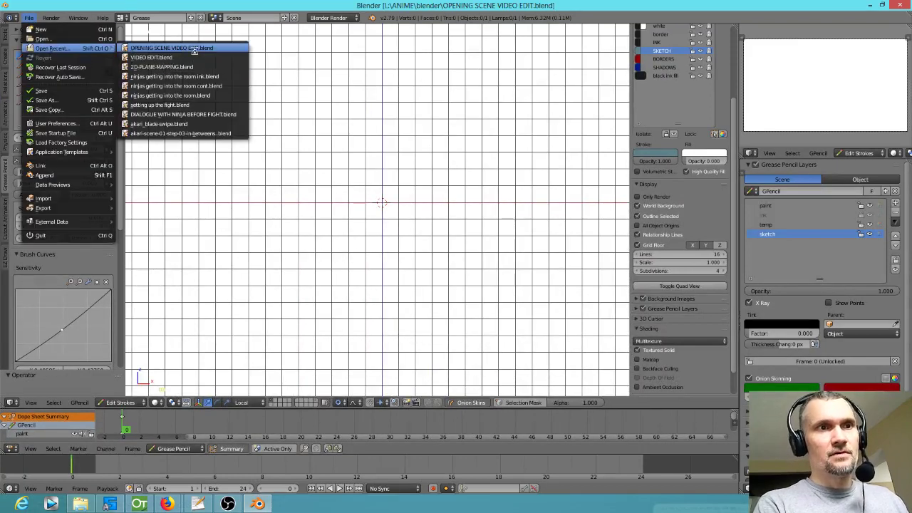
drag(635, 318, 440, 287)
drag(361, 366, 301, 309)
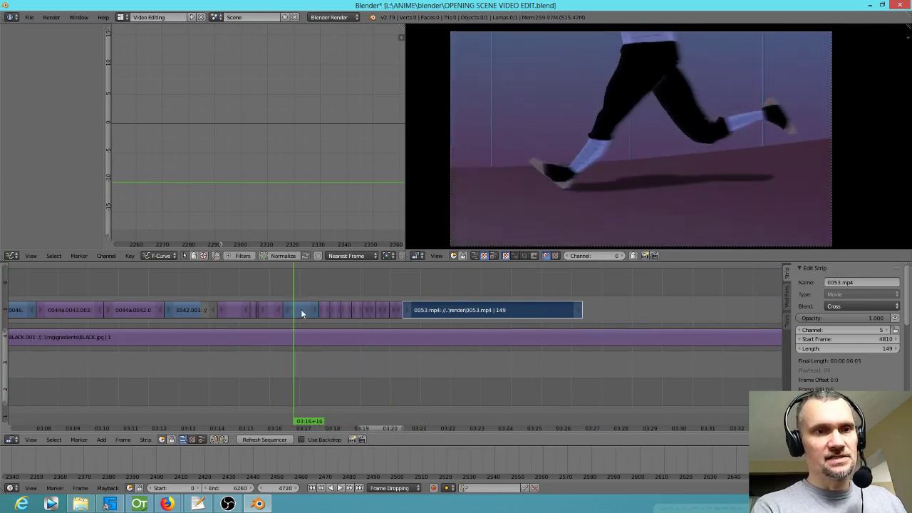
scroll(301, 309, up, 5)
drag(115, 326, 193, 336)
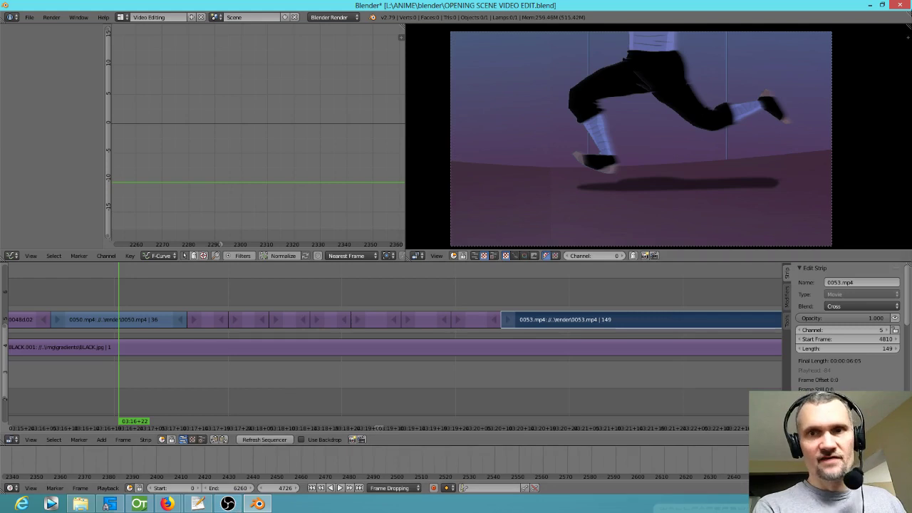
- Replace the open video edit with a new default Blender file
click(29, 17)
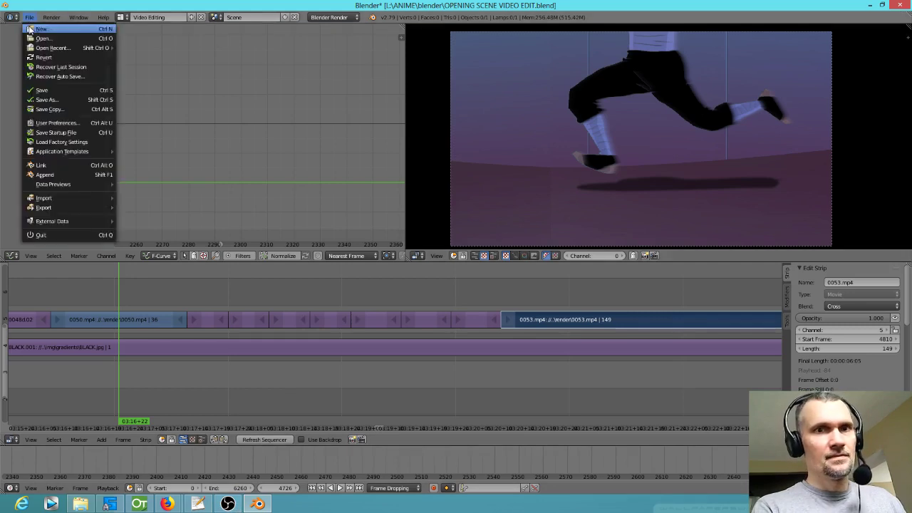
click(30, 29)
click(34, 39)
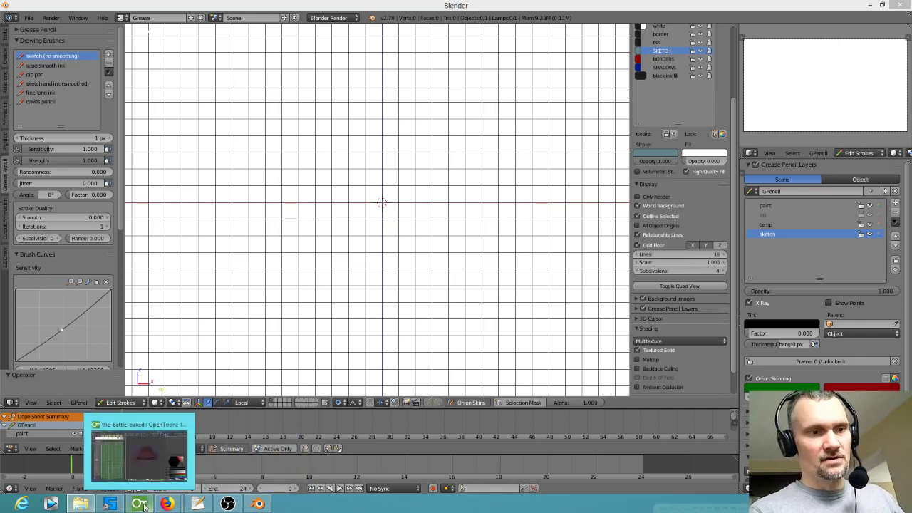
- Return to OpenToonz and save the rendered walk-cycle flipbook as 0050.mp4 in the render folder
click(139, 445)
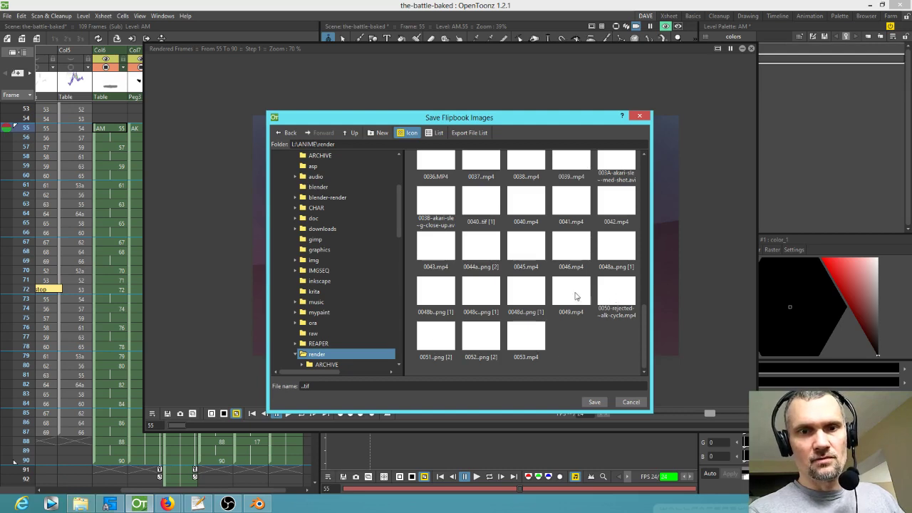
click(616, 296)
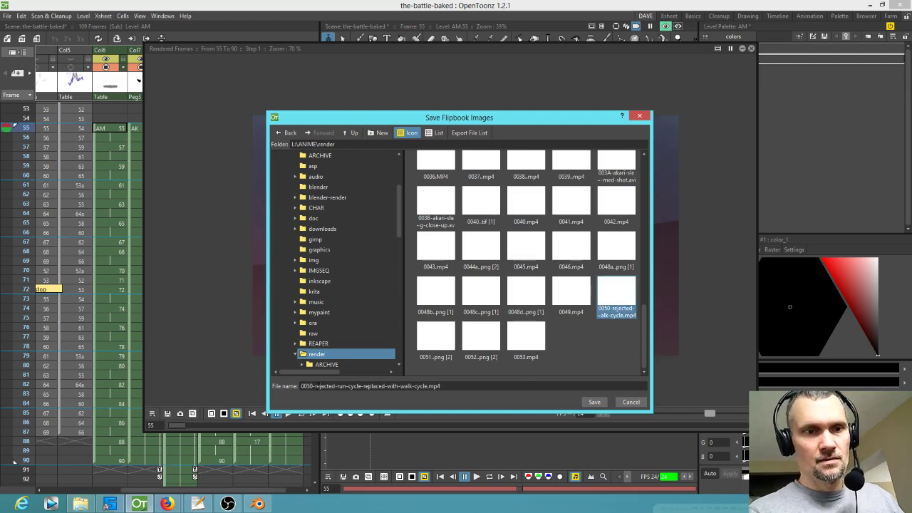
drag(316, 386, 447, 387)
text(r)
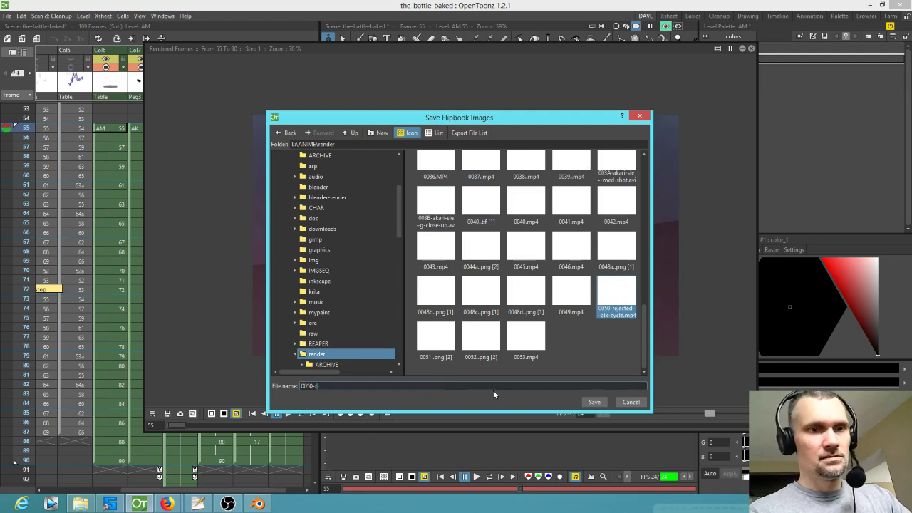
text(.mp4)
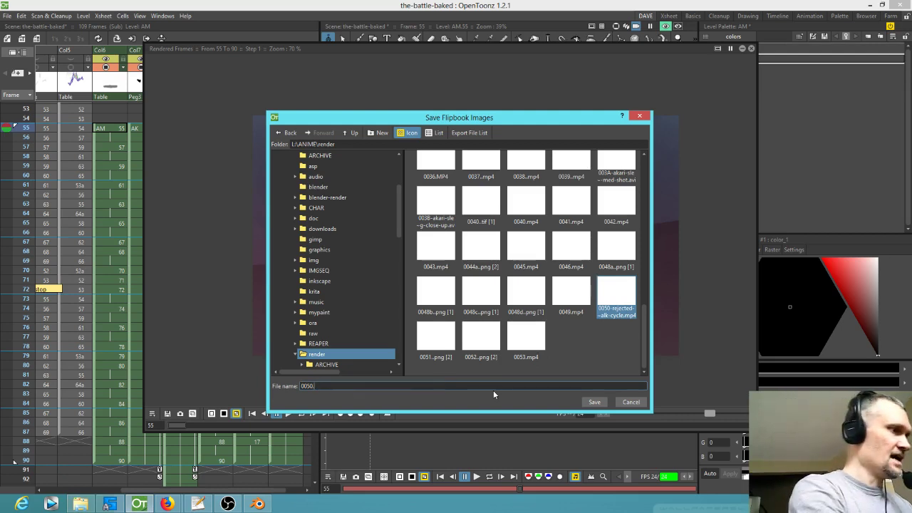
click(593, 402)
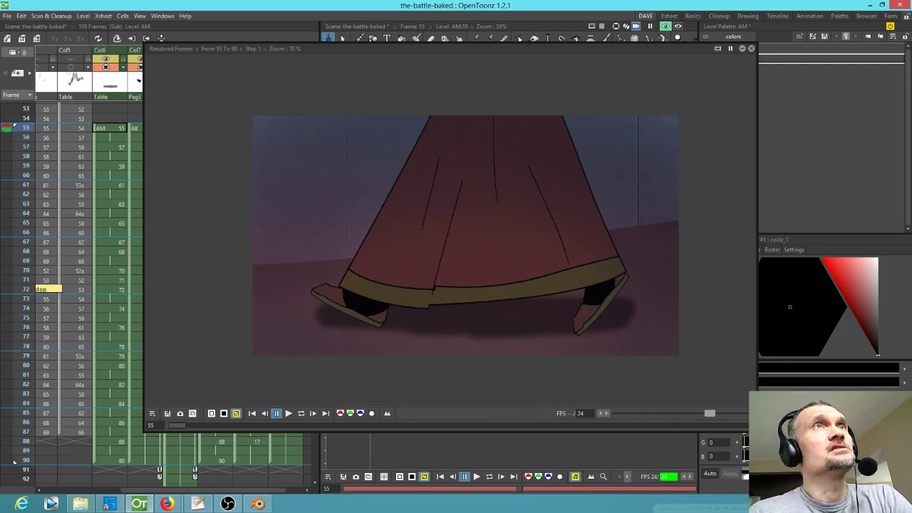
- Switch to Blender, reopen OPENING SCENE VIDEO EDIT.blend and play the edit from 03:10+02
click(258, 504)
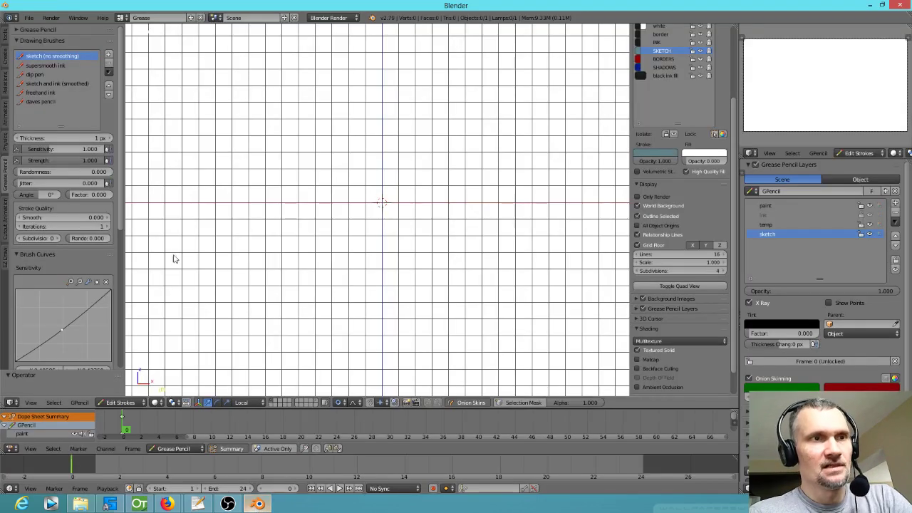
click(28, 17)
mouse_move(54, 47)
click(178, 43)
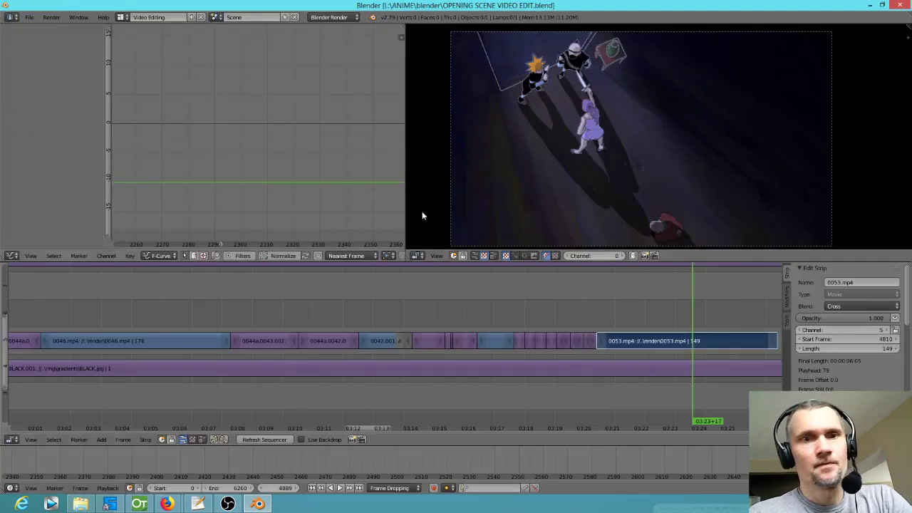
click(298, 305)
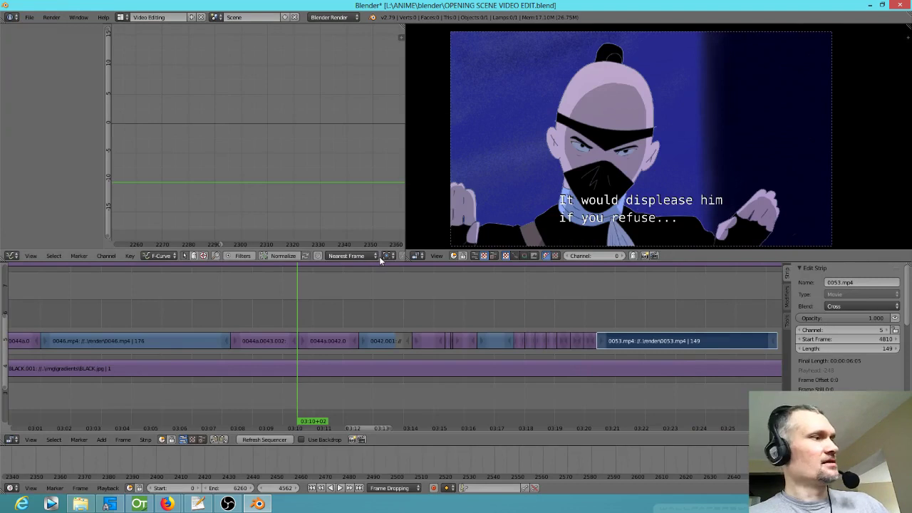
key(alt+a)
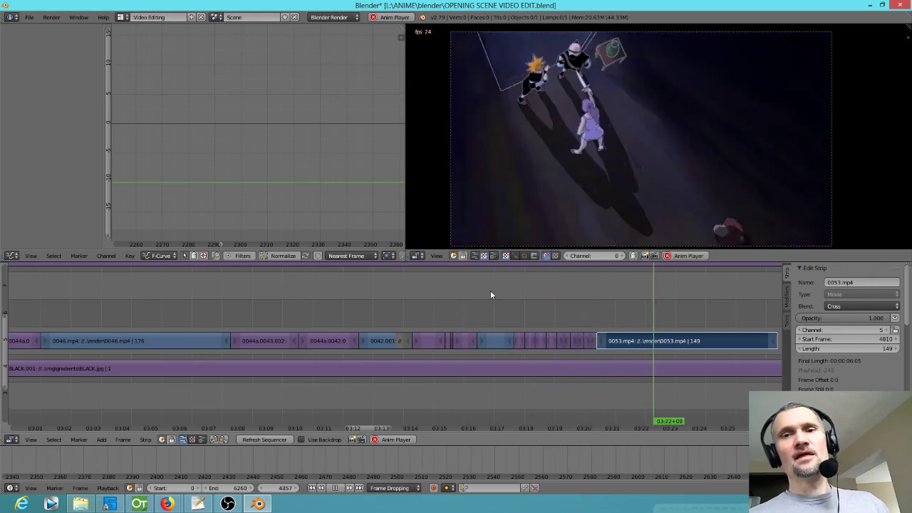
- Replay the edit repeatedly from just before the 0050.mp4 strip to review how the walk cycle cuts with the neighbouring shots
click(332, 299)
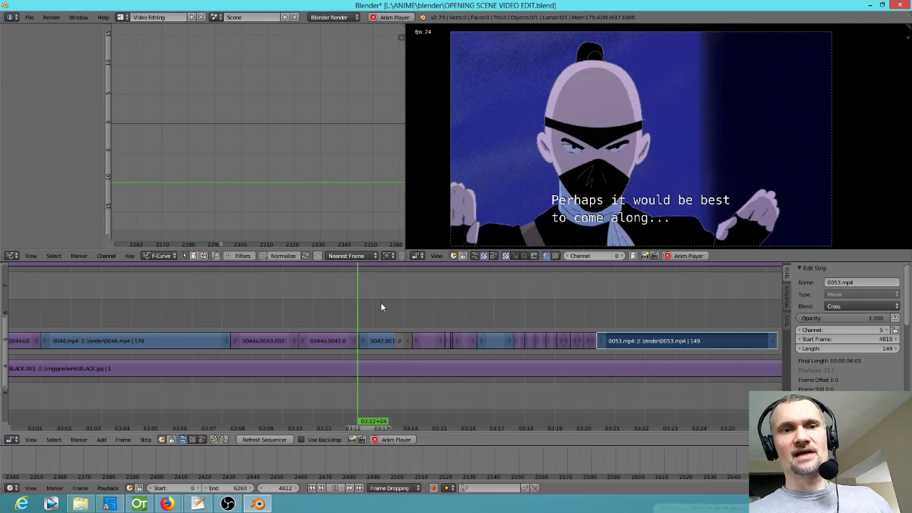
click(419, 305)
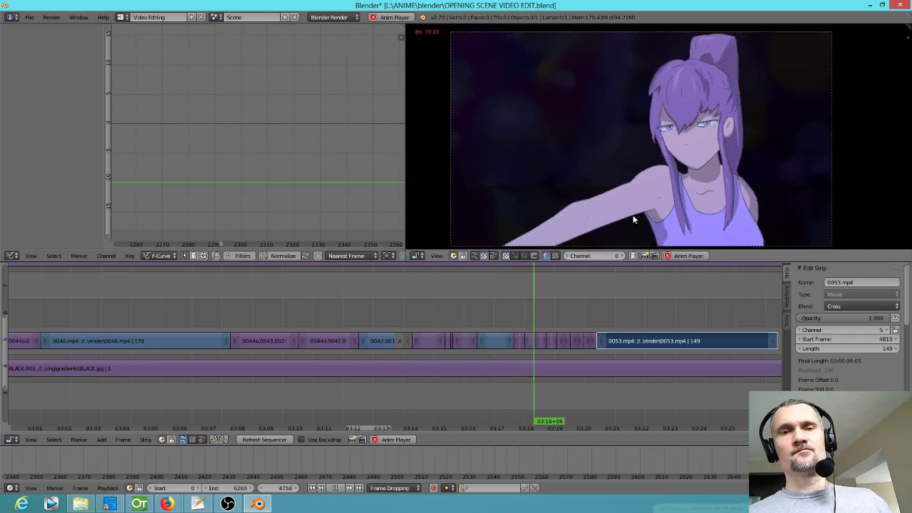
click(458, 302)
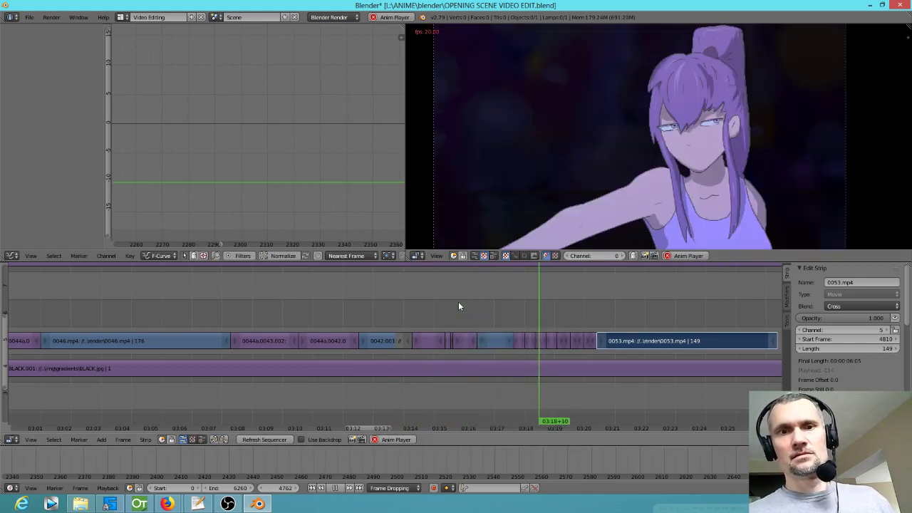
click(464, 309)
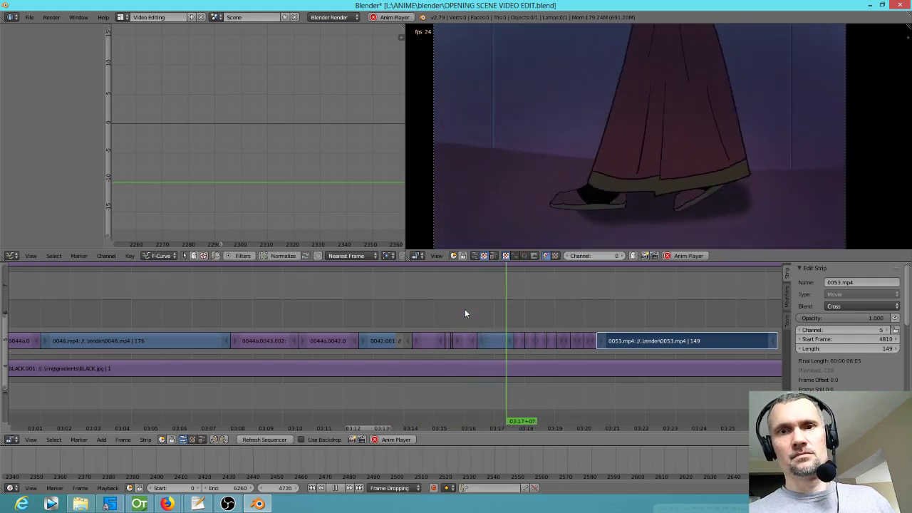
click(448, 312)
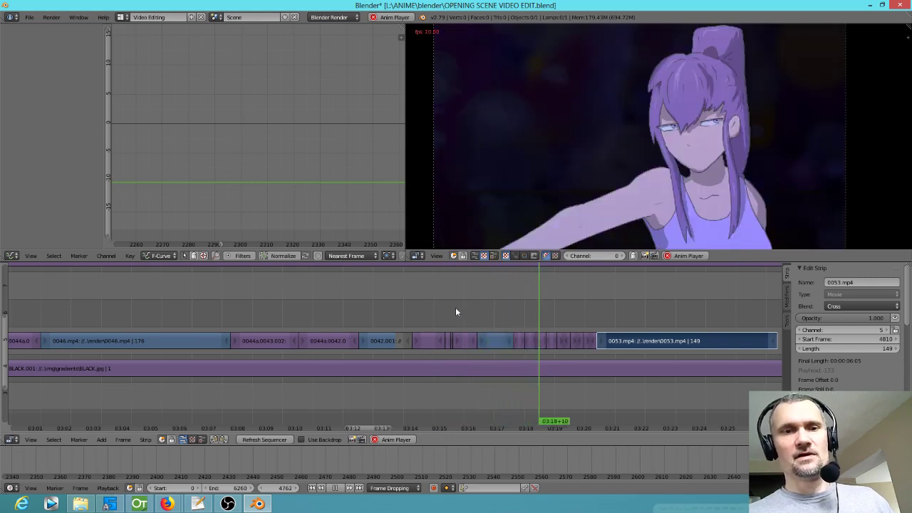
click(456, 310)
click(403, 305)
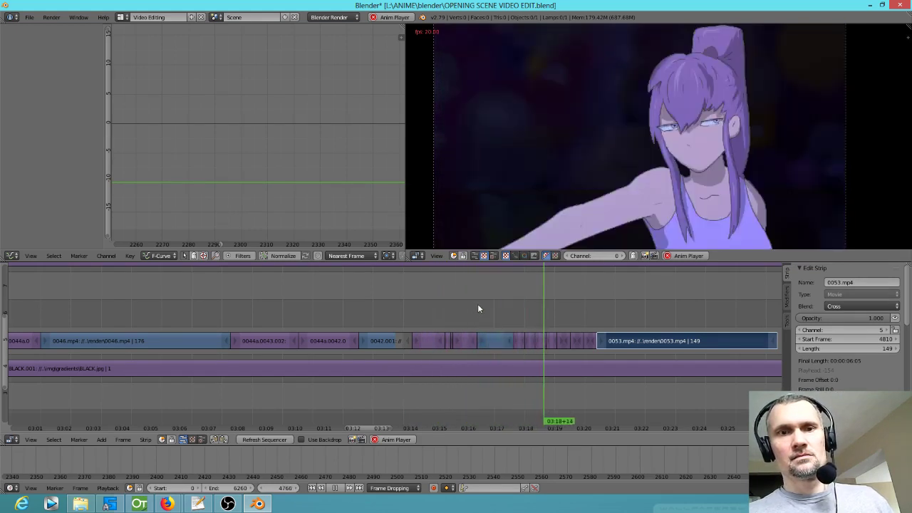
click(464, 311)
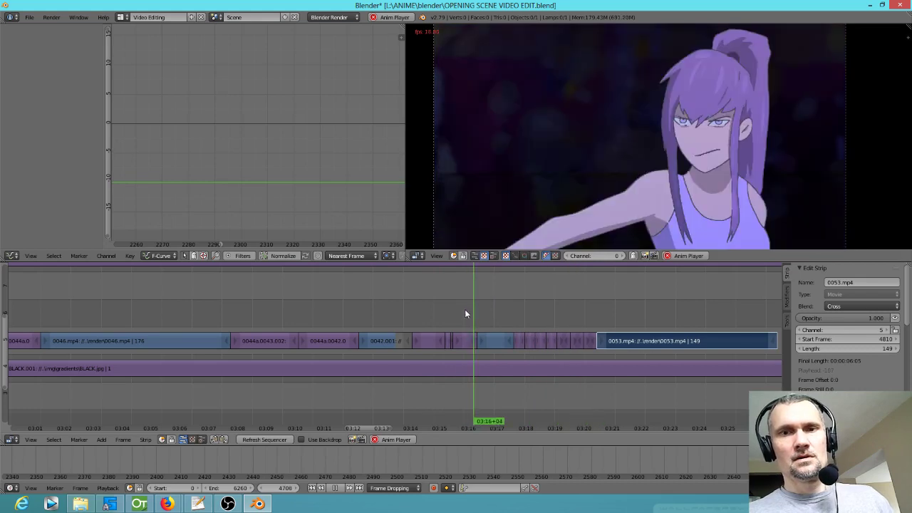
- Stop playback and compare the purple-haired woman's framing in the shots directly before and after the 0050.mp4 strip
key(alt+a)
click(461, 313)
click(526, 312)
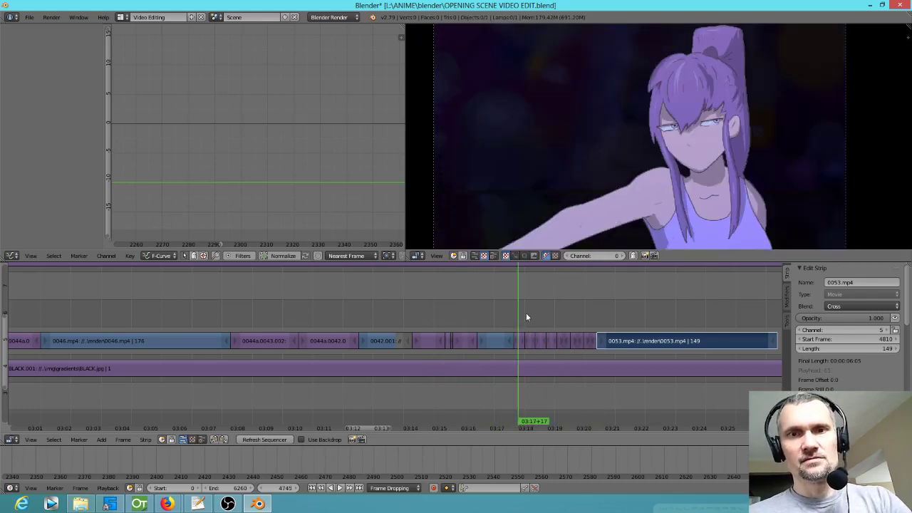
scroll(526, 312, up, 2)
click(468, 315)
drag(467, 310, 501, 311)
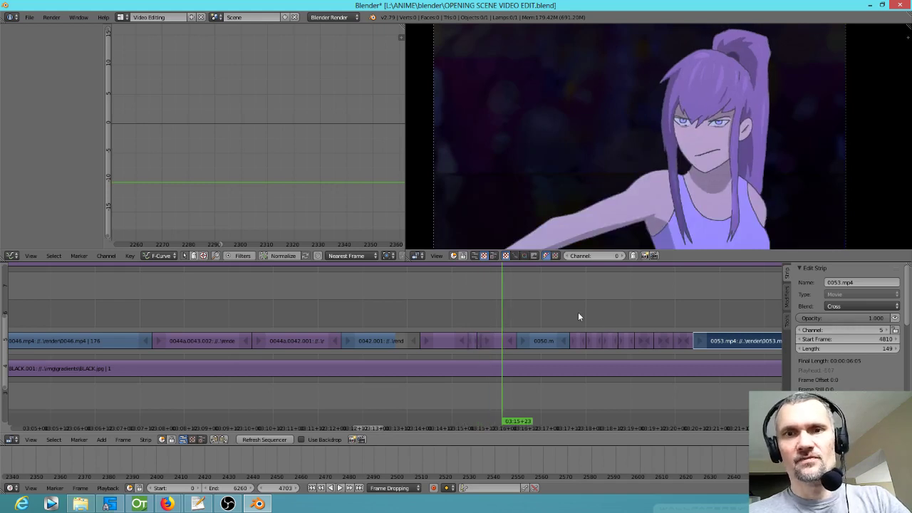
click(578, 315)
click(496, 314)
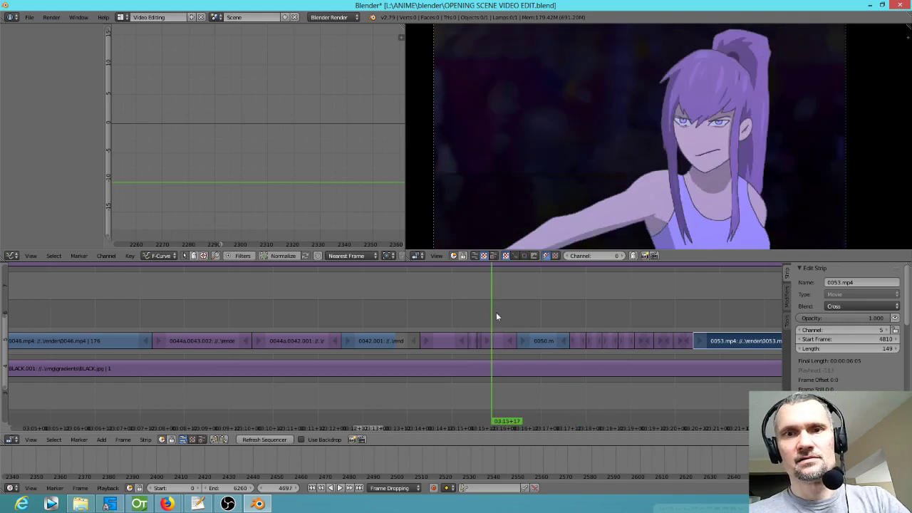
click(576, 315)
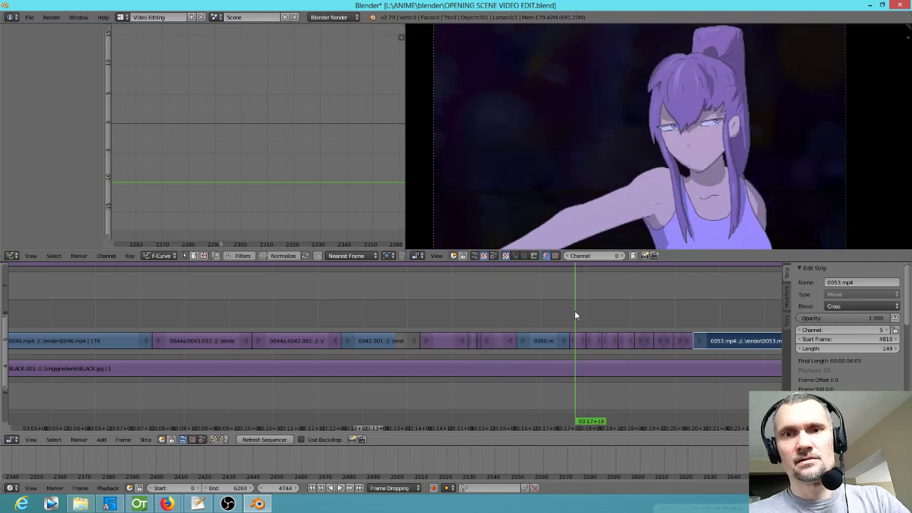
click(506, 316)
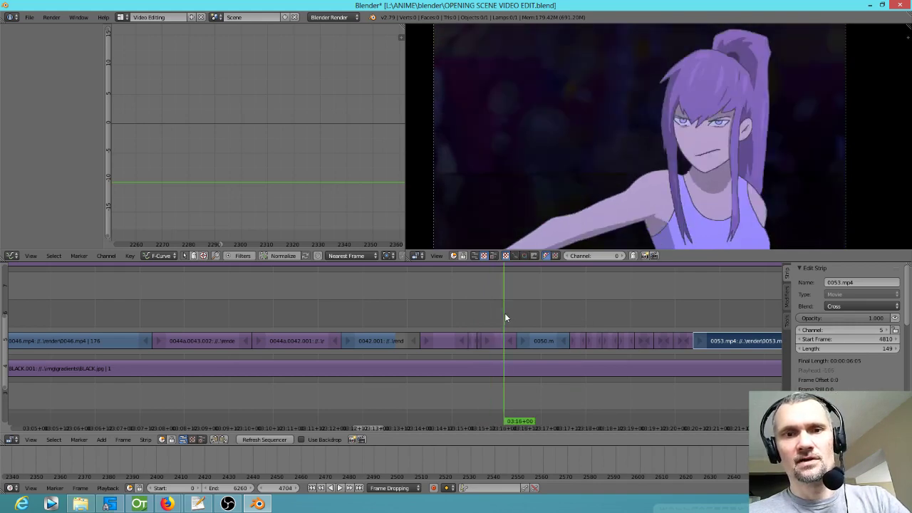
click(577, 316)
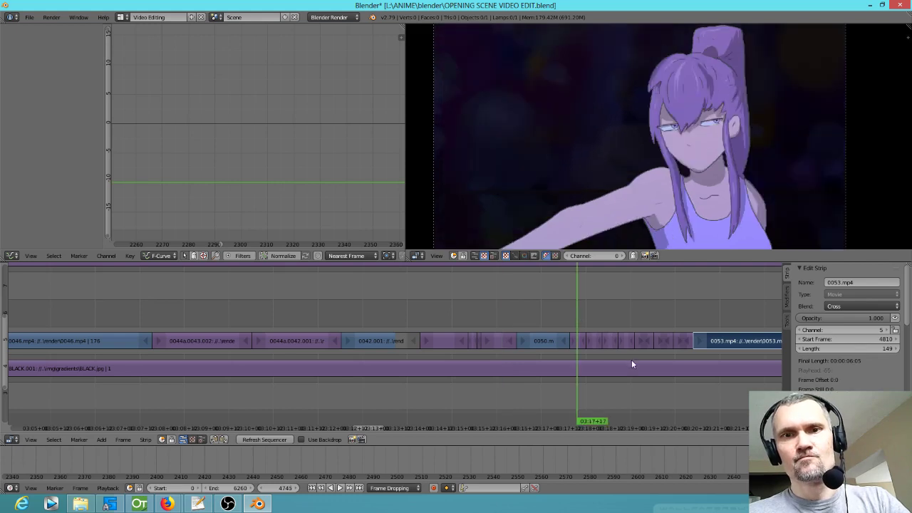
- Select the 0051.0060.png strip directly after 0050.mp4 and look through its filter, trim, crop and offset settings
scroll(629, 362, up, 3)
drag(670, 393, 366, 392)
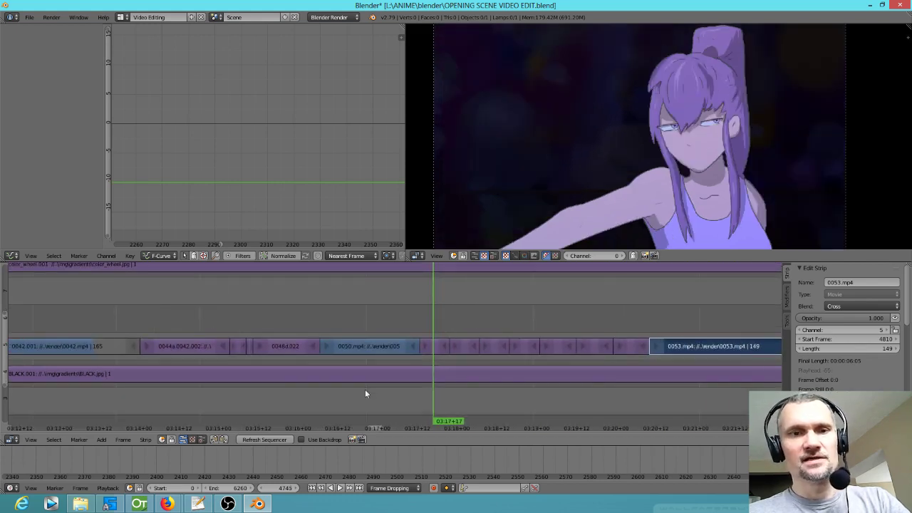
right_click(433, 350)
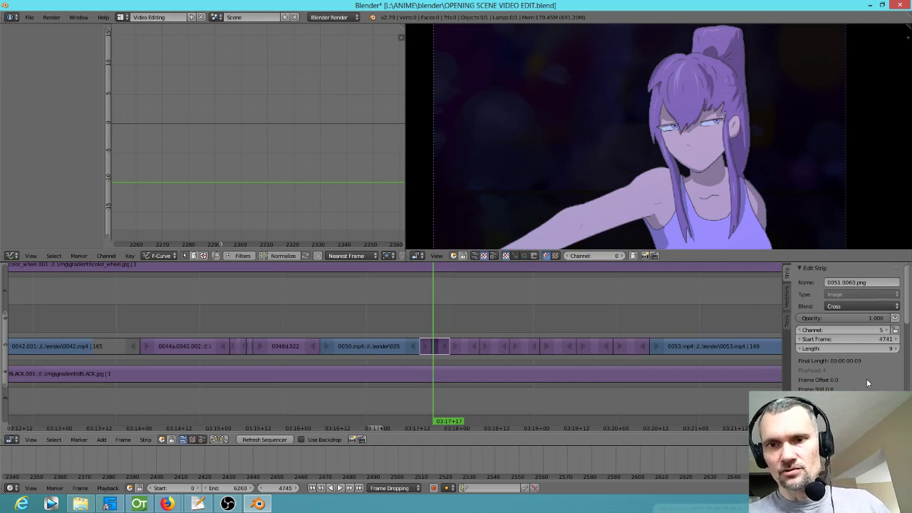
scroll(866, 379, down, 8)
scroll(867, 377, down, 1)
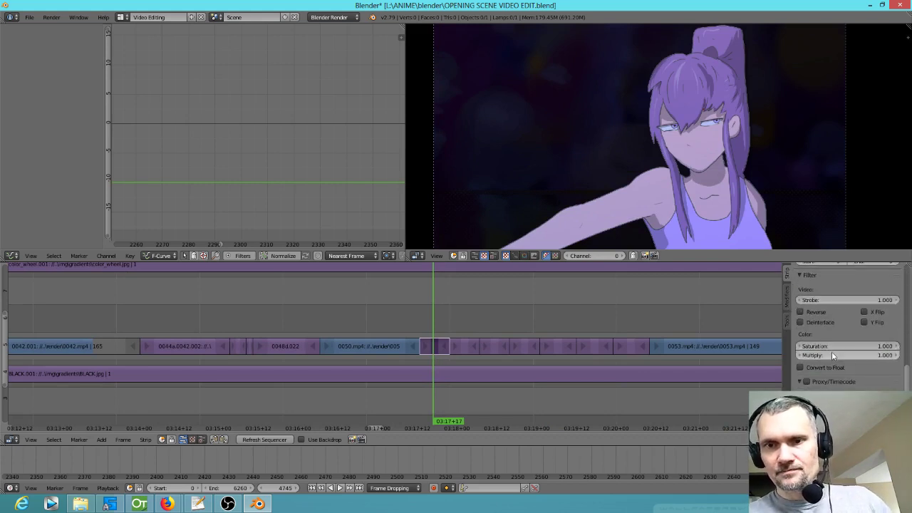
scroll(848, 343, up, 2)
scroll(848, 344, up, 1)
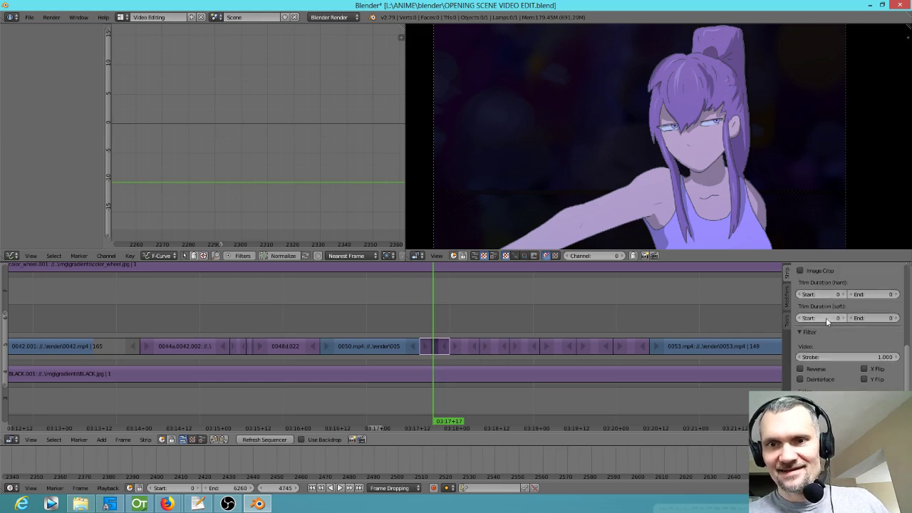
scroll(845, 332, up, 2)
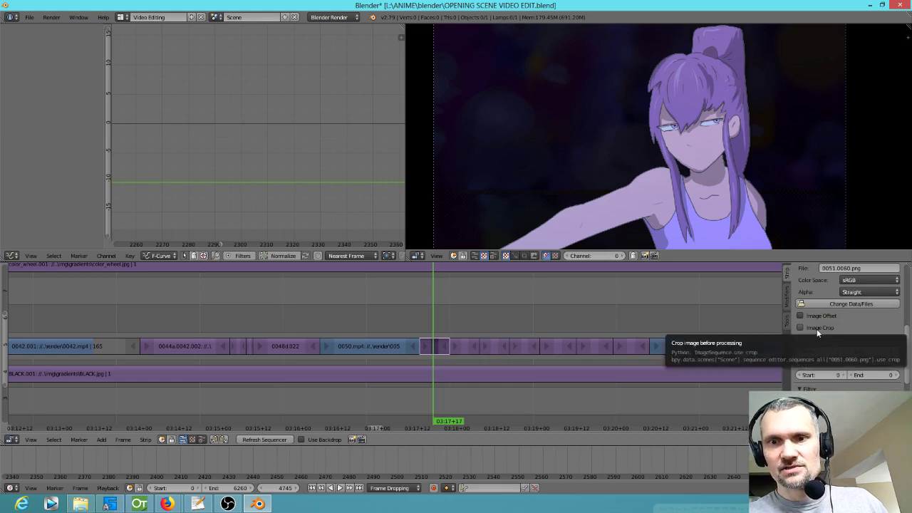
- Try a vertical image offset of 1 on the 0051.0060.png strip and switch the offset off again
click(816, 316)
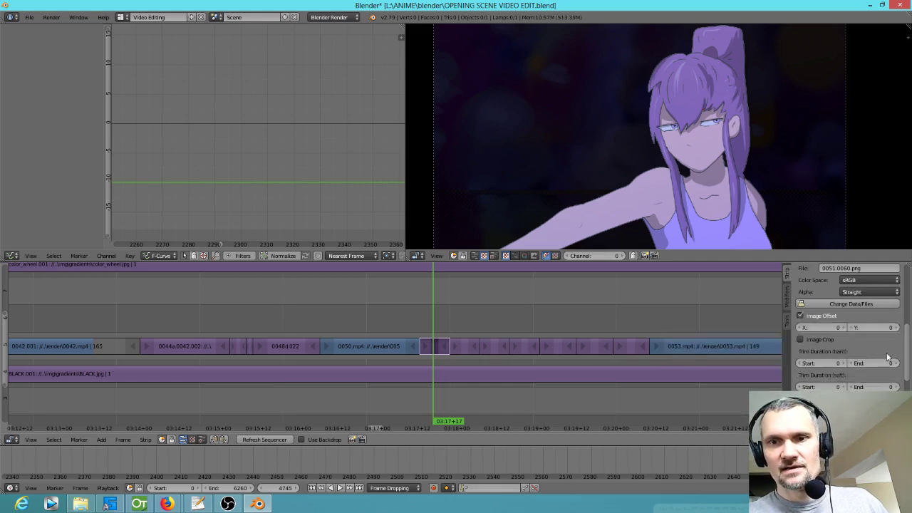
drag(877, 327, 878, 328)
scroll(767, 161, down, 2)
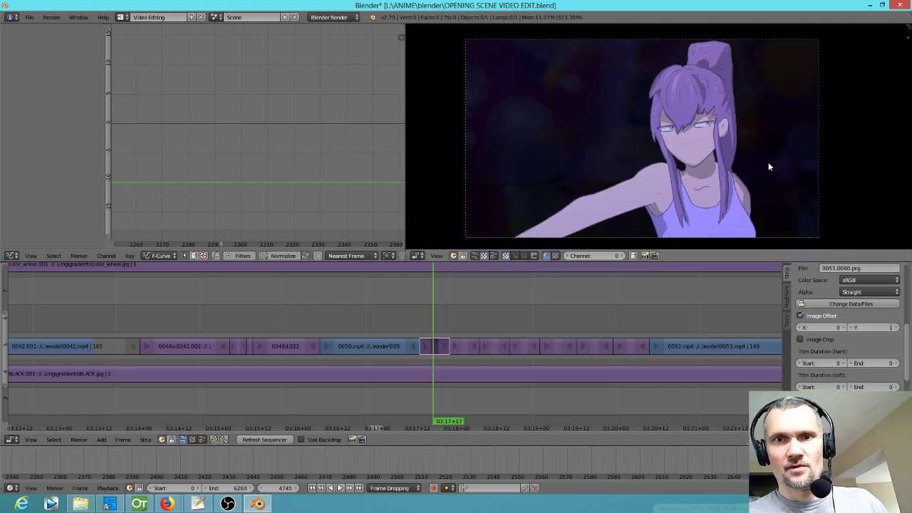
click(852, 327)
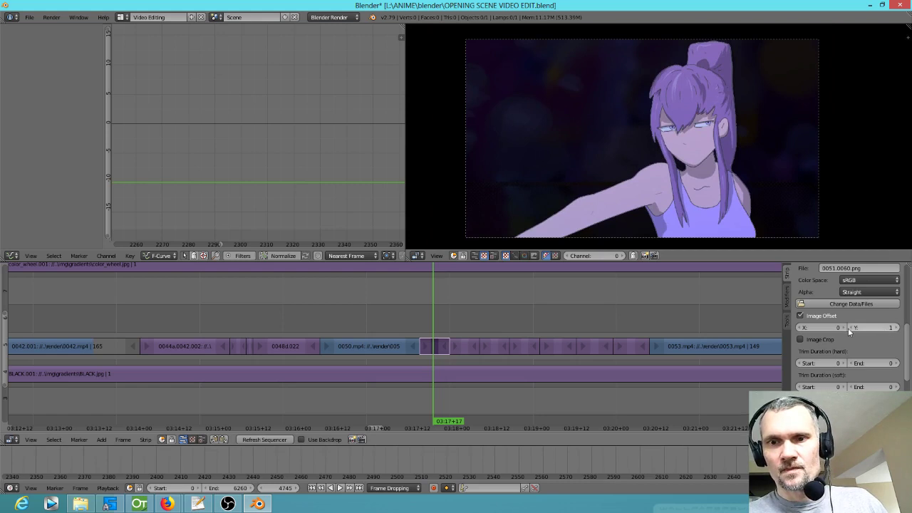
click(800, 316)
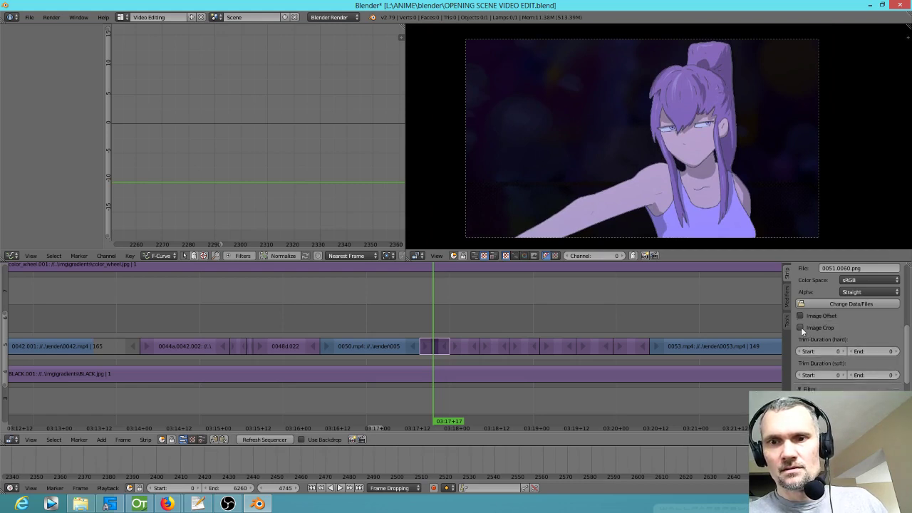
- Enable image cropping on the 0051.0060.png strip and try out its right and left crop values
click(800, 328)
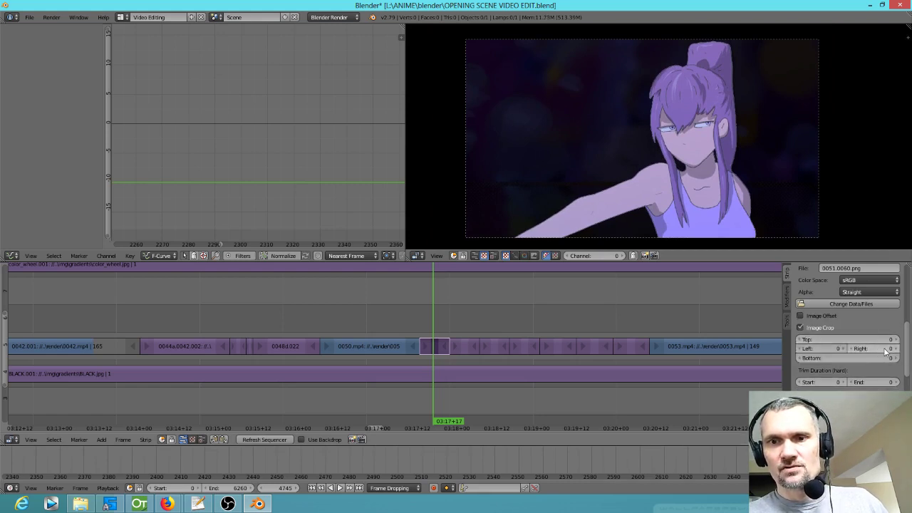
click(885, 349)
mouse_move(886, 349)
mouse_down()
mouse_move(894, 348)
mouse_move(886, 349)
mouse_up()
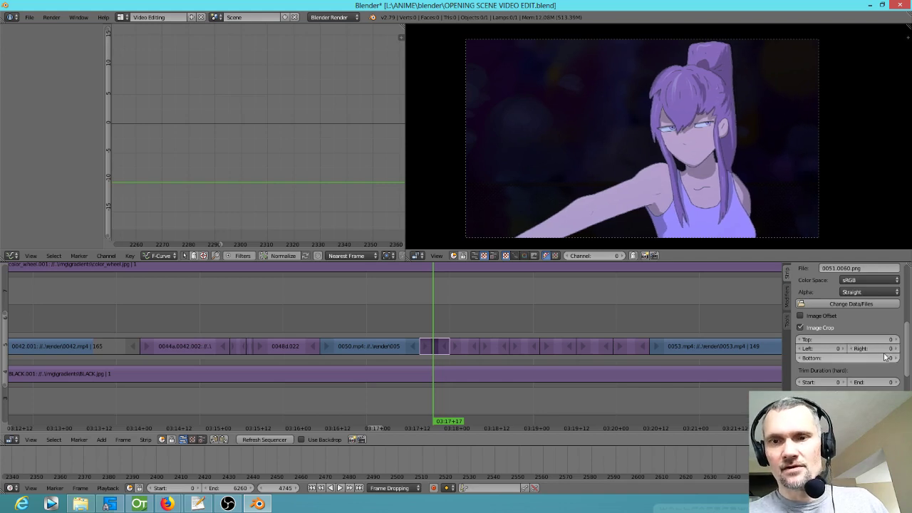
click(818, 349)
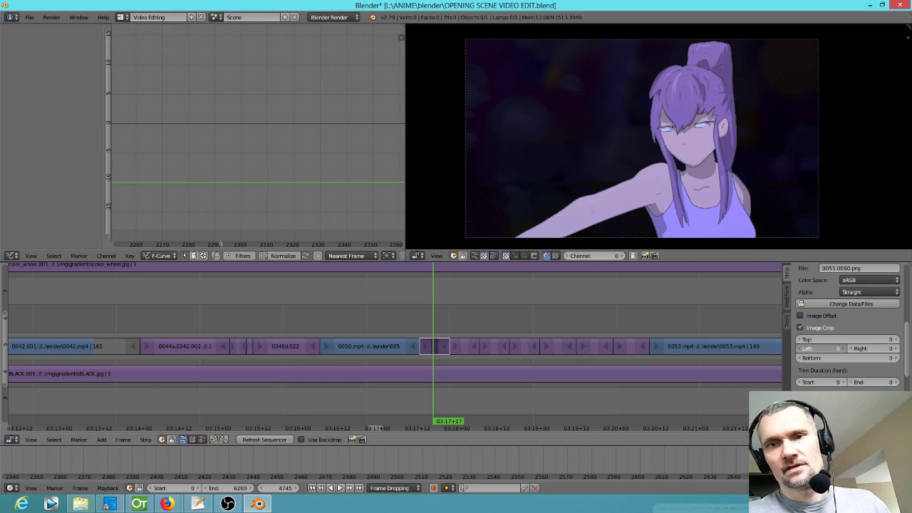
mouse_move(818, 349)
mouse_down()
mouse_move(826, 349)
mouse_move(817, 349)
mouse_up()
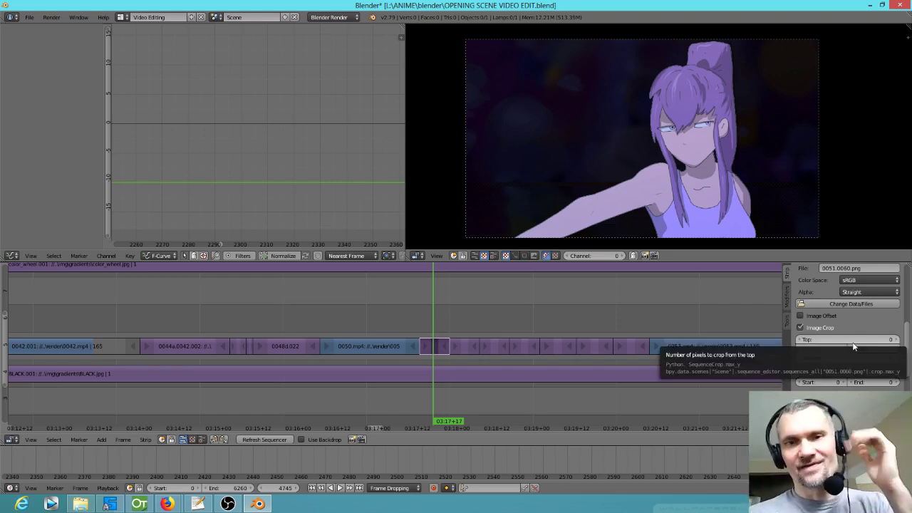
- Try a horizontal image offset of 1 on the cropped strip, disable the offset and retry the side crop values
click(829, 316)
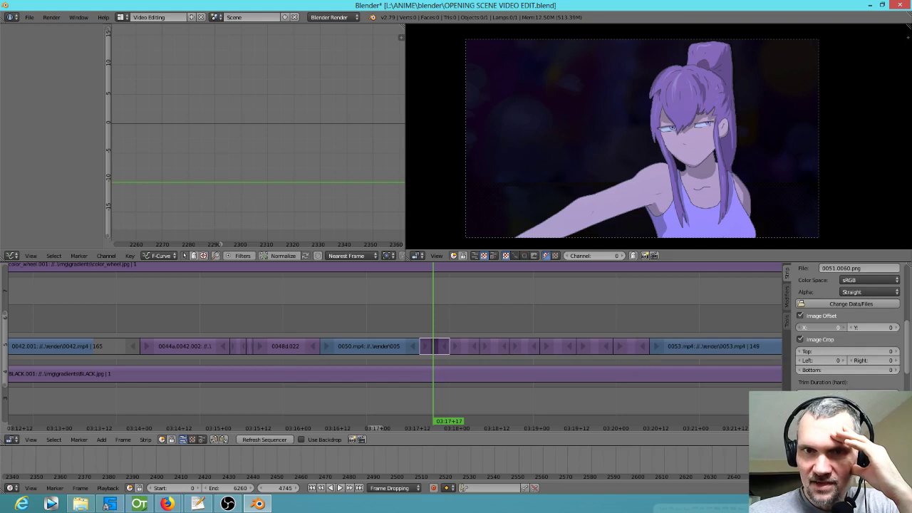
mouse_move(819, 327)
mouse_down()
mouse_move(869, 327)
mouse_move(795, 327)
mouse_move(820, 327)
mouse_up()
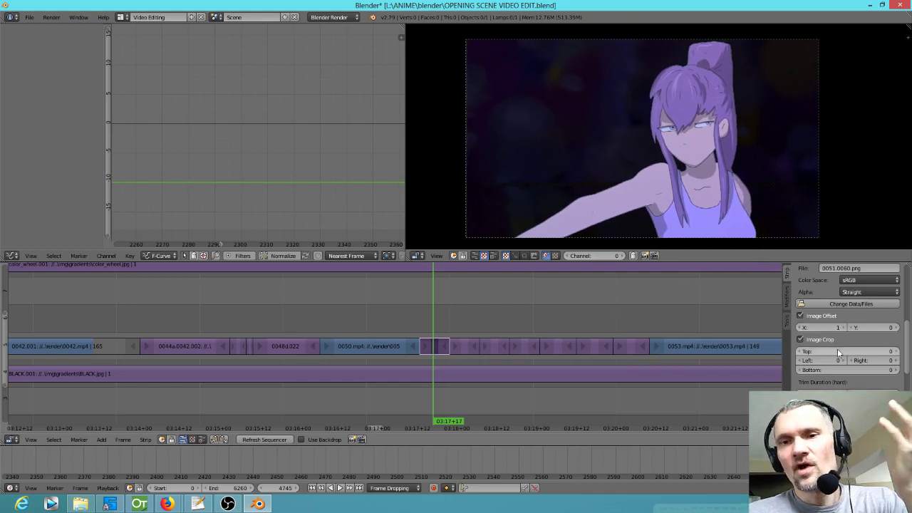
drag(822, 364, 875, 360)
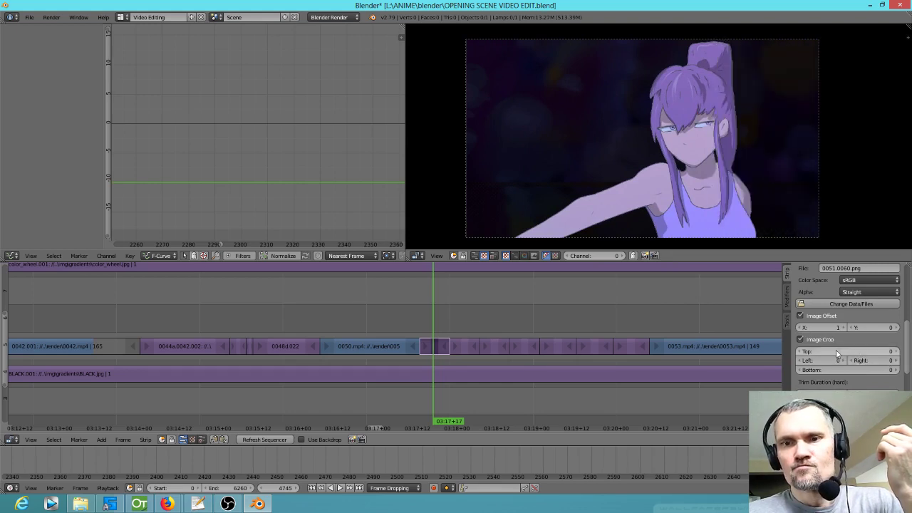
click(801, 315)
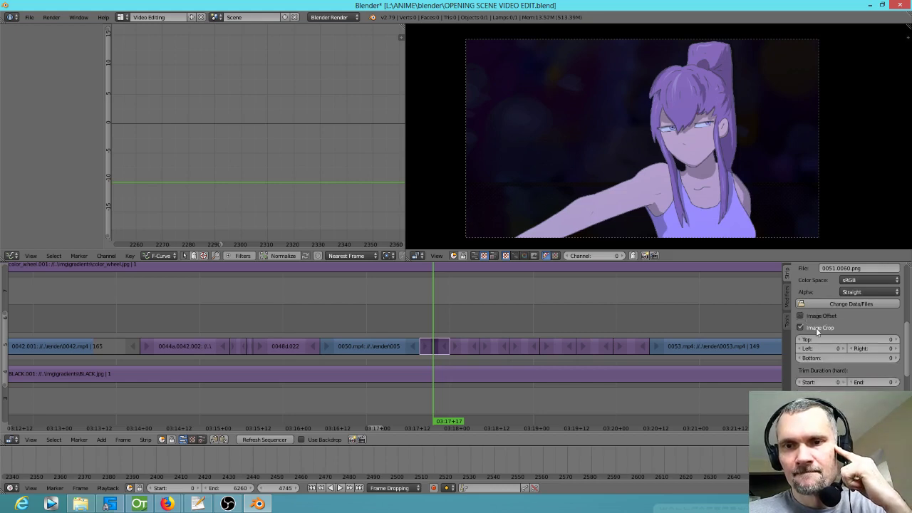
drag(876, 348, 875, 349)
drag(817, 348, 817, 349)
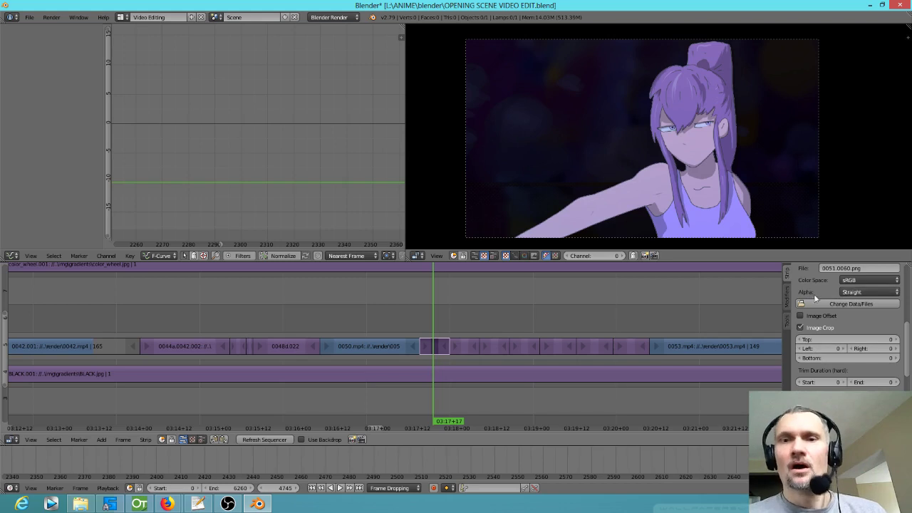
- Check the strip's modifier options and return the playhead to 03:15+22 to view the woman's shot before 0050.mp4
click(787, 295)
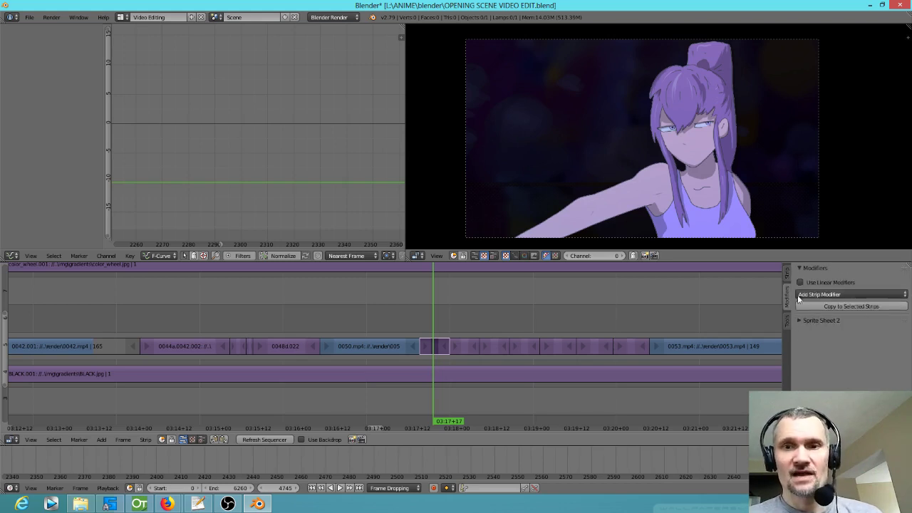
click(837, 292)
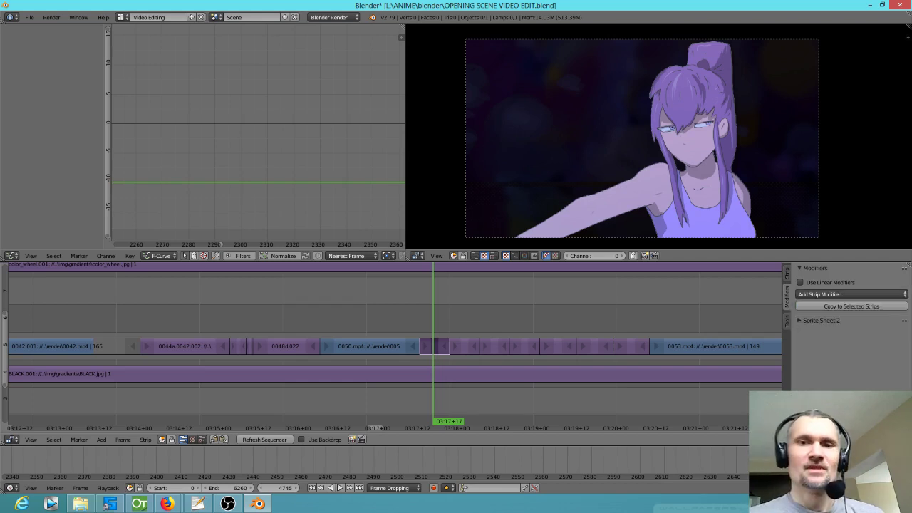
click(289, 320)
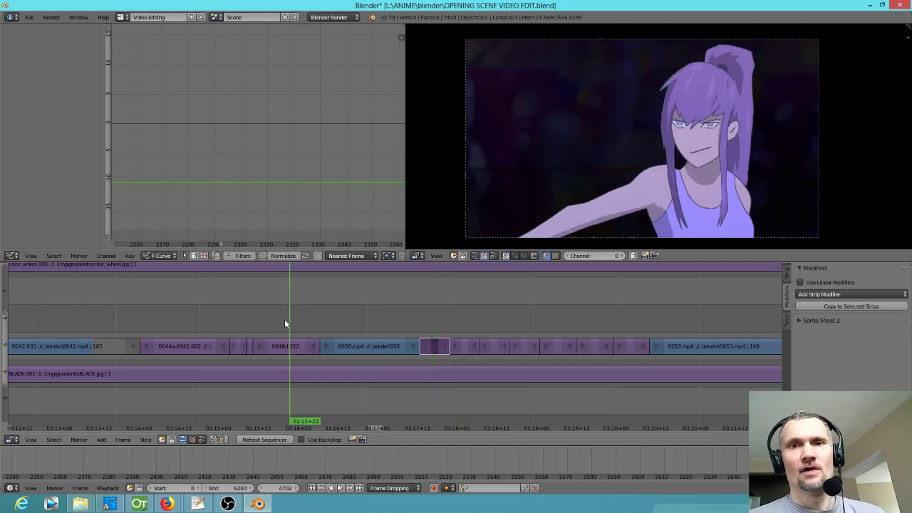
drag(261, 325, 290, 328)
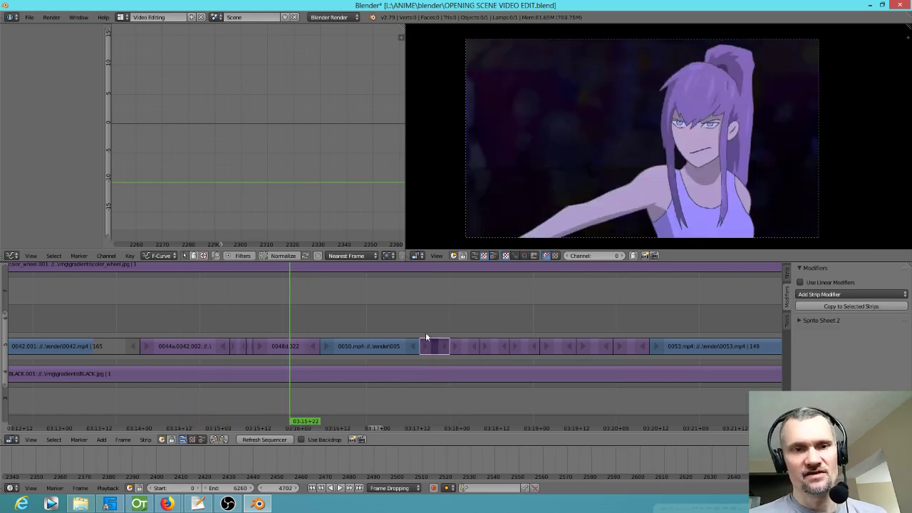
- Examine the woman's 0051 strips after 0050.mp4 and place the playhead on the 0051.0060.png strip at 03:17+19
drag(423, 317, 440, 308)
scroll(525, 331, up, 14)
drag(580, 342, 382, 370)
mouse_move(365, 329)
mouse_down()
mouse_move(472, 340)
mouse_move(305, 332)
mouse_move(373, 343)
mouse_up()
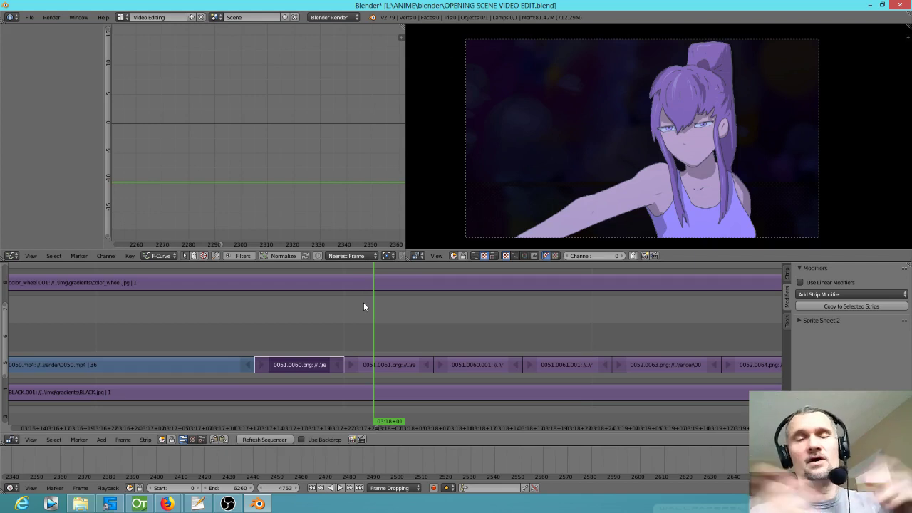
drag(353, 309, 419, 402)
scroll(388, 341, up, 4)
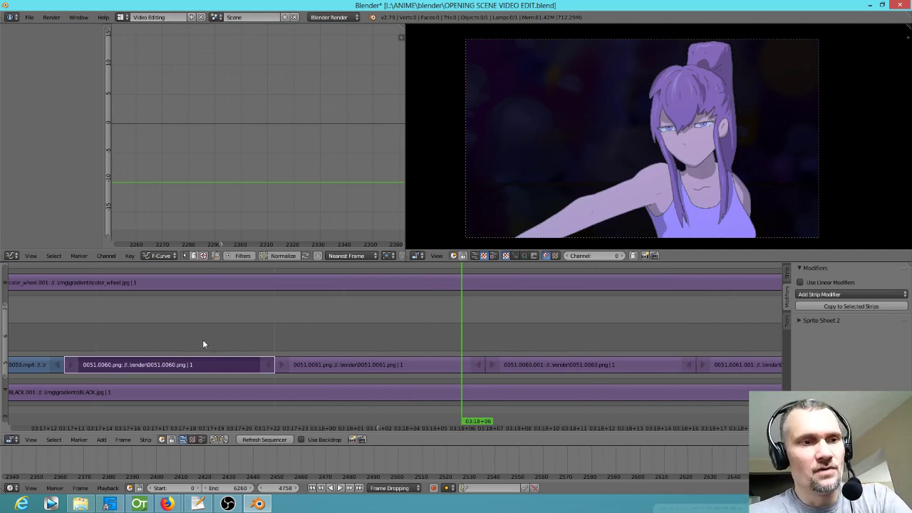
click(208, 364)
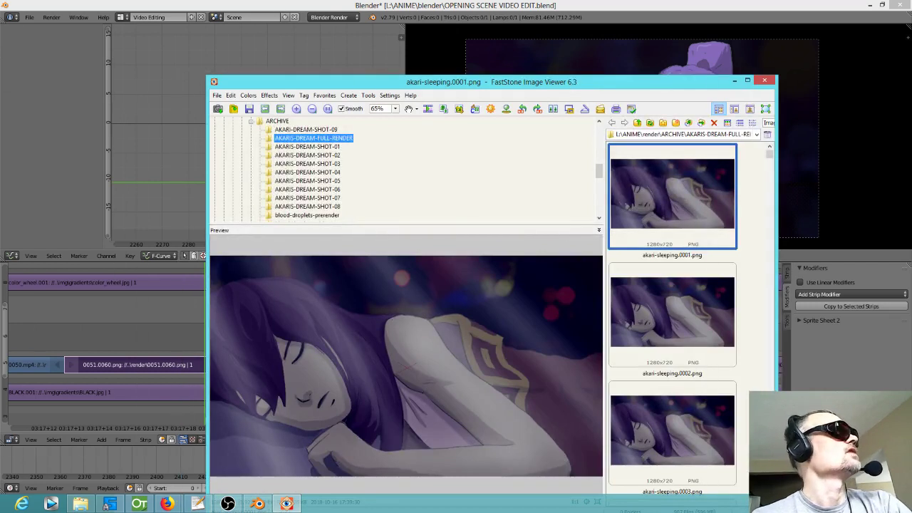
- Switch to FastStone Image Viewer and browse to the L:\ANIME\render folder
key(Return)
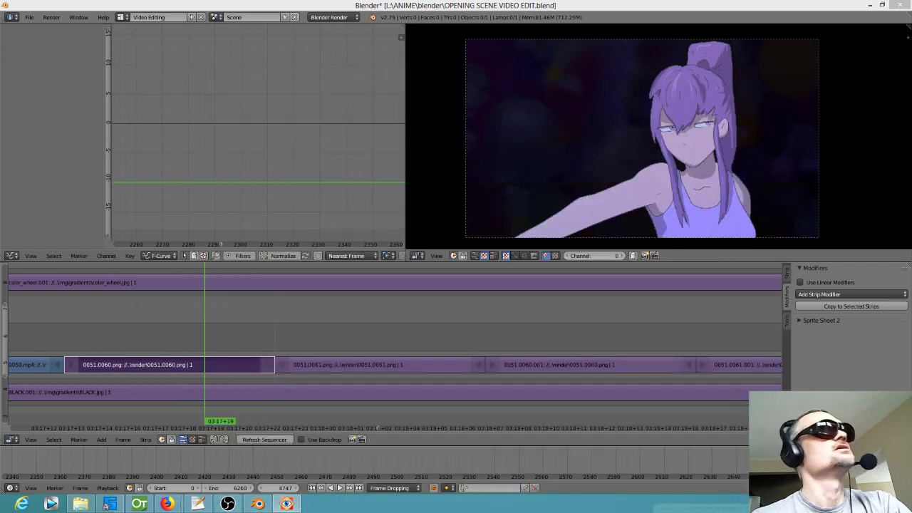
key(alt+Tab)
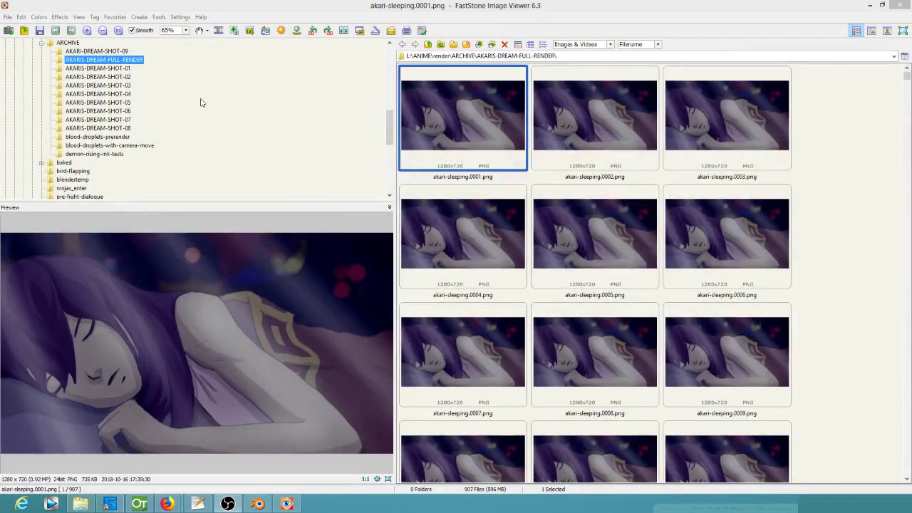
drag(390, 128, 393, 78)
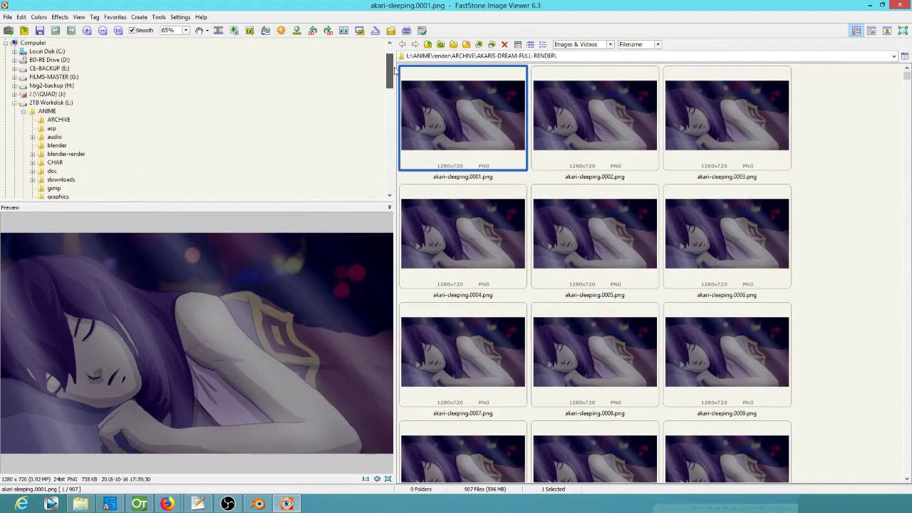
drag(395, 68, 394, 68)
click(49, 113)
scroll(104, 149, down, 4)
scroll(98, 155, down, 3)
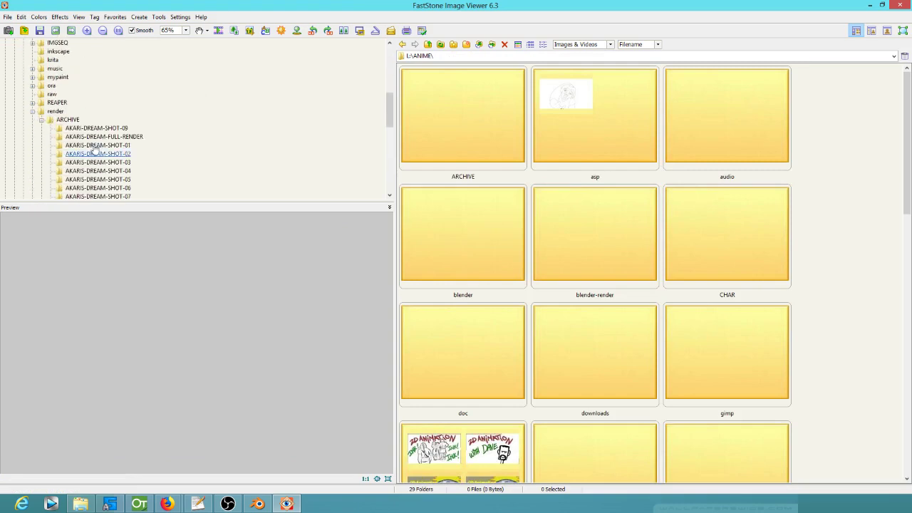
click(64, 113)
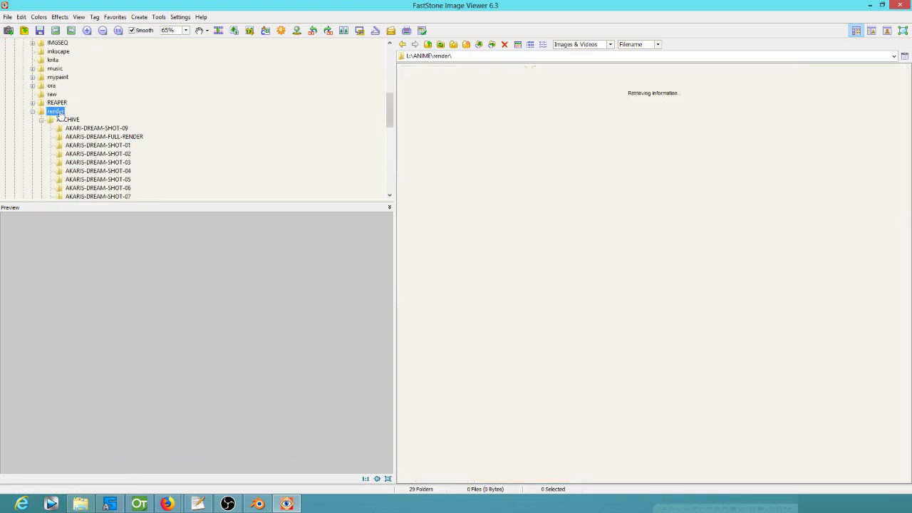
- Find 0051.0060.png among the rendered images in the render folder and select it
scroll(854, 308, down, 5)
scroll(854, 308, down, 6)
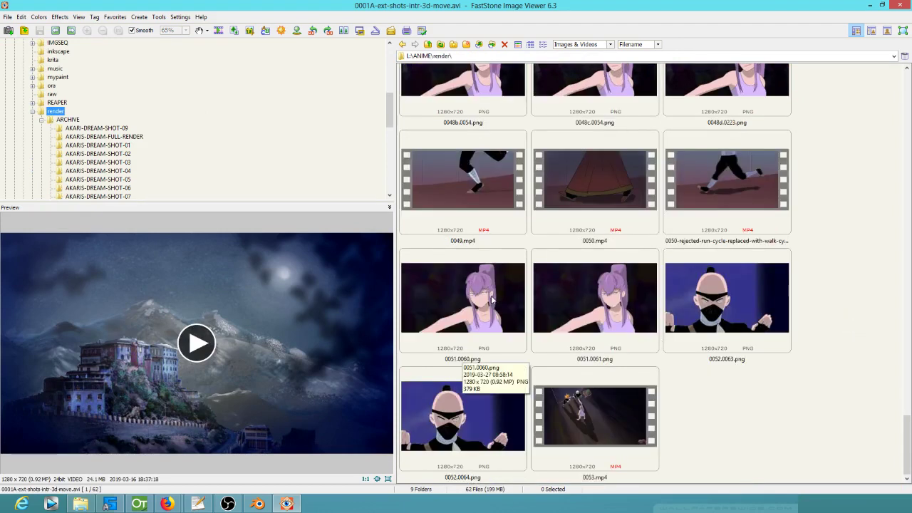
click(485, 298)
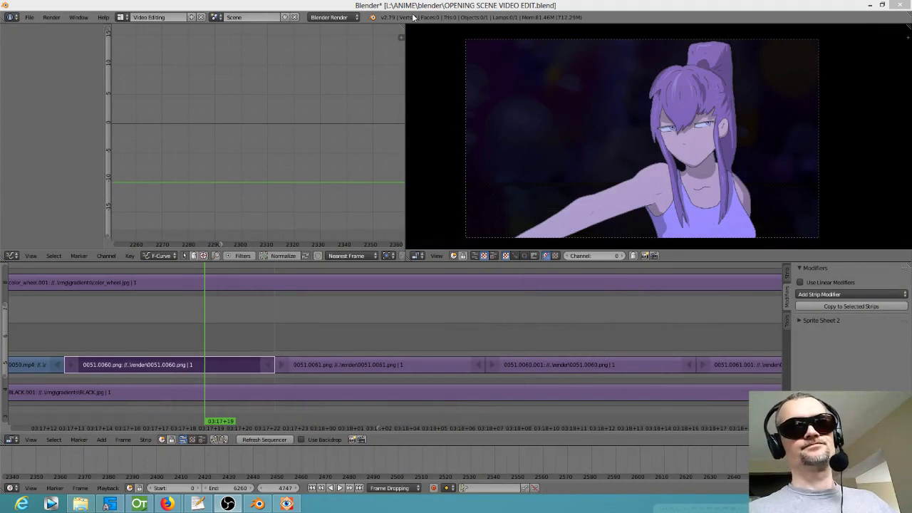
- Return to Blender and move the playhead to 03:16+00 to view the woman's shot before 0050.mp4
drag(40, 341, 456, 342)
scroll(495, 350, down, 15)
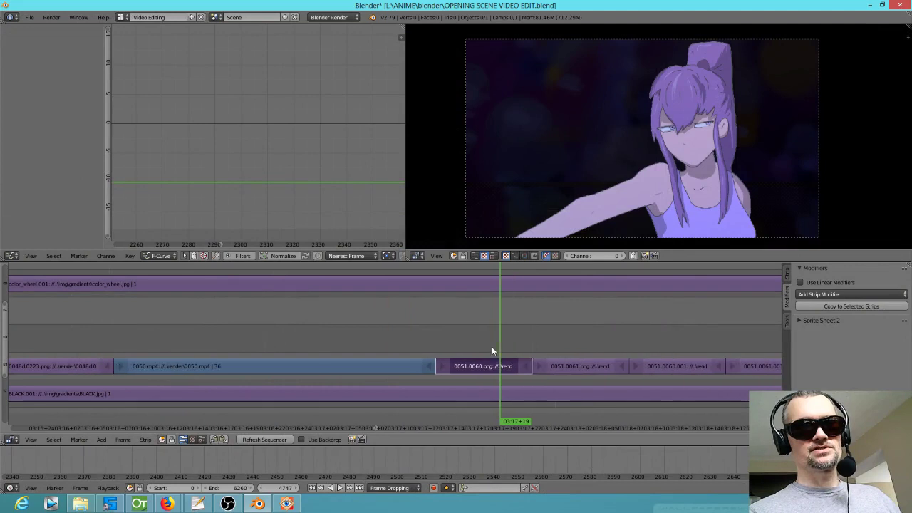
drag(144, 368, 154, 340)
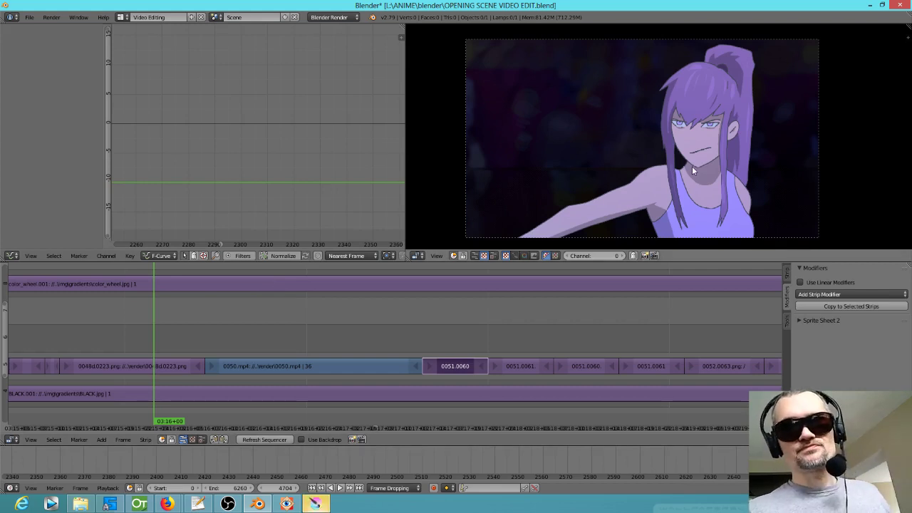
- Switch to Krita and narrow the 0051.0060.png image with the Transform tool by bringing its right edge inward
click(315, 504)
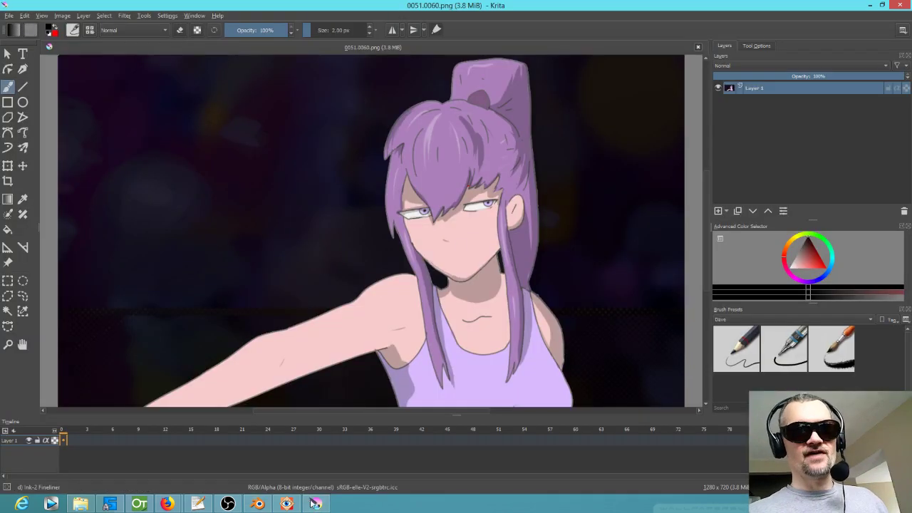
scroll(447, 223, down, 2)
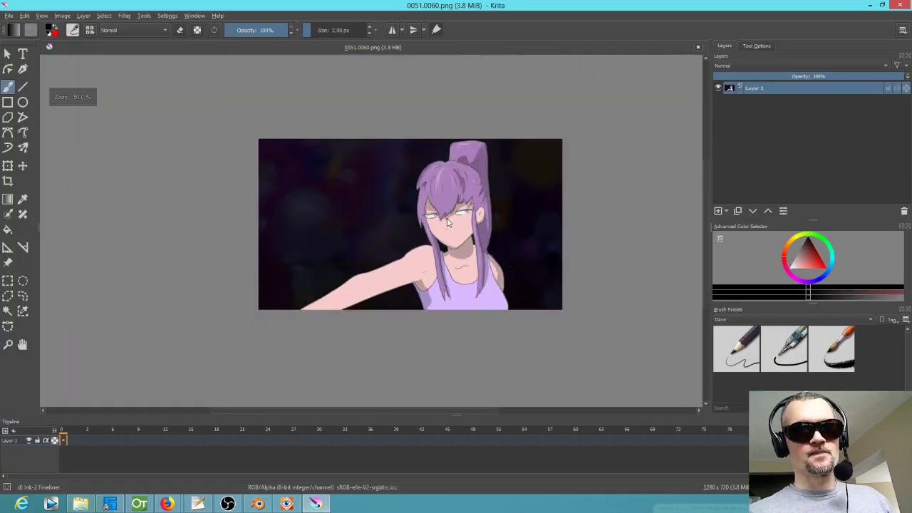
click(8, 166)
drag(563, 223, 547, 224)
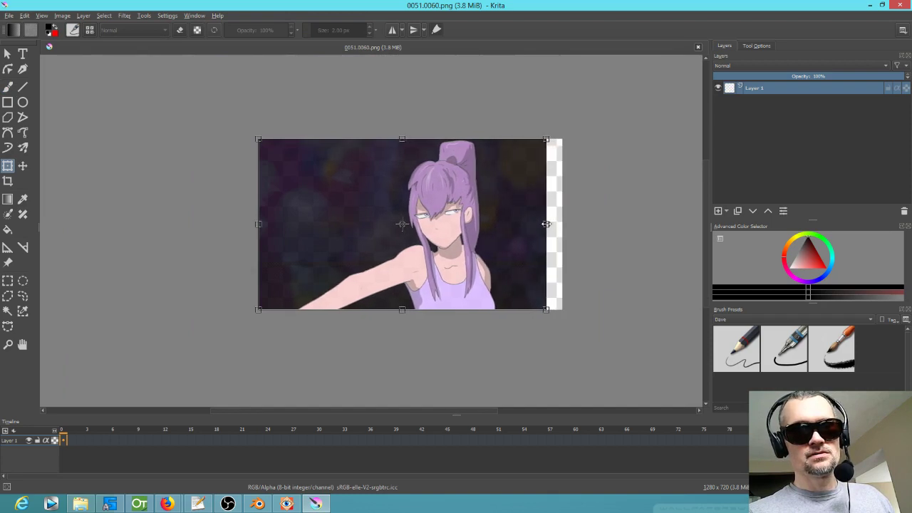
scroll(527, 232, up, 2)
scroll(525, 235, down, 1)
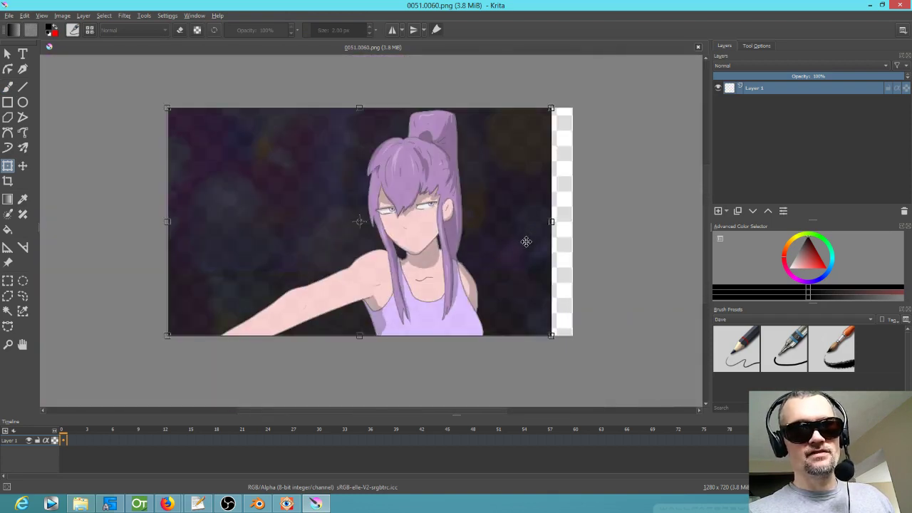
- Compare the figure with the Blender shot, narrow the image slightly more and shift it right to the canvas edge
key(alt+Tab)
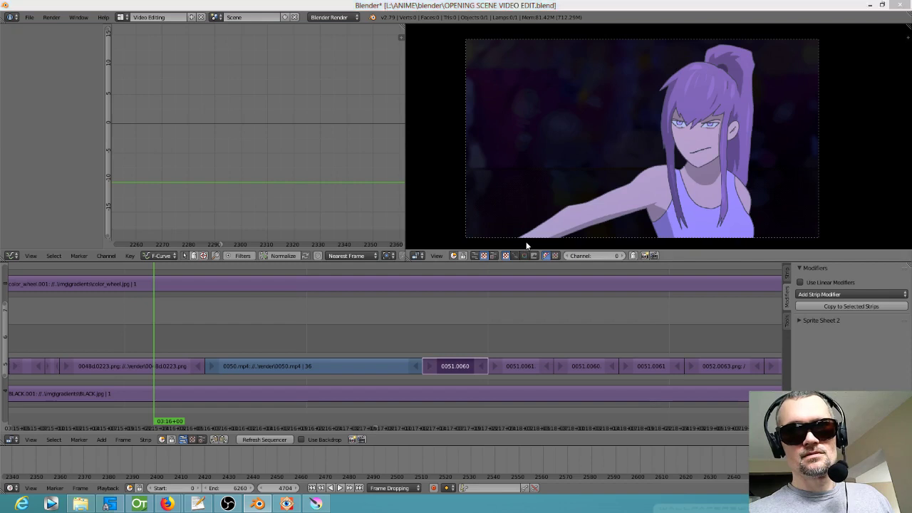
key(alt+Tab)
key(alt+Tab)
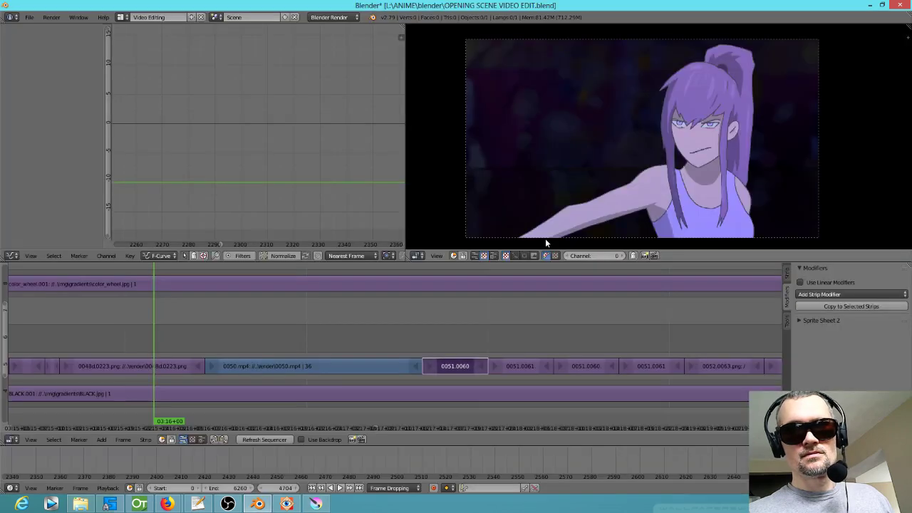
key(alt+Tab)
drag(554, 222, 544, 223)
key(alt+Tab)
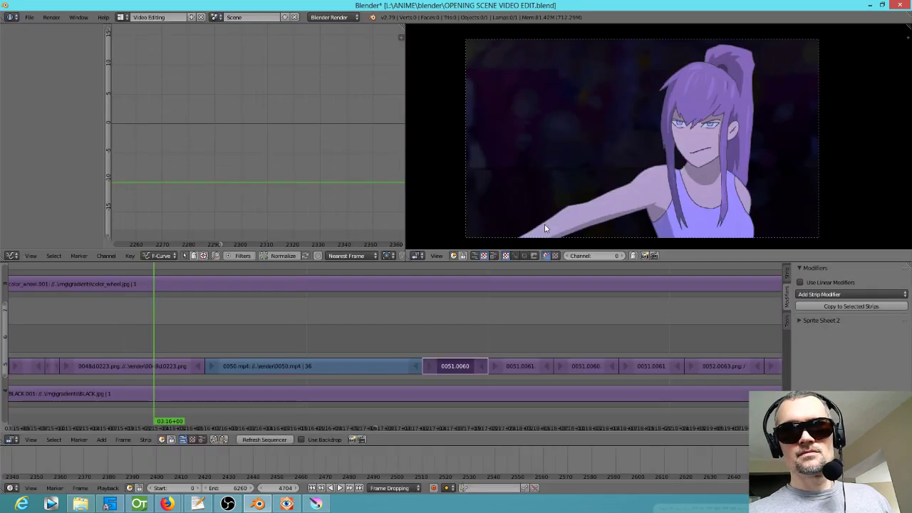
key(alt+Tab)
drag(431, 275, 458, 276)
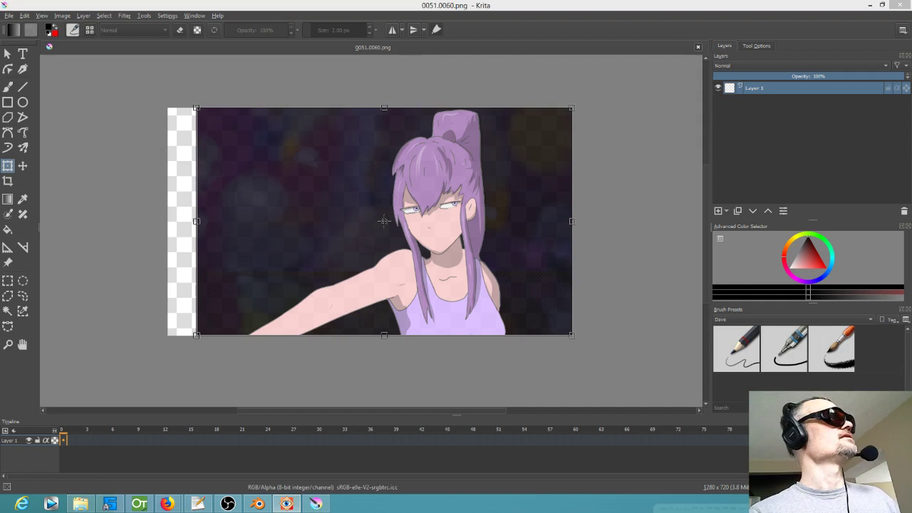
- Insert 0051.0061.png as a new layer and narrow it from its left edge to match Layer 1
right_click(362, 208)
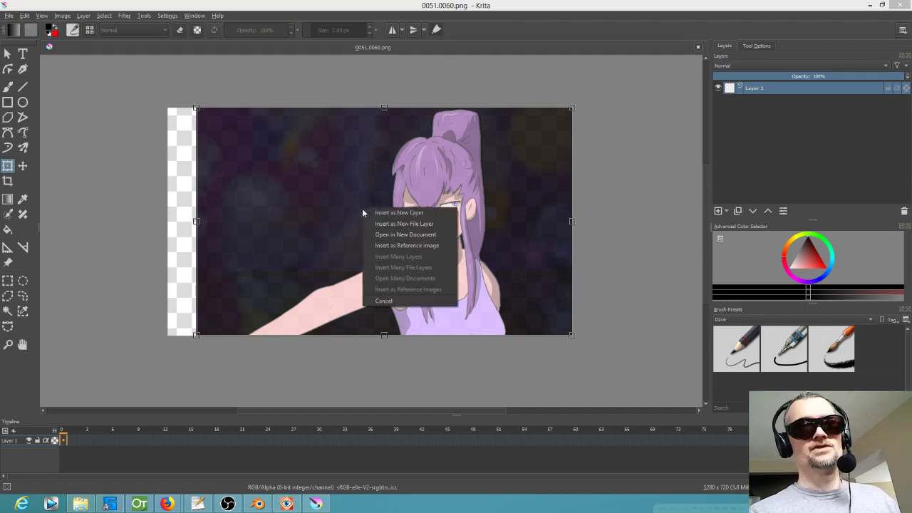
click(389, 213)
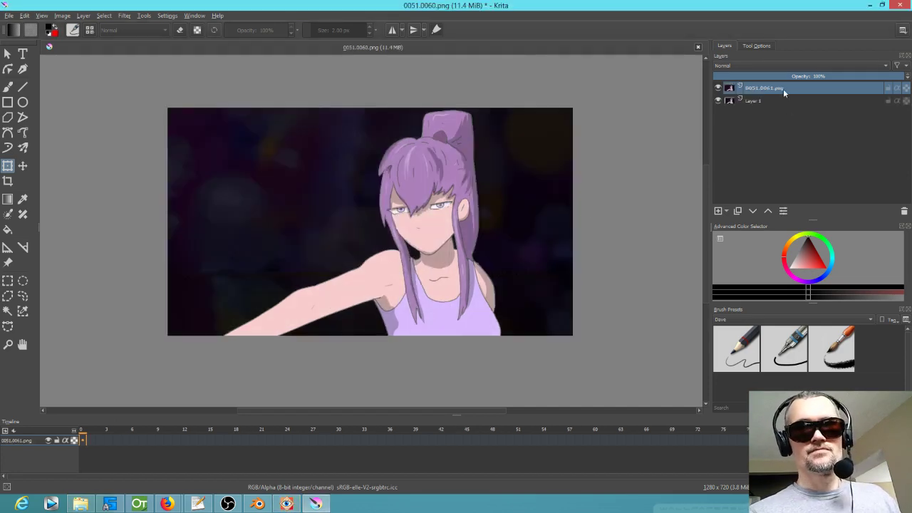
click(189, 211)
drag(167, 222, 195, 222)
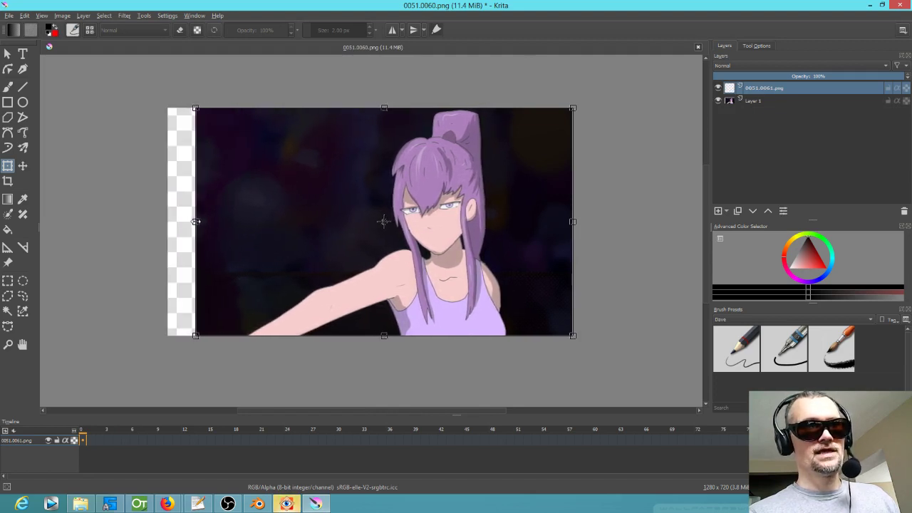
- Select a vertical background strip at the left edge of Layer 1 and stretch it to fill the empty canvas gap
click(774, 104)
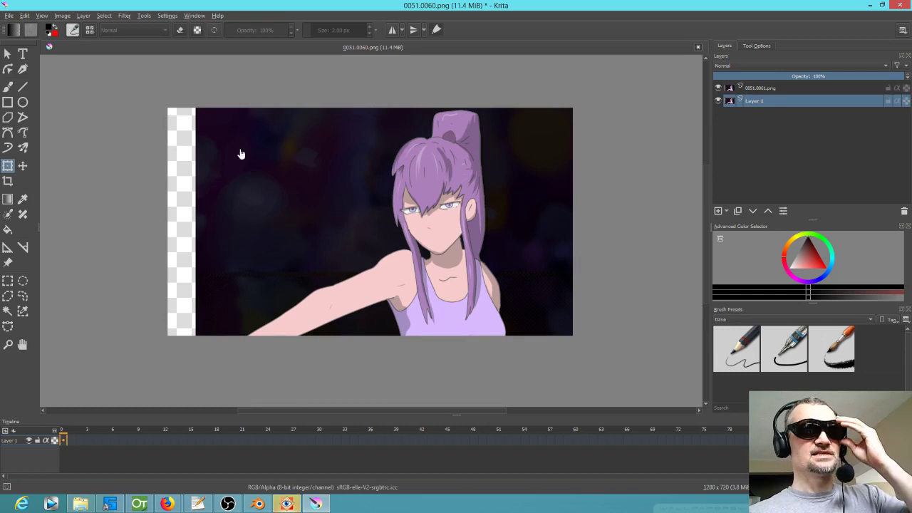
click(7, 281)
drag(191, 93, 232, 347)
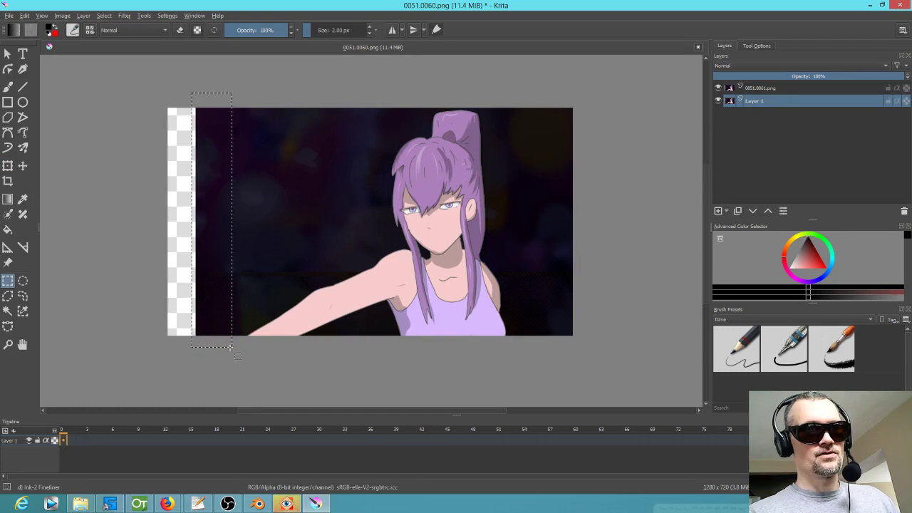
click(7, 165)
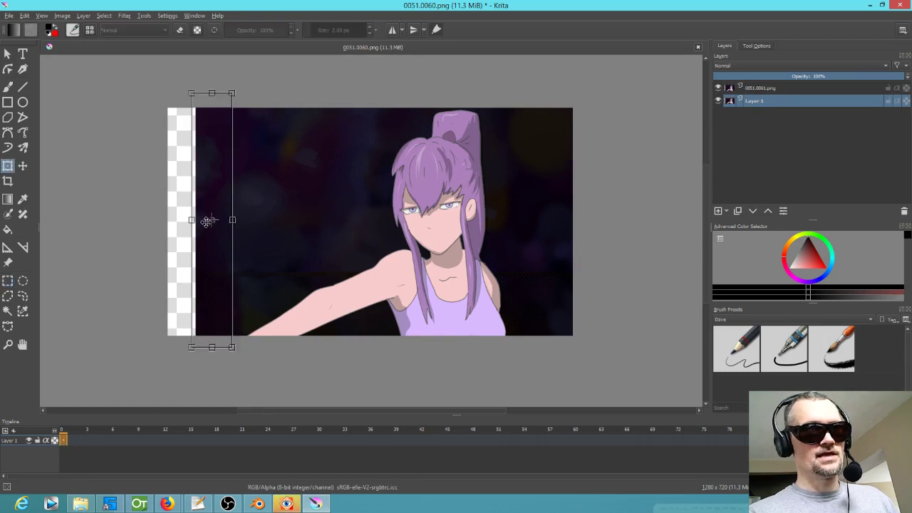
drag(191, 220, 188, 220)
drag(139, 219, 151, 216)
- Stretch the selected background strip on the 0051.0061.png layer past the canvas's left edge and apply the transform
click(779, 89)
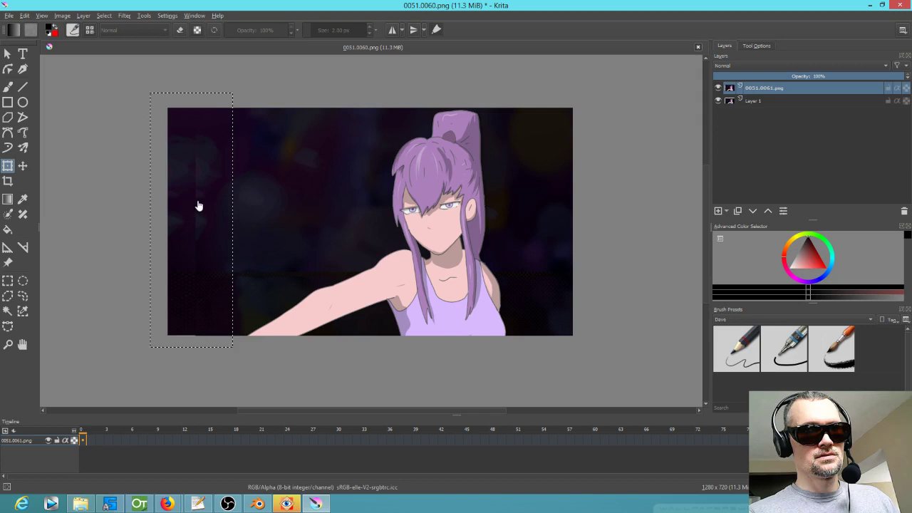
drag(151, 219, 124, 216)
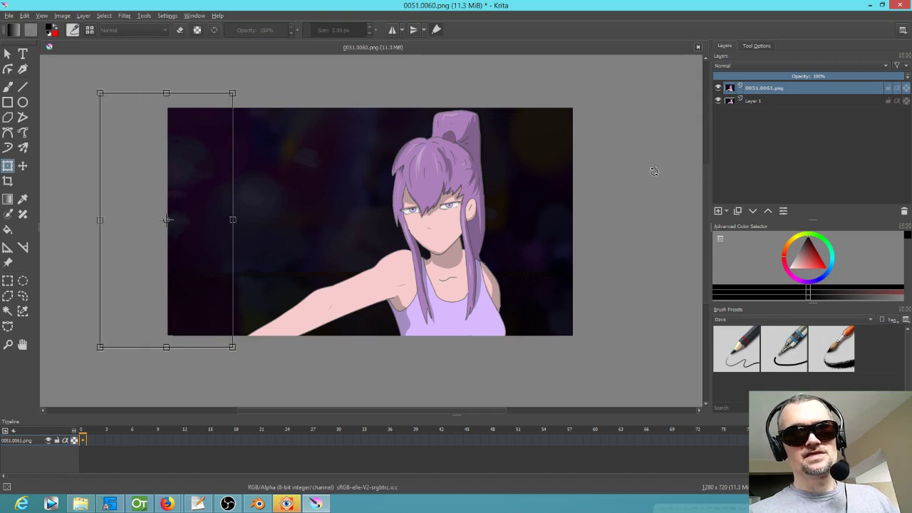
click(777, 101)
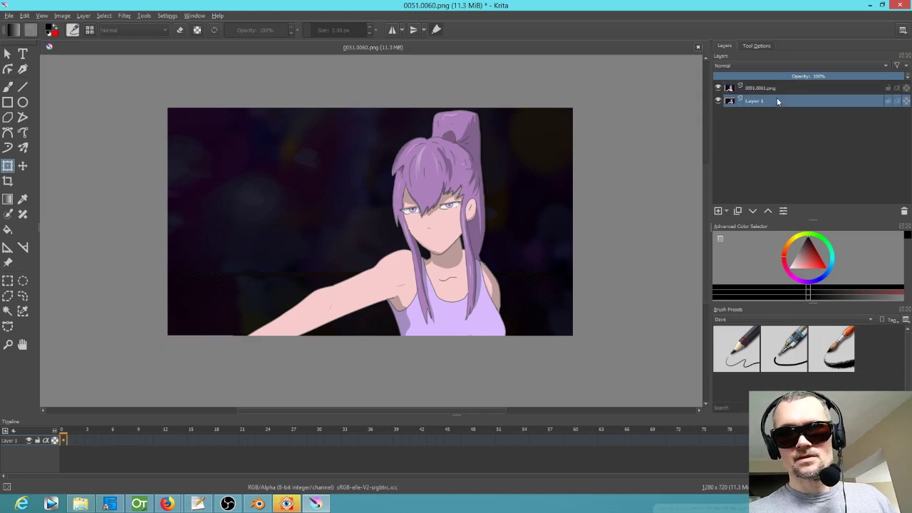
- Hide the 0051.0061.png layer and save the document as 0051.0060.png with only Layer 1 visible, accepting the PNG export options
mouse_move(778, 94)
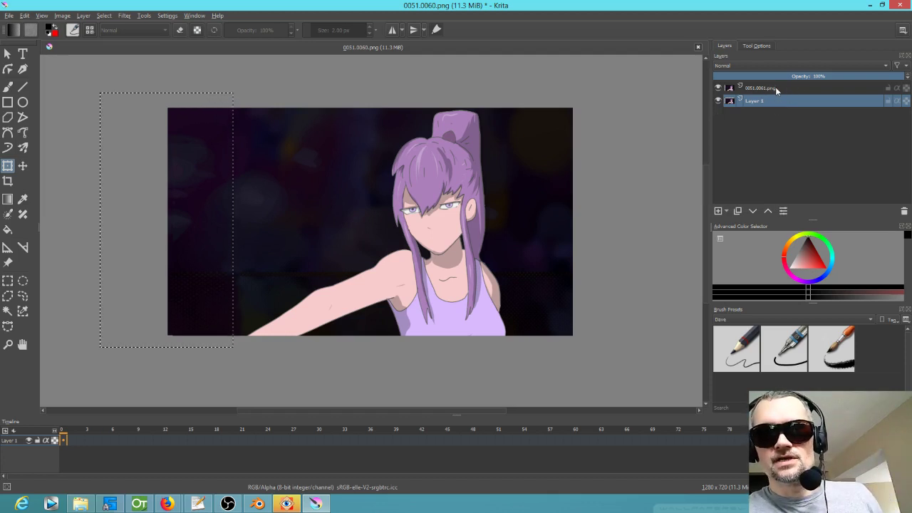
click(775, 88)
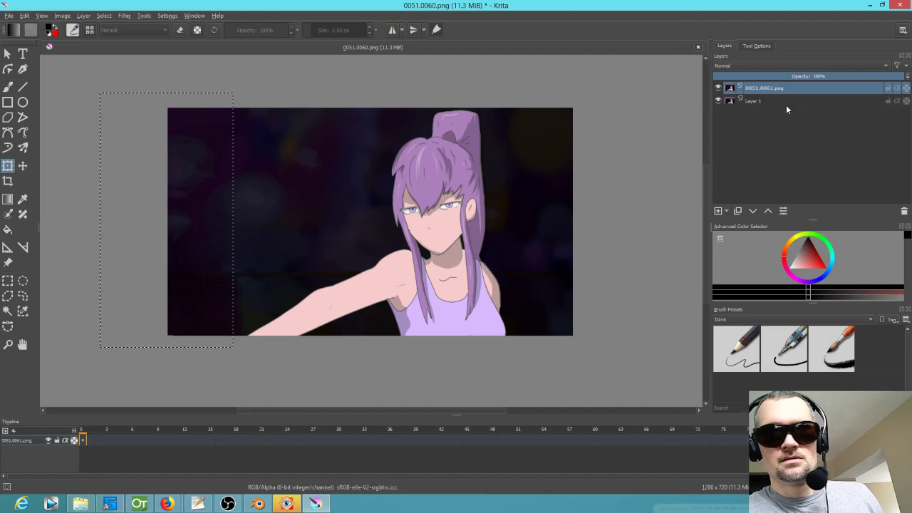
click(780, 100)
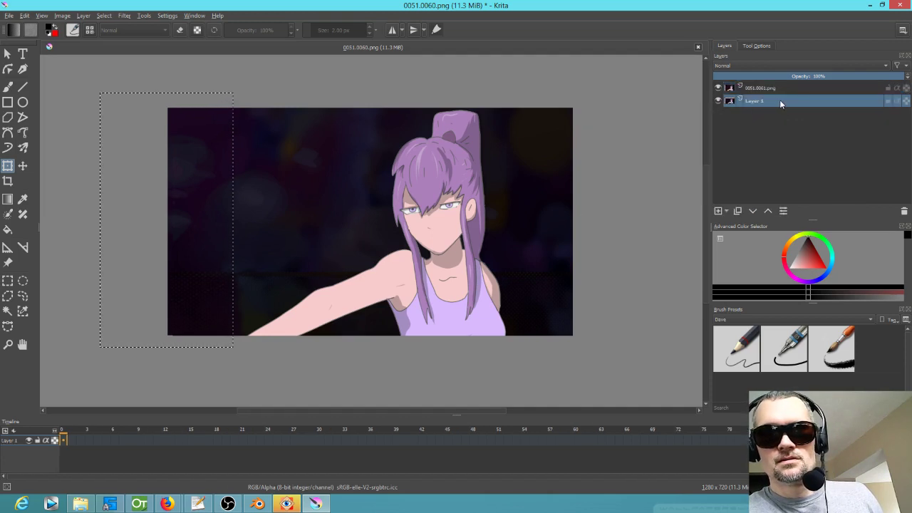
click(718, 88)
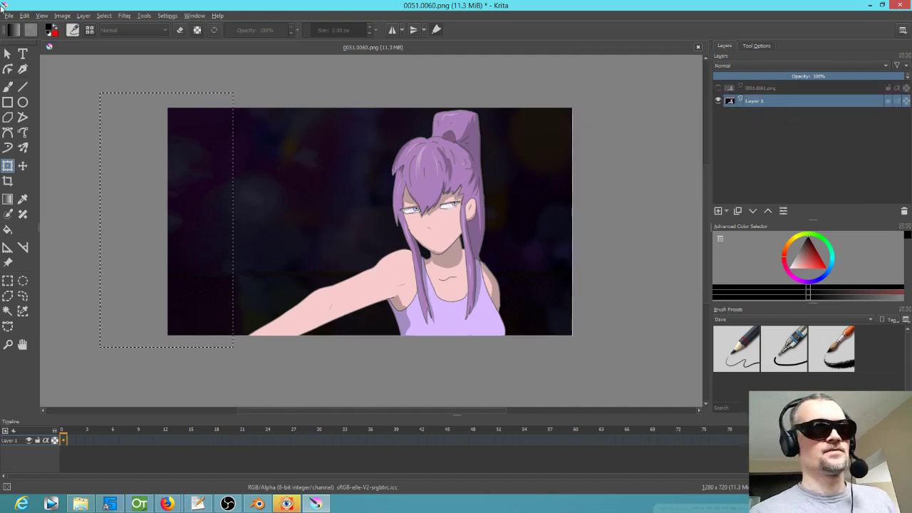
click(9, 16)
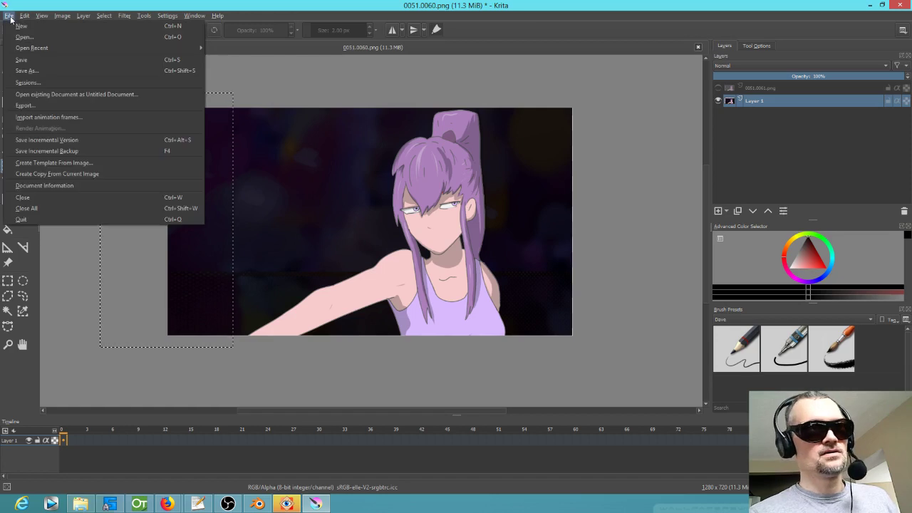
click(20, 60)
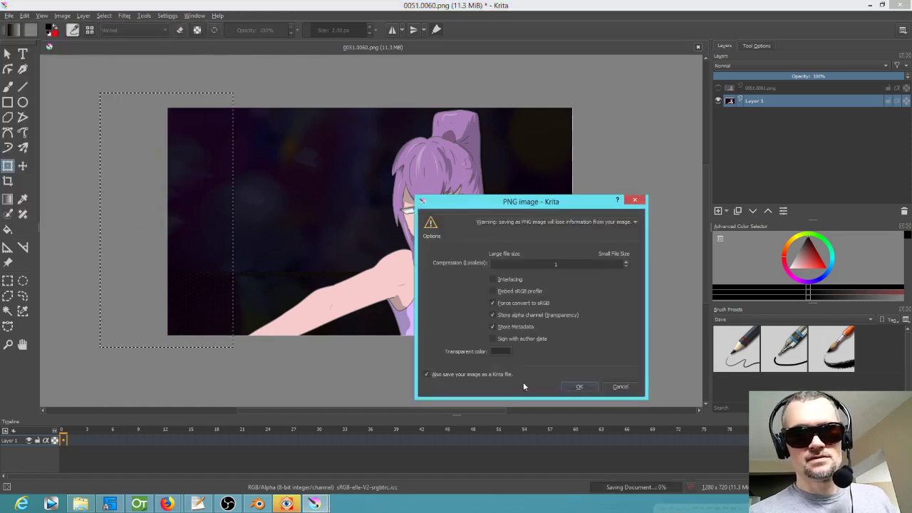
click(576, 386)
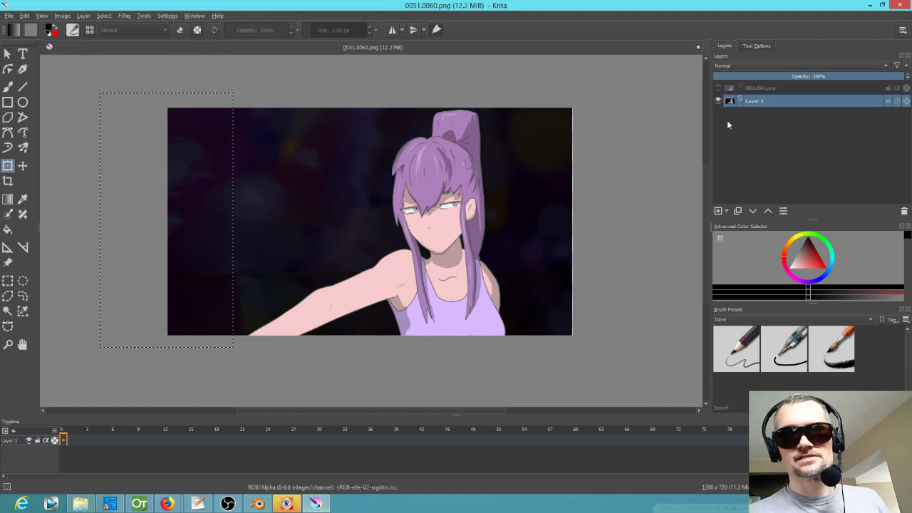
- Show only the 0051.0061.png layer and stretch its selected background strip further left to fill the empty canvas gap
click(718, 100)
click(718, 87)
click(766, 88)
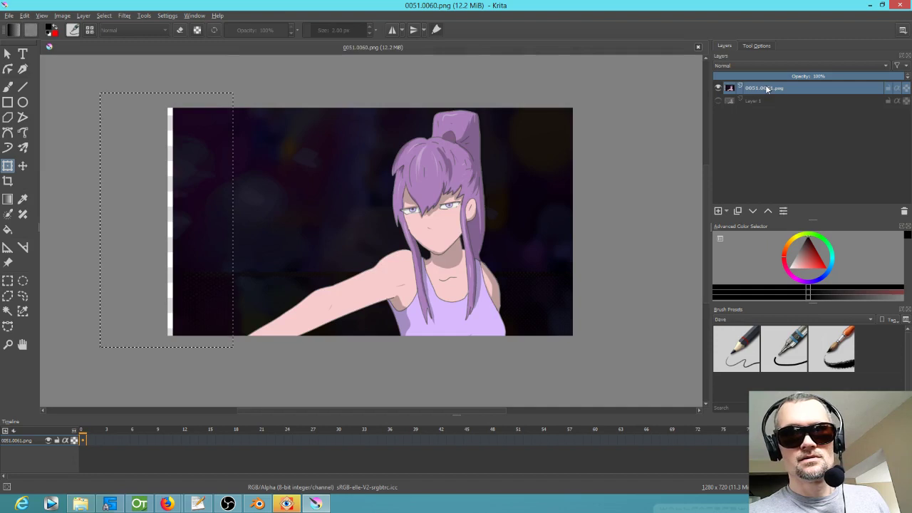
click(187, 239)
drag(98, 219, 85, 219)
key(Return)
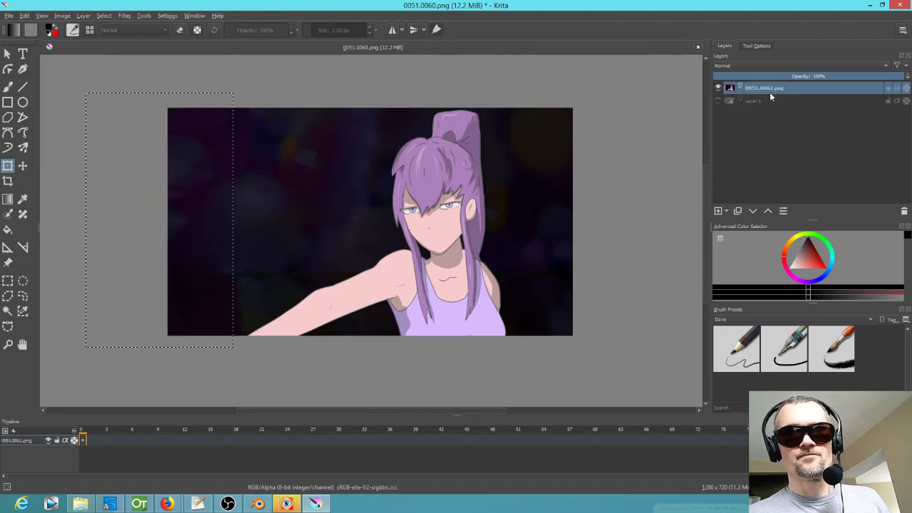
- Save the visible layer under the file name 0051.0061.png in the render folder, replacing the existing file
click(10, 16)
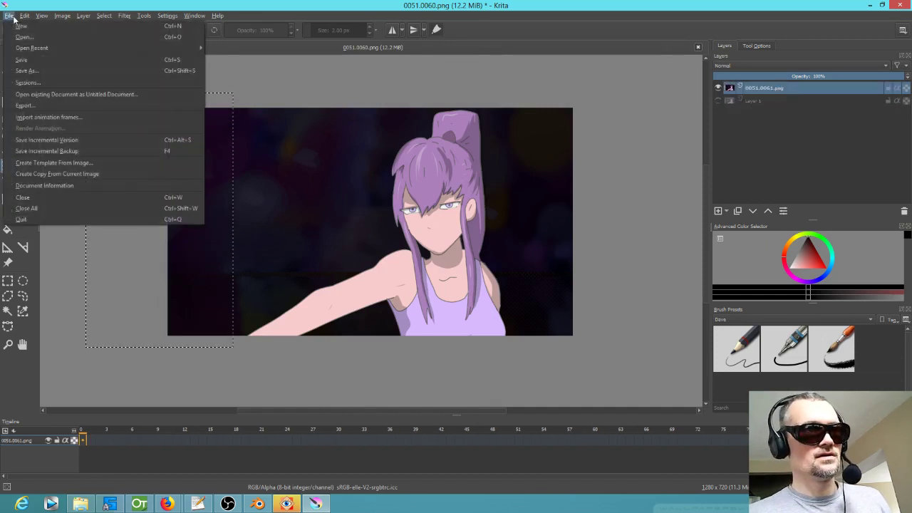
click(43, 69)
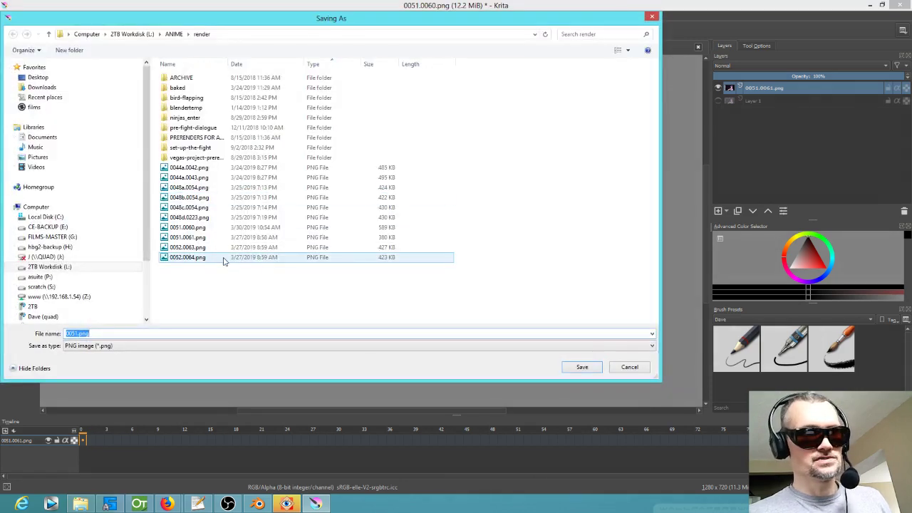
double_click(194, 238)
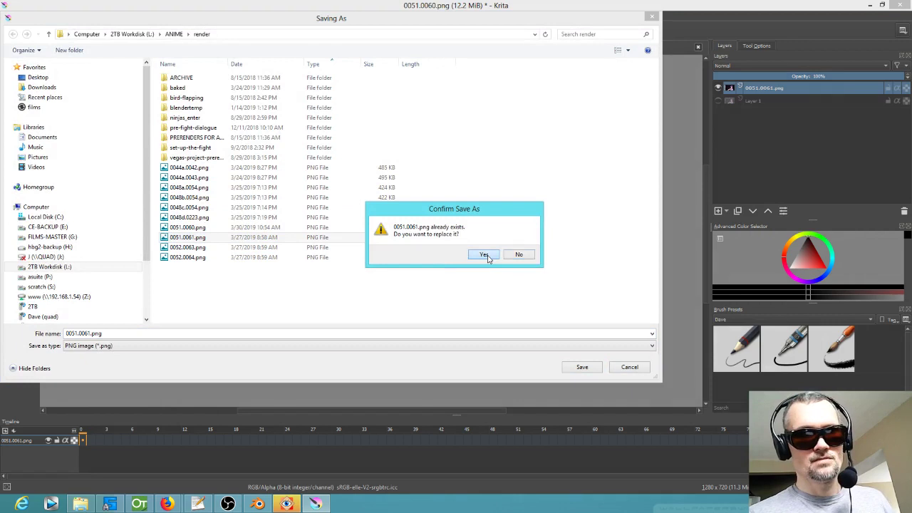
click(482, 254)
click(579, 387)
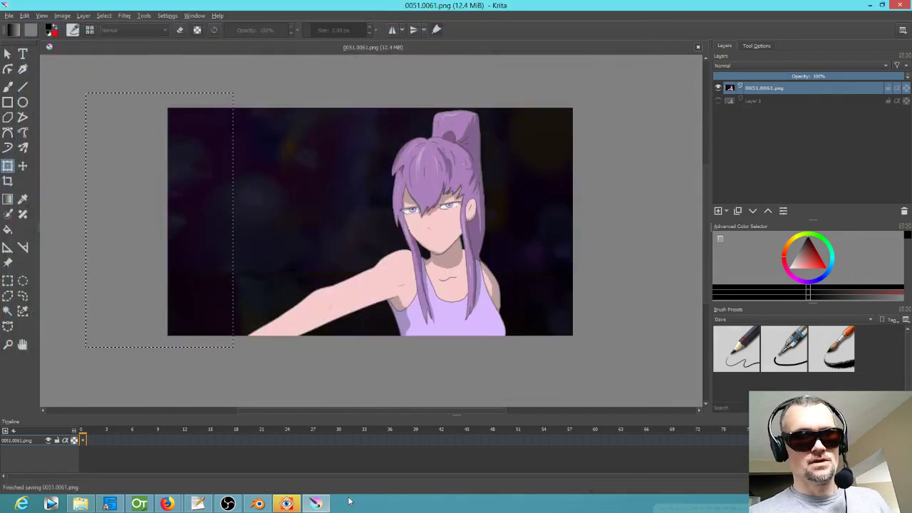
- Switch to Blender and reopen OPENING SCENE VIDEO EDIT.blend from the recent files to reload the reshaped frames
click(258, 504)
drag(449, 335, 410, 356)
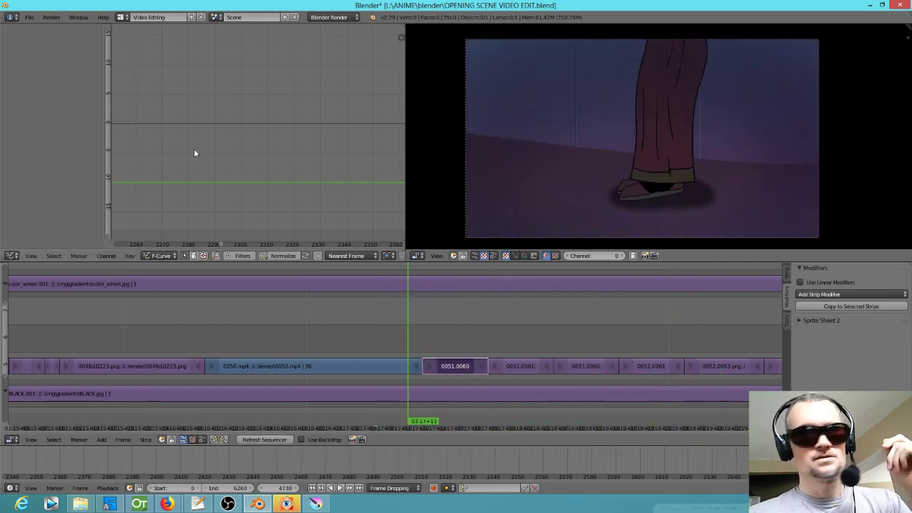
click(28, 17)
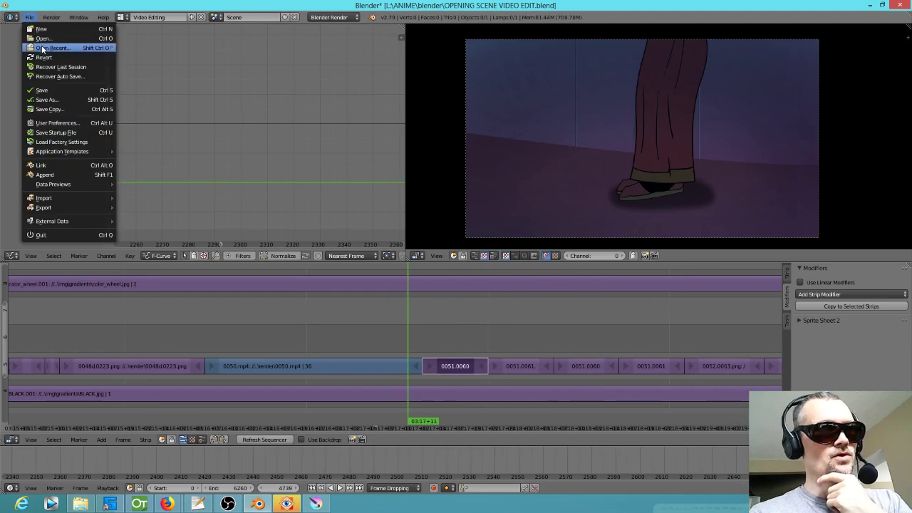
mouse_move(54, 47)
click(161, 47)
- Play and scrub the edit from 0050.mp4 through the 0051 strips to check how the reshaped frames line up
drag(615, 354, 418, 417)
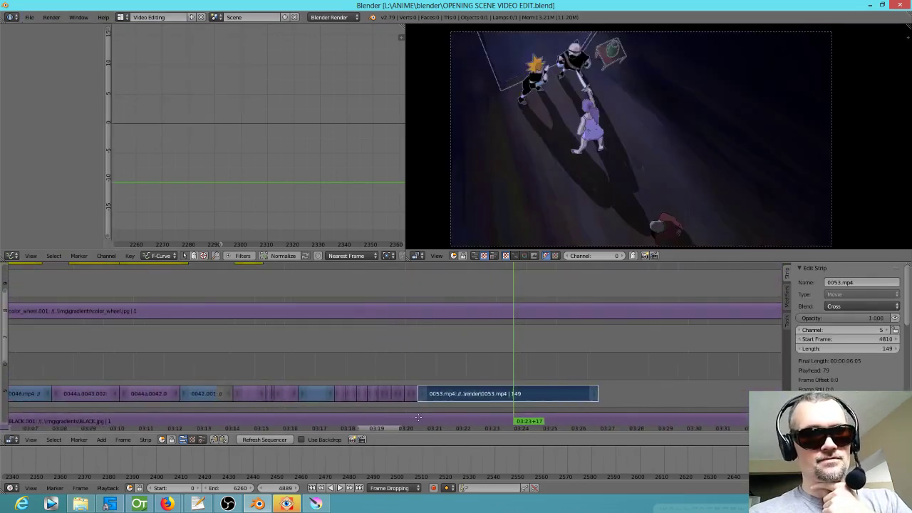
mouse_move(342, 366)
mouse_down()
mouse_move(394, 373)
mouse_move(348, 368)
mouse_move(390, 377)
mouse_move(357, 372)
mouse_up()
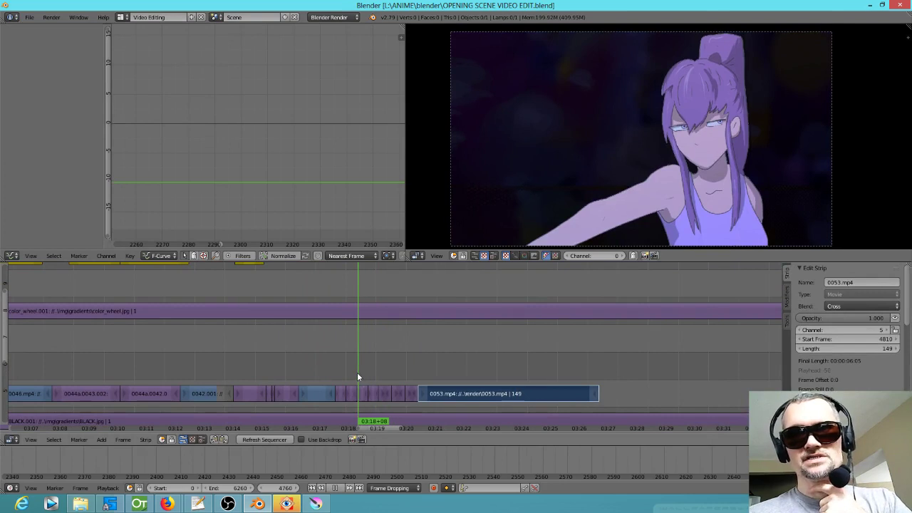
scroll(381, 359, up, 2)
scroll(384, 362, up, 5)
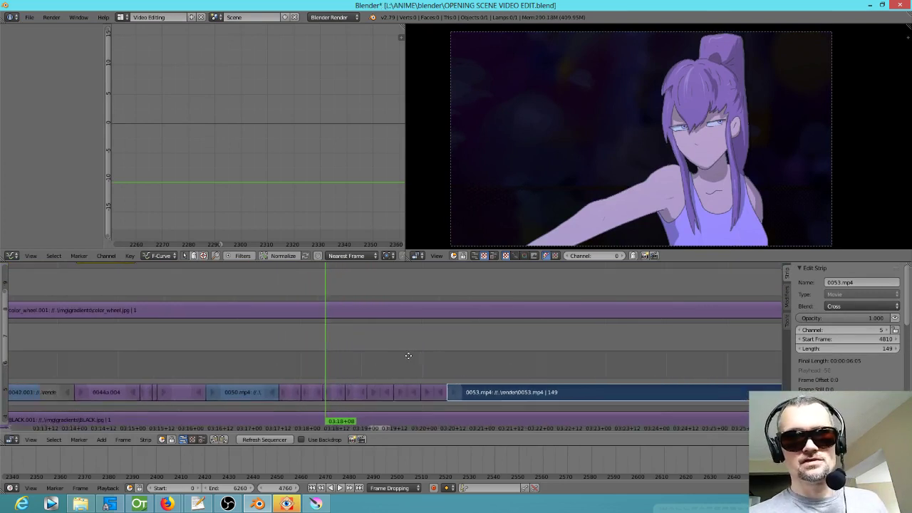
drag(397, 357, 463, 349)
click(318, 353)
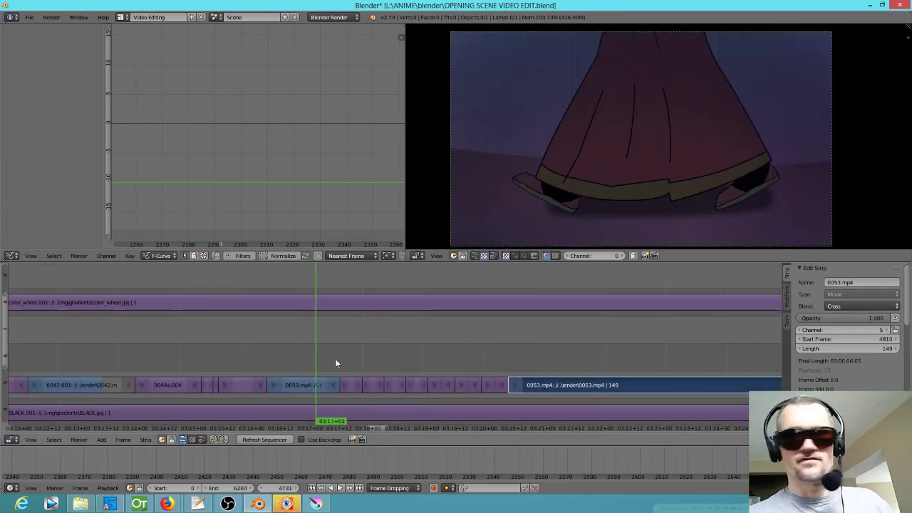
key(alt+a)
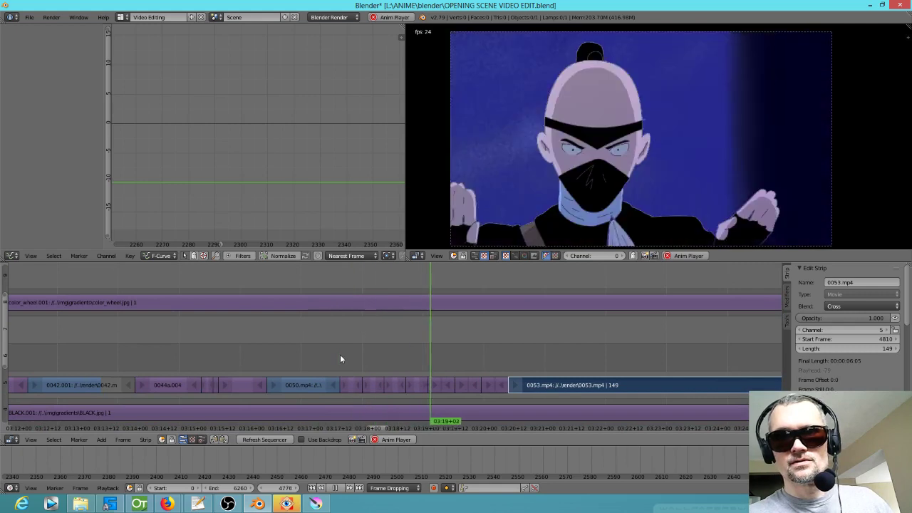
click(189, 354)
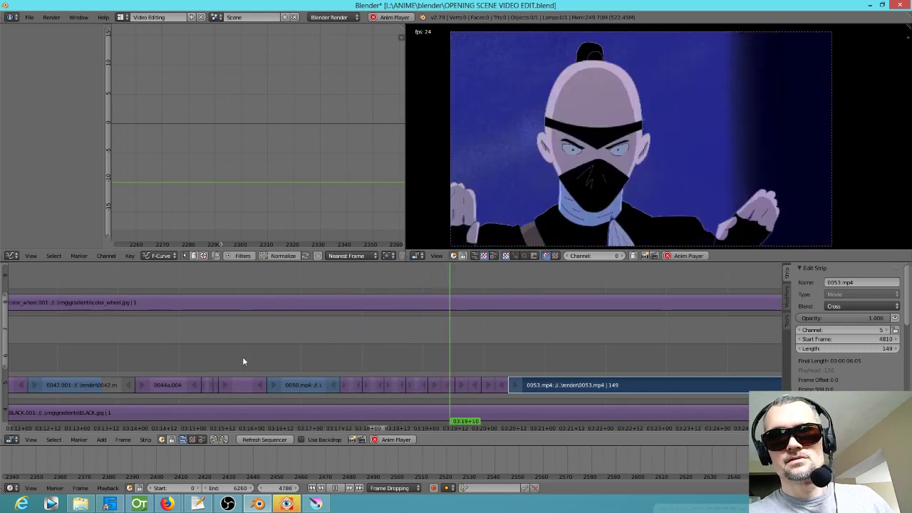
click(344, 356)
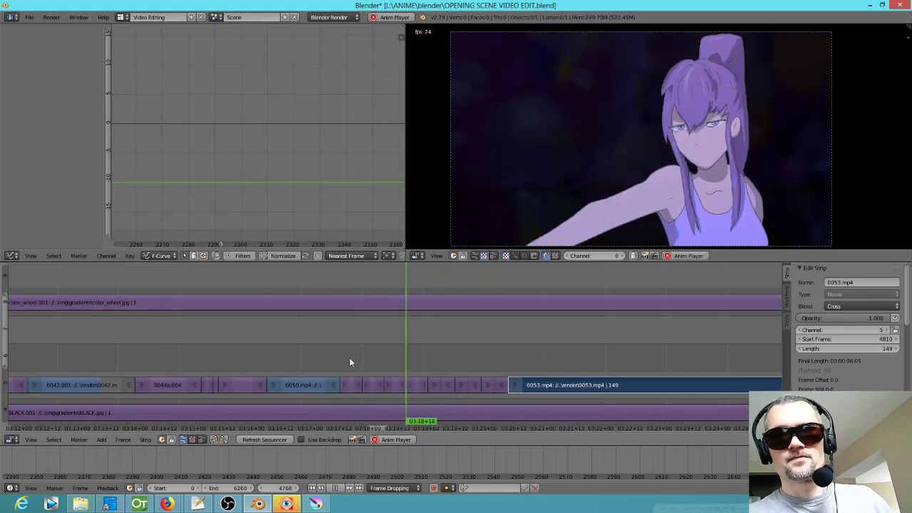
click(352, 354)
key(alt+a)
mouse_move(345, 352)
mouse_down()
mouse_move(374, 355)
mouse_move(354, 352)
mouse_move(362, 352)
mouse_up()
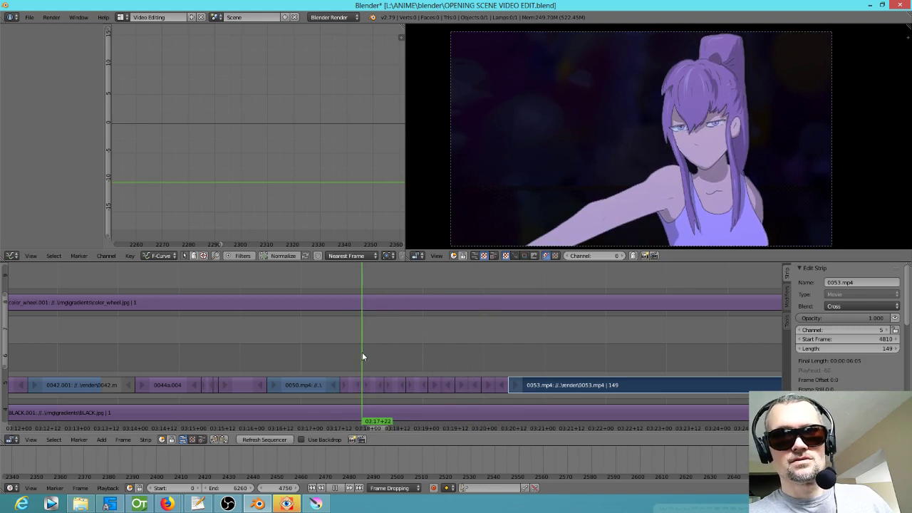
- Enable Image Offset on the first 0051.0061.png strip after 0050.mp4 and set its Y offset to 1
click(371, 382)
right_click(372, 386)
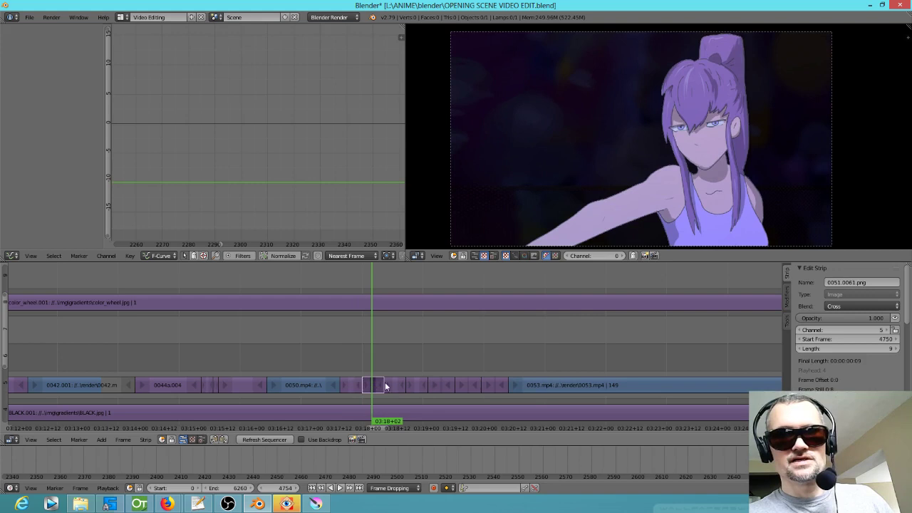
scroll(908, 320, down, 8)
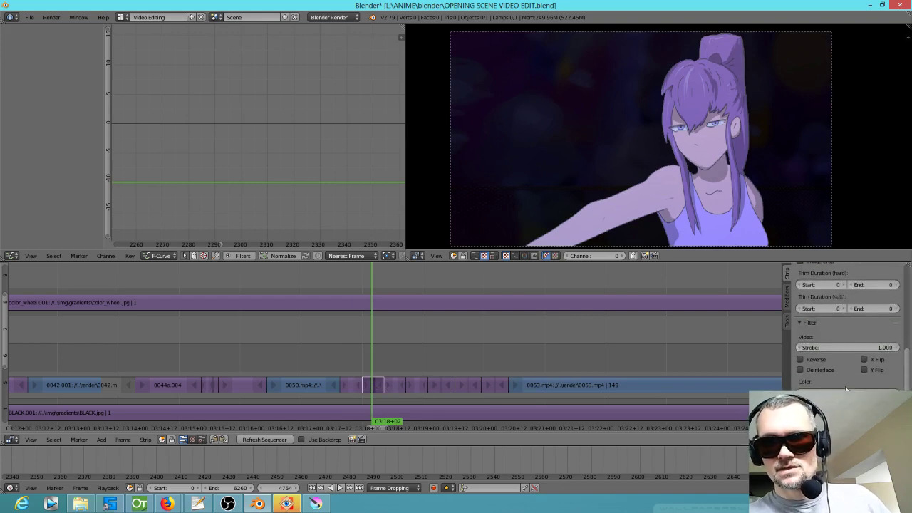
scroll(846, 362, up, 3)
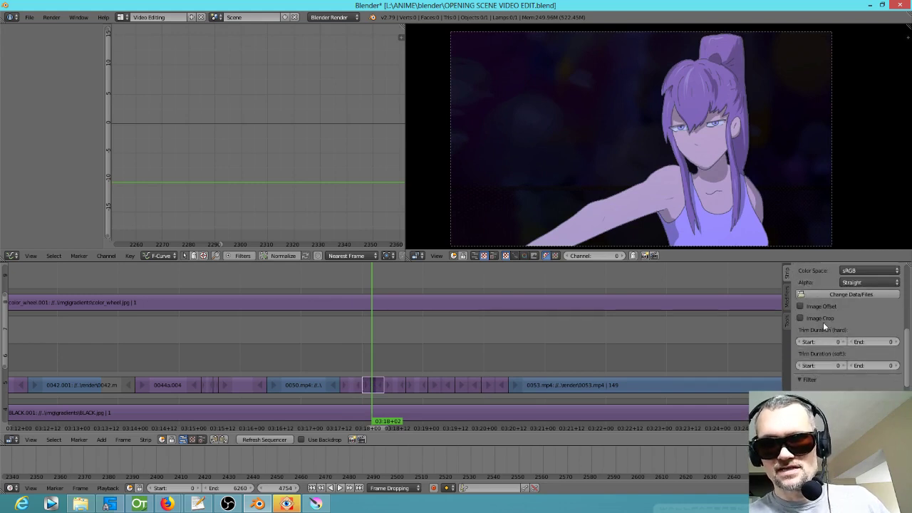
click(815, 304)
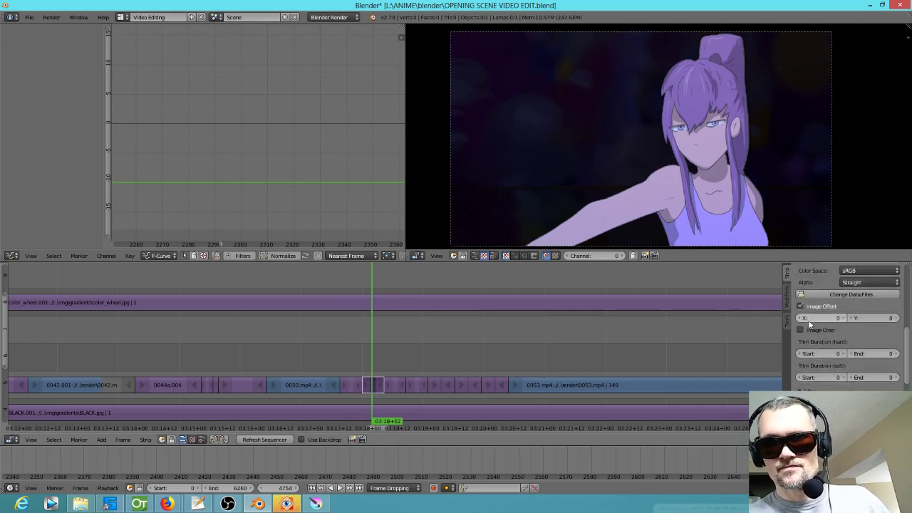
click(851, 316)
click(898, 318)
click(898, 319)
- Scrub across the alternating 0051.0060 and 0051.0061 strips and inspect the neighbouring strips' image offset settings
drag(345, 343, 367, 350)
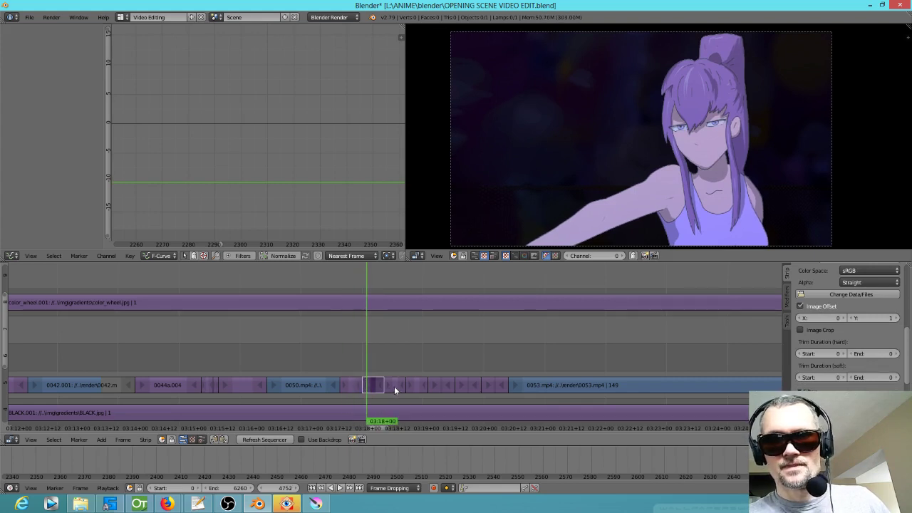
right_click(394, 386)
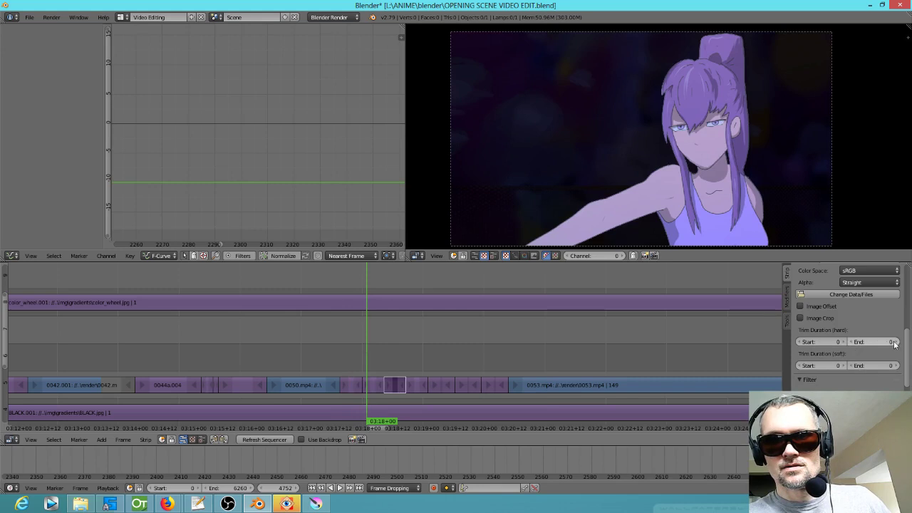
right_click(370, 386)
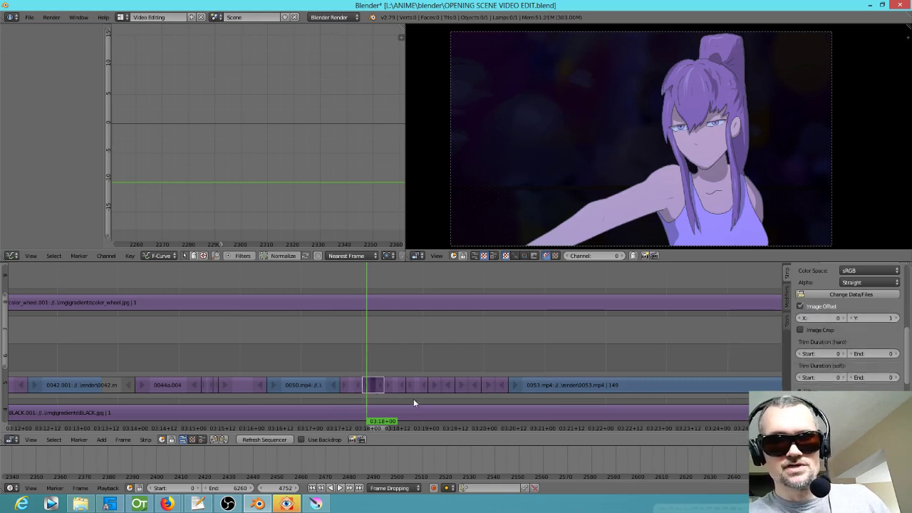
click(395, 387)
click(351, 386)
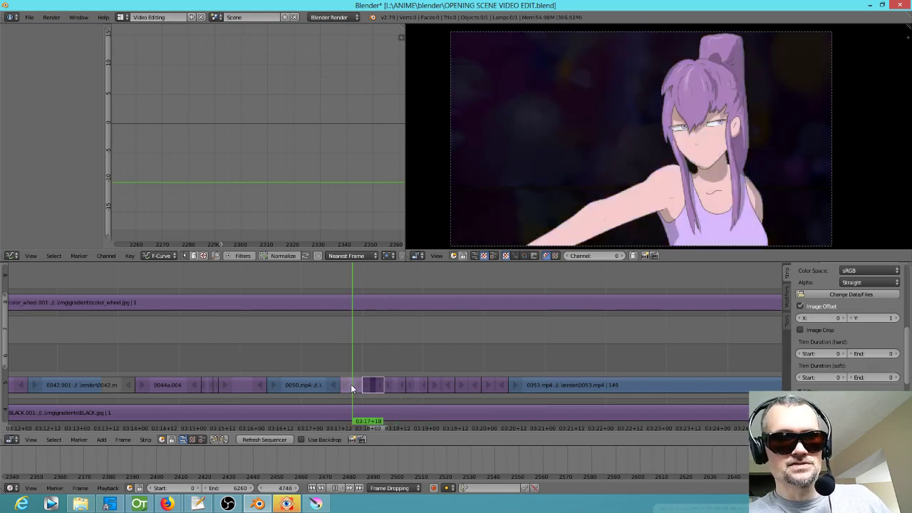
right_click(350, 387)
drag(343, 353, 412, 362)
- Enable Image Offset with a Y offset of 1 on the 0051 strip at 03:18+20 and save the project
click(416, 388)
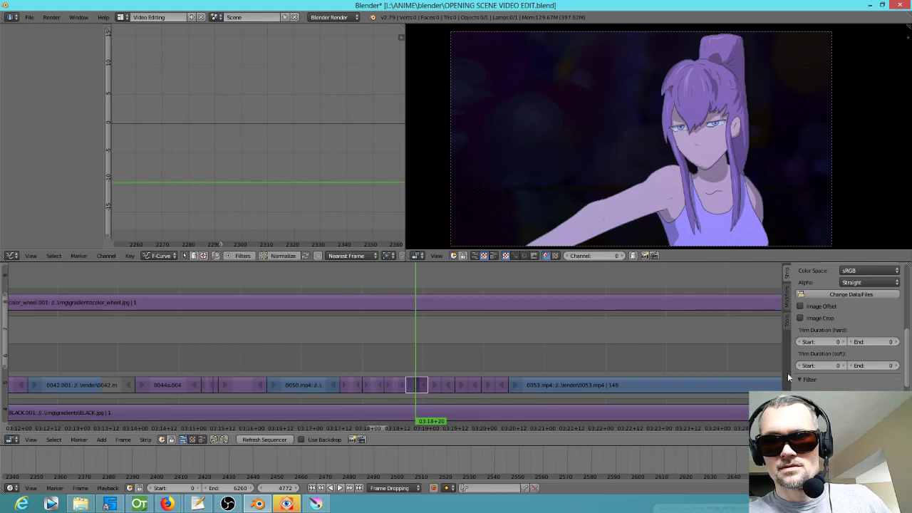
click(812, 305)
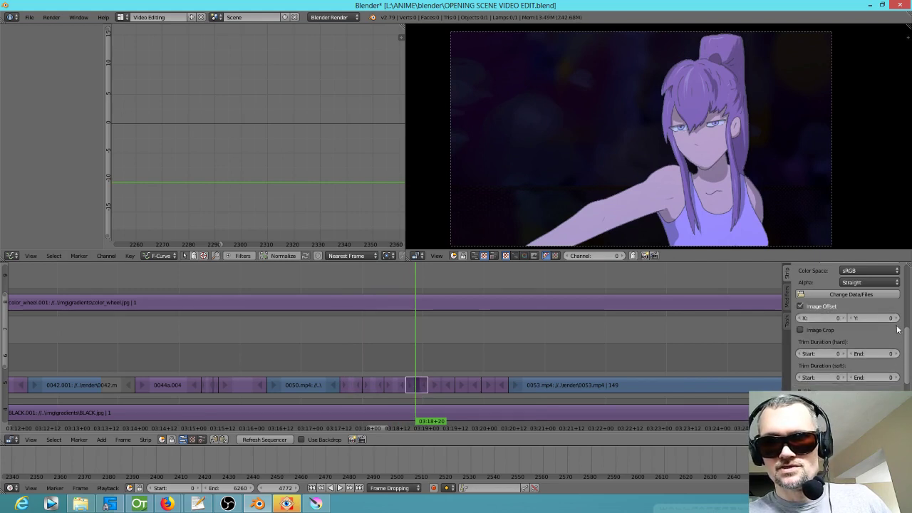
click(896, 318)
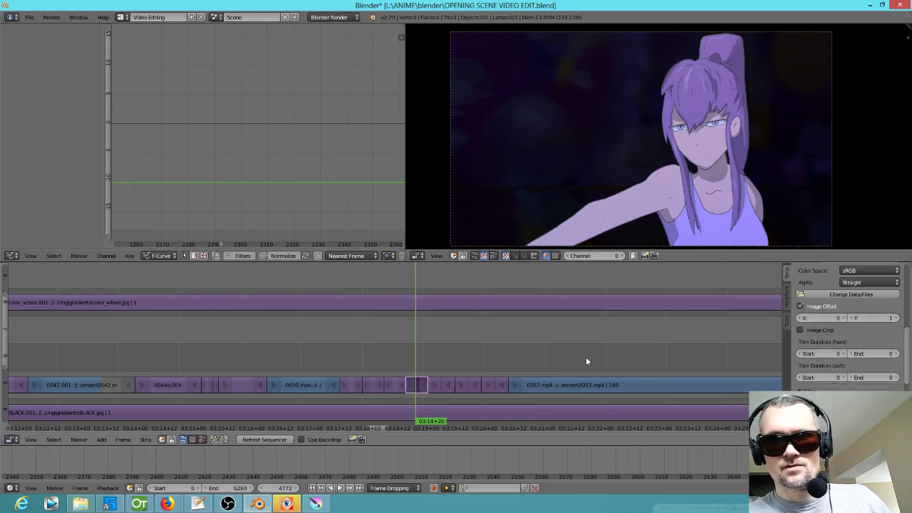
drag(382, 357, 397, 376)
click(30, 18)
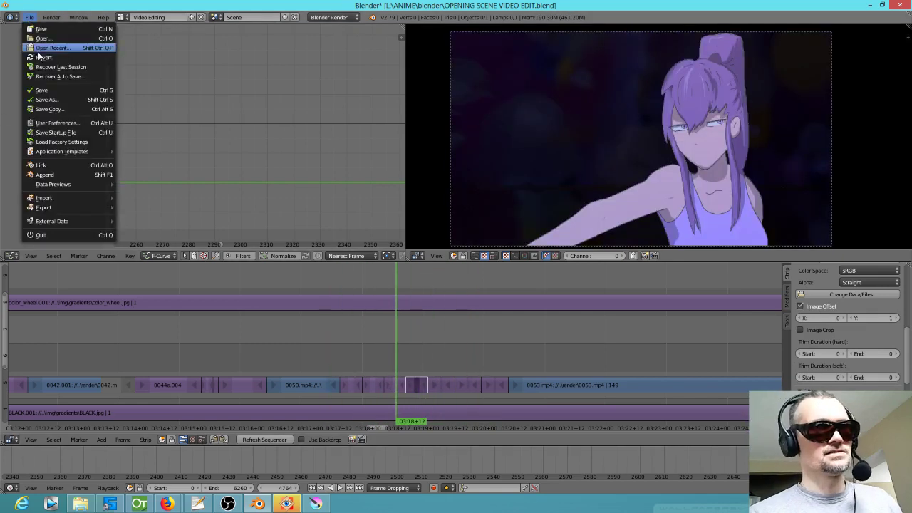
click(42, 94)
- Scrub between the shot before 0050.mp4 and the 0051 strips to compare how the woman's face is drawn
mouse_move(241, 358)
mouse_down()
mouse_move(226, 347)
mouse_move(235, 348)
mouse_up()
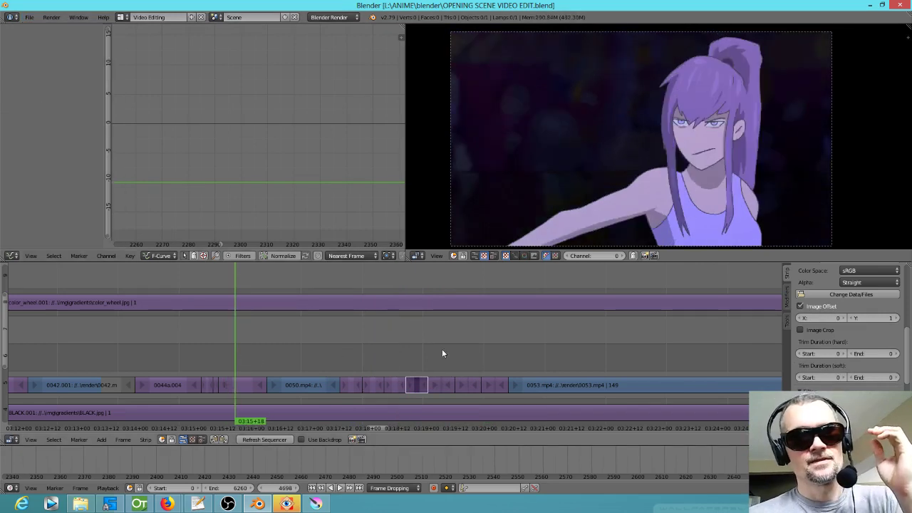
drag(370, 335, 240, 350)
click(242, 332)
drag(356, 356, 377, 388)
- Switch to Krita, choose the Pencil-2 brush preset and add a new paint layer above 0051.0061.png
click(316, 504)
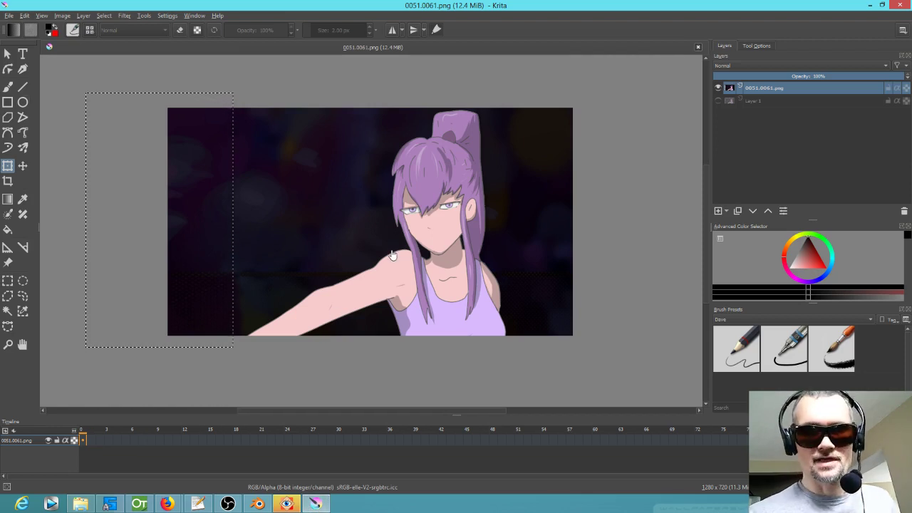
click(738, 362)
drag(414, 267, 399, 290)
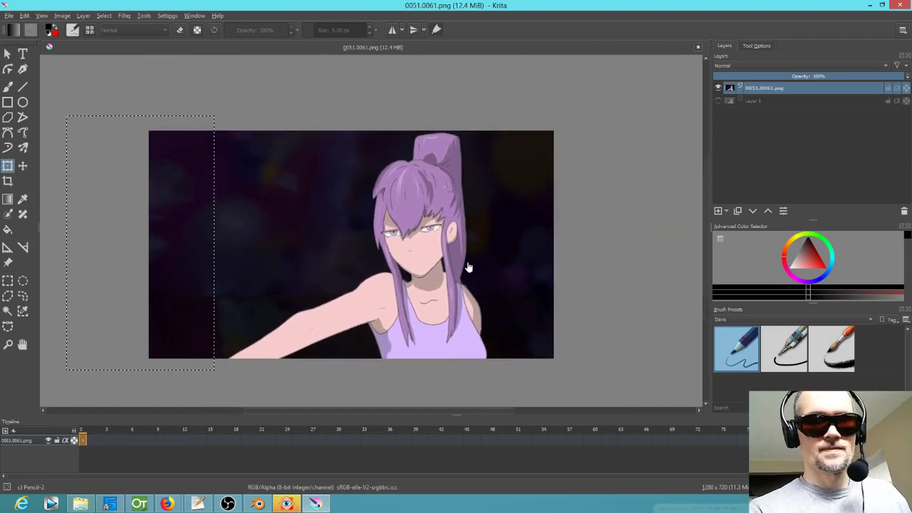
click(719, 211)
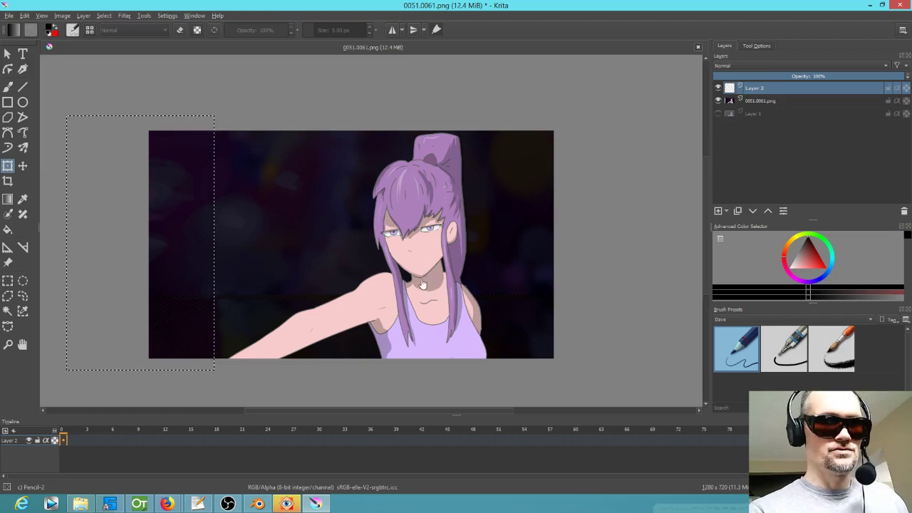
- Try to draw on the new layer with the Pencil-2 and Ink-2 Fineliner brushes, and hide the 0051.0061.png layer to check for strokes
scroll(436, 277, up, 4)
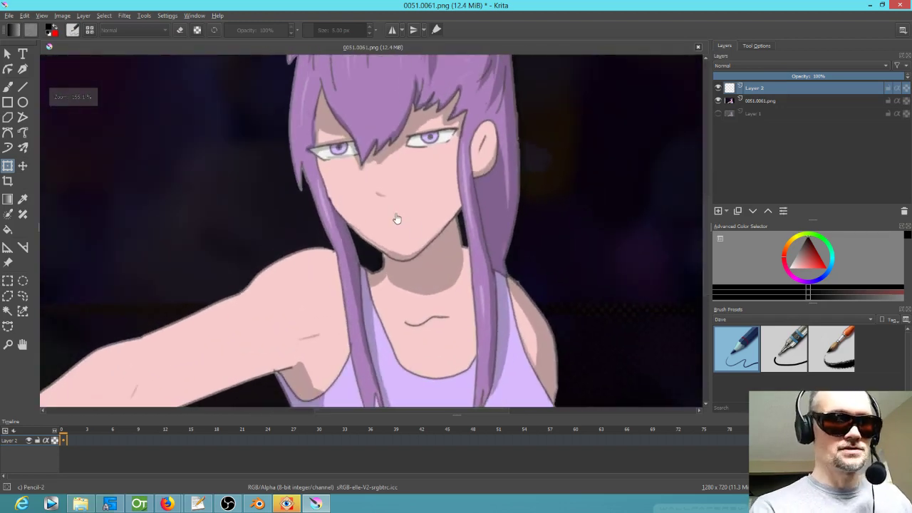
key(b)
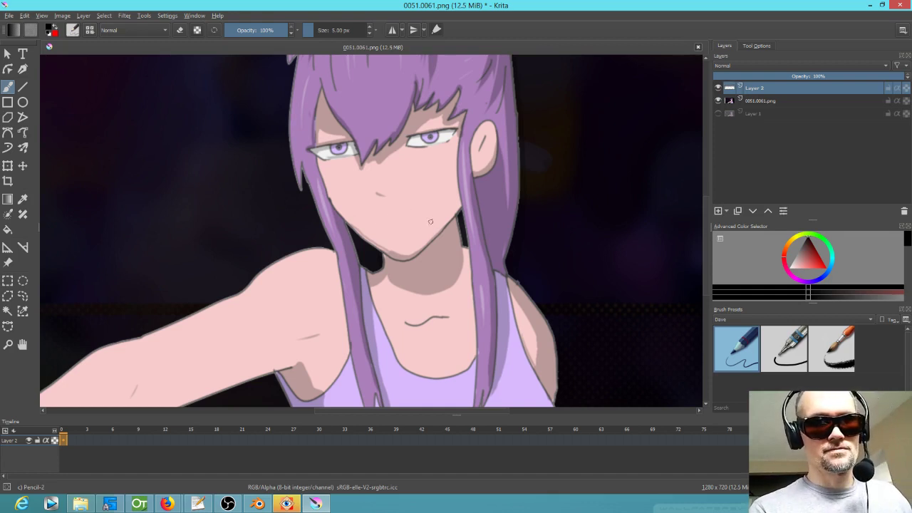
click(783, 349)
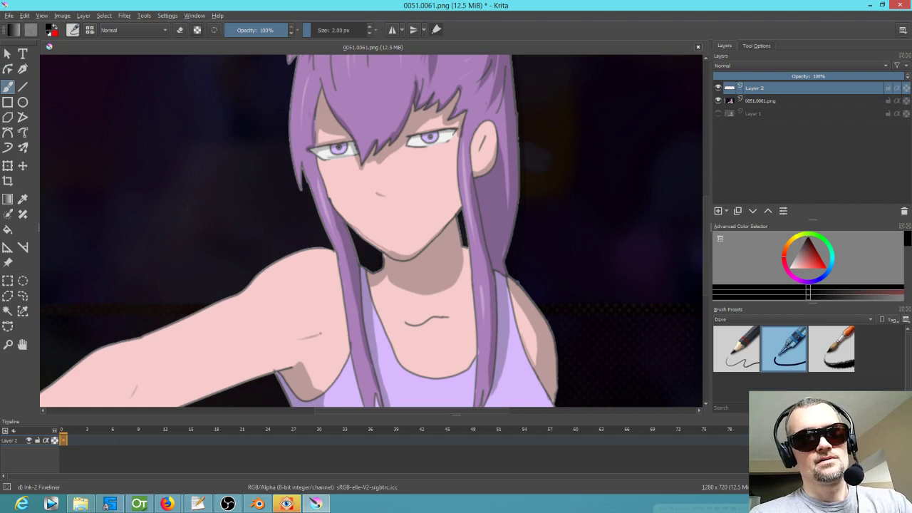
click(718, 100)
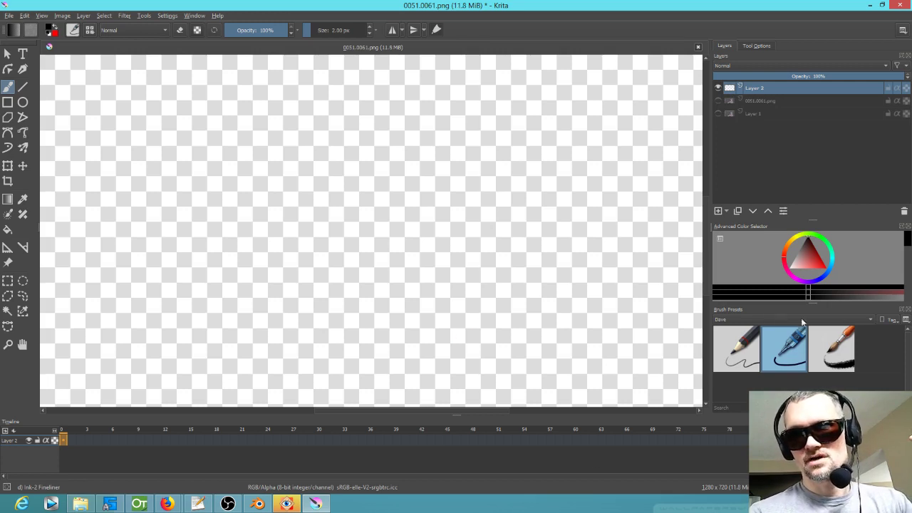
mouse_move(816, 305)
mouse_down()
mouse_move(816, 314)
mouse_move(822, 305)
mouse_up()
- Save the layered image in the render folder as the Krita document 0051.kra
click(10, 16)
click(32, 71)
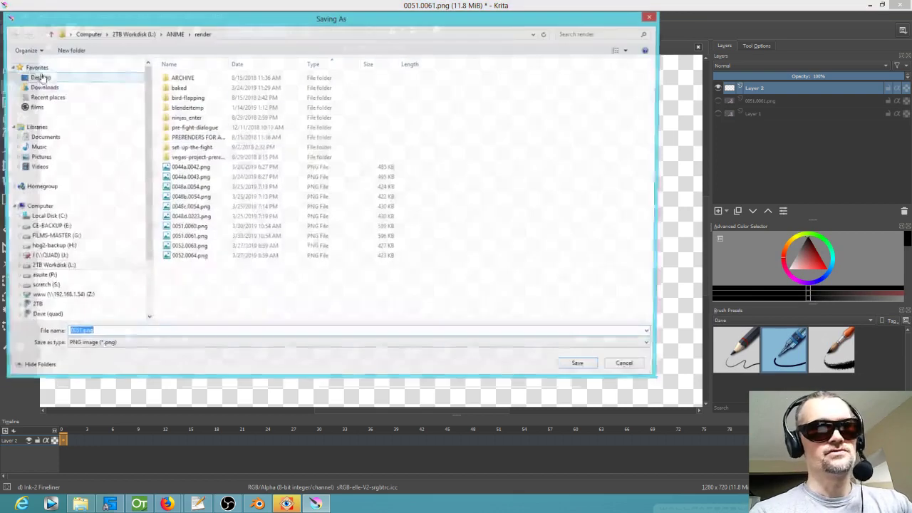
click(132, 347)
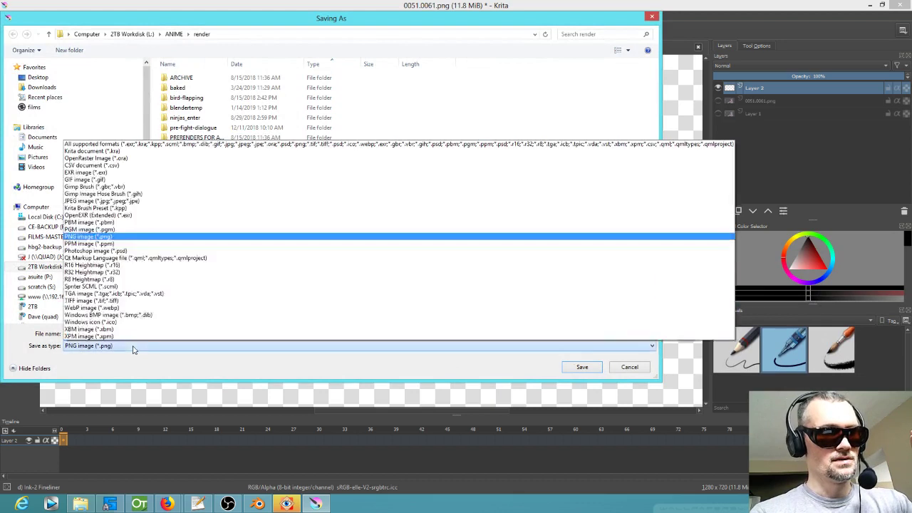
click(132, 153)
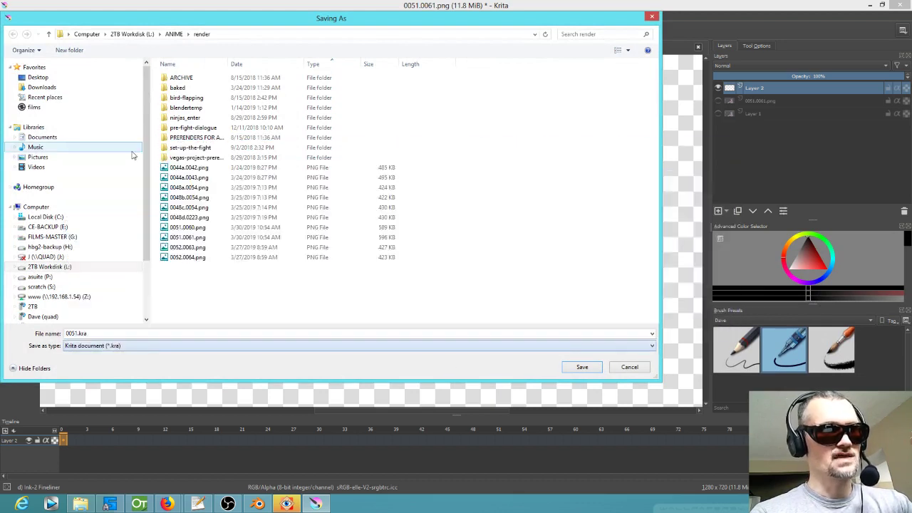
click(583, 368)
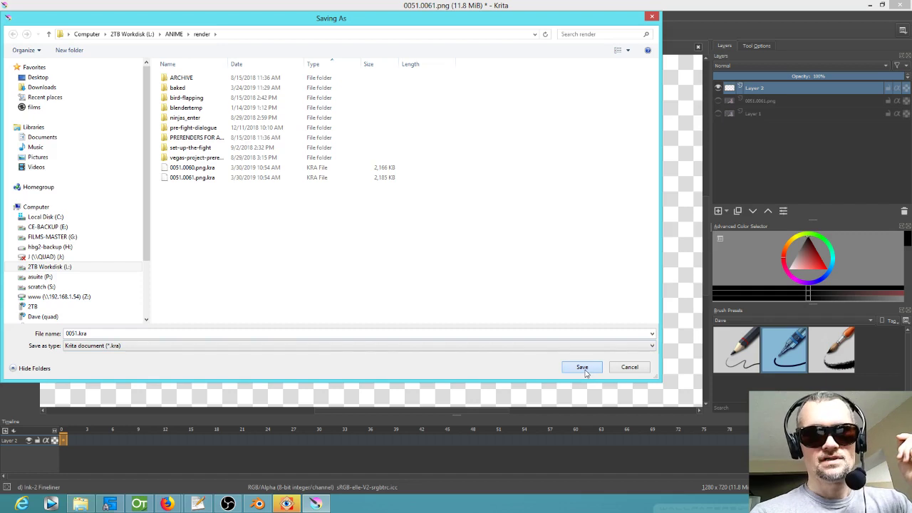
- Close and restart Krita, and reopen 0051.kra from the recent documents
click(899, 5)
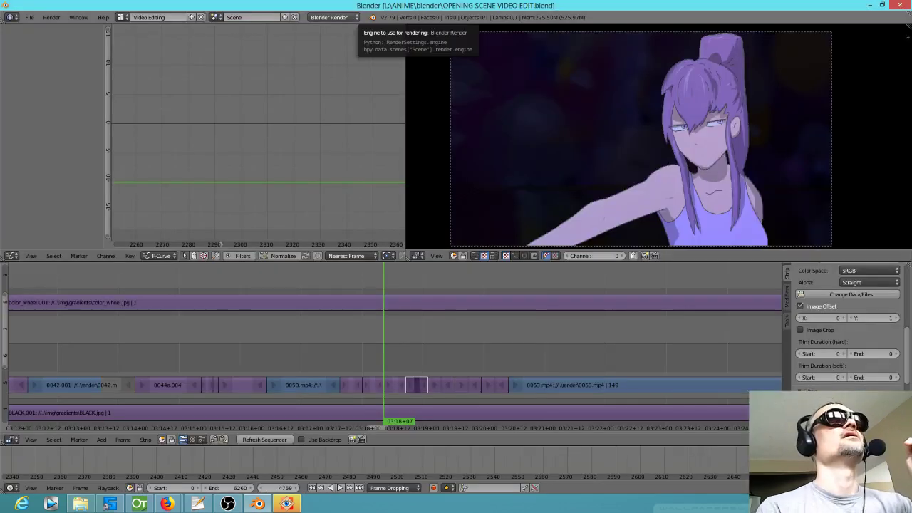
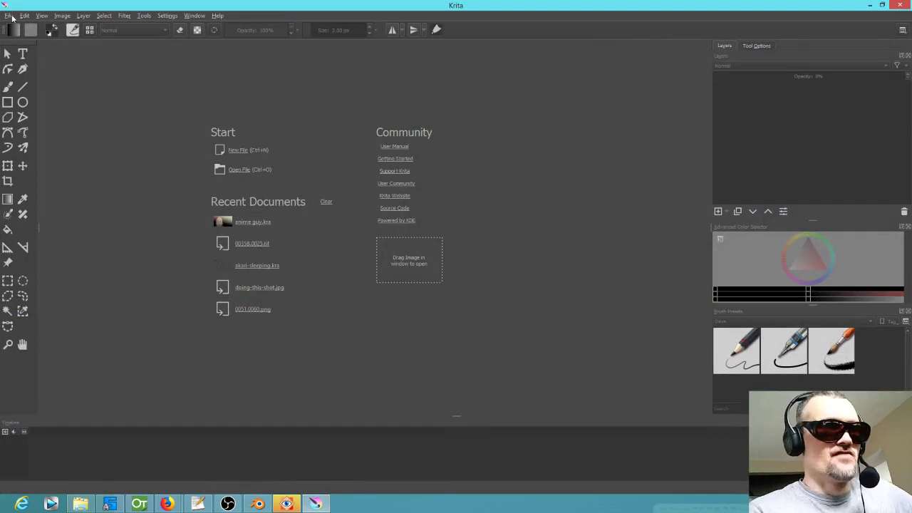
click(10, 17)
mouse_move(24, 47)
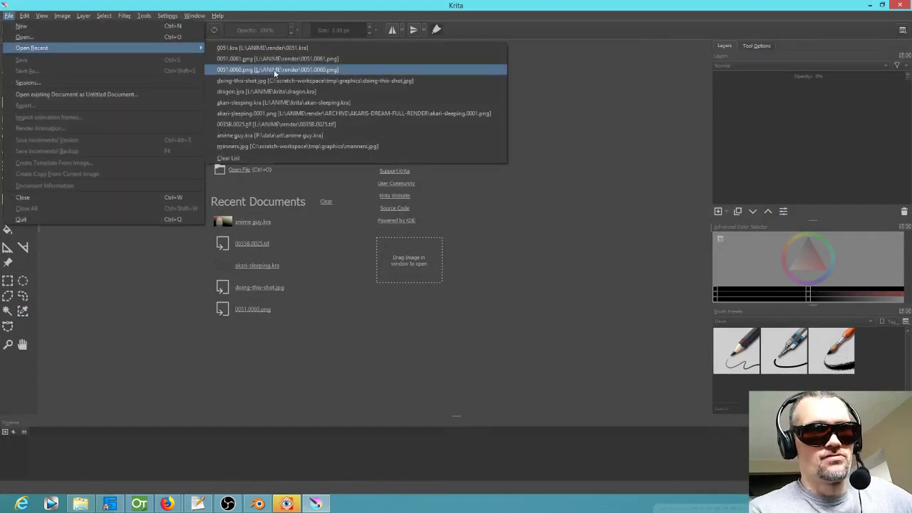
click(313, 50)
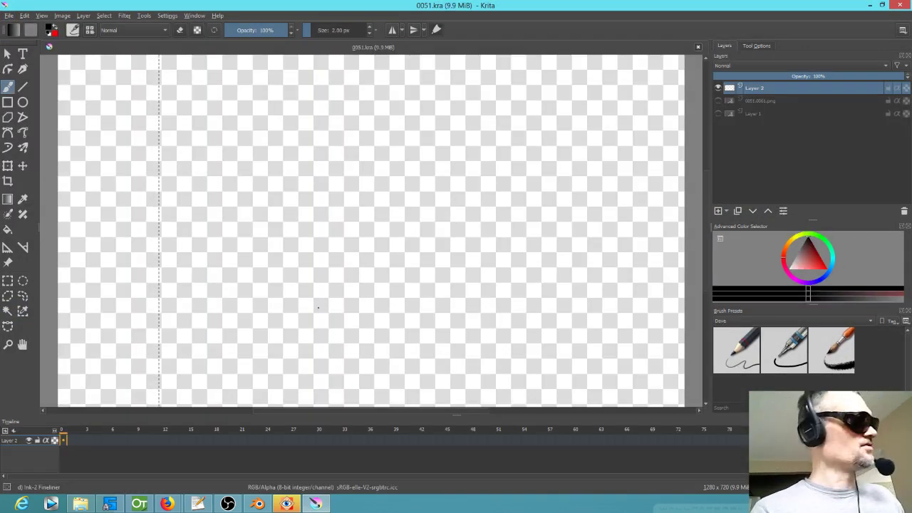
- Clear the leftover selection and make the 0051.0061.png layer visible
key(ctrl+shift+a)
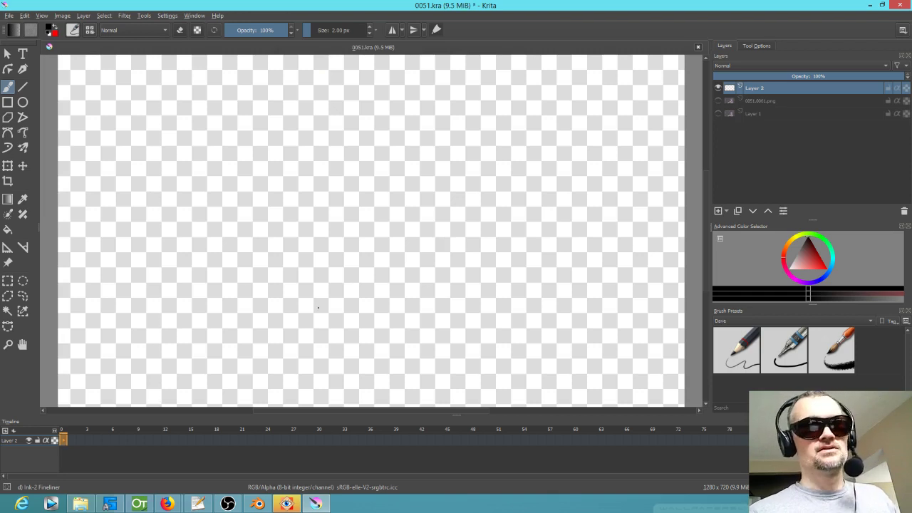
click(718, 101)
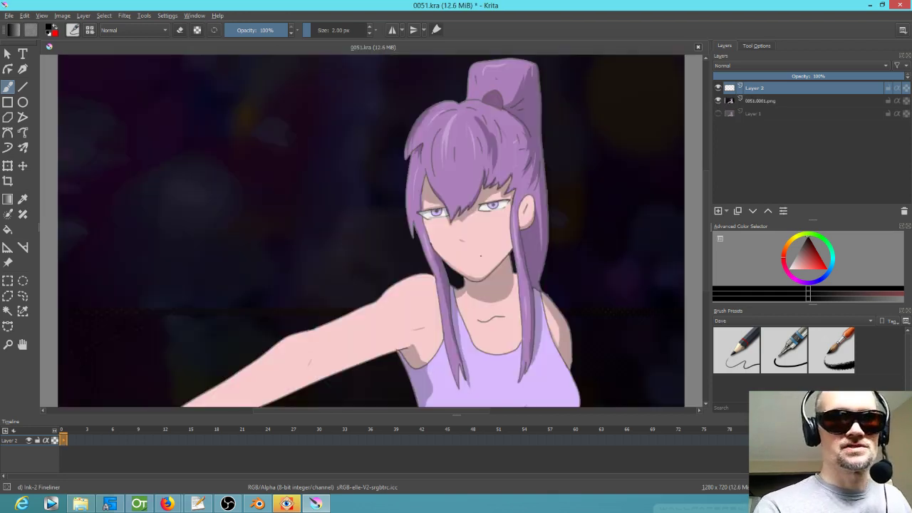
- Draw a short downturned mouth line below the woman's nose on Layer 2 with the 5 px Pencil-2 brush in black
click(800, 362)
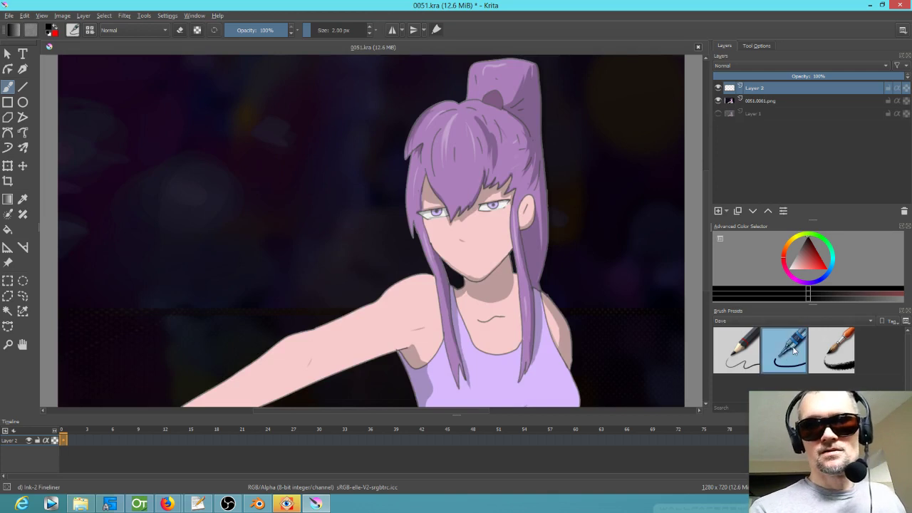
scroll(603, 333, up, 2)
scroll(603, 333, up, 3)
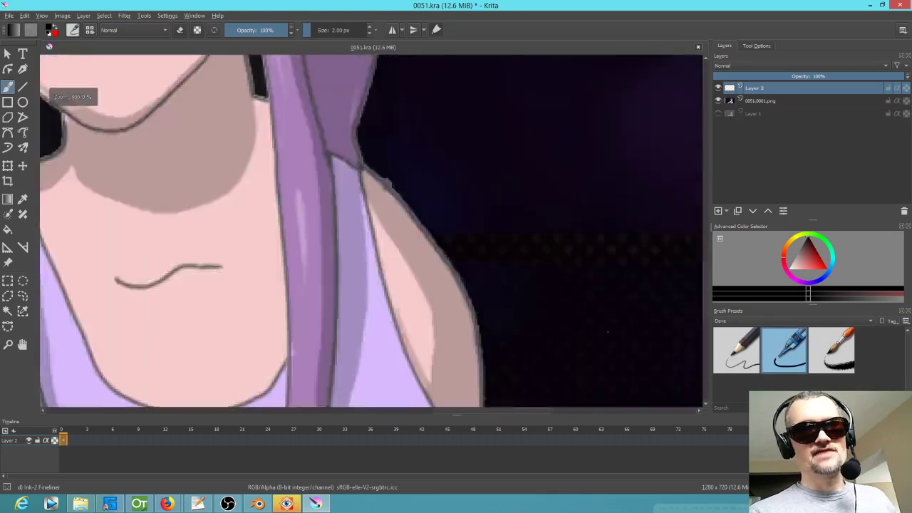
scroll(603, 334, down, 2)
scroll(392, 277, up, 1)
scroll(392, 277, up, 1)
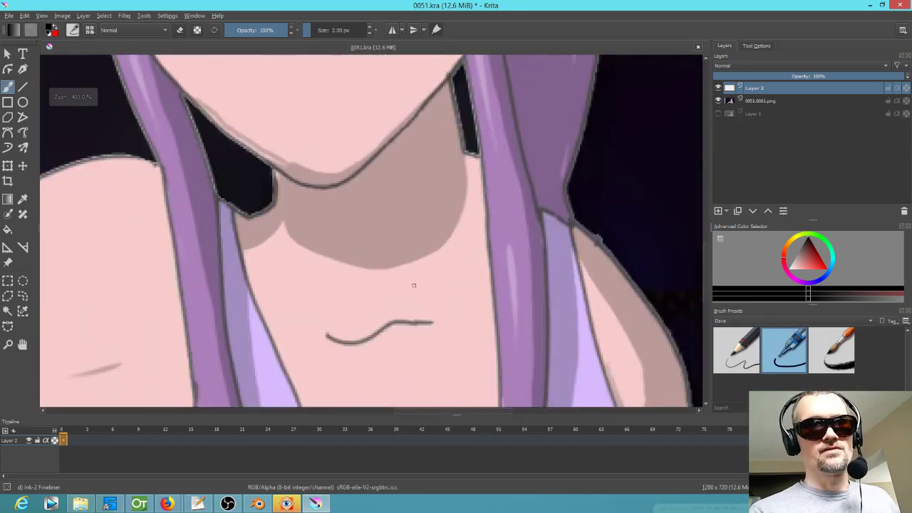
drag(416, 288, 480, 458)
drag(440, 330, 457, 348)
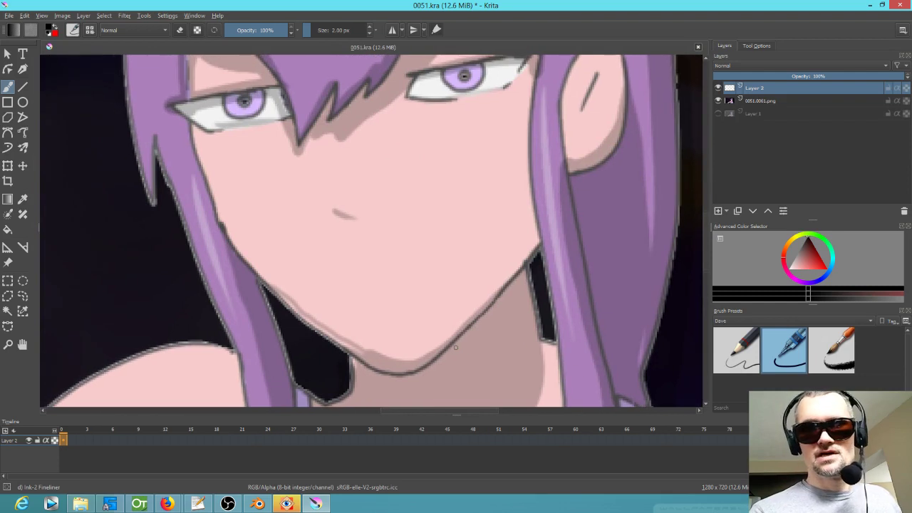
click(744, 361)
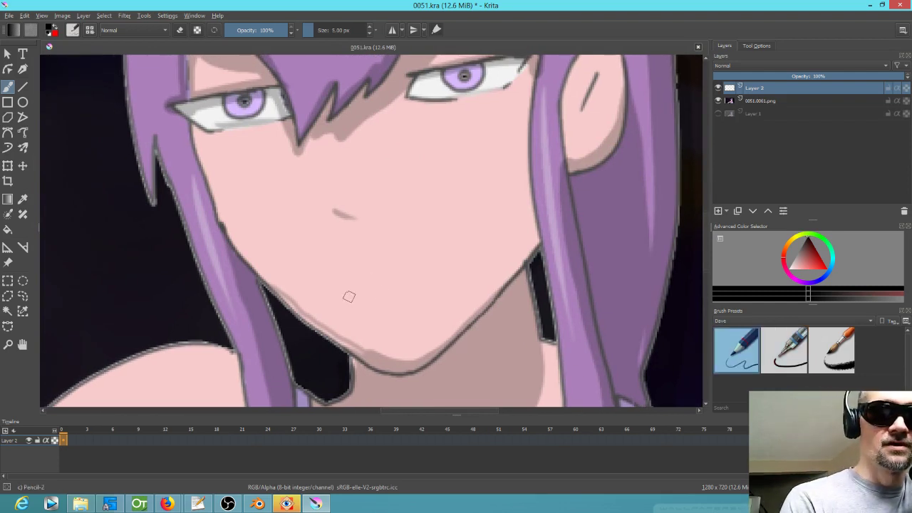
drag(348, 300, 436, 276)
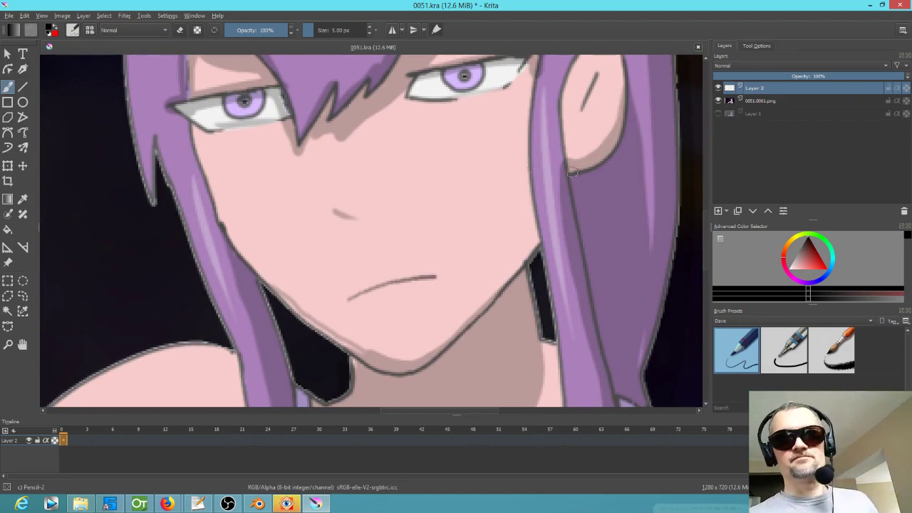
- Show Layer 1 and toggle the 0051.0061.png layer to check the drawn mouth over the whole figure
click(718, 113)
click(718, 101)
click(719, 100)
scroll(487, 136, down, 4)
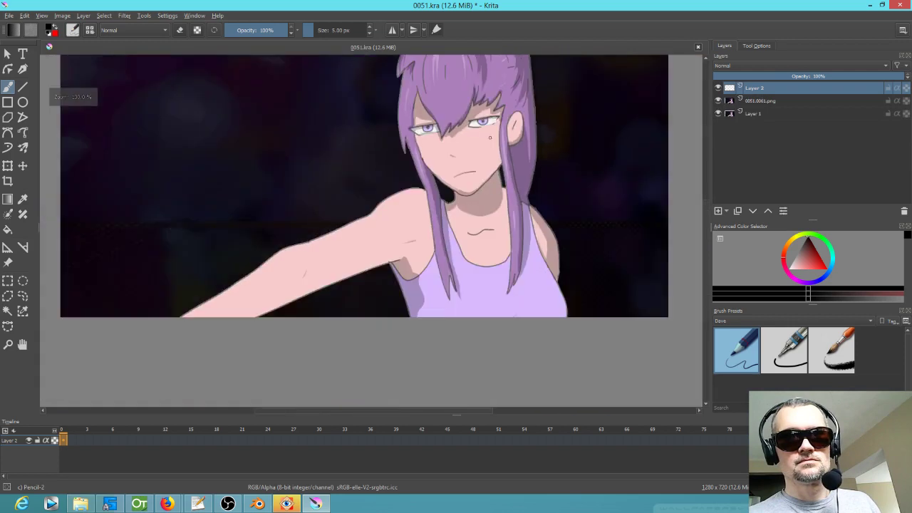
scroll(489, 136, up, 2)
drag(490, 136, 548, 197)
scroll(528, 178, down, 2)
drag(633, 150, 624, 159)
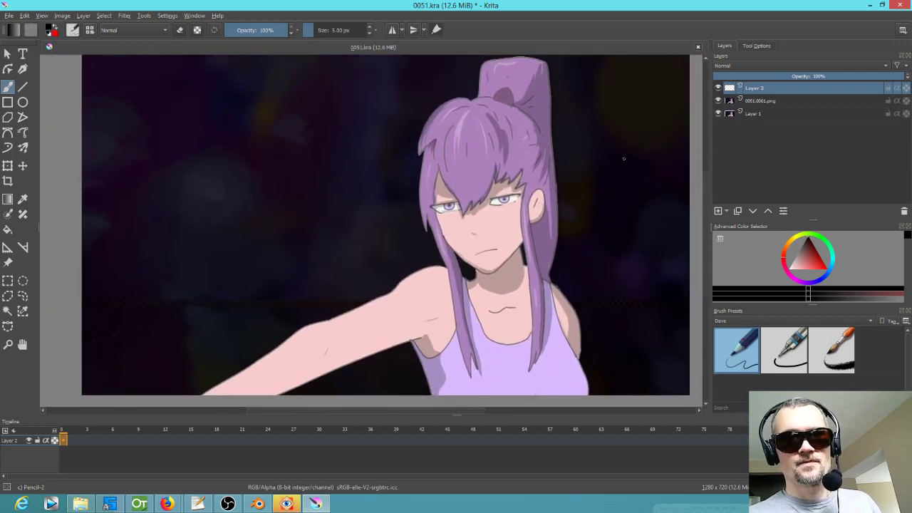
- Select the 0051.0061.png layer and toggle its visibility repeatedly to compare it with Layer 1 beneath the shared mouth layer
click(741, 100)
click(752, 115)
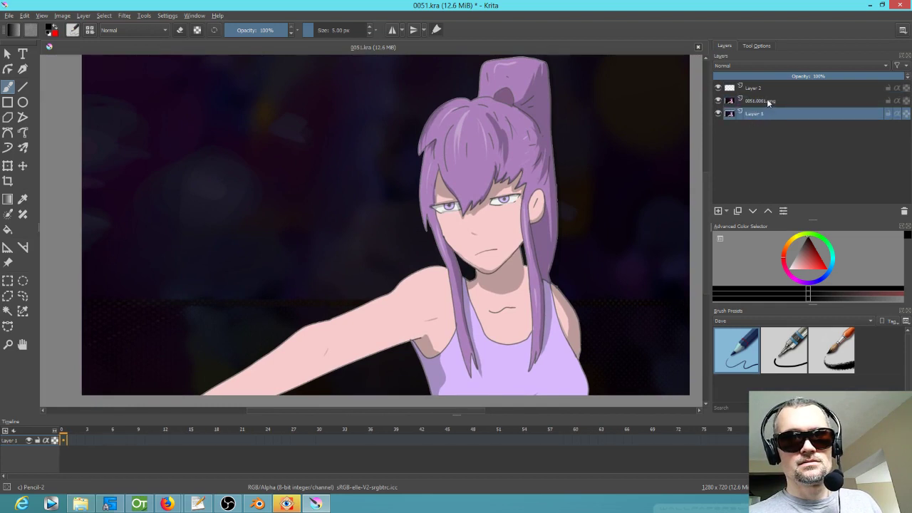
click(754, 101)
click(757, 89)
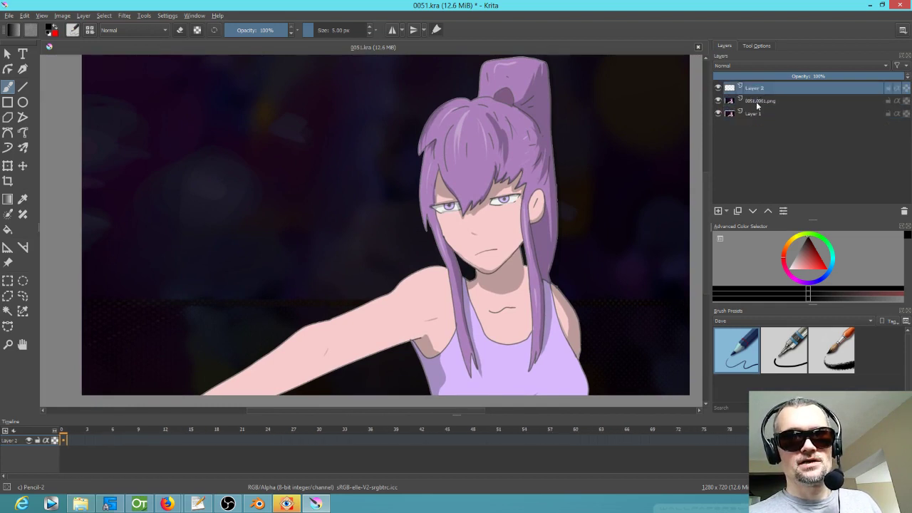
click(756, 101)
click(718, 100)
click(719, 100)
click(719, 101)
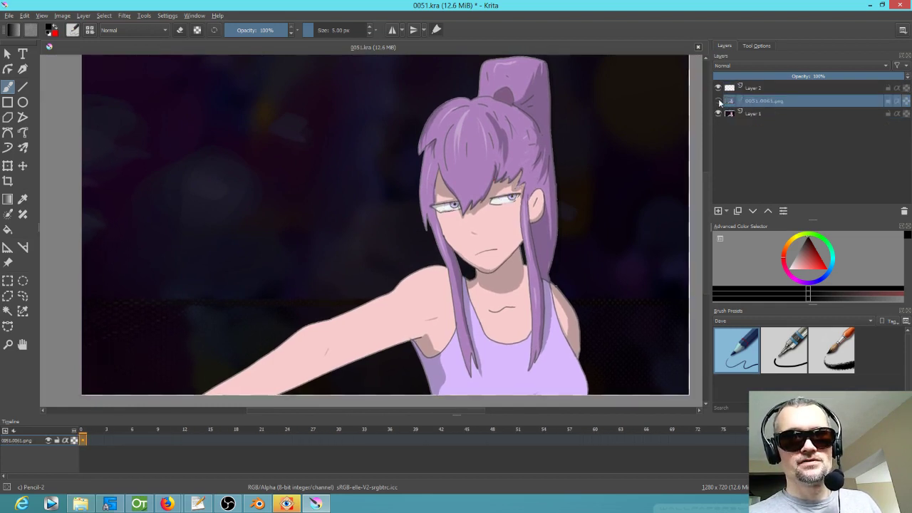
click(718, 101)
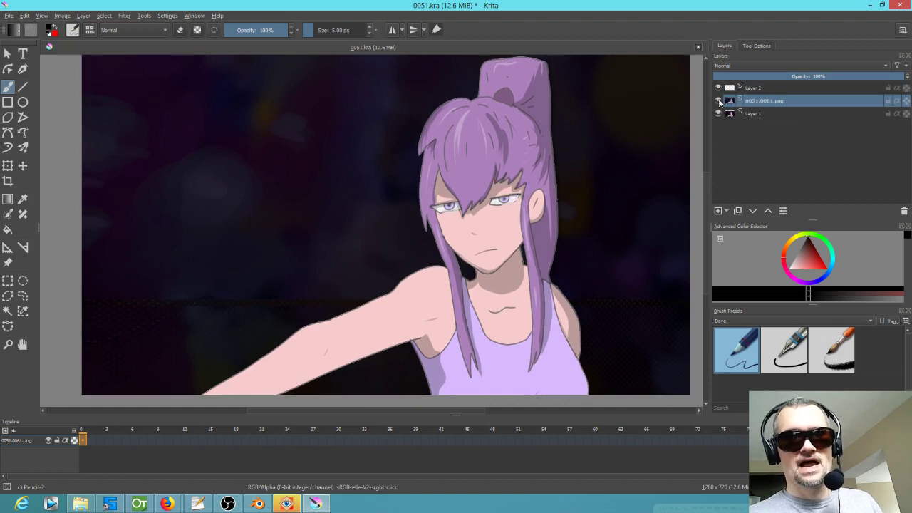
click(718, 101)
click(718, 101)
click(718, 101)
click(719, 101)
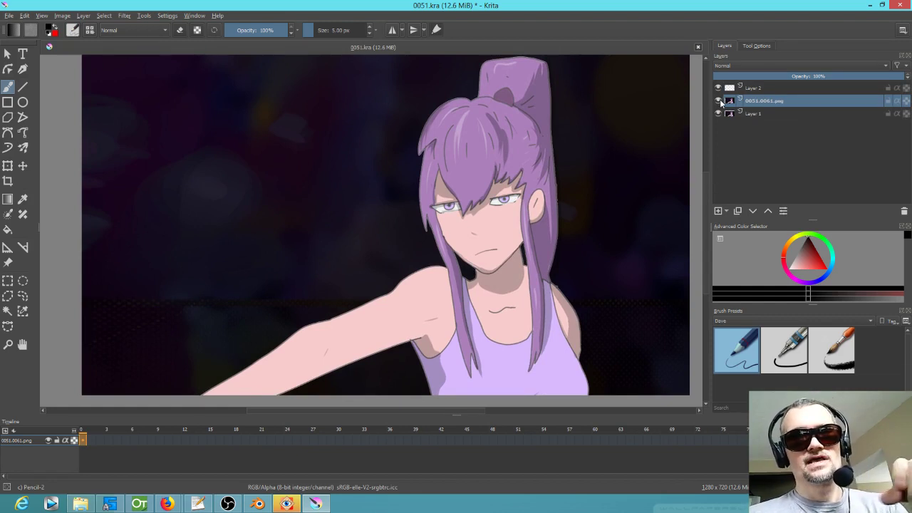
- Draw black lines above both of the woman's eyes on Layer 2 with the 5 px Pencil-2 brush
click(746, 90)
scroll(507, 212, up, 4)
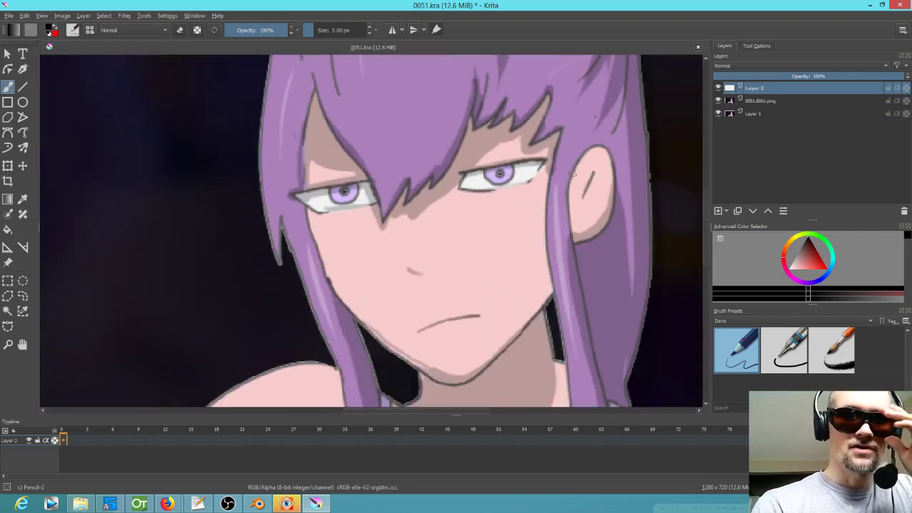
mouse_move(453, 173)
mouse_down()
mouse_move(543, 150)
mouse_move(465, 166)
mouse_up()
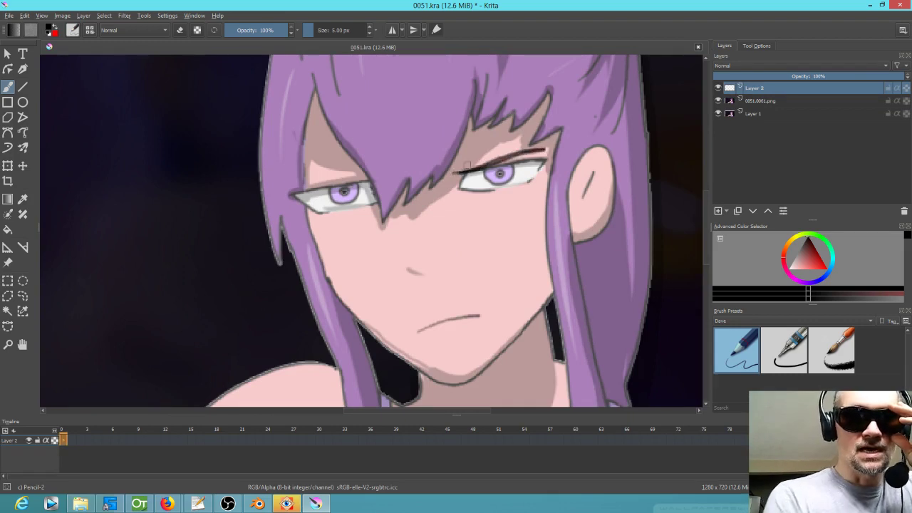
mouse_move(379, 181)
mouse_down()
mouse_move(298, 178)
mouse_move(339, 179)
mouse_up()
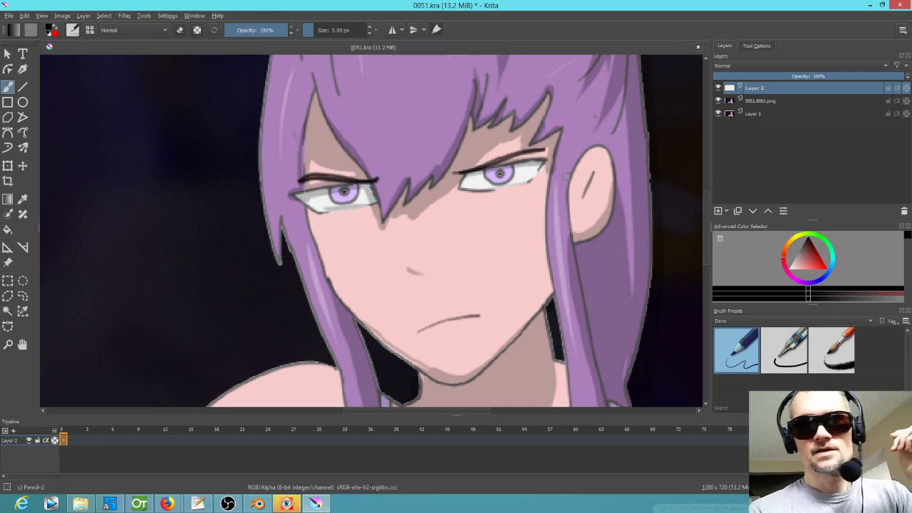
- Thicken the mouth line on Layer 2, set the layer's opacity to 68%, and touch up the outer corner of the eye nearer her outstretched arm
drag(421, 331, 482, 314)
drag(900, 76, 842, 75)
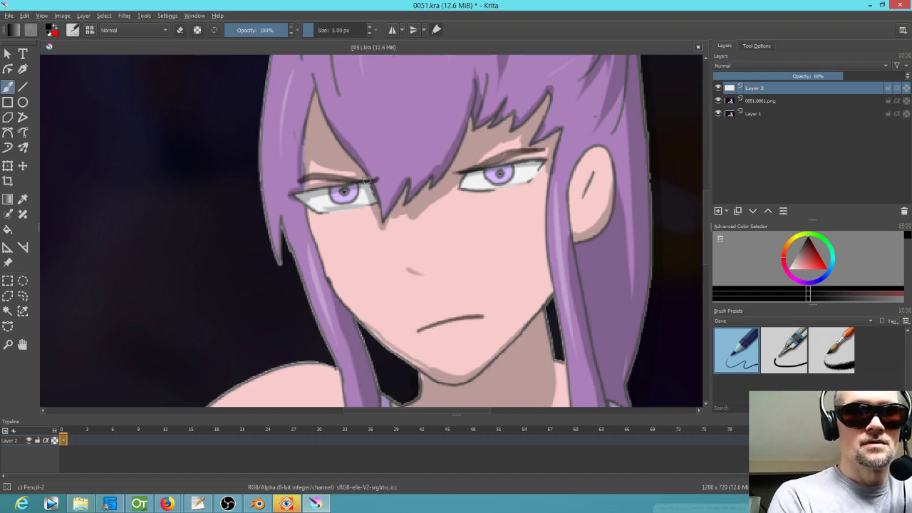
drag(297, 181, 292, 184)
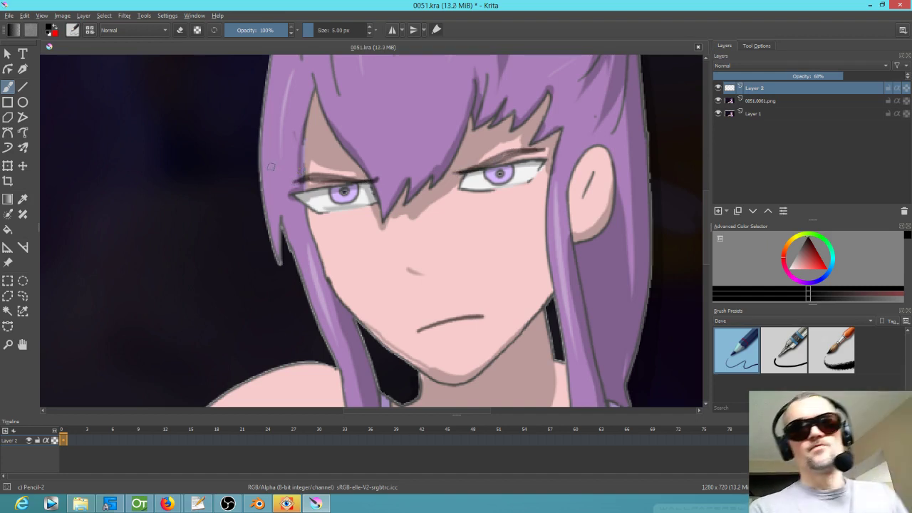
- Set the foreground colour to white and choose the Ink-2 Fineliner brush preset
right_click(572, 186)
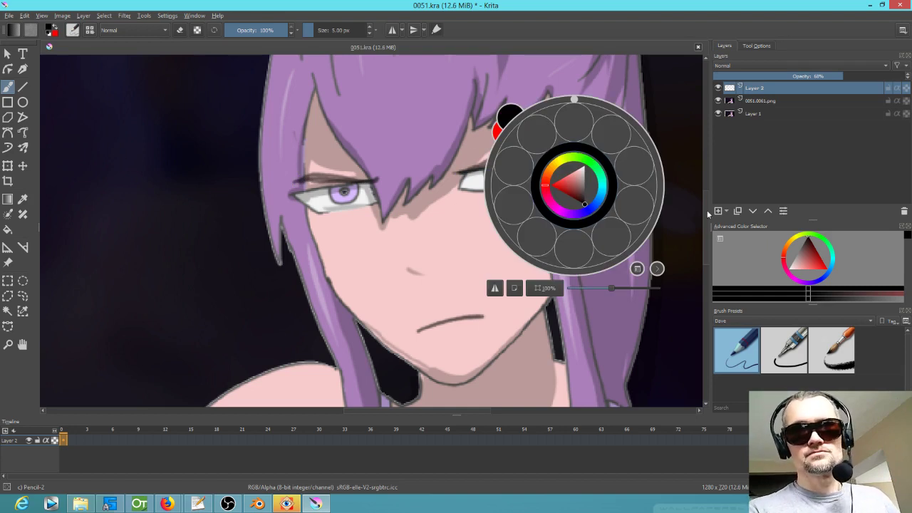
click(342, 191)
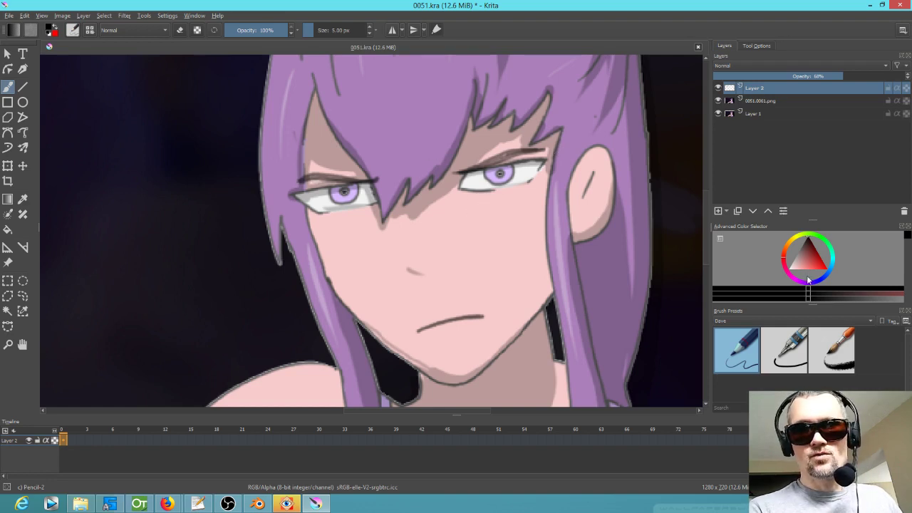
drag(798, 266, 756, 287)
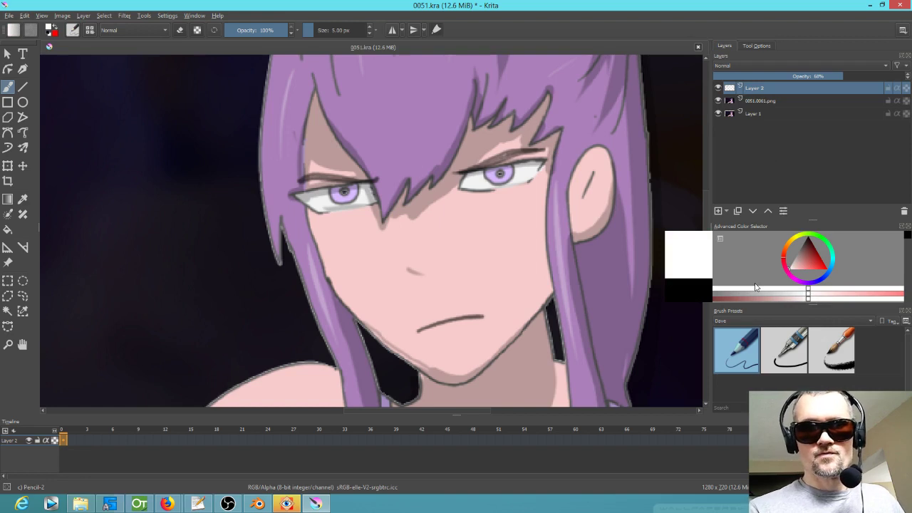
click(783, 350)
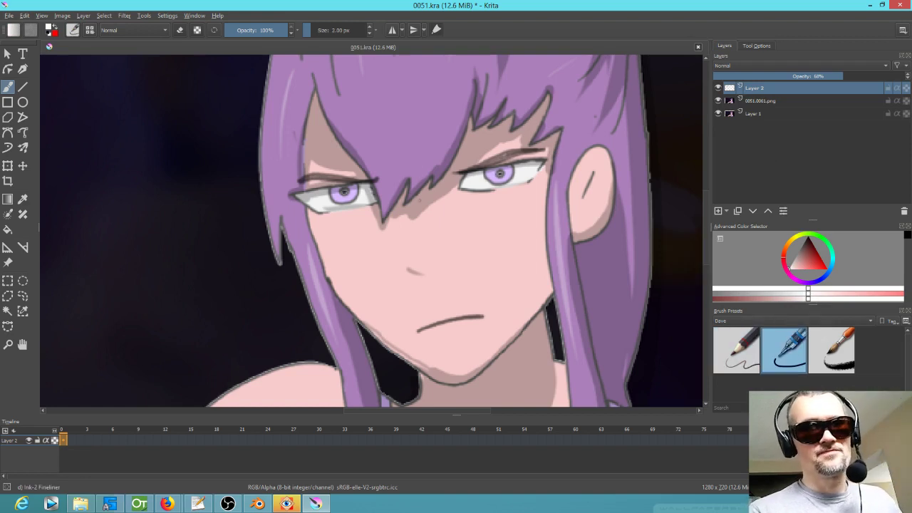
- Toggle the visibility of Layer 2 and the 0051.0061.png layer to check the drawn lines against both frames
click(719, 88)
click(718, 88)
scroll(479, 178, down, 5)
scroll(432, 209, up, 4)
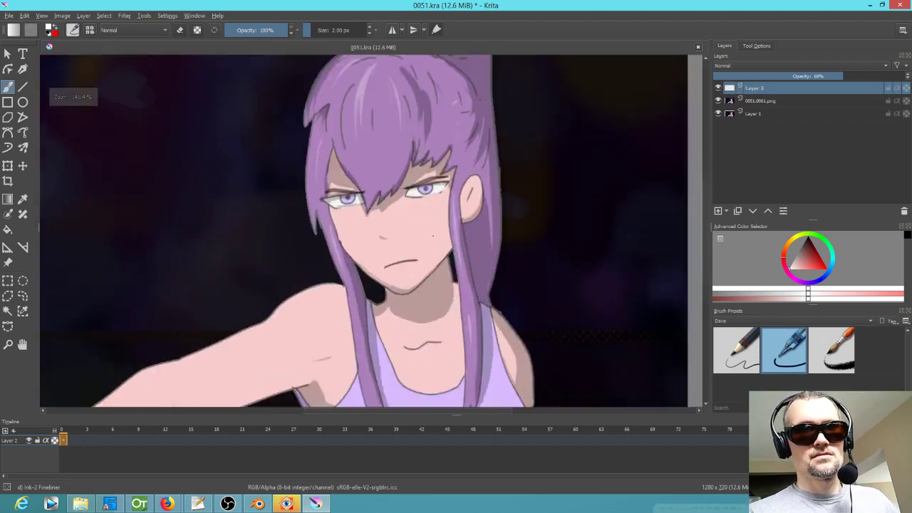
click(718, 101)
click(719, 101)
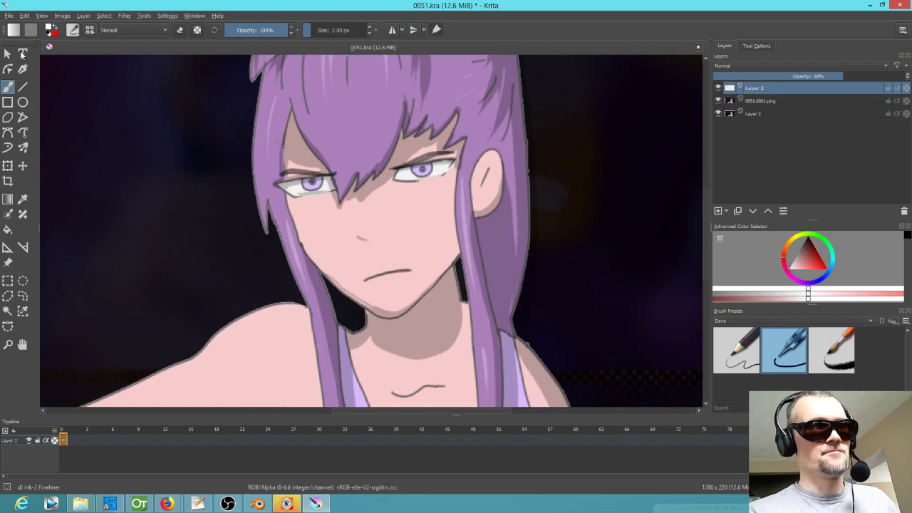
- Save the image with the 0051.0061.png layer visible as a PNG, replacing 0051.0061.png in the render folder
click(753, 102)
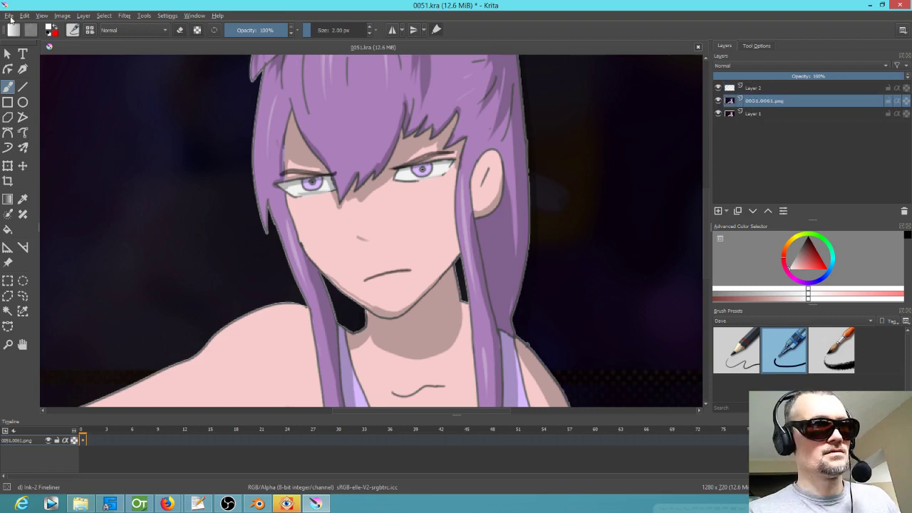
click(9, 16)
click(21, 69)
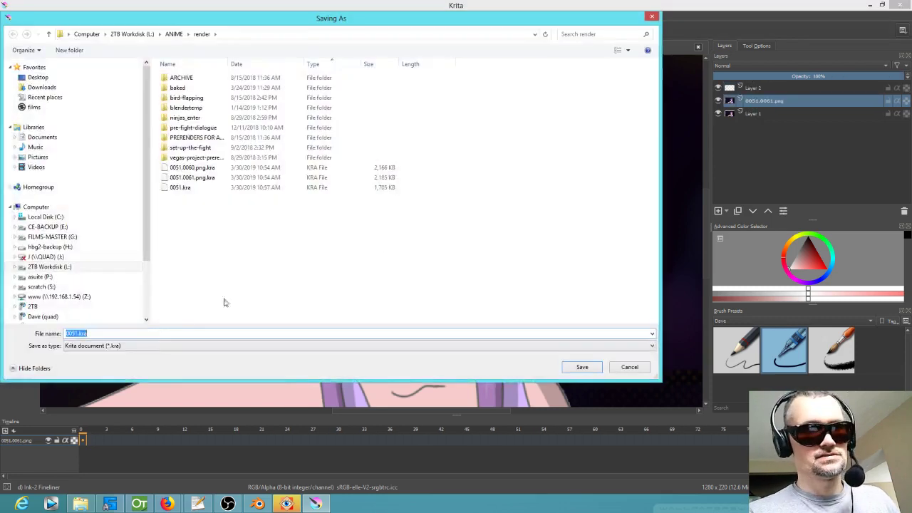
click(158, 346)
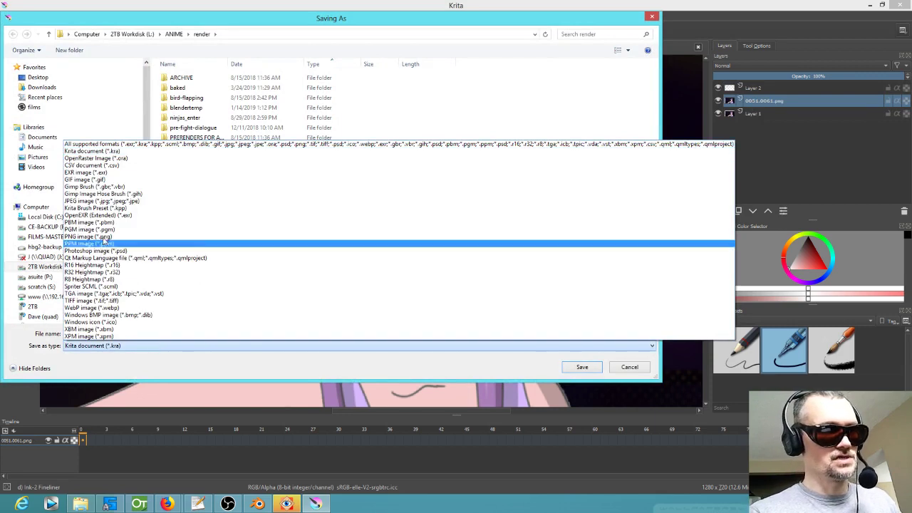
click(112, 237)
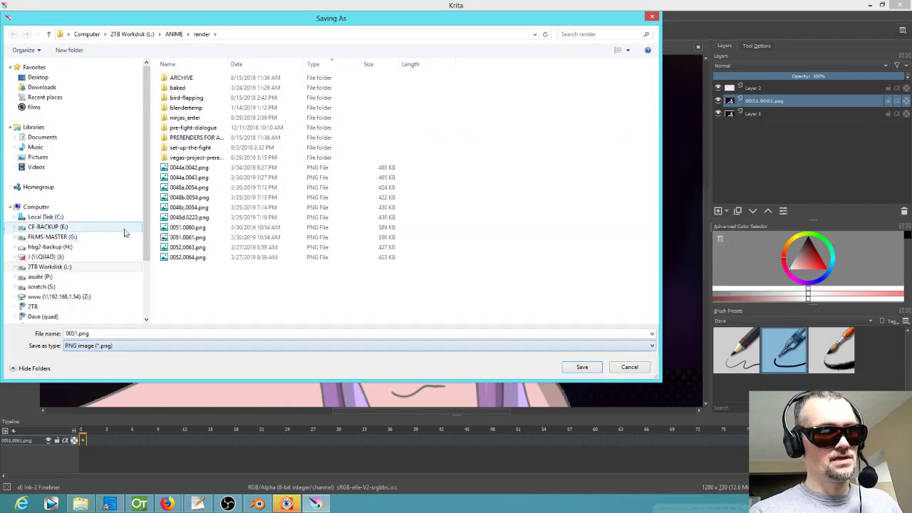
double_click(200, 240)
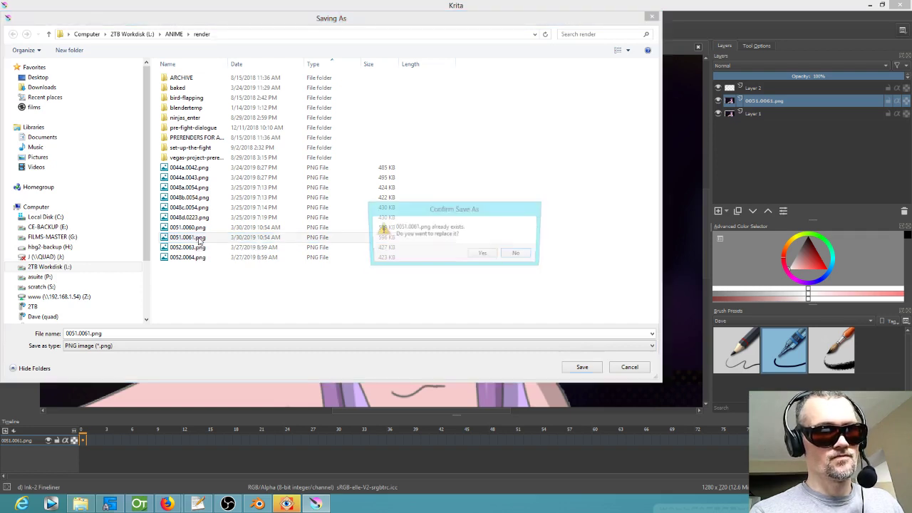
click(484, 254)
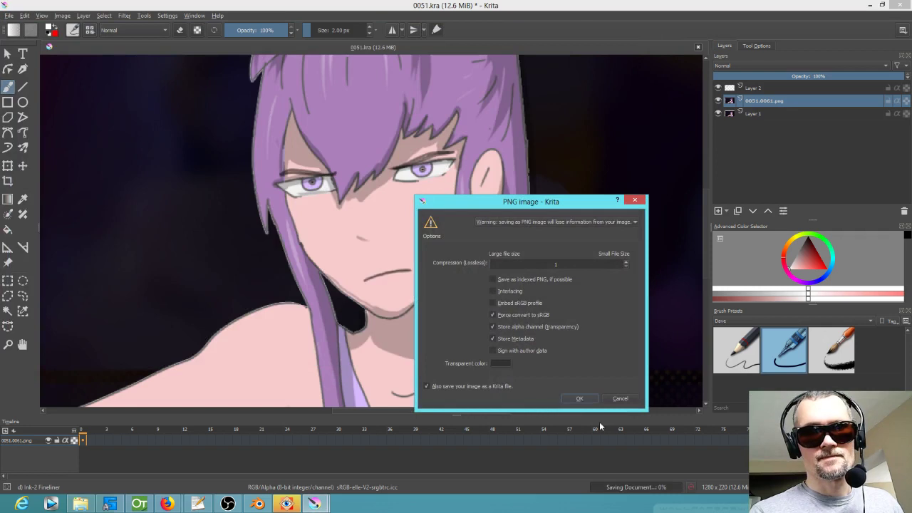
click(584, 399)
- Hide the 0051.0061.png layer and save the image as a PNG, replacing 0051.0060.png in the render folder
click(718, 101)
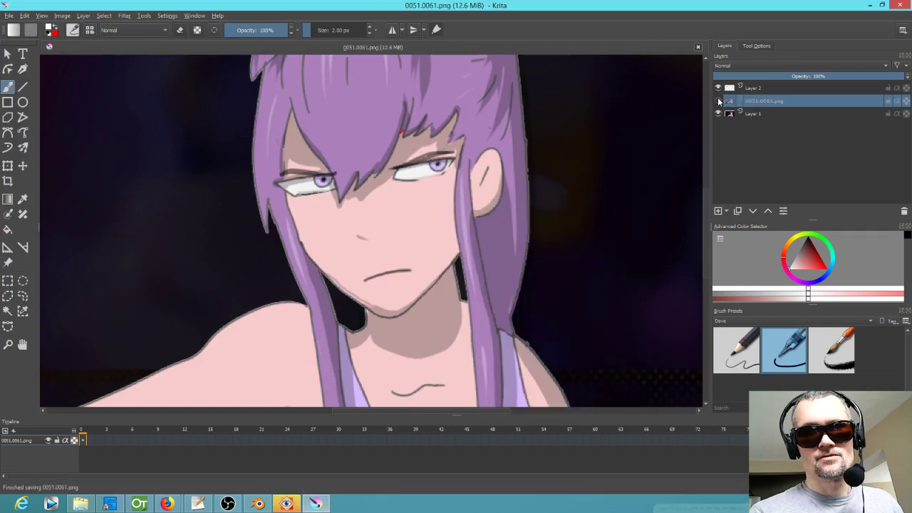
click(9, 16)
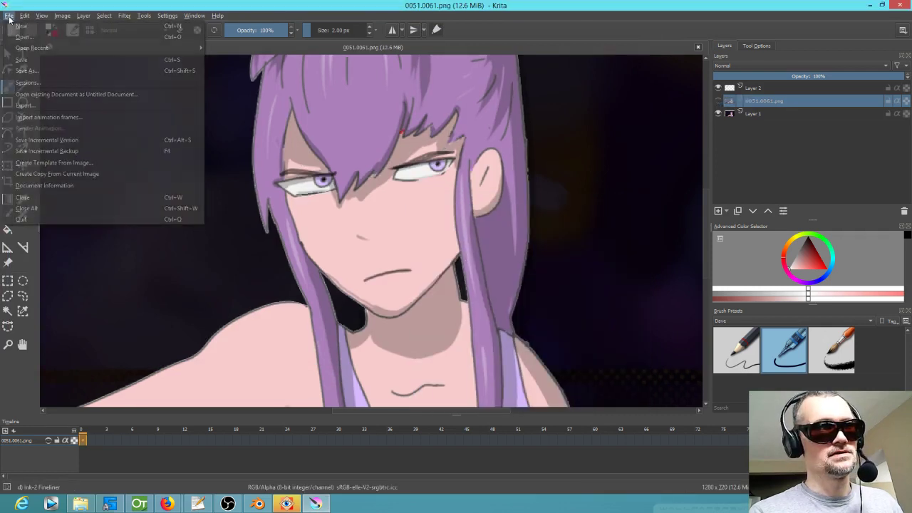
click(43, 71)
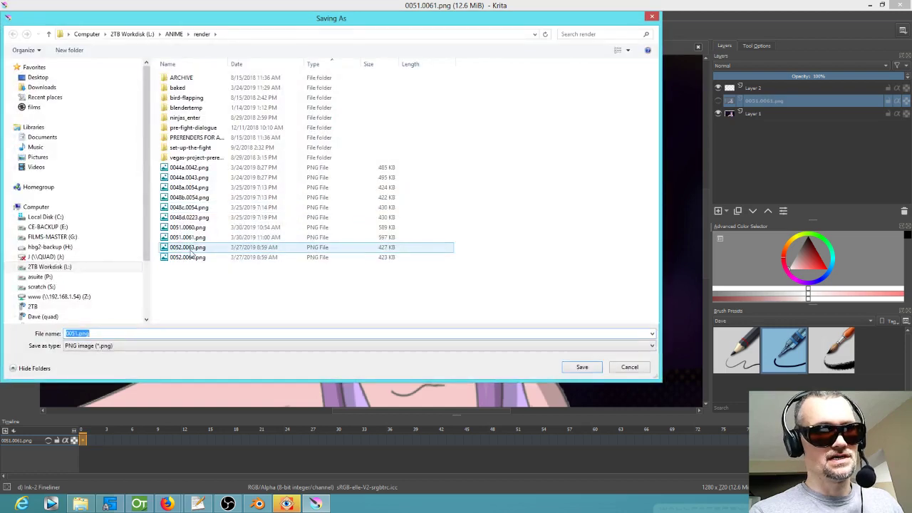
double_click(188, 227)
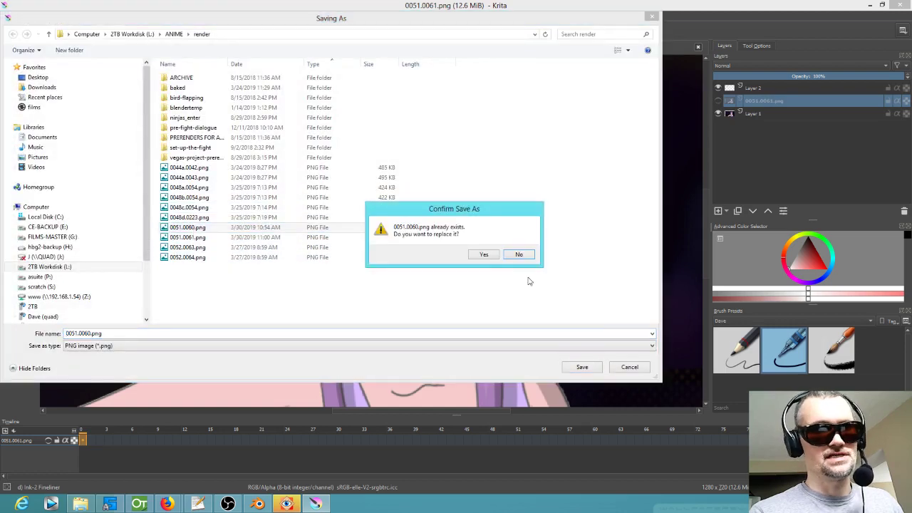
click(492, 258)
click(580, 386)
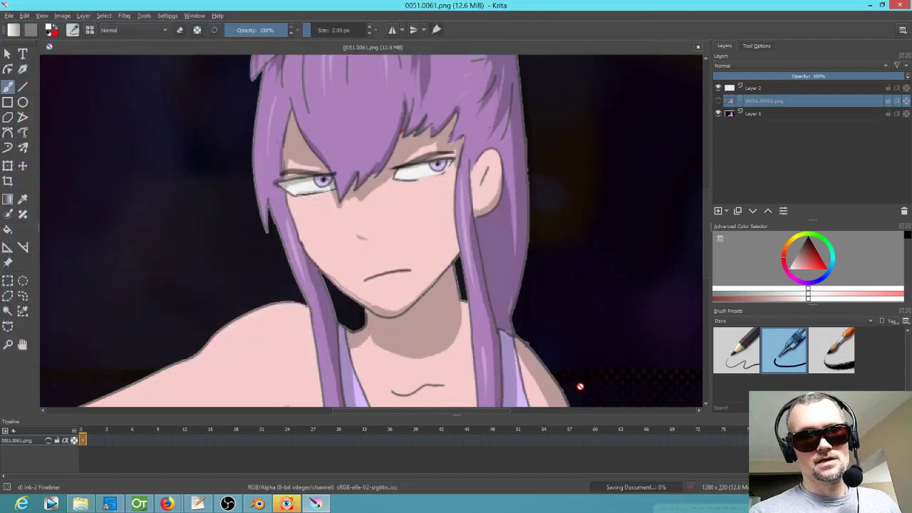
- Switch to Blender and reopen the recent file OPENING SCENE VIDEO EDIT.blend to reload the saved frames
click(258, 504)
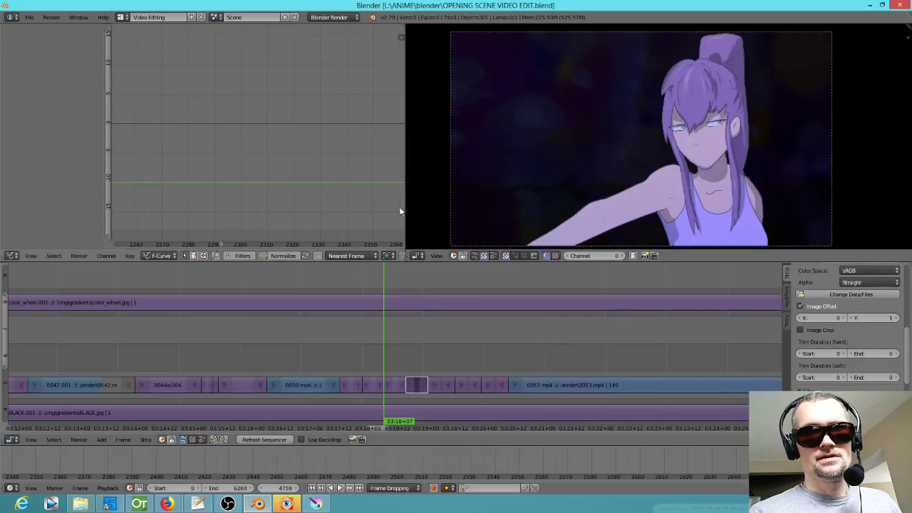
click(29, 17)
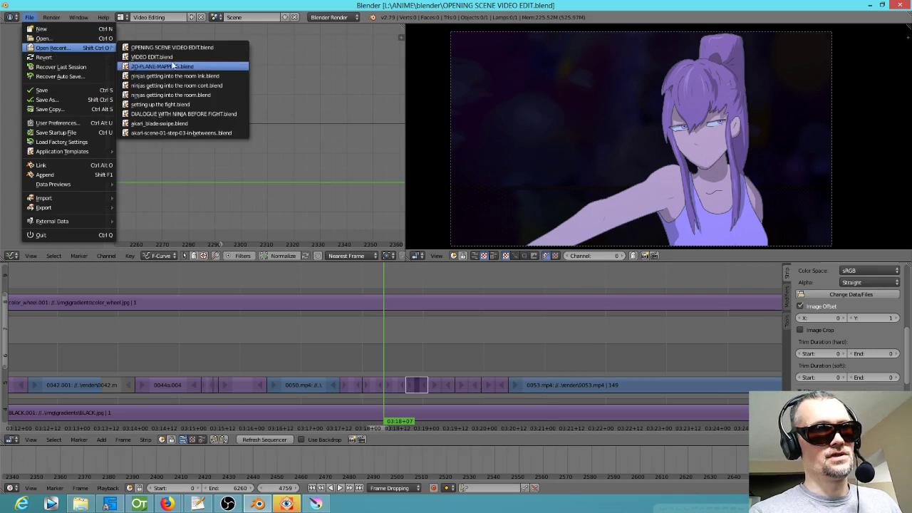
click(185, 46)
- Review the sequence around 0050.mp4 and compare its face with the updated 0051 frames in the preview
mouse_move(315, 365)
mouse_down()
mouse_move(399, 379)
mouse_move(305, 372)
mouse_up()
click(232, 365)
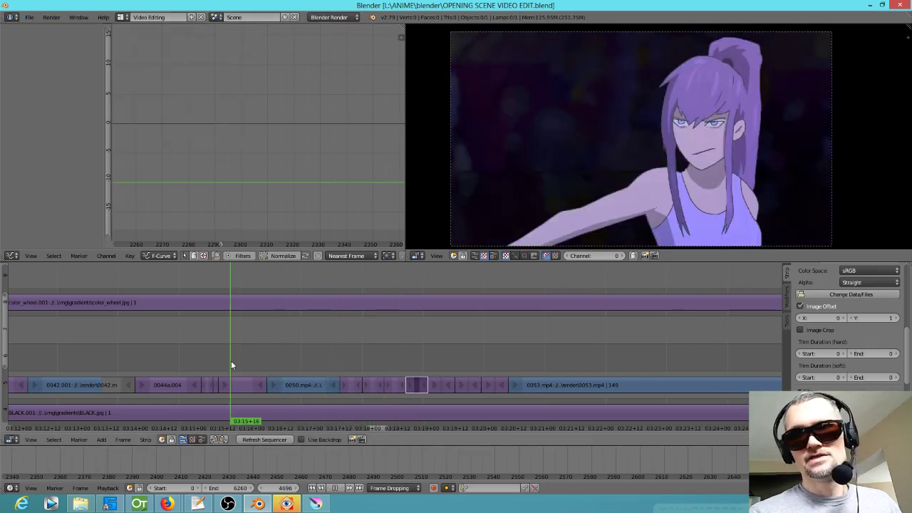
click(360, 359)
mouse_move(360, 358)
mouse_down()
mouse_move(386, 360)
mouse_move(360, 363)
mouse_up()
click(238, 356)
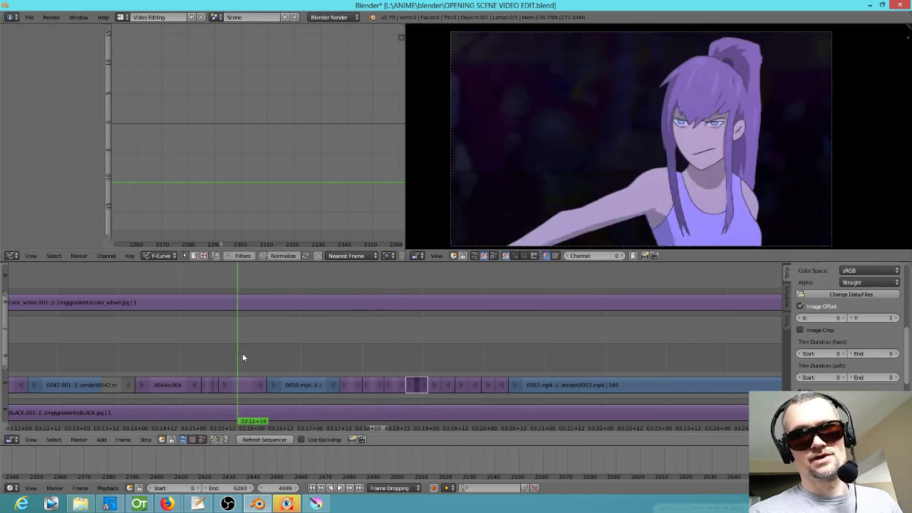
scroll(680, 153, up, 3)
scroll(679, 141, down, 3)
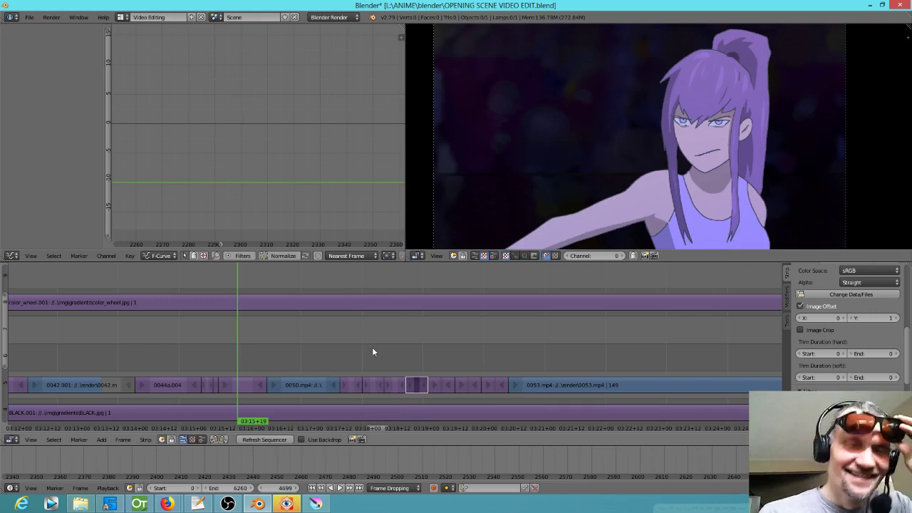
- Scrub forward into 0053.mp4, then play the edit from the 0042.001 strip through to the end of 0053.mp4
drag(322, 344, 550, 401)
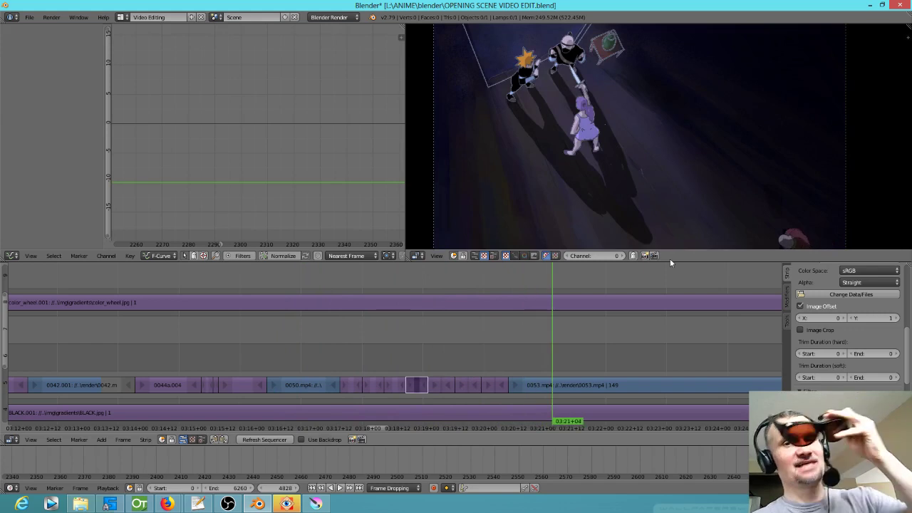
scroll(631, 210, down, 1)
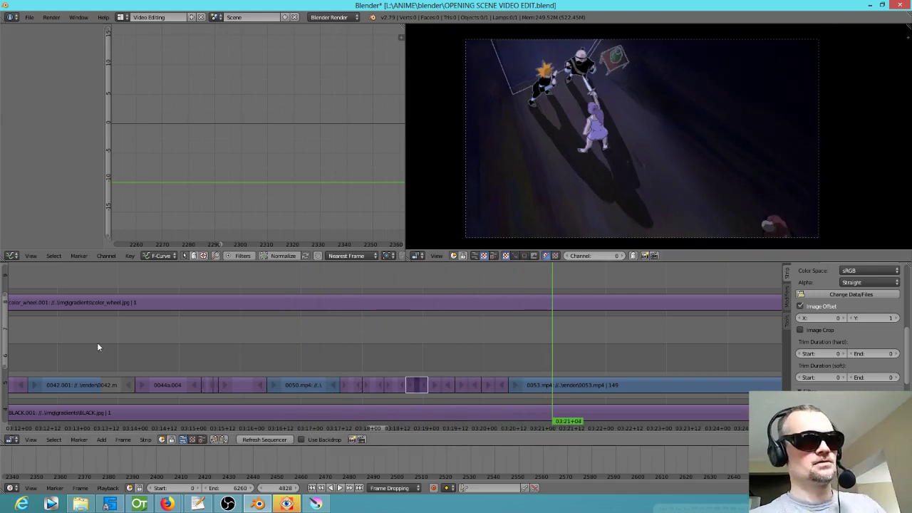
click(99, 347)
key(alt+a)
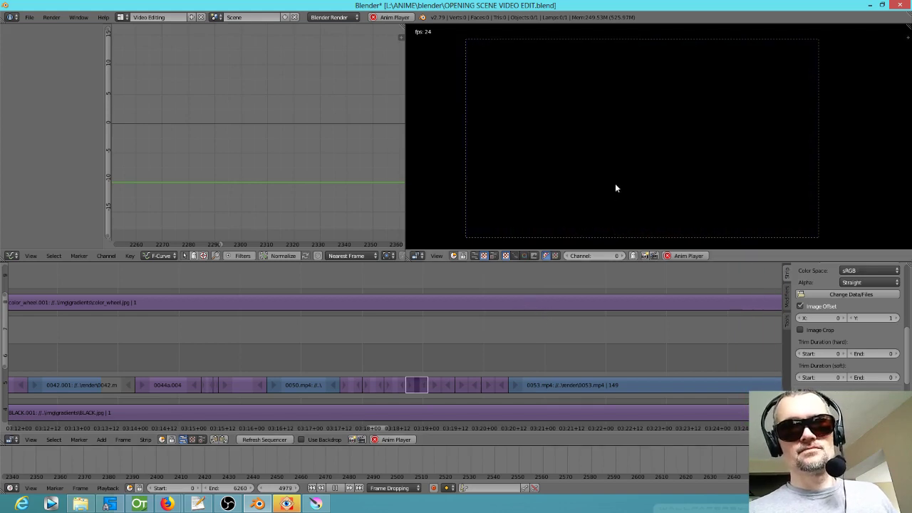
key(alt+a)
scroll(477, 333, down, 3)
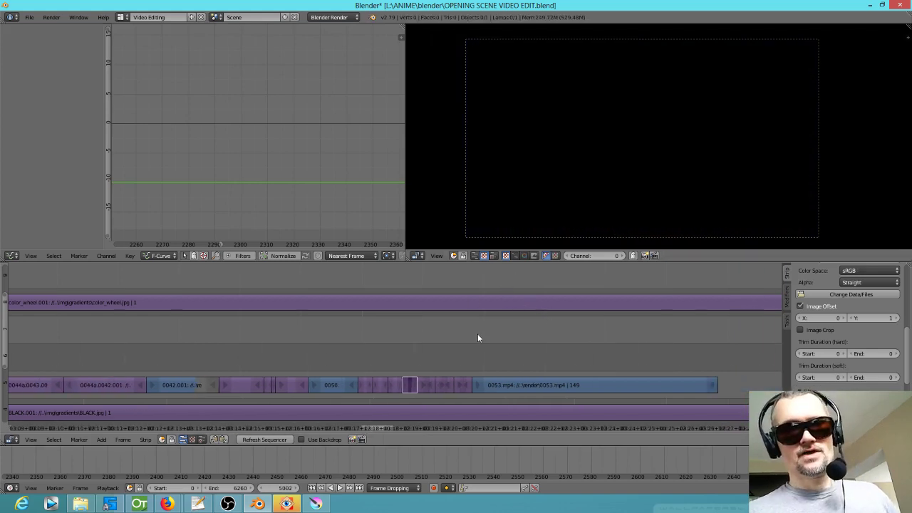
- Switch to OpenToonz, close the rendered frames preview, leave the sub-xsheet, and go to frame 70 of the main scene
click(143, 504)
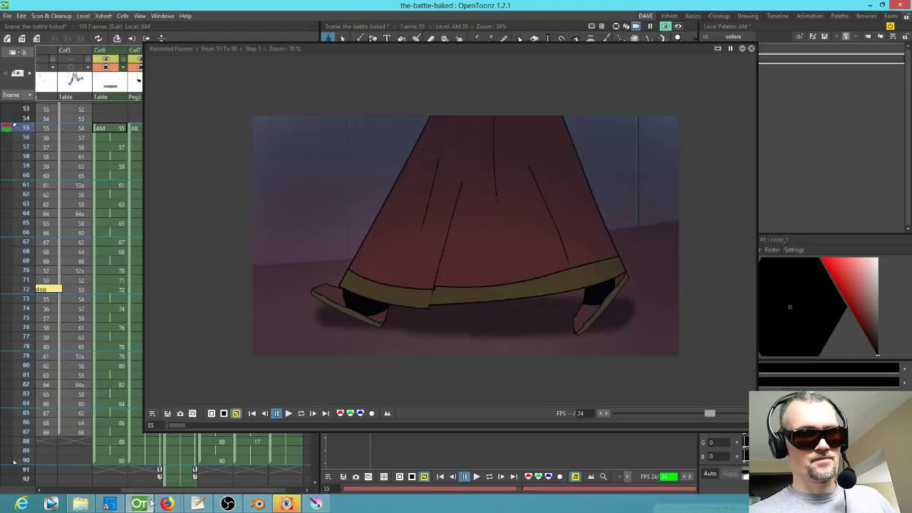
click(752, 48)
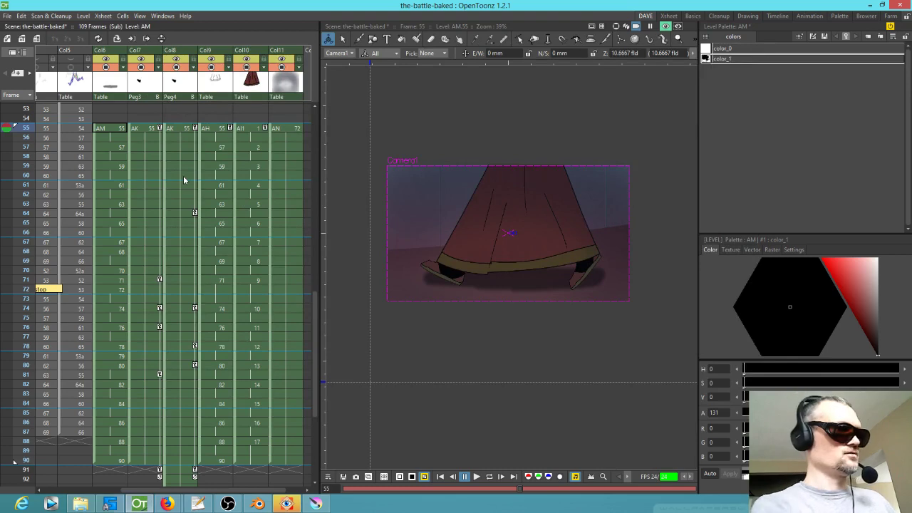
key(ctrl+Up)
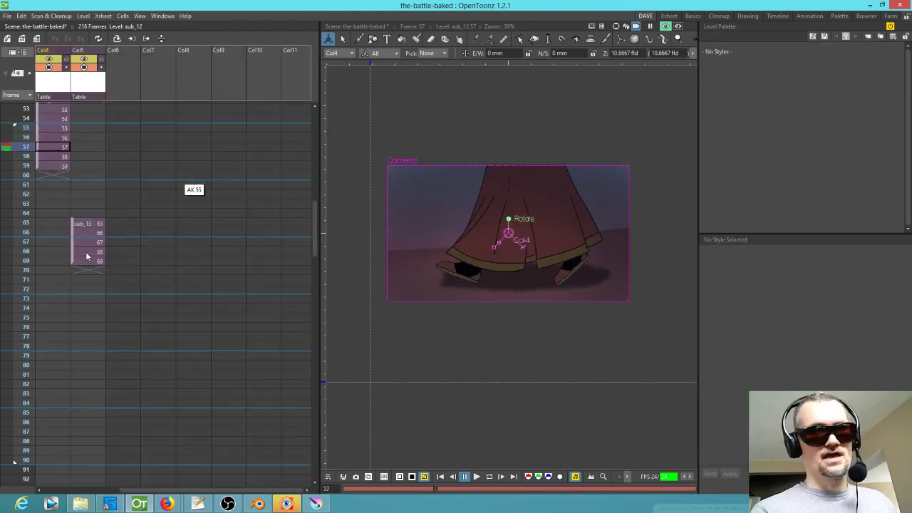
click(15, 283)
click(16, 291)
click(26, 283)
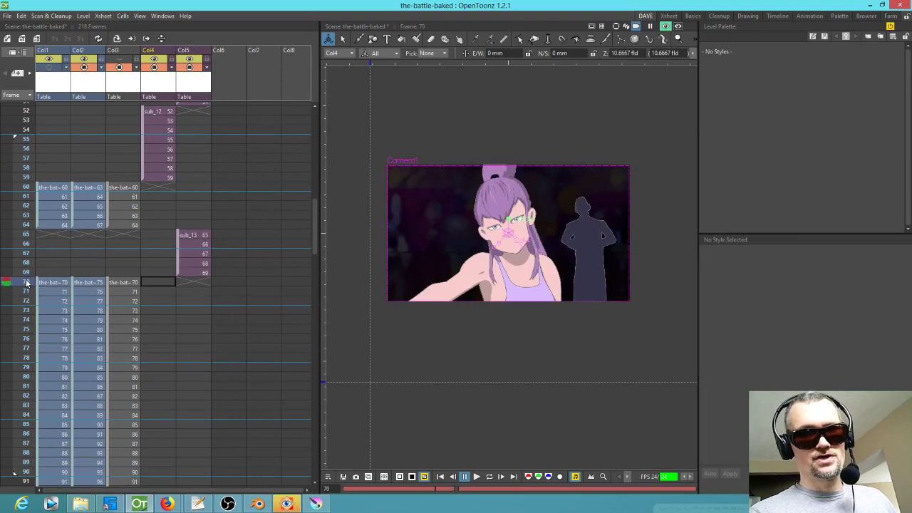
- Compare the woman's drawing at frame 62 with frame 70, scrubbing through the main scene's frames between them
click(41, 285)
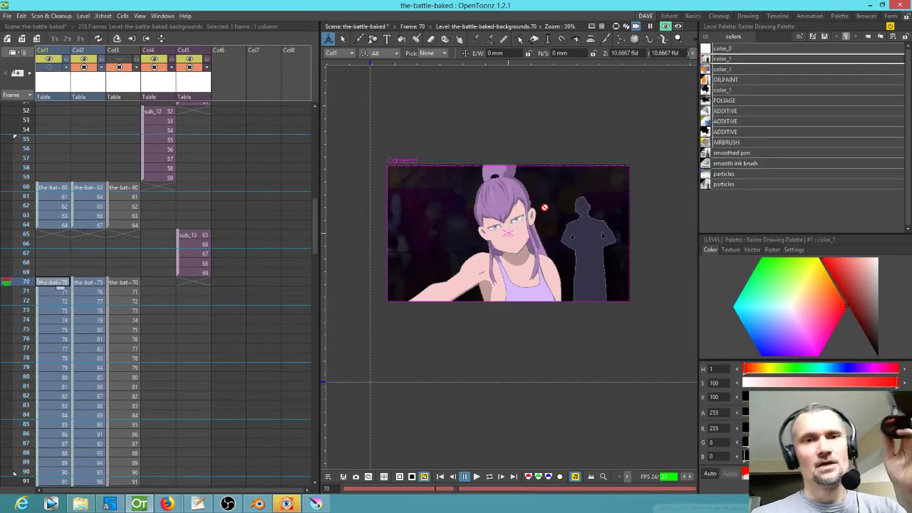
click(63, 225)
click(24, 206)
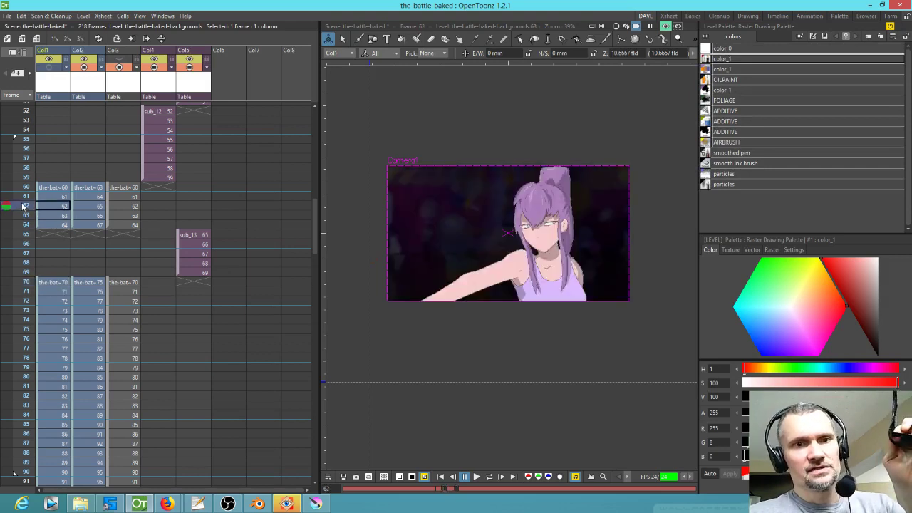
drag(24, 210, 29, 283)
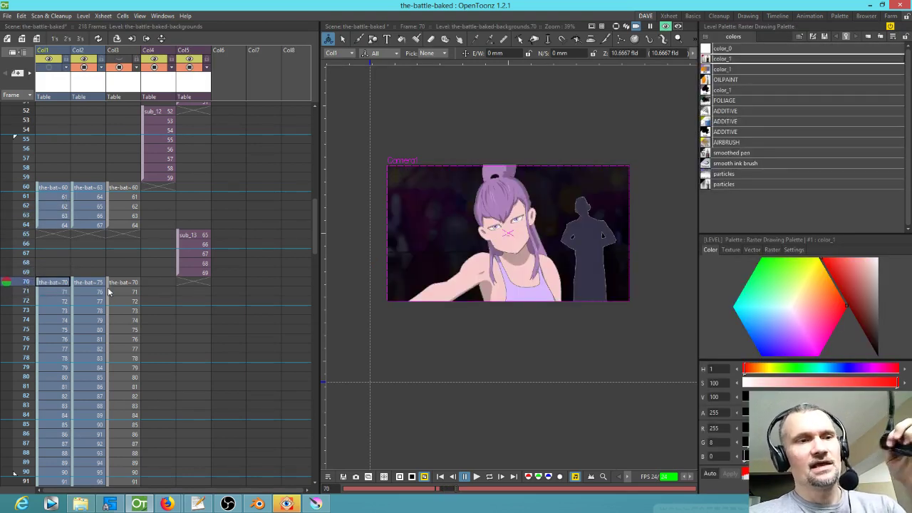
mouse_move(29, 285)
mouse_down()
mouse_move(24, 347)
mouse_move(23, 289)
mouse_up()
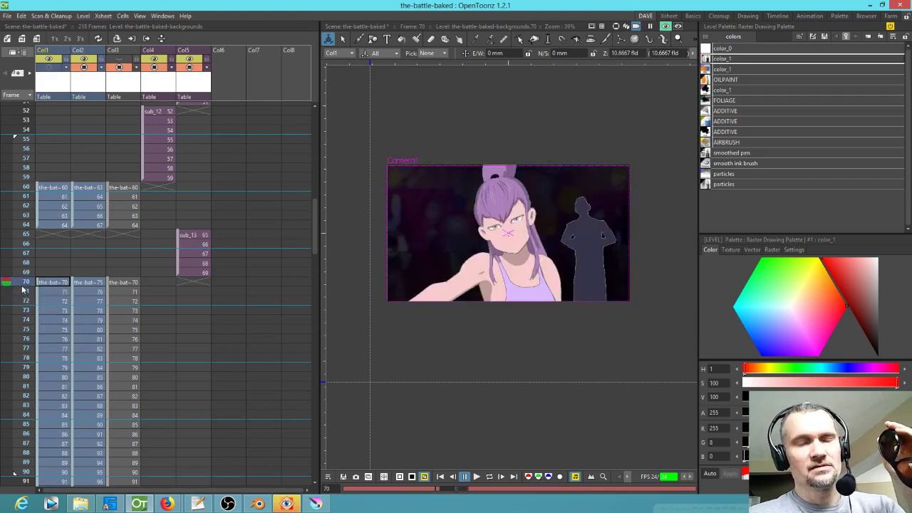
- Inspect the woman's face at frame 70 up close, check the drawings through frame 72, and return to frame 70
scroll(516, 211, up, 3)
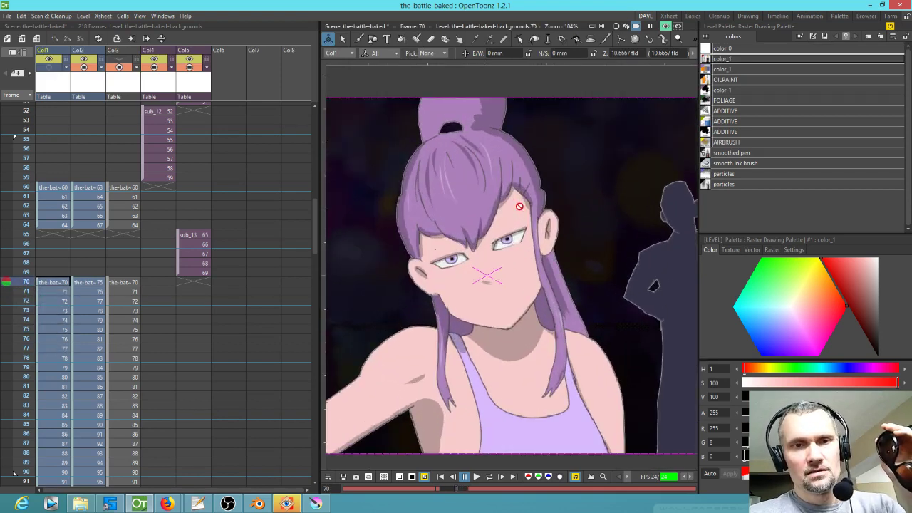
scroll(516, 210, down, 1)
mouse_move(22, 289)
mouse_down()
mouse_move(17, 375)
mouse_move(21, 328)
mouse_move(42, 288)
mouse_move(47, 328)
mouse_move(32, 435)
mouse_move(27, 303)
mouse_up()
scroll(62, 305, down, 5)
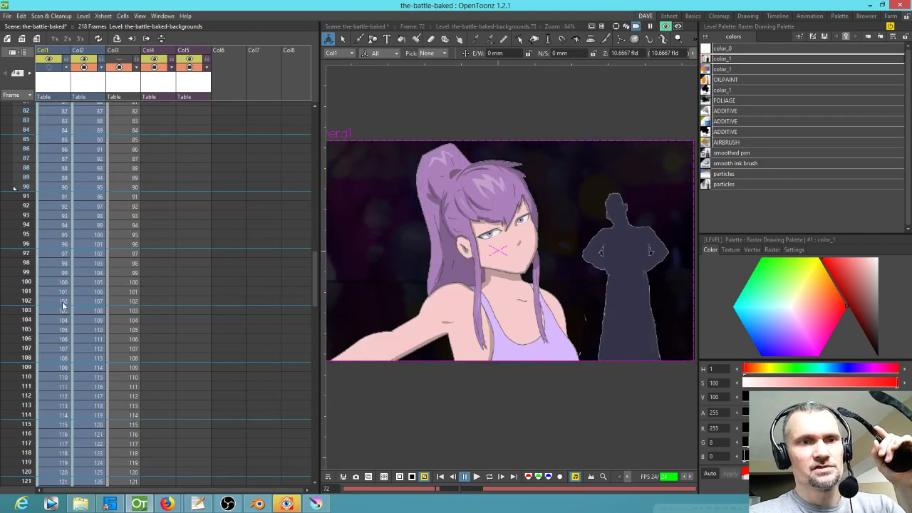
scroll(21, 263, up, 6)
drag(18, 244, 26, 342)
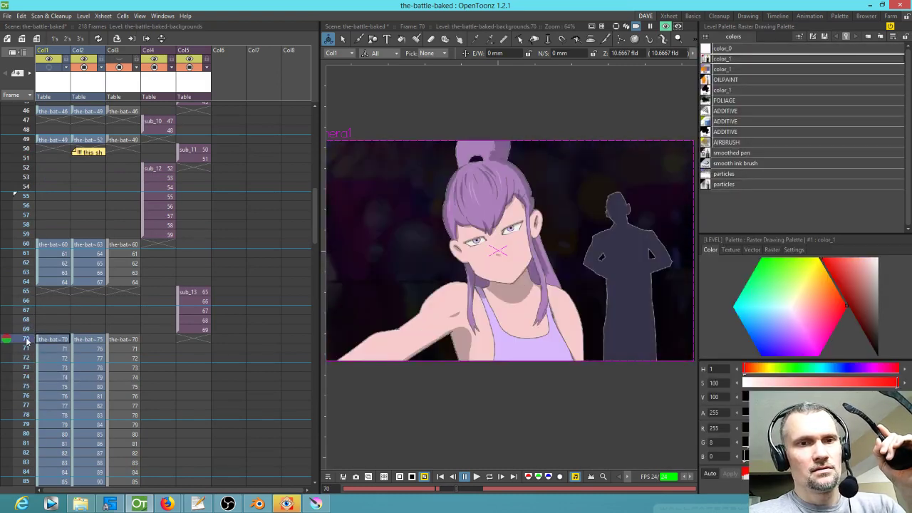
- Switch to Blender and scrub through the whole opening scene edit, from the first strips to the short strips before 0053.mp4
click(257, 504)
scroll(401, 338, down, 12)
scroll(402, 341, down, 6)
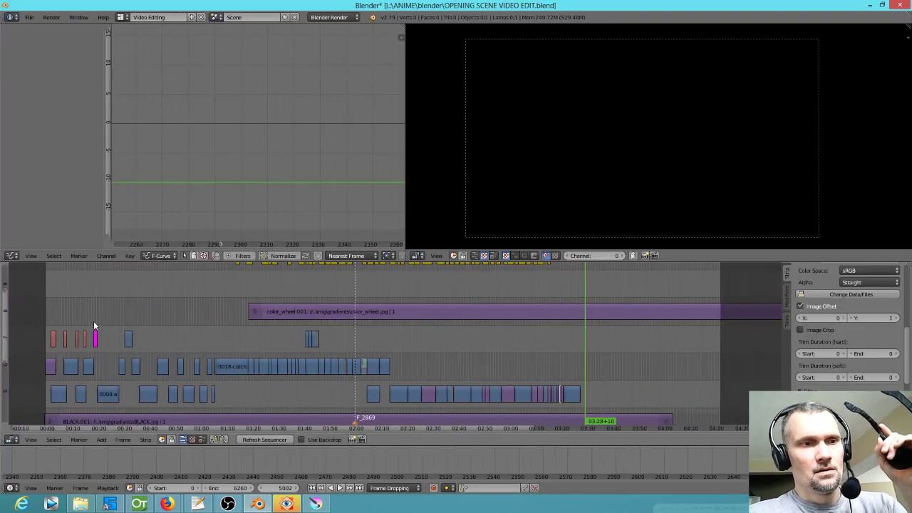
drag(52, 320, 254, 404)
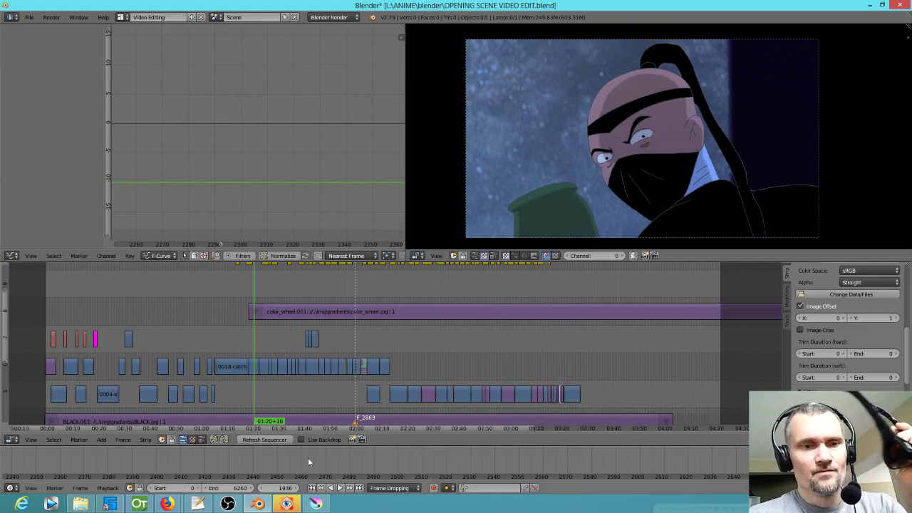
click(297, 391)
drag(296, 391, 562, 429)
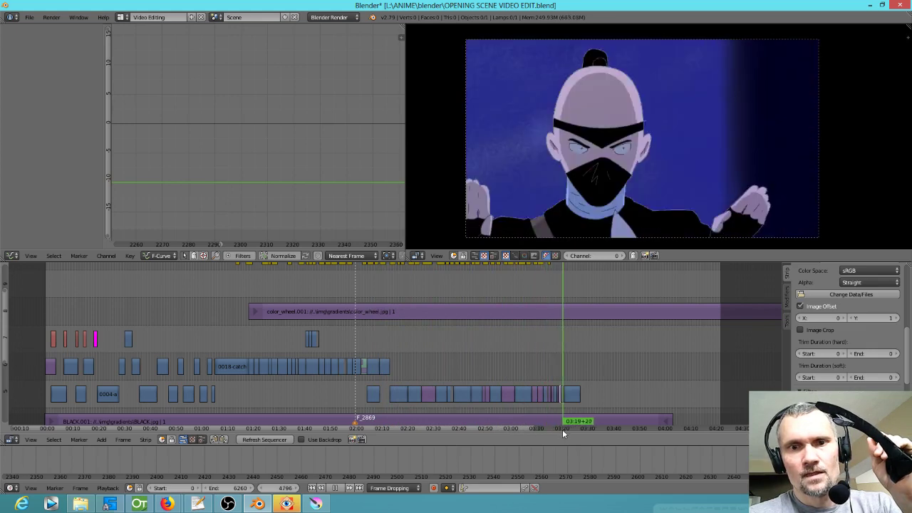
- Examine the woman's shots in the short strips before 0053.mp4 and go back to the 0042.001 strip
scroll(569, 385, up, 2)
scroll(586, 394, up, 3)
drag(590, 395, 234, 395)
scroll(479, 369, up, 12)
drag(502, 370, 348, 353)
drag(430, 349, 399, 349)
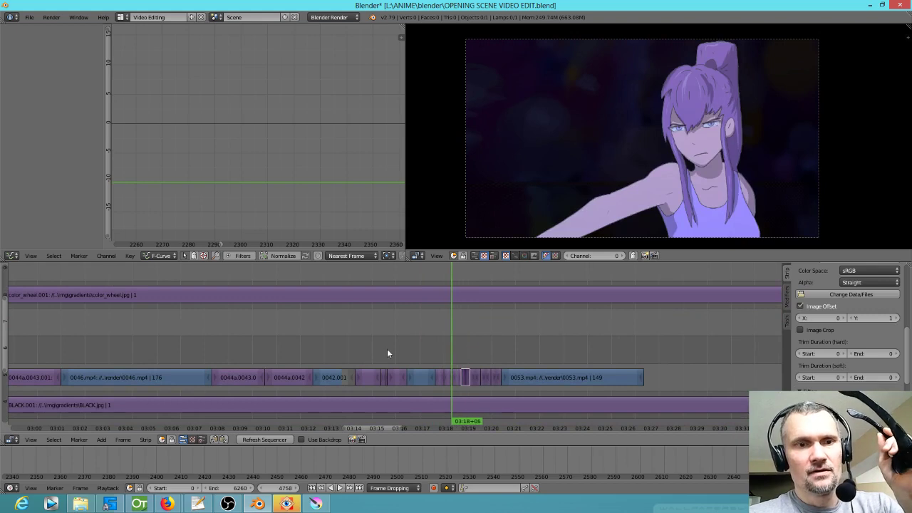
drag(334, 345, 333, 346)
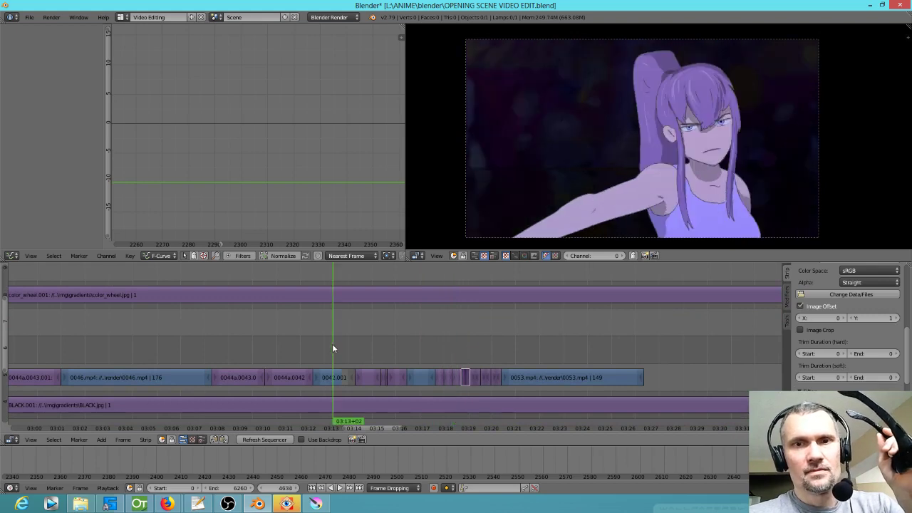
- Compare the woman's face in the 0042.001 strip with her shot just past the short 0050.mp4 strip
click(445, 352)
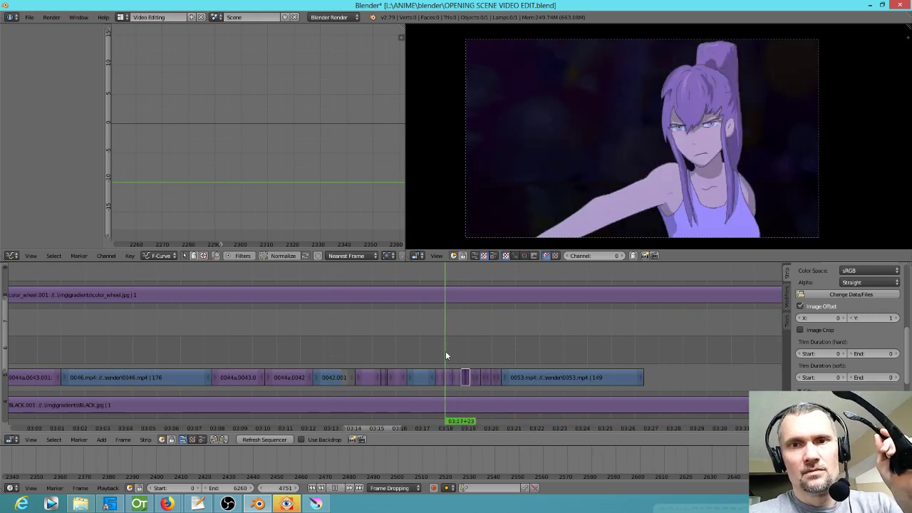
click(328, 352)
drag(286, 346, 389, 367)
click(327, 350)
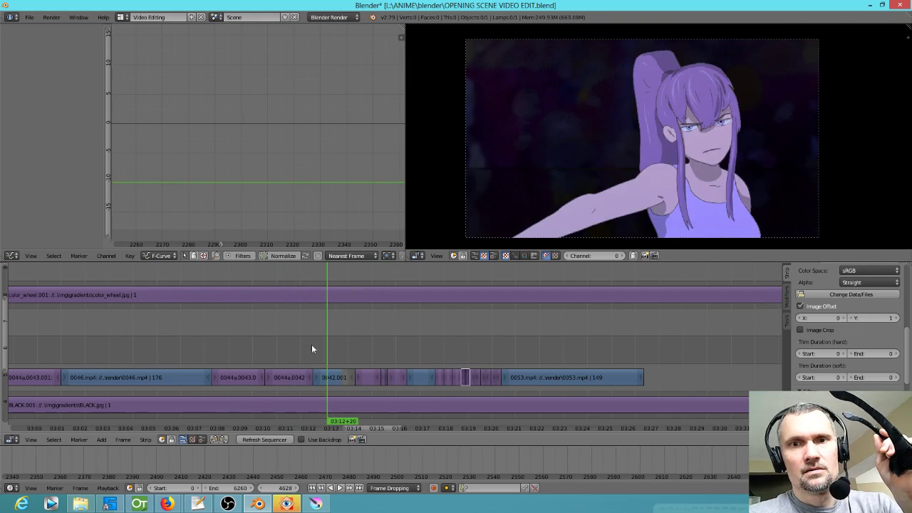
drag(313, 345, 333, 347)
- Check the cuts between the woman and the masked man after 0042.001, then scrub forward into 0053.mp4
click(364, 346)
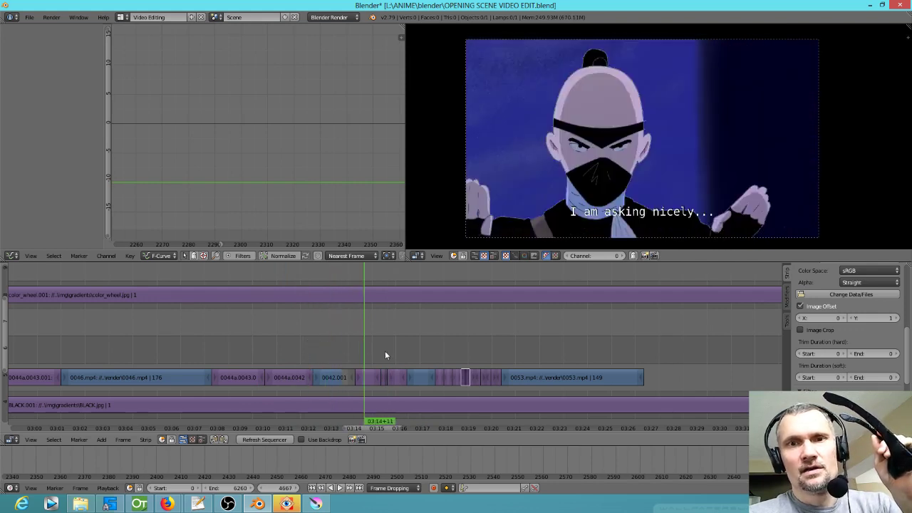
click(386, 350)
click(335, 350)
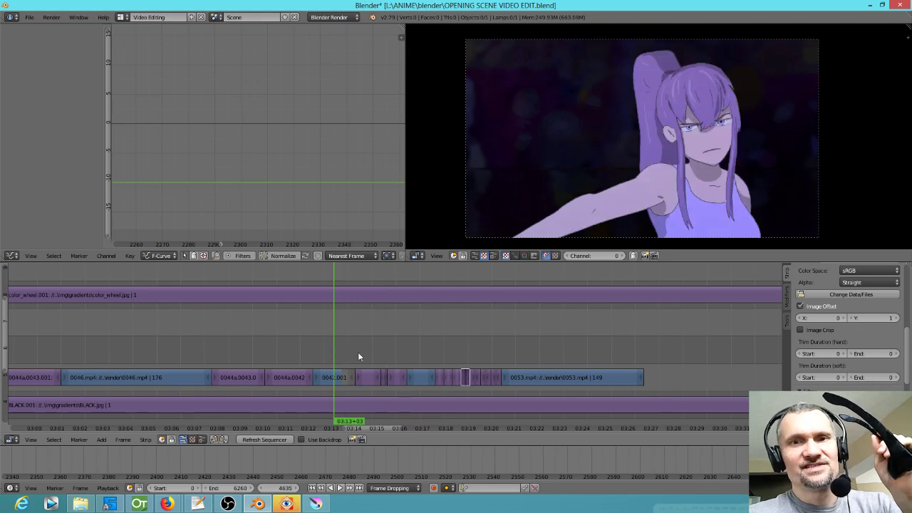
click(395, 355)
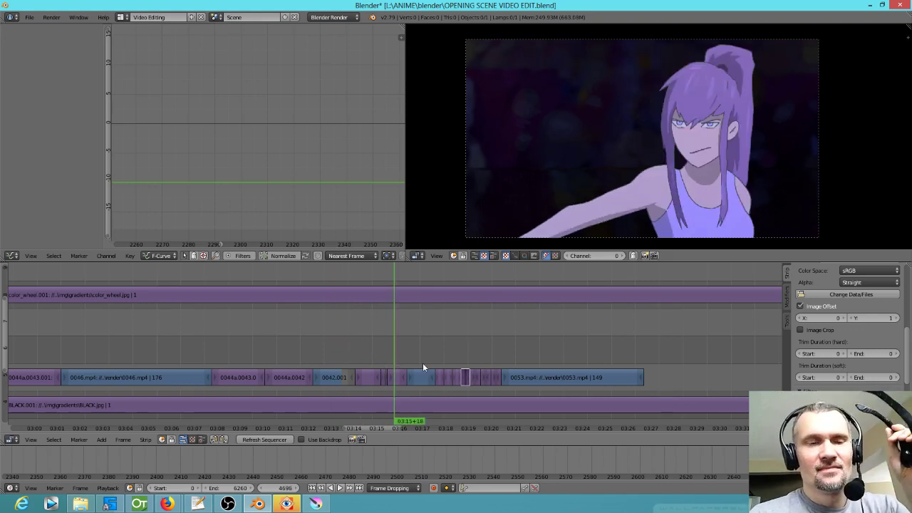
drag(322, 345, 590, 388)
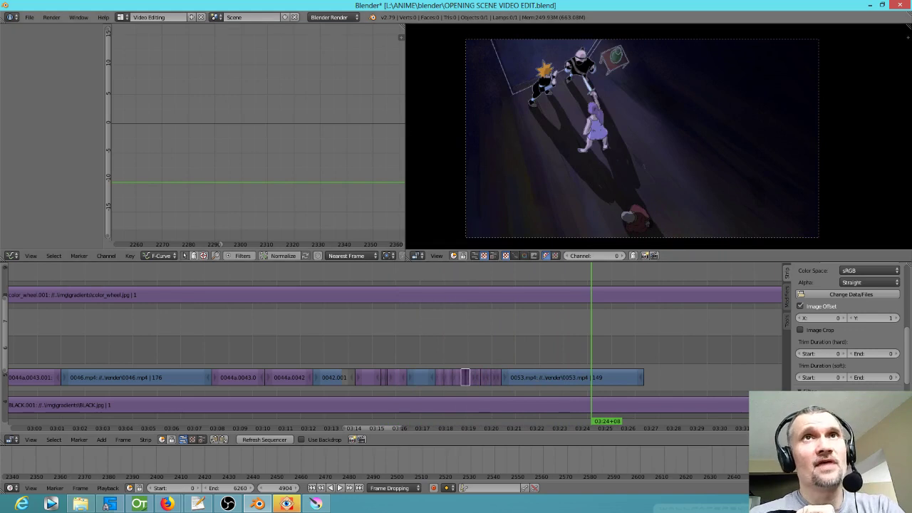